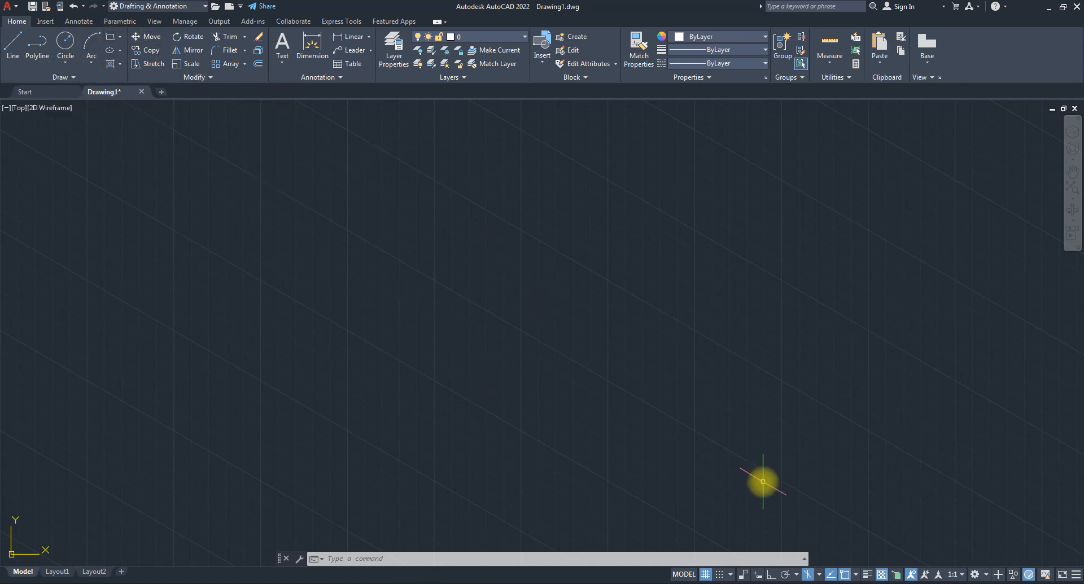
Draw the L-profile's back edge 80 units straight down and its base edge 60 units at 330° on the left isoplane.
text(l)
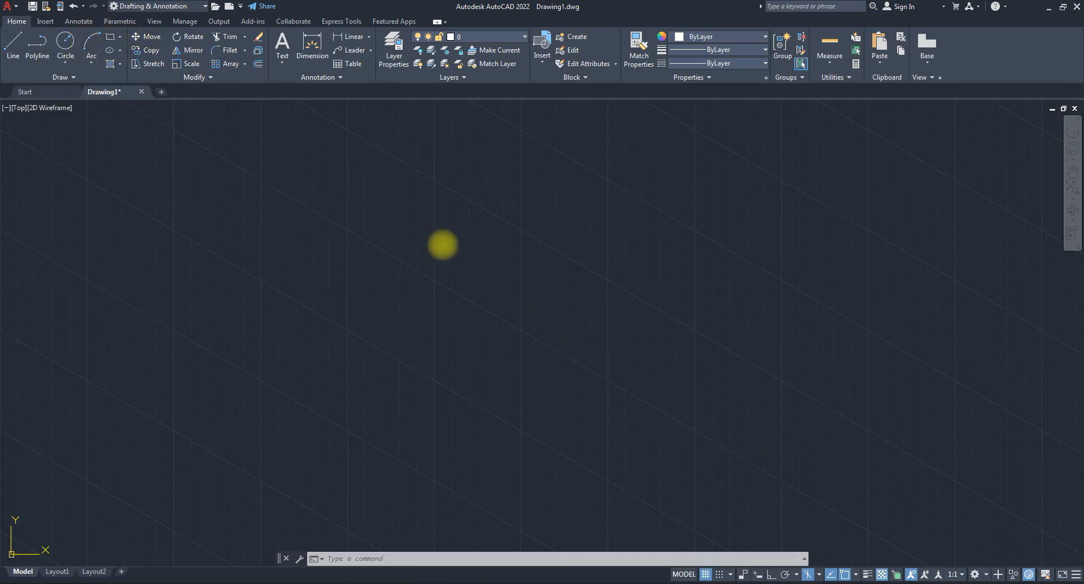
key(Return)
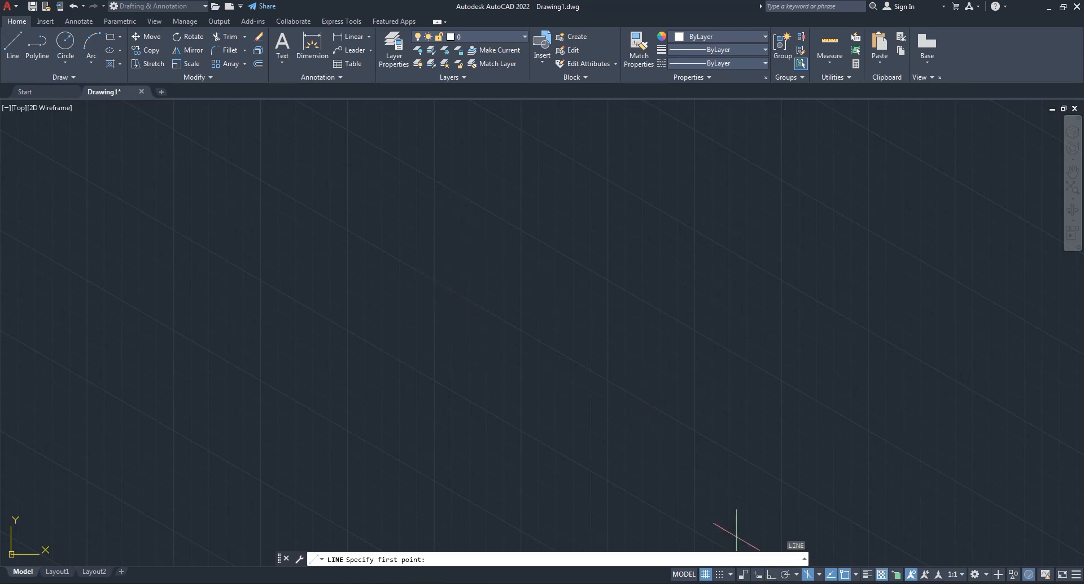
click(402, 165)
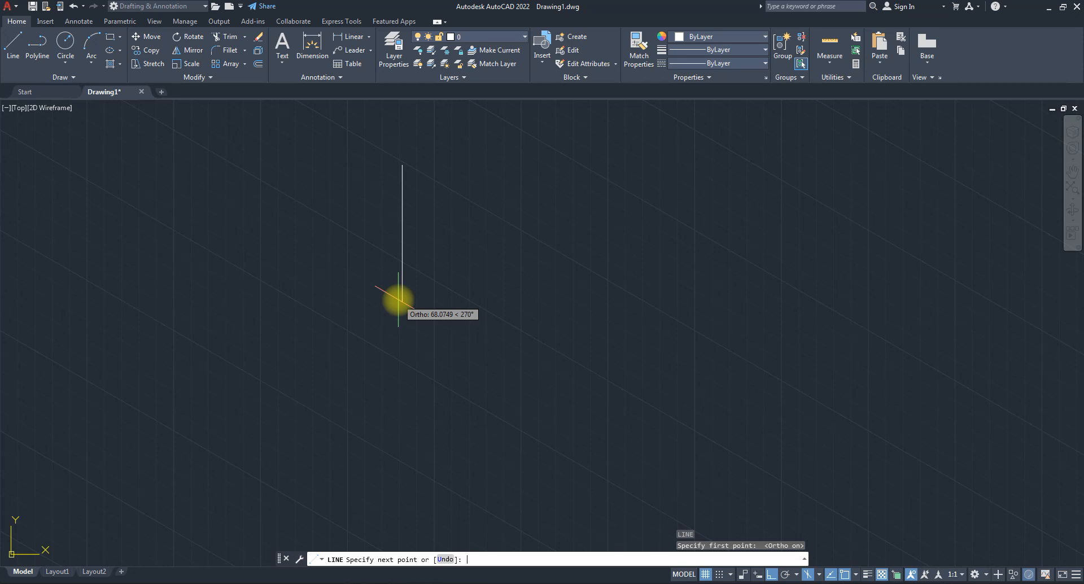
text(80)
key(Return)
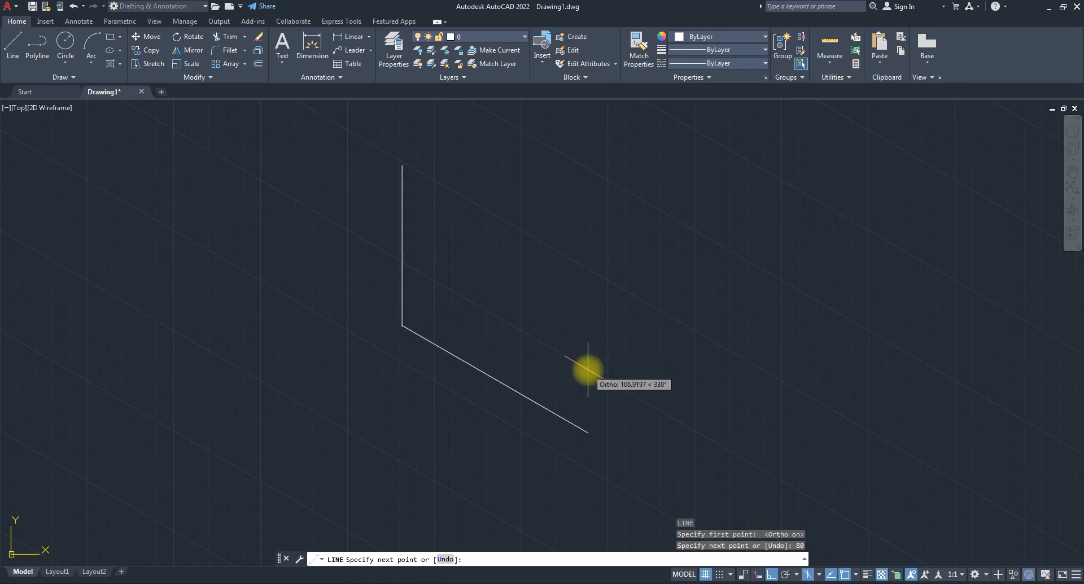
text(60)
key(Return)
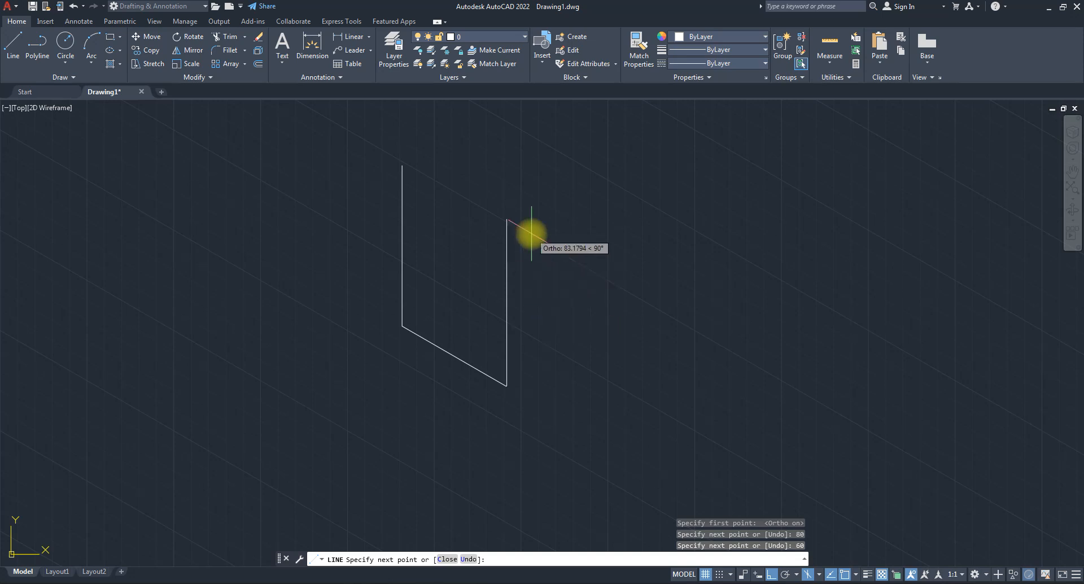
Complete the L-profile with edges of 20 up, 40 at 150° and 60 up, closing it at the start point.
text(20)
key(Return)
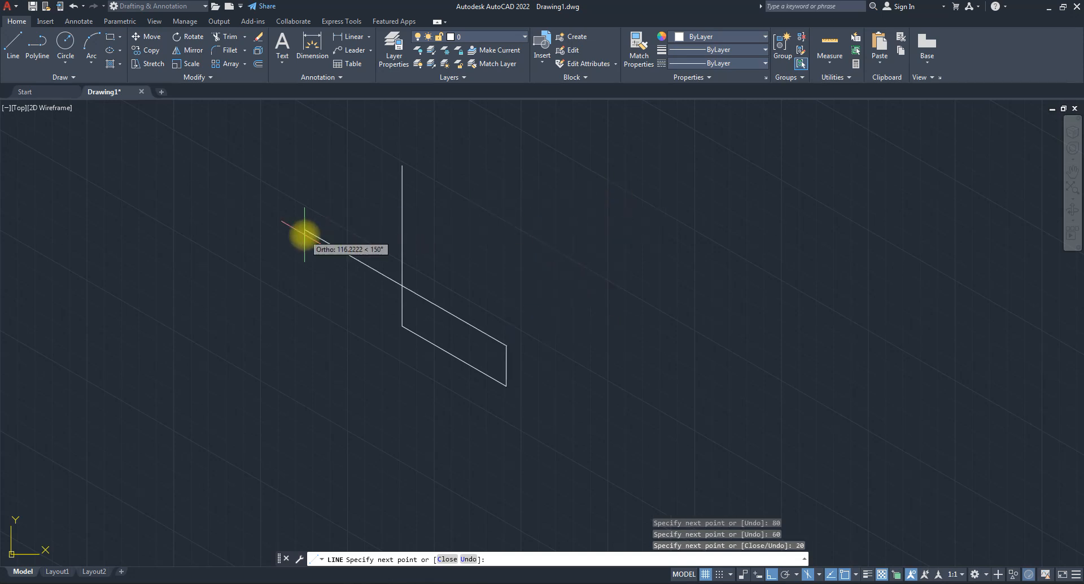
text(40)
key(Return)
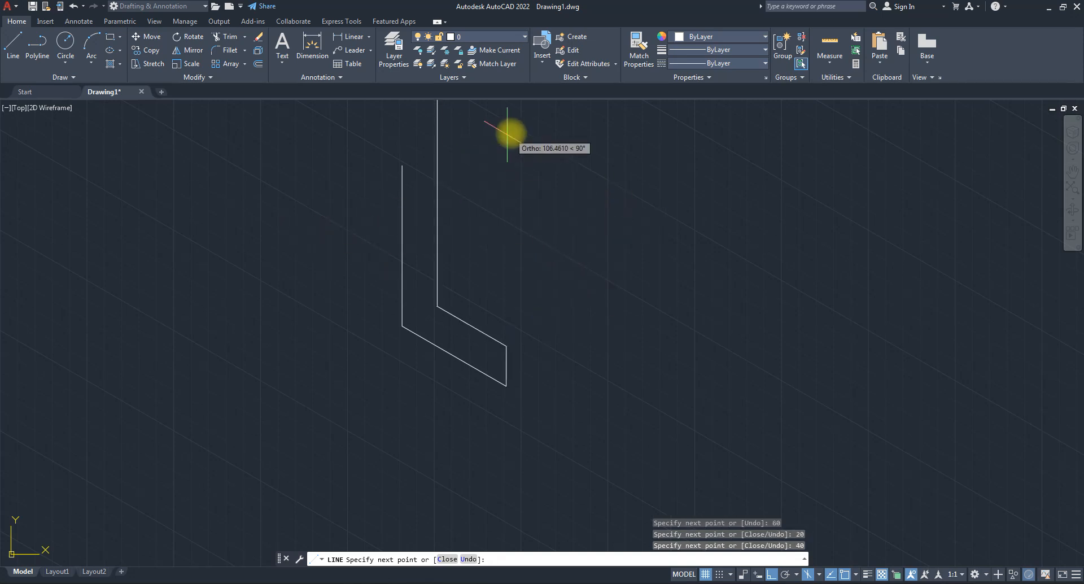
text(60)
key(Return)
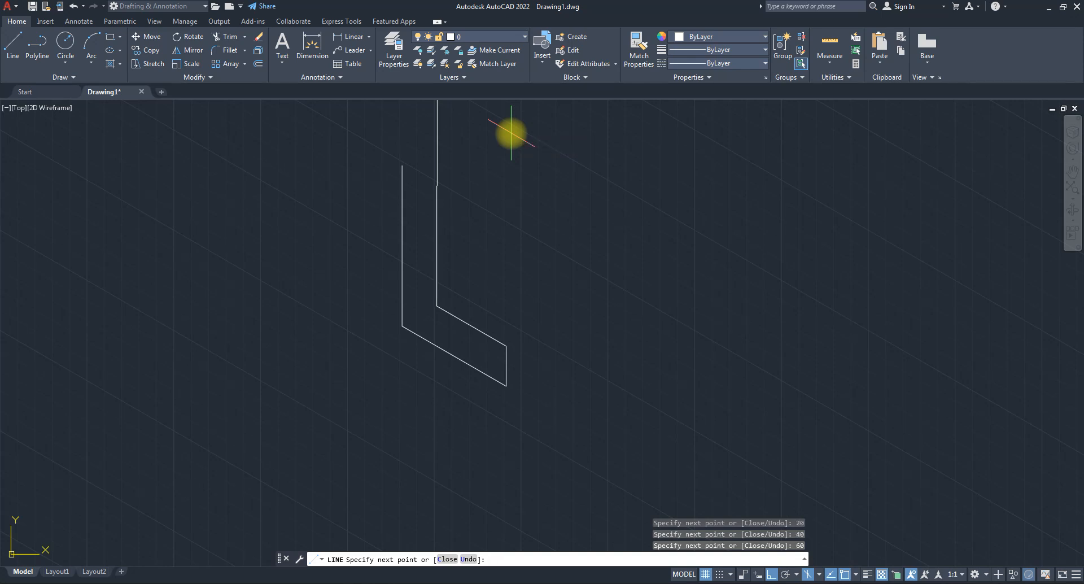
text(c)
key(Return)
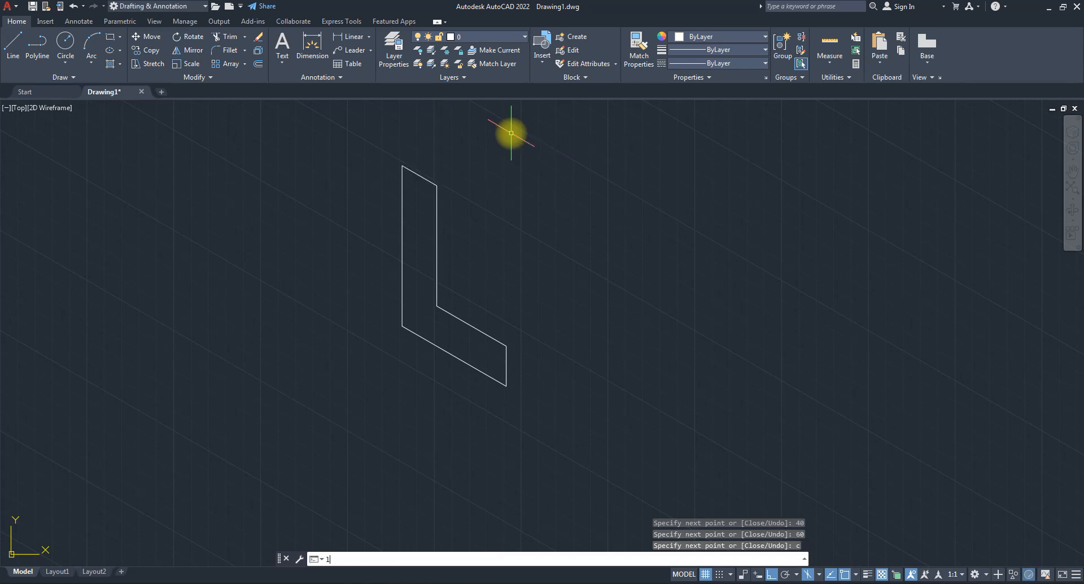
From the base's front lower corner, draw a 30-unit depth edge on the top isoplane and a 20-unit vertical edge up from its end.
text(l)
key(Return)
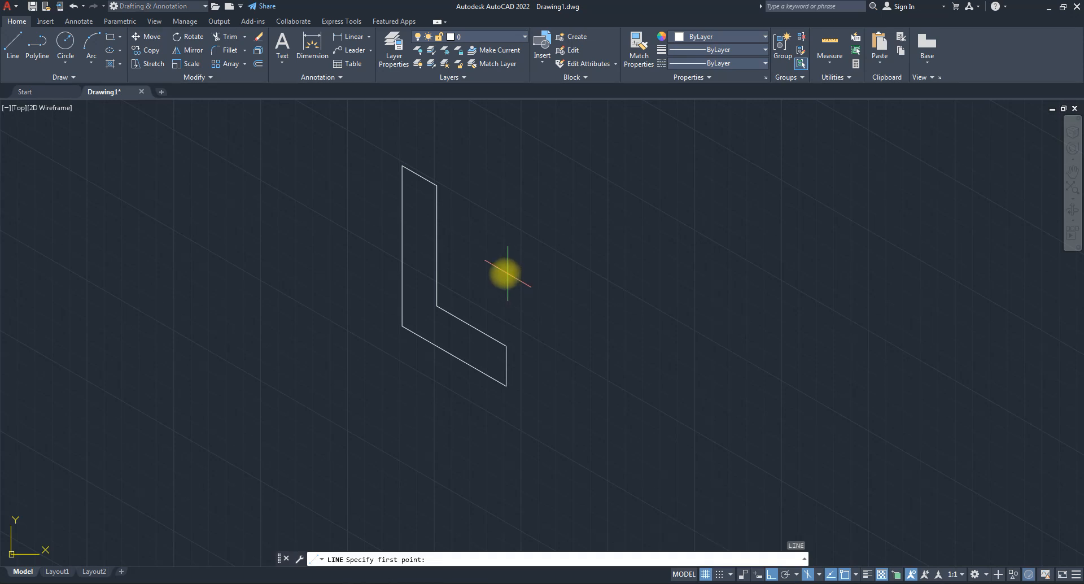
click(507, 386)
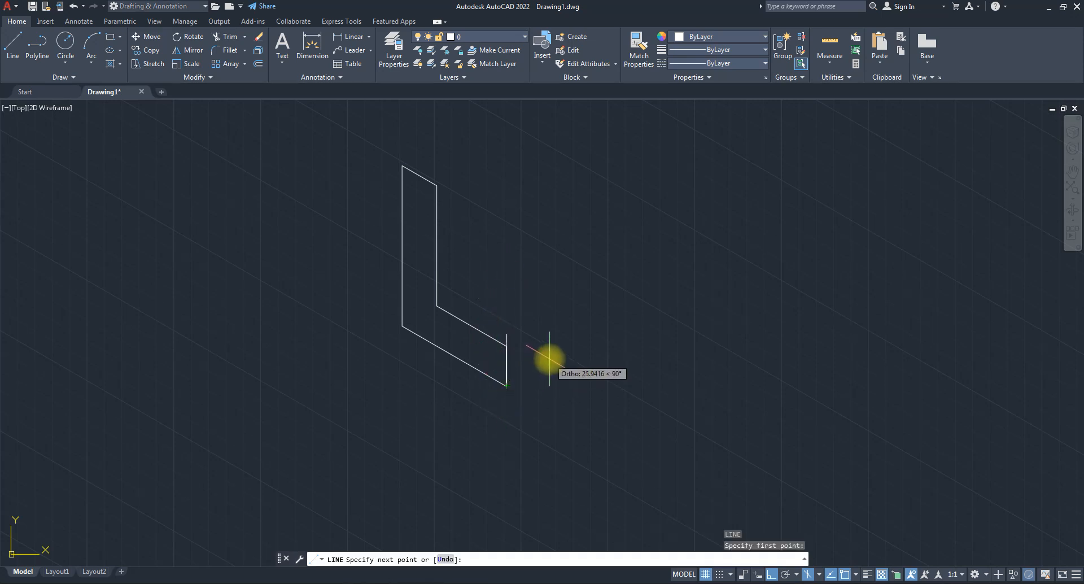
key(F5)
text(30)
key(Return)
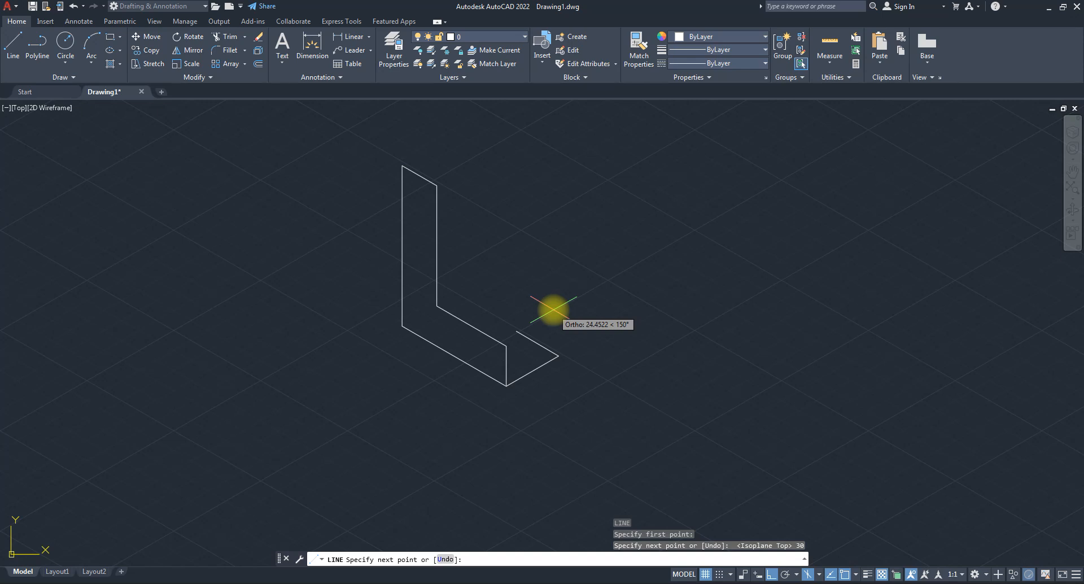
key(F5)
text(20)
key(Return)
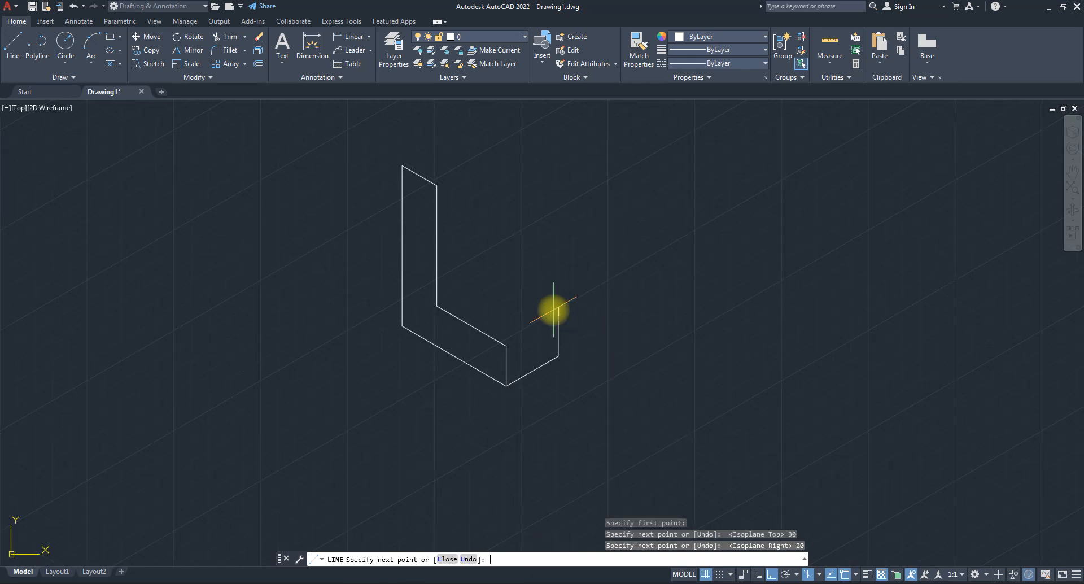
key(Escape)
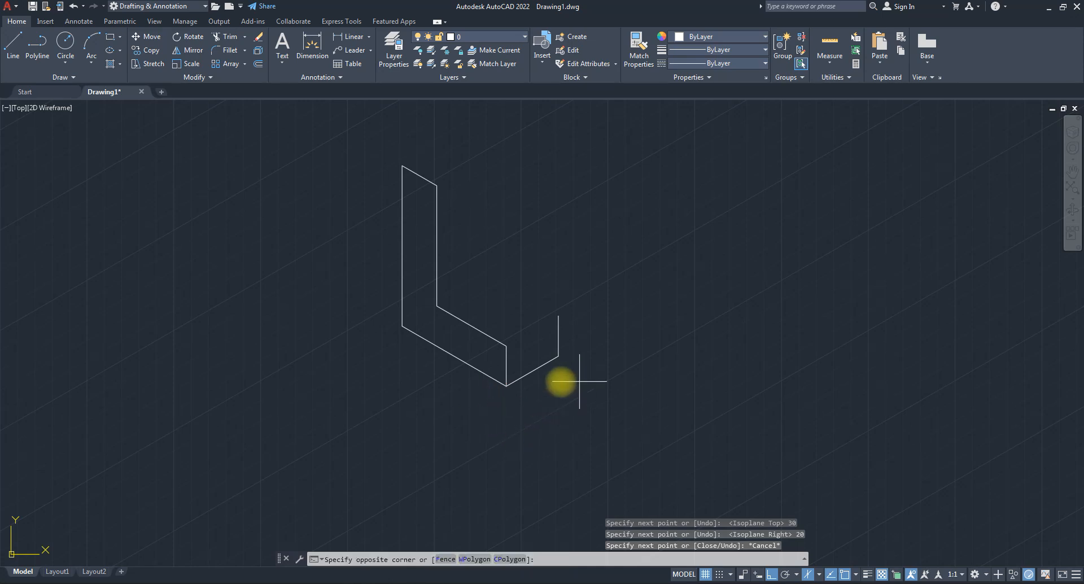
Copy the 30-unit depth edge from the front lower corner to the profile's front upper, inner and two top corners.
click(577, 366)
click(530, 379)
text(co)
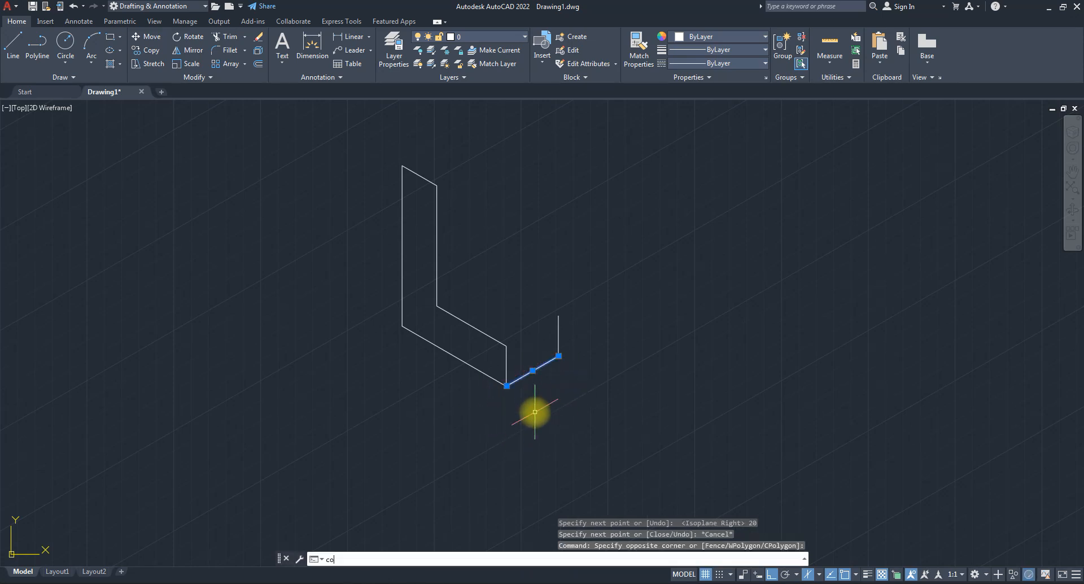
key(Return)
click(506, 386)
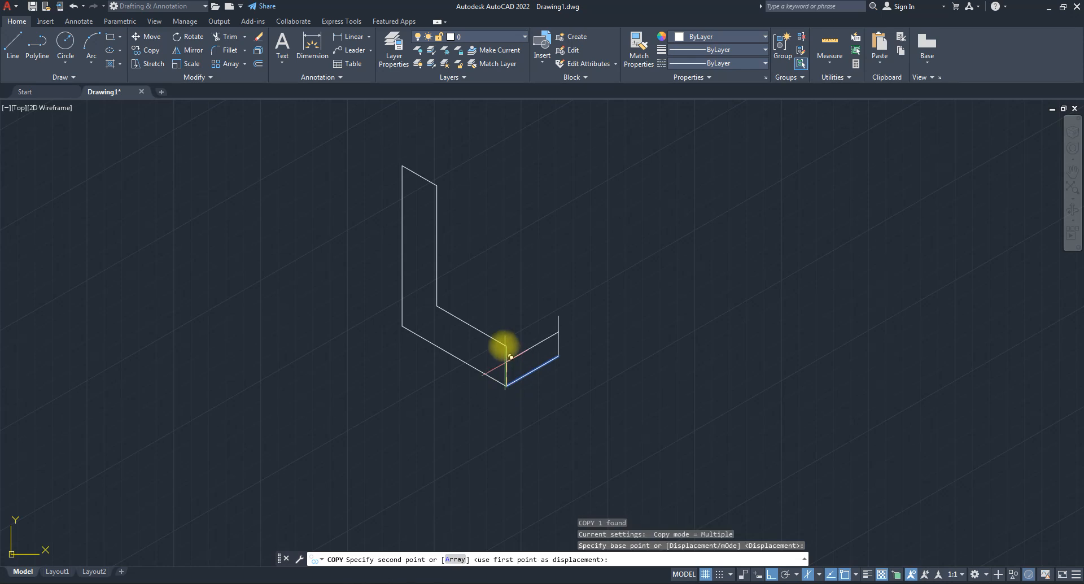
click(437, 306)
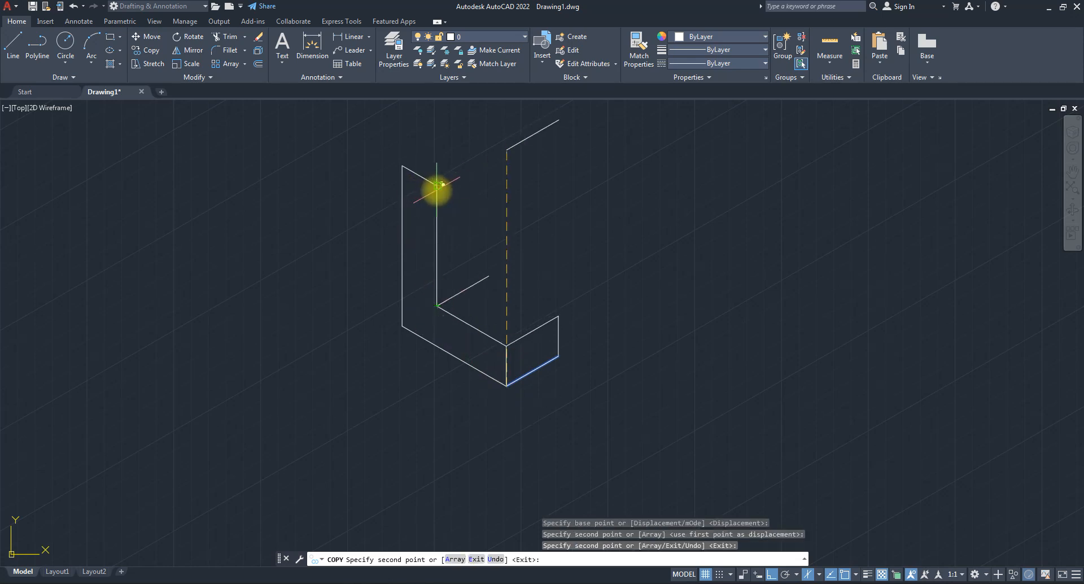
click(437, 184)
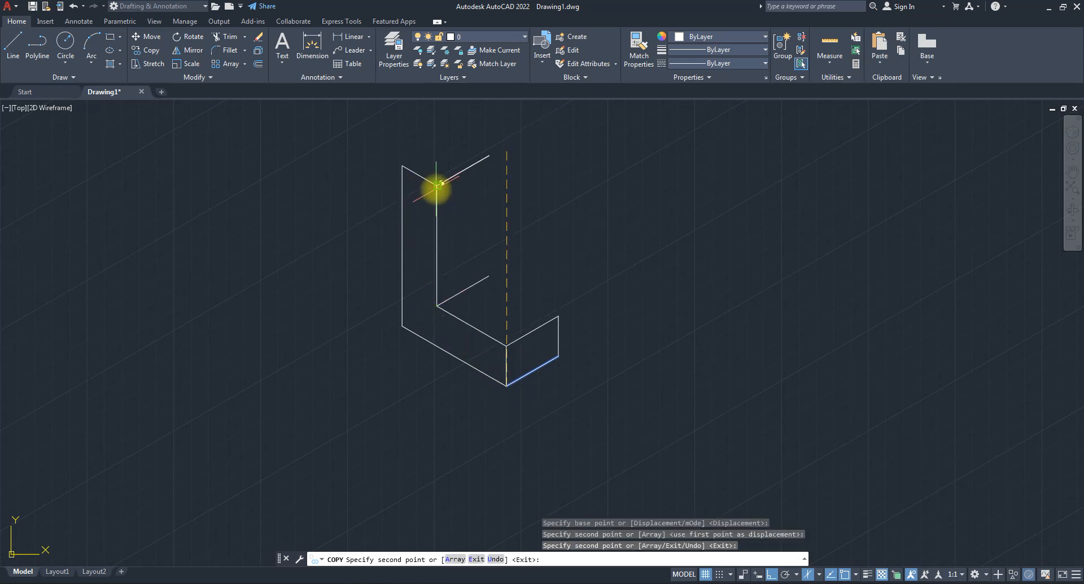
click(403, 165)
key(Escape)
key(Escape)
key(Escape)
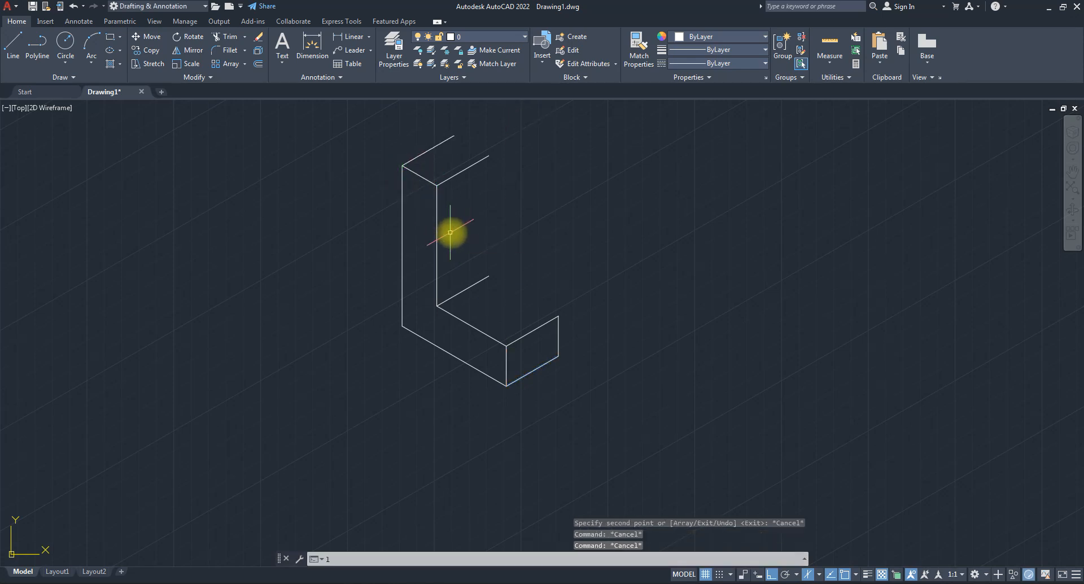
Connect the free ends of the copied depth edges with lines on the left isoplane, from the top face down to the base.
key(Return)
key(F5)
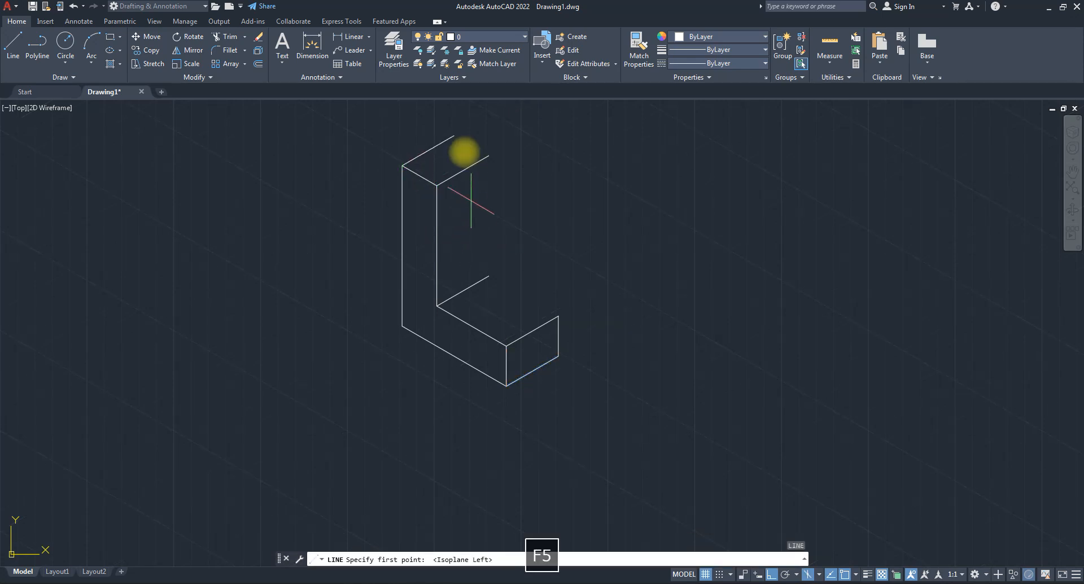
click(455, 134)
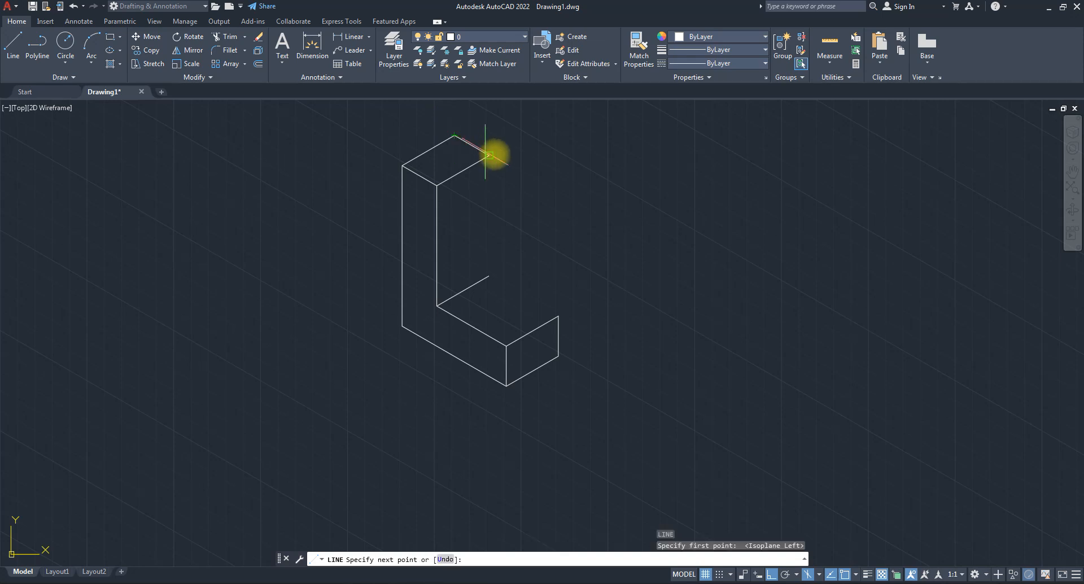
click(489, 155)
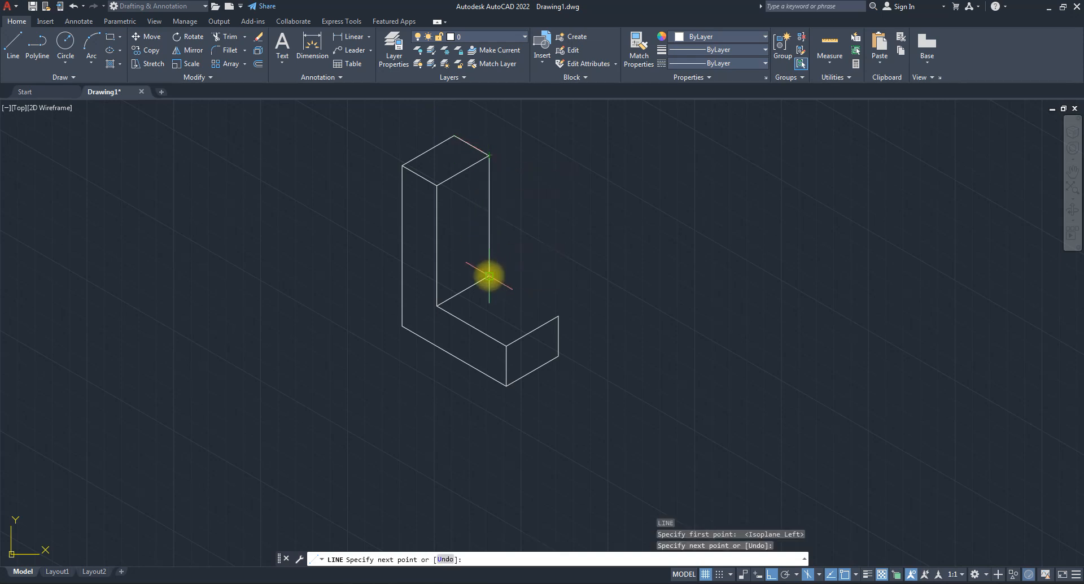
click(489, 276)
click(558, 315)
key(Escape)
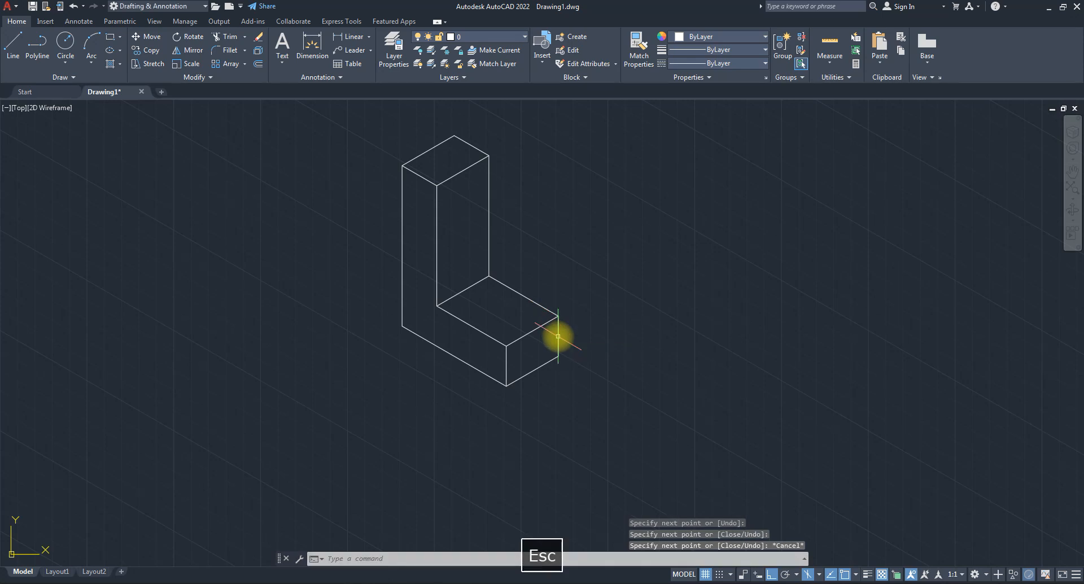
Draw an isocircle of radius 15 on the left isoplane, centred on the L-profile's lower back corner.
scroll(540, 339, up, 4)
scroll(587, 371, down, 4)
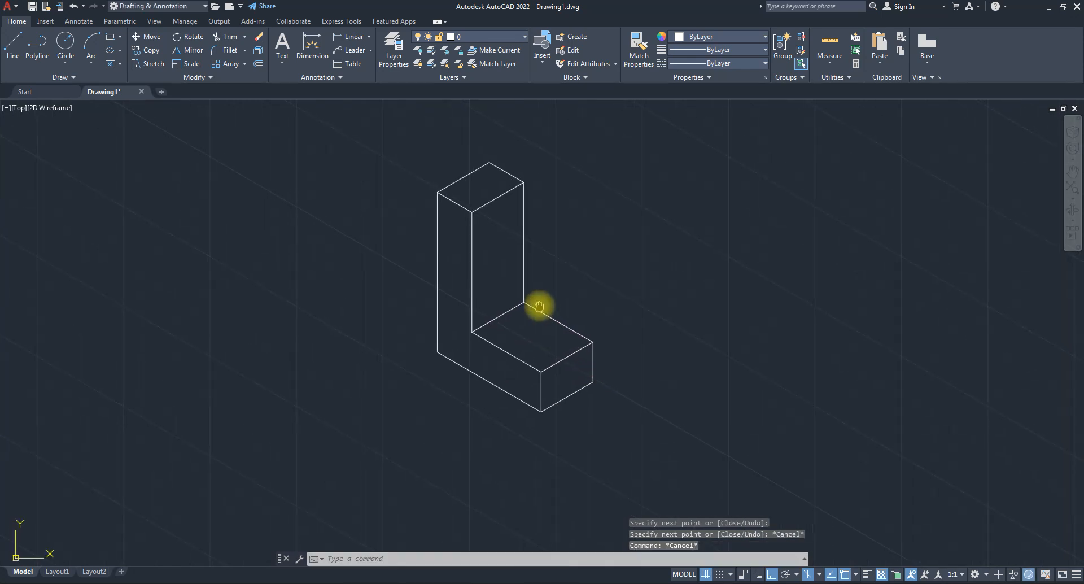
scroll(448, 350, up, 4)
text(el)
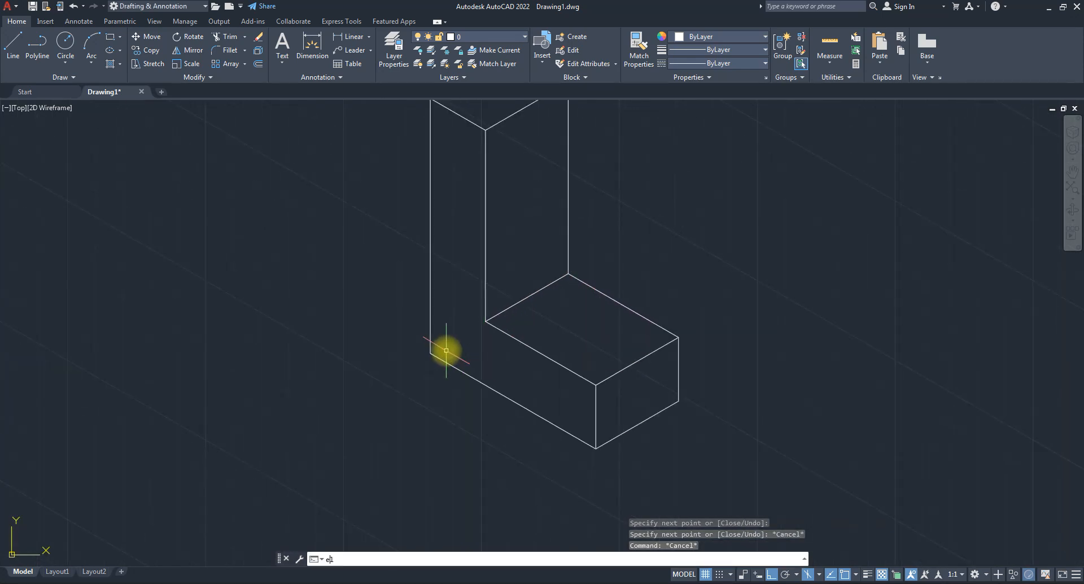
key(Return)
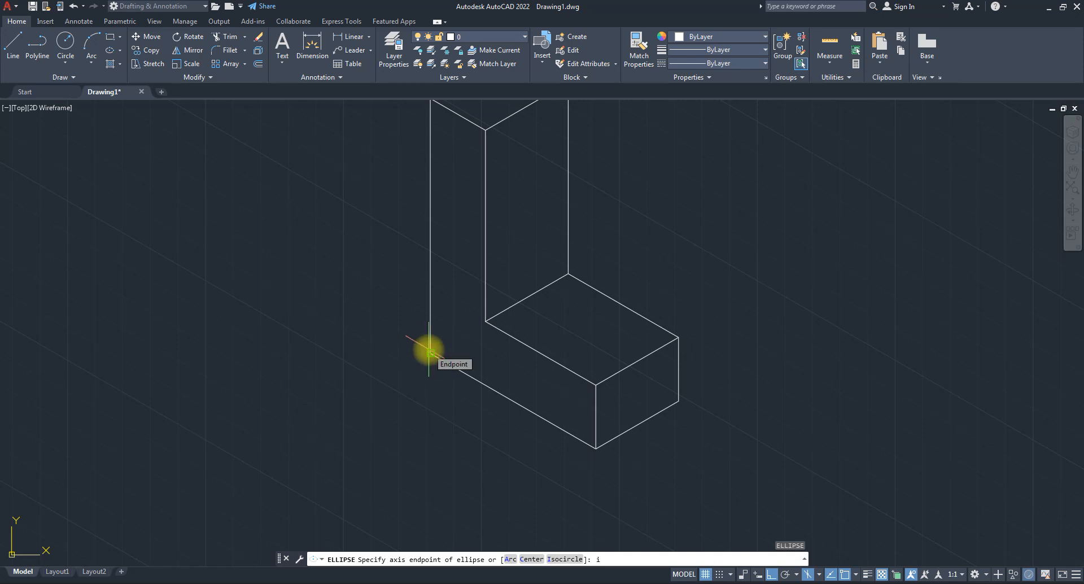
text(i)
key(Return)
click(429, 352)
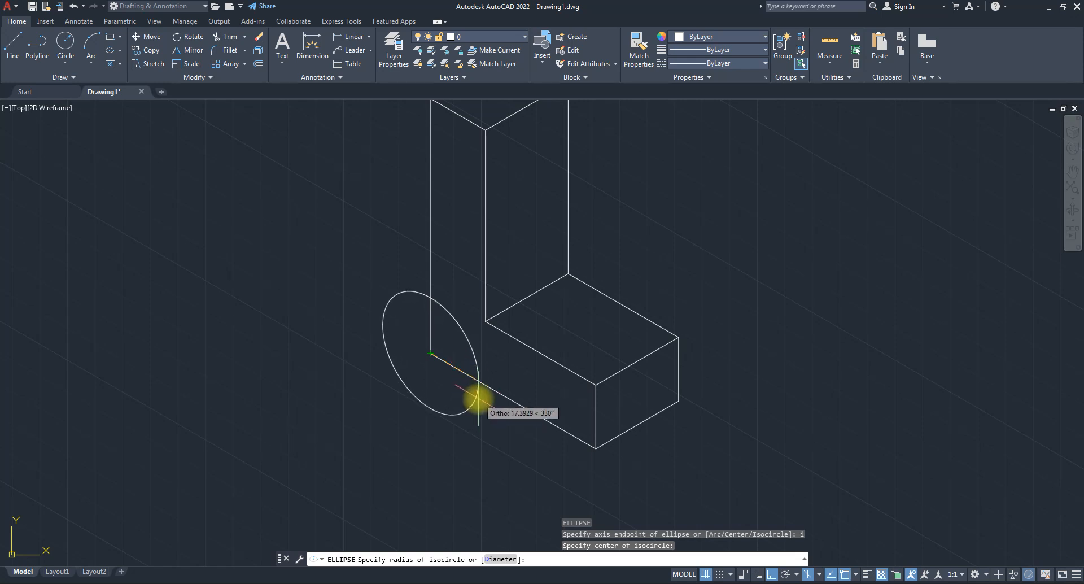
text(15)
key(space)
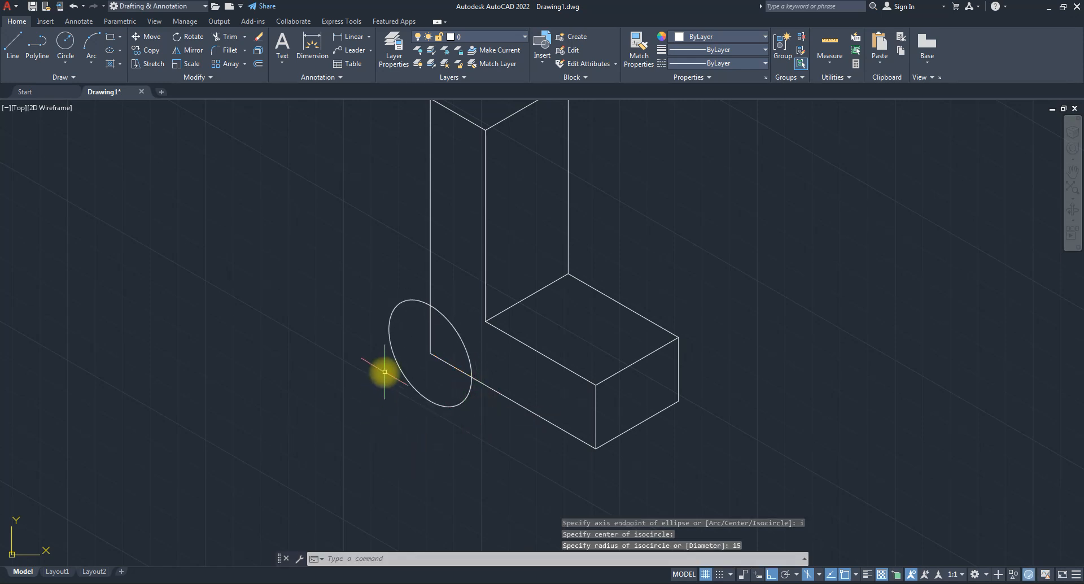
Trim the corner lines inside the isocircle and its outer part, leaving a concave arc at the lower back corner.
text(tr)
key(space)
click(446, 428)
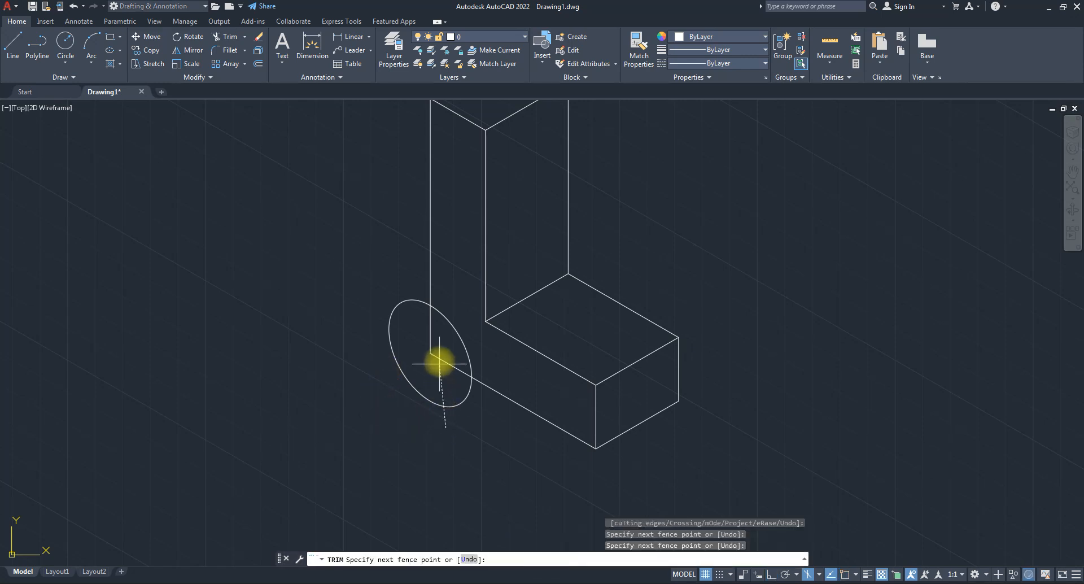
click(445, 356)
click(445, 349)
click(395, 317)
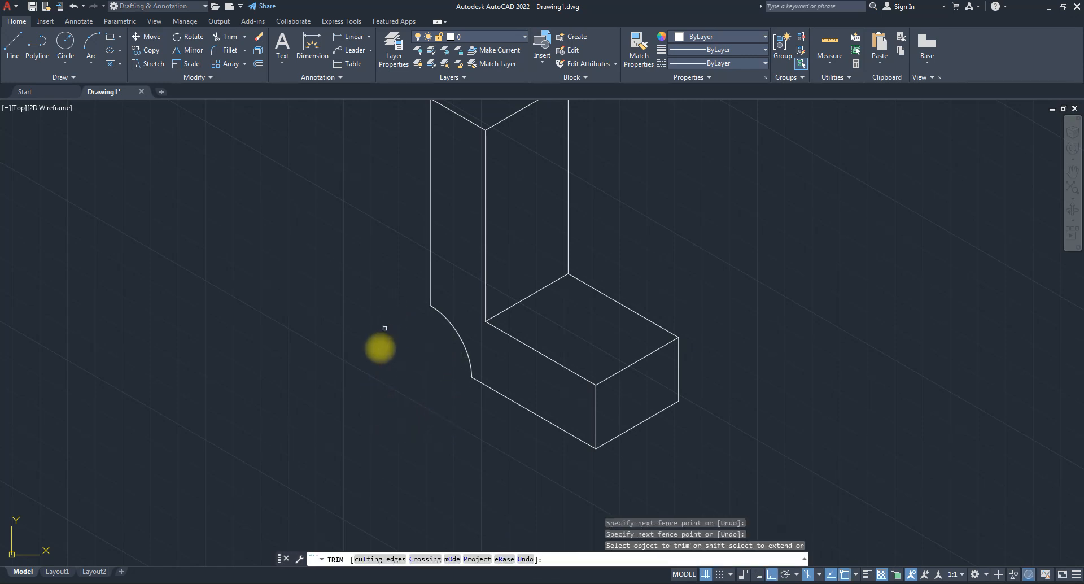
scroll(382, 335, down, 3)
scroll(392, 283, up, 8)
scroll(396, 294, down, 4)
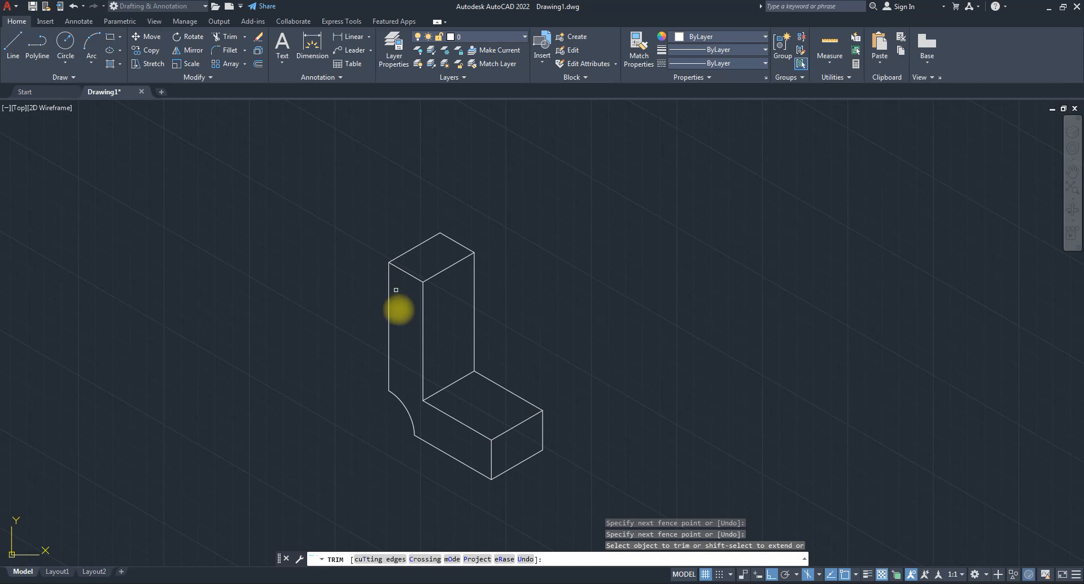
key(Escape)
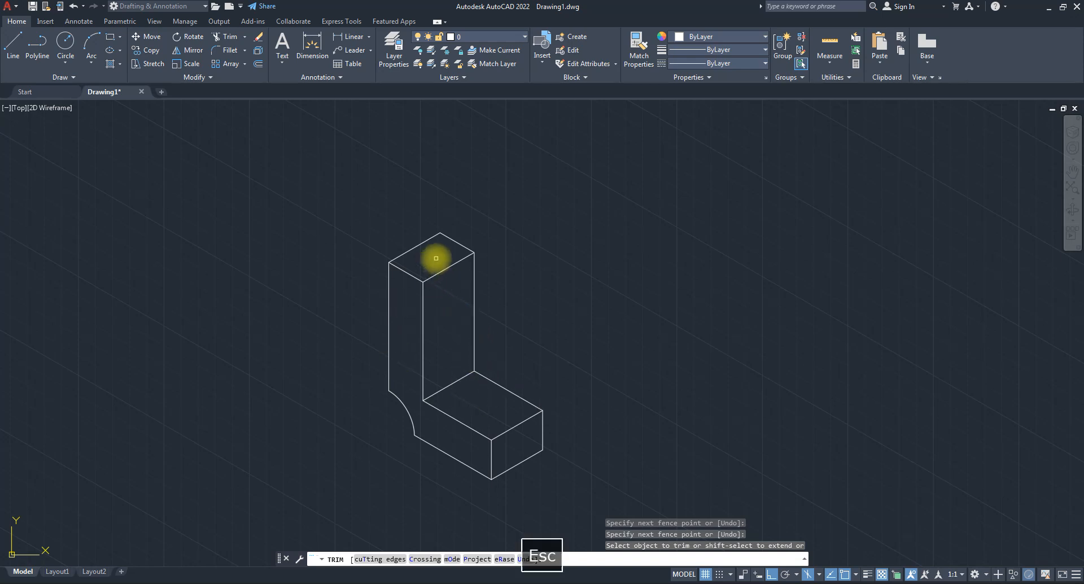
Draw an isocircle of radius 9 on the top isoplane, centred on the midpoint of the top face's front edge.
text(el)
key(Return)
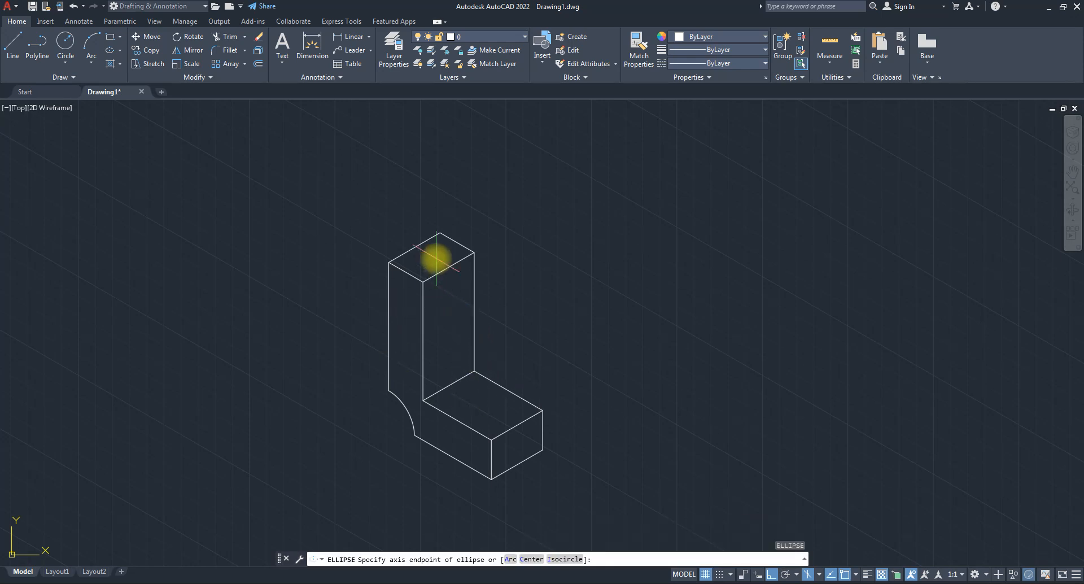
text(i)
key(Return)
key(F5)
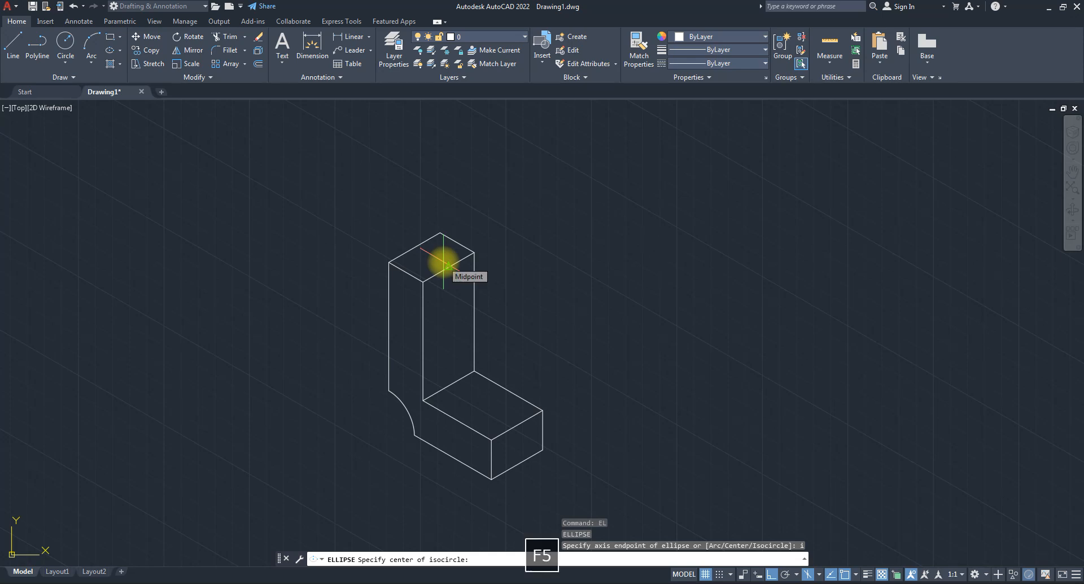
click(449, 266)
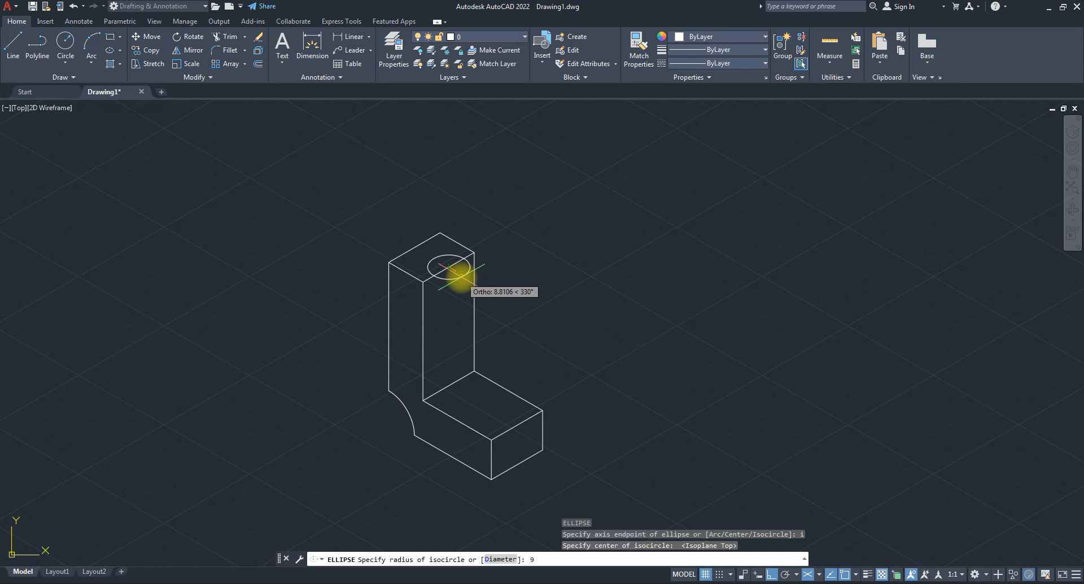
text(9)
key(Return)
Copy the top isocircle 35 units straight down on the right isoplane, using its centre as base point.
scroll(445, 273, up, 2)
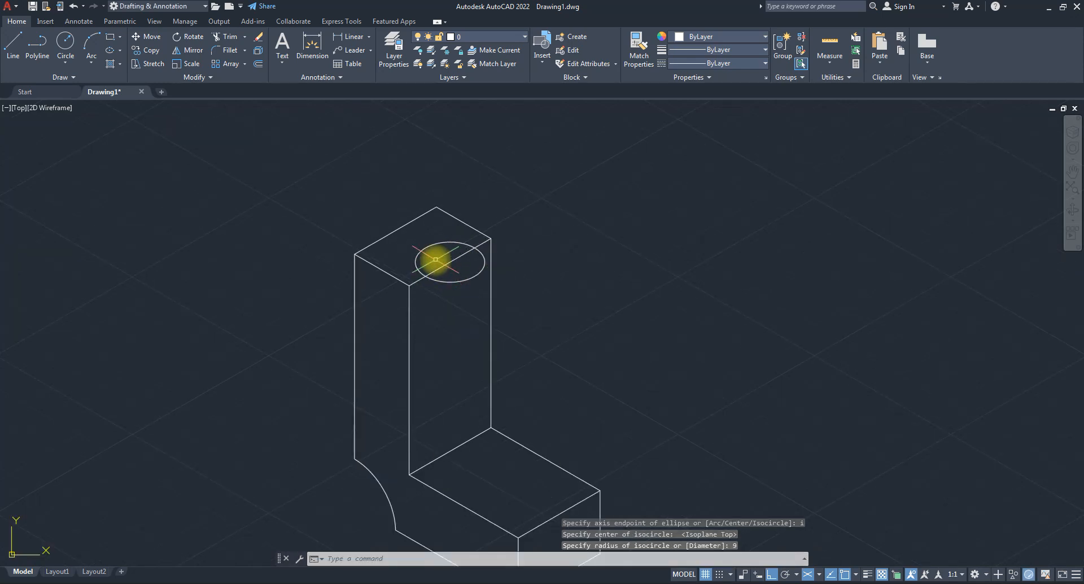
click(435, 259)
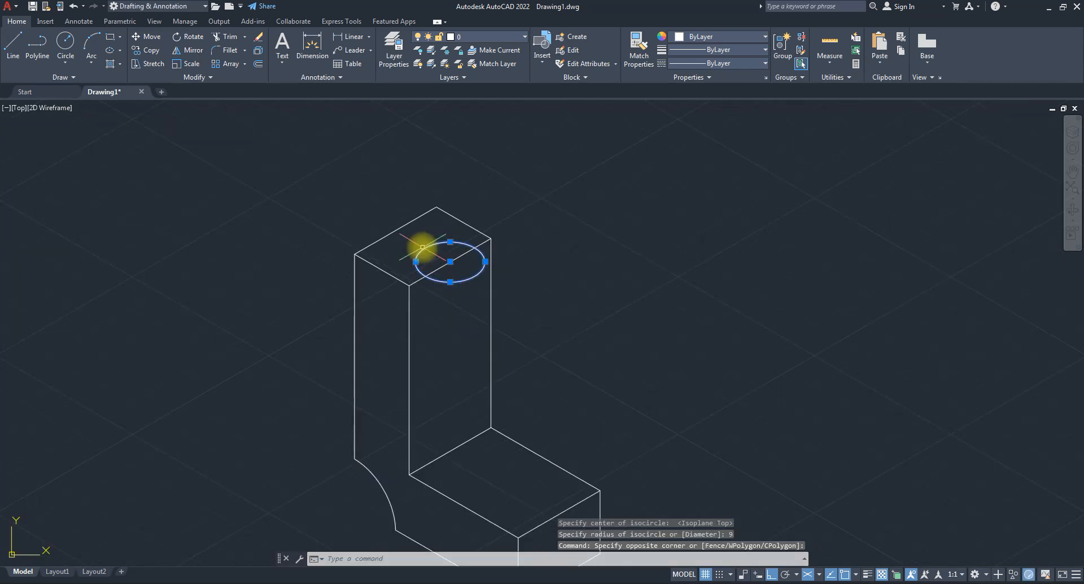
text(co)
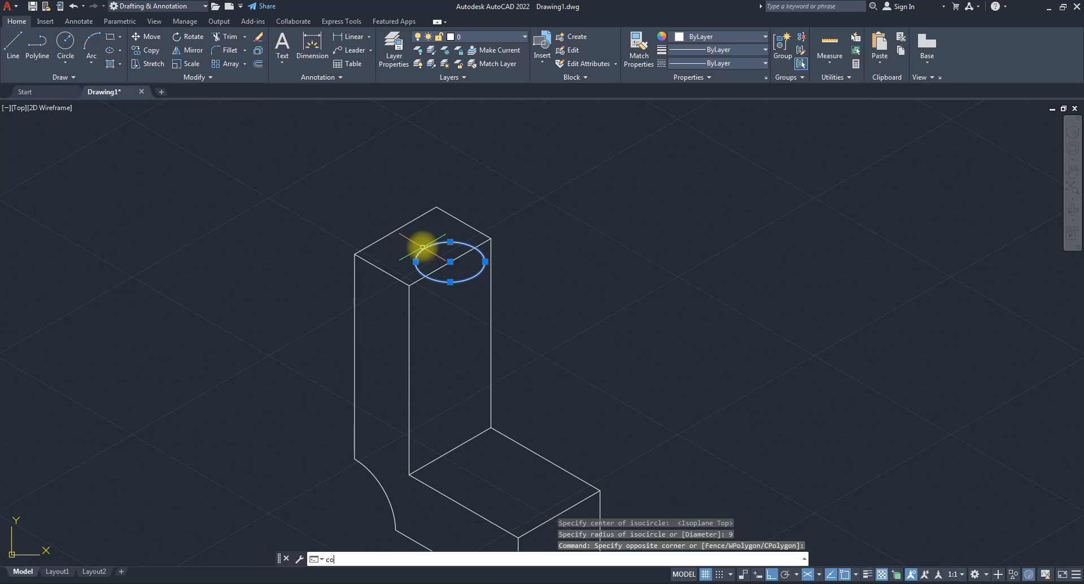
key(Return)
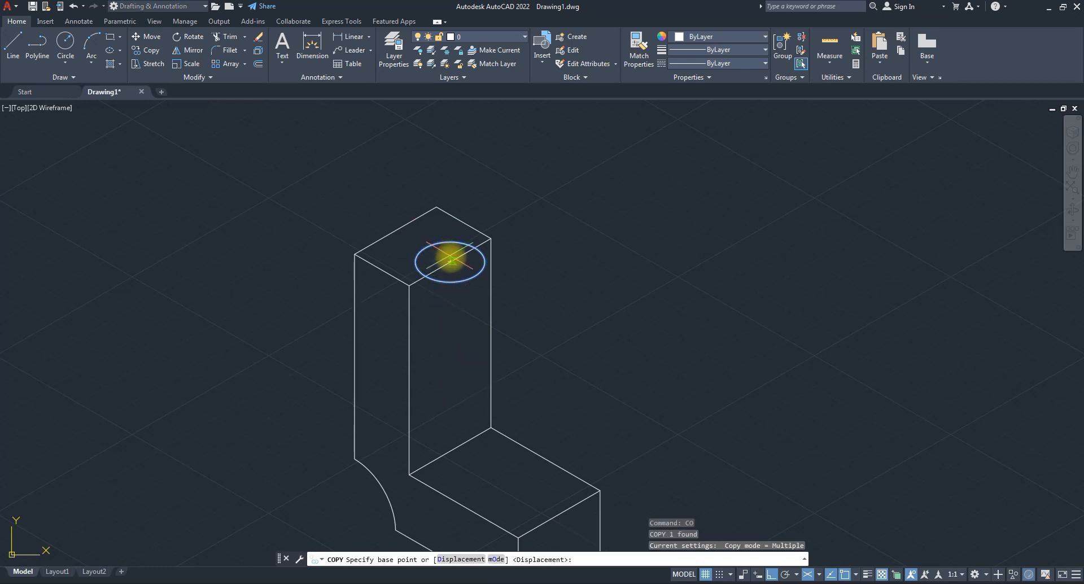
click(451, 261)
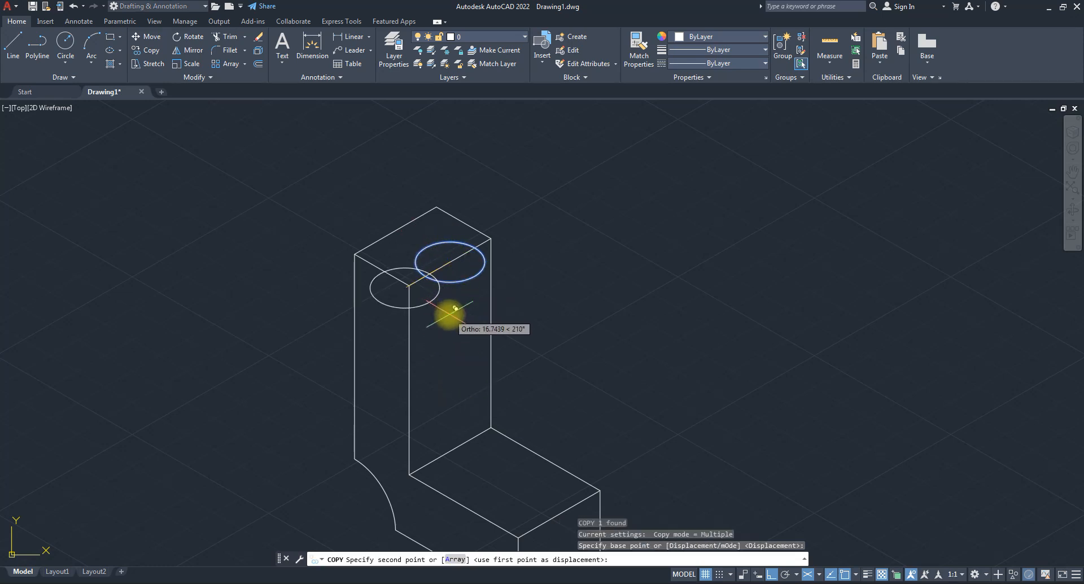
key(F5)
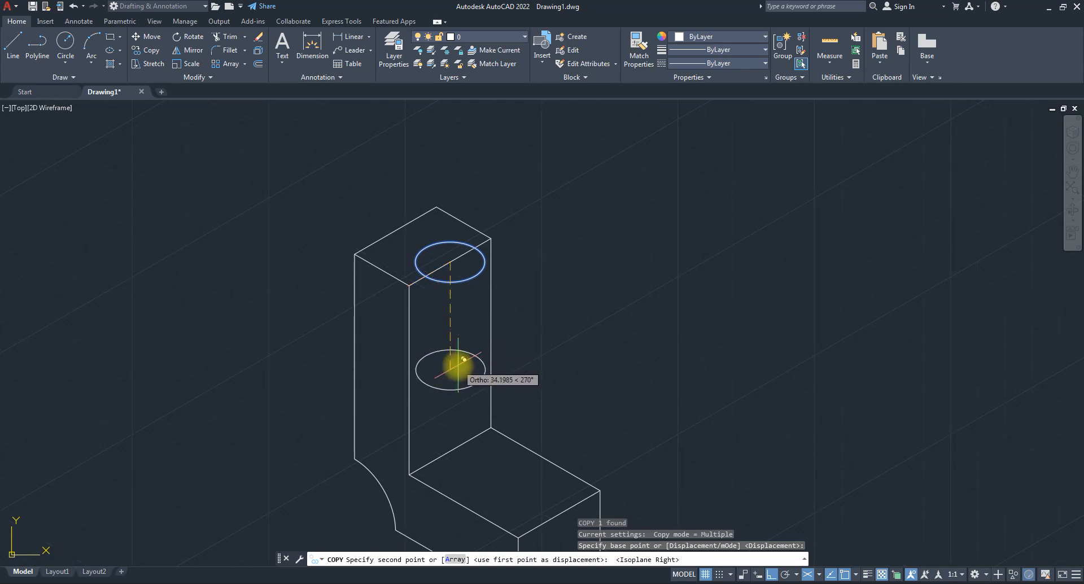
text(35)
key(Return)
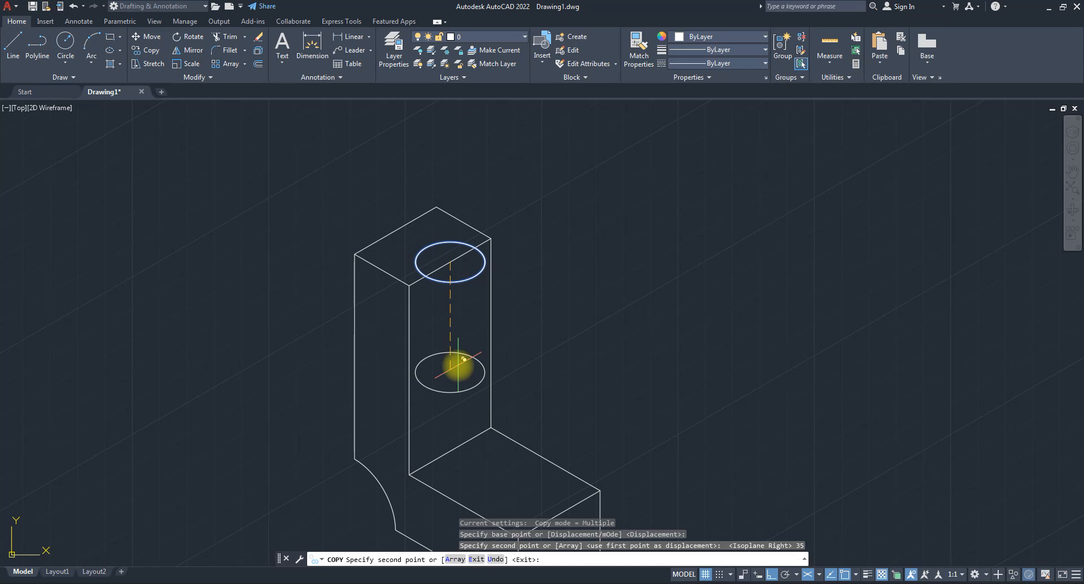
key(Escape)
Draw two vertical lines from the isocircle's intersections with the top front edge down past the lower isocircle.
middle_drag(482, 308, 493, 285)
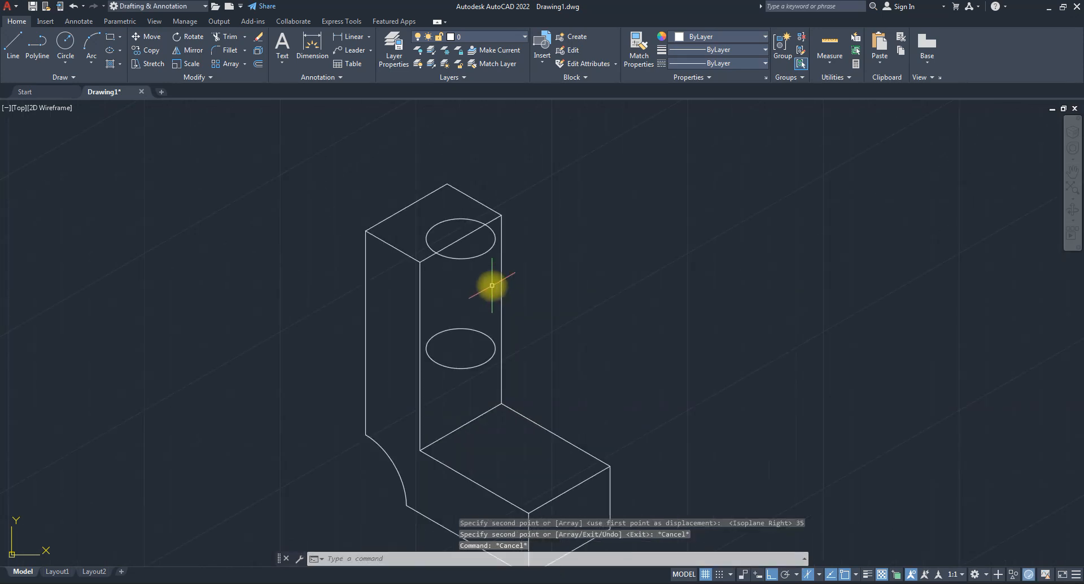
text(l)
key(Return)
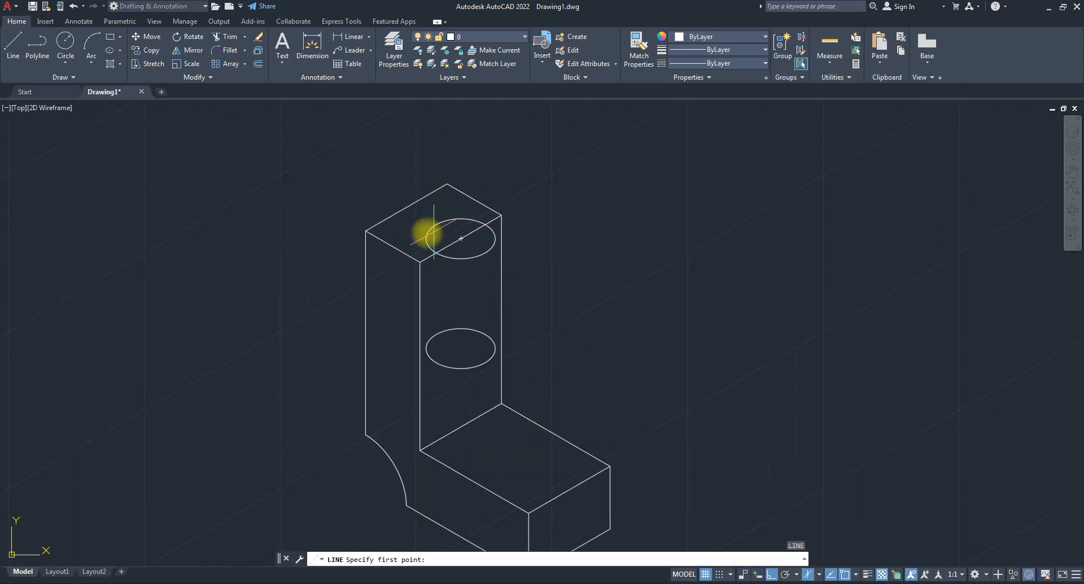
click(437, 253)
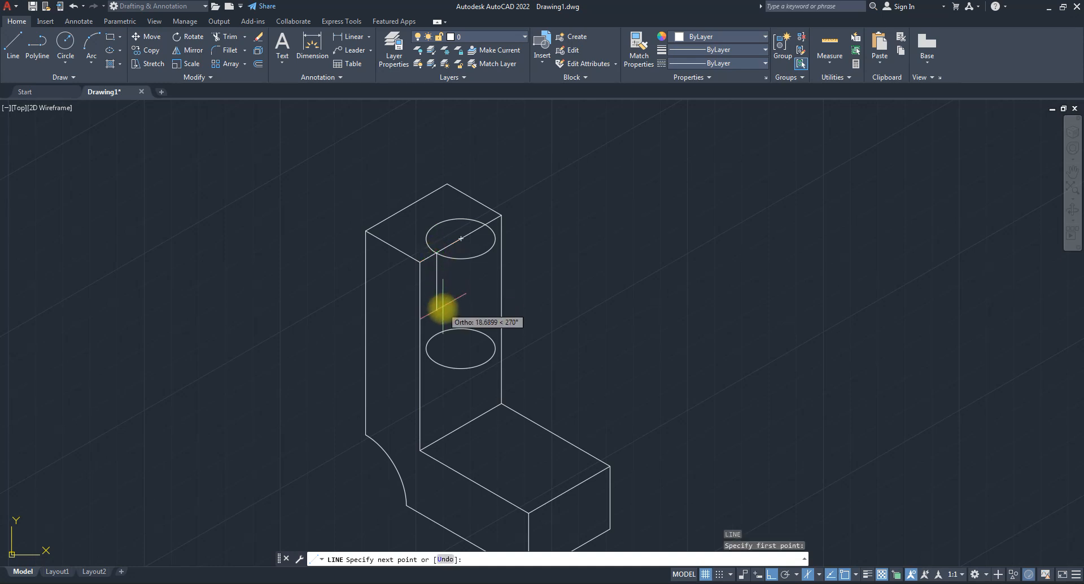
click(436, 397)
key(space)
key(space)
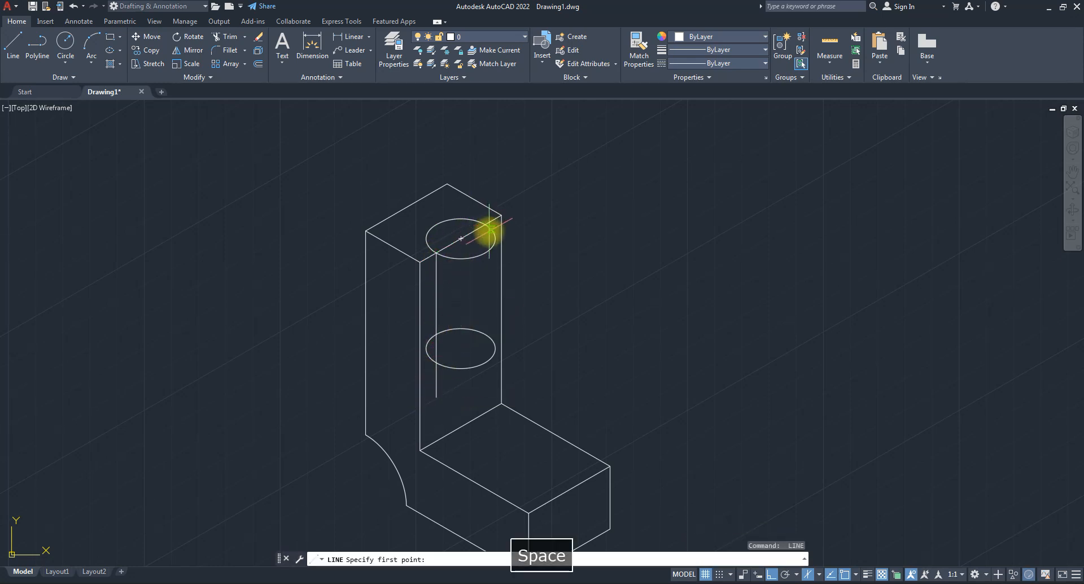
click(485, 225)
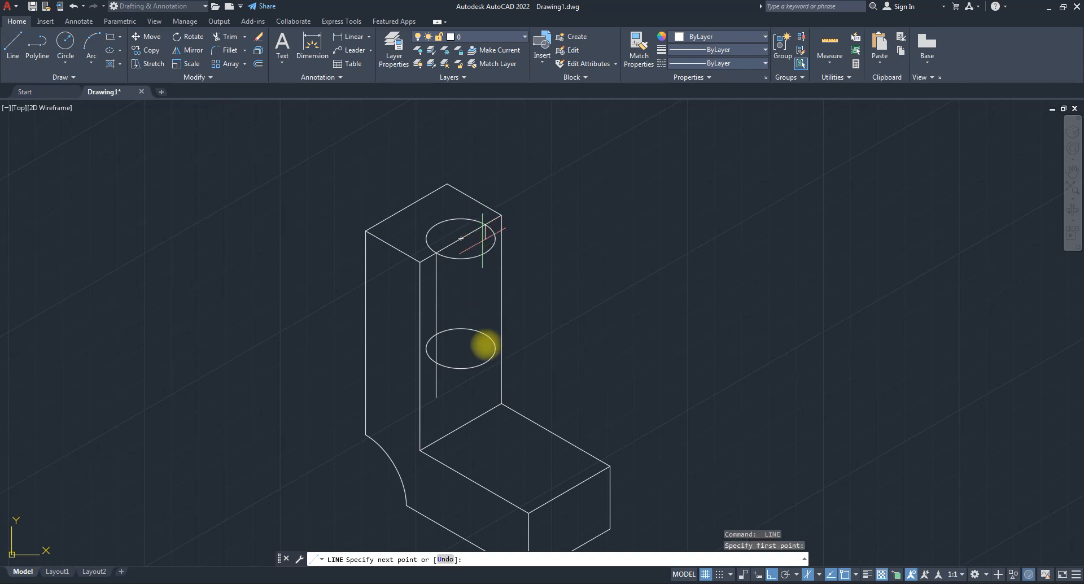
click(485, 390)
key(space)
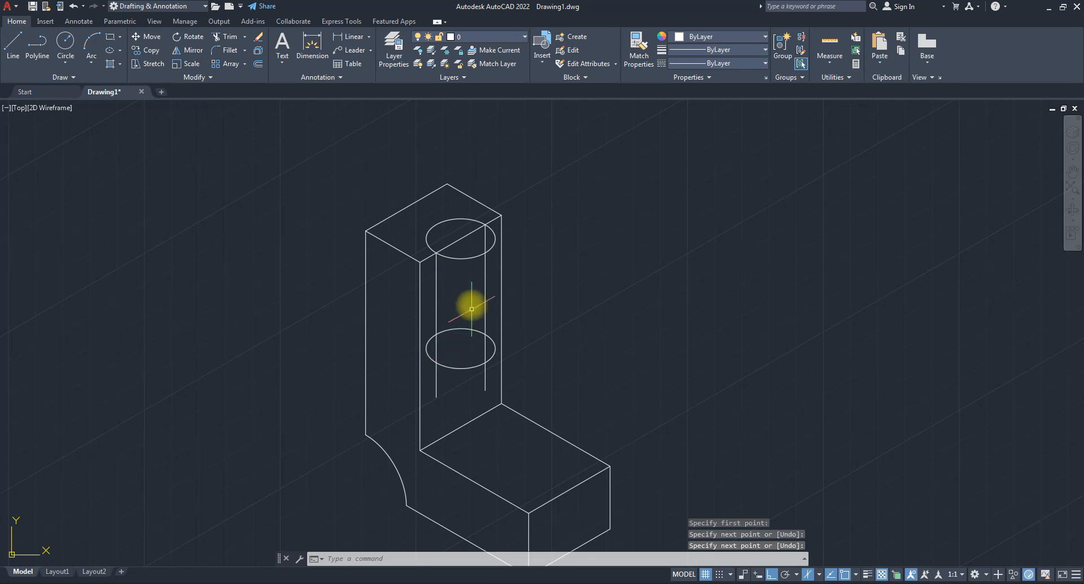
Draw a line 35 units down from the top face's right front corner and continue it along the right isoplane across the lower isocircle.
key(space)
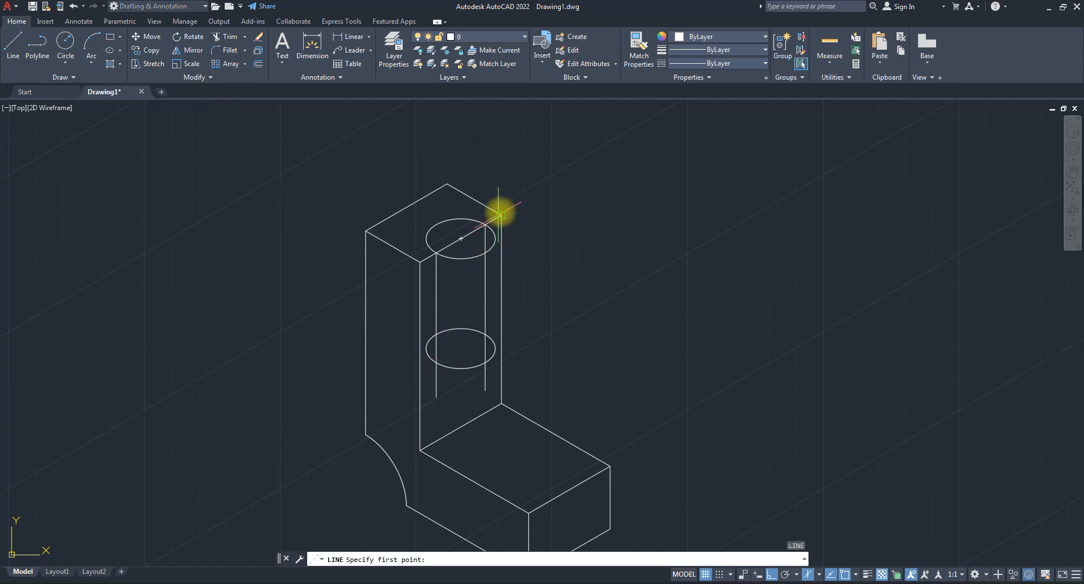
click(501, 215)
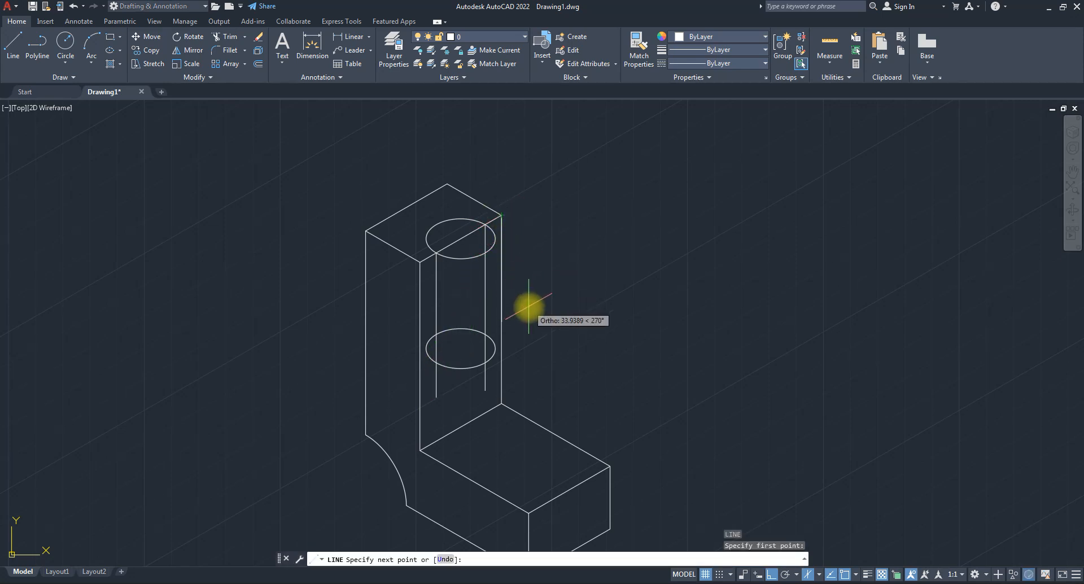
text(35)
key(Return)
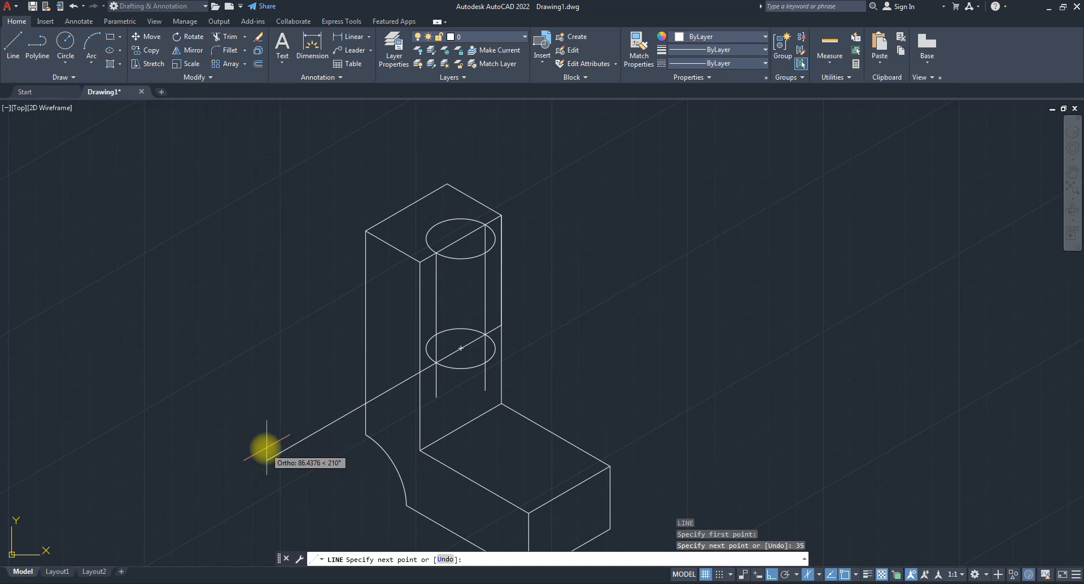
click(409, 374)
key(Escape)
key(Escape)
key(Escape)
scroll(472, 367, up, 5)
scroll(476, 351, down, 5)
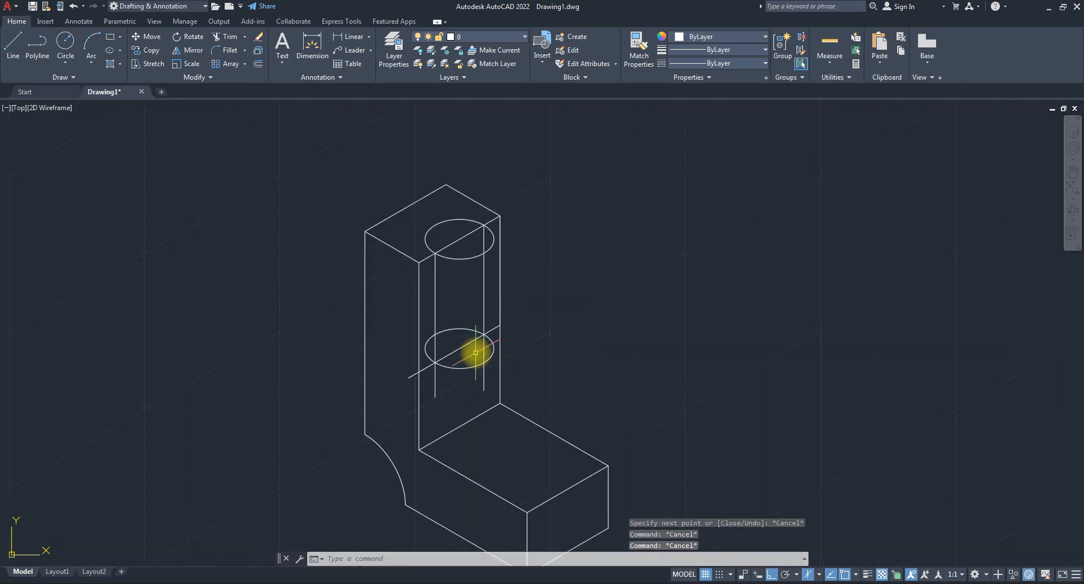
Trim the top front edge inside the upper isocircle and the isocircle's part outside the top face to open the notch.
text(tr)
key(space)
click(484, 274)
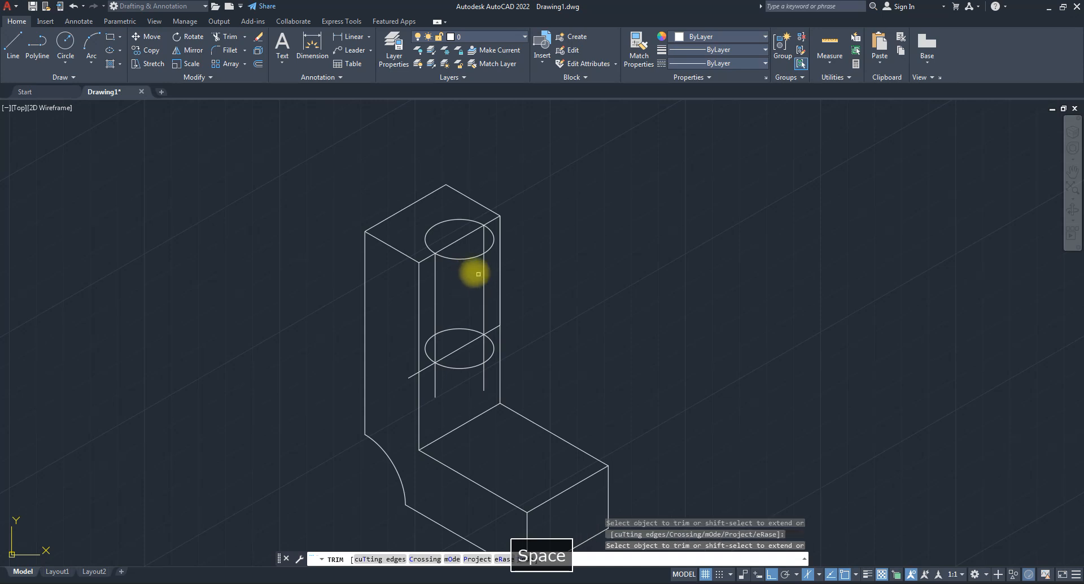
click(468, 269)
click(444, 239)
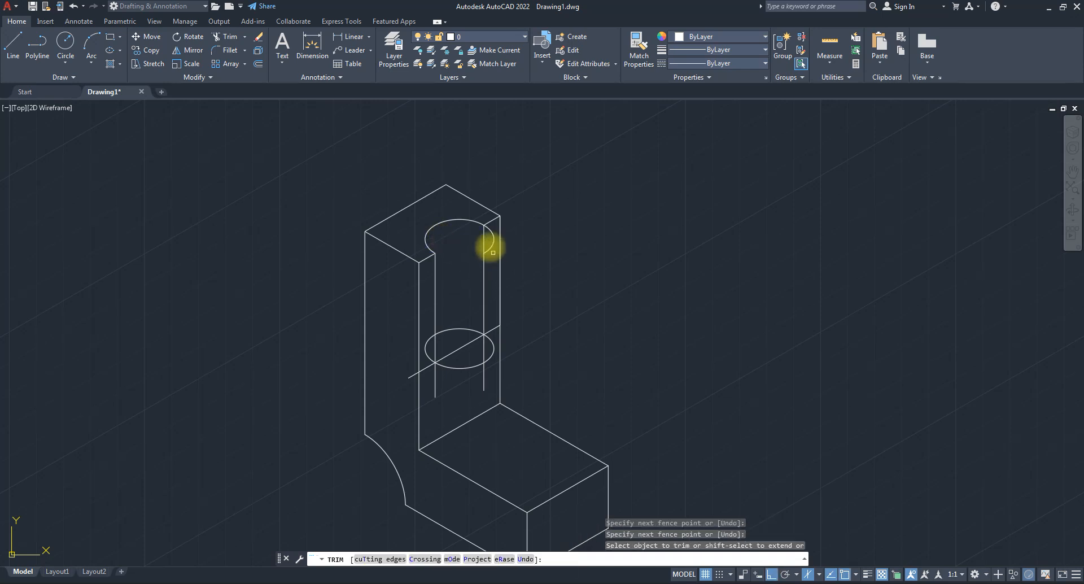
click(489, 247)
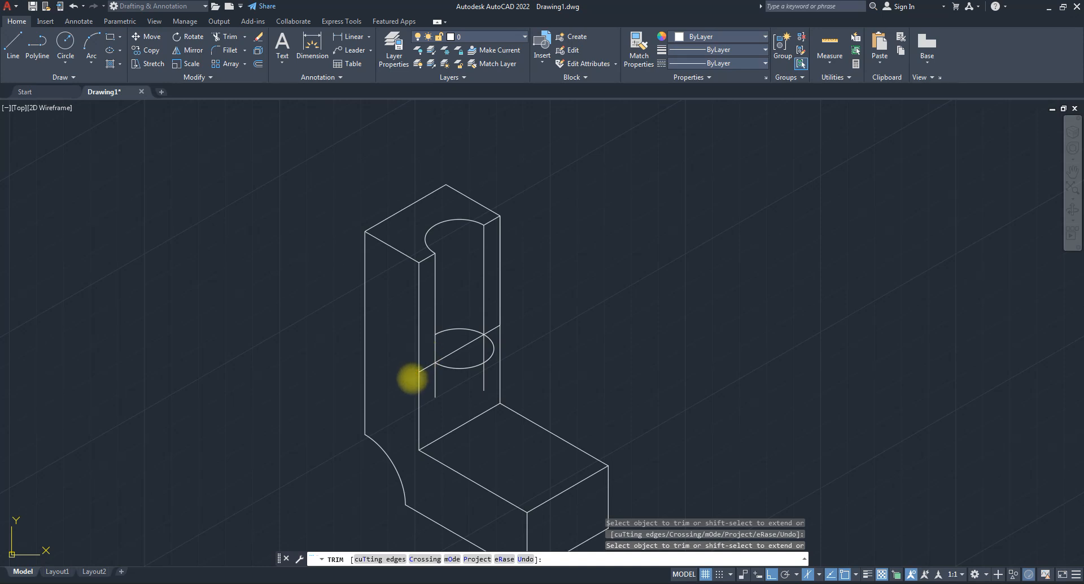
Trim the cross line outside the notch, the overhanging vertical ends and the lower isocircle's outer parts, leaving the notch floor.
click(424, 369)
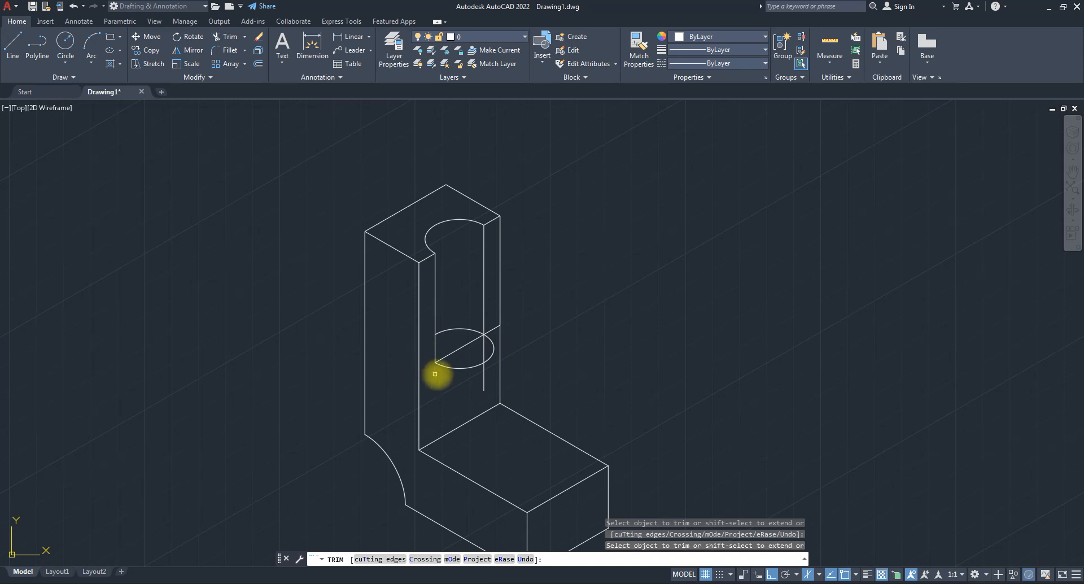
click(448, 360)
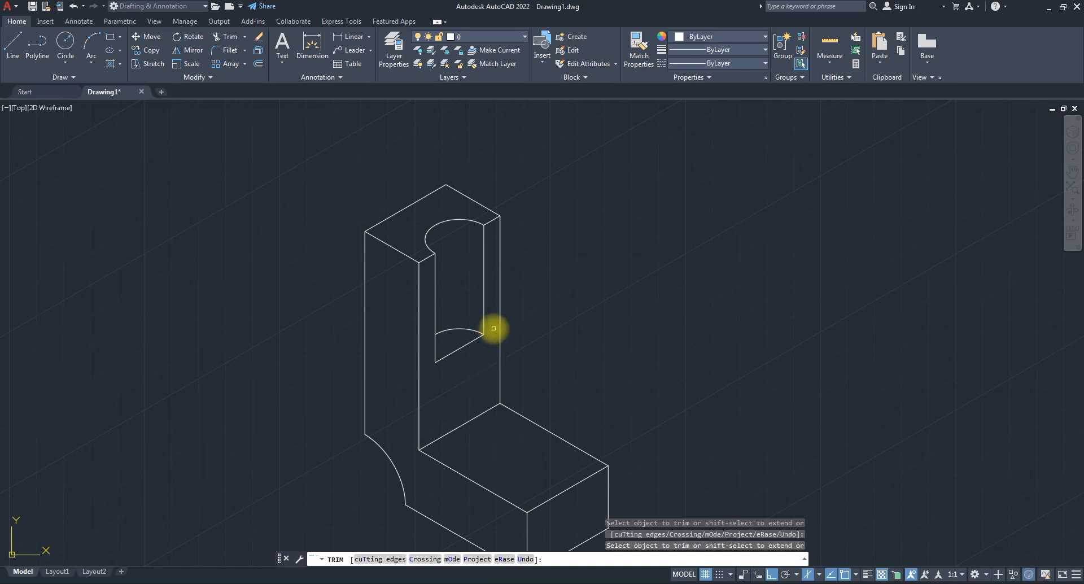
scroll(493, 325, down, 4)
key(Escape)
scroll(479, 317, up, 1)
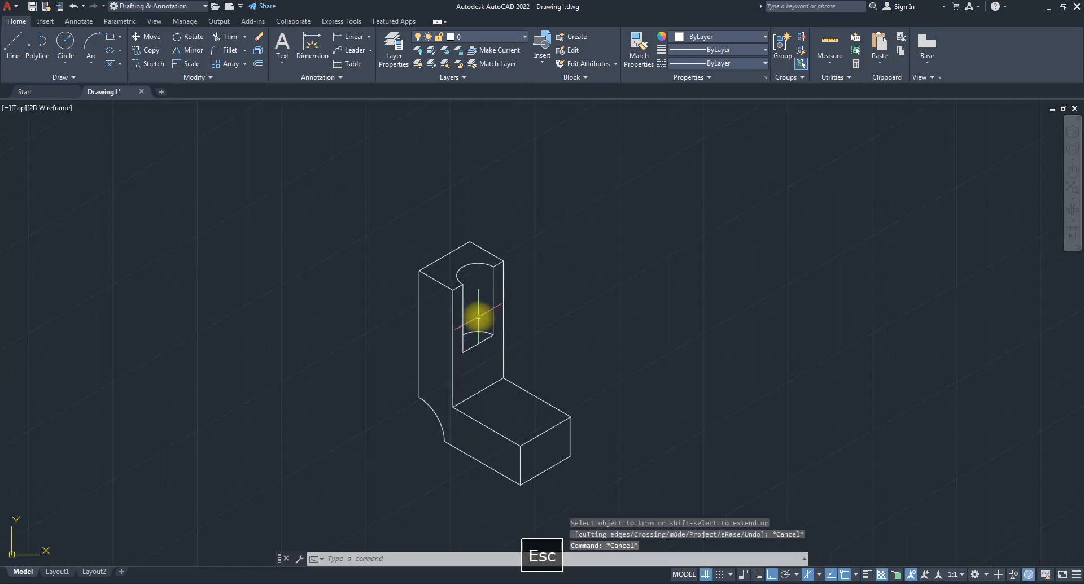
Draw an isocircle of radius 5 on the top isoplane, centred across the width of the base's upper face, slightly toward its front end.
scroll(435, 302, up, 3)
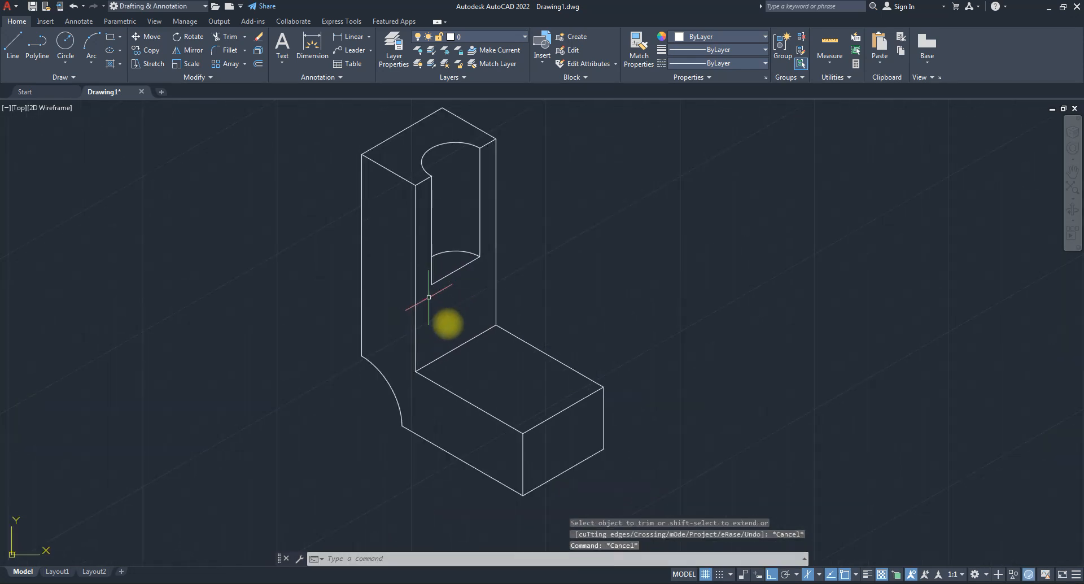
key(Escape)
key(Escape)
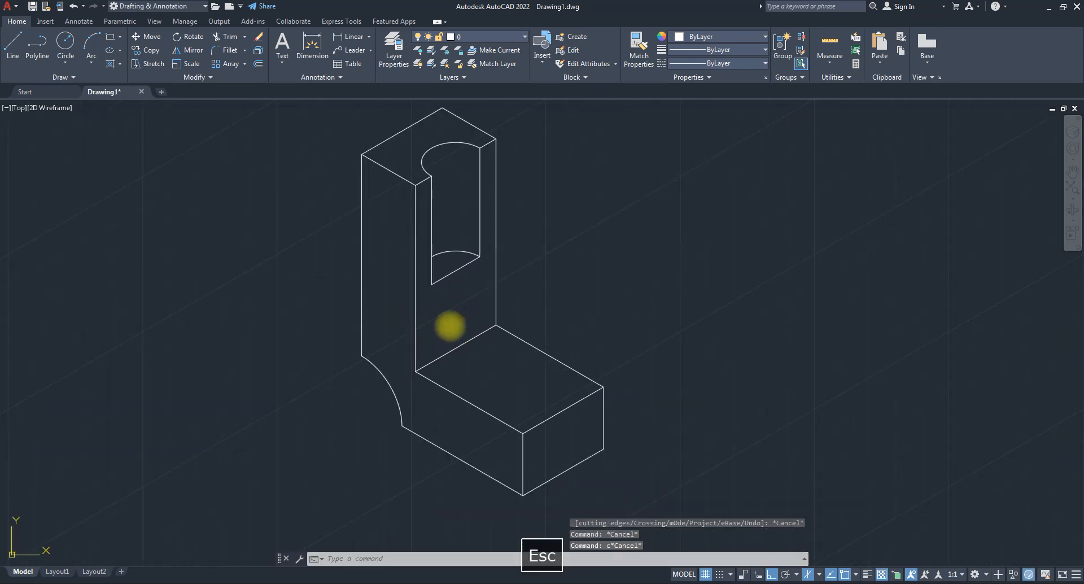
text(el)
key(Return)
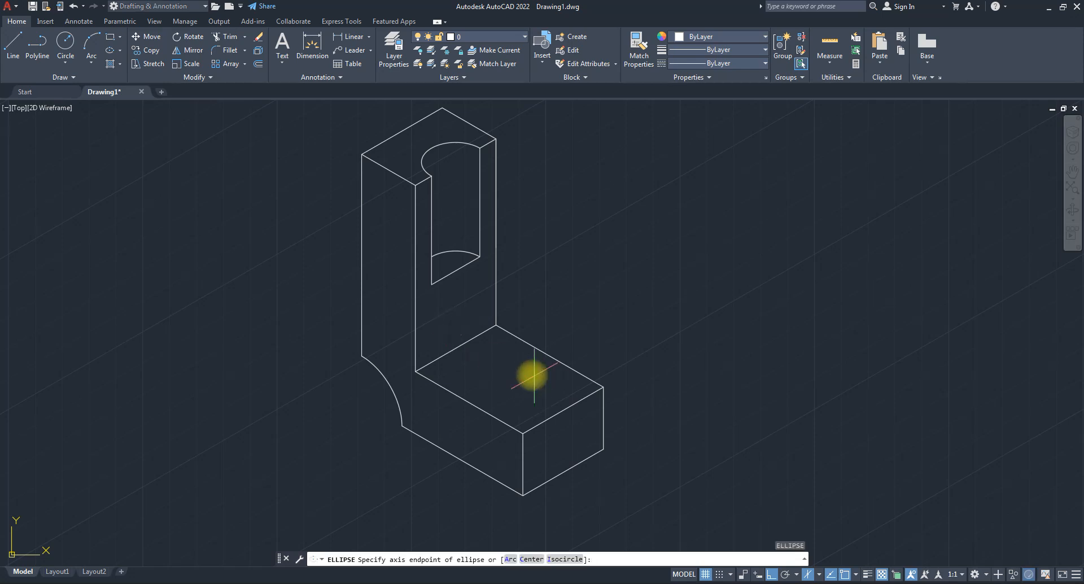
text(i)
key(Return)
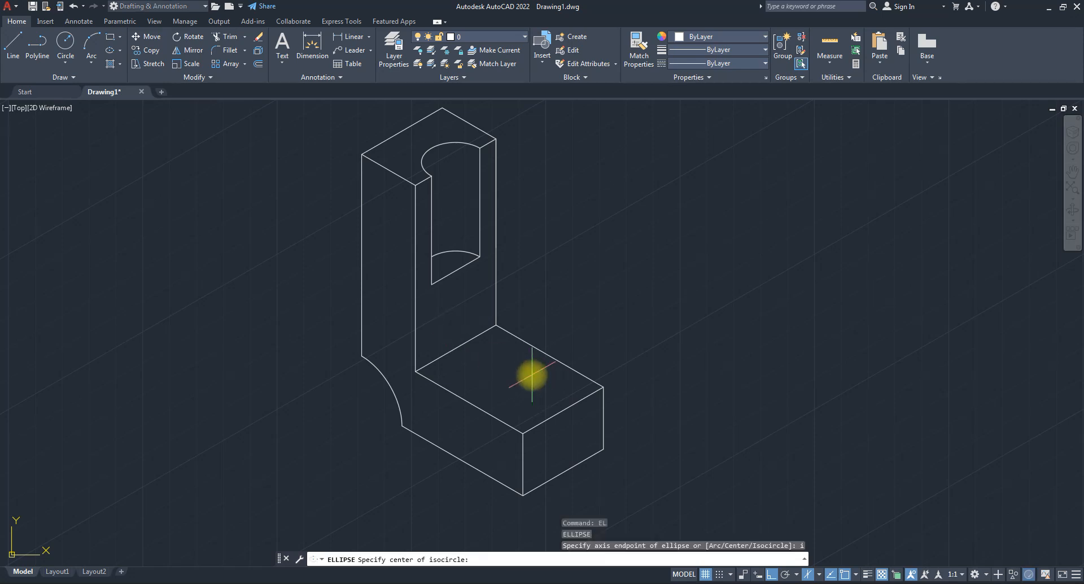
key(F5)
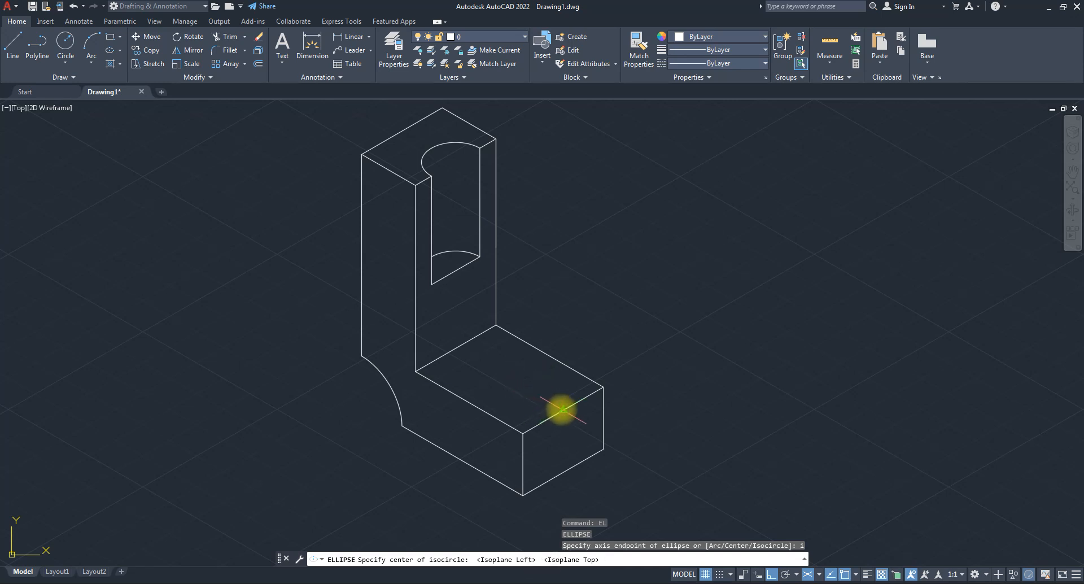
click(527, 389)
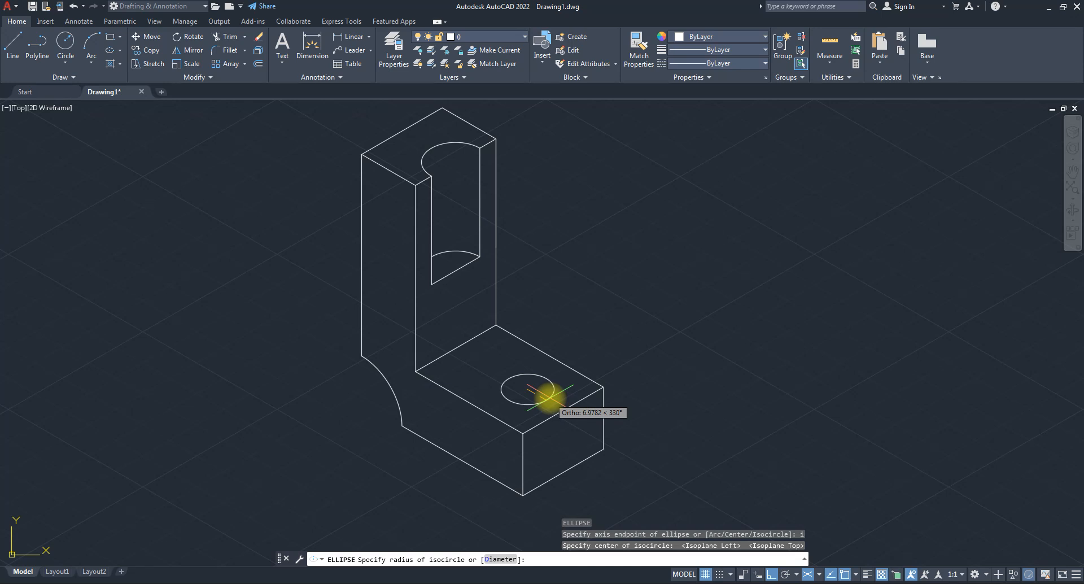
text(5)
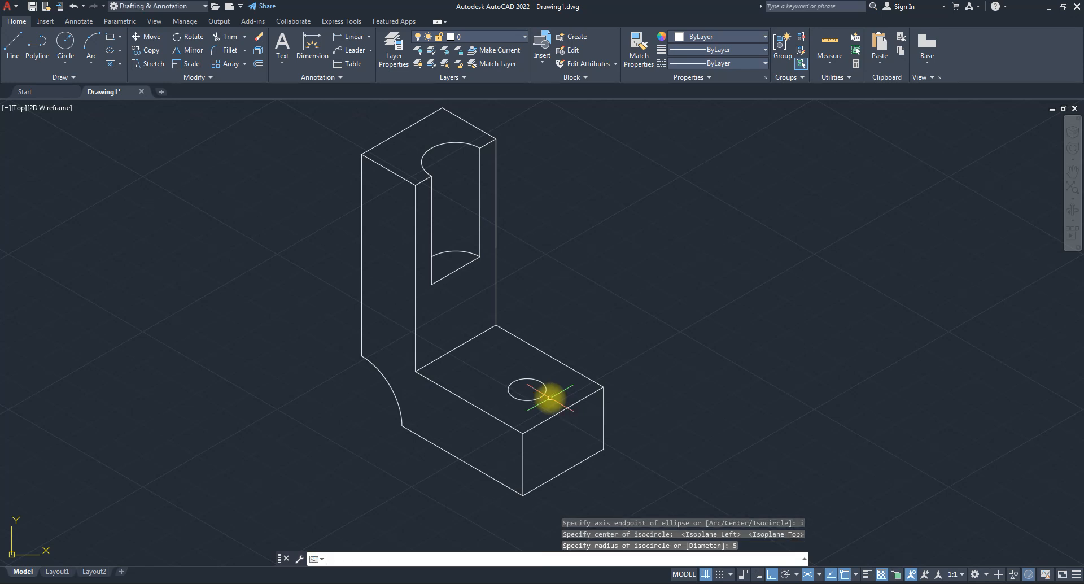
key(Return)
scroll(516, 390, up, 2)
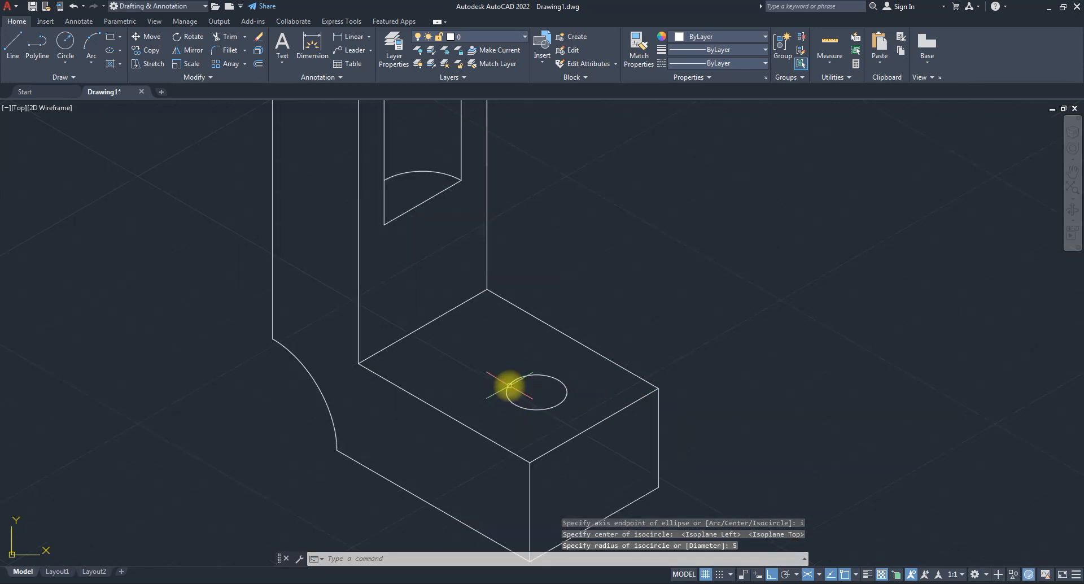
scroll(556, 387, down, 2)
scroll(562, 390, up, 2)
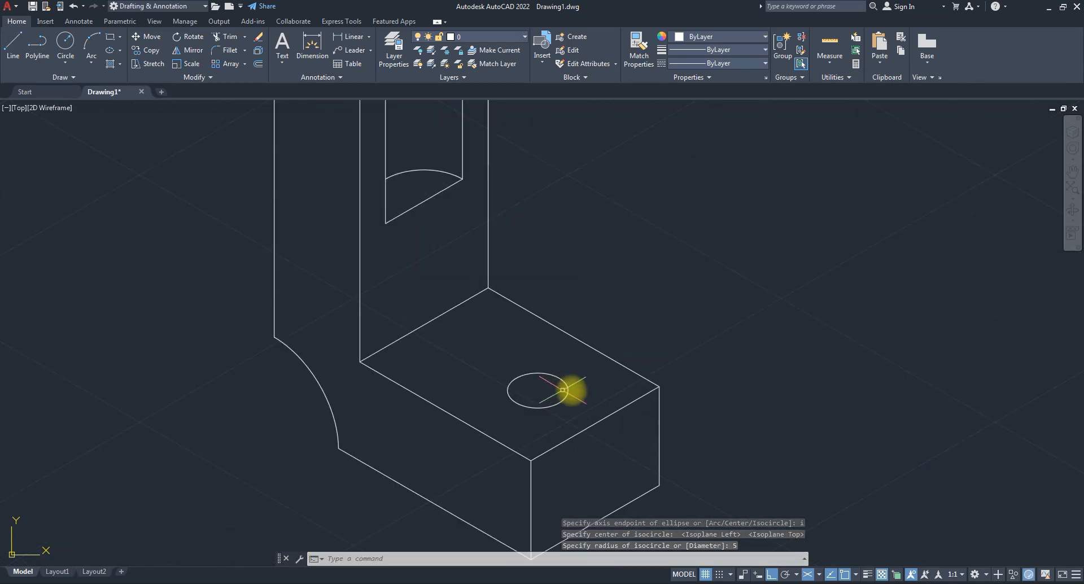
Copy the radius 5 isocircle on the base's upper face 10 units straight up from its centre along the right isoplane.
click(583, 394)
click(553, 378)
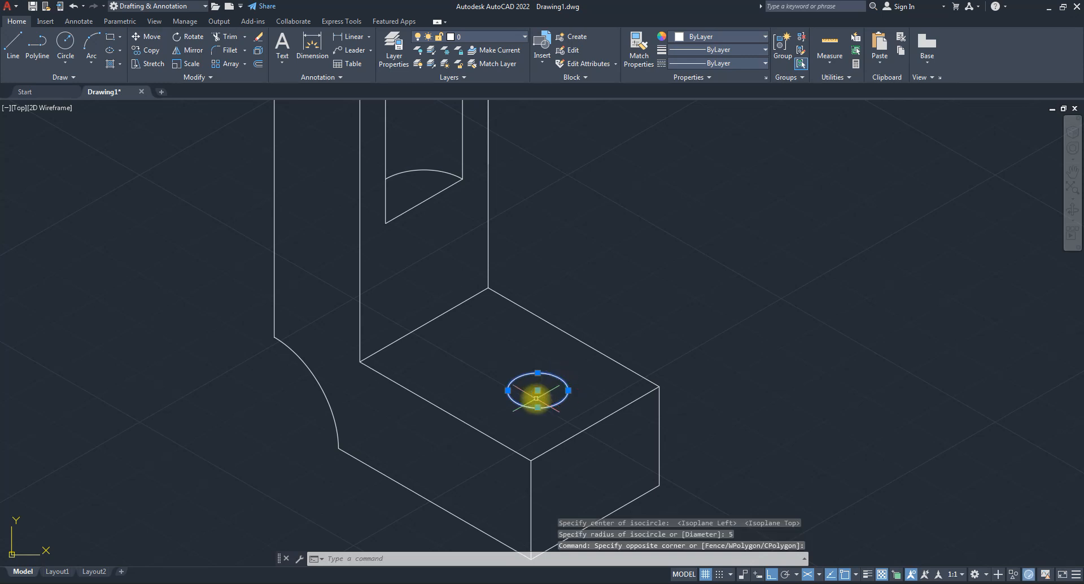
text(co)
key(Return)
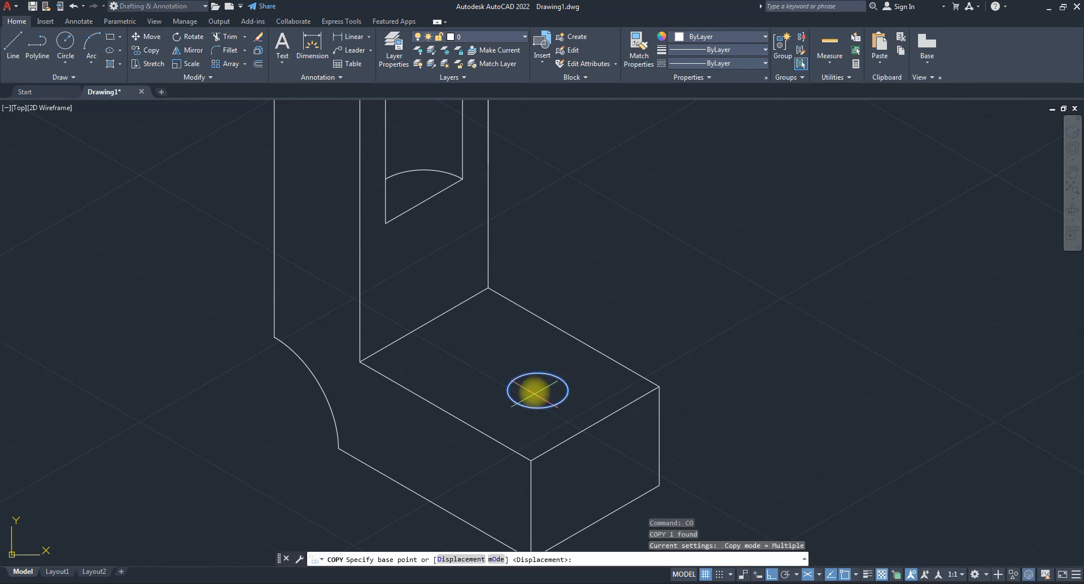
click(537, 390)
key(F5)
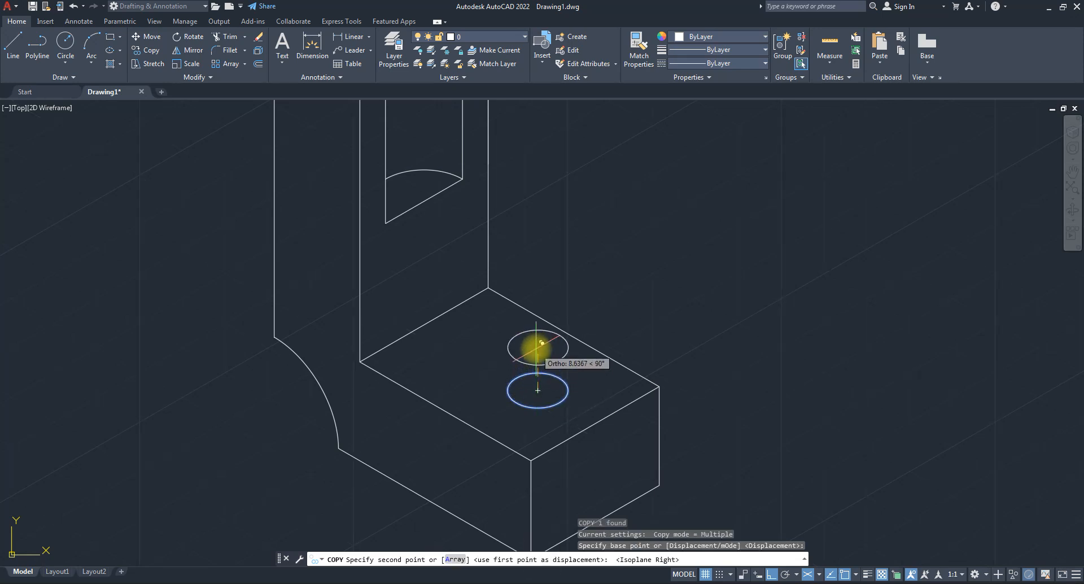
text(10)
key(Return)
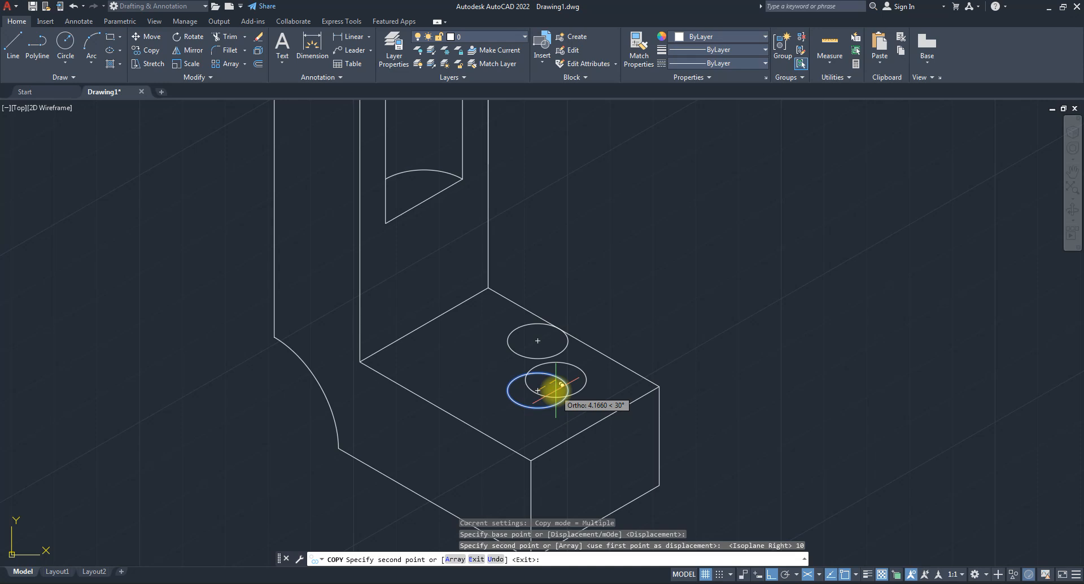
key(Escape)
key(Escape)
key(Escape)
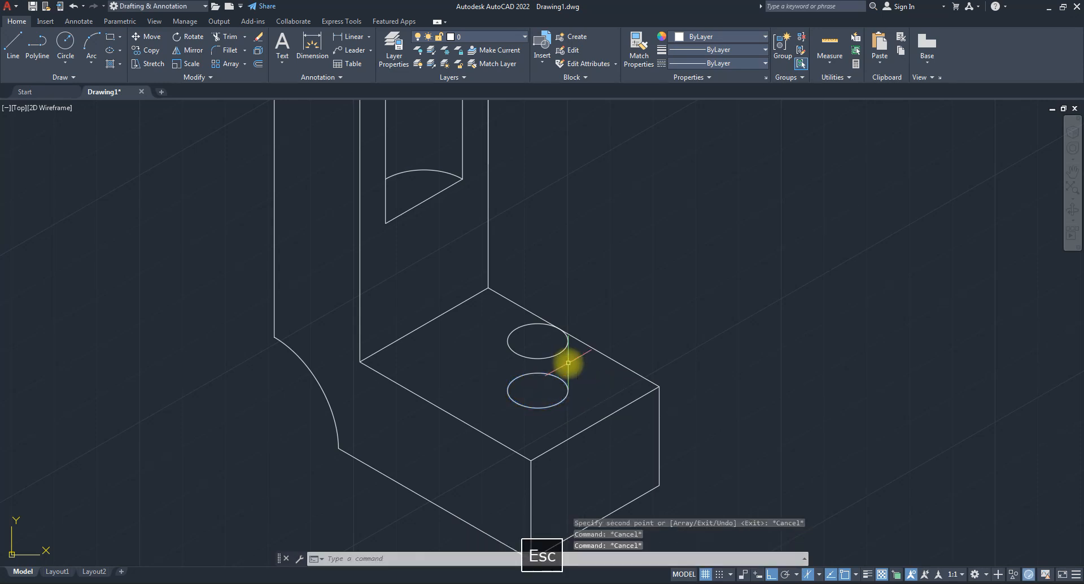
Draw two vertical lines joining the matching side quadrants of the upper and lower isocircles to form the cylinder's sides.
text(l)
key(Return)
click(569, 341)
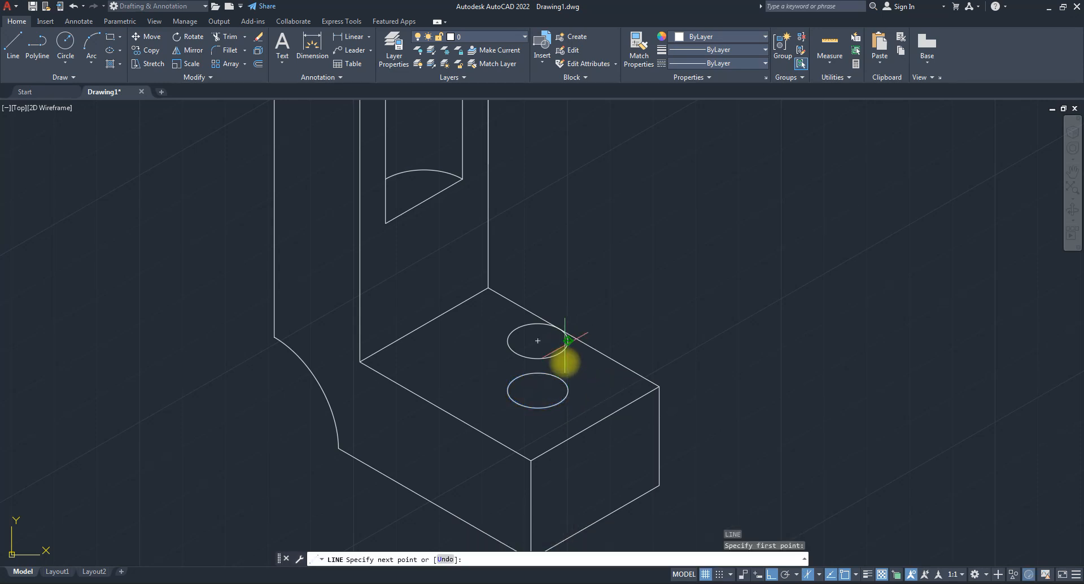
click(568, 390)
key(space)
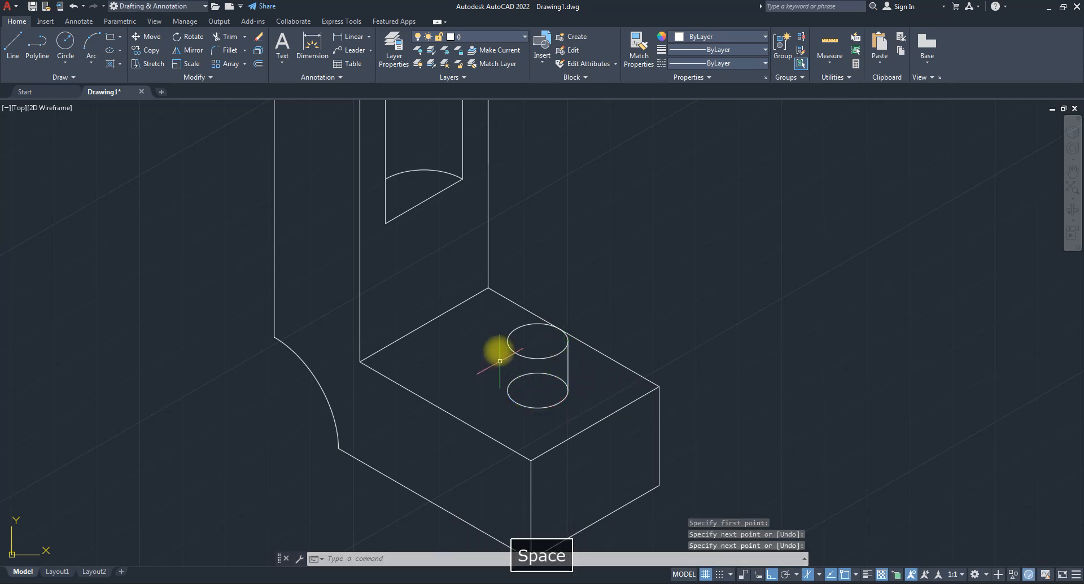
key(space)
click(508, 341)
click(509, 390)
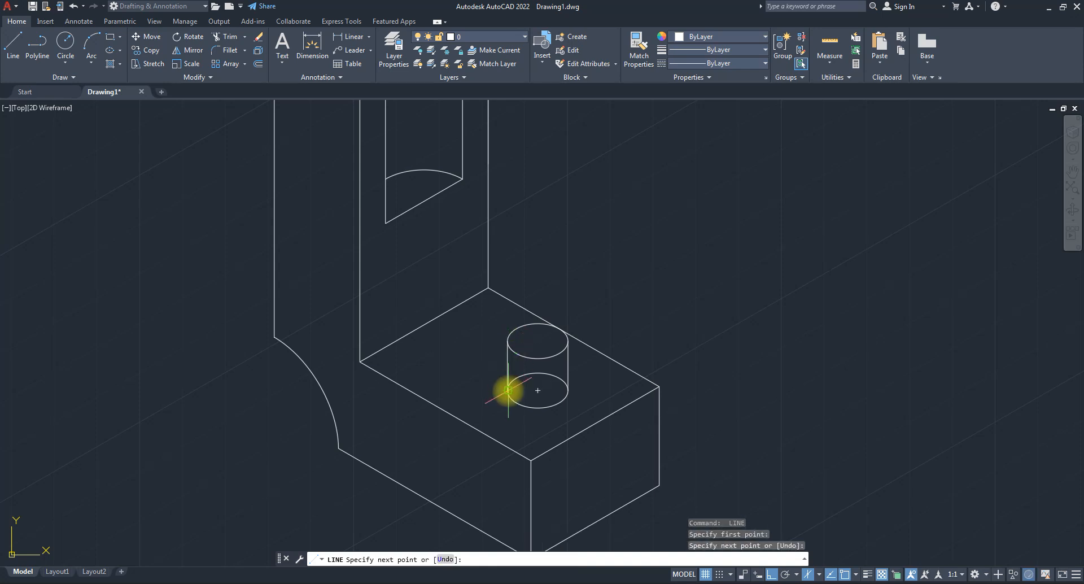
key(space)
scroll(501, 439, down, 2)
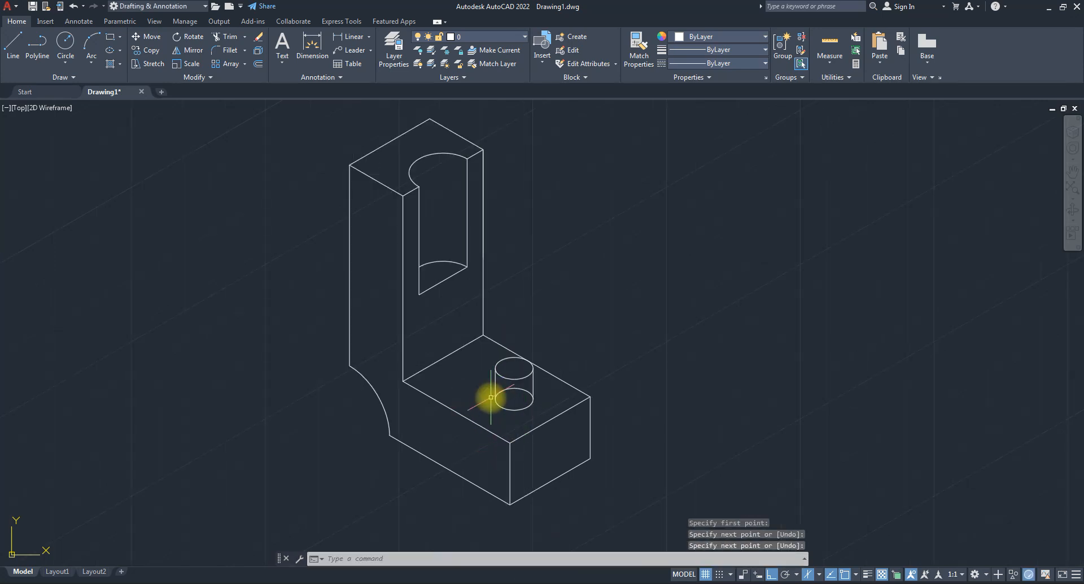
Trim the hidden rear arc of the cylinder's lower isocircle between its two vertical sides.
scroll(526, 407, up, 6)
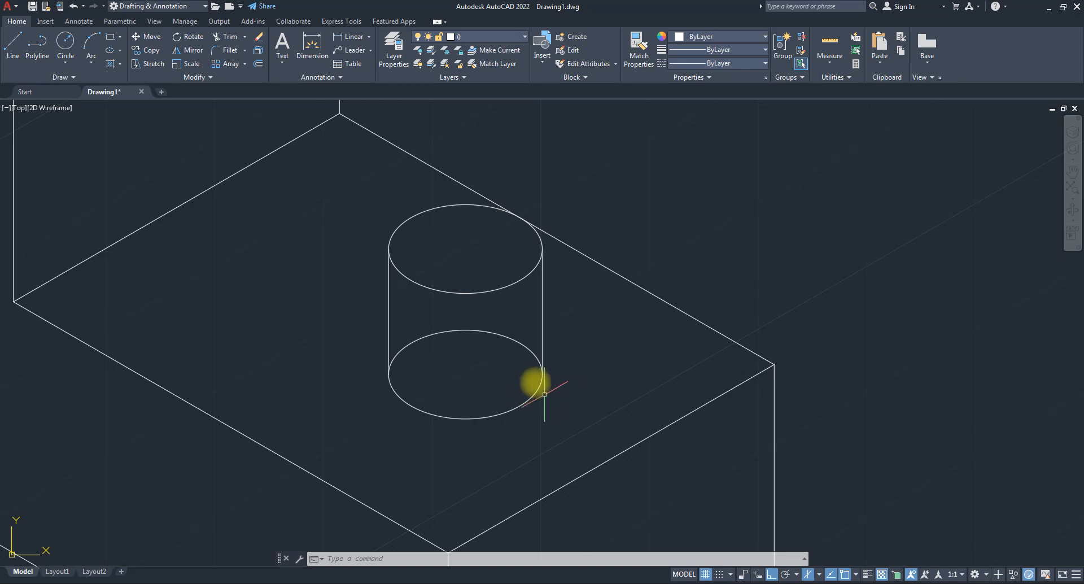
text(tr)
key(space)
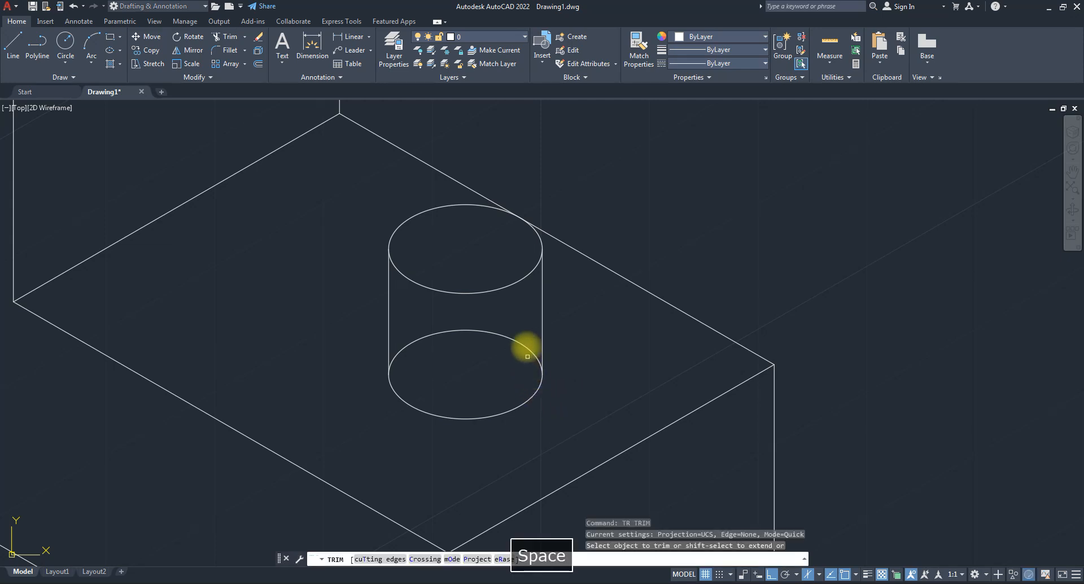
click(527, 345)
scroll(523, 310, down, 4)
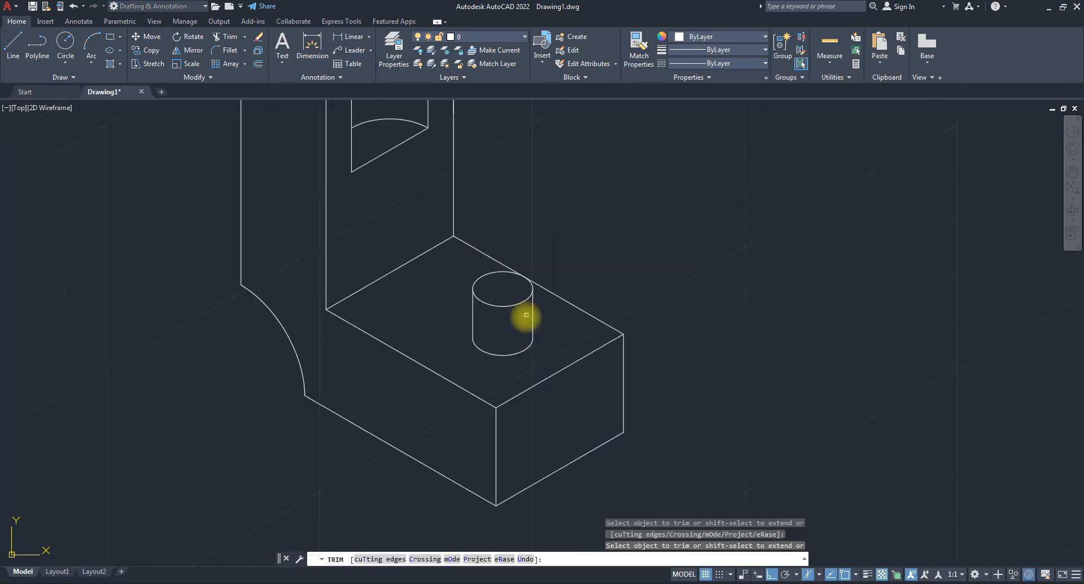
scroll(552, 345, up, 4)
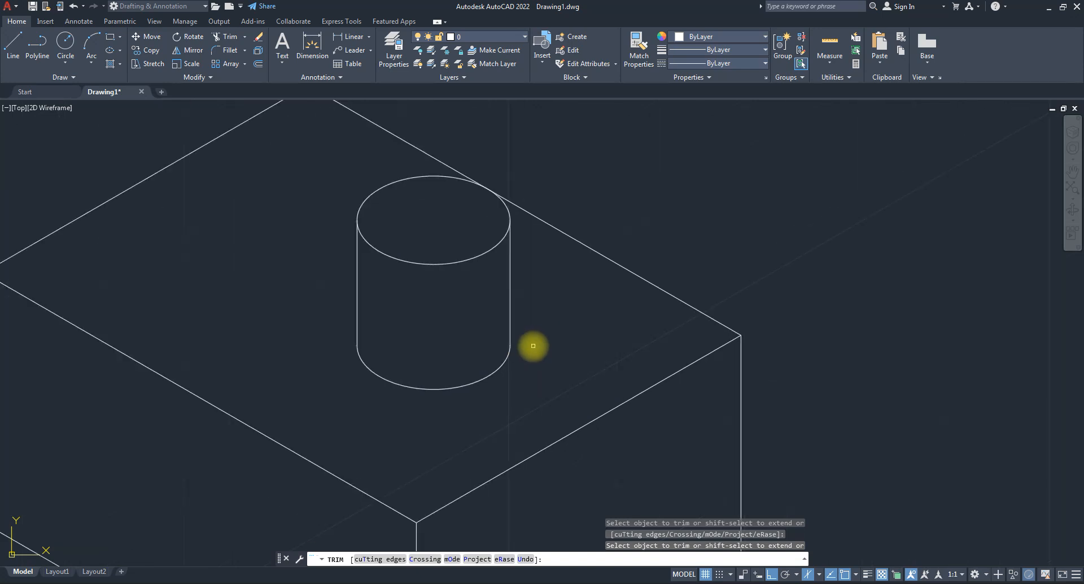
key(Escape)
key(Escape)
key(Escape)
scroll(532, 339, down, 4)
scroll(531, 338, up, 4)
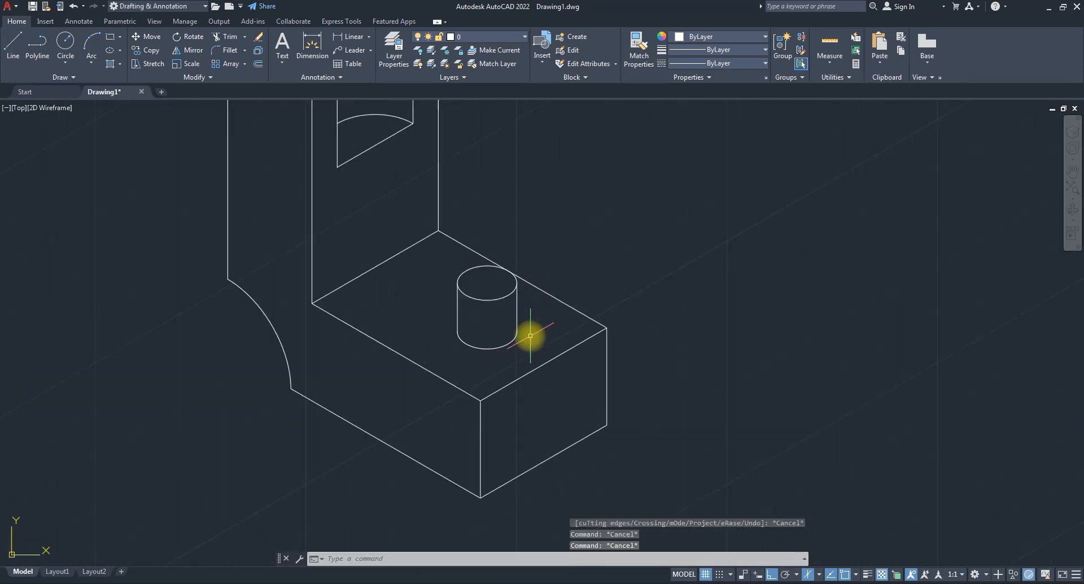
Fillet the front corner between the base's two bottom edges with a radius of 10.
scroll(539, 361, down, 2)
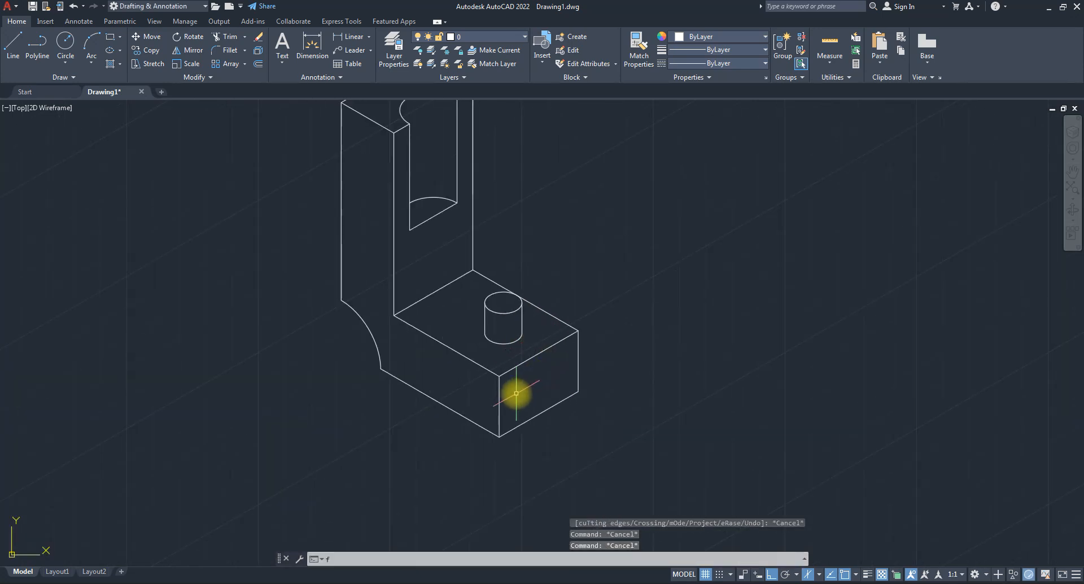
key(Return)
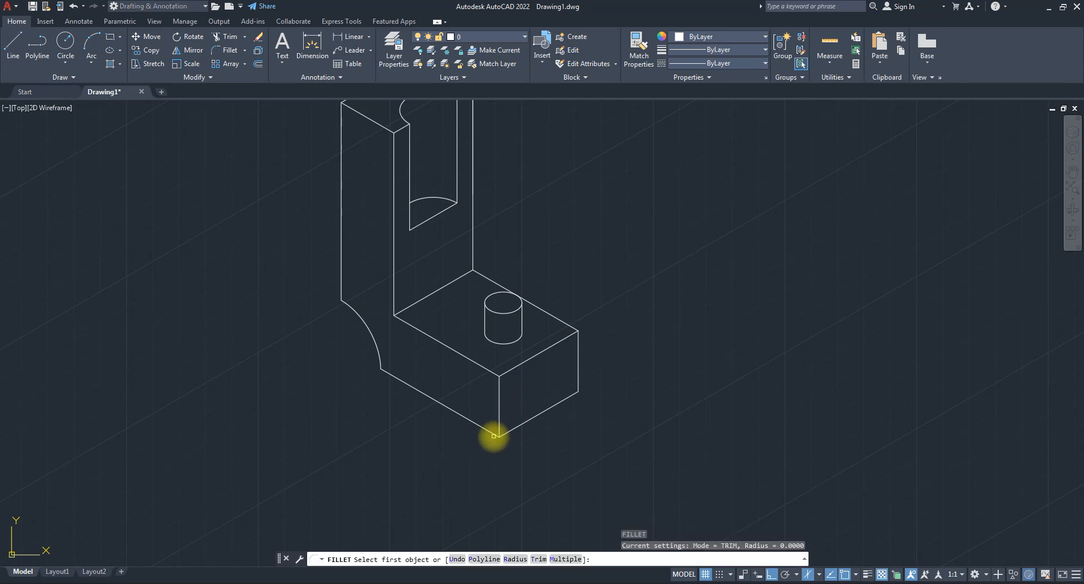
key(Return)
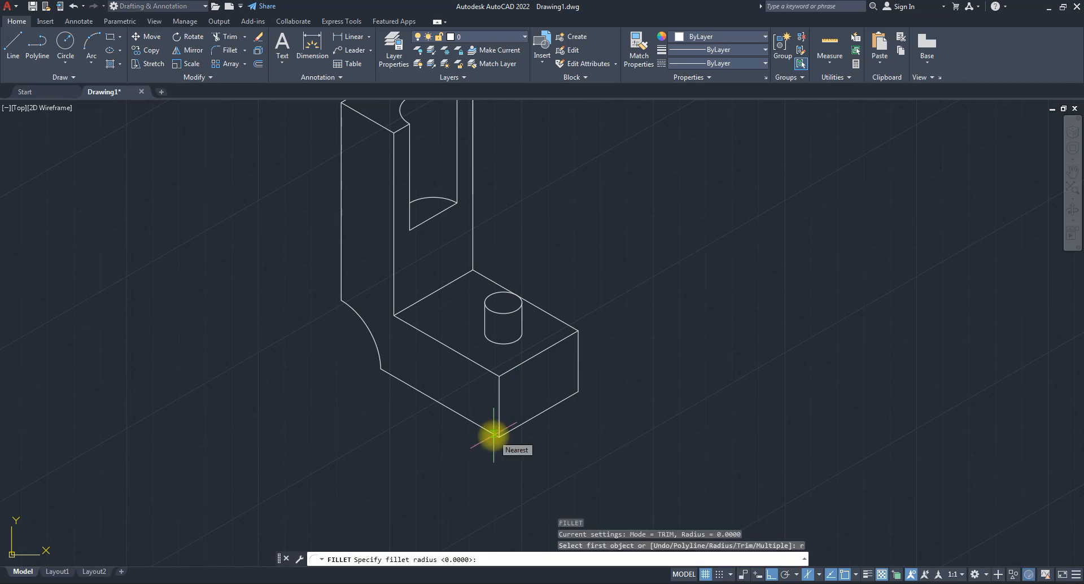
key(Return)
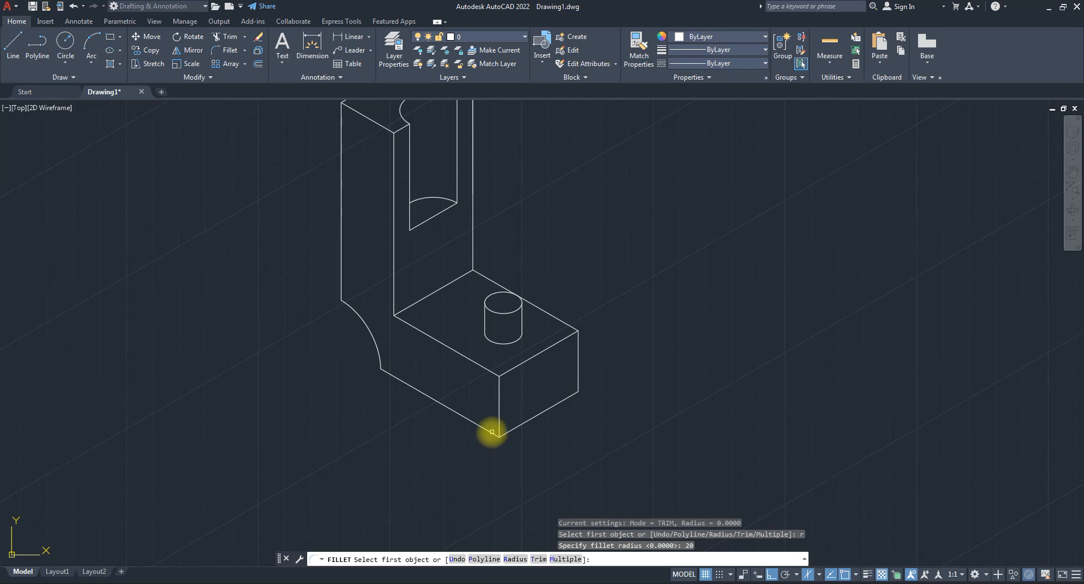
click(492, 432)
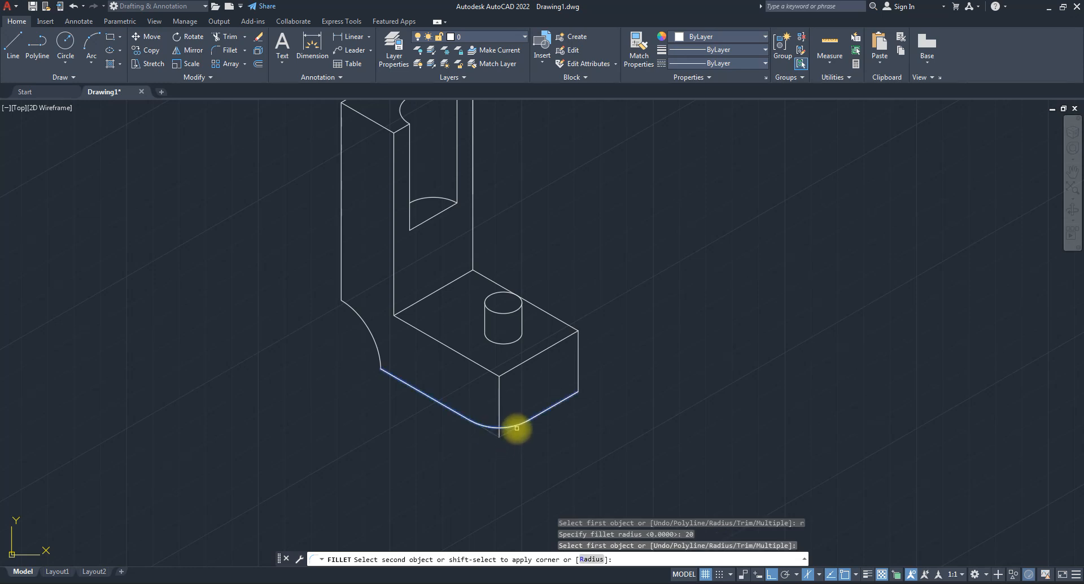
text(r)
key(Return)
text(10)
key(Return)
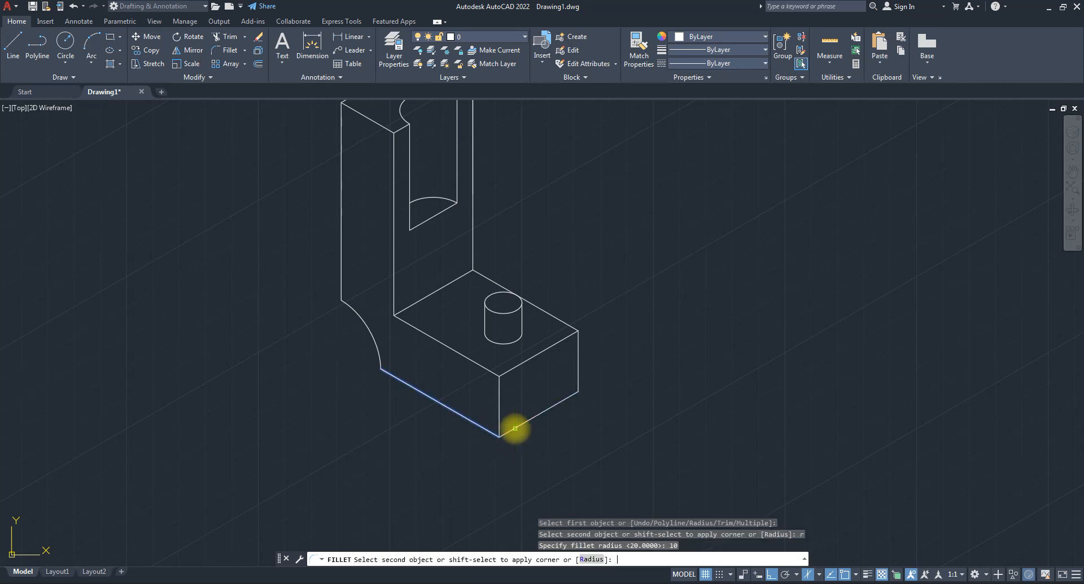
click(517, 429)
Fillet the matching front corner between the base's two upper edges with the same radius of 10.
key(space)
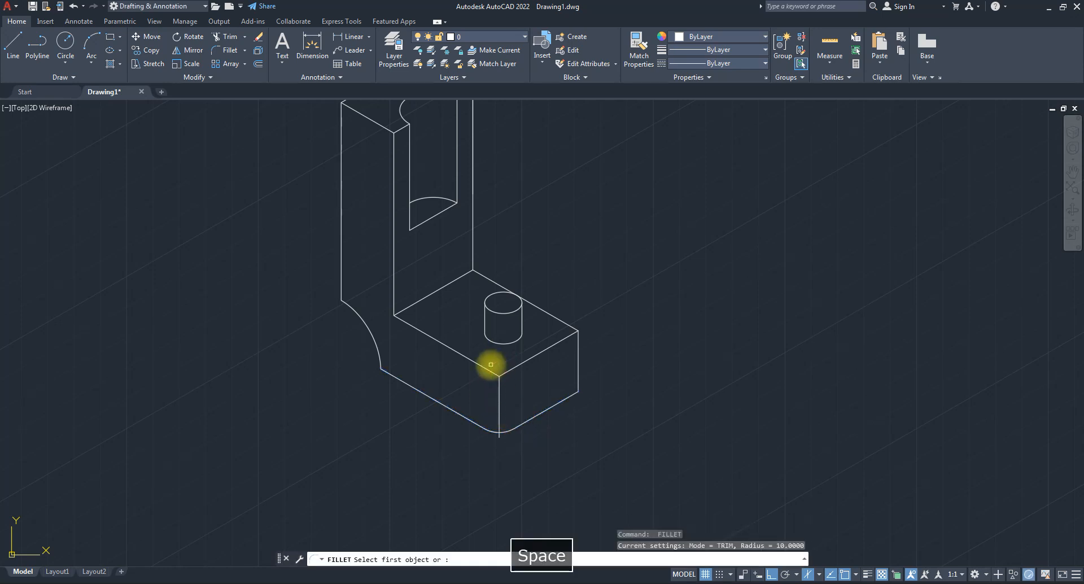
click(490, 367)
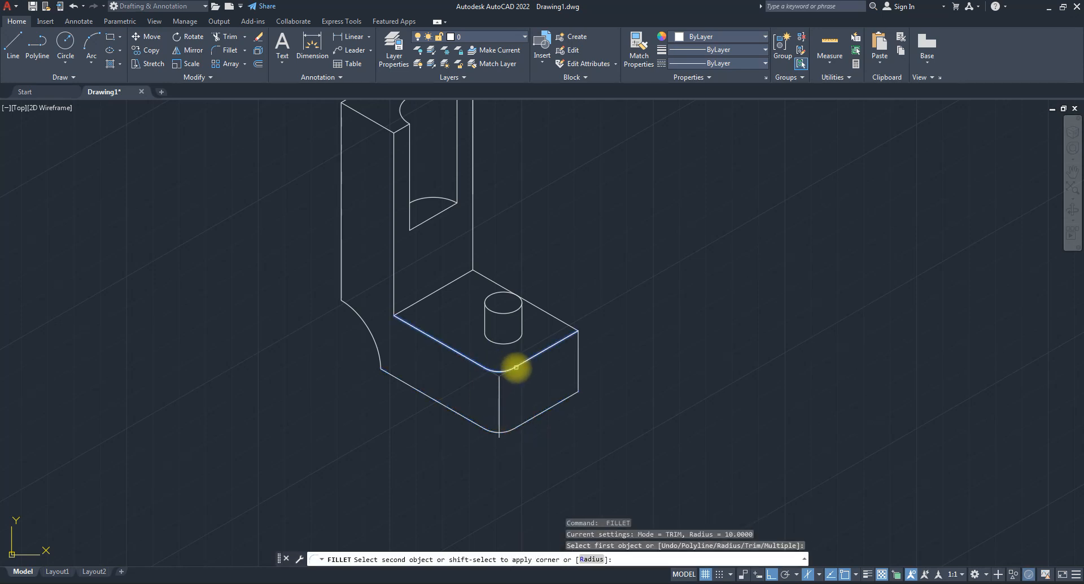
click(516, 368)
scroll(508, 447, down, 5)
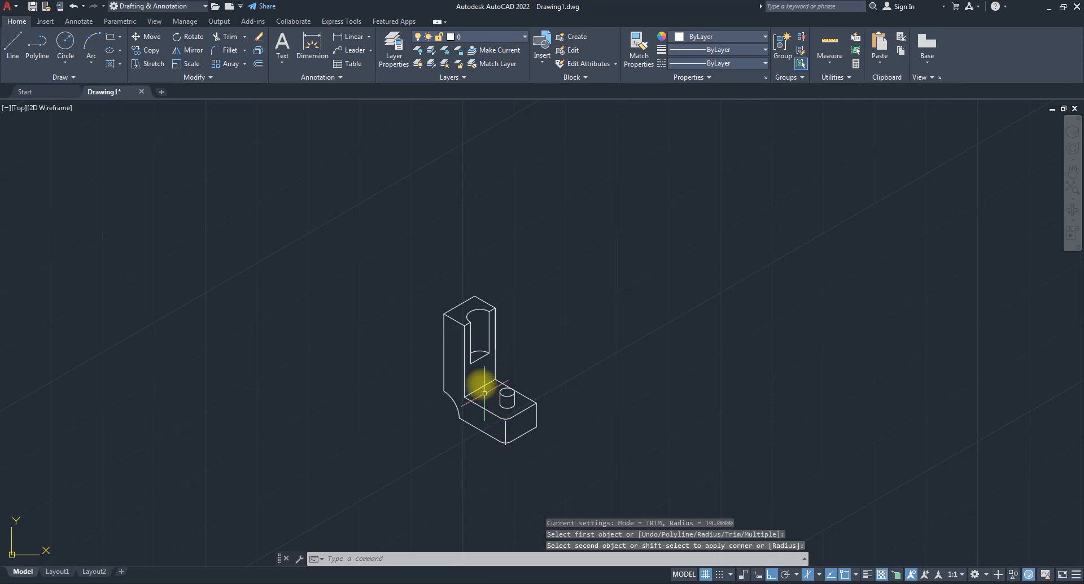
scroll(474, 361, up, 5)
scroll(458, 326, up, 2)
key(space)
click(449, 264)
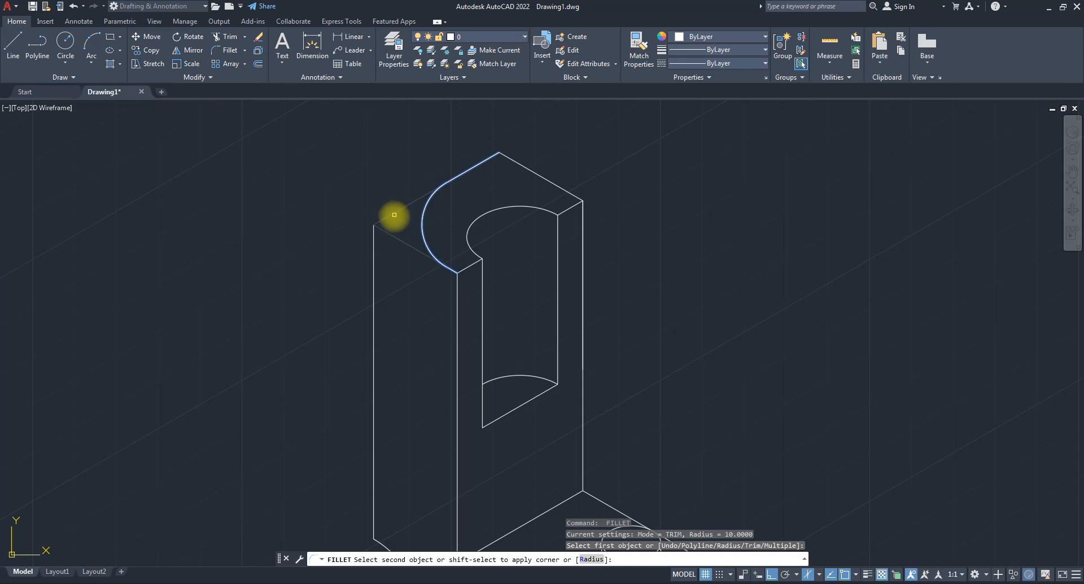
key(Escape)
scroll(436, 285, down, 4)
scroll(447, 326, up, 5)
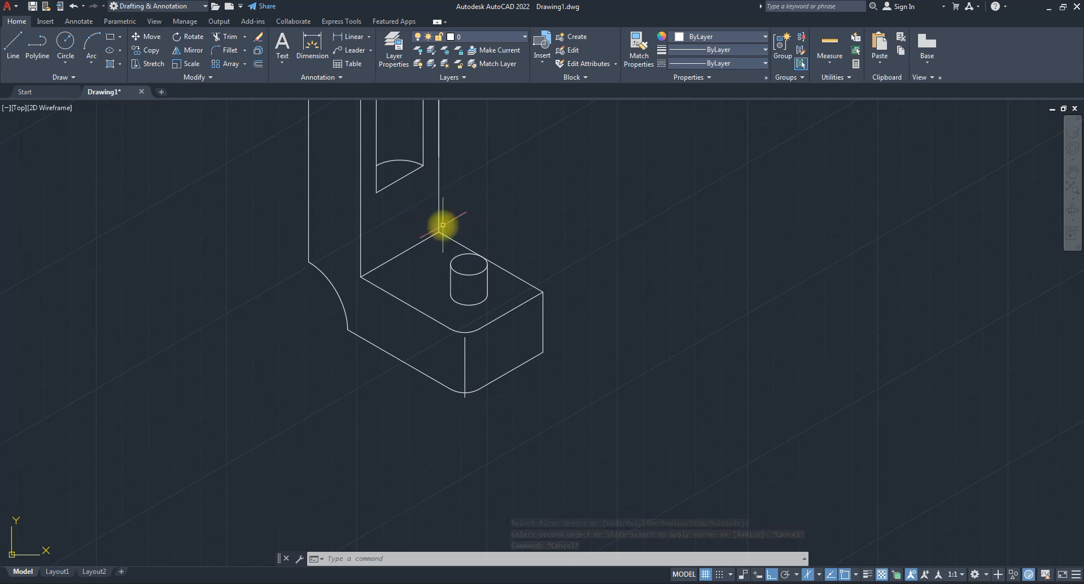
Fillet both inner corners between the upright's vertical edges and the base's long upper edges with radius 10.
text(l)
key(Return)
key(Return)
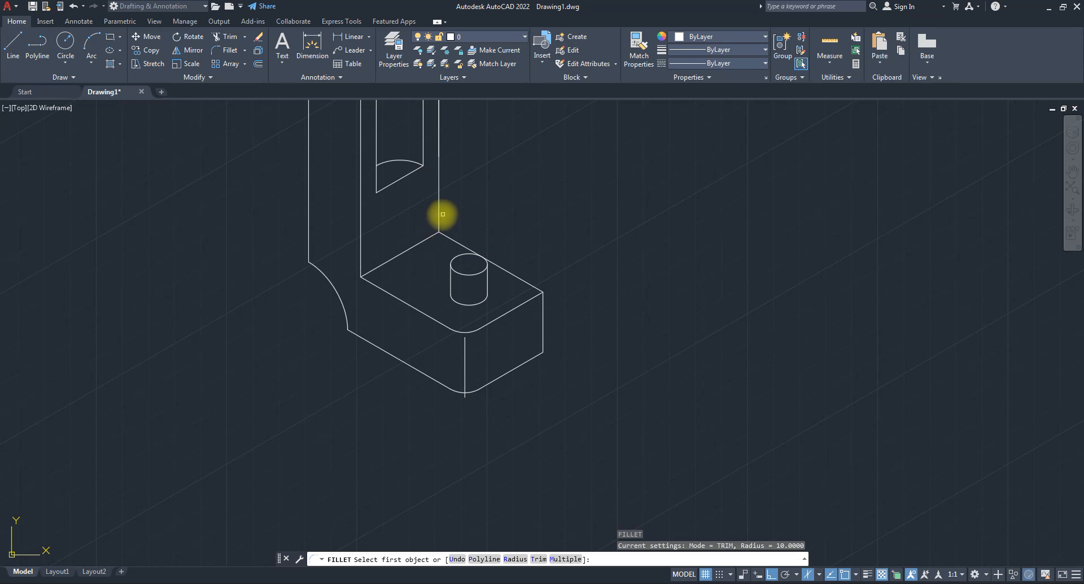
click(439, 215)
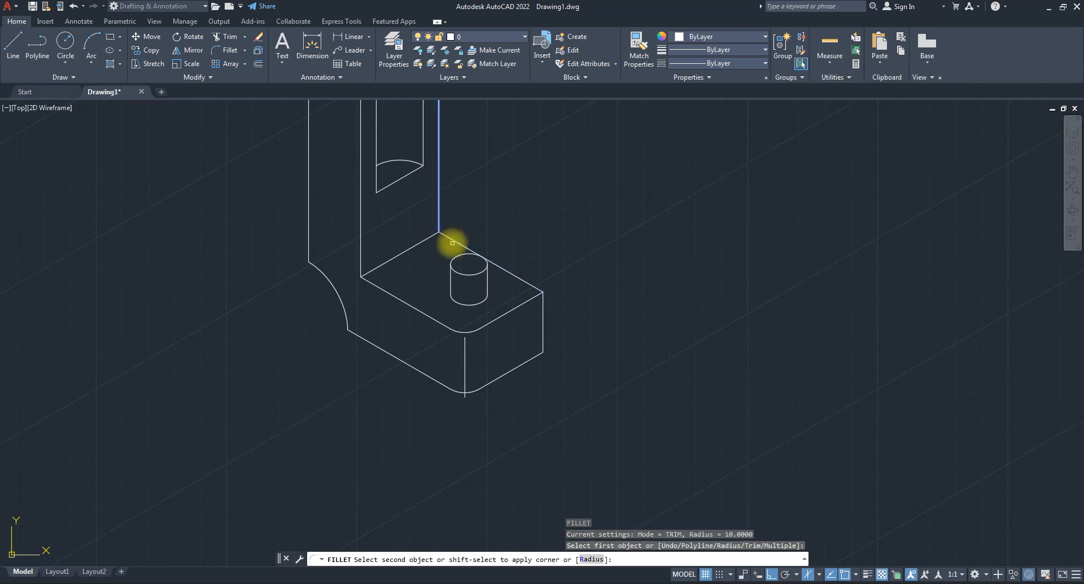
click(454, 243)
key(space)
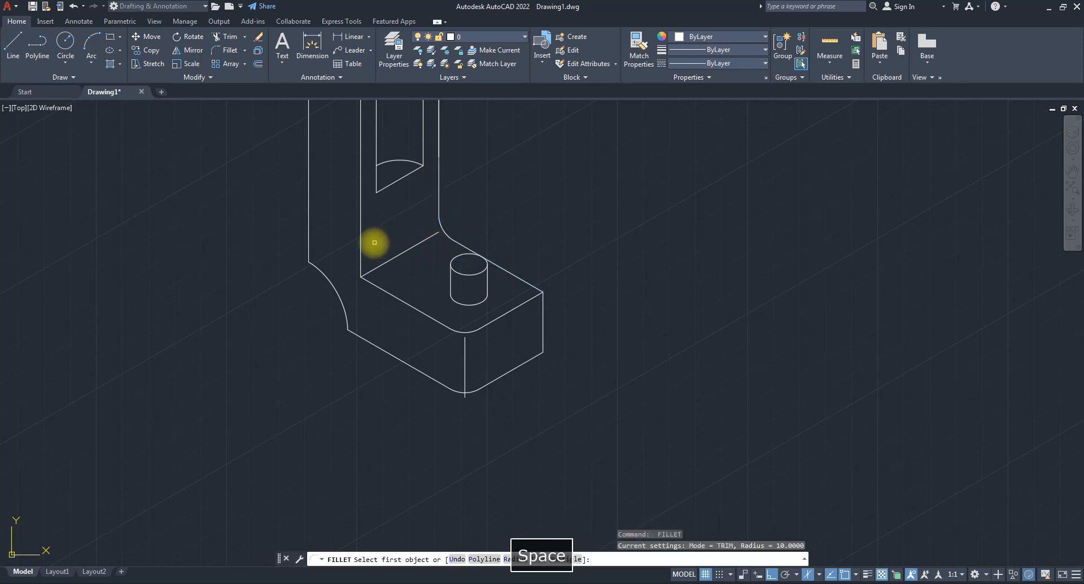
click(362, 244)
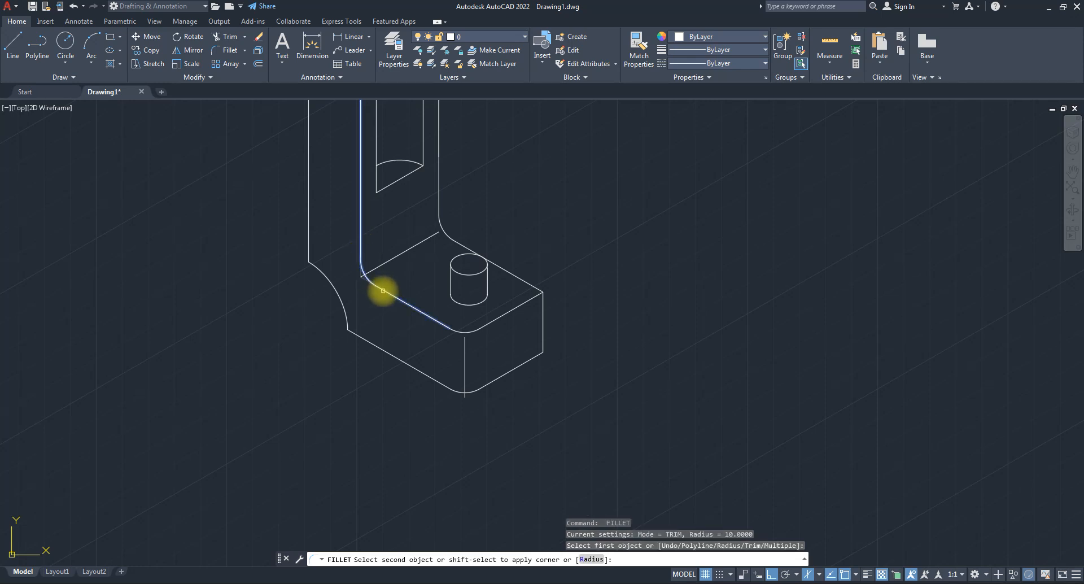
key(Escape)
scroll(443, 288, down, 4)
key(Escape)
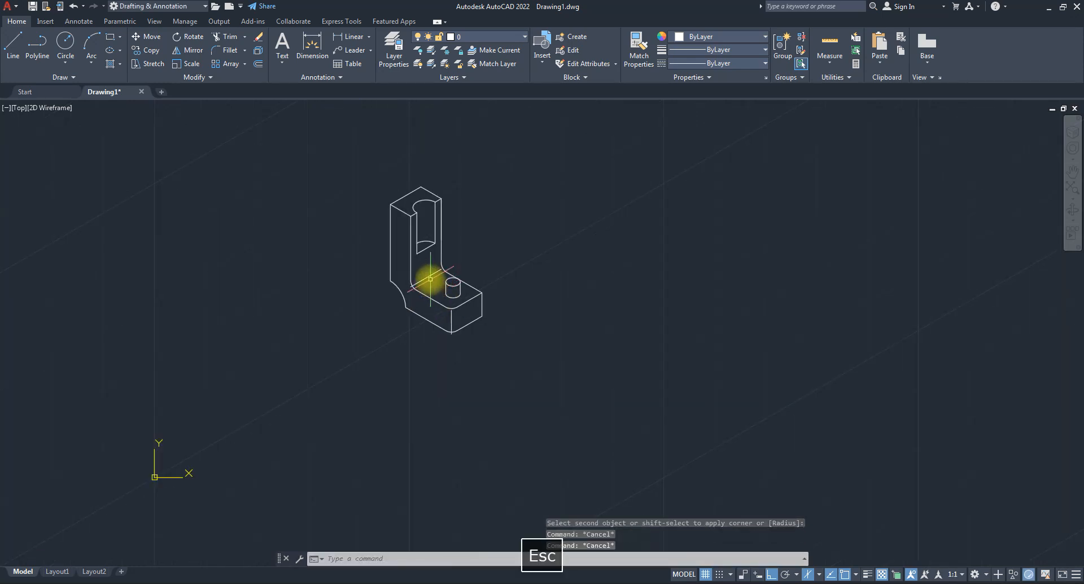
Erase the cross line between upright and base and the old vertical line at the base's rounded front corner.
scroll(431, 279, up, 5)
click(427, 274)
click(401, 257)
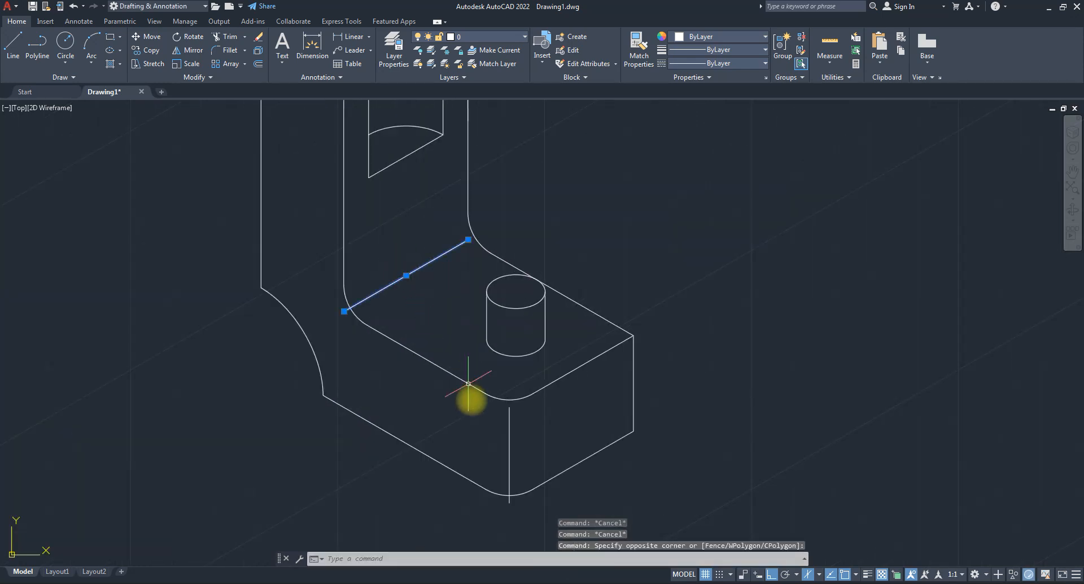
click(518, 441)
click(497, 436)
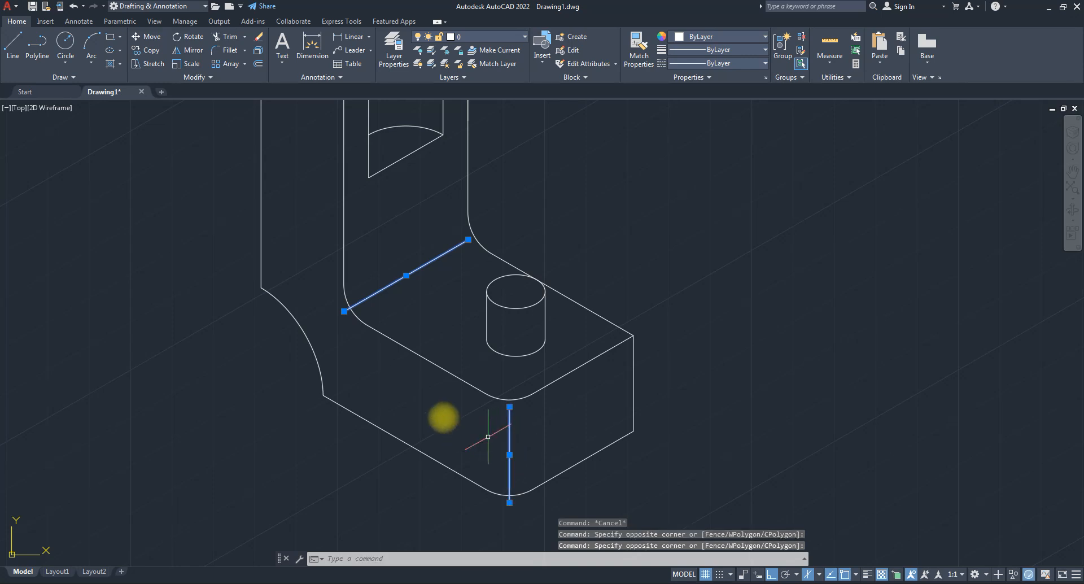
key(Delete)
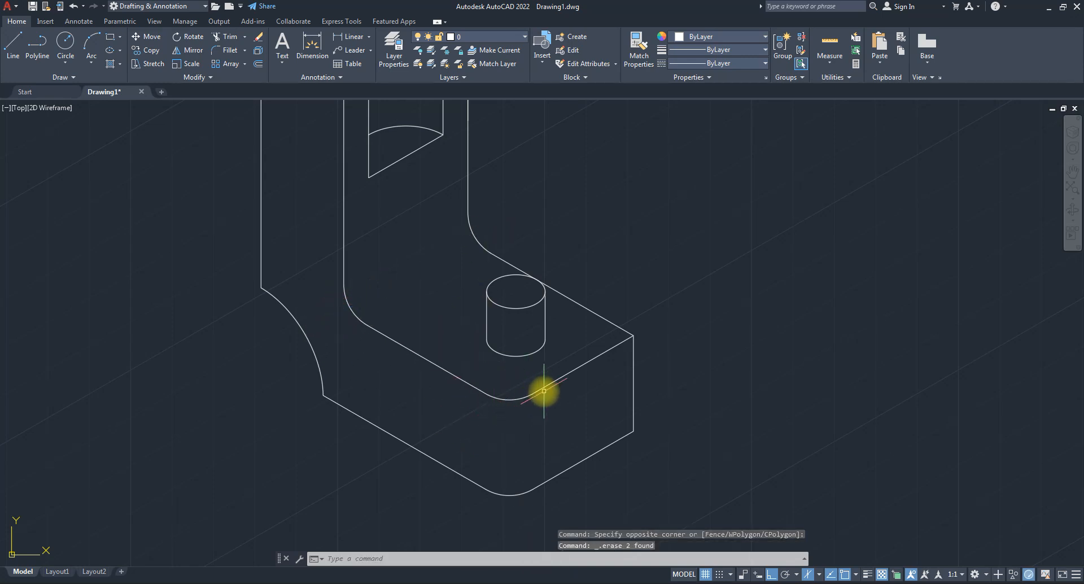
Draw two vertical lines joining the ends of the upper and lower fillet arcs at the base's rounded front corner.
text(l)
key(Return)
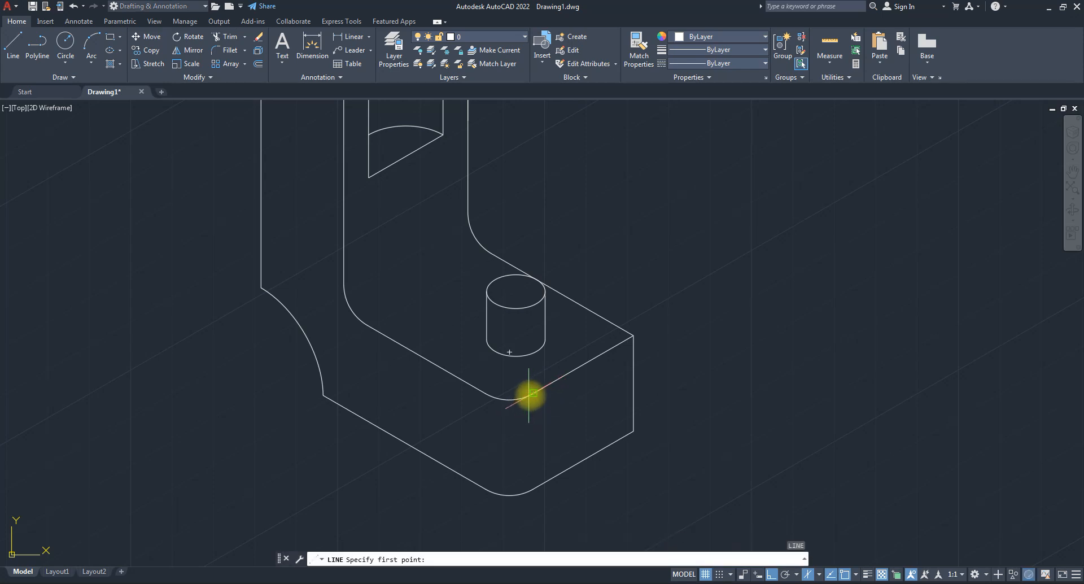
click(533, 394)
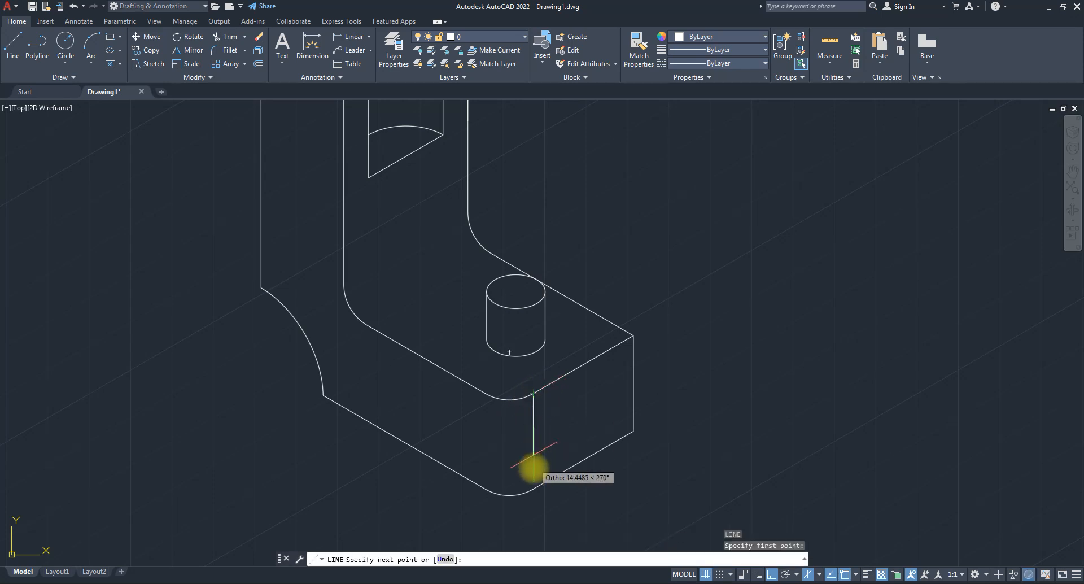
click(533, 489)
key(space)
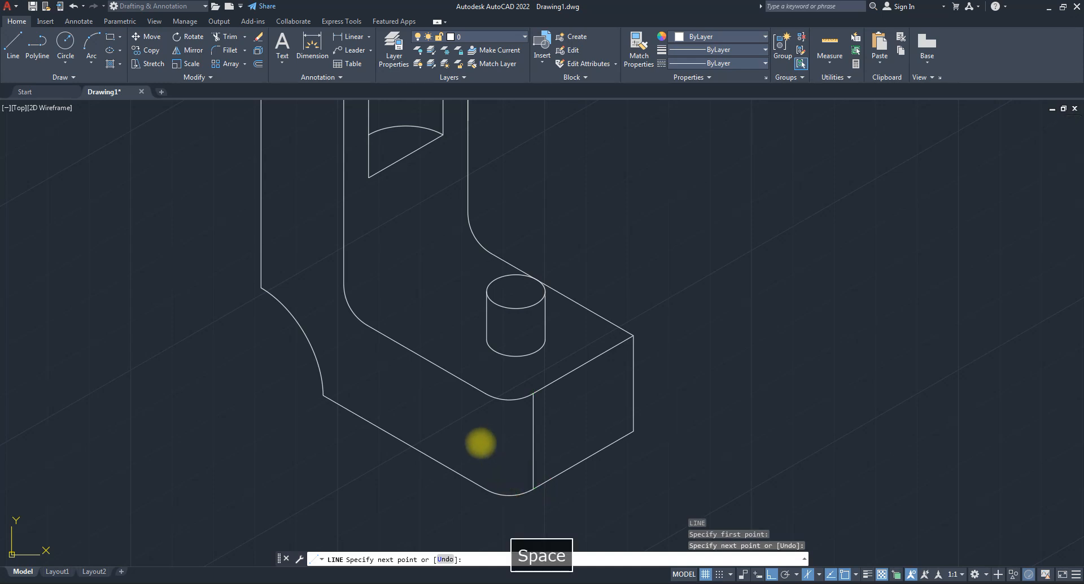
key(space)
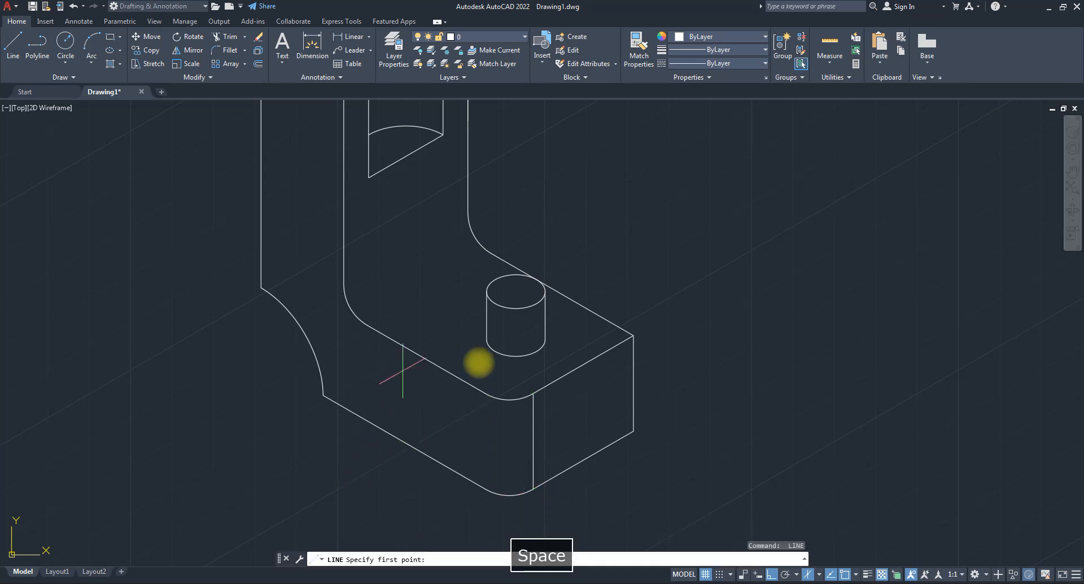
click(485, 393)
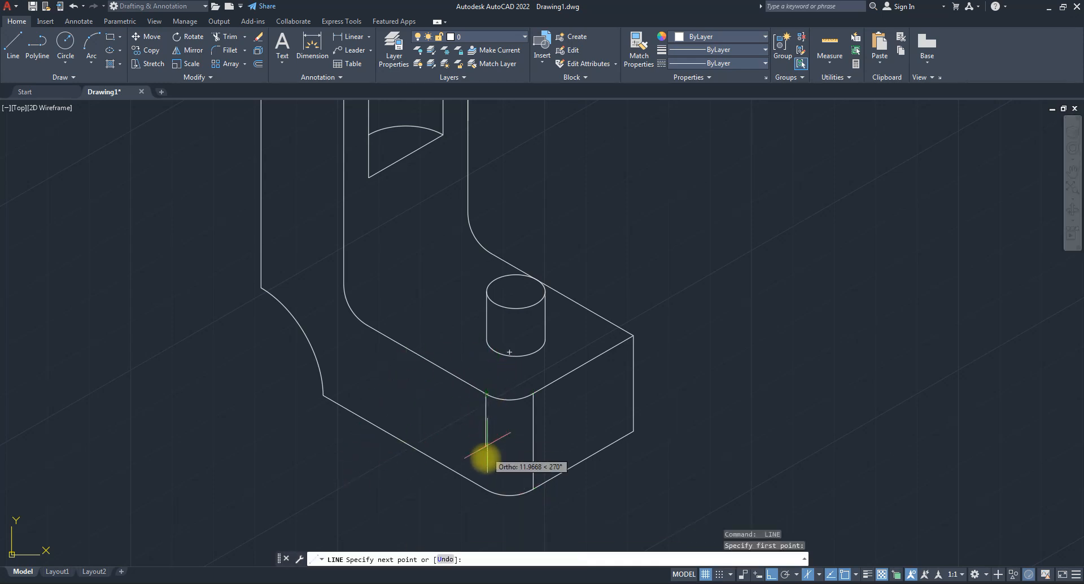
click(486, 489)
key(space)
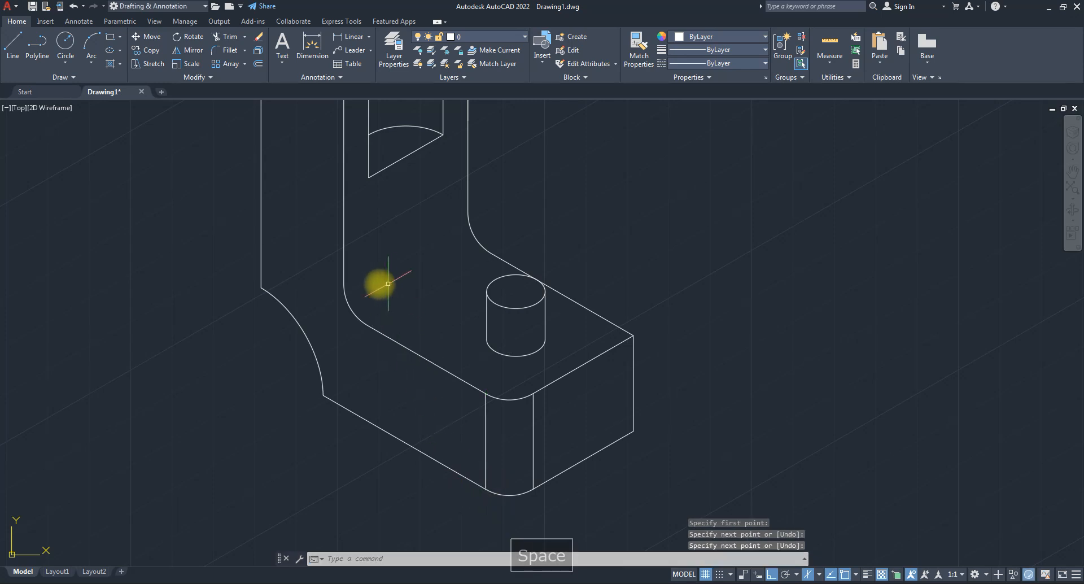
Draw two parallel cross lines joining the upper ends and the lower ends of the two inner fillets between upright and base.
key(space)
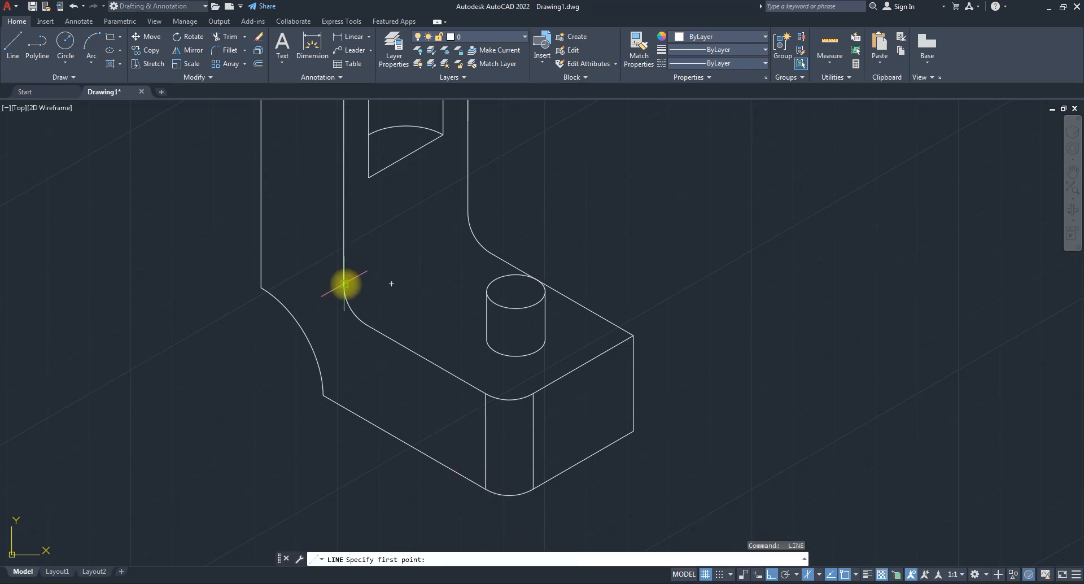
click(344, 284)
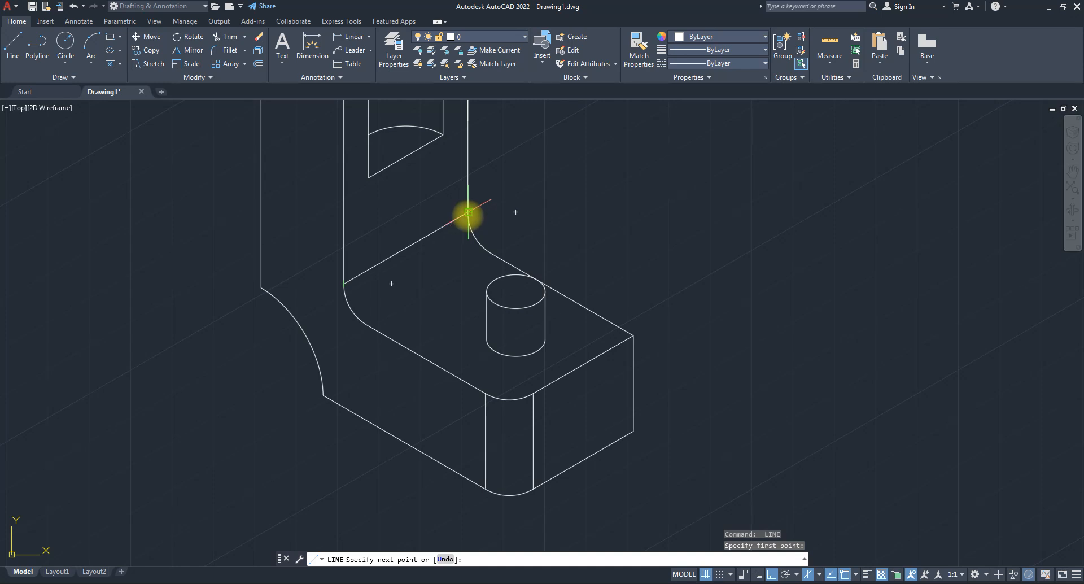
click(469, 212)
key(space)
key(space)
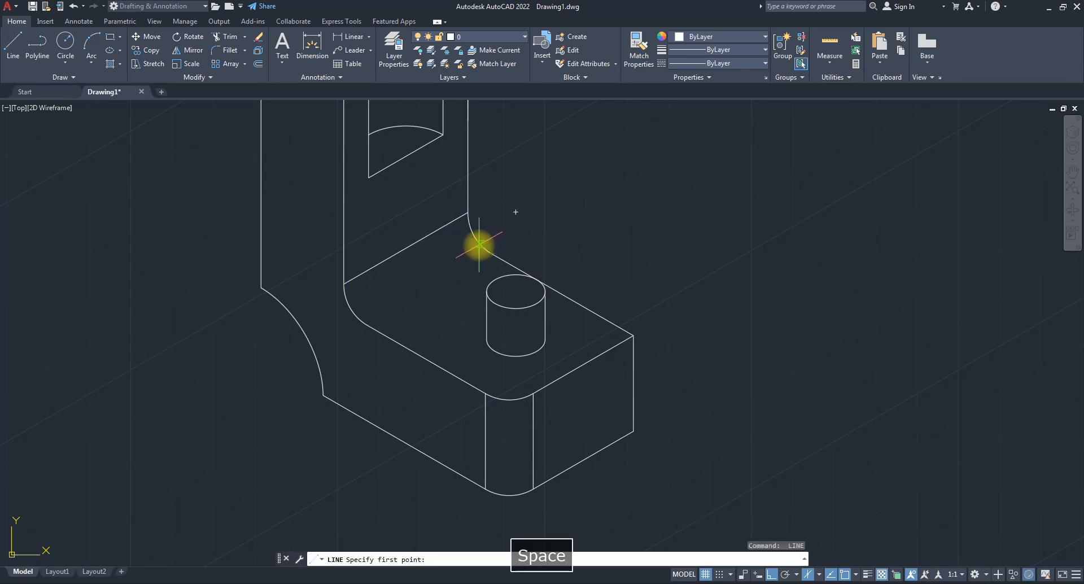
click(491, 252)
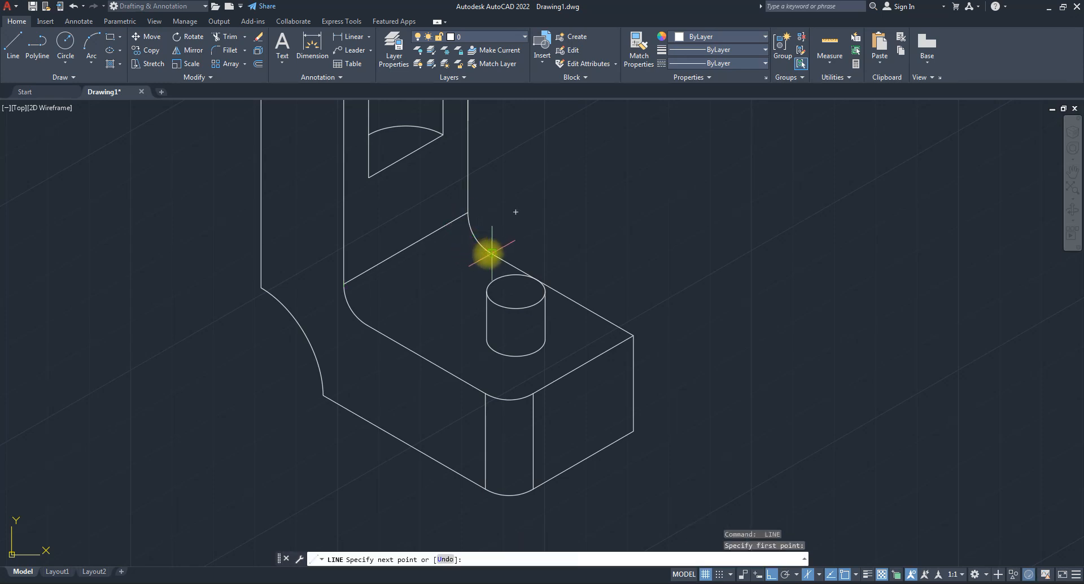
click(376, 330)
key(space)
Add an aligned dimension to the base's upper rear edge, between the inner fillet and the outer corner.
scroll(423, 354, down, 6)
middle_drag(423, 355, 595, 412)
scroll(635, 361, up, 4)
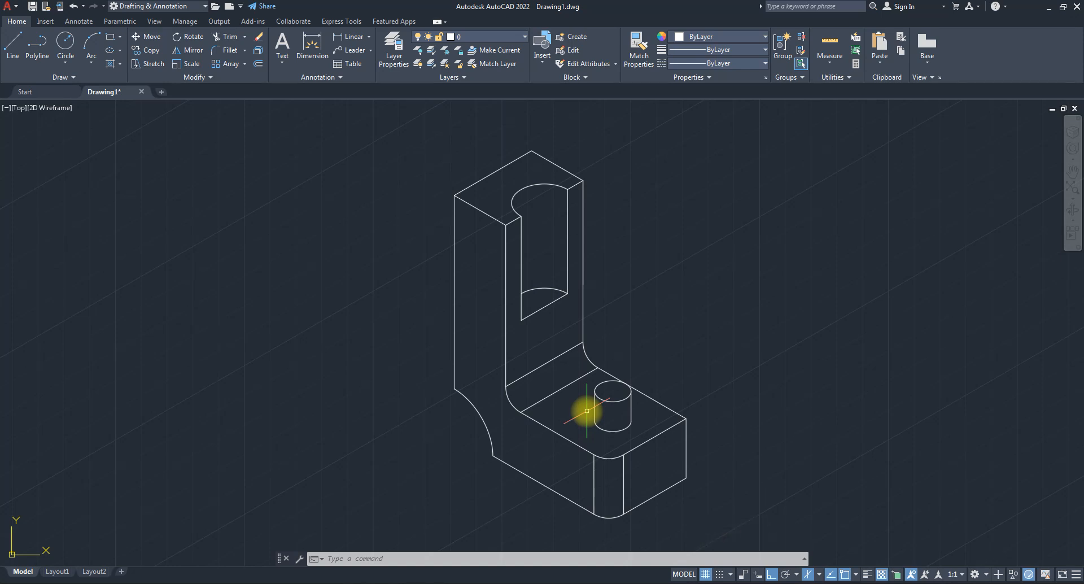
text(dim)
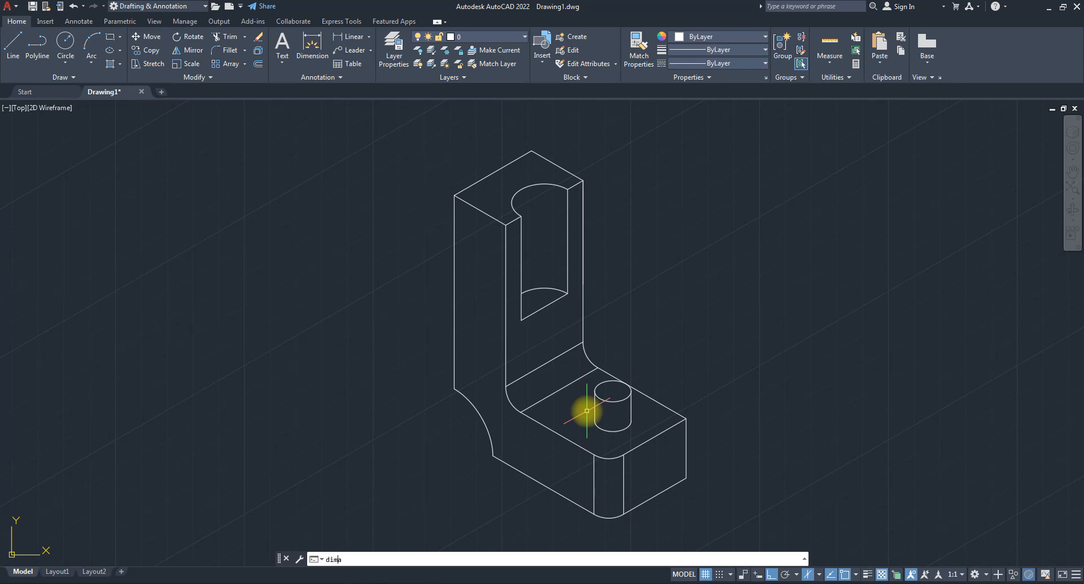
key(Return)
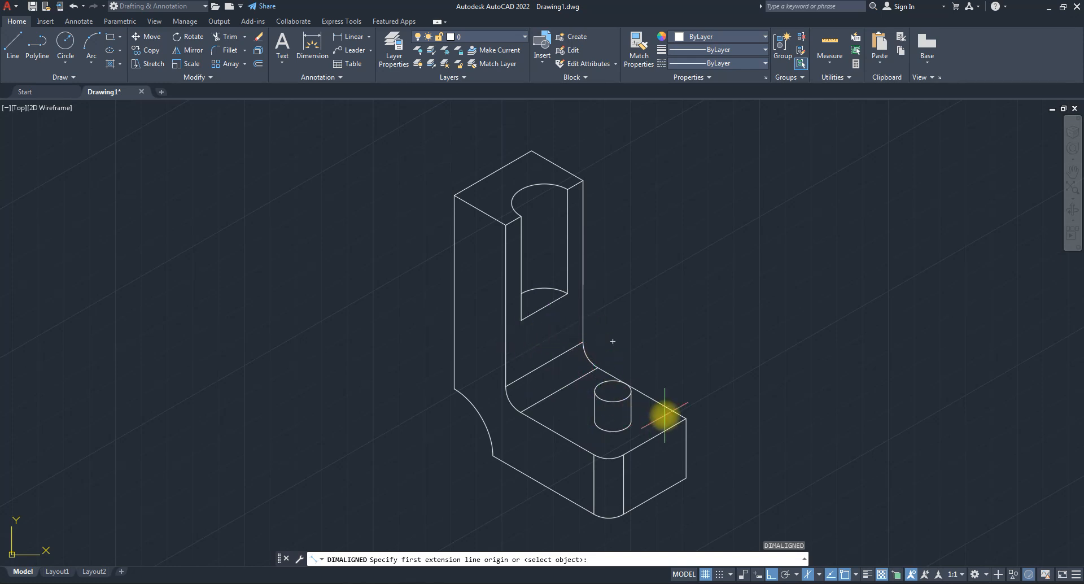
key(Return)
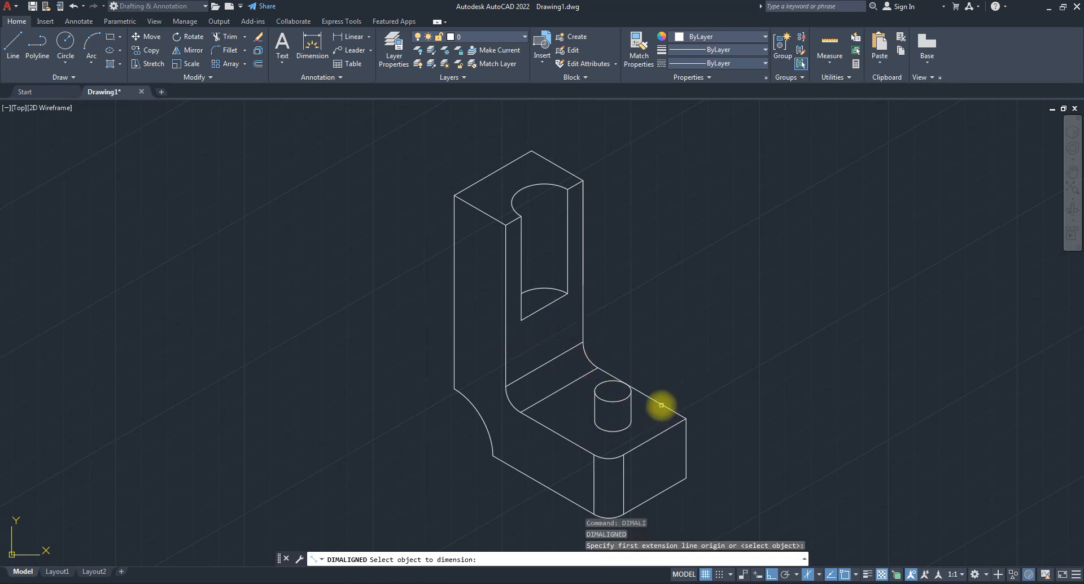
click(662, 405)
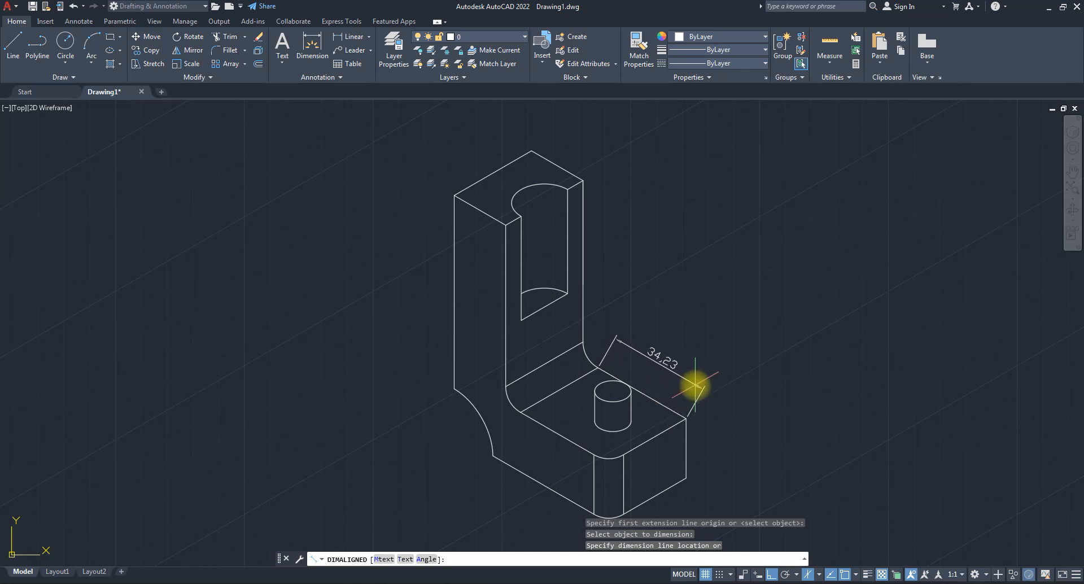
click(694, 383)
Add aligned dimensions to the outer vertical edge and the lower straight edge of the base's end face.
key(space)
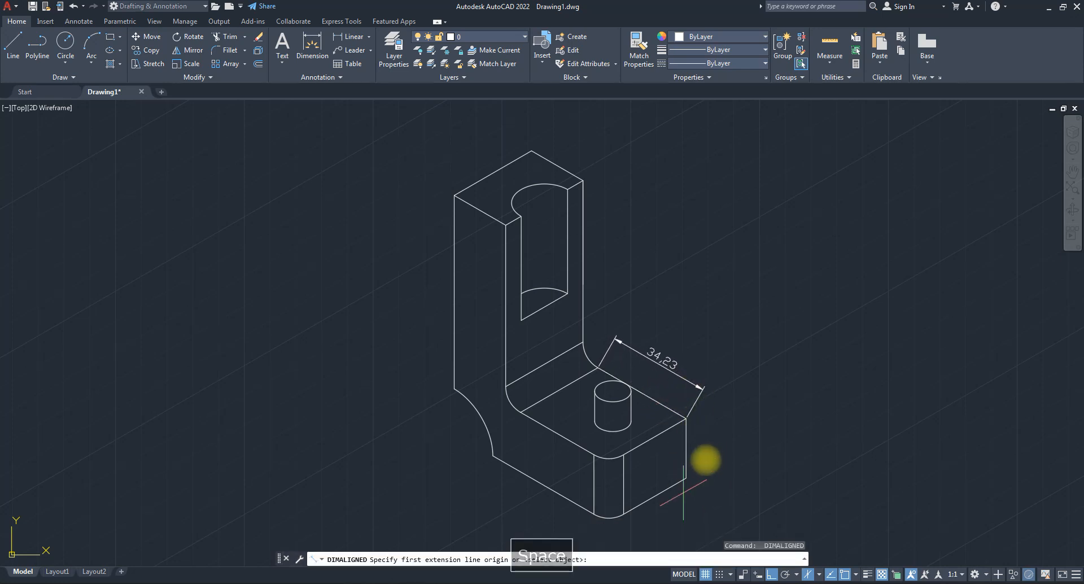
key(space)
click(687, 452)
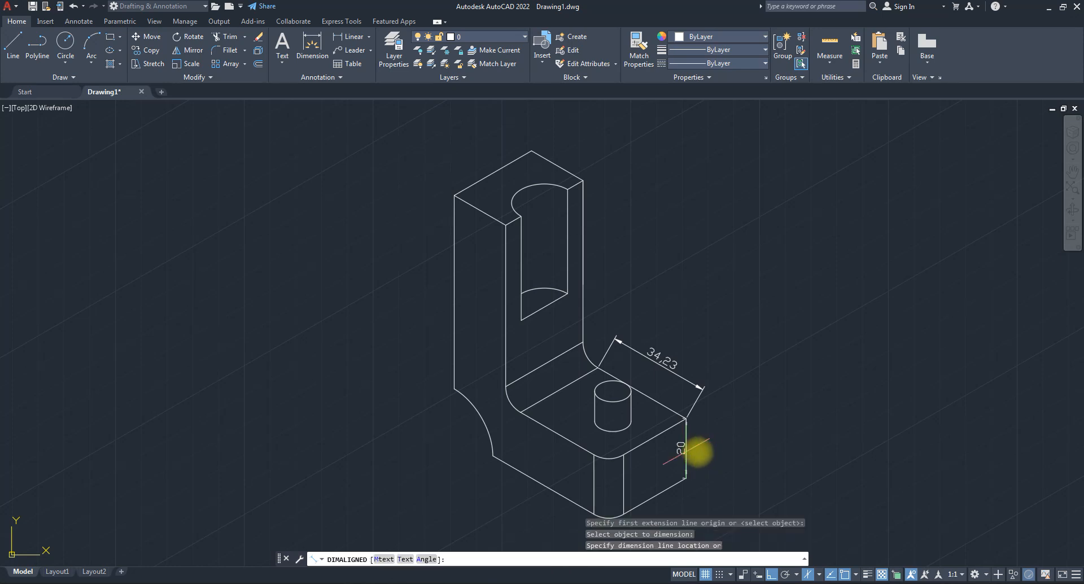
click(698, 462)
scroll(606, 410, down, 4)
scroll(606, 410, up, 4)
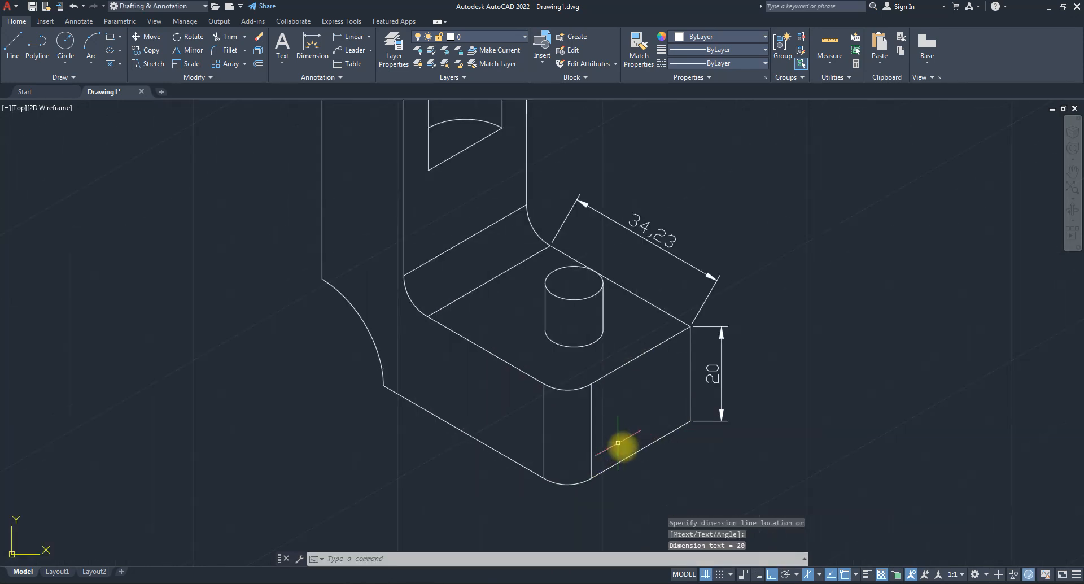
key(space)
key(space)
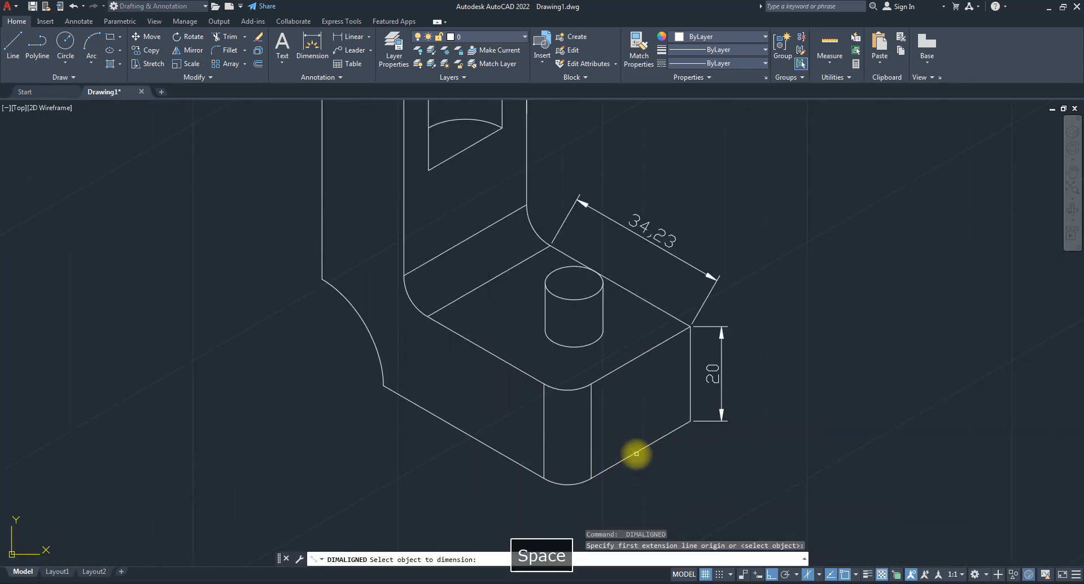
click(637, 453)
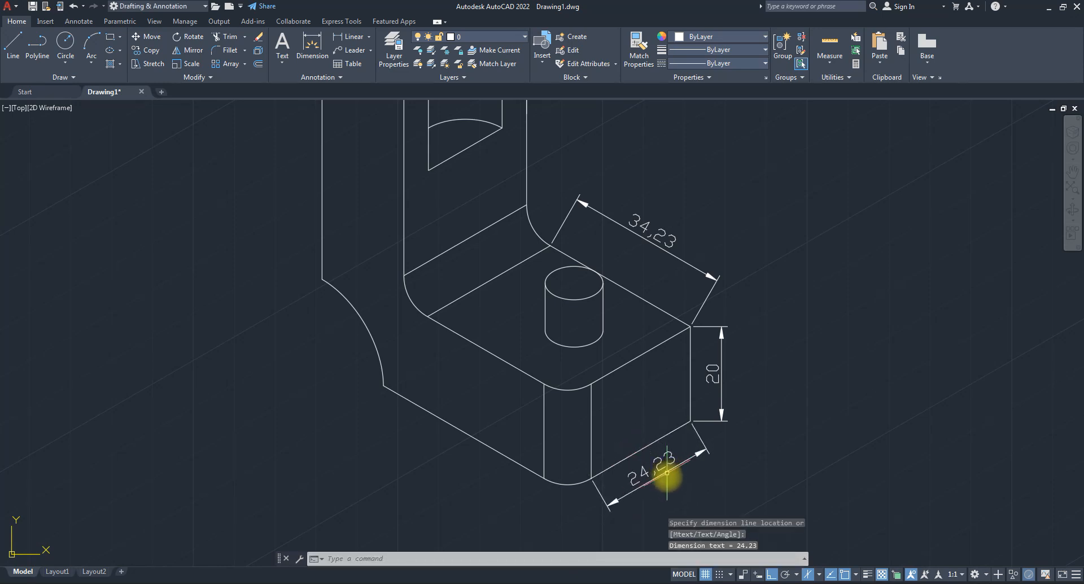
click(667, 472)
key(space)
key(space)
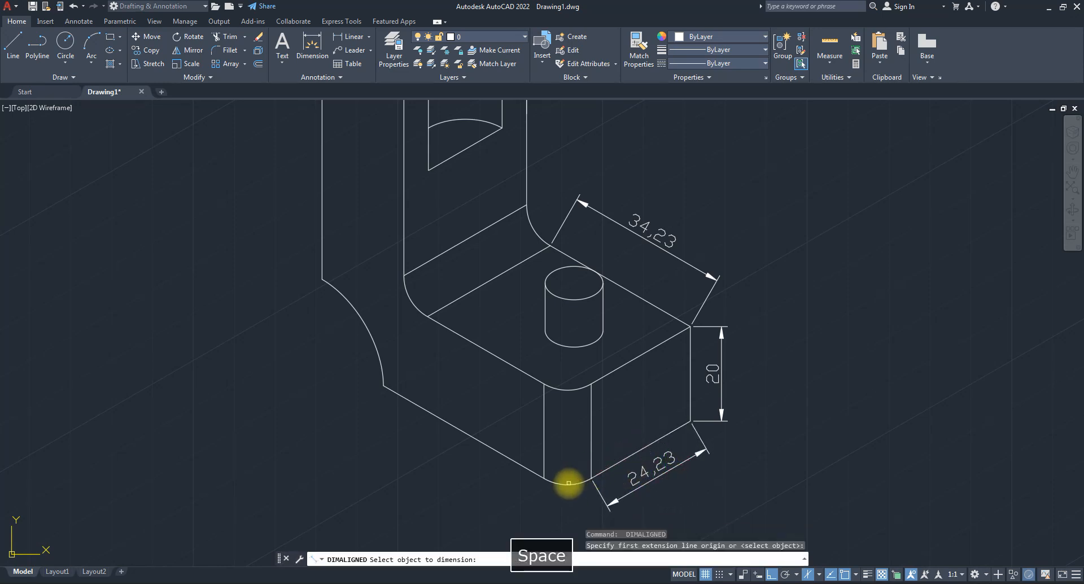
click(569, 483)
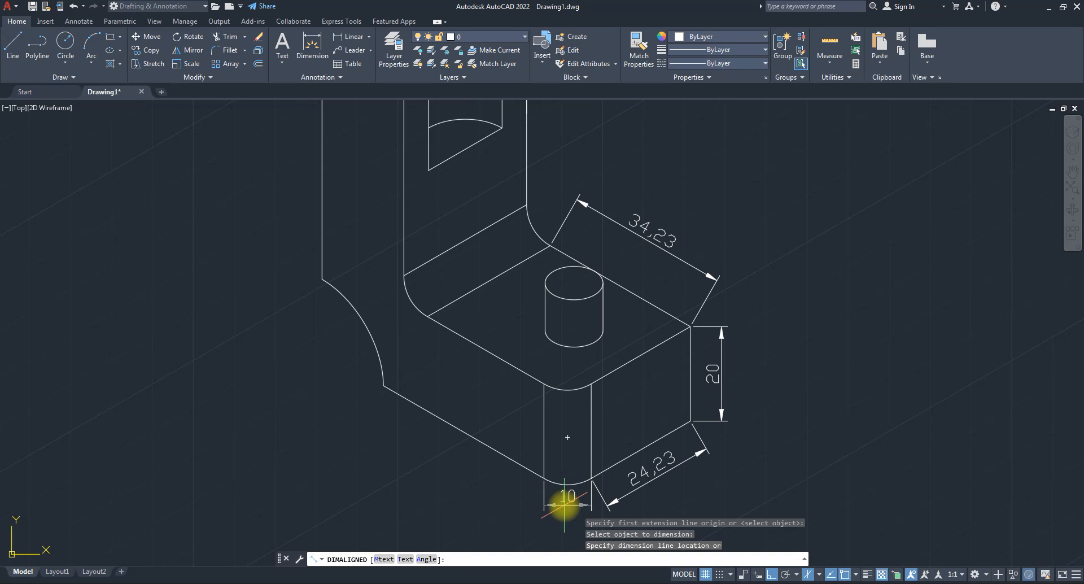
key(Escape)
Add an aligned dimension to the bracket's long bottom edge, between the rounded cutout and the front corner fillet.
scroll(574, 438, down, 5)
scroll(574, 445, up, 3)
key(space)
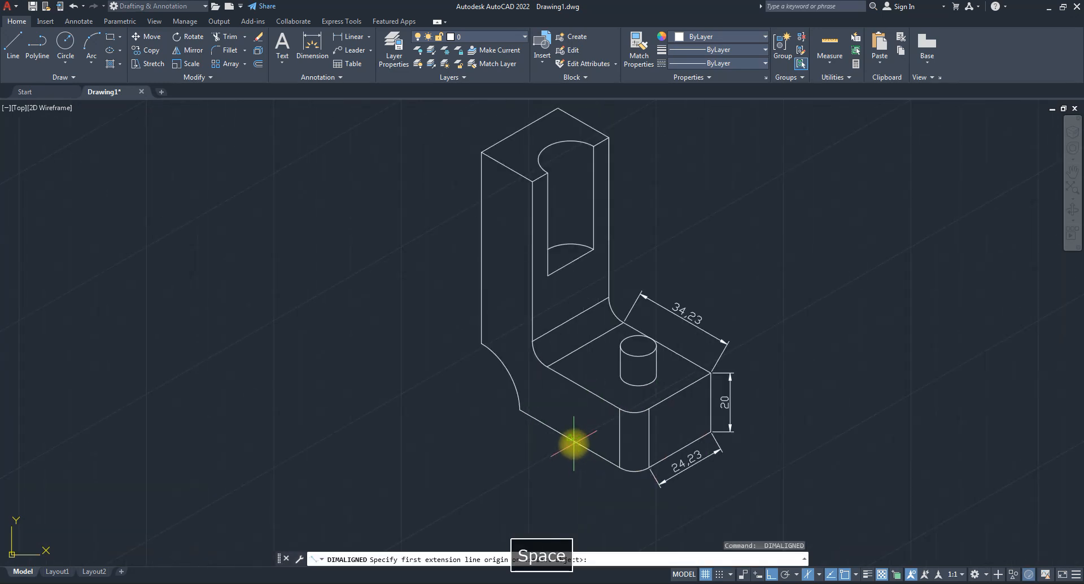
key(space)
click(569, 440)
click(559, 457)
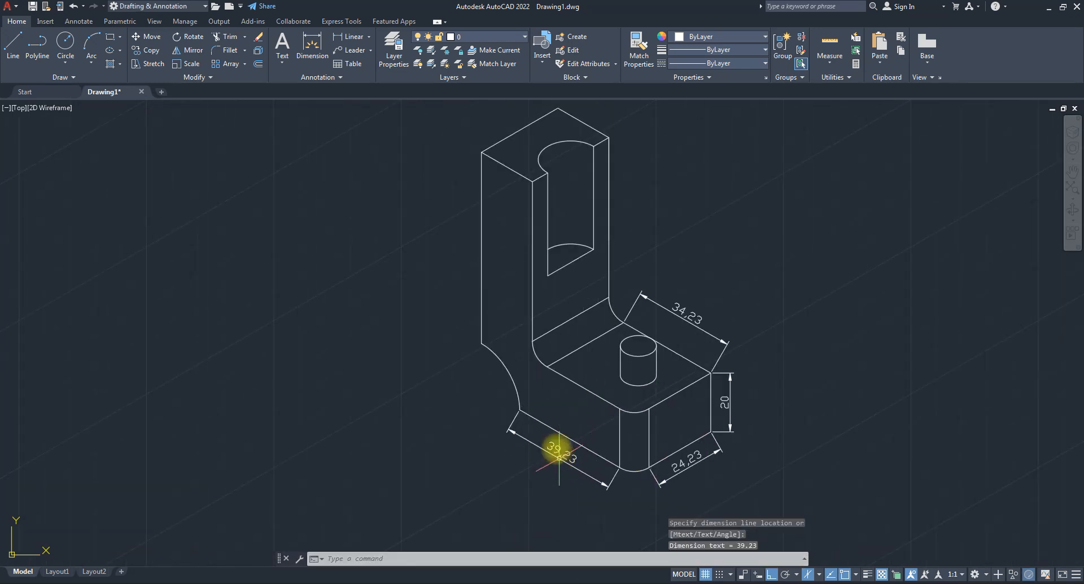
Dimension the bracket's full height from the upright's outer top corner down to the centre of the rounded cutout's arc.
key(space)
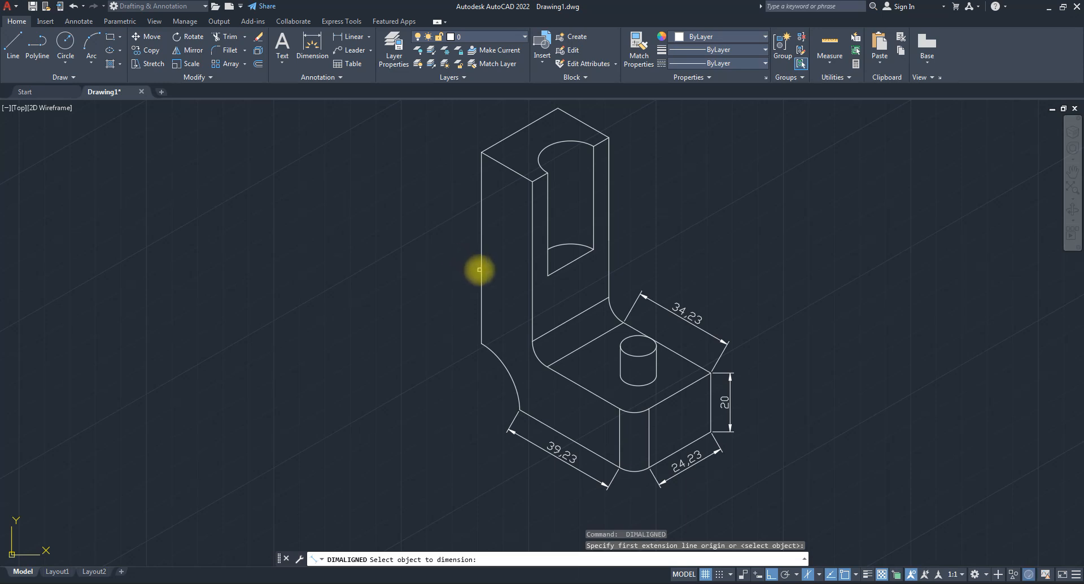
key(space)
key(space)
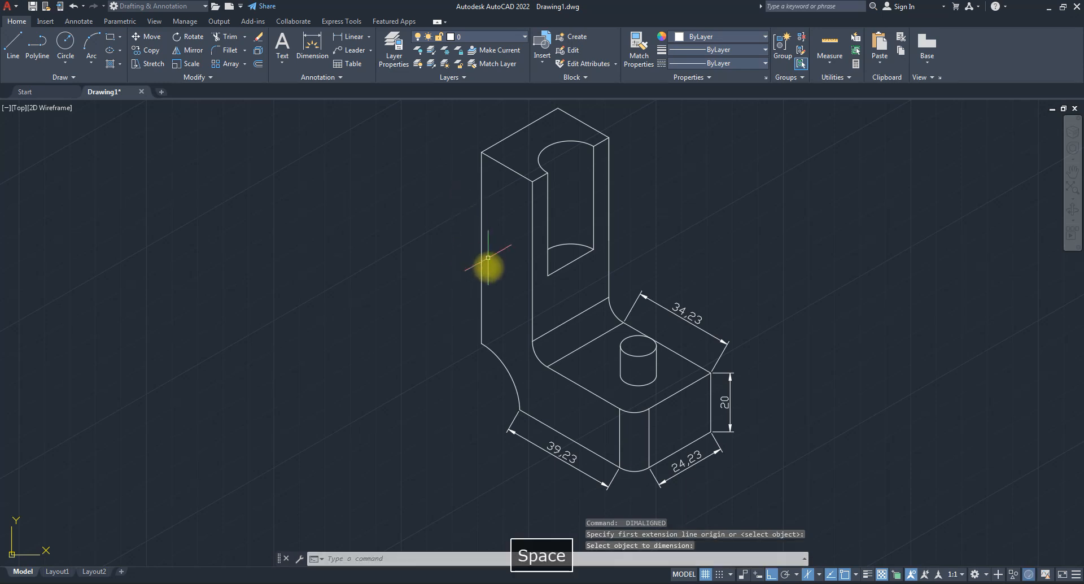
click(482, 152)
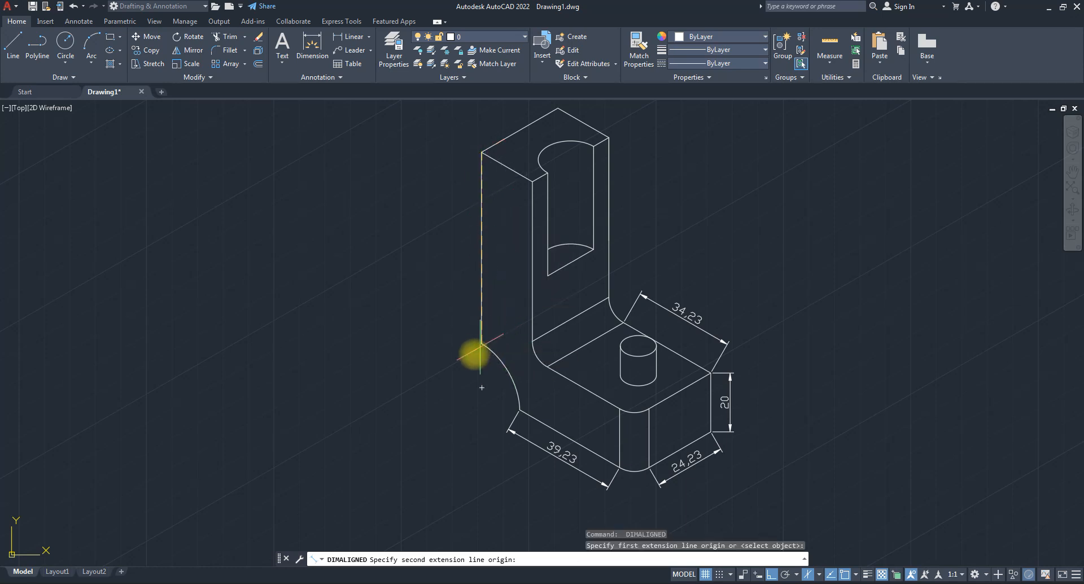
click(482, 388)
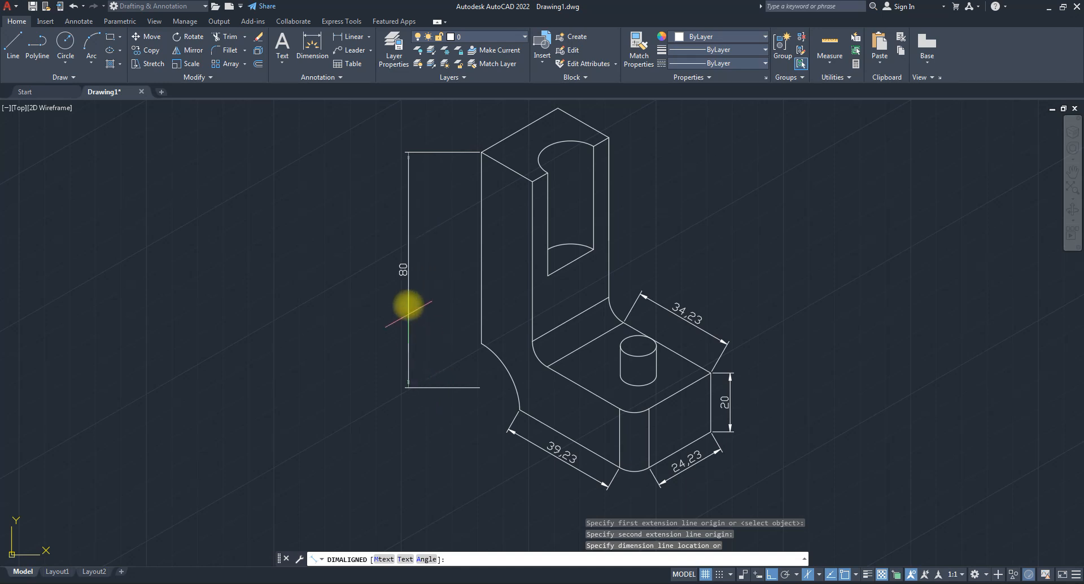
click(431, 334)
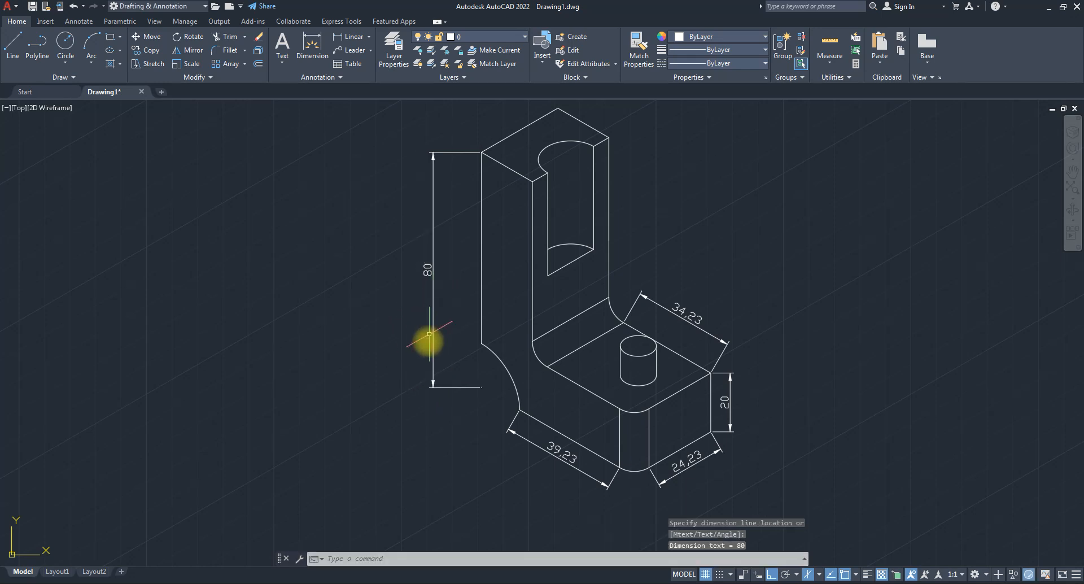
Add aligned dimensions to the long and the short rear edges of the upright's top face.
scroll(452, 271, down, 3)
scroll(480, 203, up, 5)
key(space)
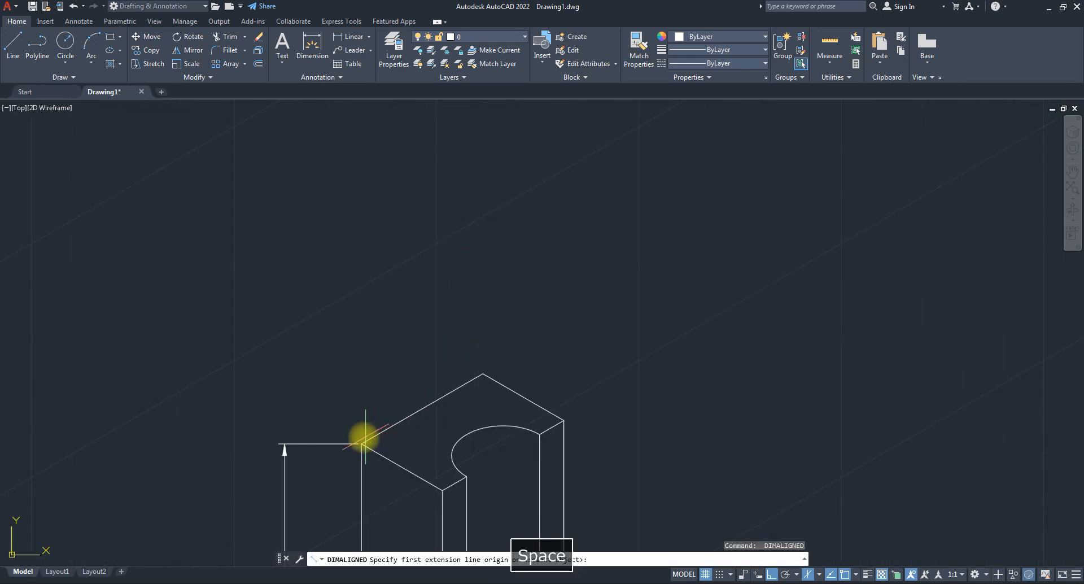
key(space)
click(421, 409)
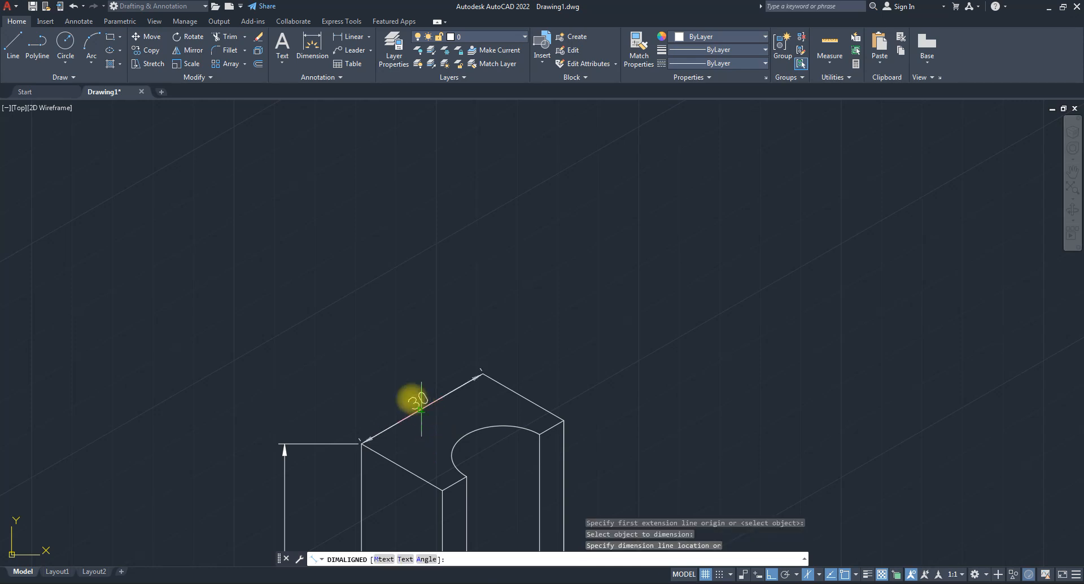
click(395, 383)
key(space)
key(space)
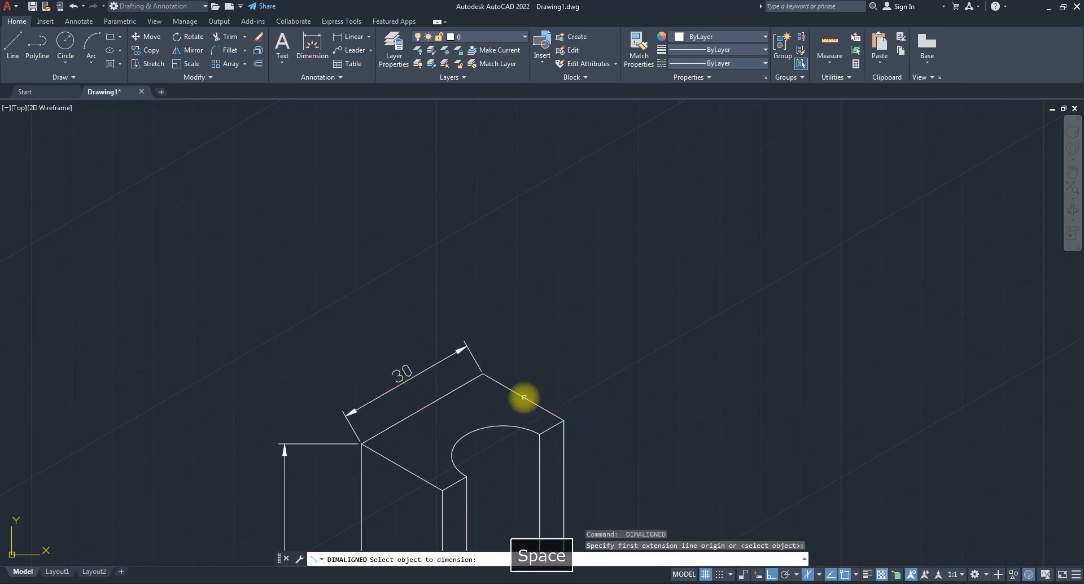
click(524, 397)
click(565, 378)
key(space)
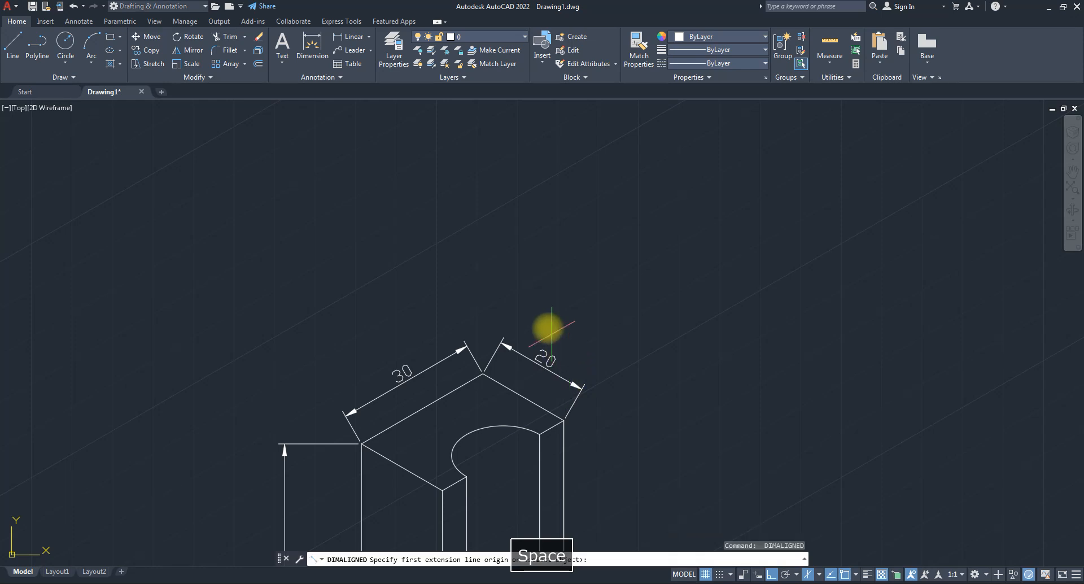
scroll(551, 330, down, 4)
scroll(588, 371, up, 2)
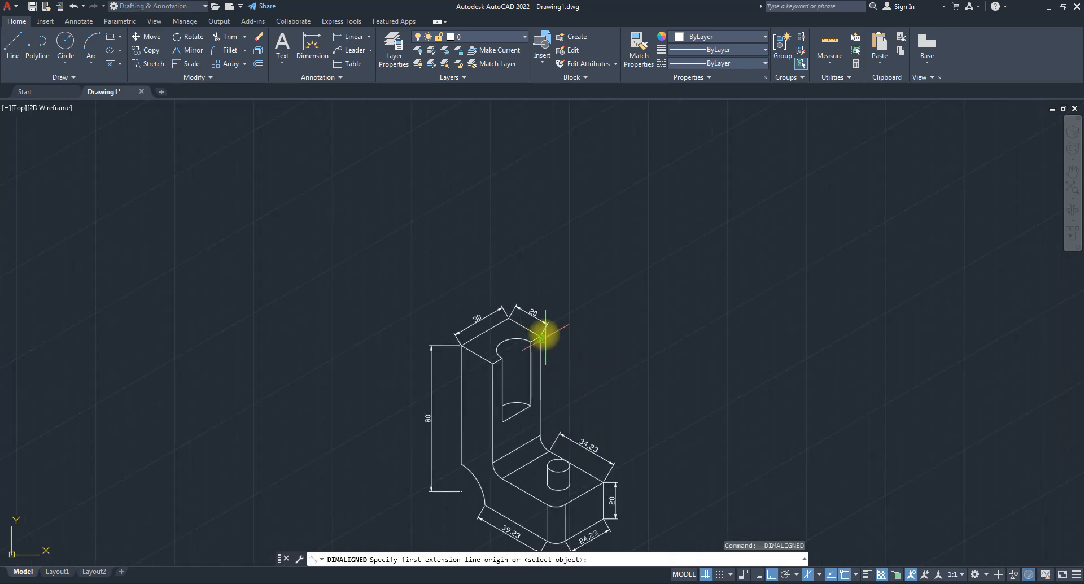
scroll(544, 336, down, 4)
key(Escape)
scroll(537, 382, up, 6)
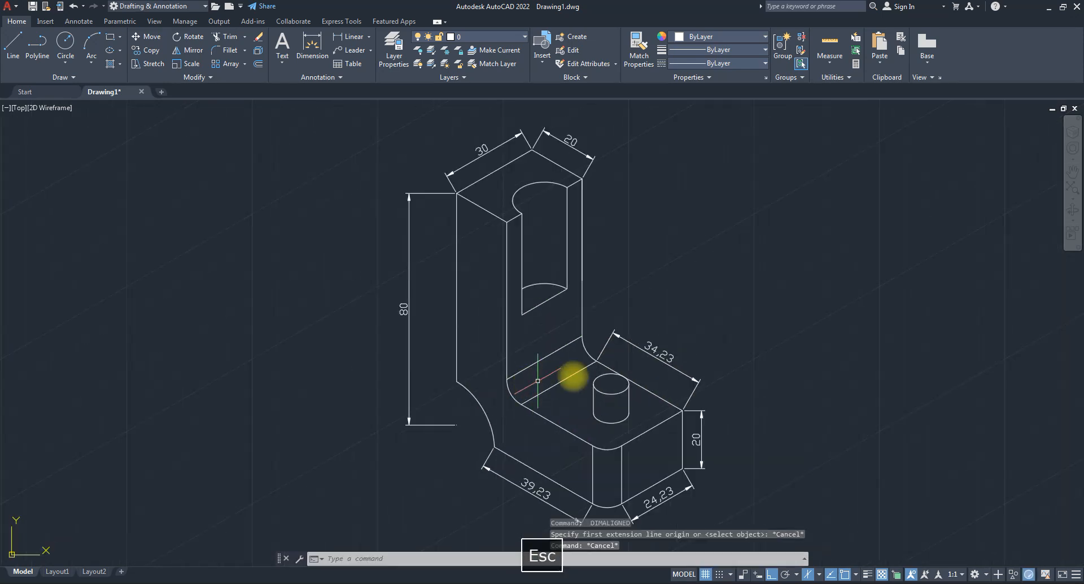
scroll(622, 361, down, 2)
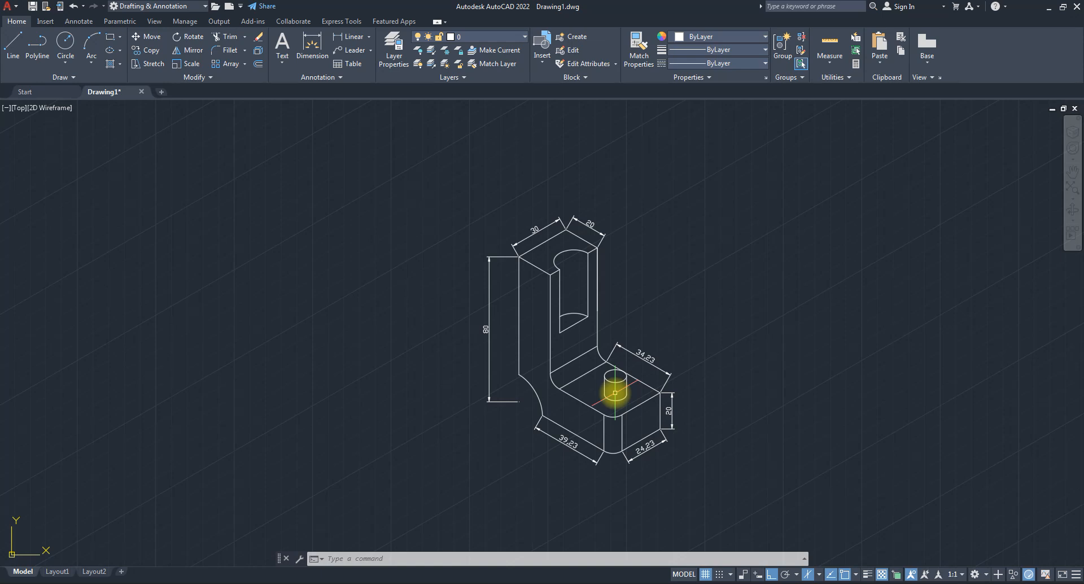
scroll(547, 257, up, 4)
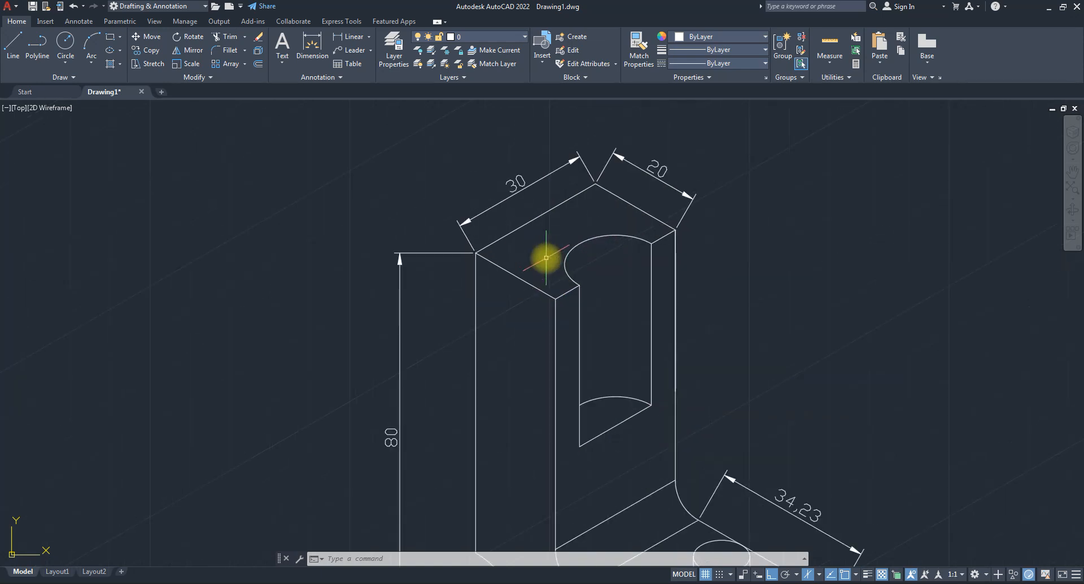
scroll(546, 257, down, 4)
key(super+e)
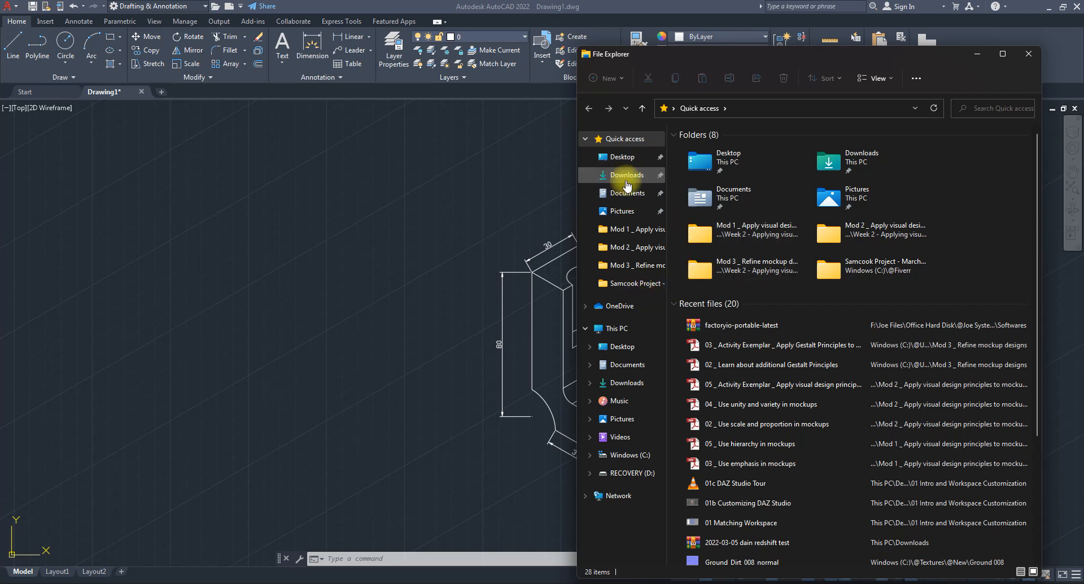
click(622, 156)
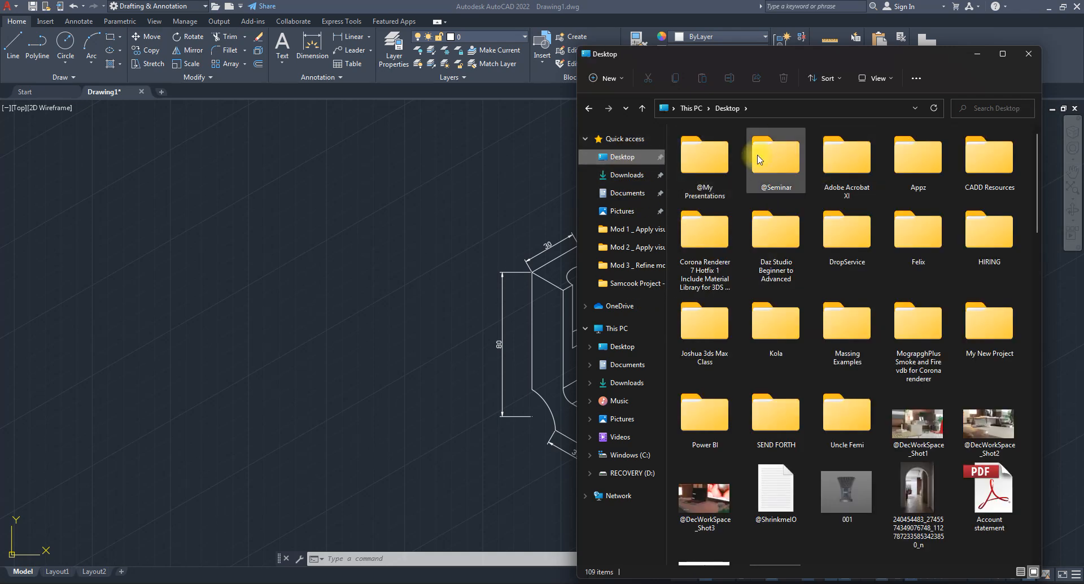
double_click(707, 167)
double_click(785, 165)
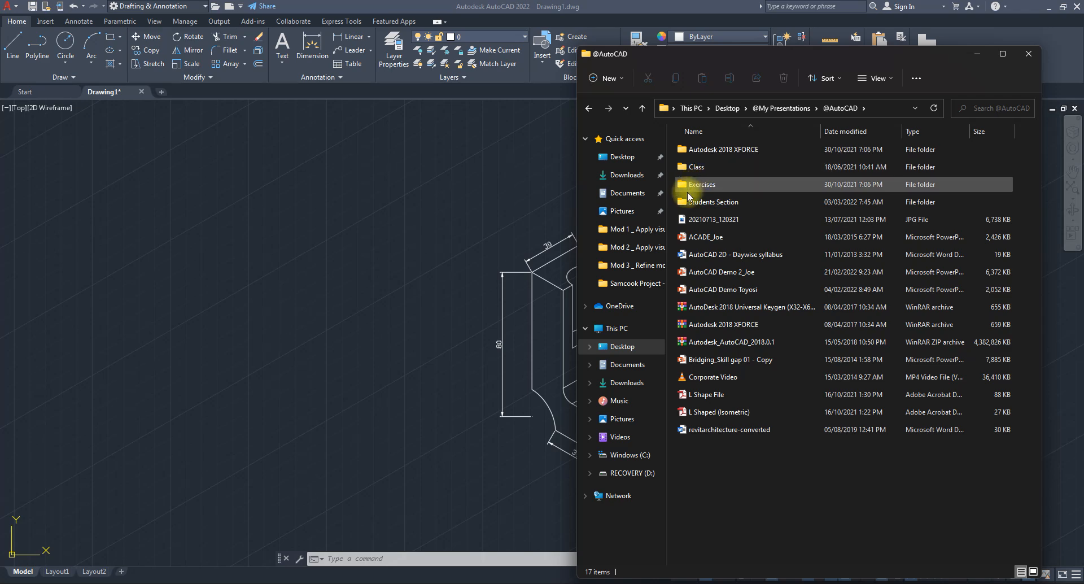
double_click(702, 182)
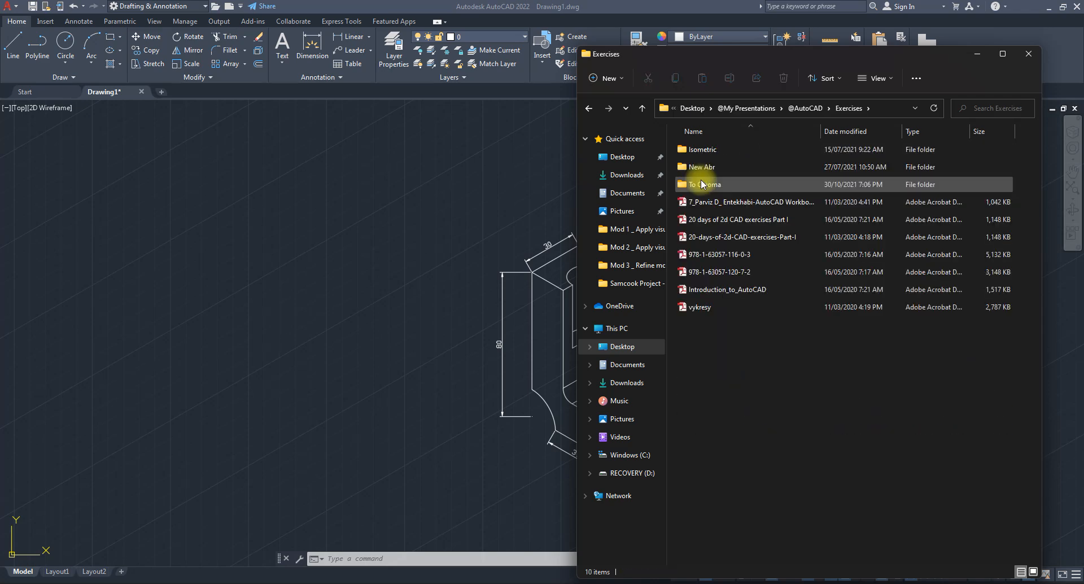
key(BackSpace)
double_click(717, 201)
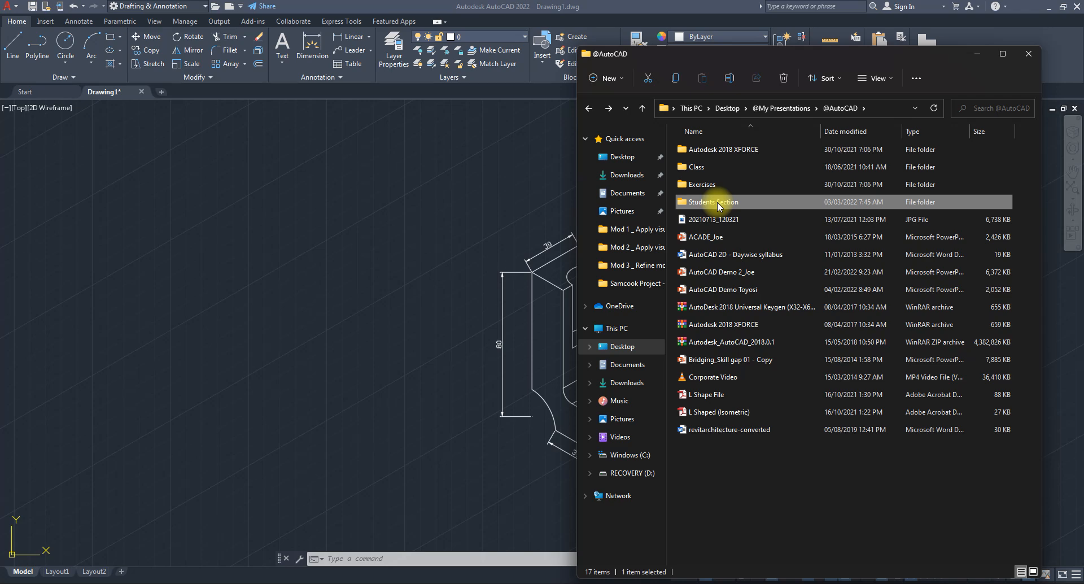
double_click(710, 153)
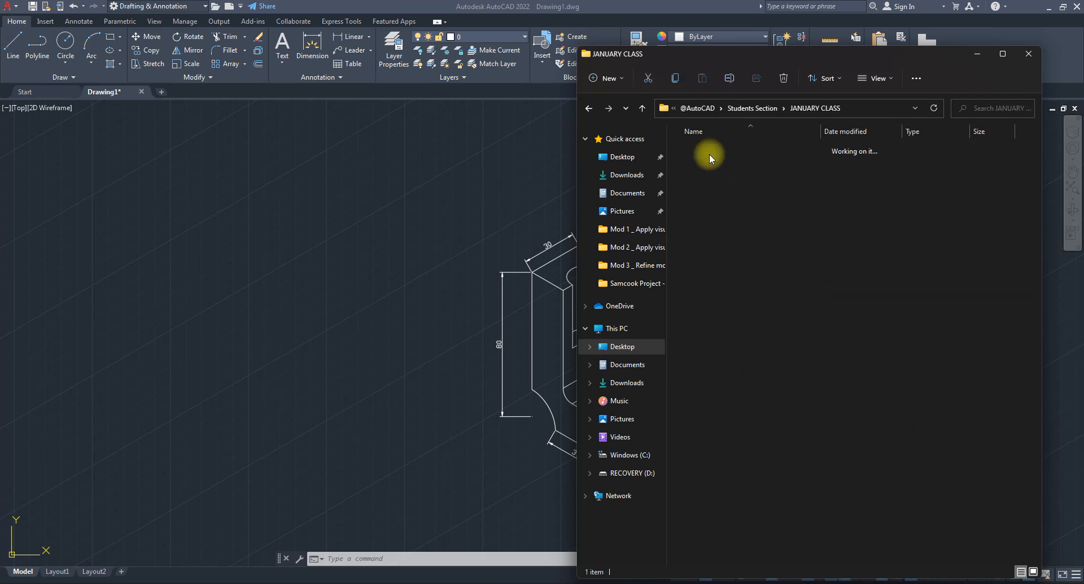
key(BackSpace)
key(BackSpace)
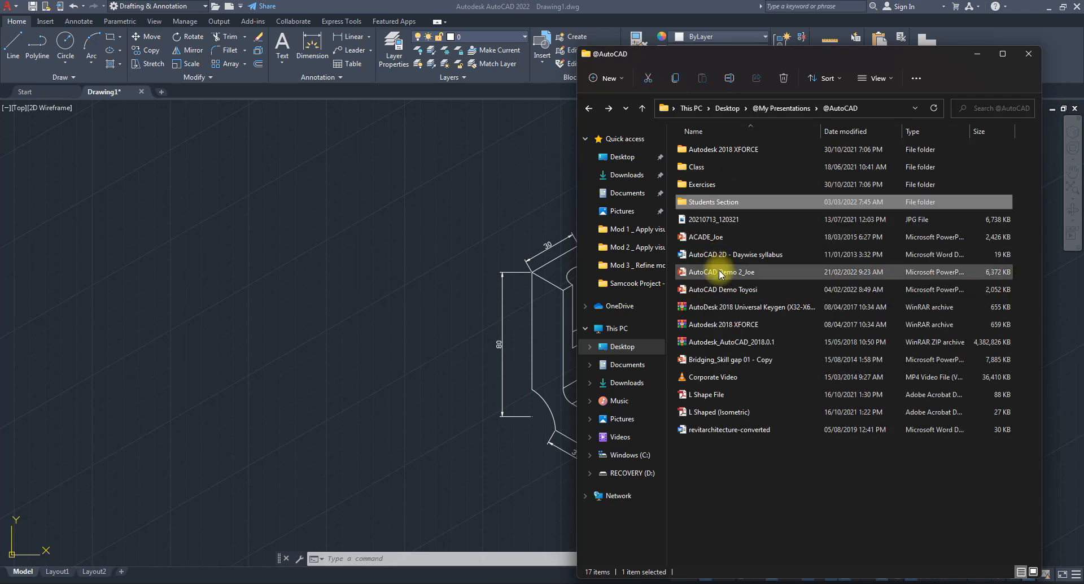
Open the Exercises folder, go into its Isometric subfolder, and open the Exercises folder inside that.
double_click(694, 185)
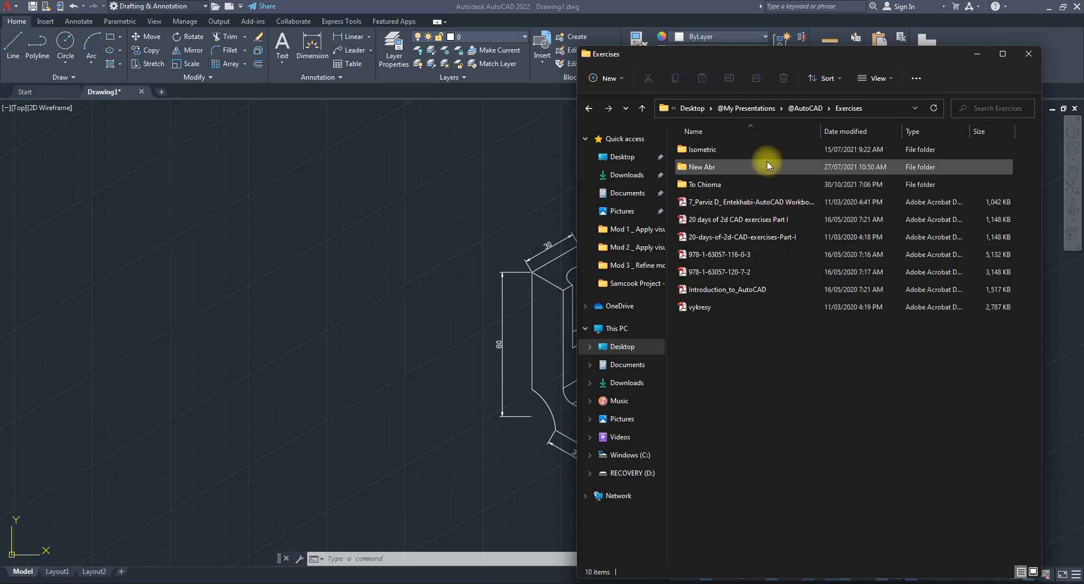
click(706, 156)
double_click(707, 158)
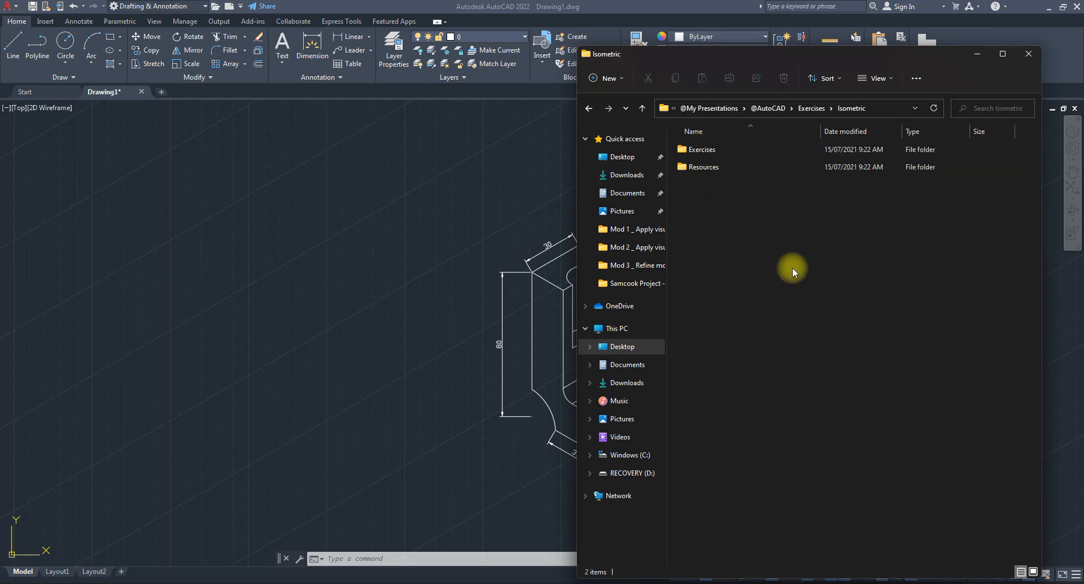
double_click(693, 166)
key(BackSpace)
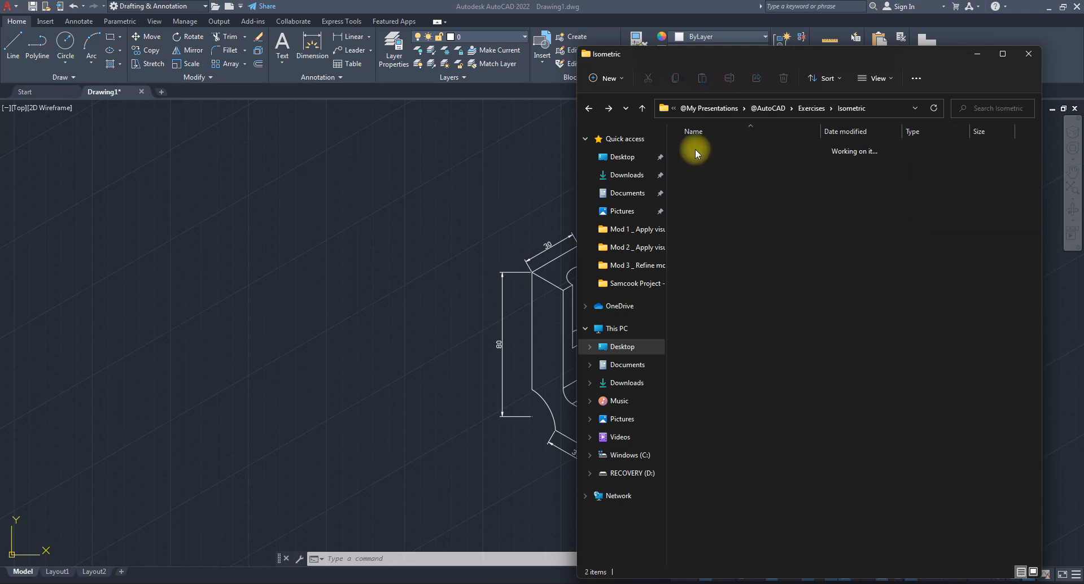
double_click(694, 148)
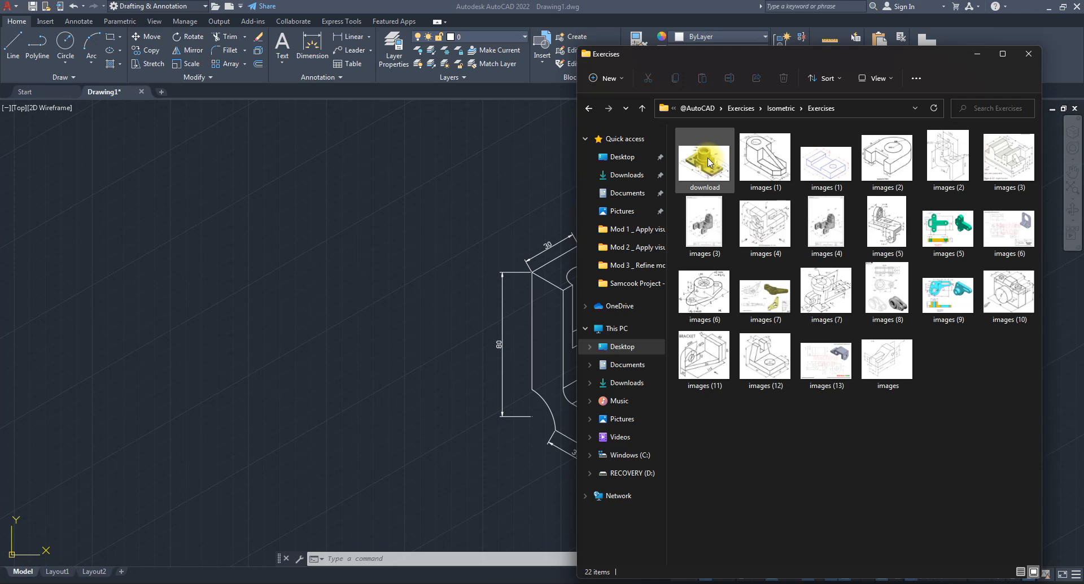
Open the download image and browse through the practice drawings up to the camera drawing, images (10).
click(708, 161)
double_click(709, 161)
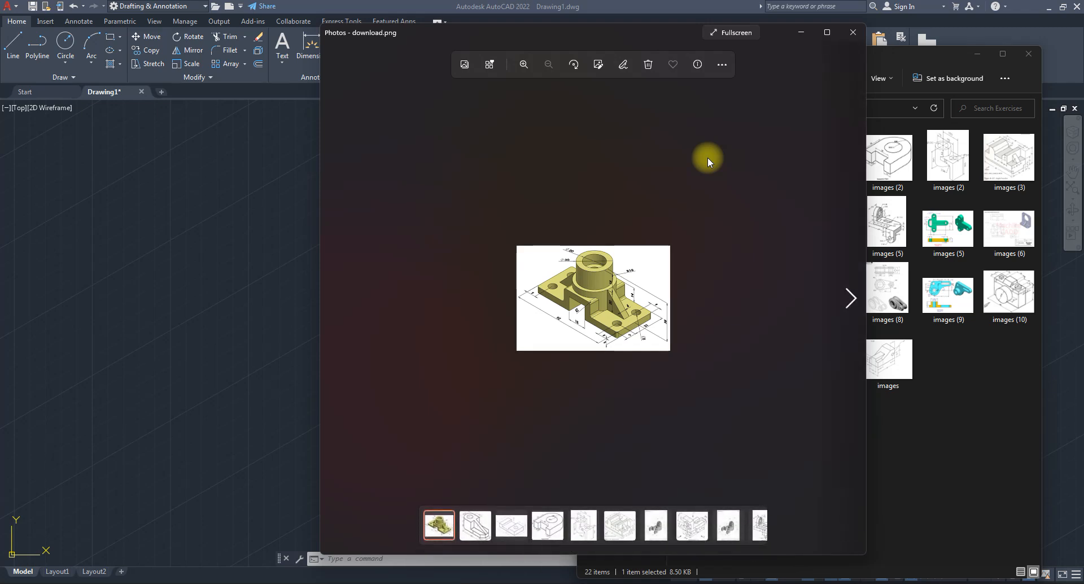
click(849, 302)
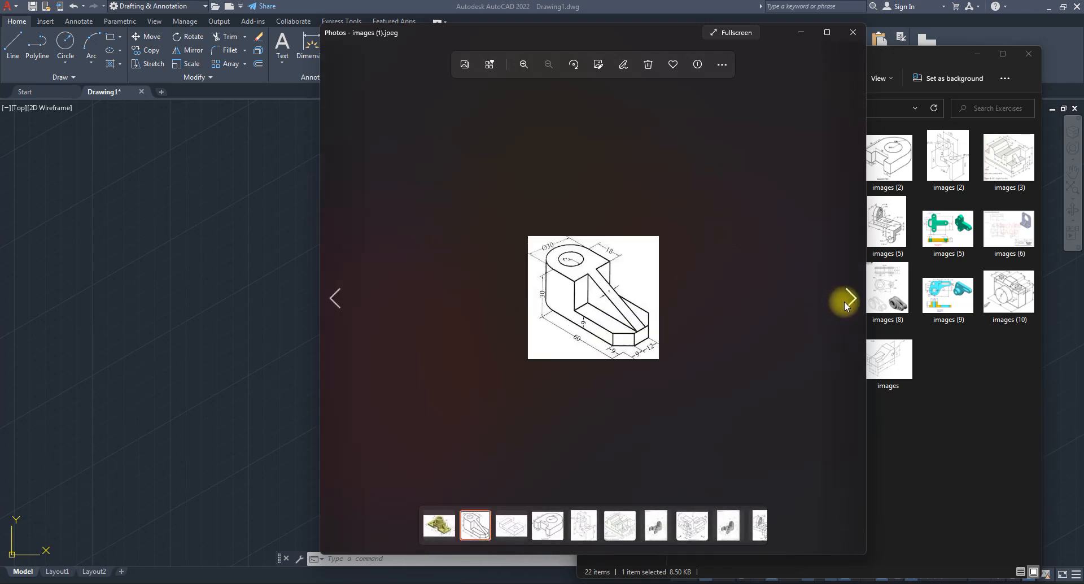
click(848, 302)
click(848, 302)
click(847, 300)
click(847, 300)
click(847, 301)
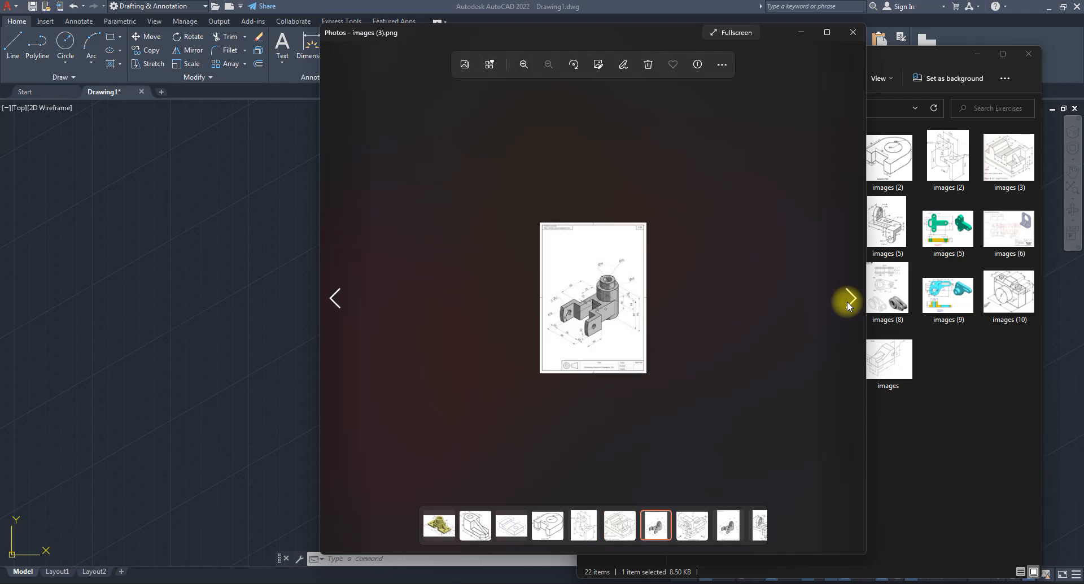
click(847, 301)
click(847, 301)
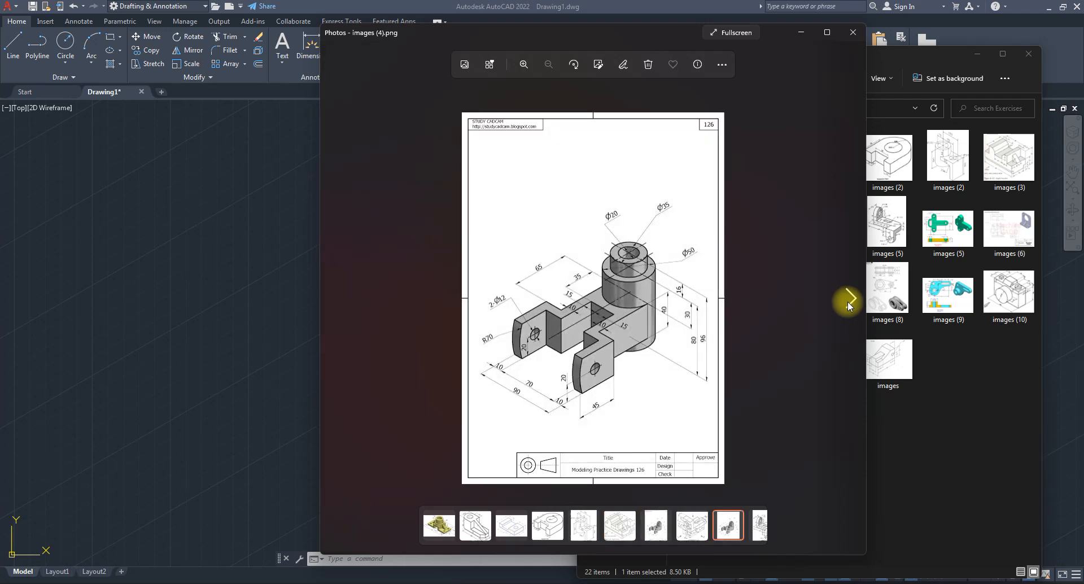
click(848, 301)
click(849, 300)
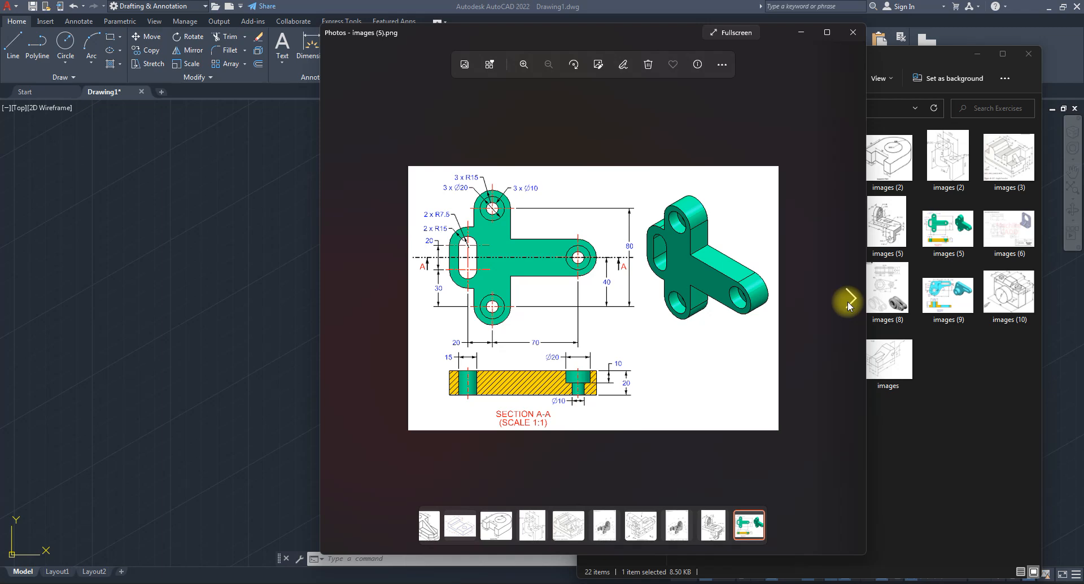
click(849, 301)
click(848, 301)
click(848, 302)
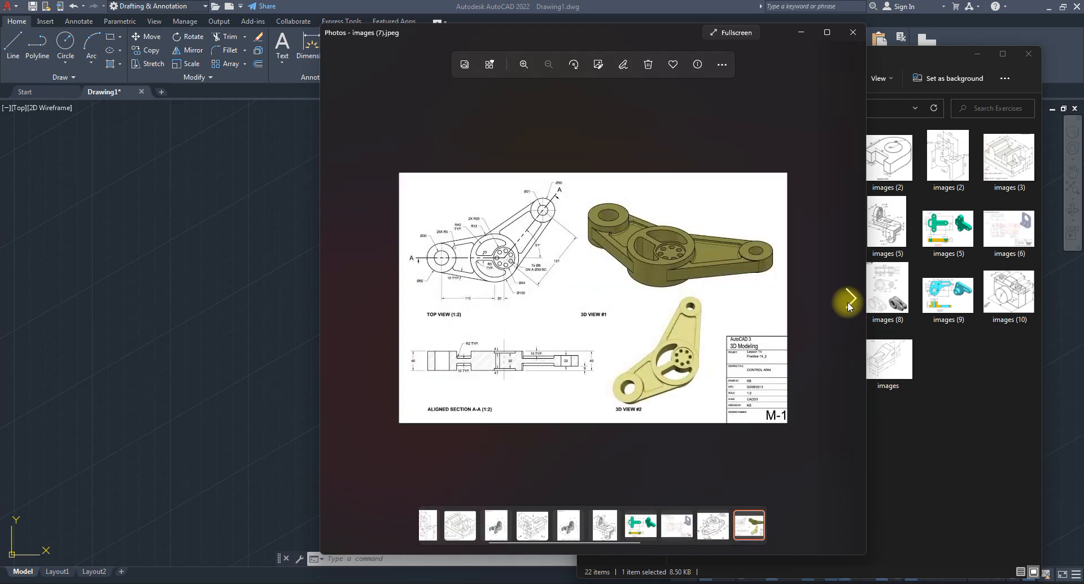
click(848, 302)
click(848, 302)
click(849, 301)
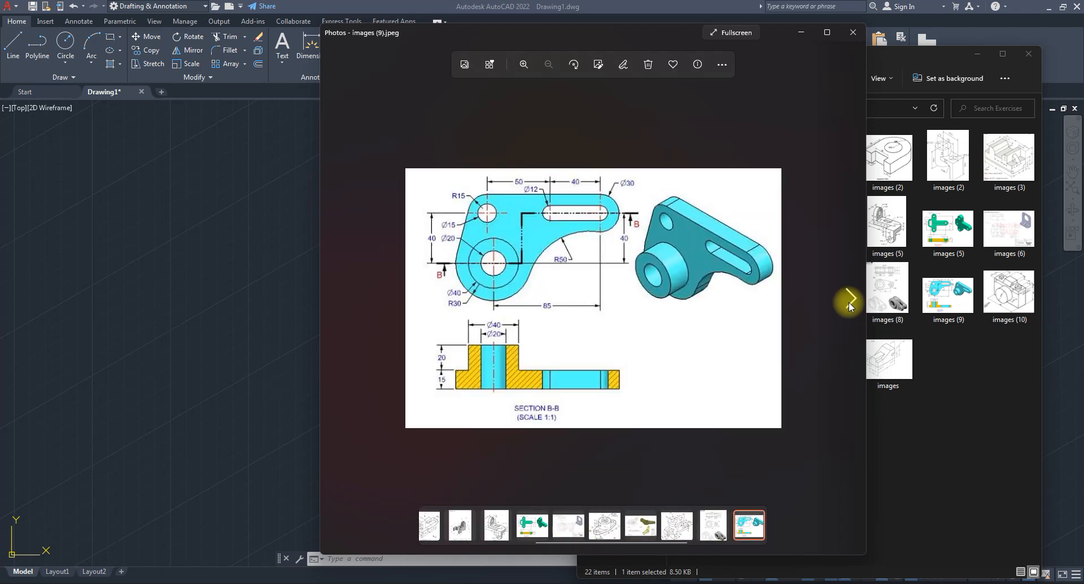
click(849, 302)
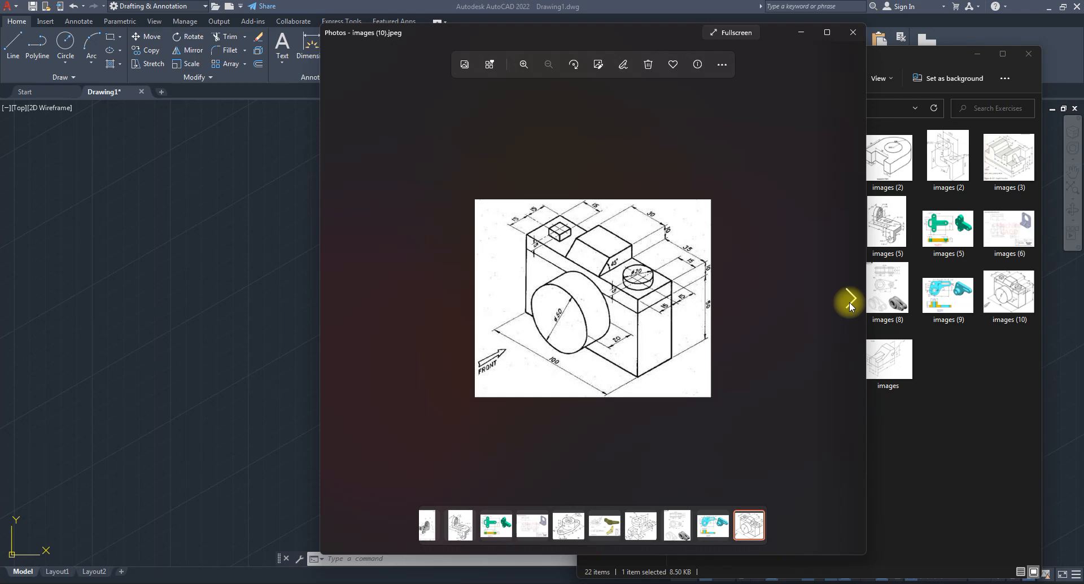
Arrange AutoCAD and the camera drawing in Photos side by side, and enlarge both drawings for comparison.
click(308, 9)
key(super+Left)
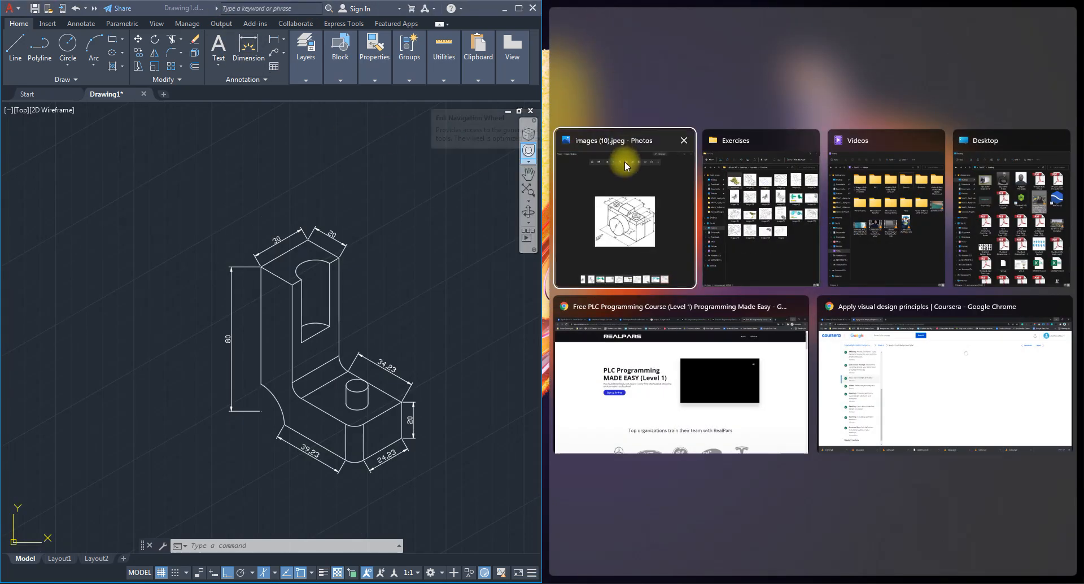
click(624, 179)
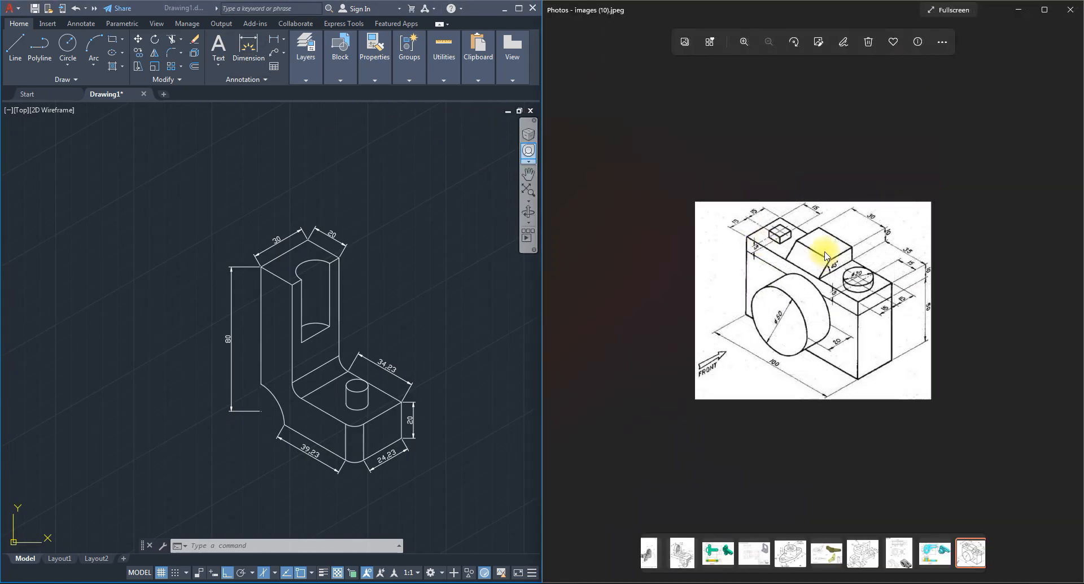
scroll(334, 353, up, 2)
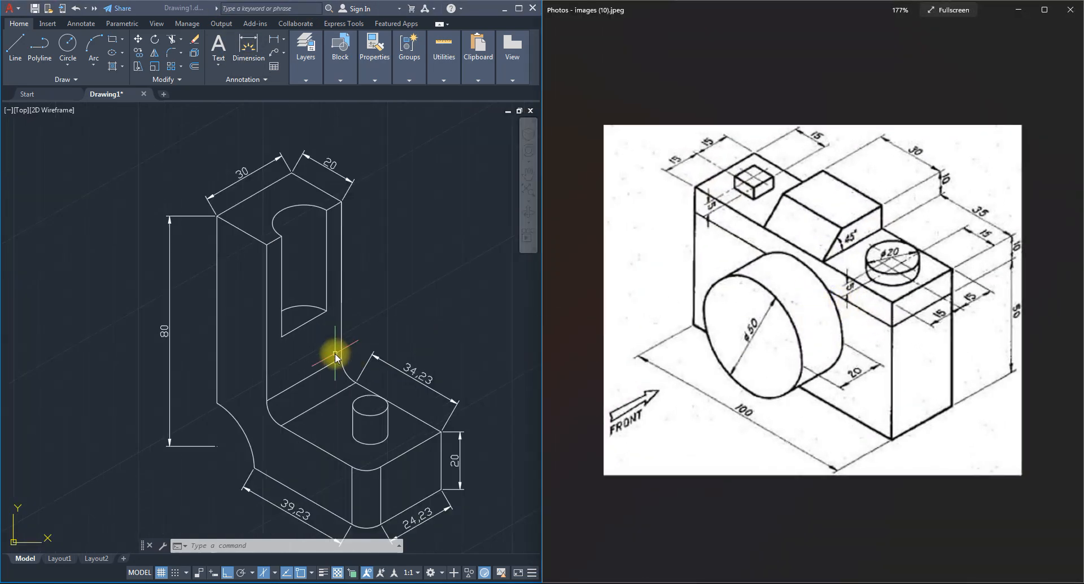
middle_drag(322, 326, 290, 305)
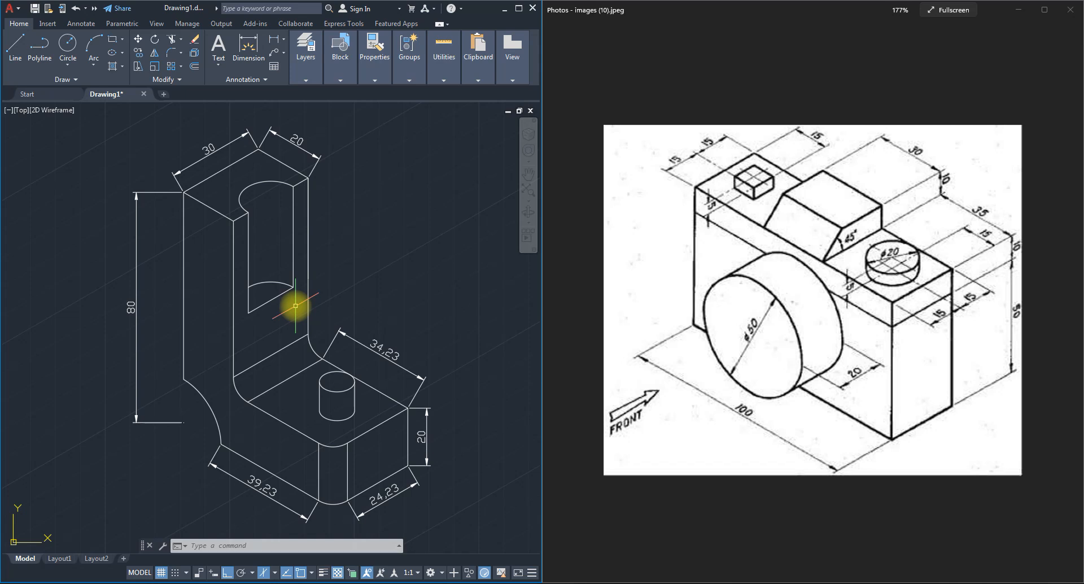
click(81, 23)
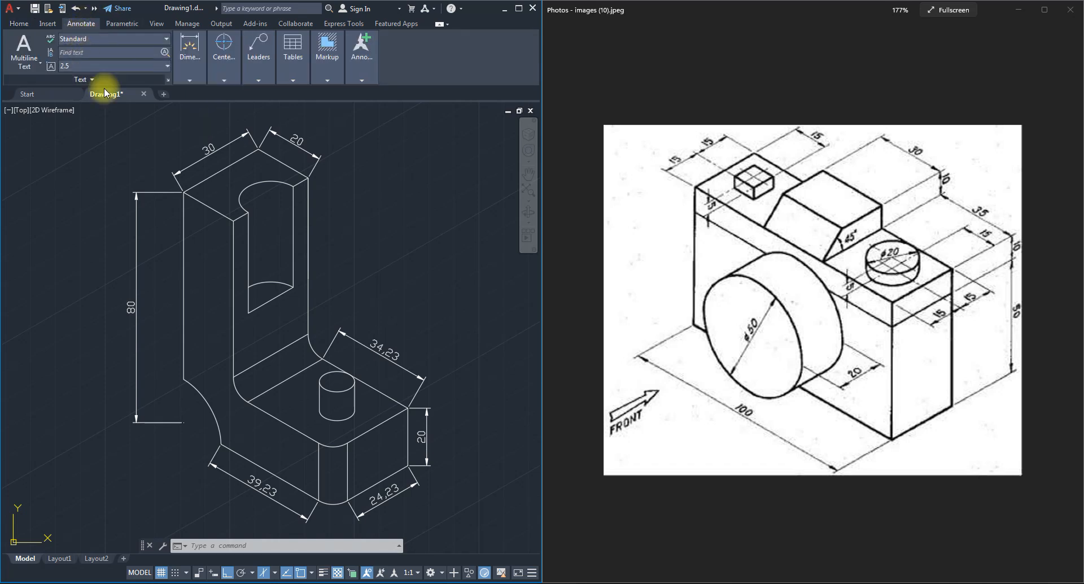
click(186, 78)
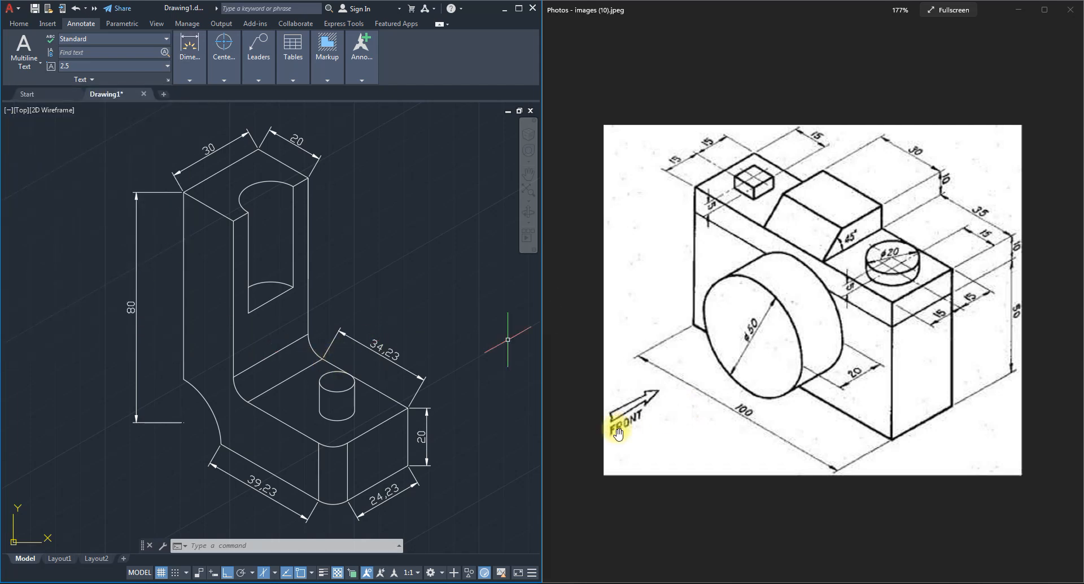
Open Paint with a blank canvas and choose a brush stroke size for sketching.
key(super)
text(paint)
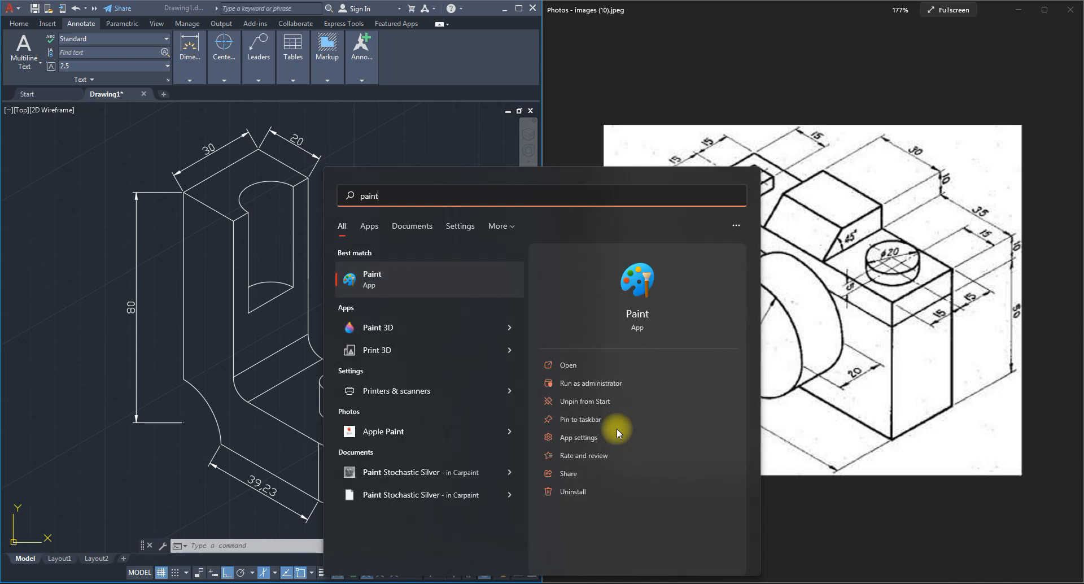
key(Return)
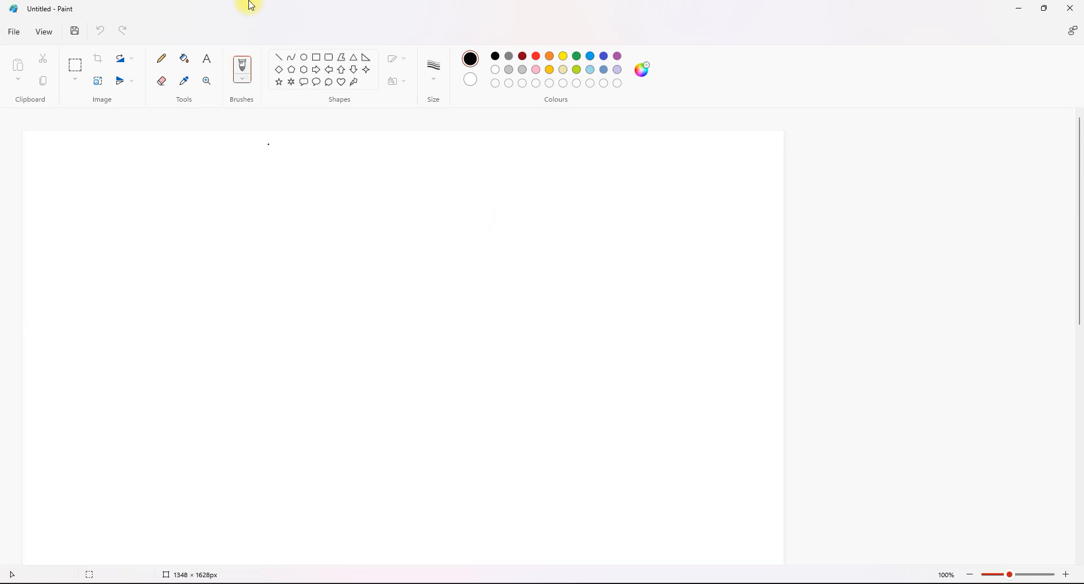
click(433, 67)
click(436, 156)
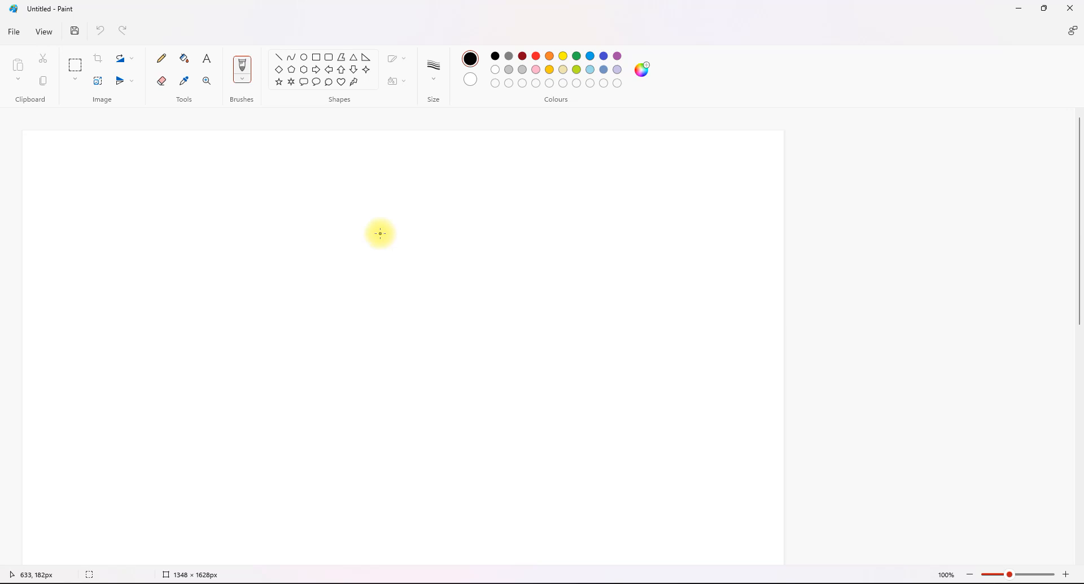
Sketch a cross of vertical and horizontal axes and label its ends 0, 90, 180 and 270.
drag(380, 232, 382, 425)
drag(269, 323, 539, 319)
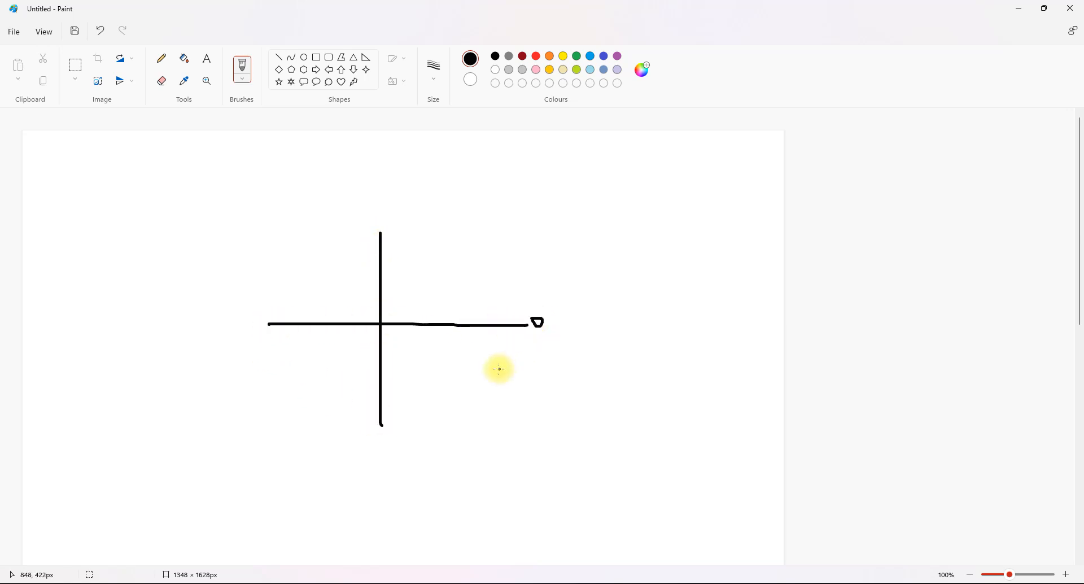
mouse_move(375, 194)
mouse_down()
mouse_move(380, 217)
mouse_move(388, 203)
mouse_up()
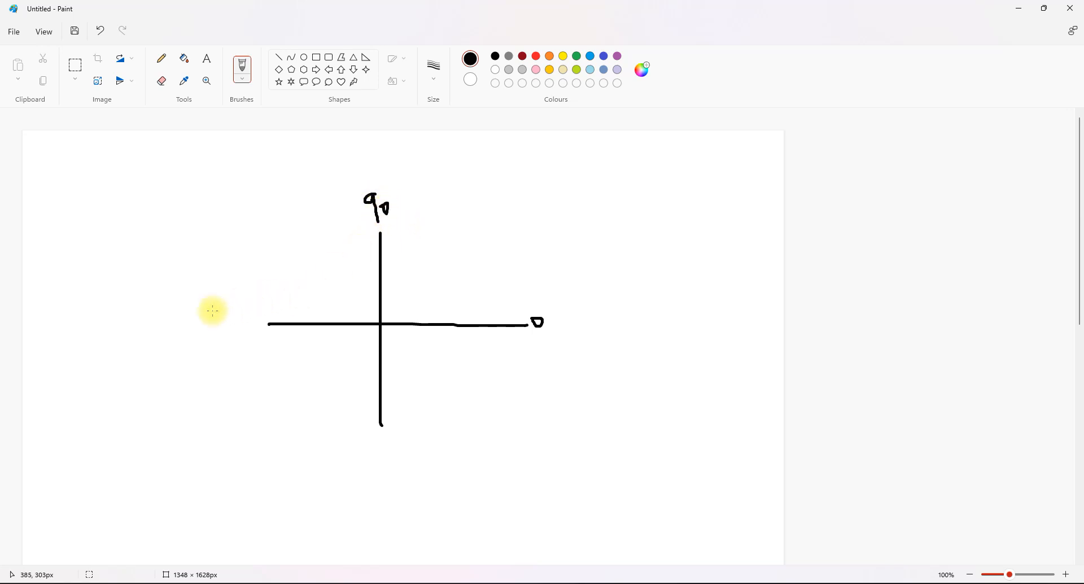
mouse_move(212, 309)
mouse_down()
mouse_move(216, 337)
mouse_move(244, 314)
mouse_up()
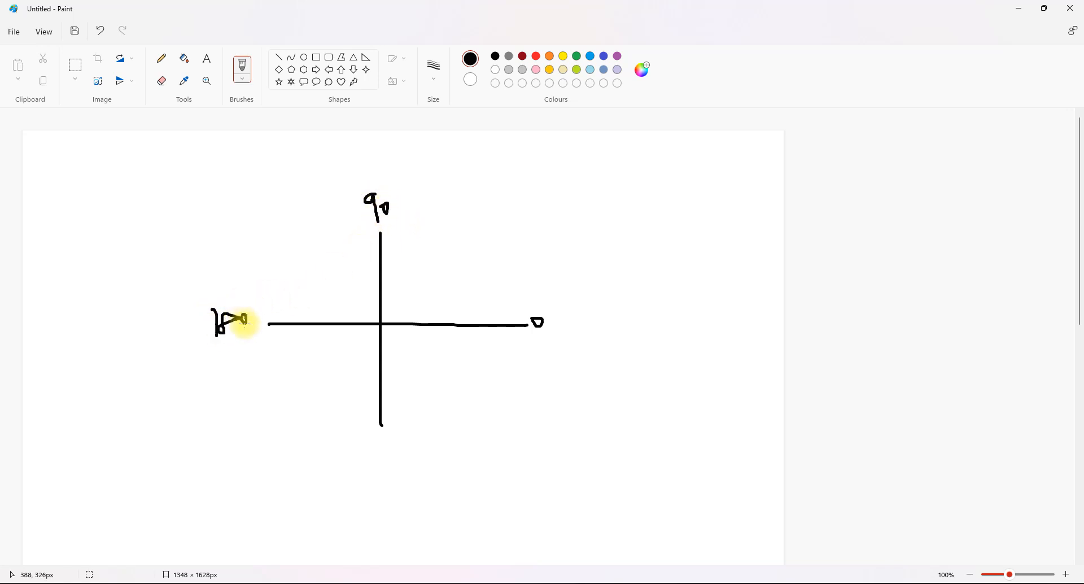
mouse_move(360, 443)
mouse_down()
mouse_move(382, 455)
mouse_move(392, 443)
mouse_move(375, 455)
mouse_up()
Sketch a second, smaller axis cross beside the first with a slanted line rising from its centre between 0 and 90 degrees.
drag(588, 240, 755, 241)
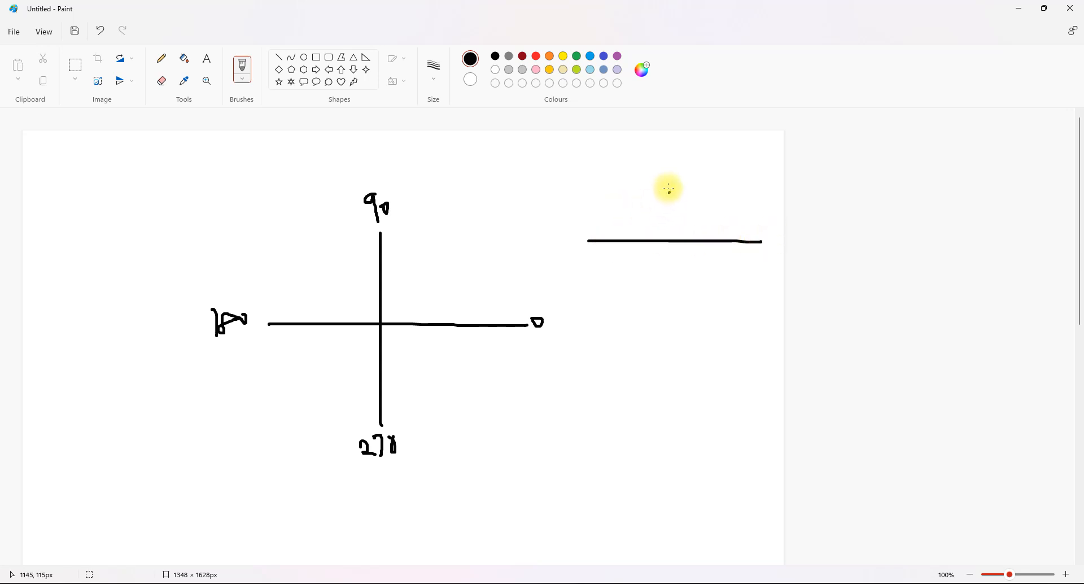
drag(671, 176, 680, 298)
drag(682, 239, 778, 186)
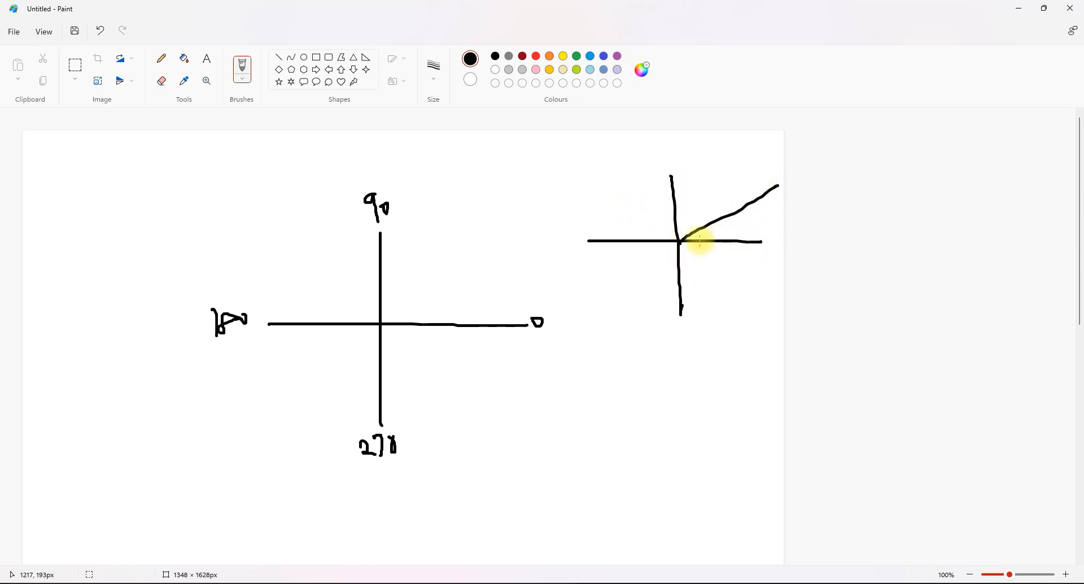
Add a slanted line between 90 and 180 degrees on the small axis cross and label both upper angles 30.
drag(681, 241, 561, 195)
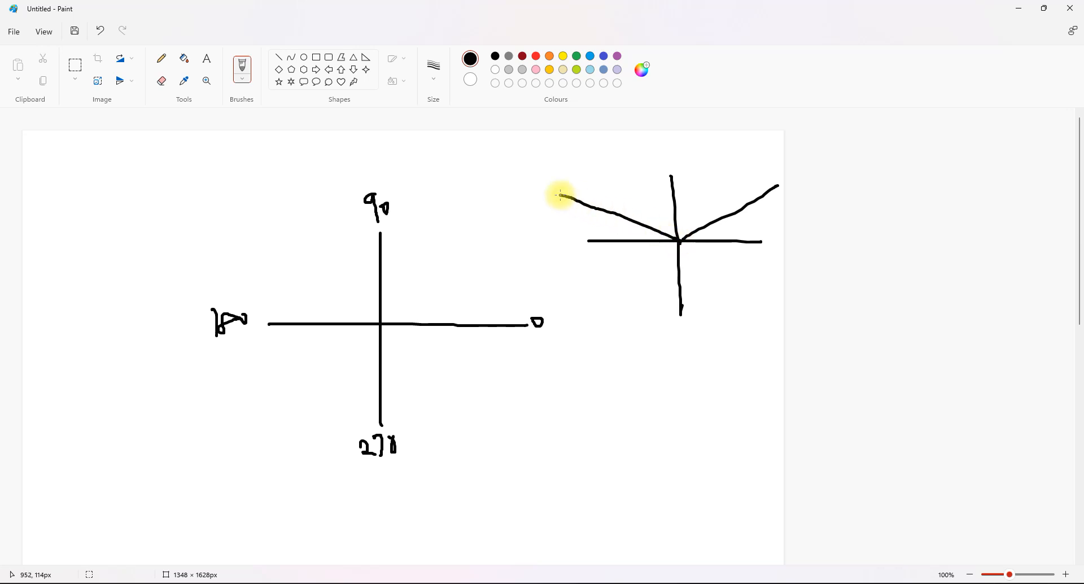
drag(706, 227, 715, 244)
mouse_move(725, 226)
mouse_down()
mouse_move(736, 236)
mouse_move(725, 238)
mouse_up()
drag(737, 226, 749, 225)
mouse_move(645, 241)
mouse_down()
mouse_move(663, 235)
mouse_move(629, 230)
mouse_up()
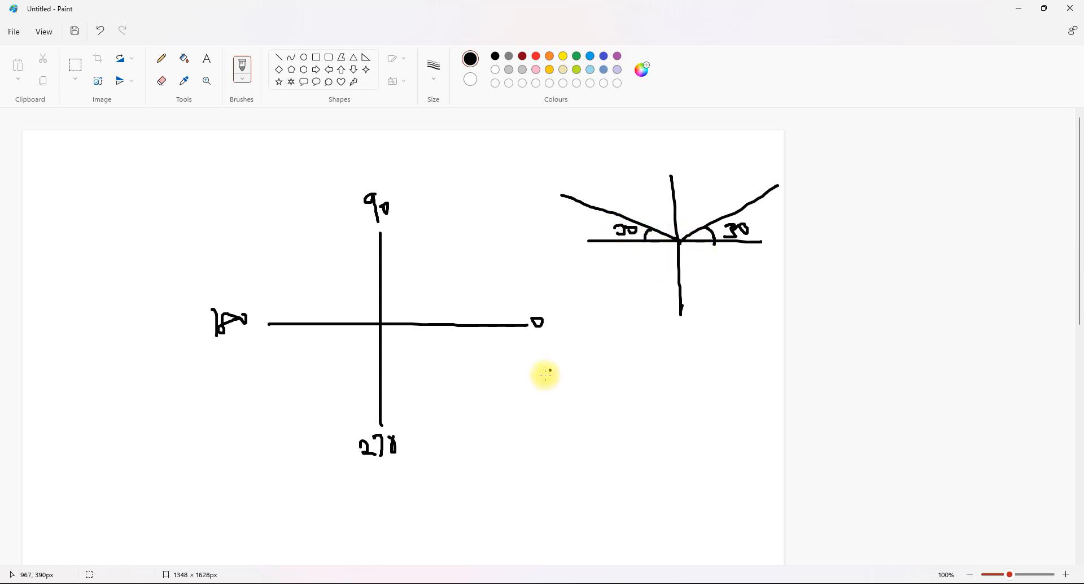
Draw two slanted lines below the small cross's horizontal axis and label both lower angles 30.
drag(680, 242, 593, 311)
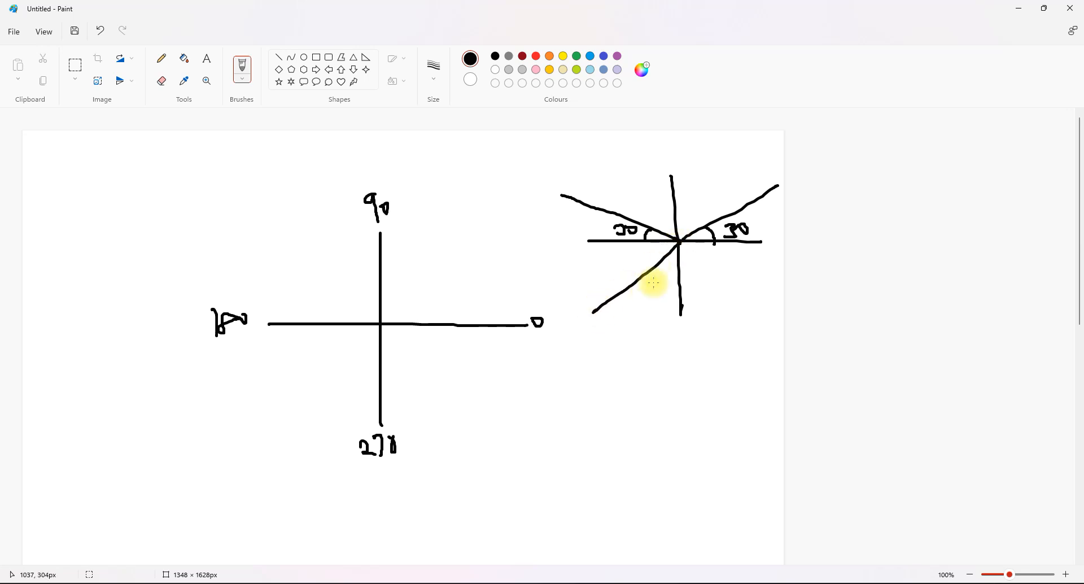
drag(680, 242, 753, 292)
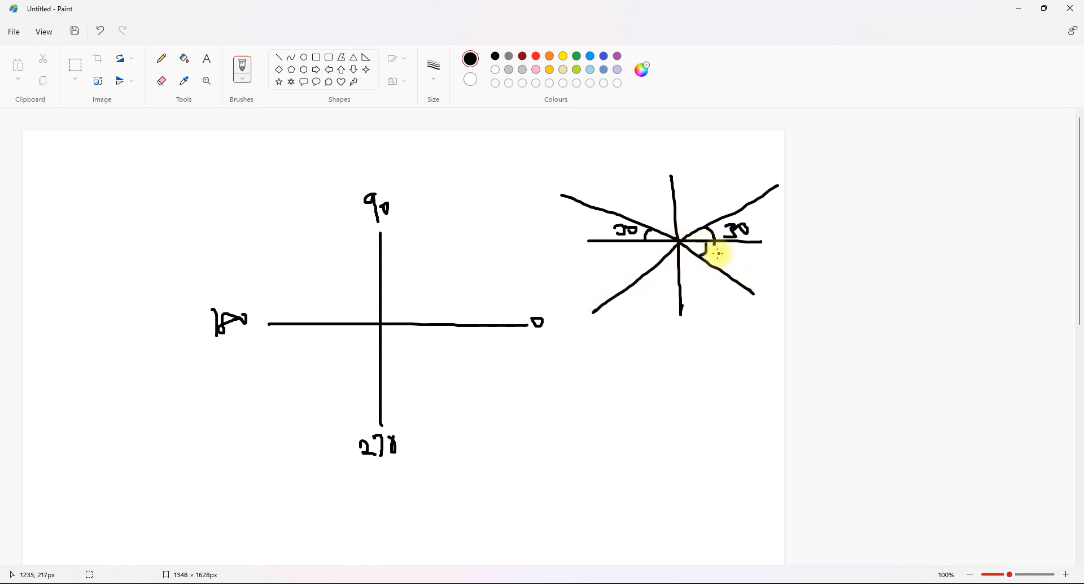
drag(722, 260, 727, 254)
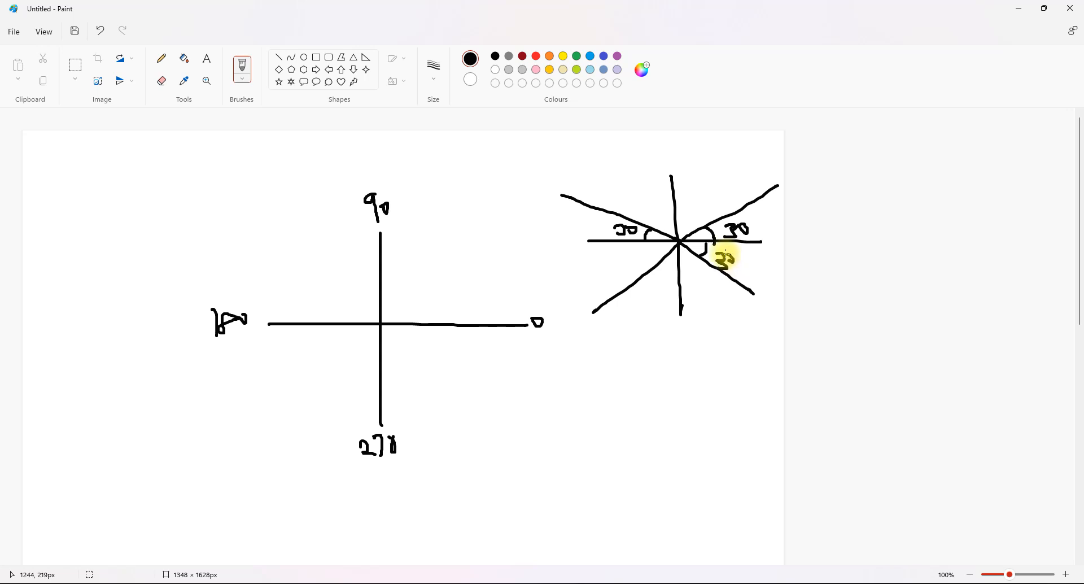
mouse_move(661, 243)
mouse_down()
mouse_move(667, 253)
mouse_move(620, 265)
mouse_up()
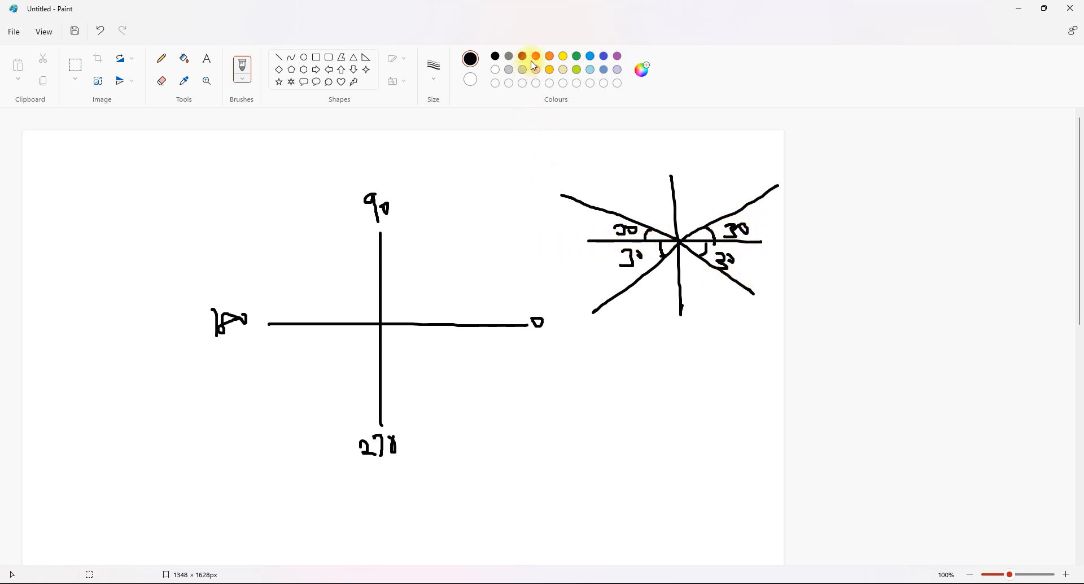
Trace the small cross's horizontal axis in red and add green arrowheads labelled 30 and 90 to the matching lines.
drag(565, 242, 787, 240)
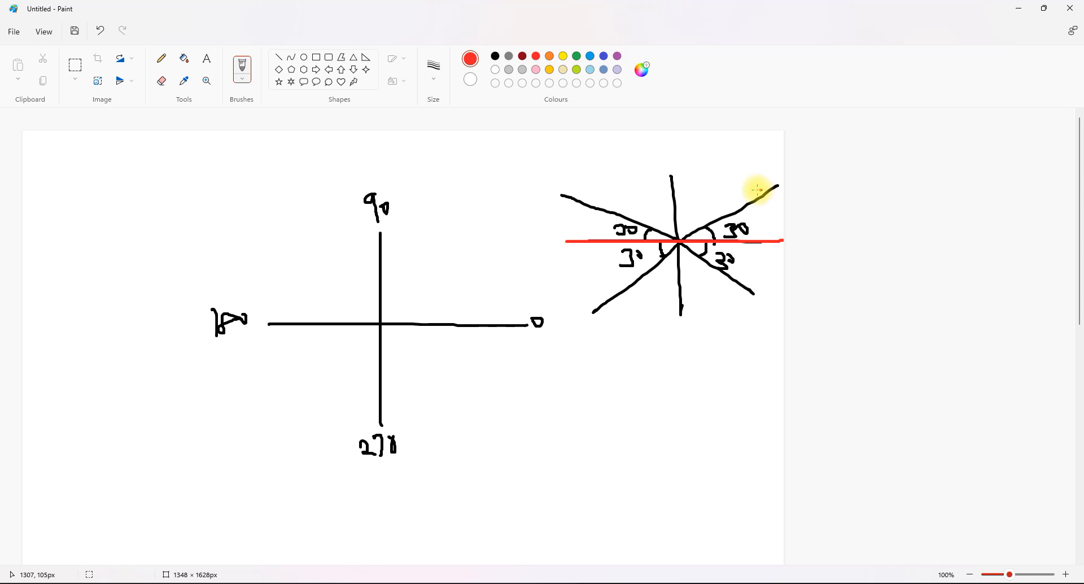
click(577, 56)
mouse_move(760, 187)
mouse_down()
mouse_move(778, 186)
mouse_move(768, 210)
mouse_up()
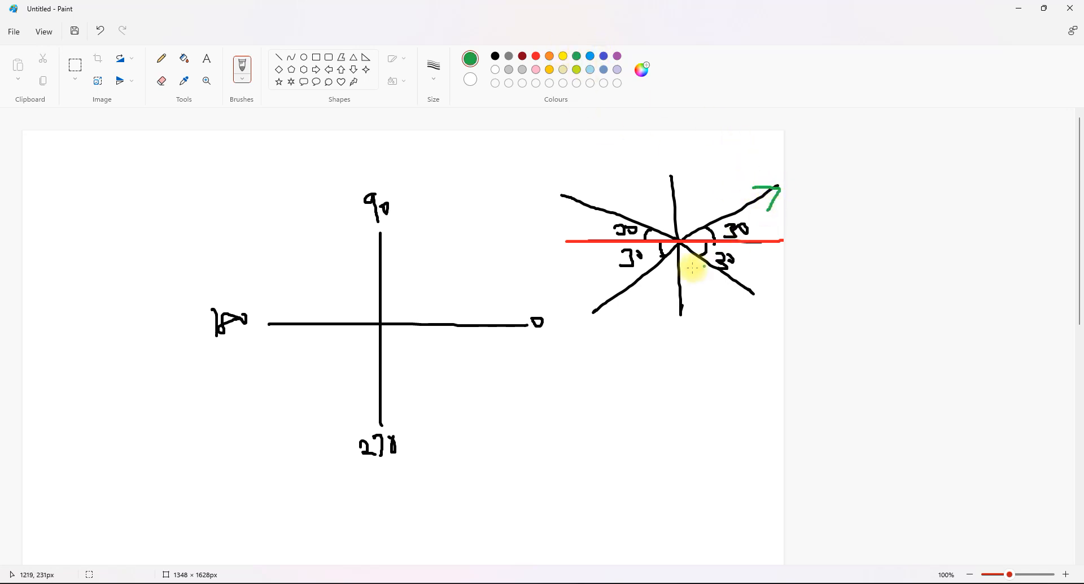
mouse_move(668, 187)
mouse_down()
mouse_move(672, 170)
mouse_move(684, 185)
mouse_up()
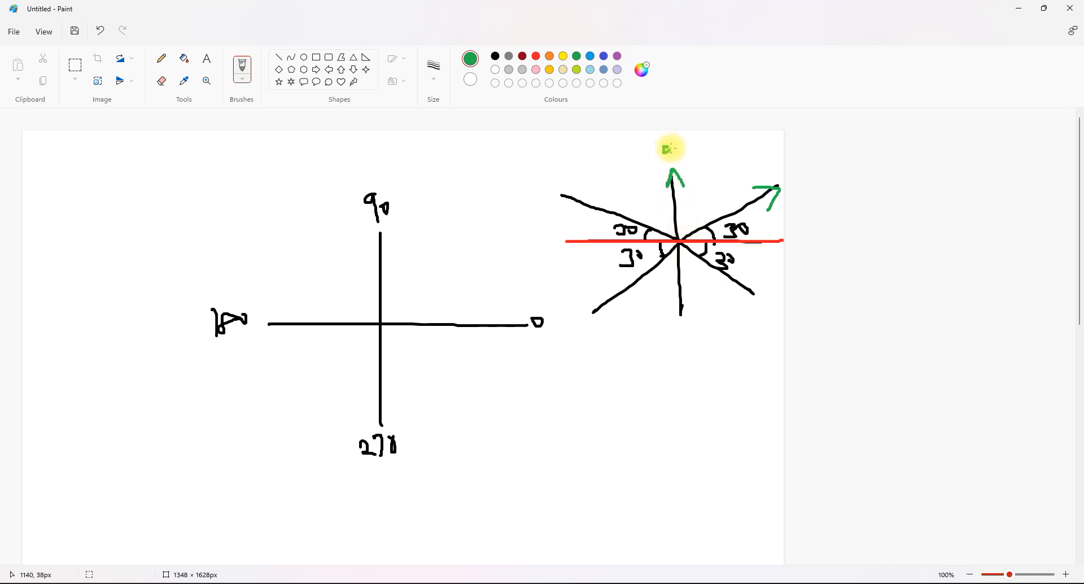
mouse_move(666, 145)
mouse_down()
mouse_move(671, 160)
mouse_move(689, 139)
mouse_up()
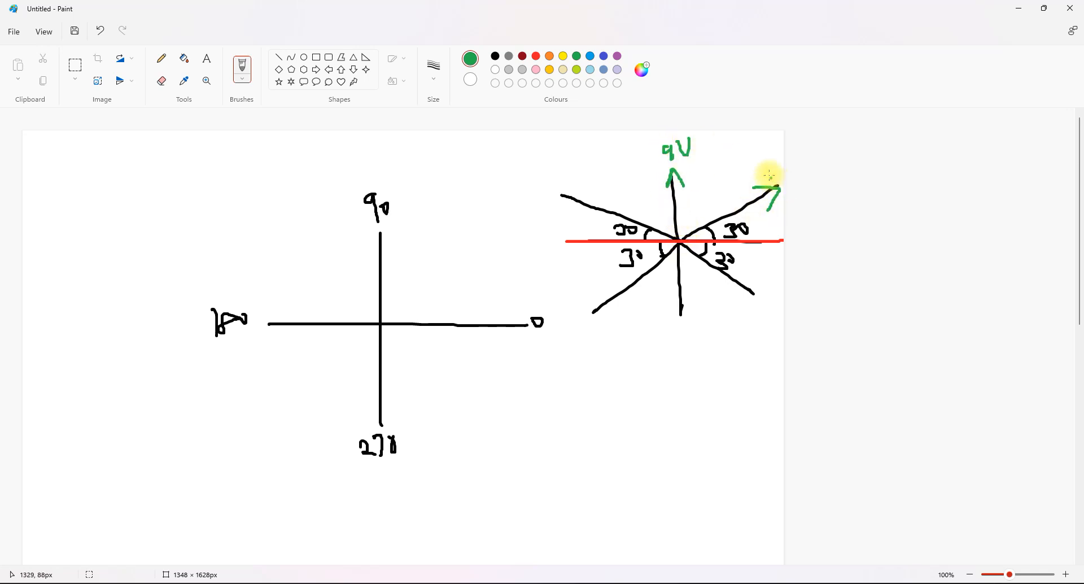
mouse_move(758, 165)
mouse_down()
mouse_move(759, 181)
mouse_move(769, 170)
mouse_up()
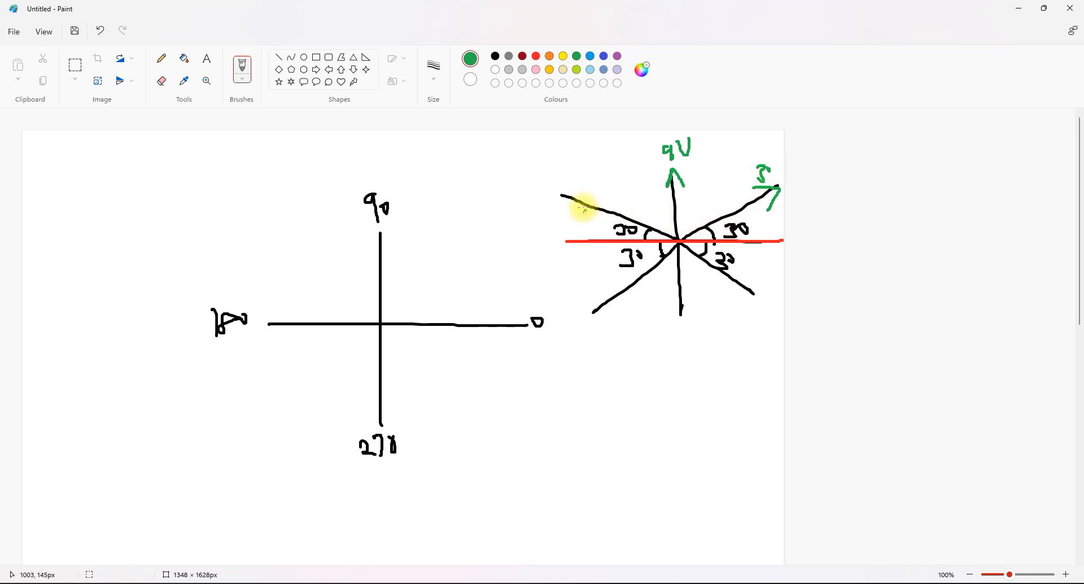
Add green arrowheads labelled 150 and 210 to the two slanted lines on the 180-degree side.
drag(564, 195, 582, 194)
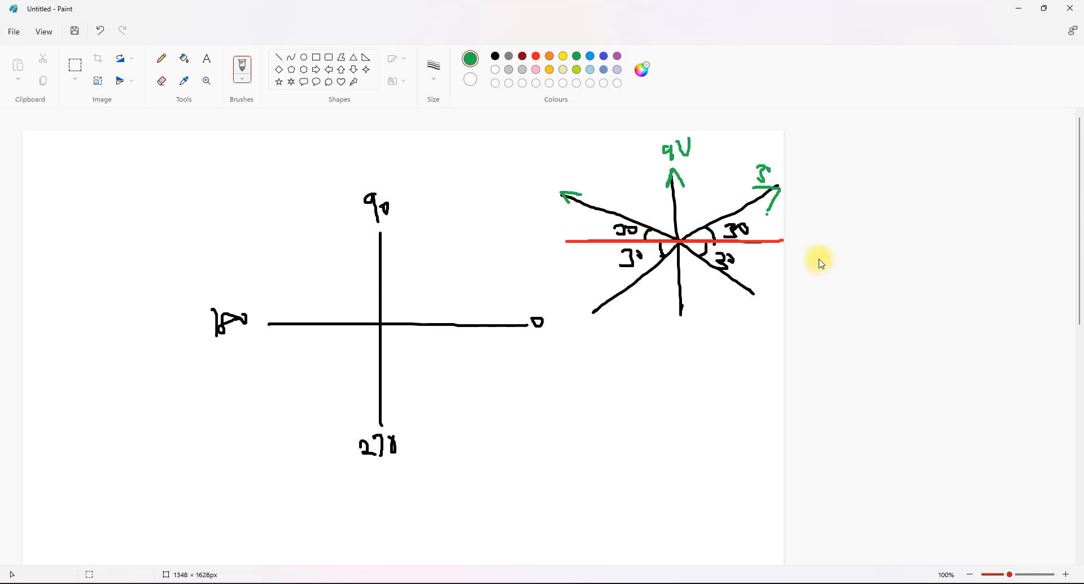
drag(541, 168, 552, 186)
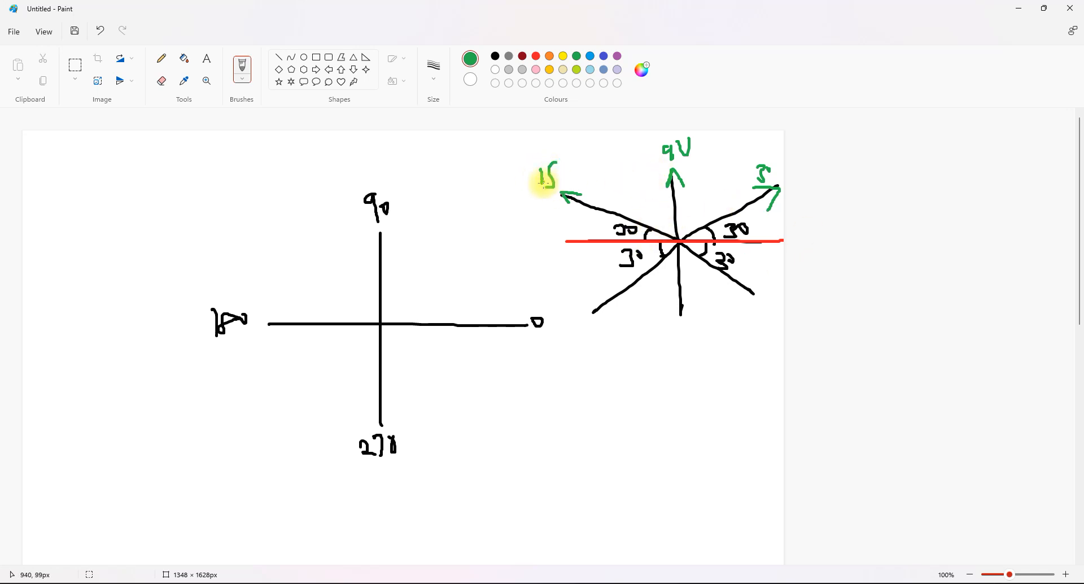
drag(579, 148, 570, 149)
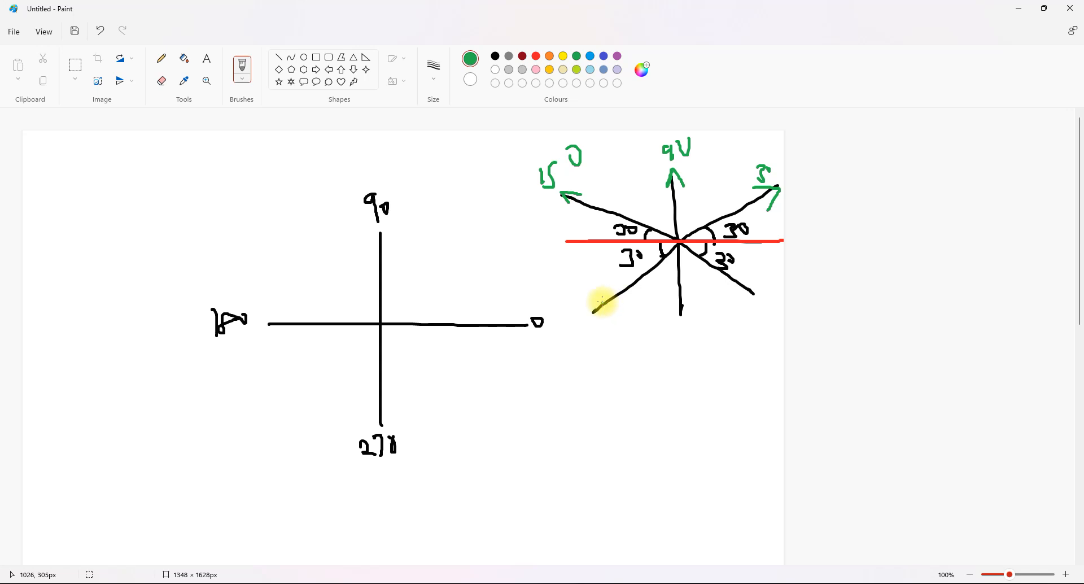
mouse_move(605, 297)
mouse_down()
mouse_move(593, 310)
mouse_move(616, 315)
mouse_up()
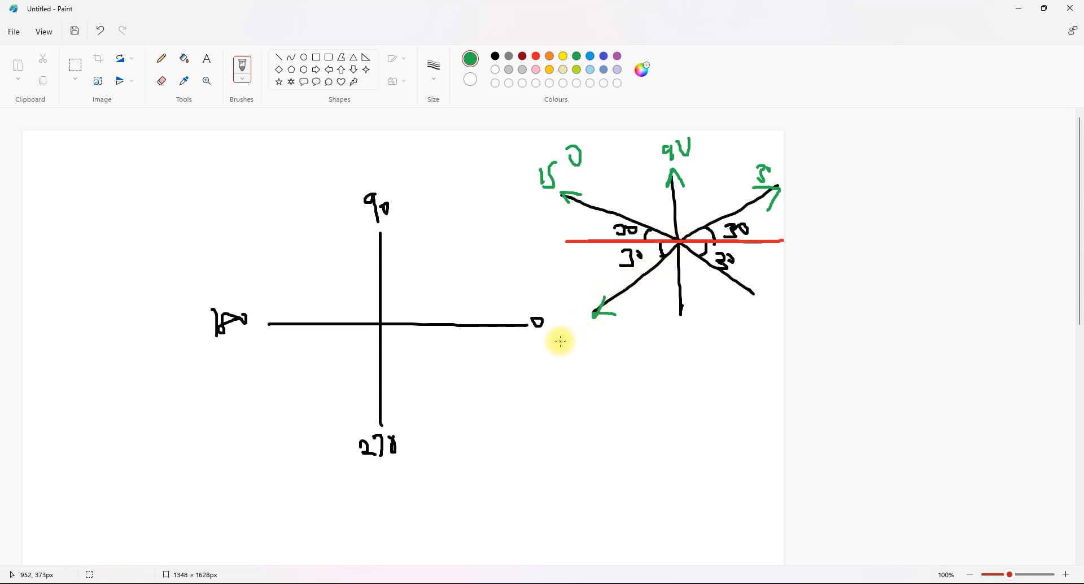
mouse_move(563, 340)
mouse_down()
mouse_move(576, 355)
mouse_move(587, 337)
mouse_up()
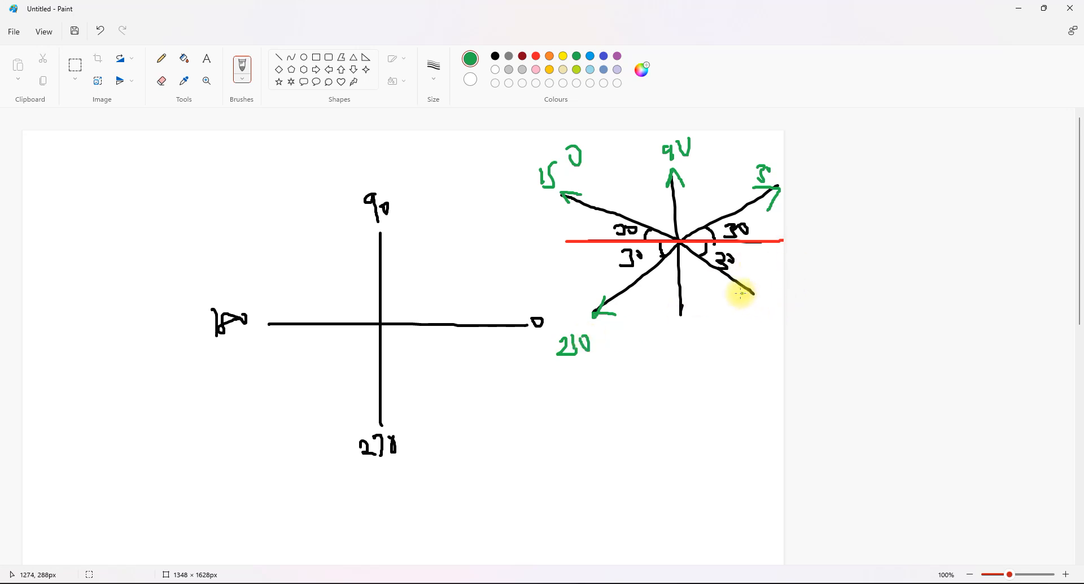
Add green arrowheads labelled 330 and 270 to the lower slanted line on the 0-degree side and the downward axis.
mouse_move(738, 292)
mouse_down()
mouse_move(754, 295)
mouse_move(755, 283)
mouse_up()
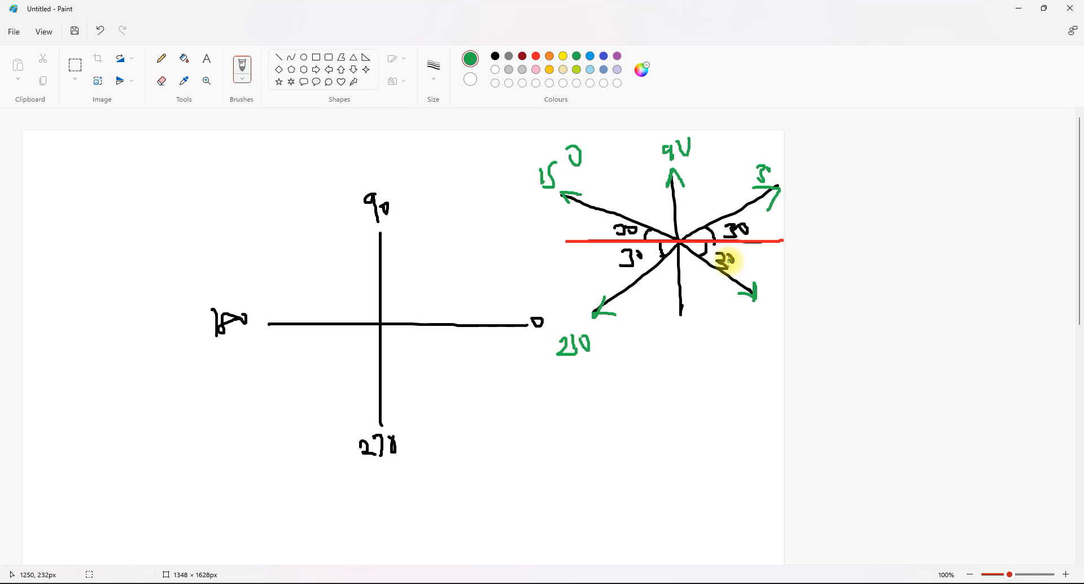
mouse_move(747, 324)
mouse_down()
mouse_move(749, 341)
mouse_move(768, 345)
mouse_move(765, 323)
mouse_up()
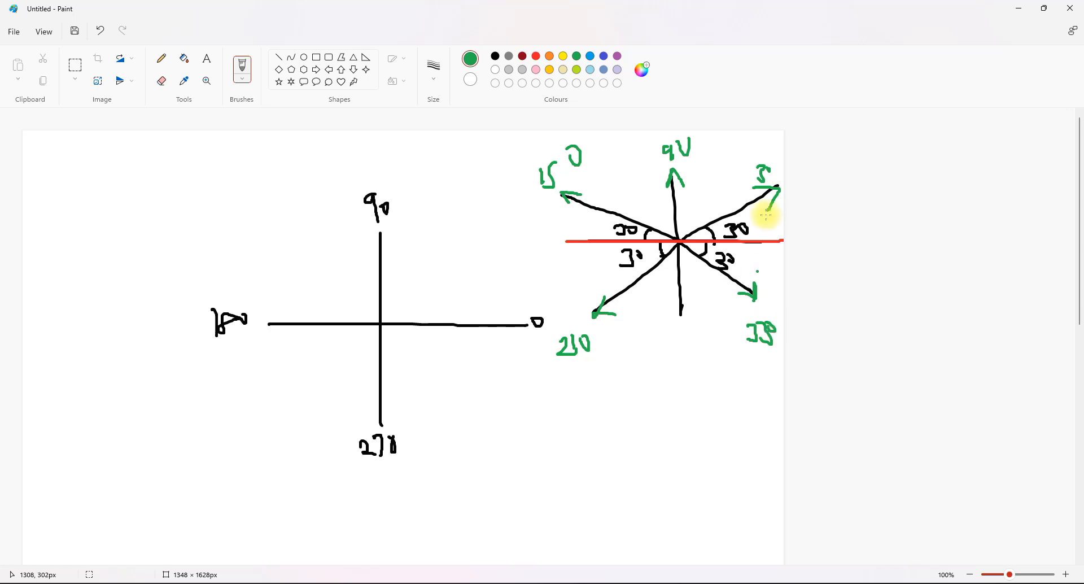
drag(671, 315, 701, 370)
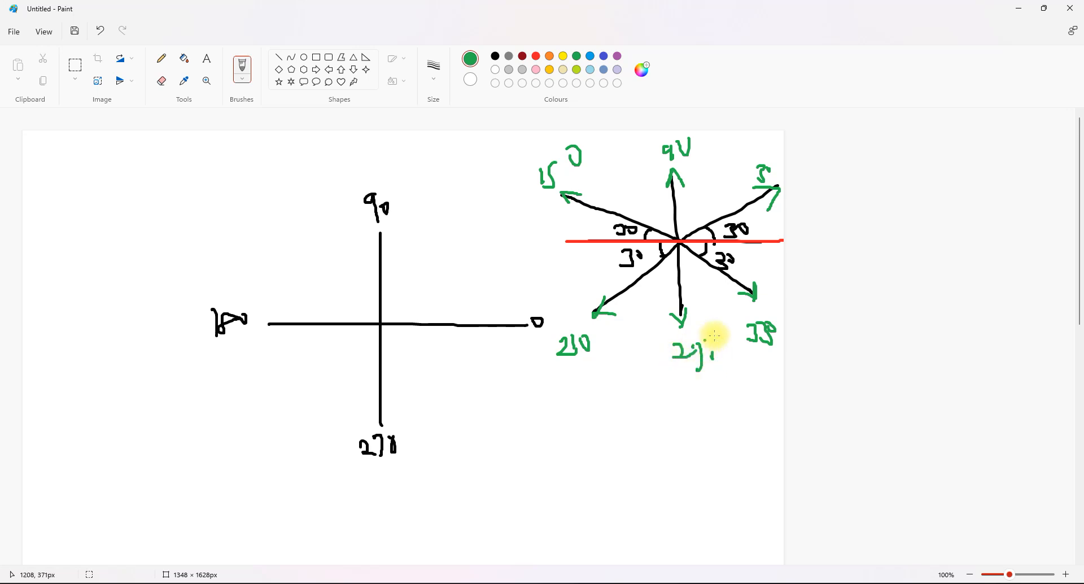
Place the Paint window beside AutoCAD in place of the camera image, with the isometric angle sketch in view.
click(1020, 13)
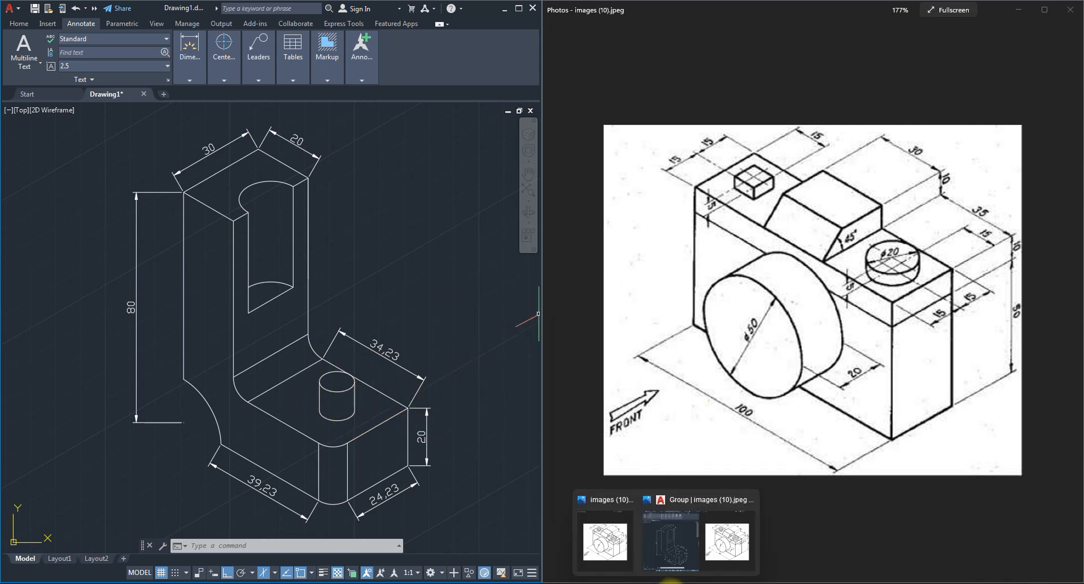
click(673, 583)
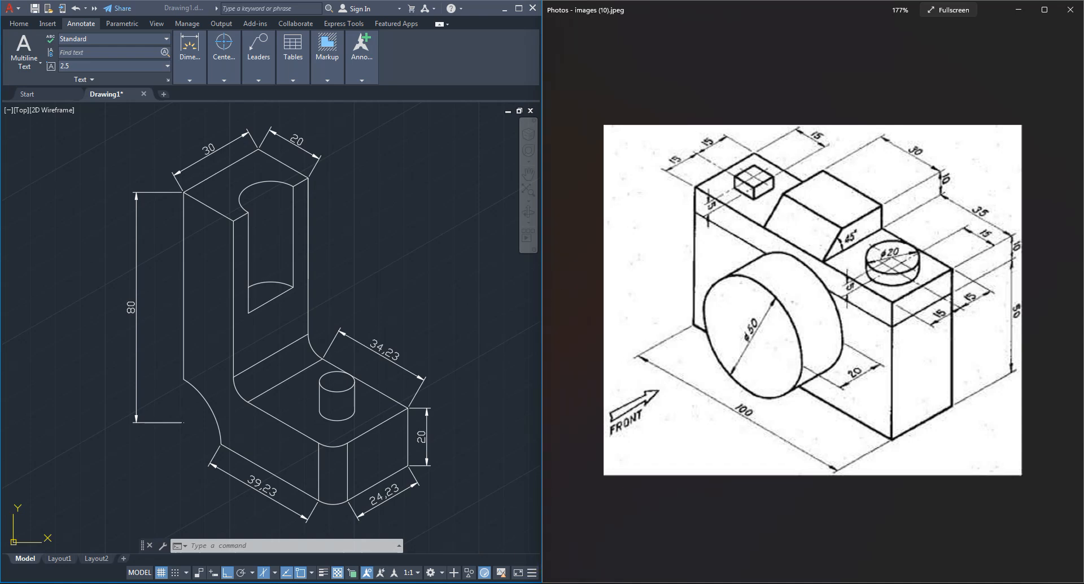
click(667, 582)
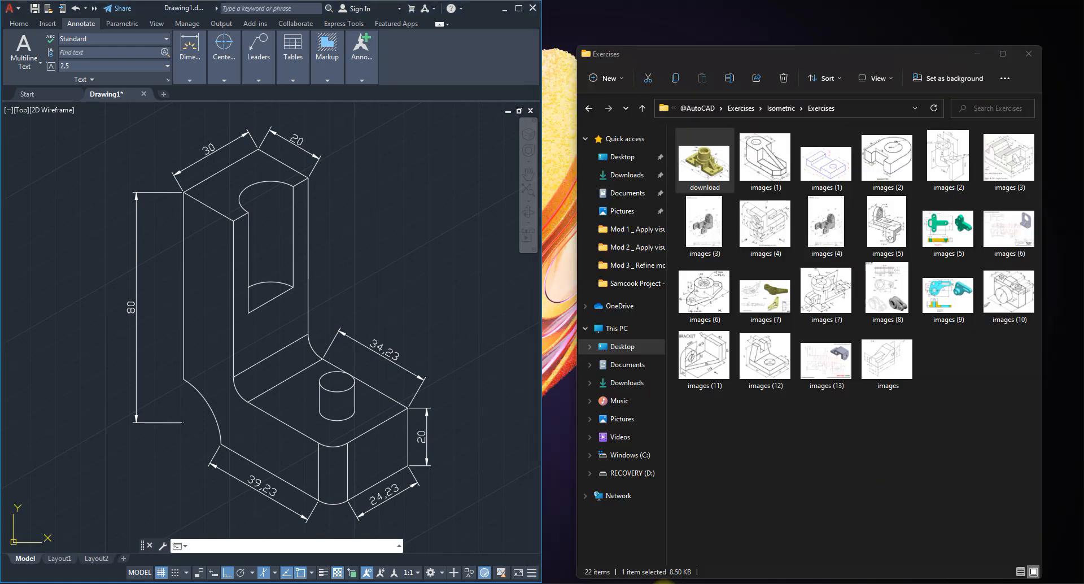
click(664, 582)
click(695, 581)
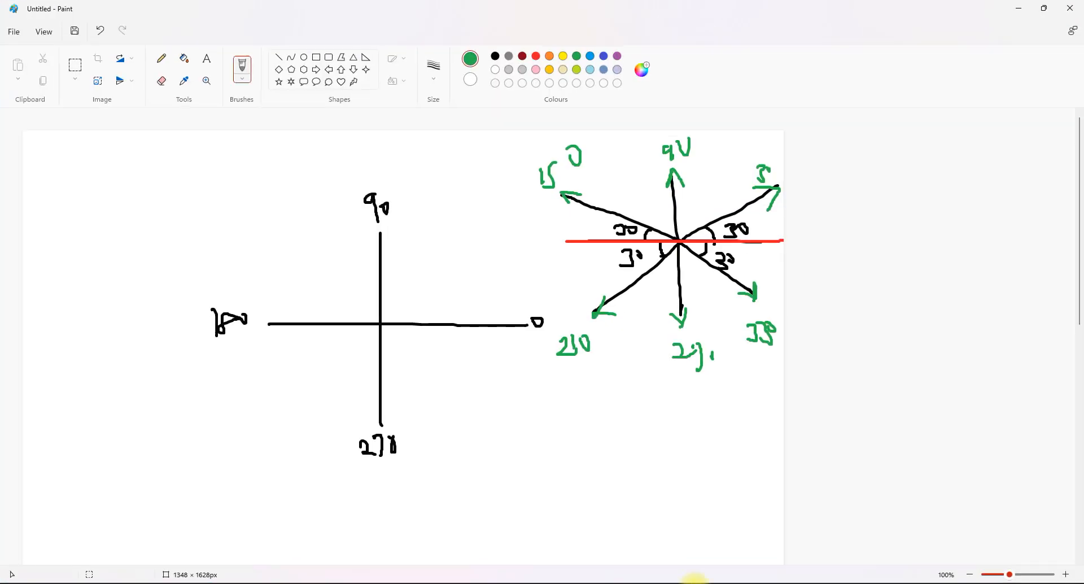
key(super+Right)
scroll(770, 342, down, 4)
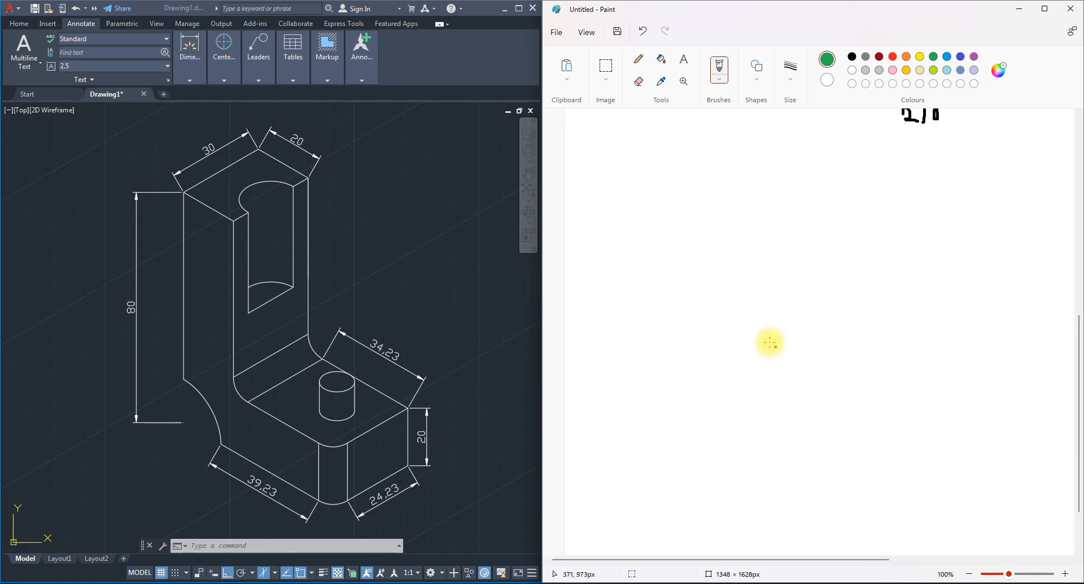
scroll(754, 334, up, 2)
scroll(754, 335, up, 3)
ctrl+scroll(765, 356, down, 3)
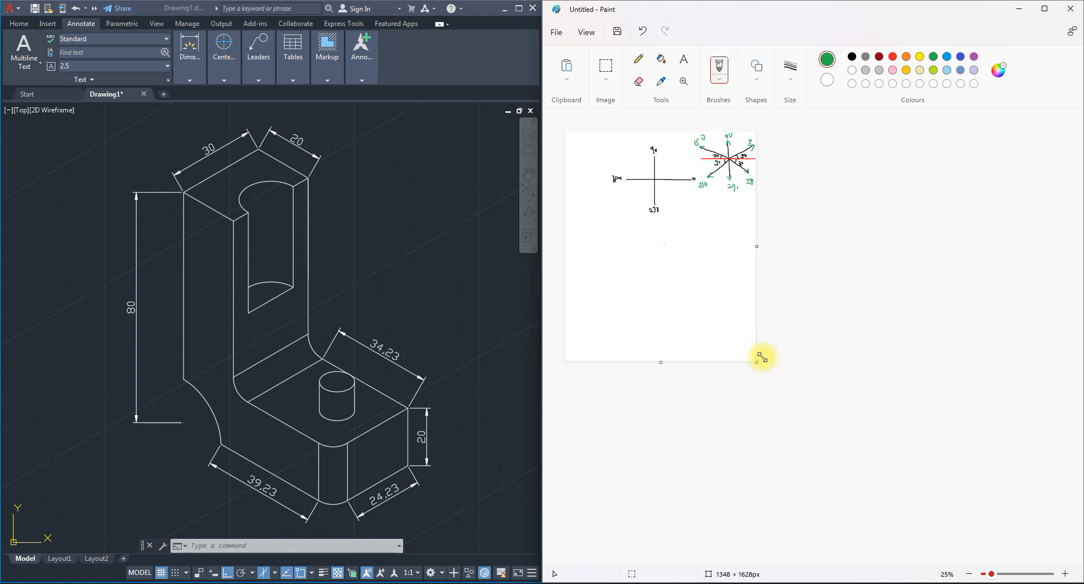
ctrl+scroll(732, 164, up, 2)
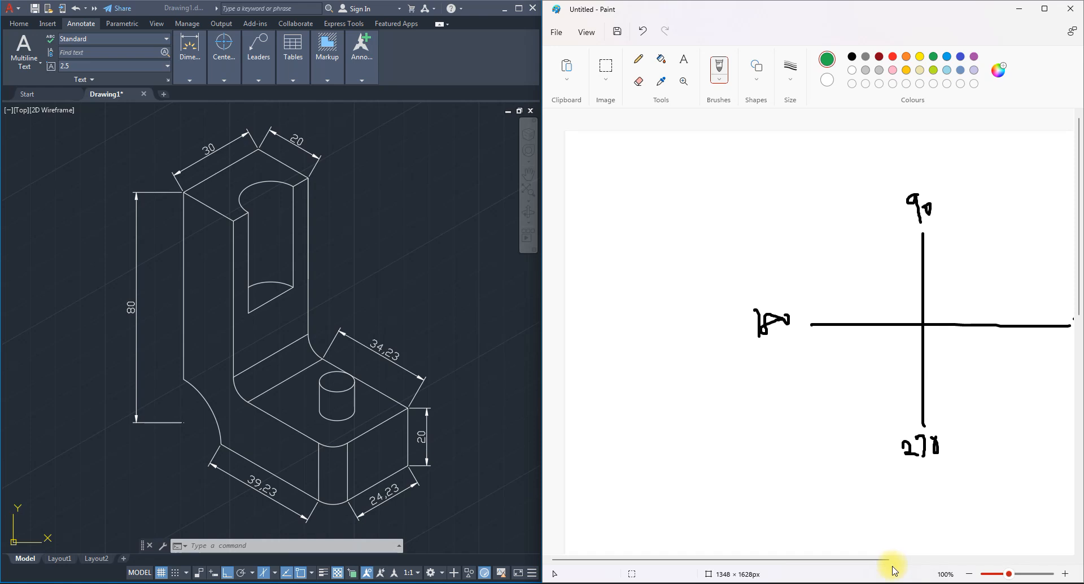
drag(882, 566, 1057, 561)
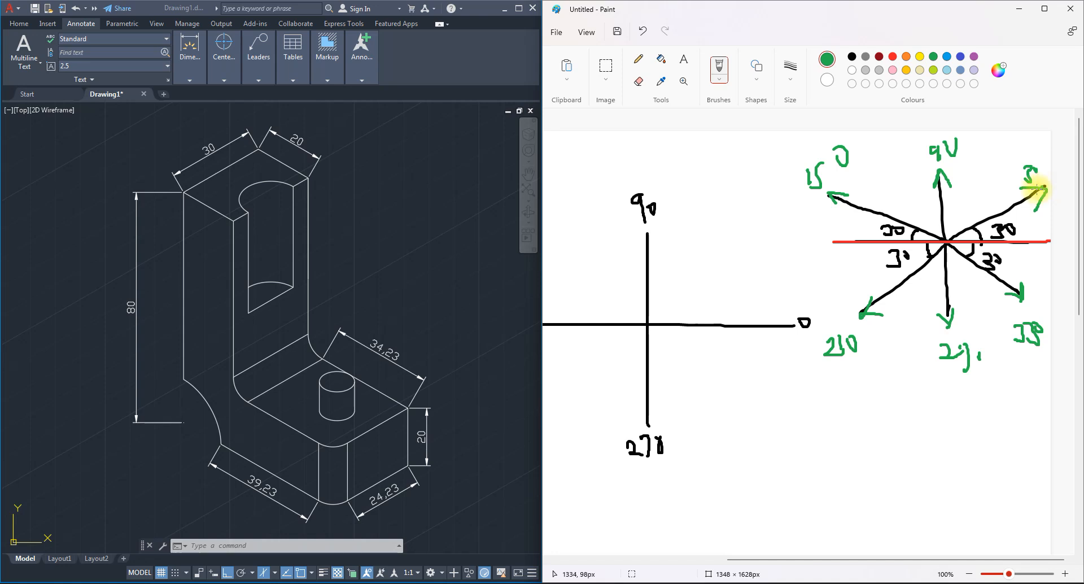
Try an obliquing angle of 30 on the 34,23 dimension above the bracket's base, and undo it.
click(374, 311)
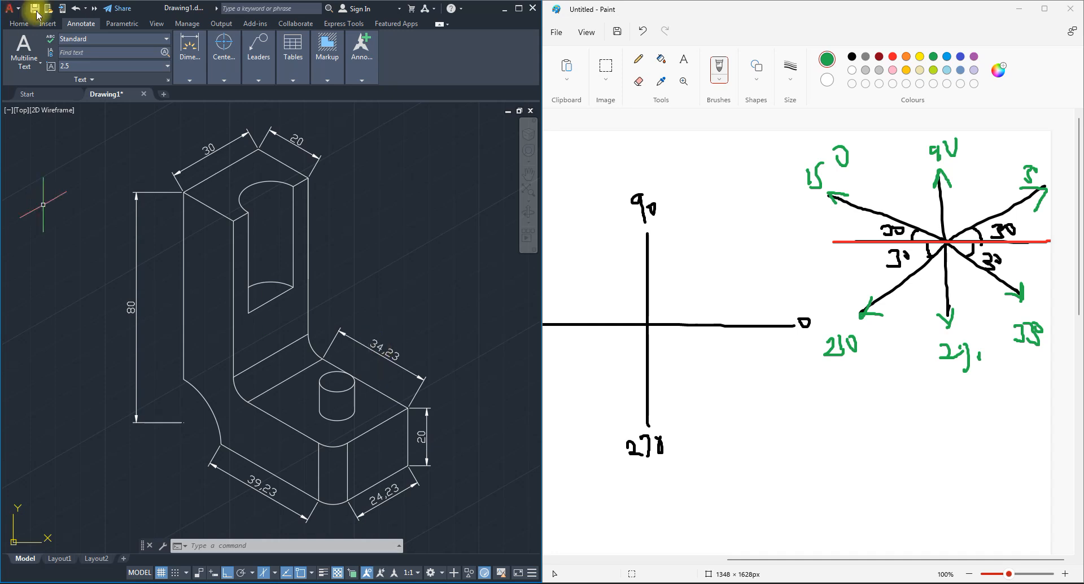
mouse_move(188, 86)
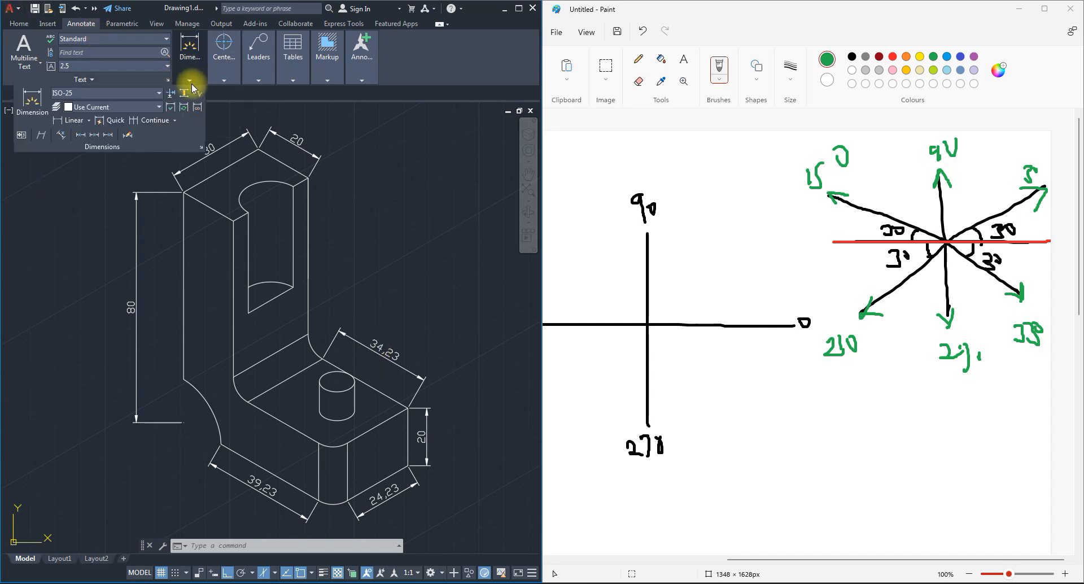
click(43, 137)
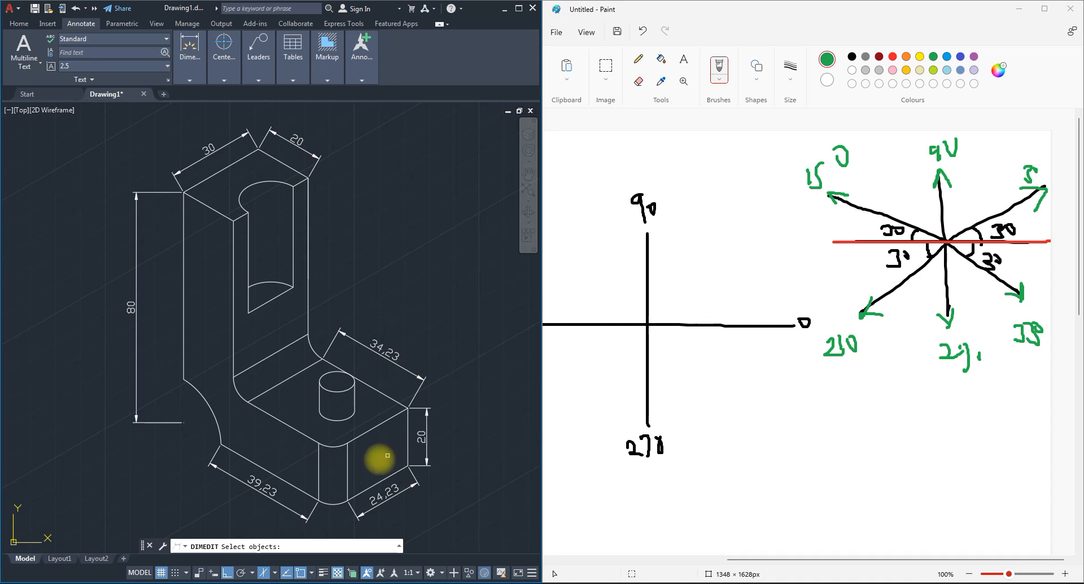
click(400, 366)
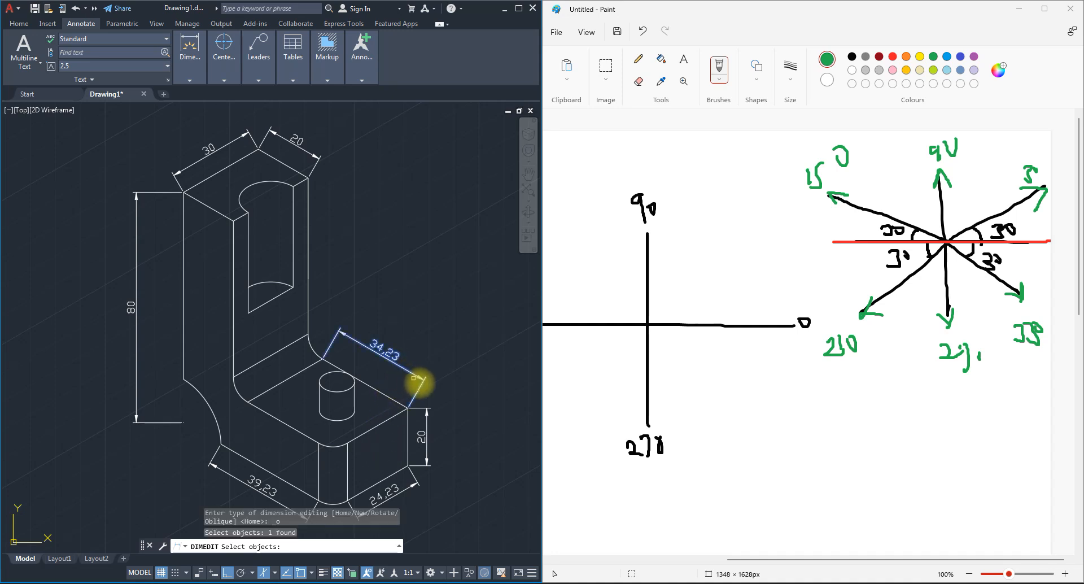
key(Return)
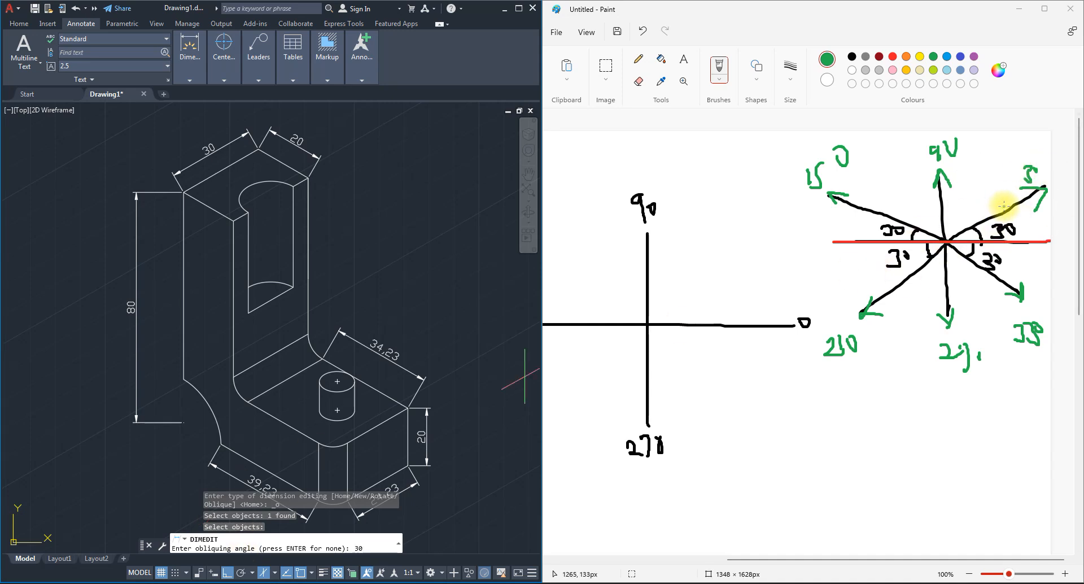
key(ctrl)
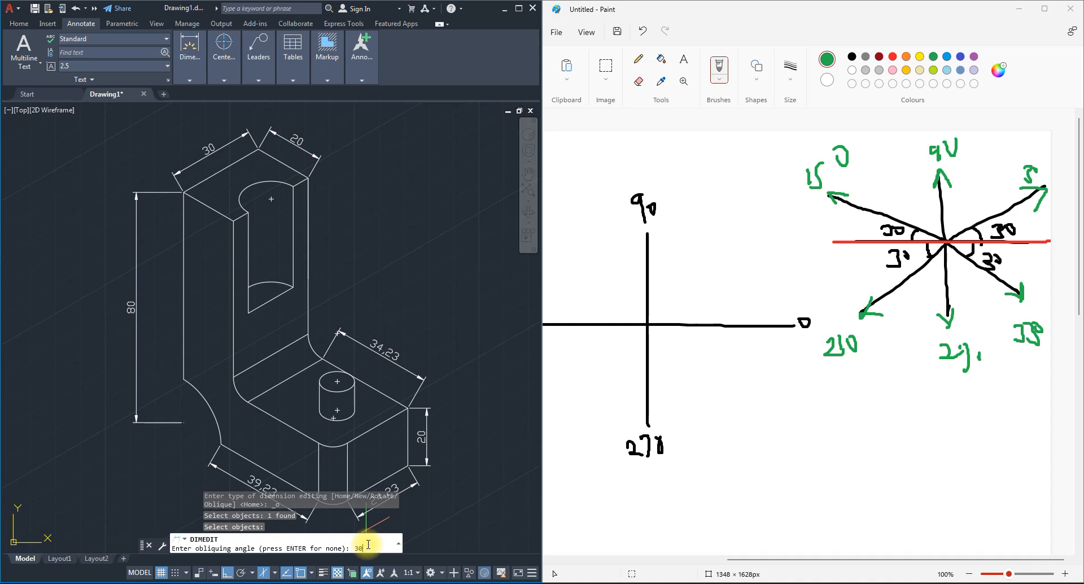
key(Return)
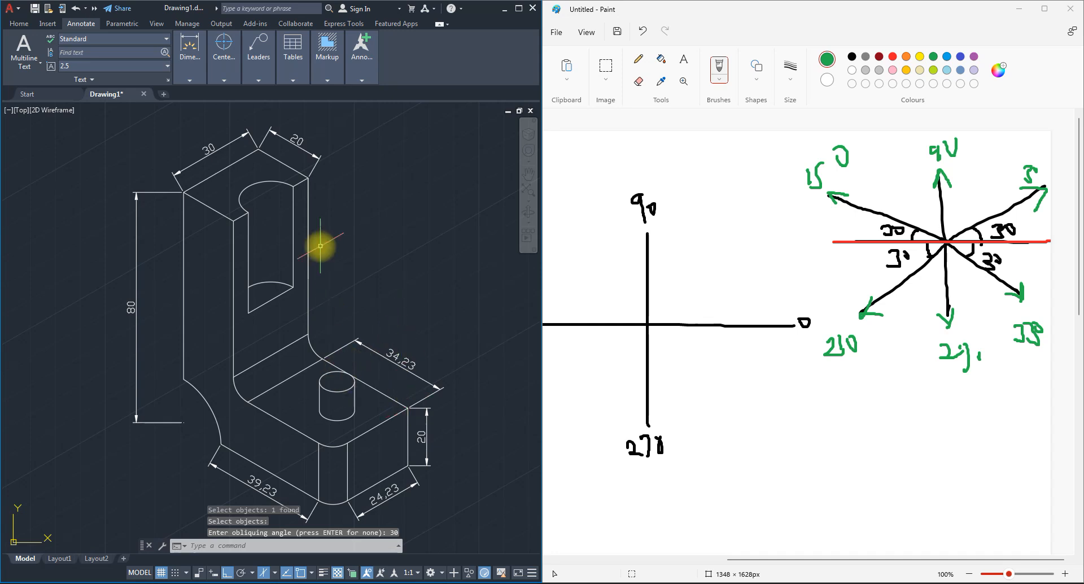
key(ctrl+z)
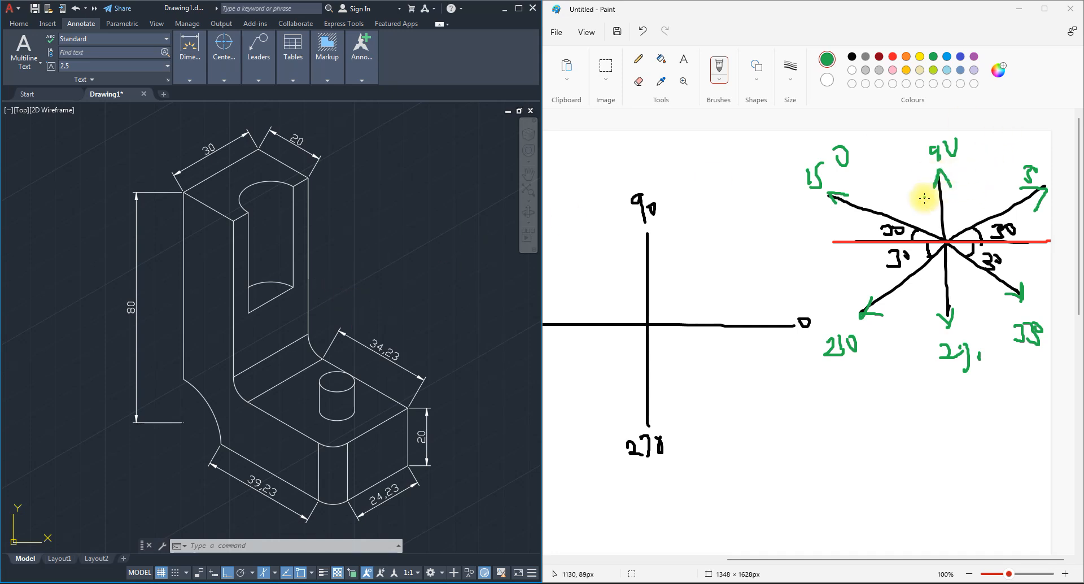
Close the zero of the green 90 label above the upward axis in the Paint sketch.
drag(945, 142, 959, 141)
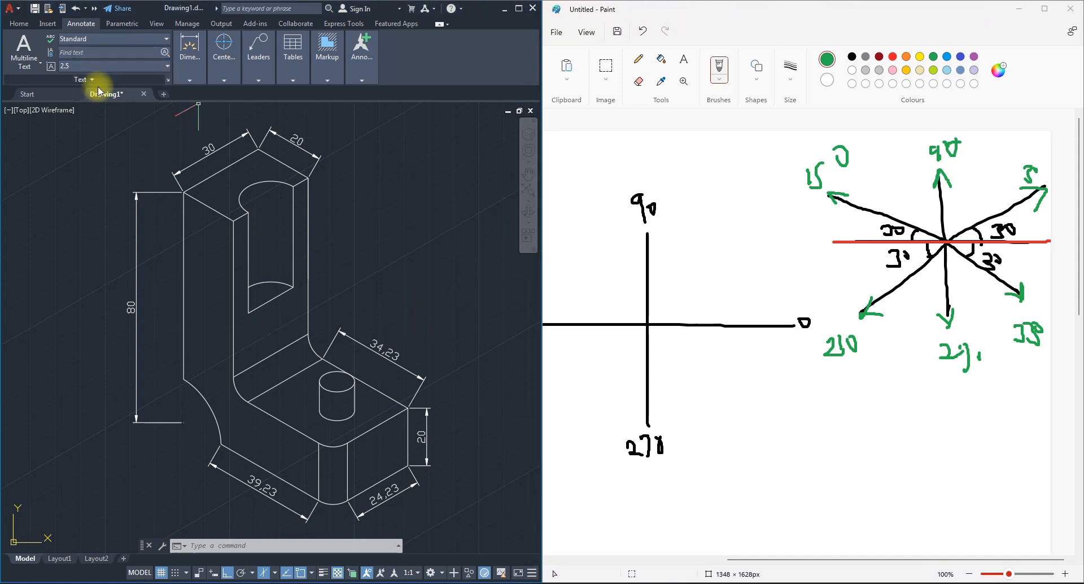
Try an obliquing angle of 90 on the 34,23 dimension above the bracket's base.
click(190, 79)
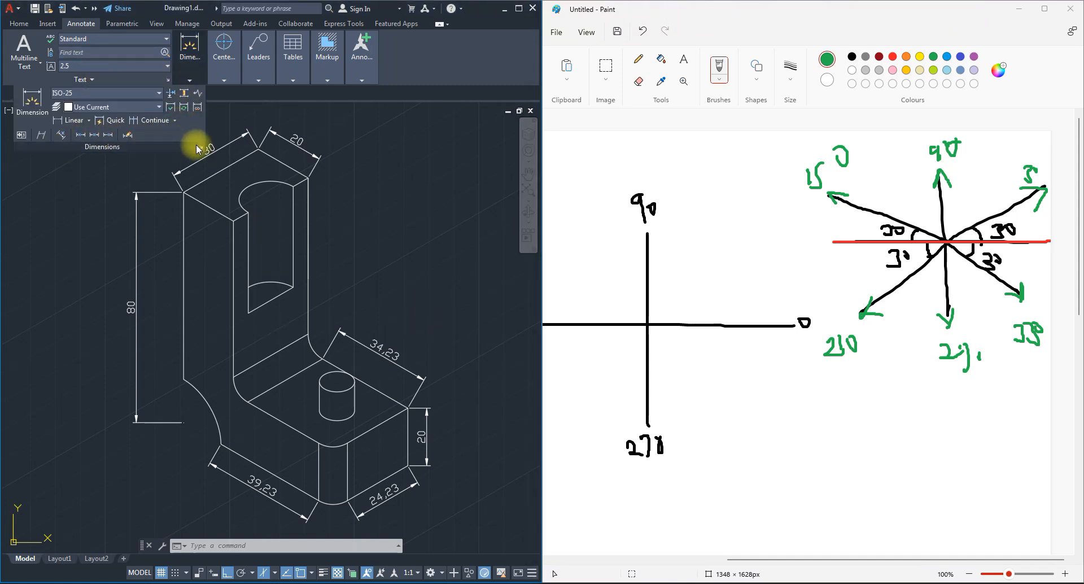
click(43, 136)
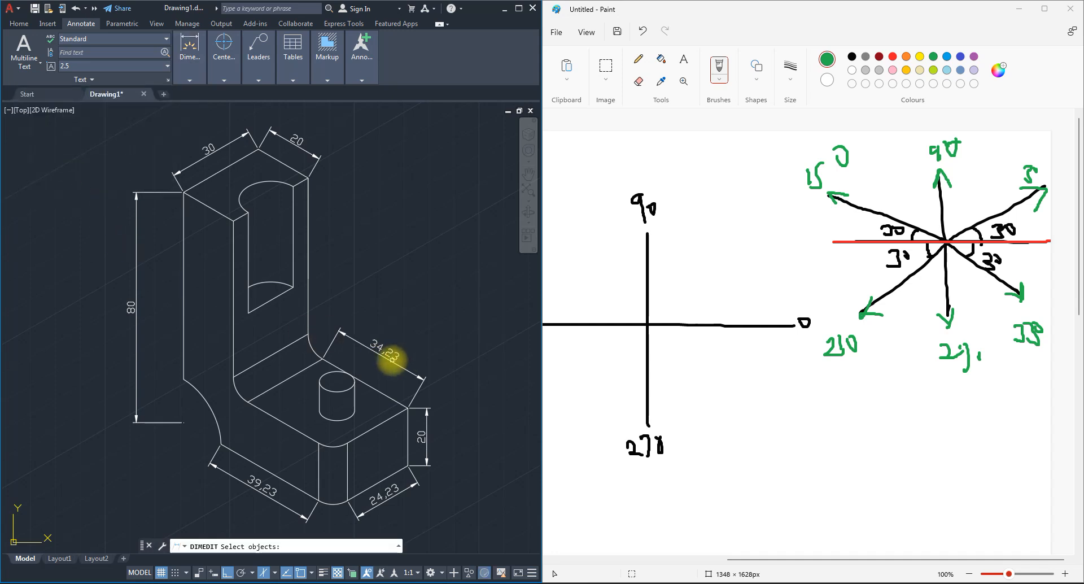
click(391, 359)
key(Return)
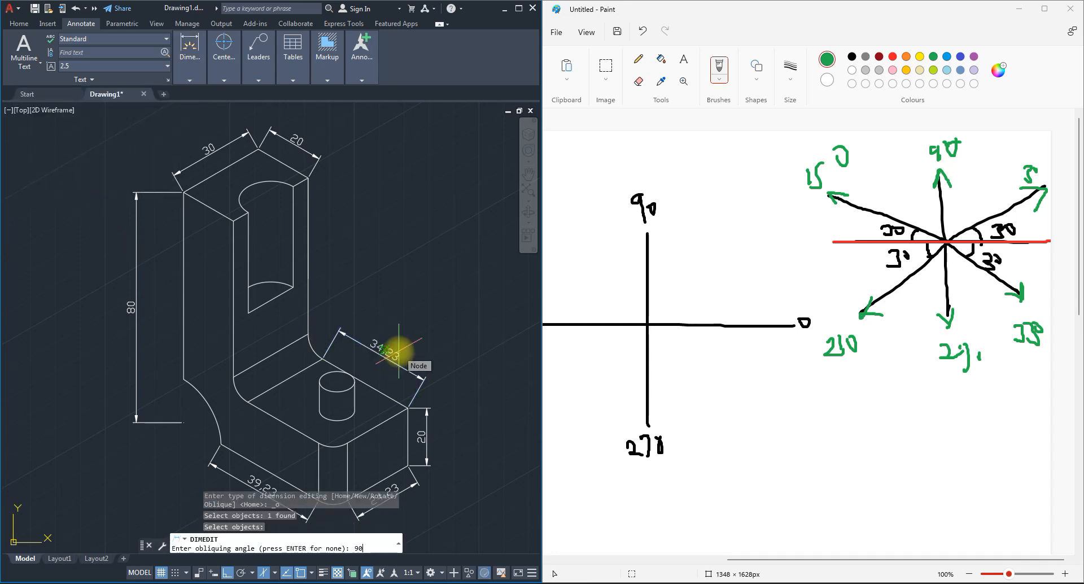
key(Return)
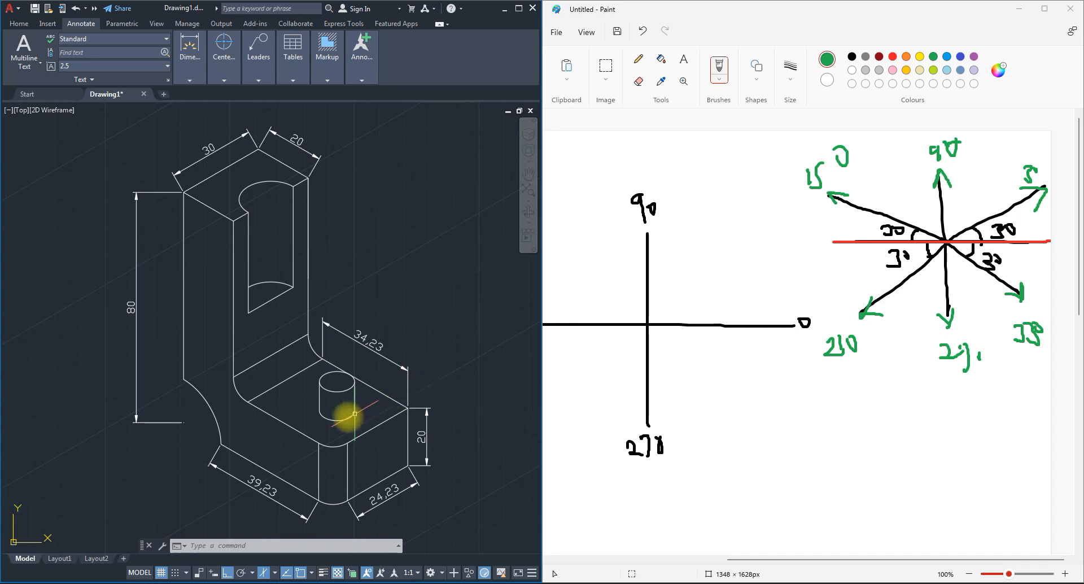
click(429, 355)
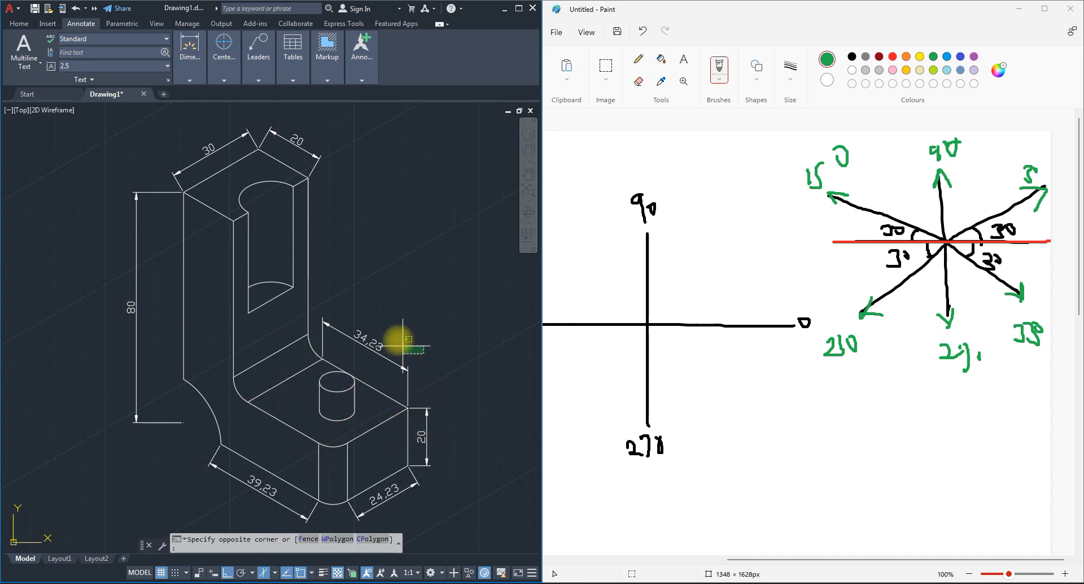
click(398, 312)
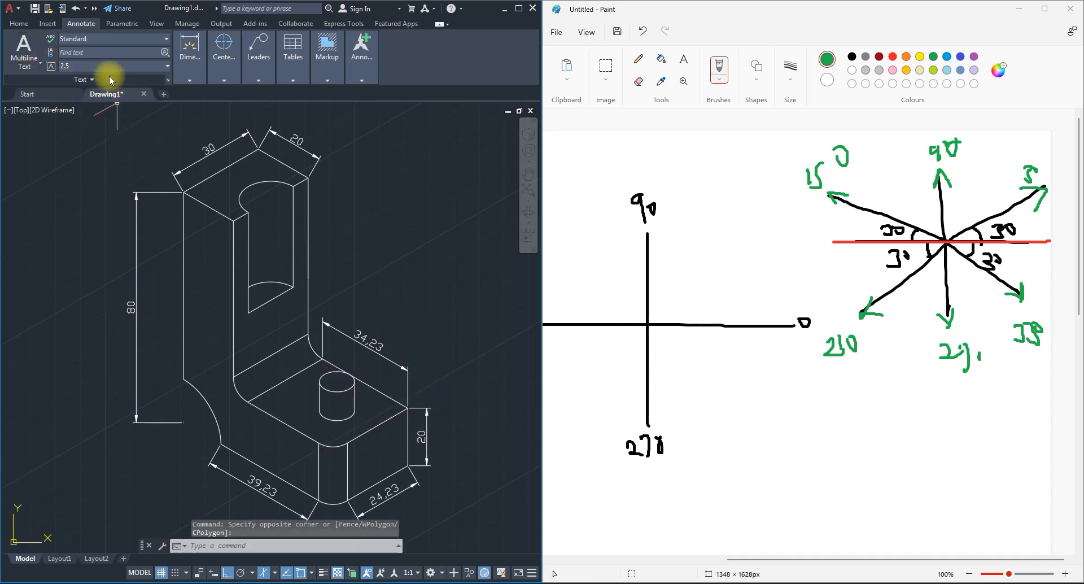
Set the obliquing angle of the 34,23 dimension above the bracket's base to 210.
click(189, 80)
click(41, 134)
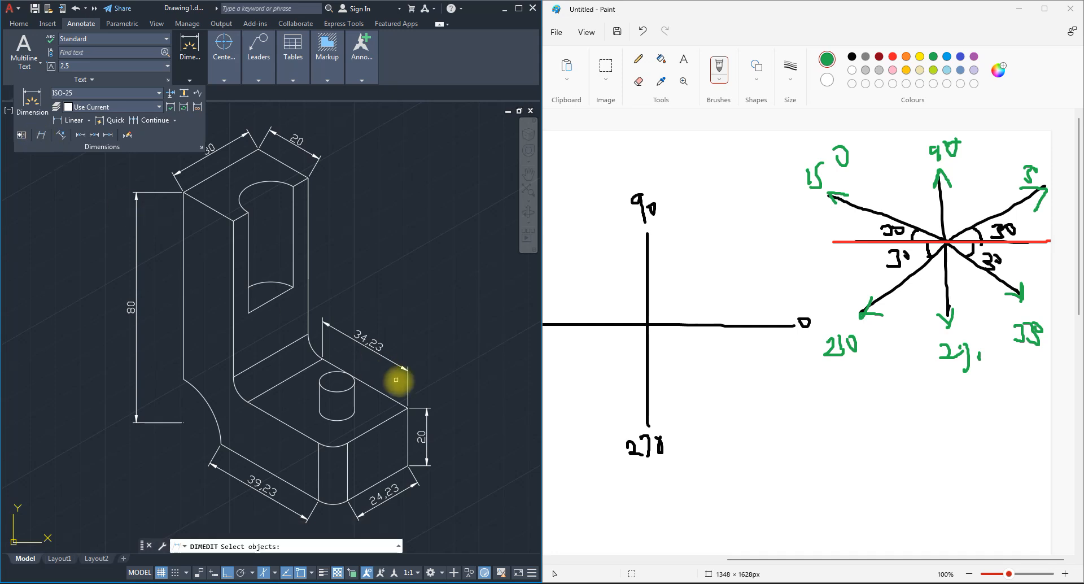
click(399, 367)
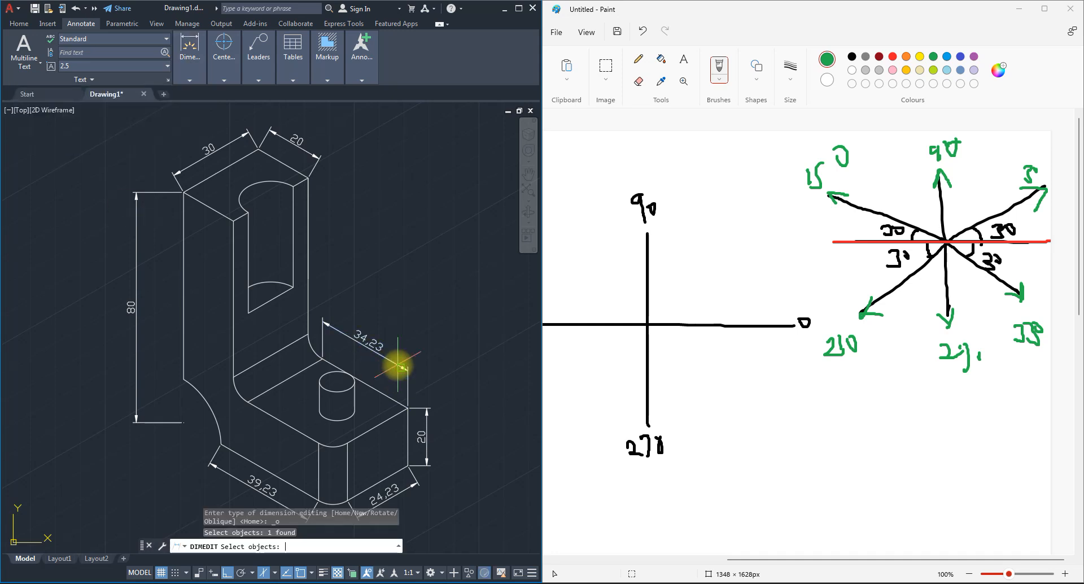
key(Return)
text(210)
key(Return)
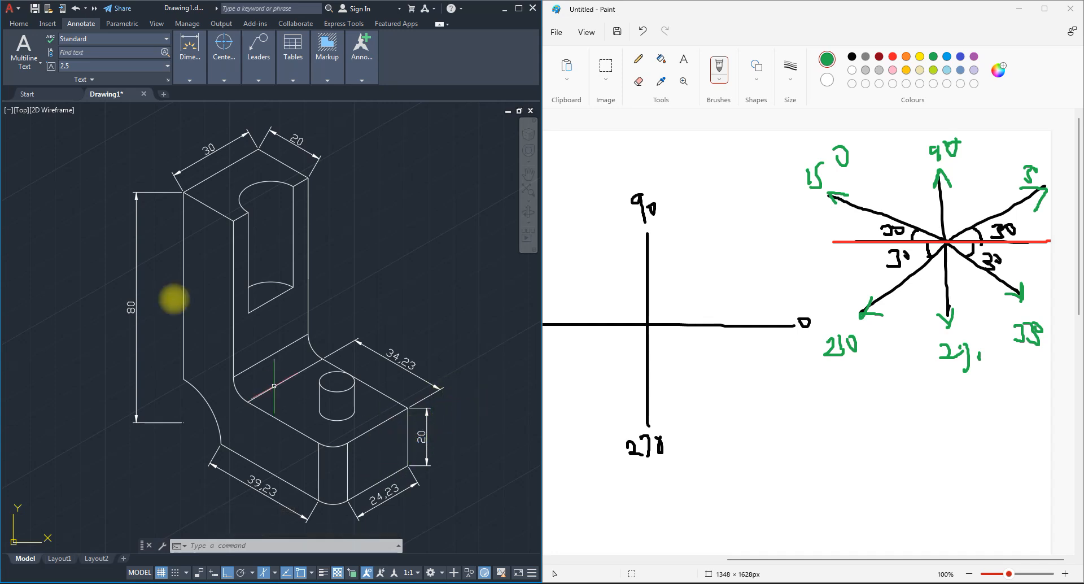
Apply an obliquing angle of 30 to the vertical 20 dimension beside the bracket's base.
click(186, 71)
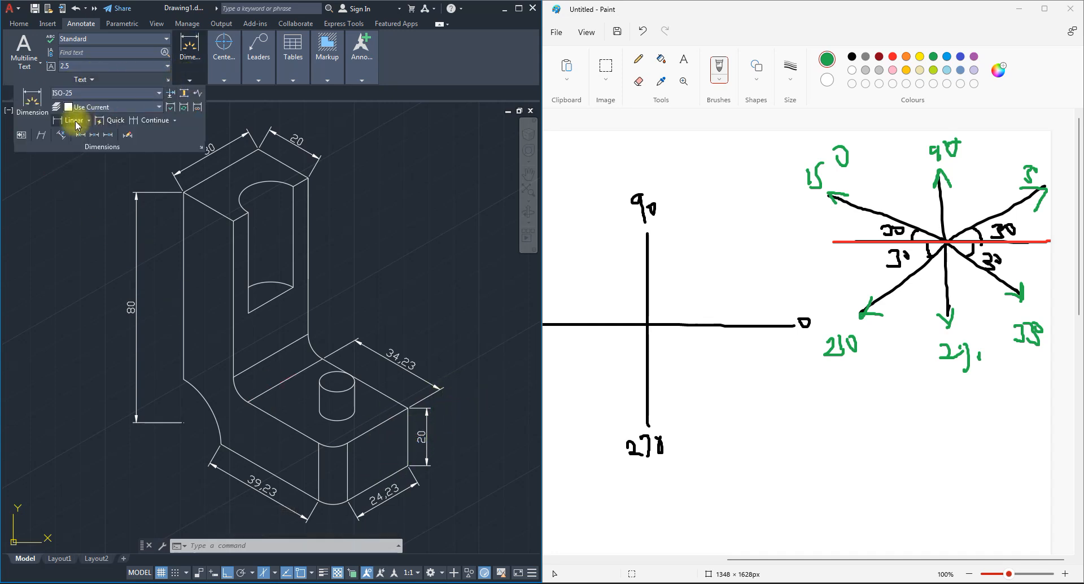
click(40, 134)
click(423, 438)
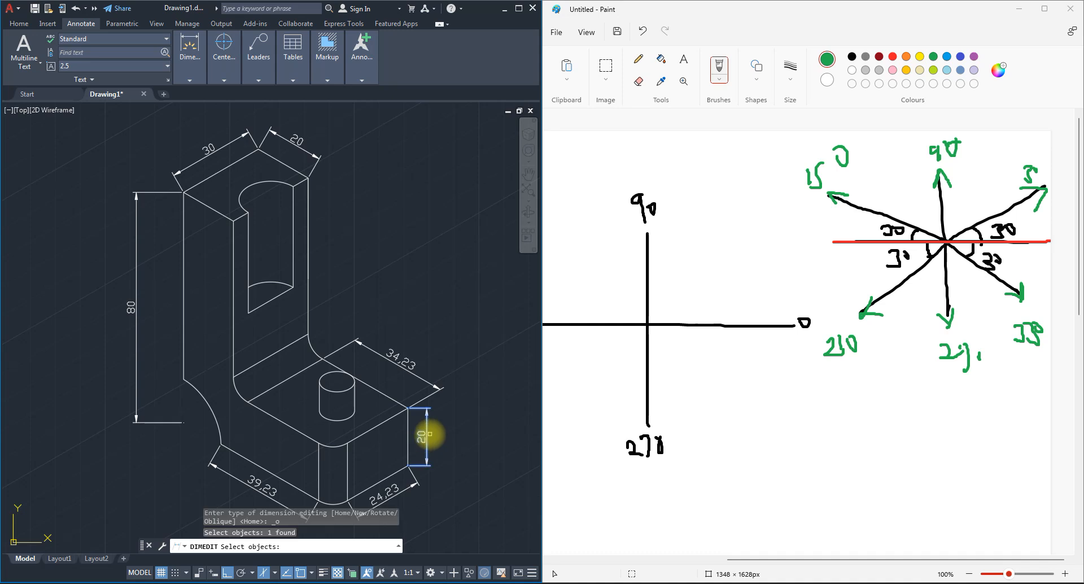
key(Return)
text(30)
key(Return)
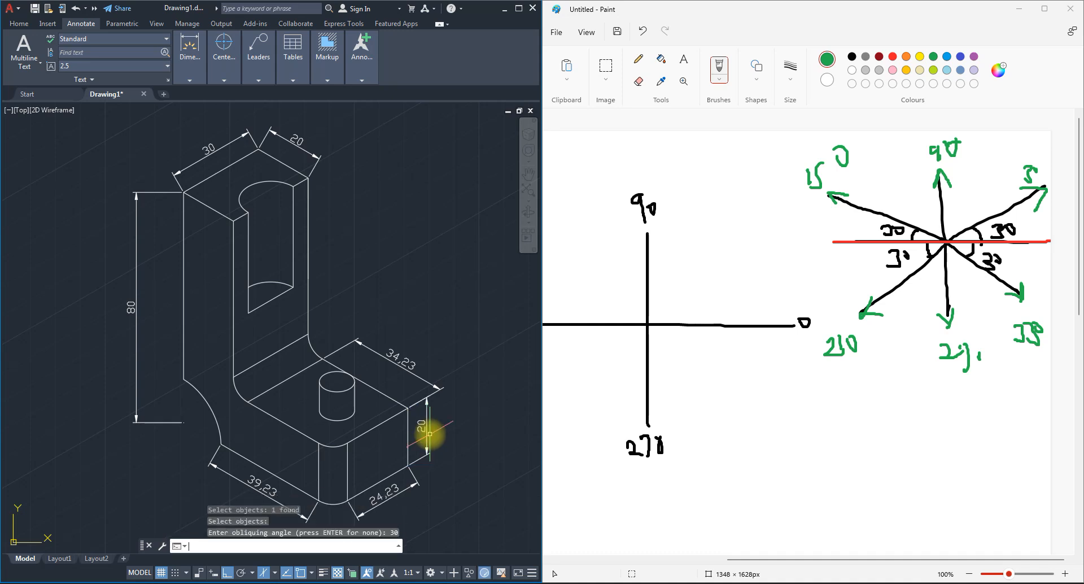
Apply an obliquing angle of 270 to the 24,23 dimension below the base's front edge.
scroll(315, 460, down, 4)
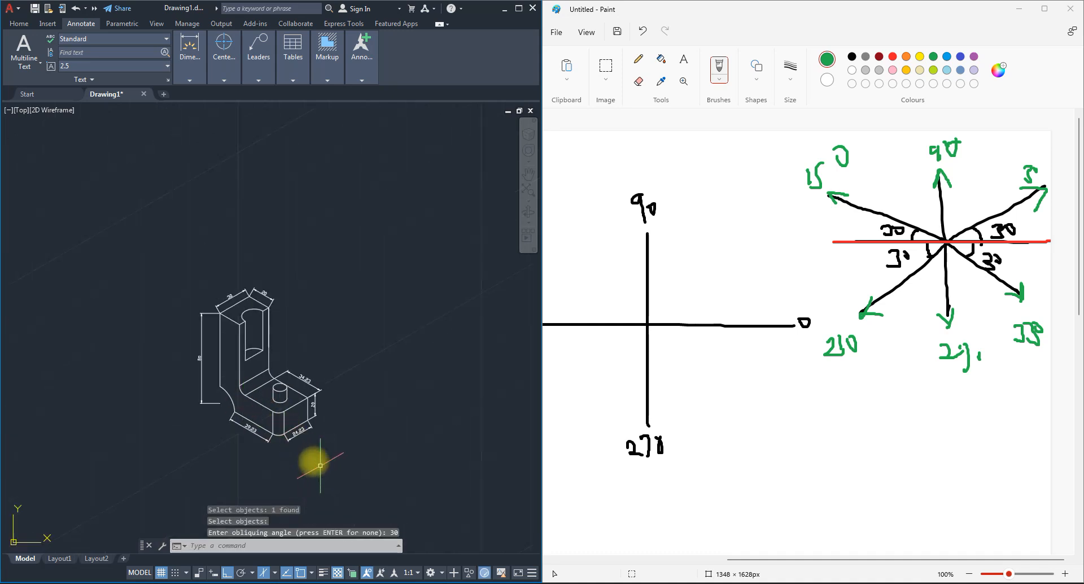
scroll(297, 430, up, 6)
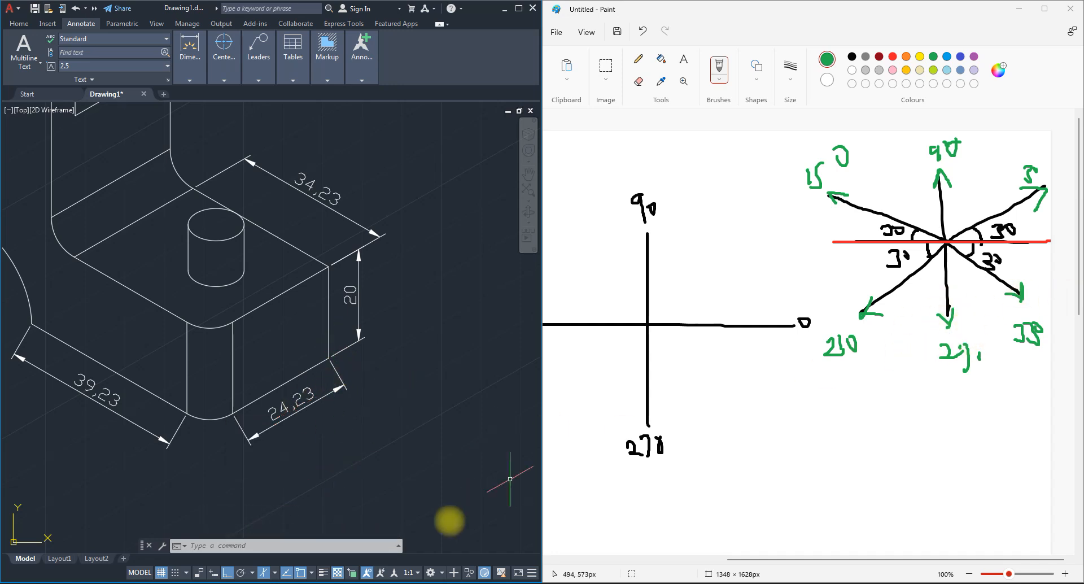
click(188, 75)
click(64, 137)
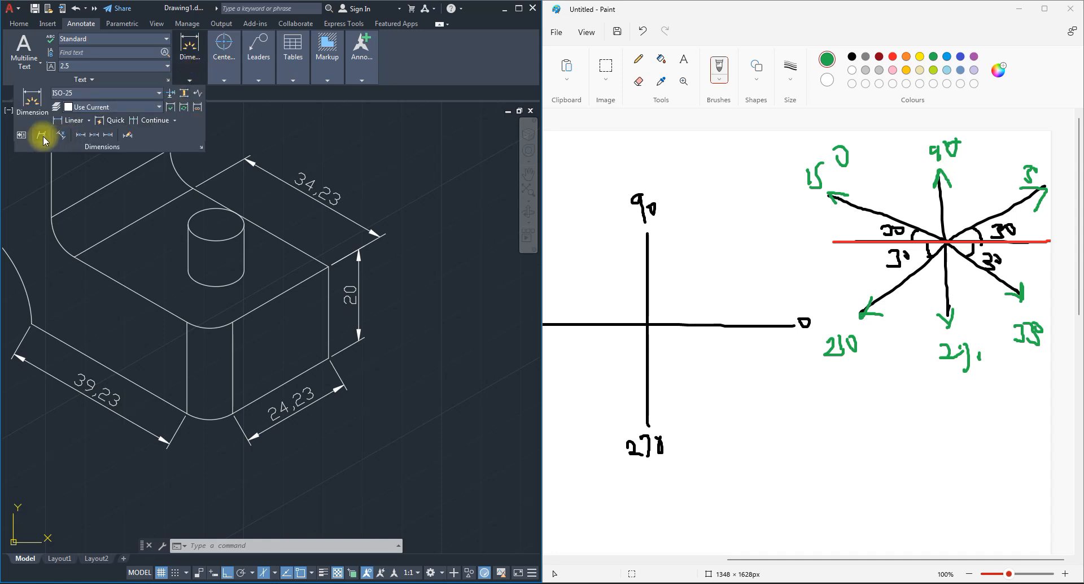
click(295, 411)
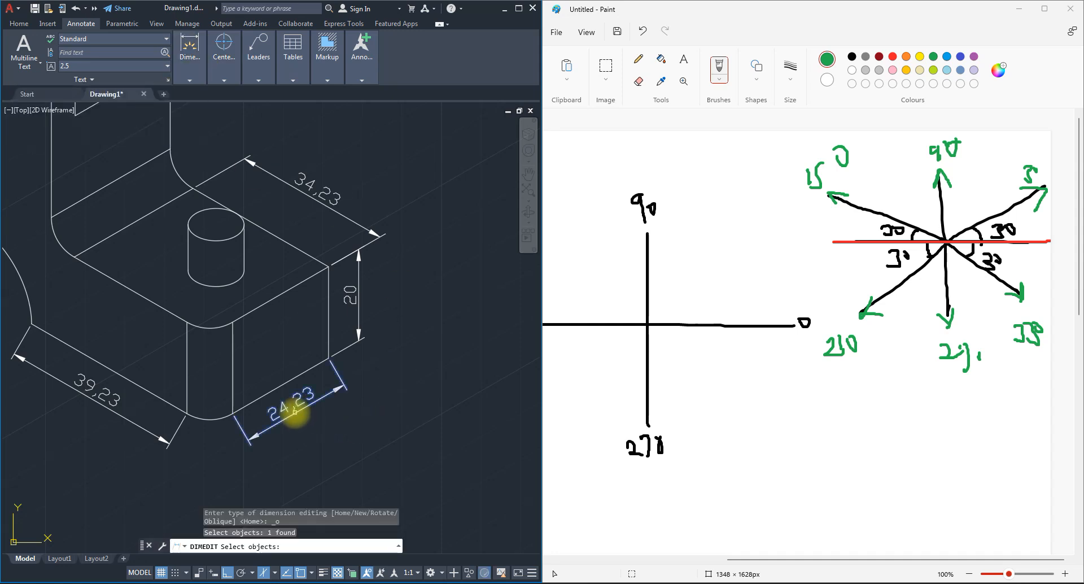
key(Return)
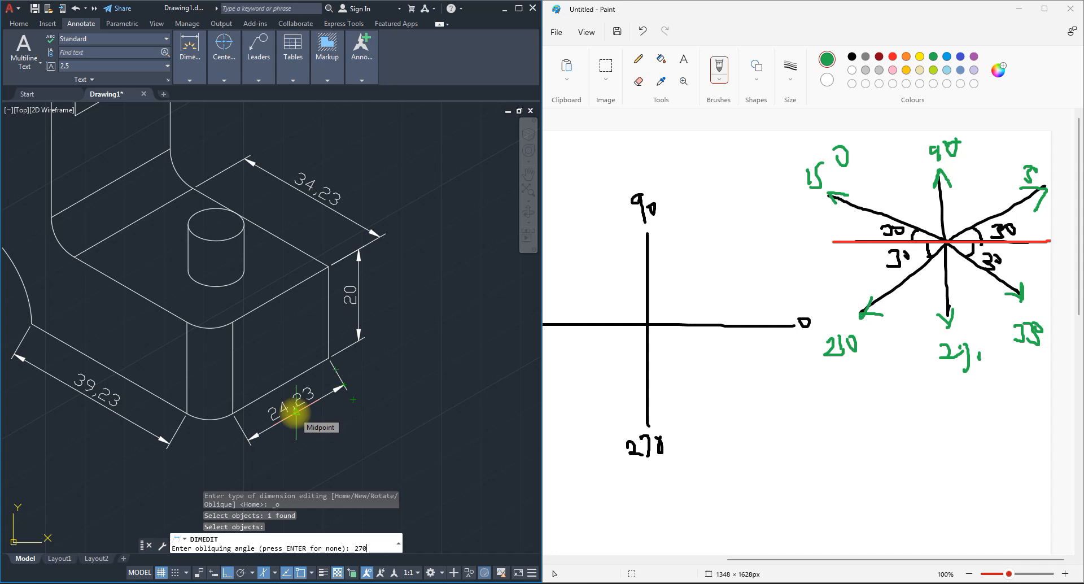
key(Return)
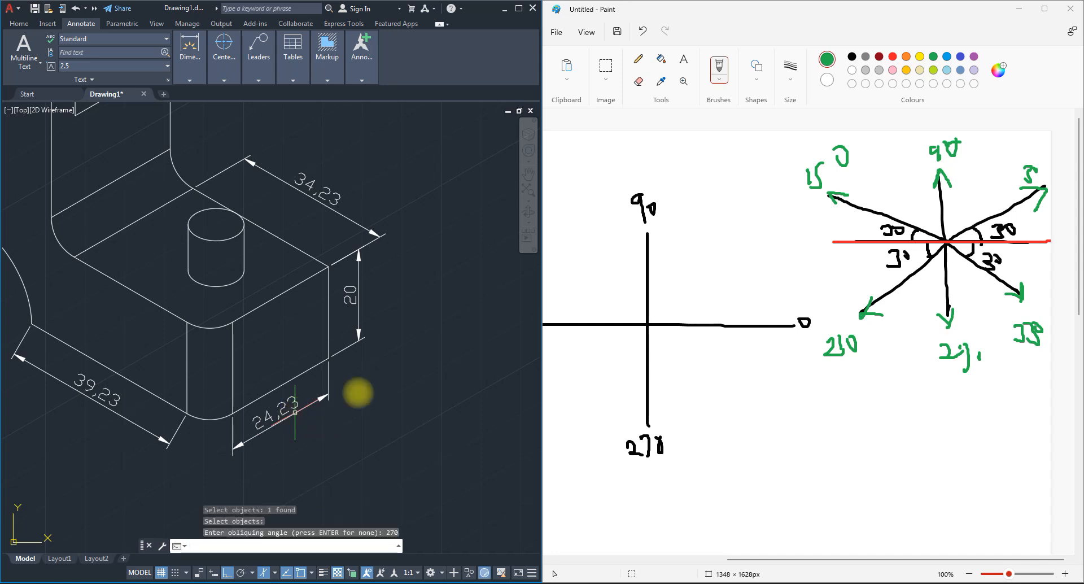
scroll(263, 355, down, 3)
scroll(237, 379, up, 4)
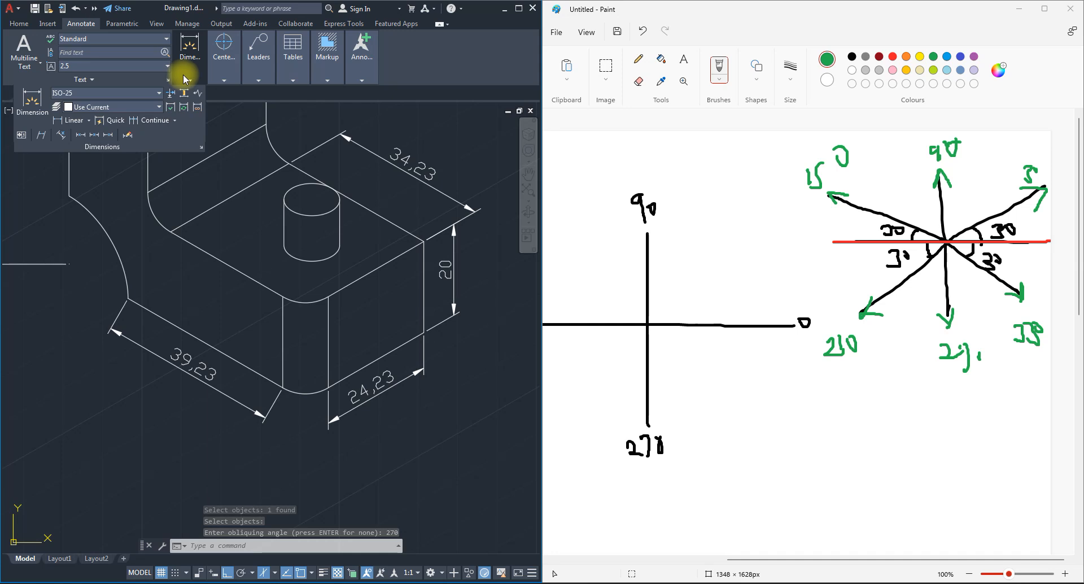
key(Return)
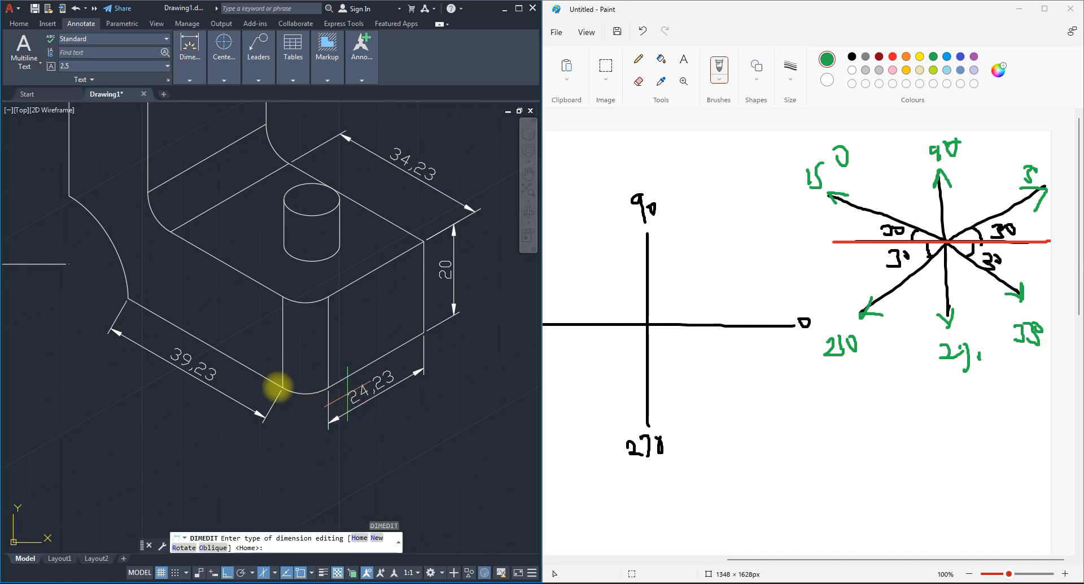
key(Escape)
key(Escape)
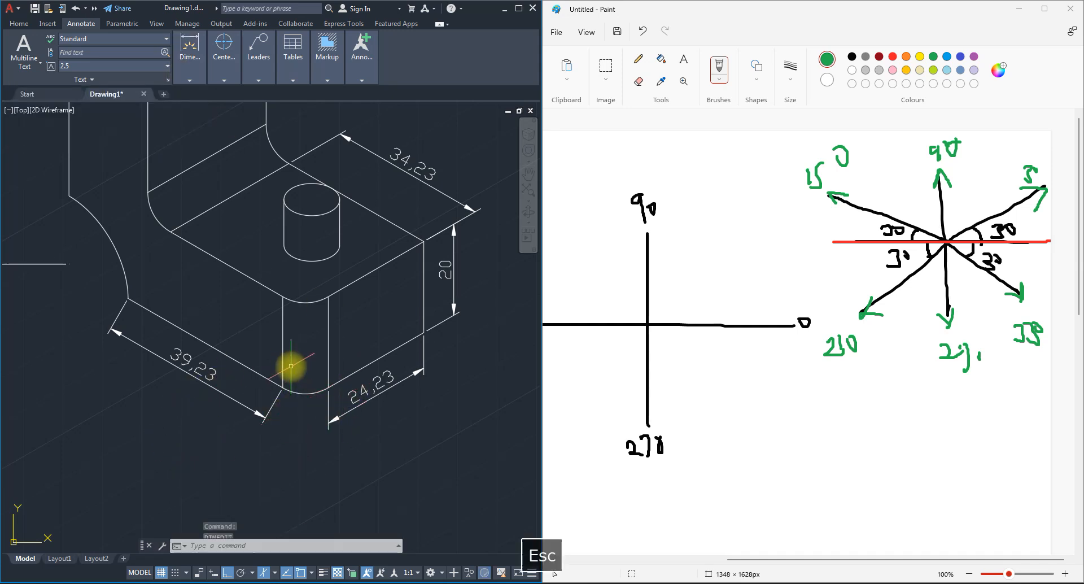
Apply an obliquing angle of 270 to the 39,23 dimension along the base's long lower edge.
mouse_move(194, 66)
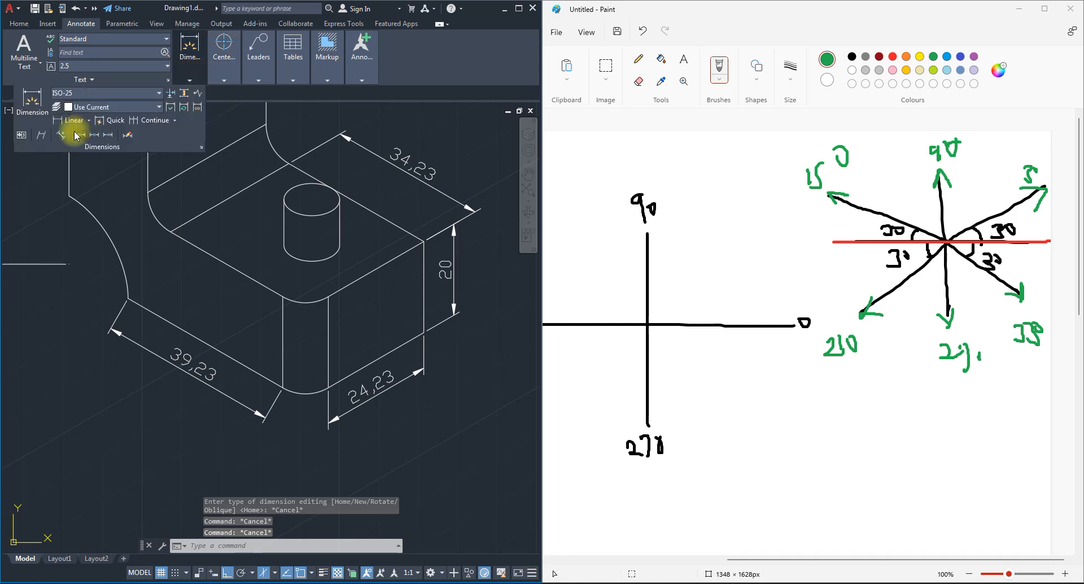
click(41, 134)
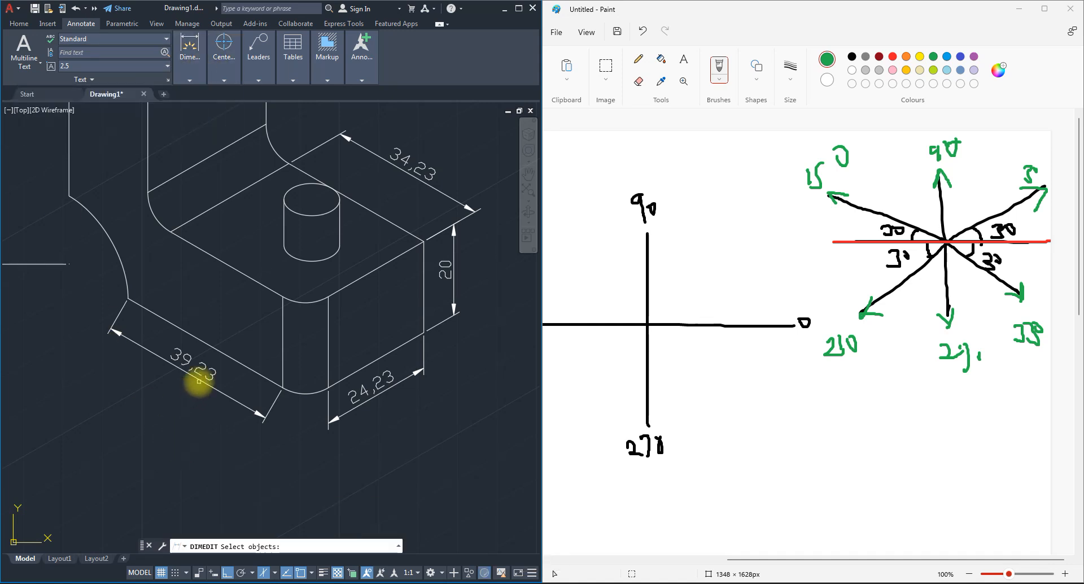
click(199, 381)
key(Return)
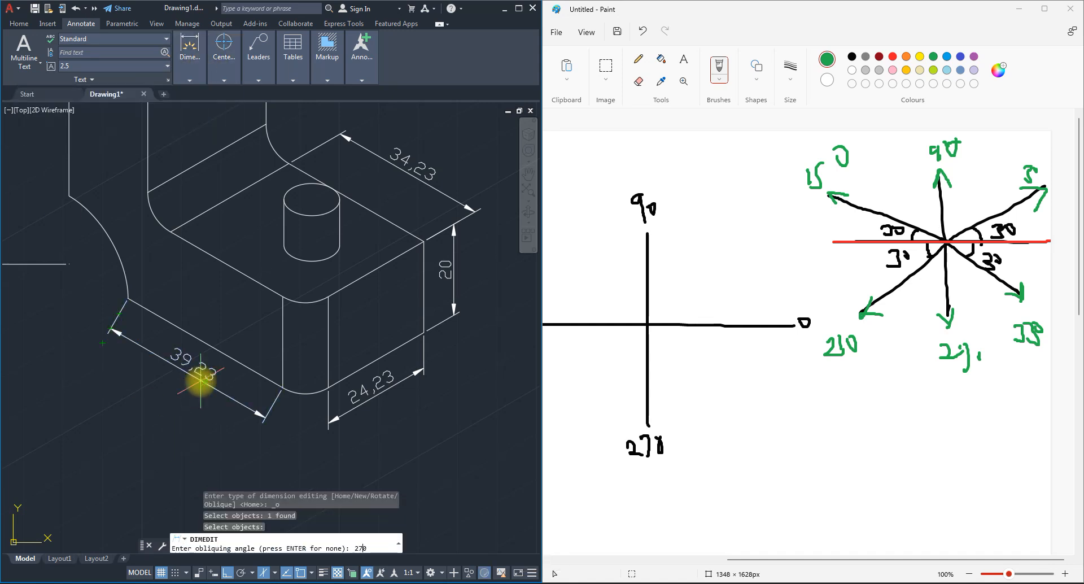
text(270)
key(Return)
Apply an obliquing angle of 150 to the 80 height dimension beside the bracket's upright.
scroll(235, 351, down, 4)
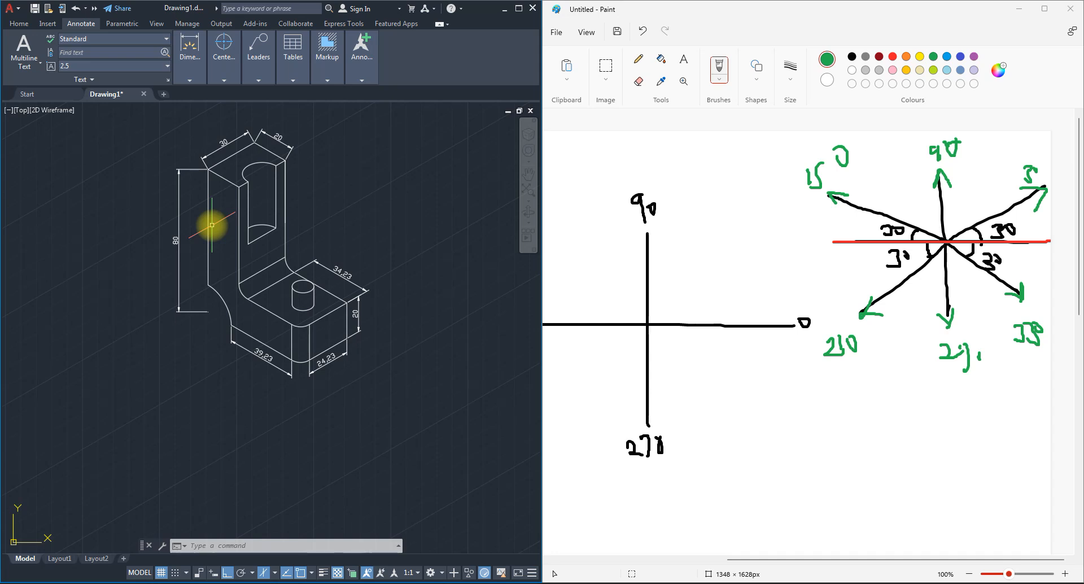
click(189, 79)
click(39, 135)
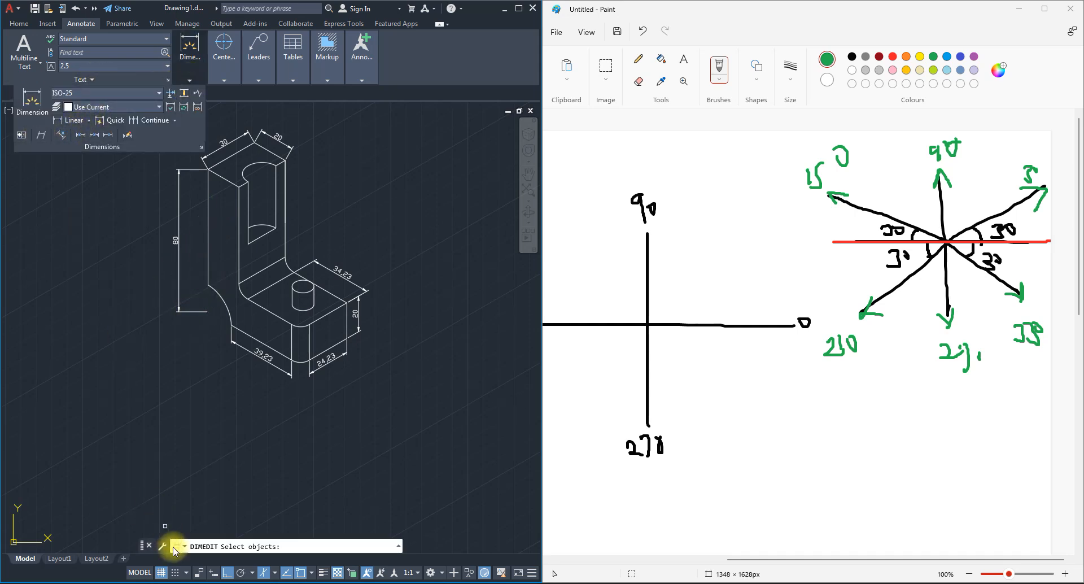
click(177, 280)
key(Return)
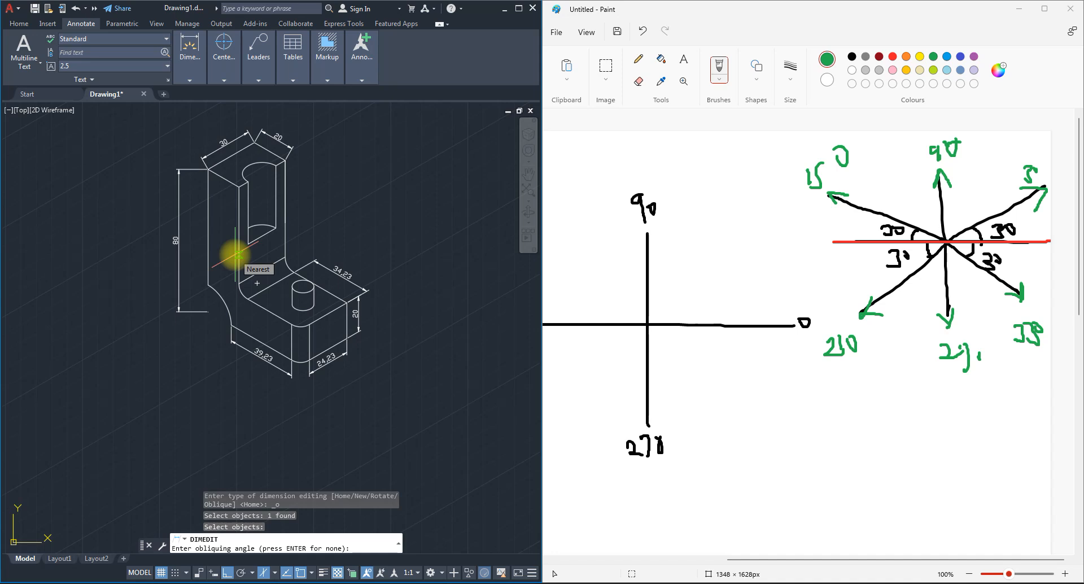
key(Return)
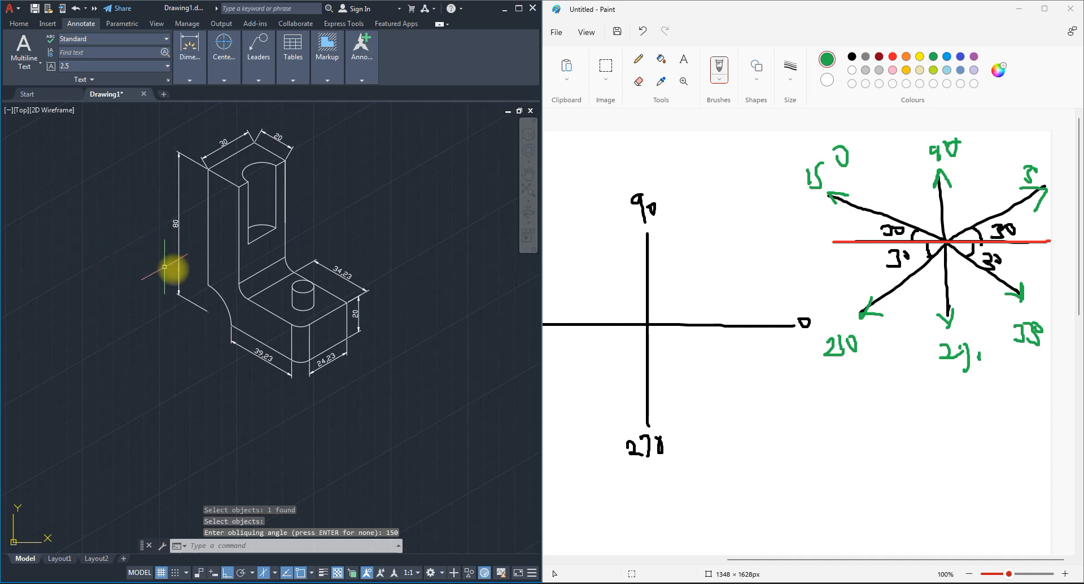
Apply an obliquing angle of 150 to the 30 dimension along the upright's top edge.
scroll(180, 248, down, 5)
scroll(192, 226, up, 7)
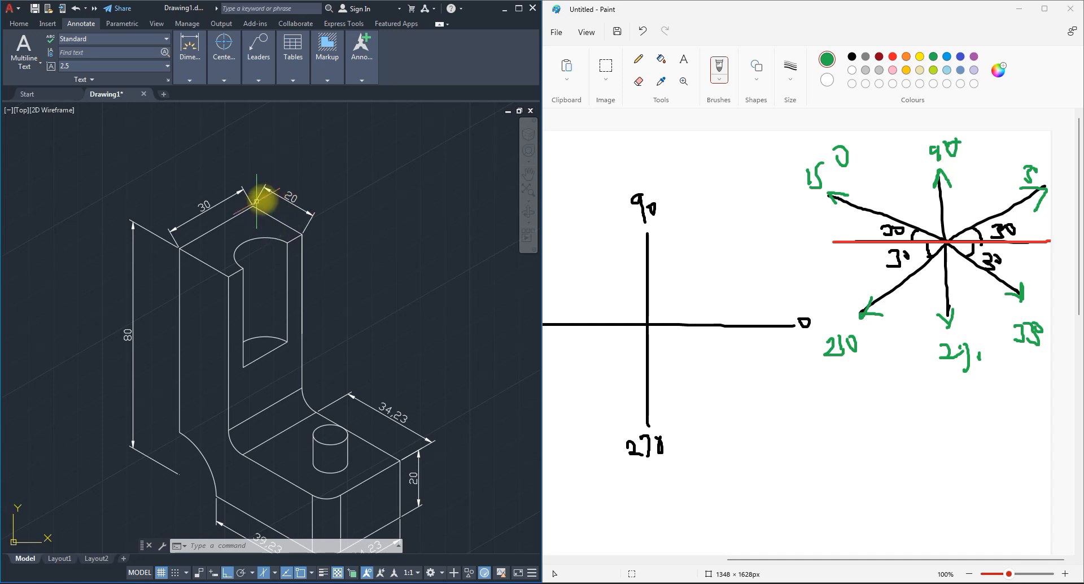
click(189, 80)
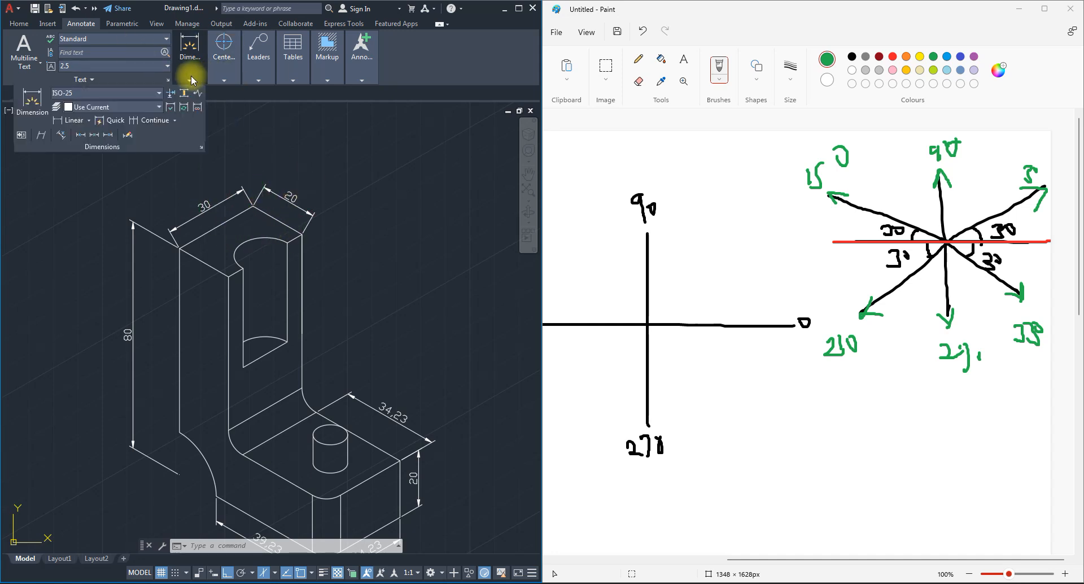
click(60, 134)
click(182, 217)
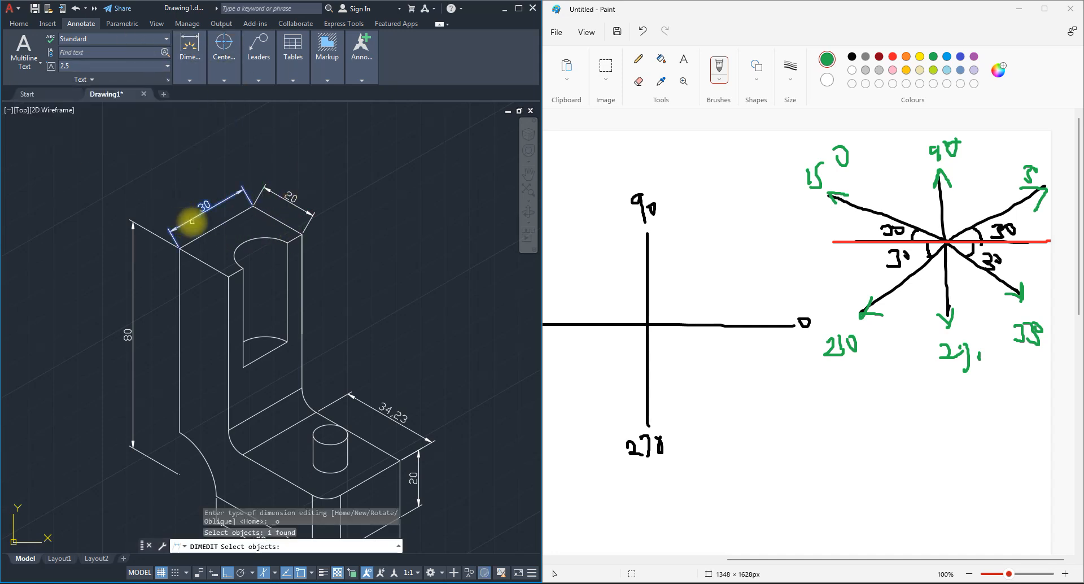
key(Return)
text(150)
key(Return)
Apply an obliquing angle of 90 to the 20 dimension along the upright's top edge.
scroll(310, 194, up, 3)
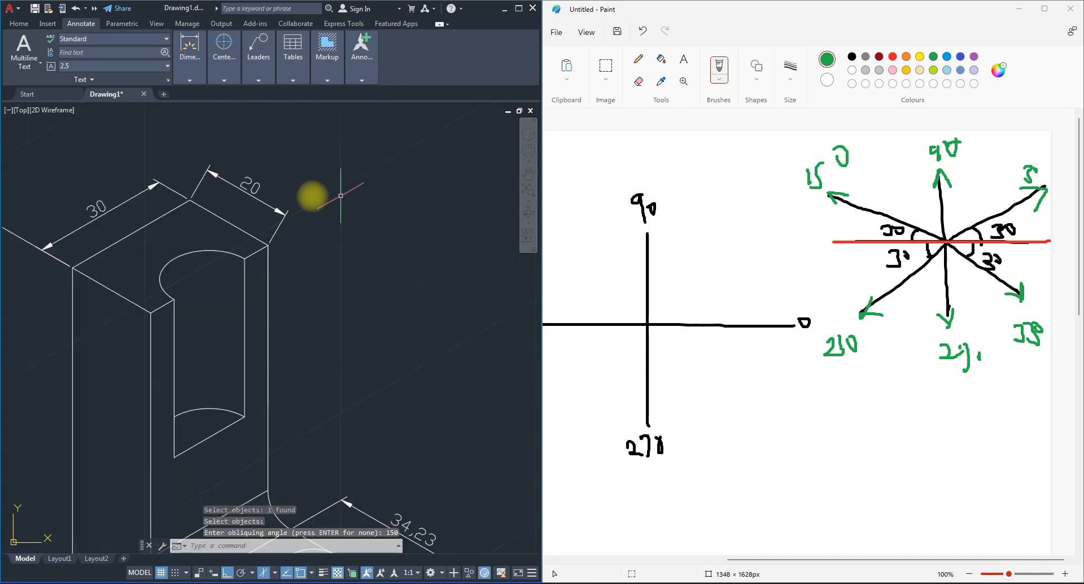
click(190, 80)
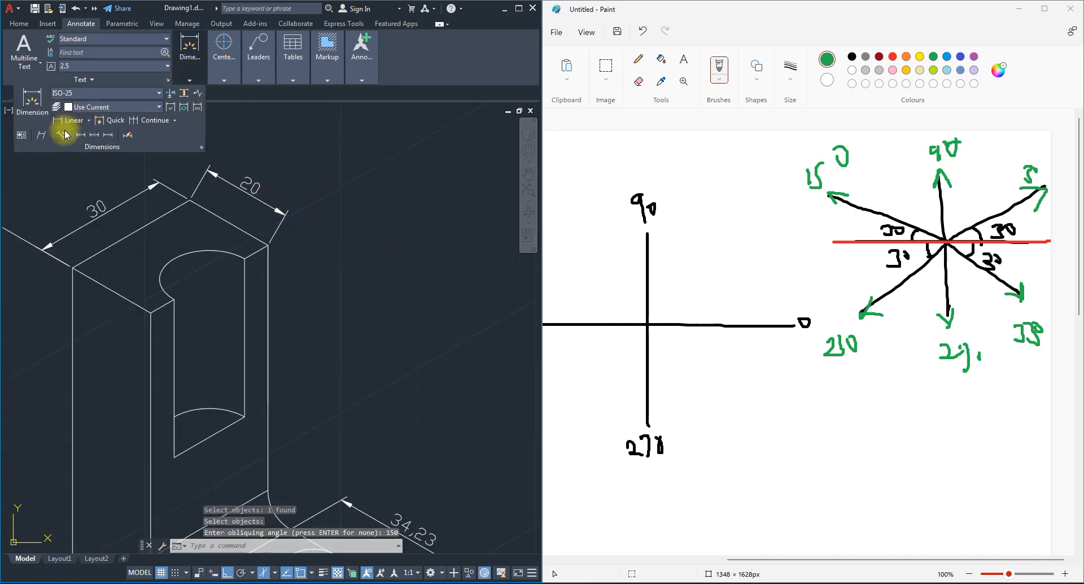
click(41, 134)
click(276, 211)
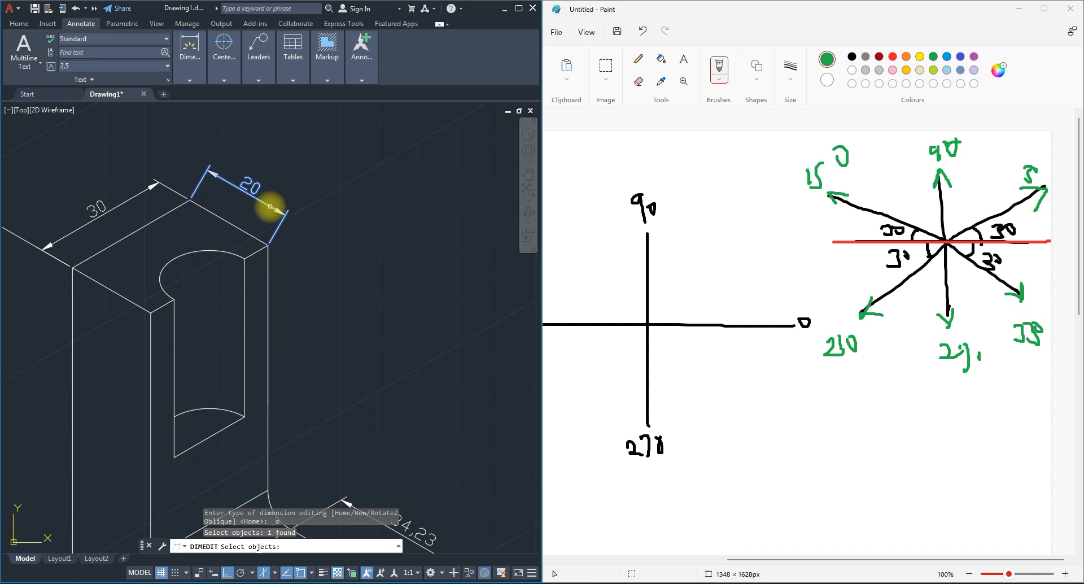
key(Return)
text(90)
key(Return)
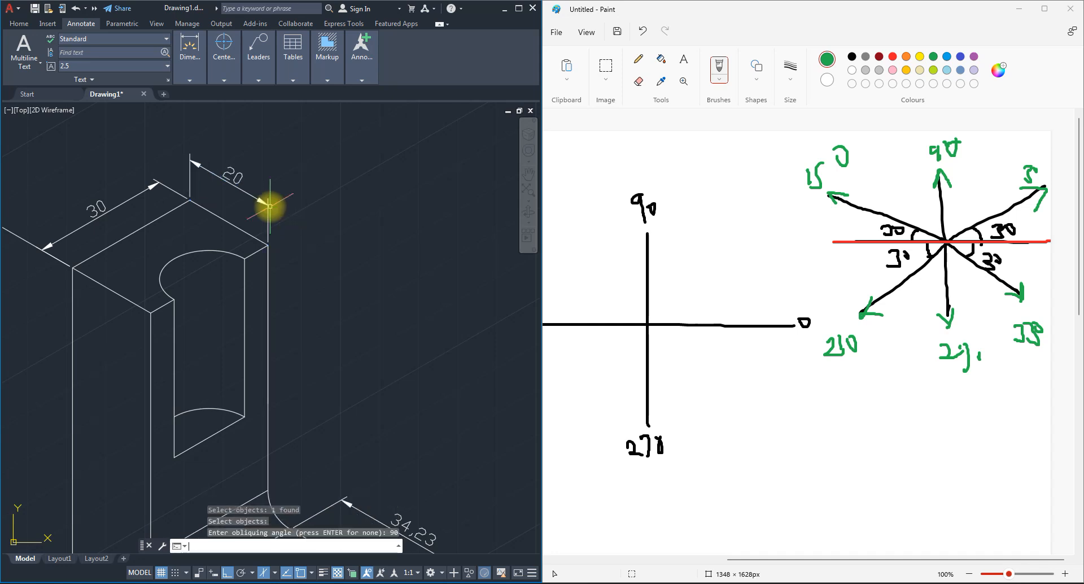
Pull the 80 height dimension line closer to the bracket's upright.
scroll(193, 226, down, 5)
scroll(213, 310, down, 2)
scroll(250, 300, up, 2)
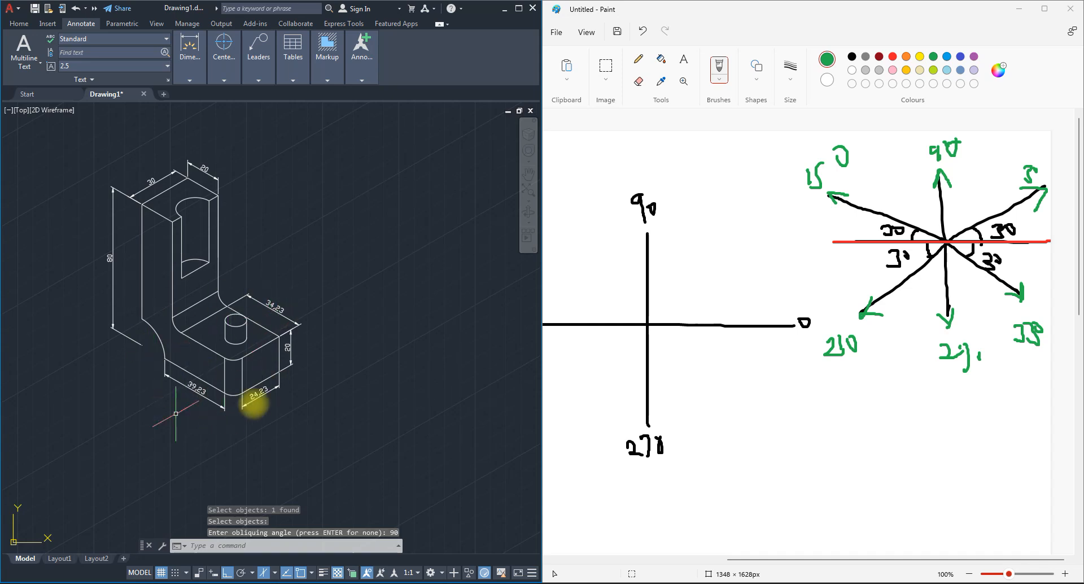
middle_drag(241, 349, 286, 385)
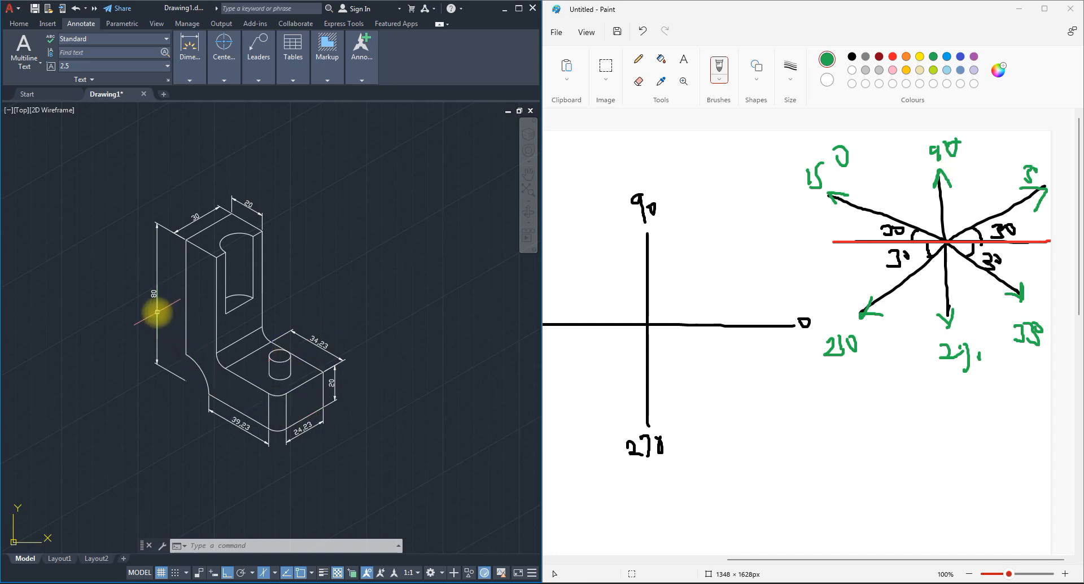
click(157, 319)
click(153, 293)
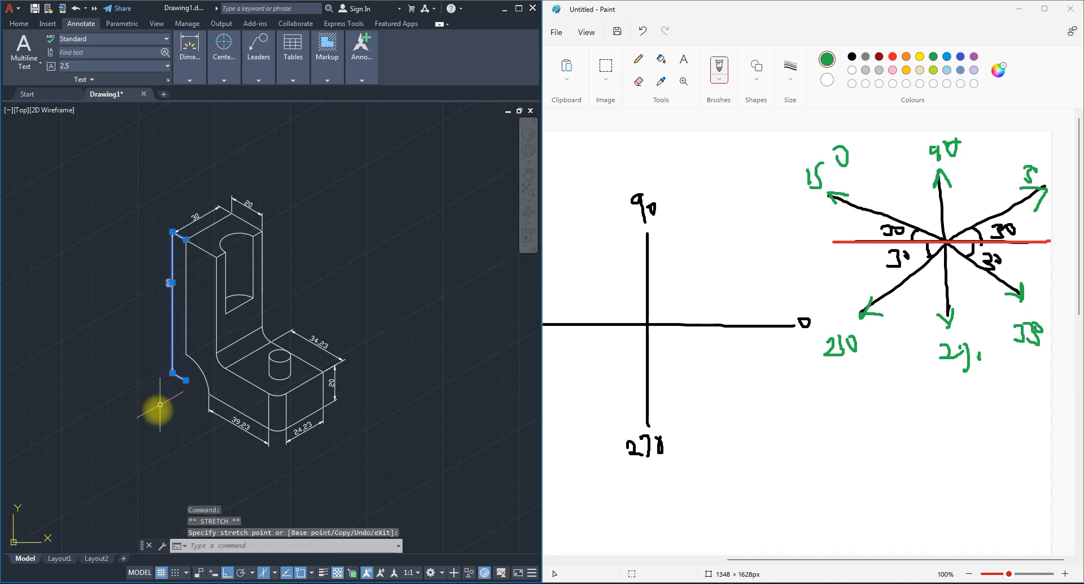
key(Escape)
scroll(201, 274, up, 4)
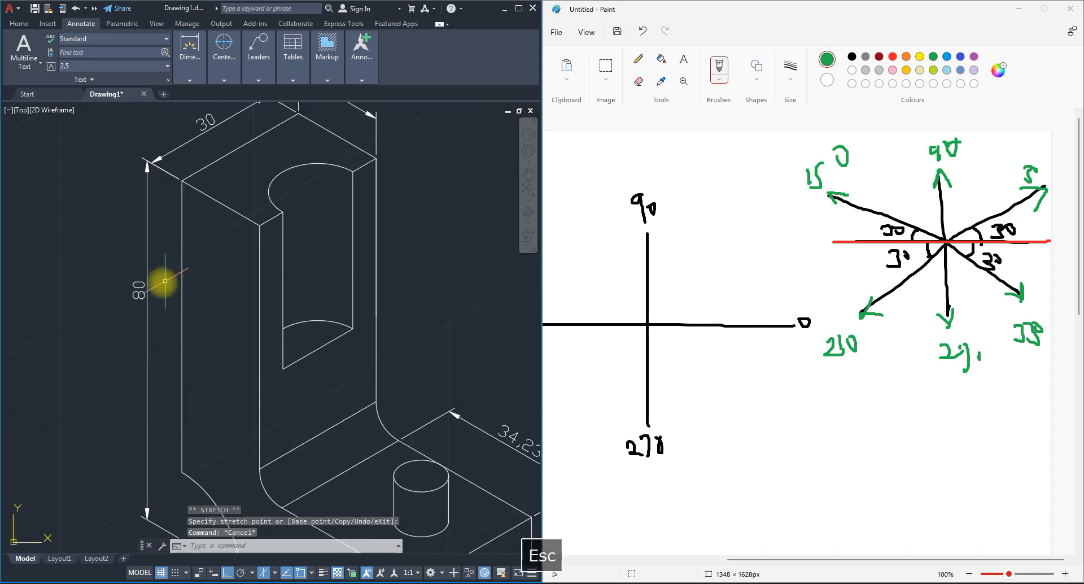
click(146, 291)
click(147, 290)
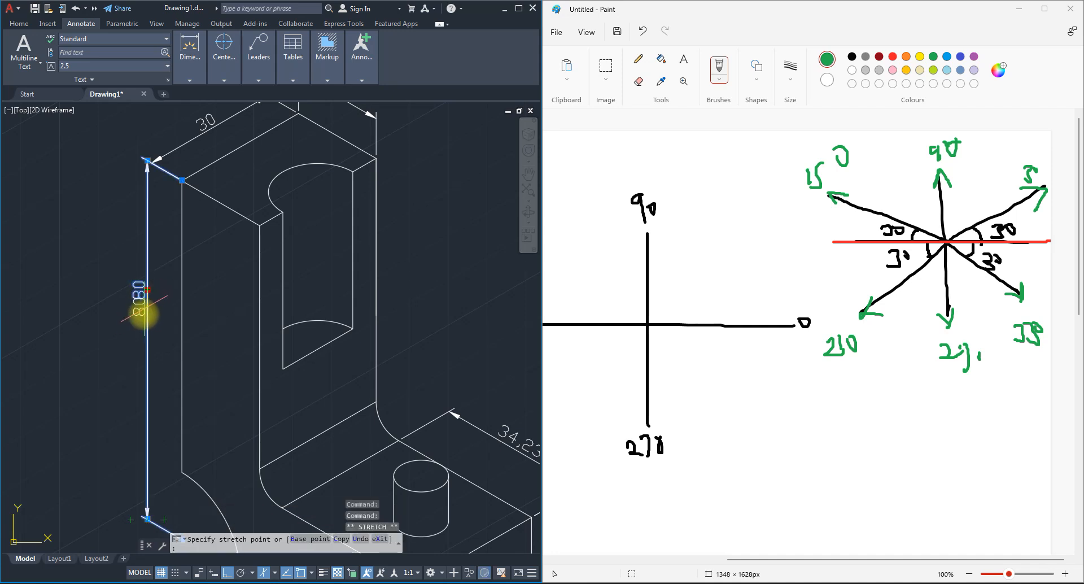
key(Escape)
Switch to the left isoplane and reposition the 80 height dimension line close beside the upright.
scroll(170, 350, down, 5)
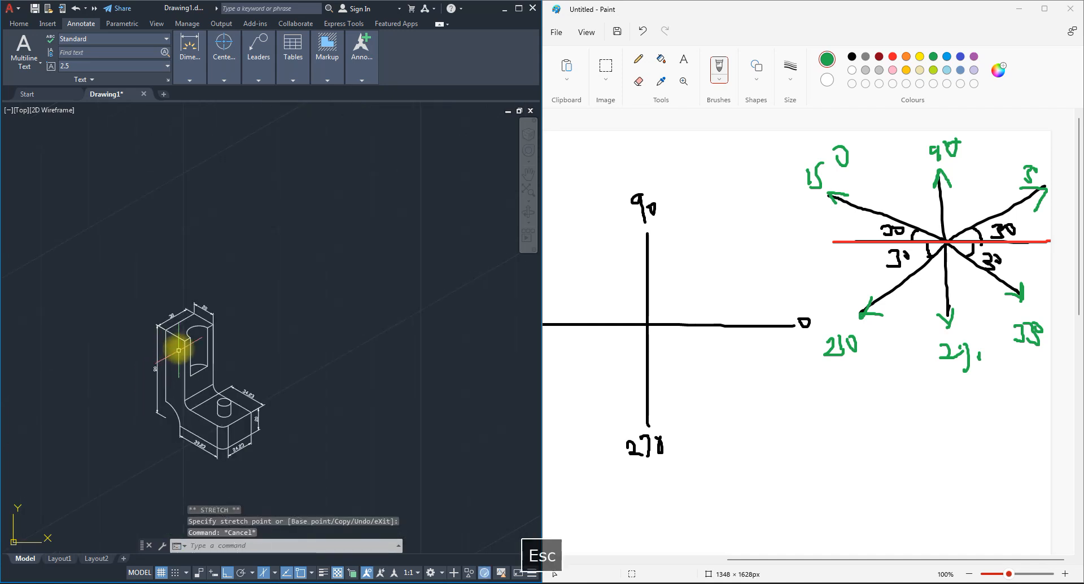
scroll(194, 331, up, 3)
scroll(152, 303, up, 4)
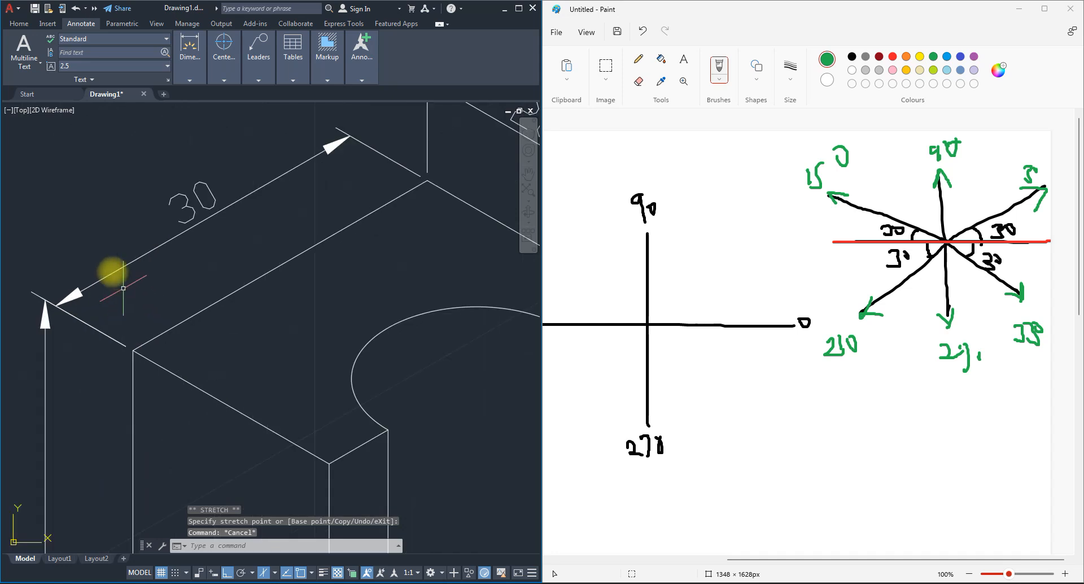
scroll(109, 278, down, 2)
click(106, 308)
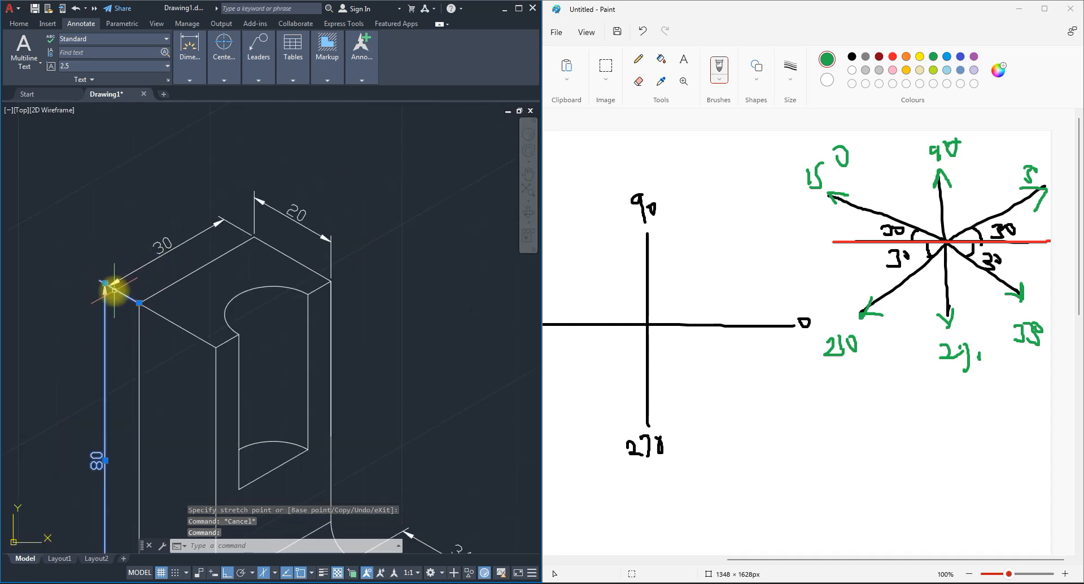
key(F5)
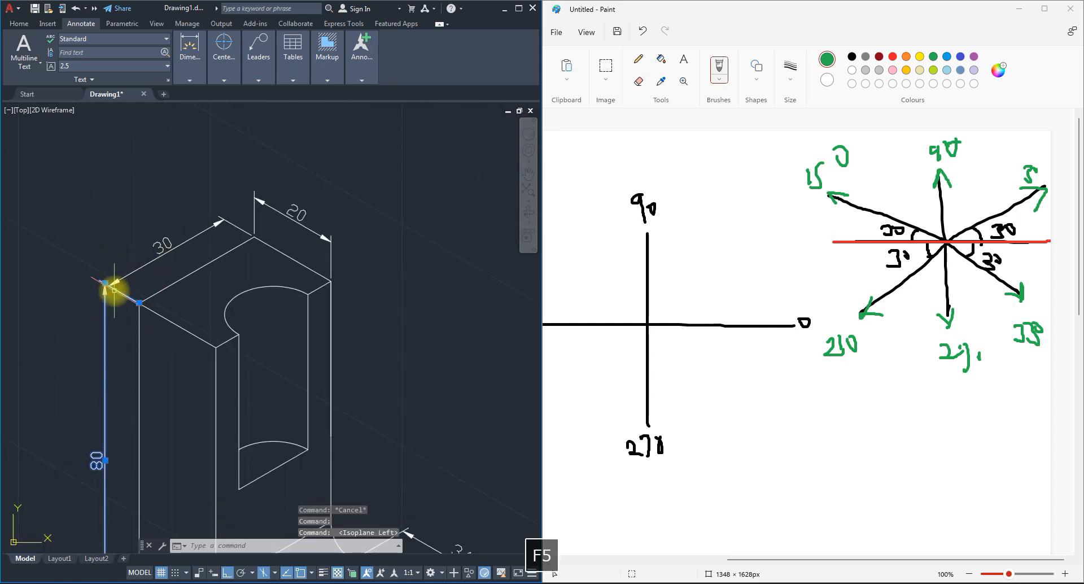
scroll(111, 280, up, 4)
scroll(111, 275, down, 5)
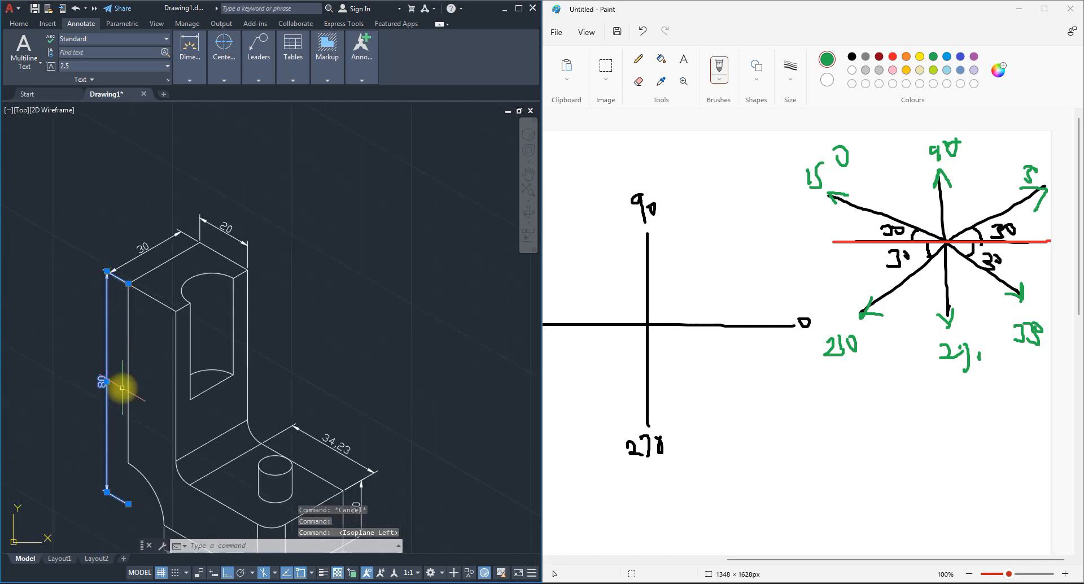
scroll(120, 380, up, 3)
click(102, 387)
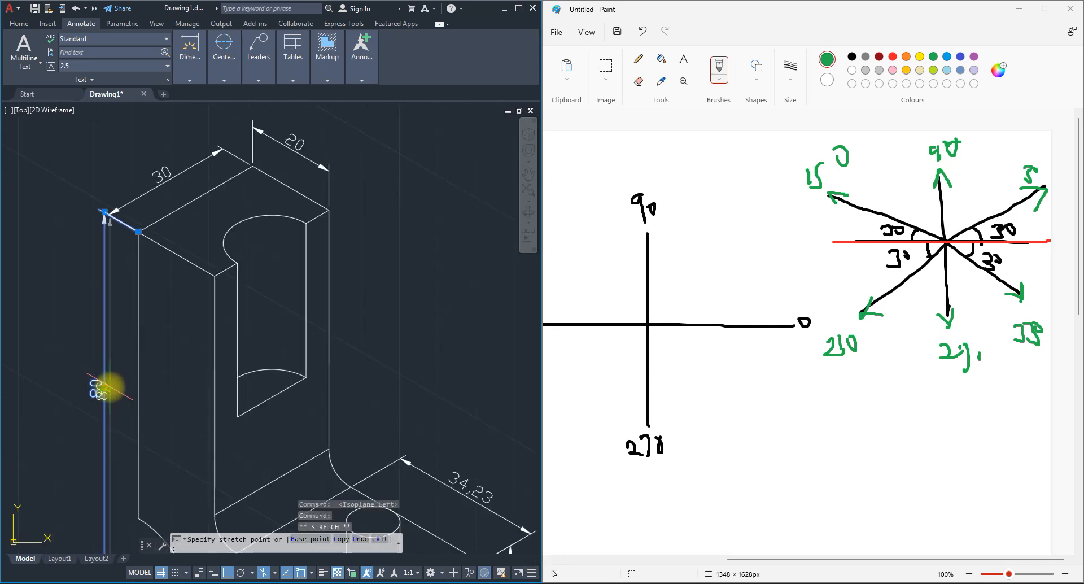
scroll(99, 387, up, 3)
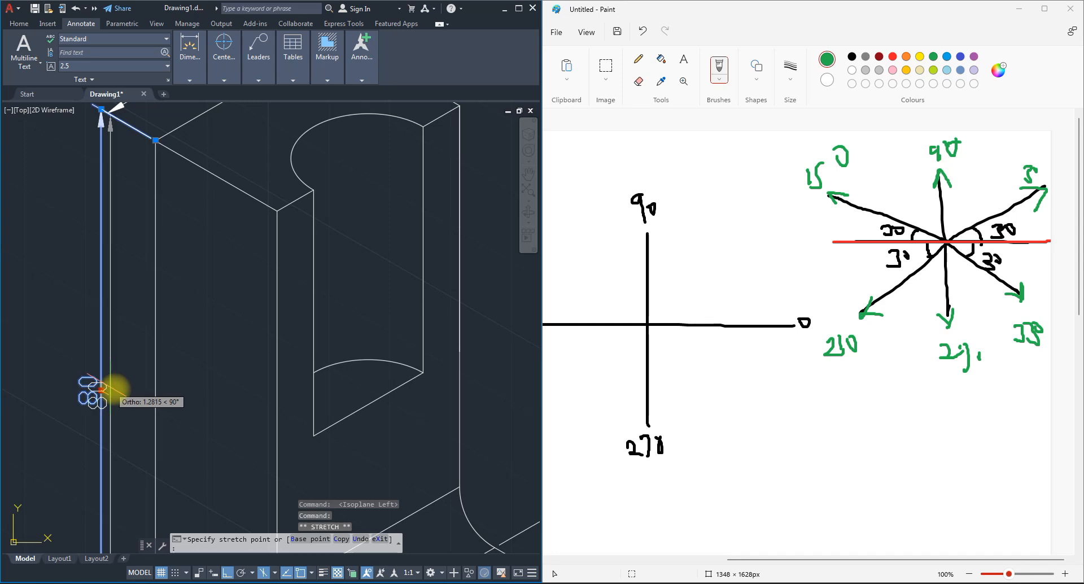
scroll(85, 388, down, 3)
click(64, 369)
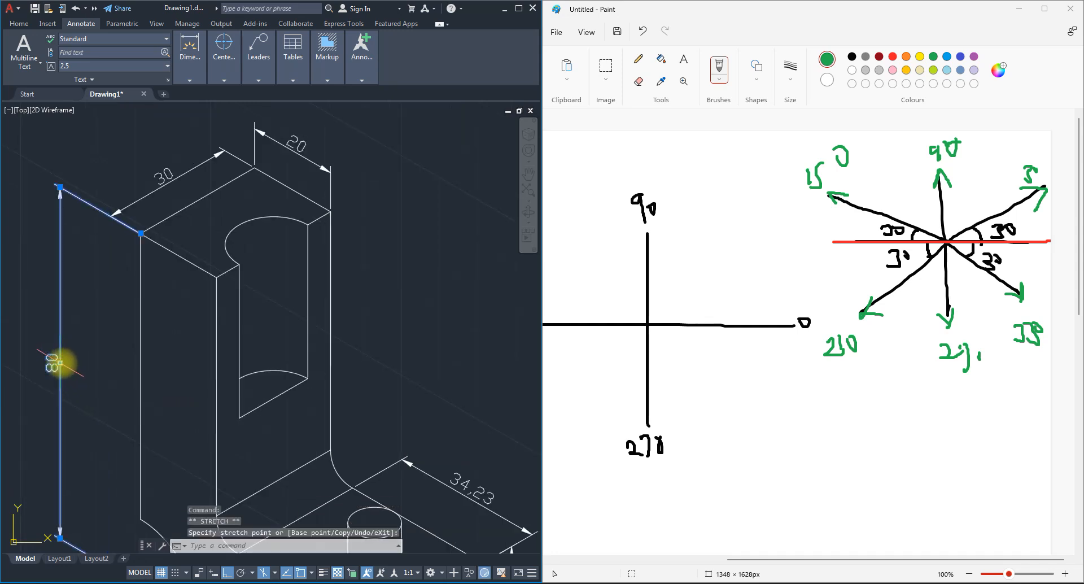
click(60, 362)
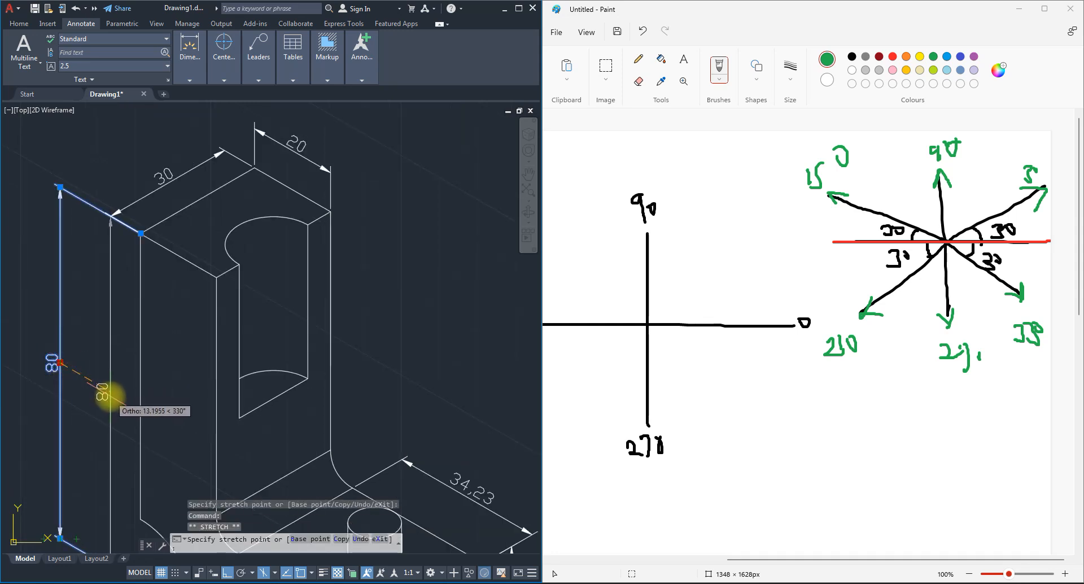
click(104, 394)
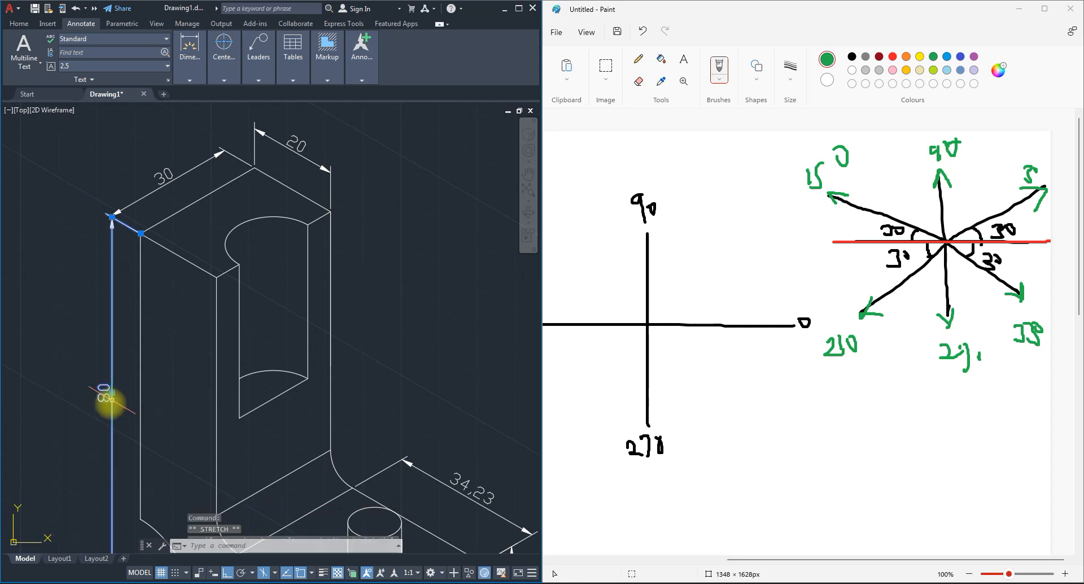
Switch to the top isoplane and move the 34,23 dimension line closer to the base's upper edge.
scroll(345, 243, down, 5)
scroll(316, 411, up, 4)
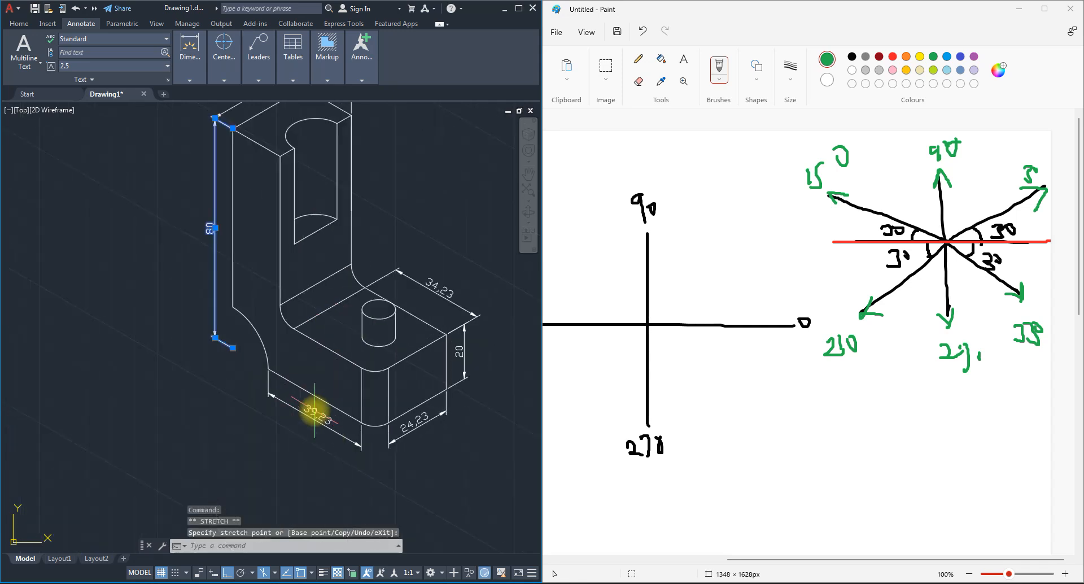
scroll(243, 371, down, 4)
scroll(367, 344, up, 4)
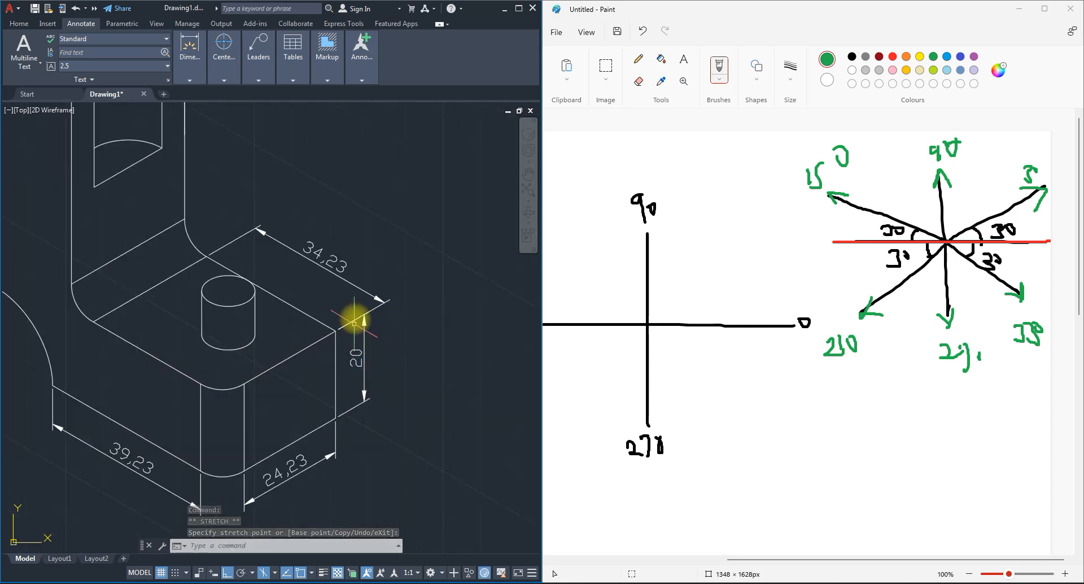
click(355, 282)
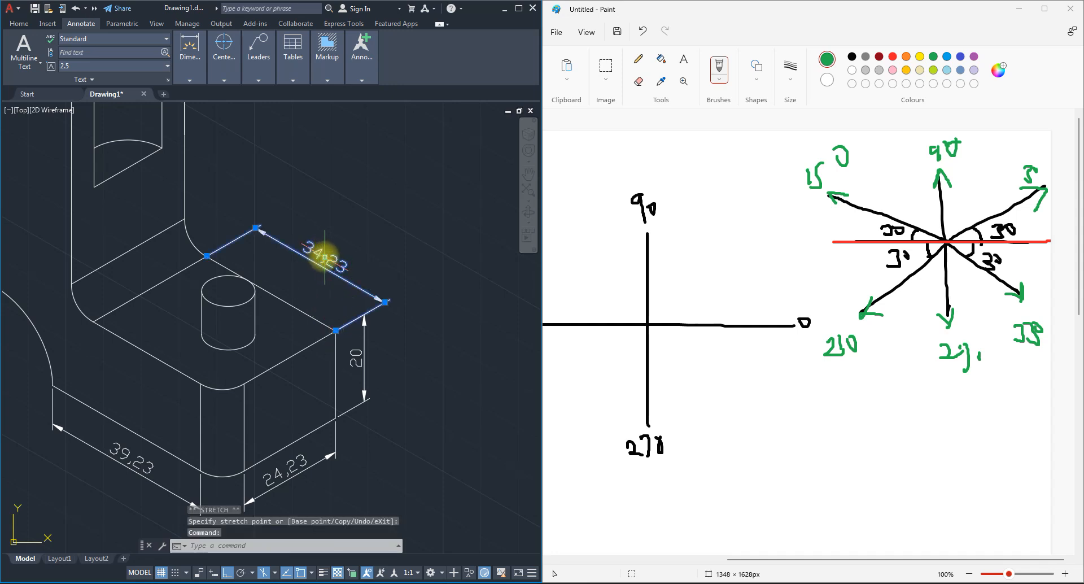
key(F5)
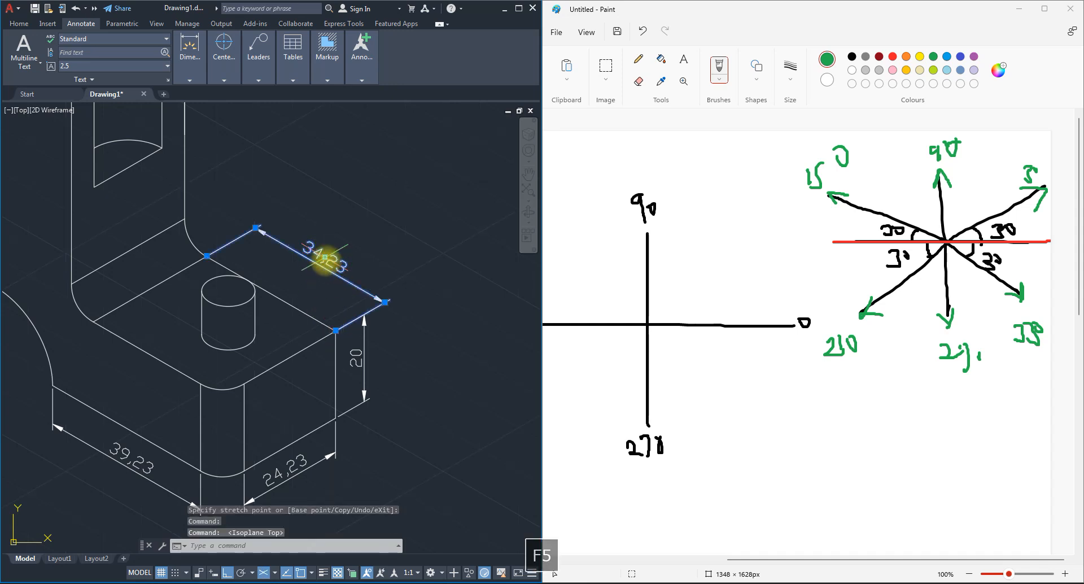
click(325, 257)
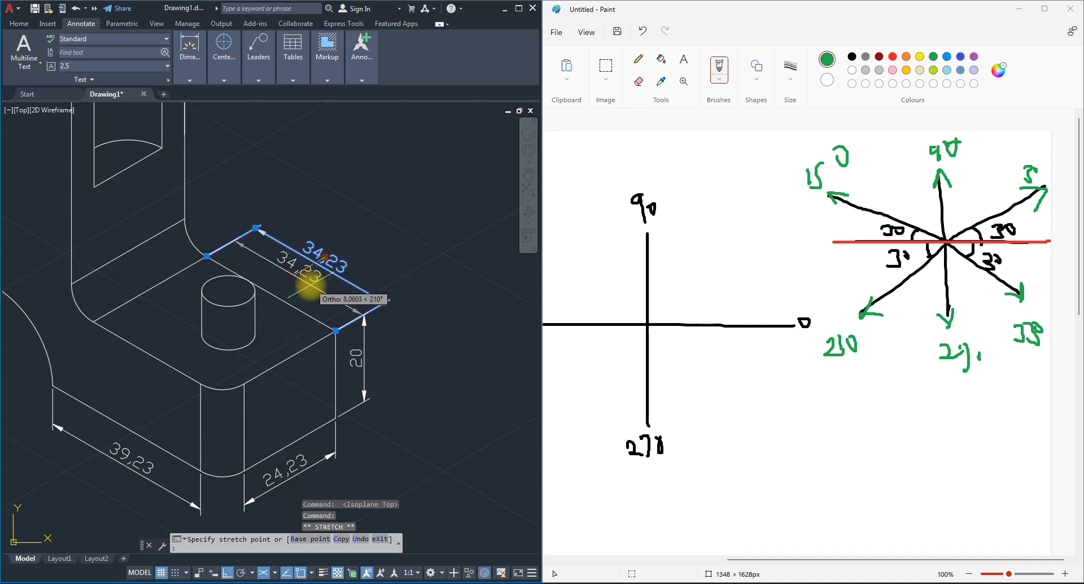
key(Escape)
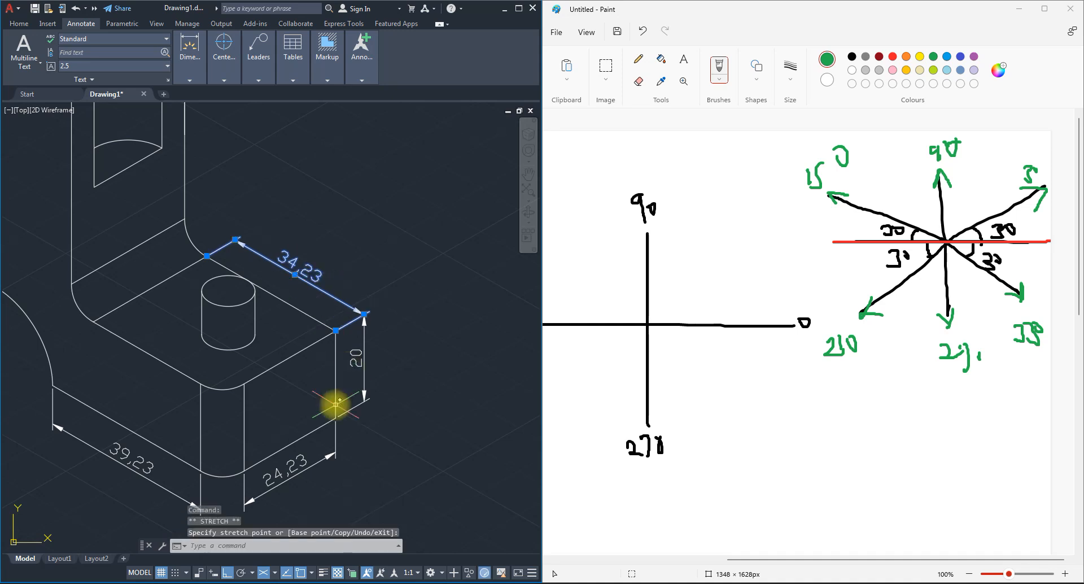
key(Escape)
Minimize the Paint sketch and the Photos reference image, and maximize the AutoCAD window.
scroll(404, 283, down, 2)
scroll(326, 376, down, 2)
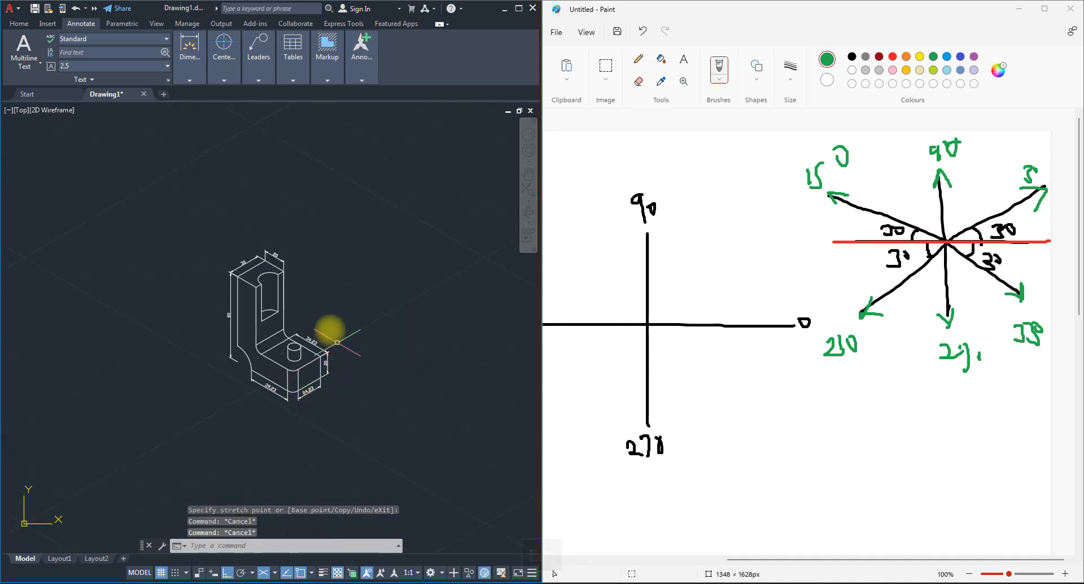
scroll(297, 291, up, 1)
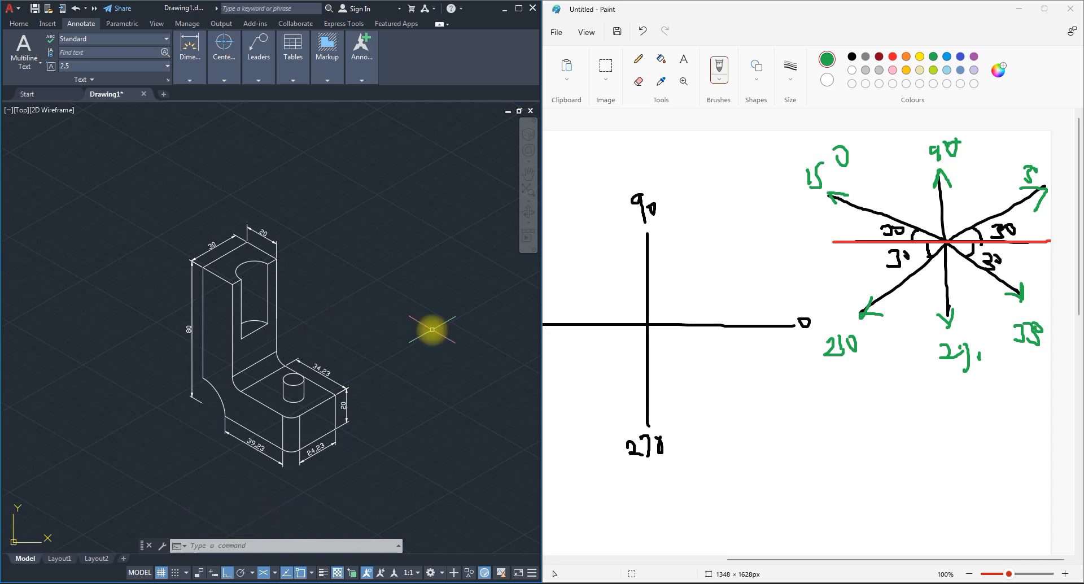
scroll(341, 338, down, 2)
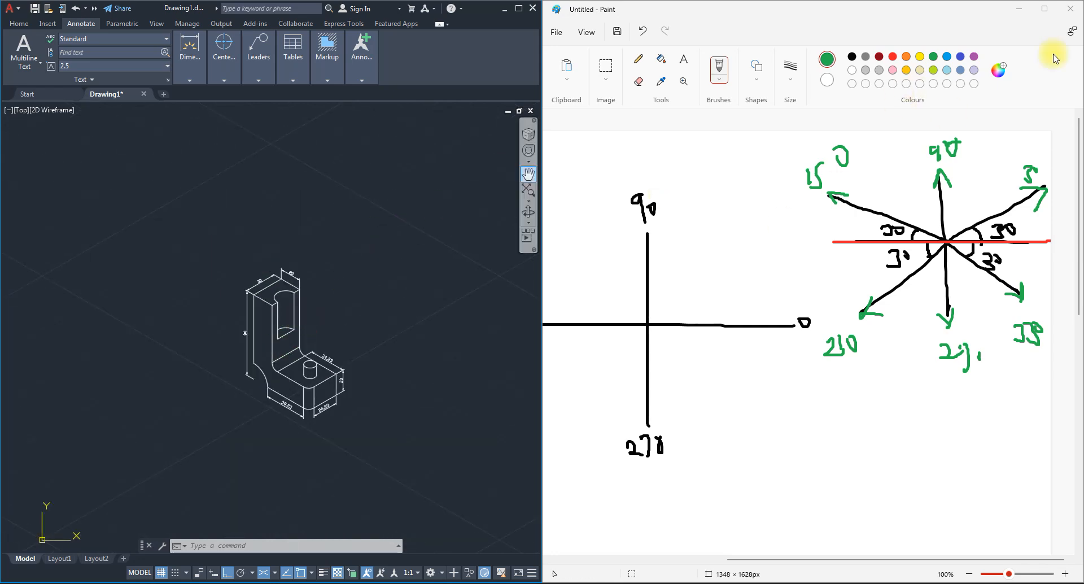
click(1020, 9)
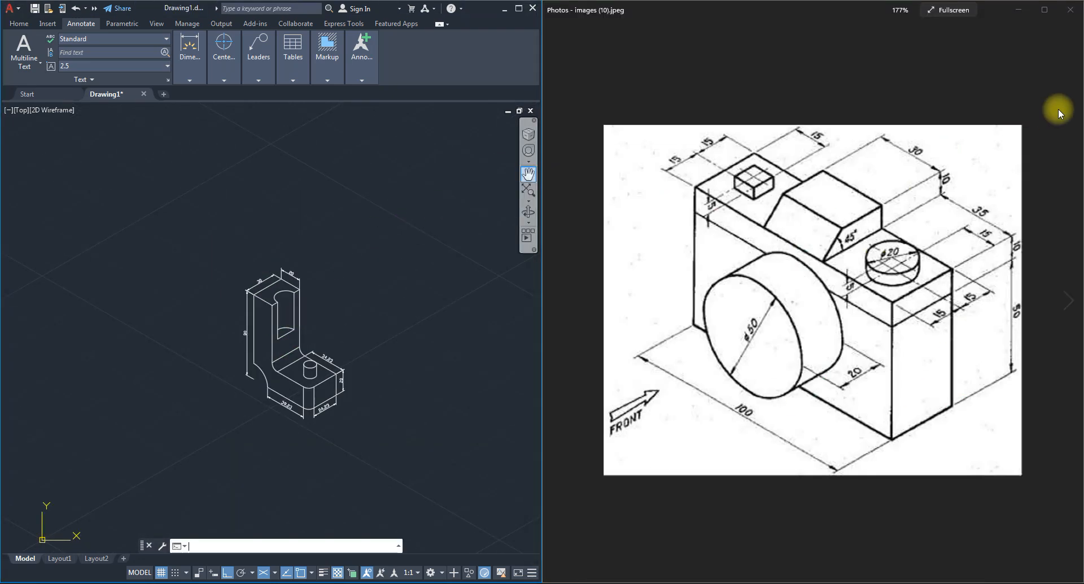
click(1018, 9)
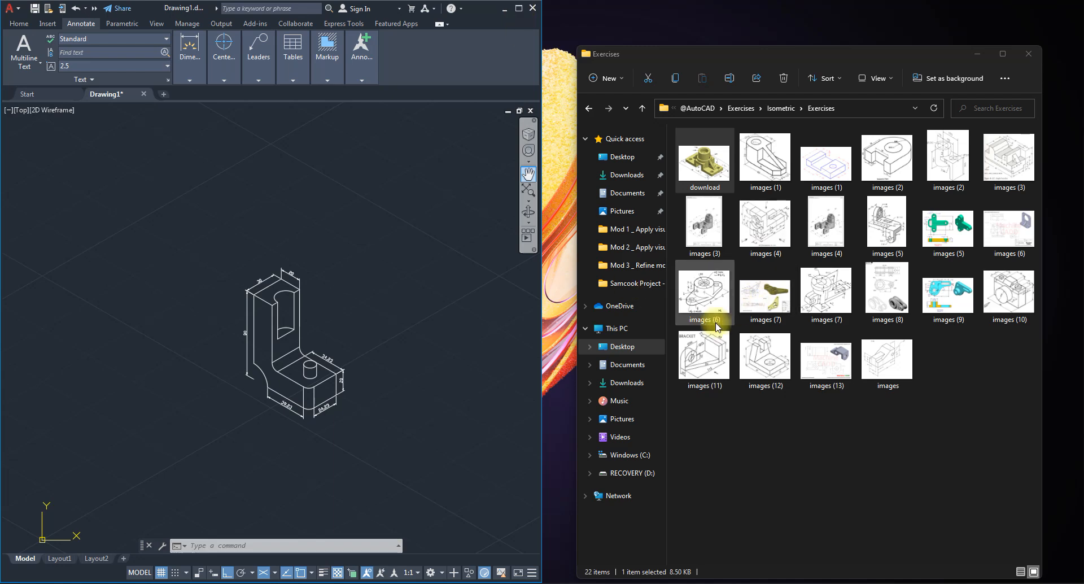
click(519, 9)
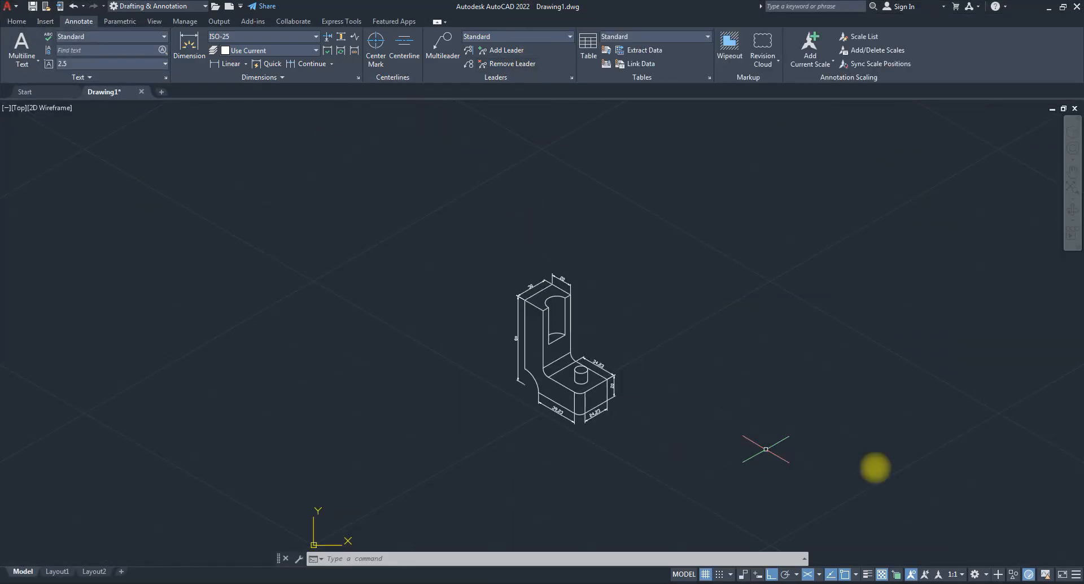
Turn off isometric drafting to return to orthographic mode, and bring back the drawing and editing tools.
click(773, 575)
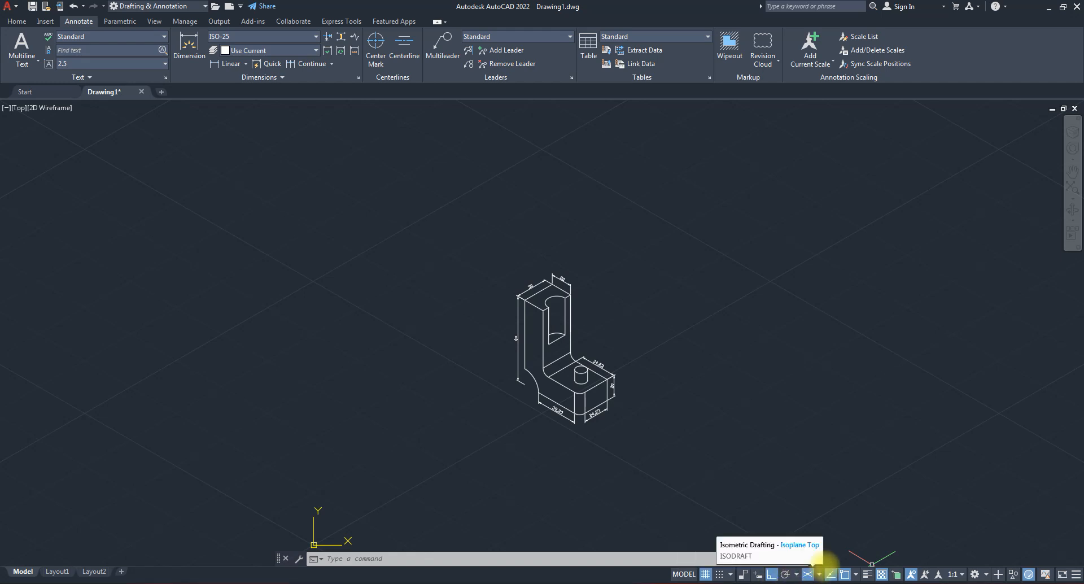
click(808, 577)
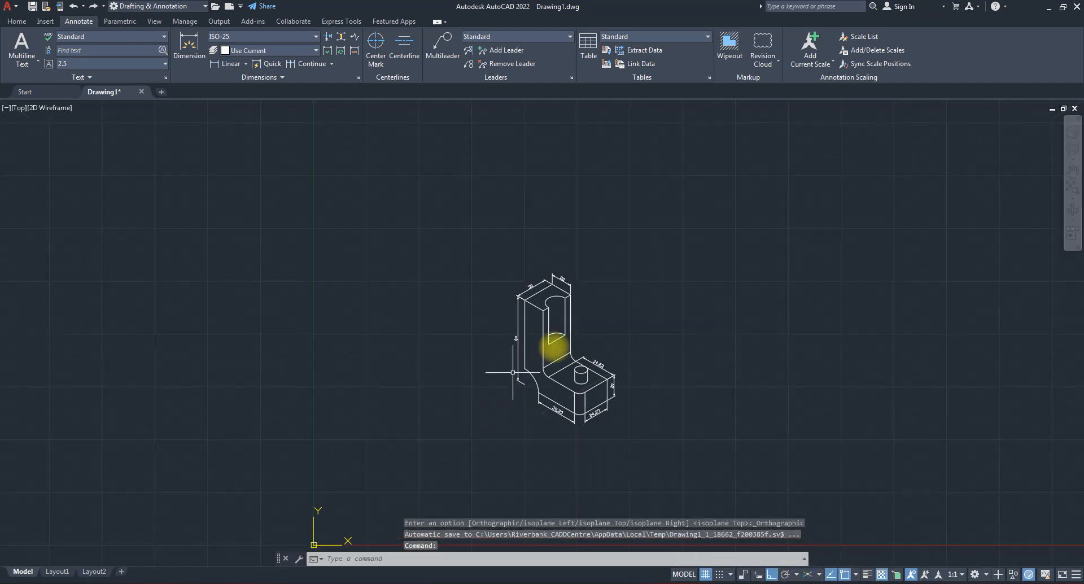
scroll(554, 336, down, 6)
scroll(585, 362, up, 2)
scroll(660, 338, up, 2)
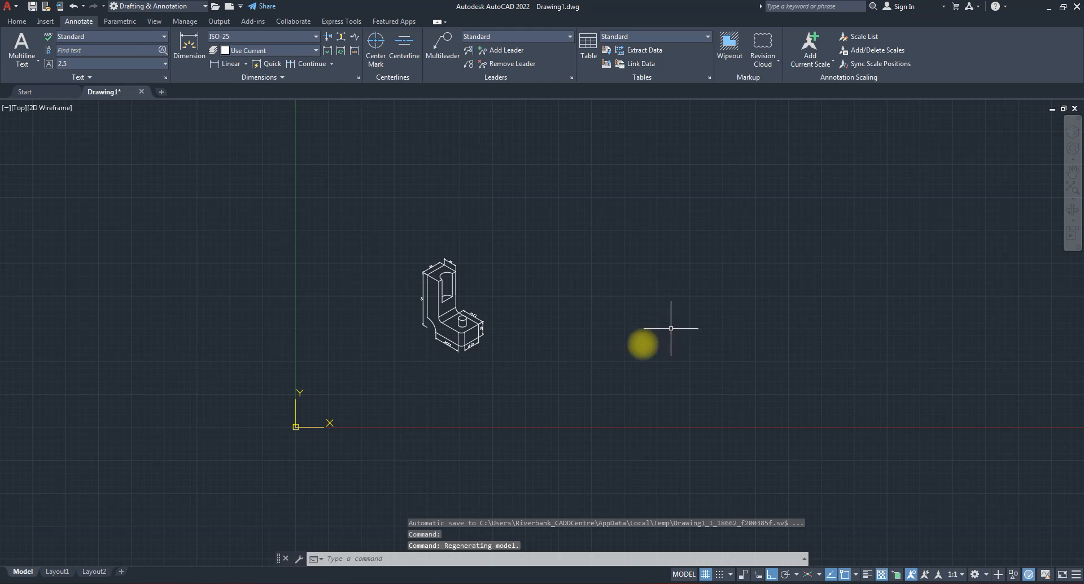
click(18, 25)
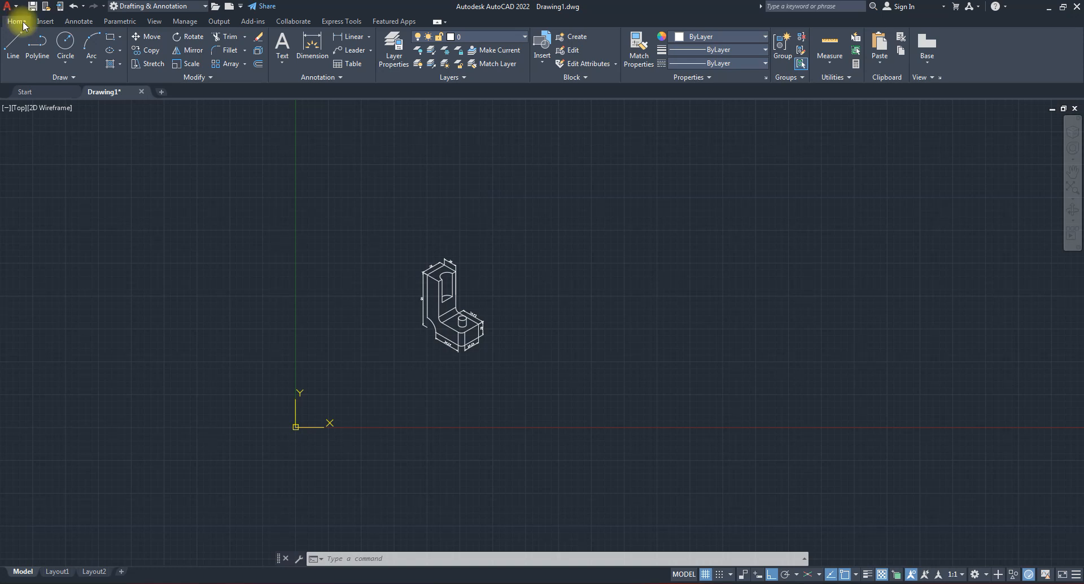
Draw a single horizontal line in the empty space to the right of the isometric bracket.
click(12, 49)
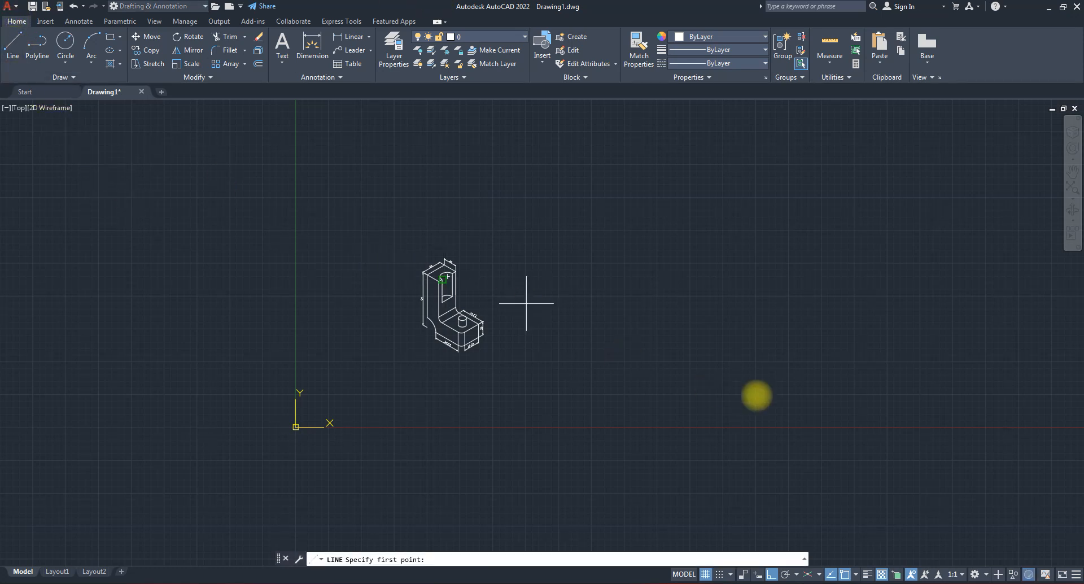
click(636, 306)
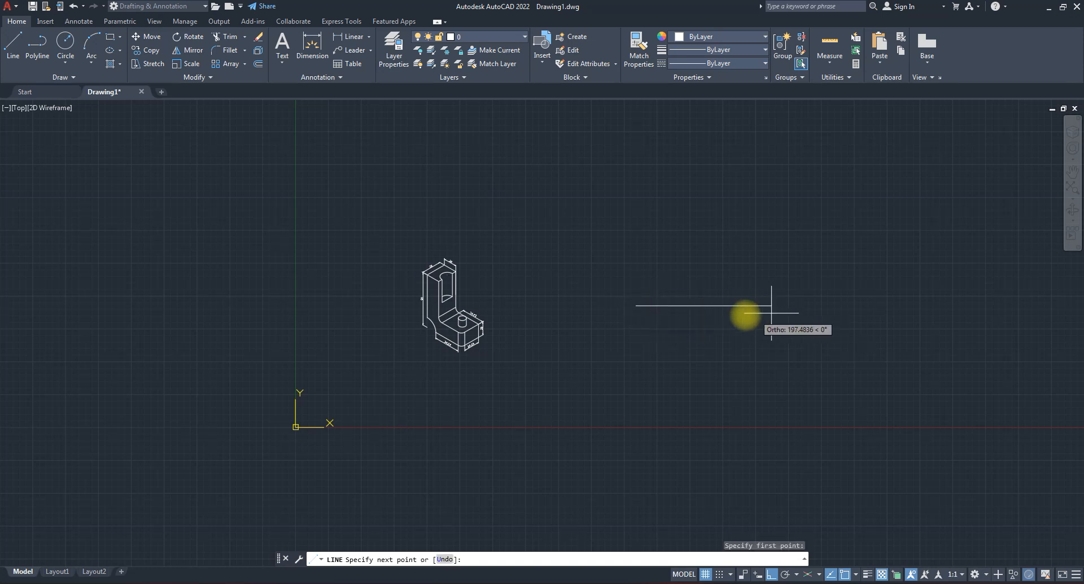
click(737, 310)
key(Escape)
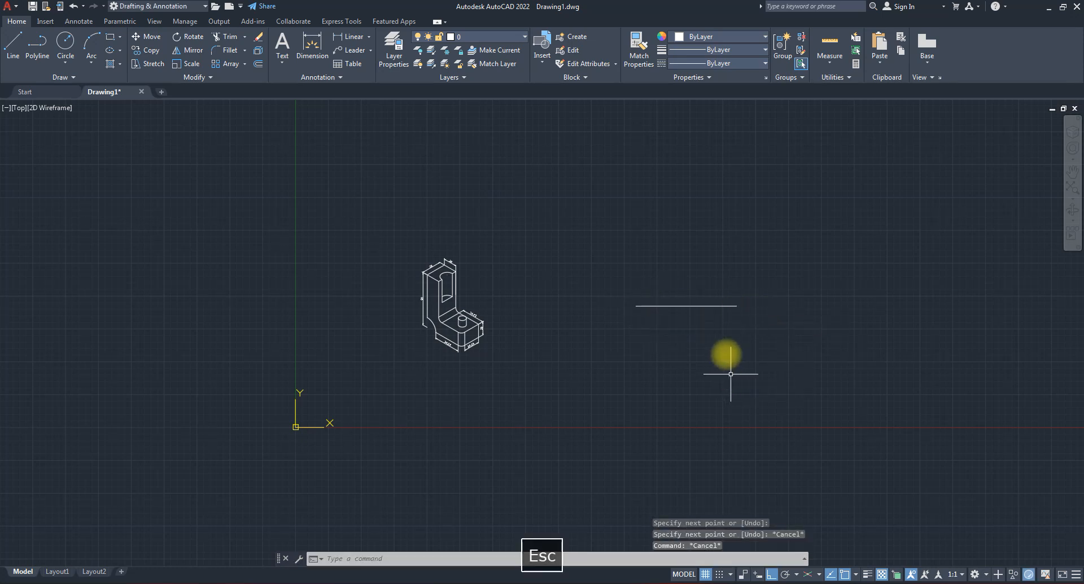
Shorten the horizontal line by stretching its right endpoint grip back toward the midpoint.
scroll(709, 314, up, 6)
scroll(680, 335, down, 2)
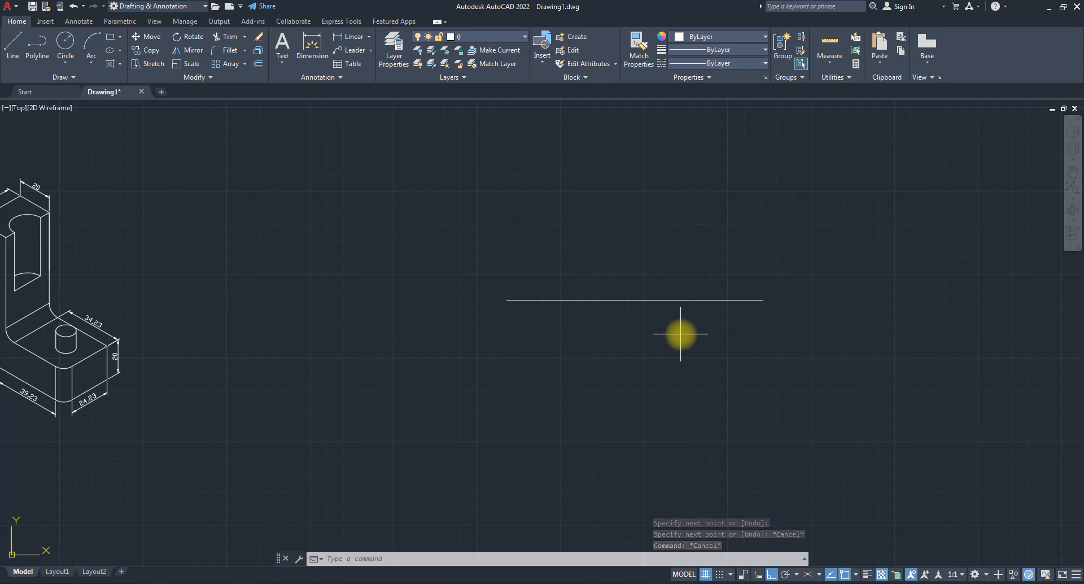
click(682, 333)
click(636, 269)
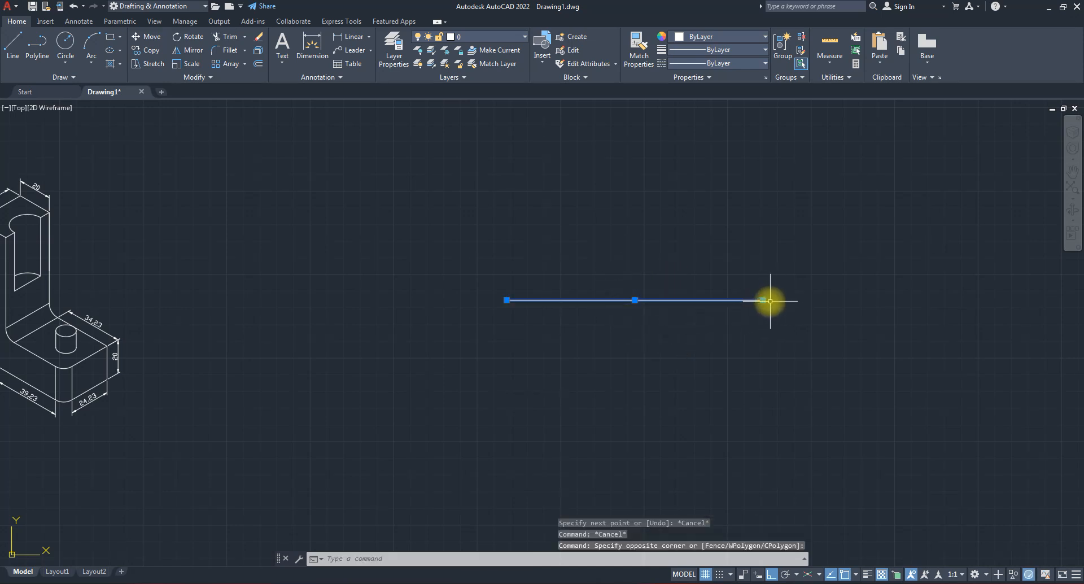
mouse_move(764, 300)
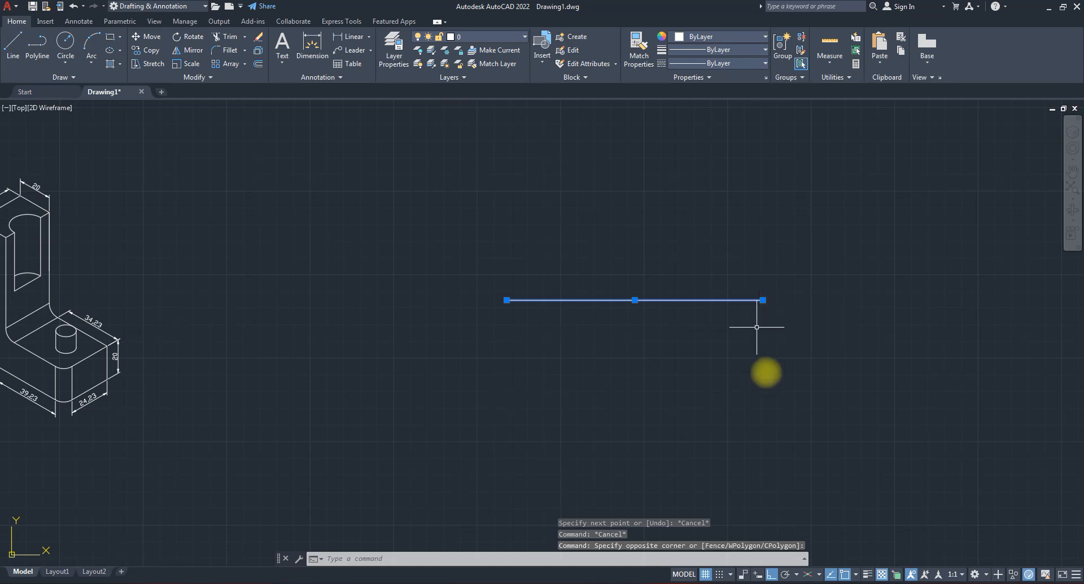
click(763, 300)
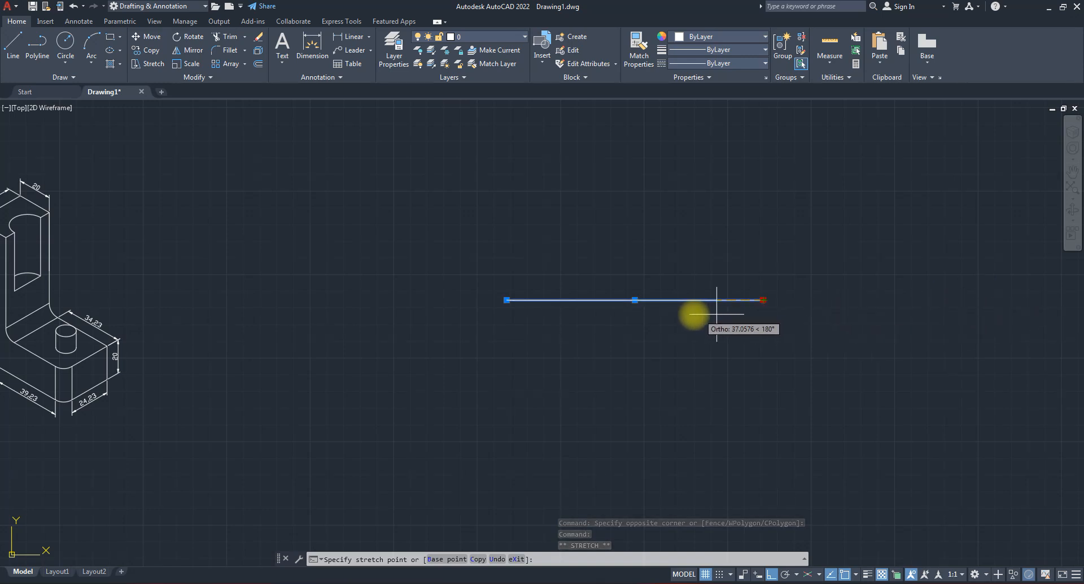
click(687, 309)
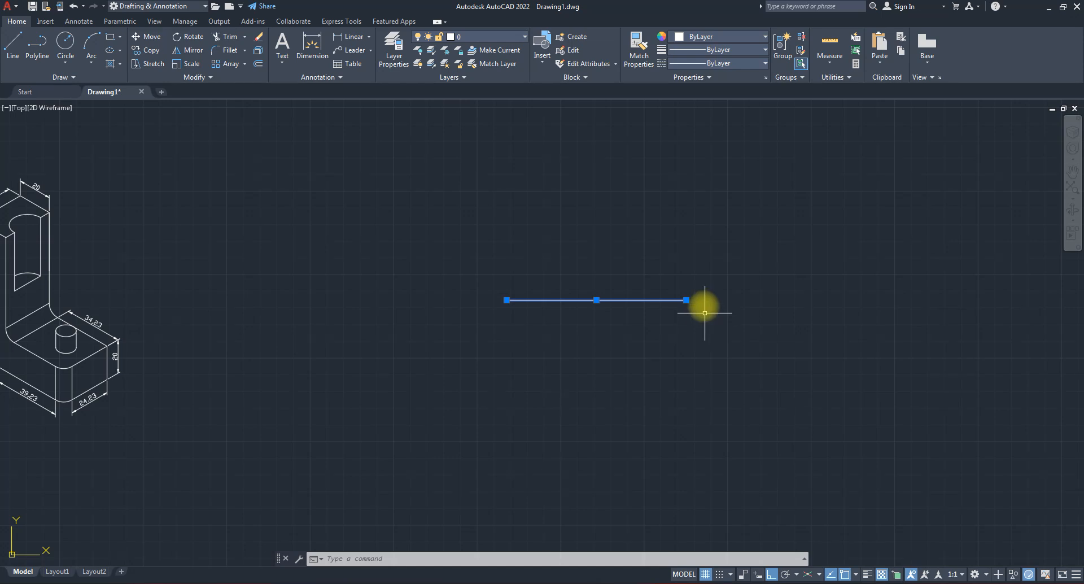
Extend the line to the right with the Lengthen option of its right endpoint grip, and deselect it.
mouse_move(687, 300)
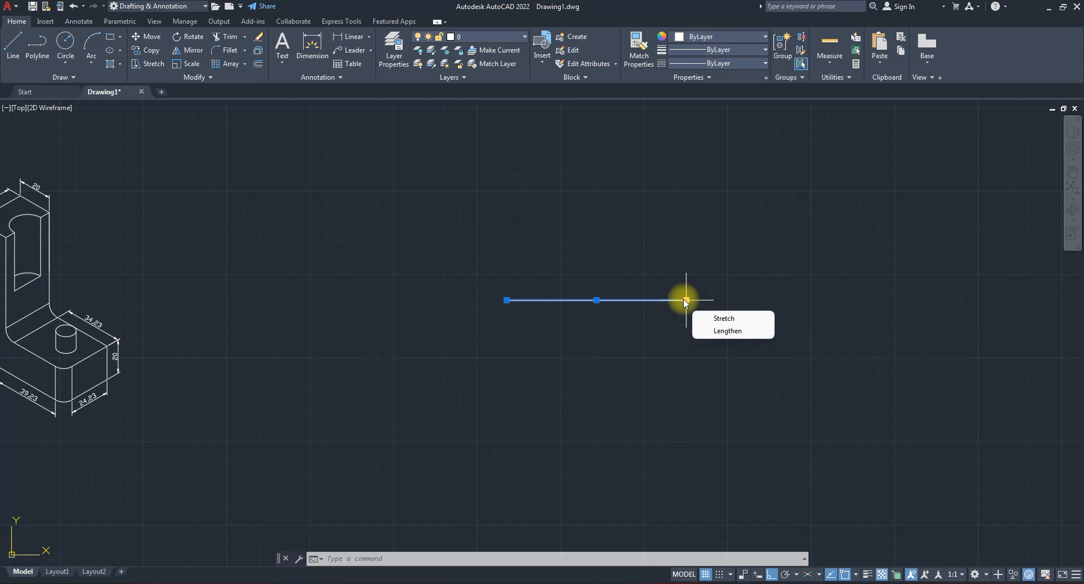
click(734, 330)
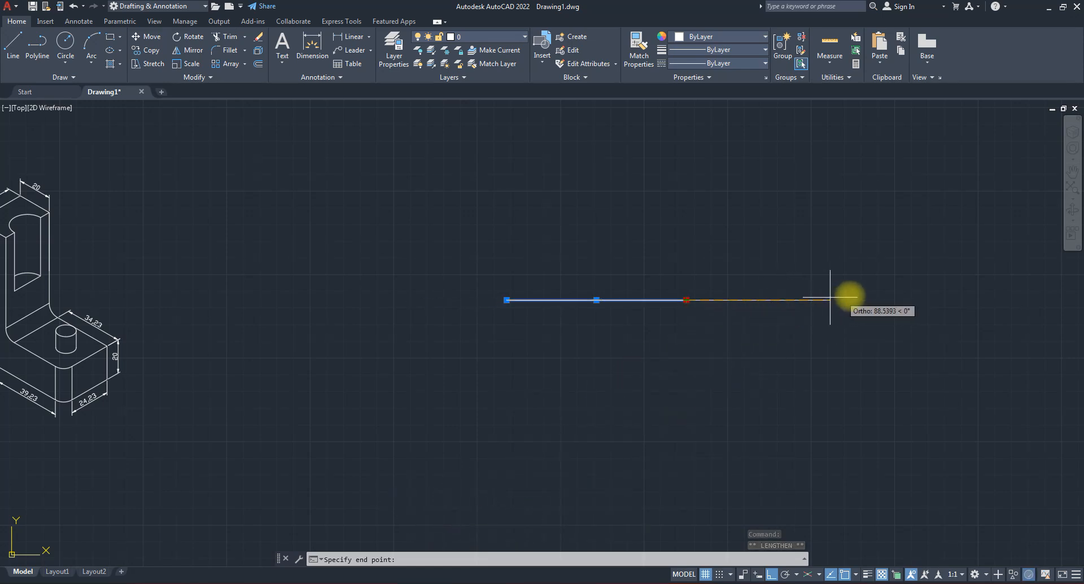
click(850, 298)
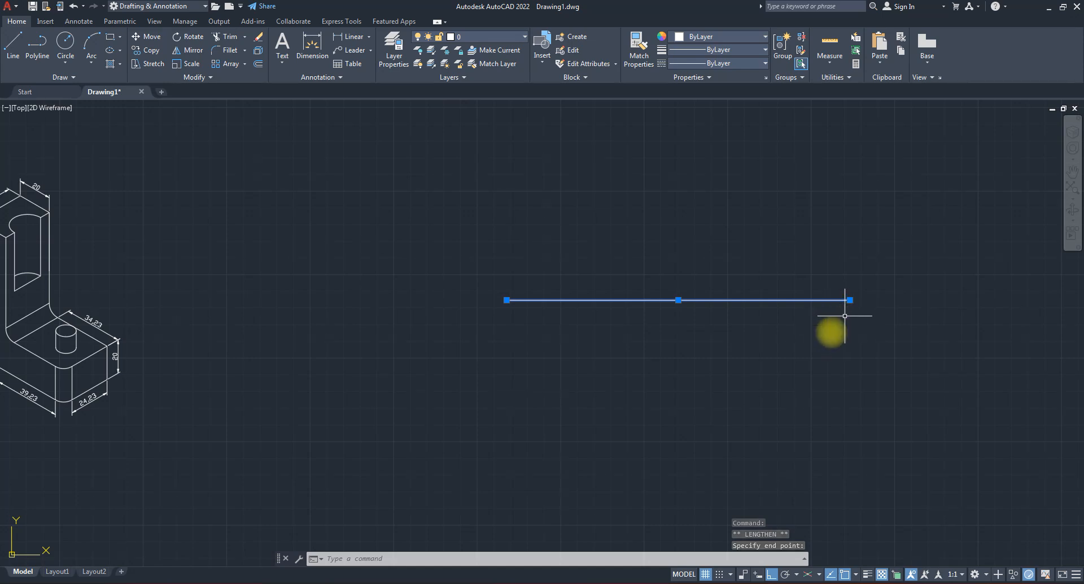
key(Escape)
key(Escape)
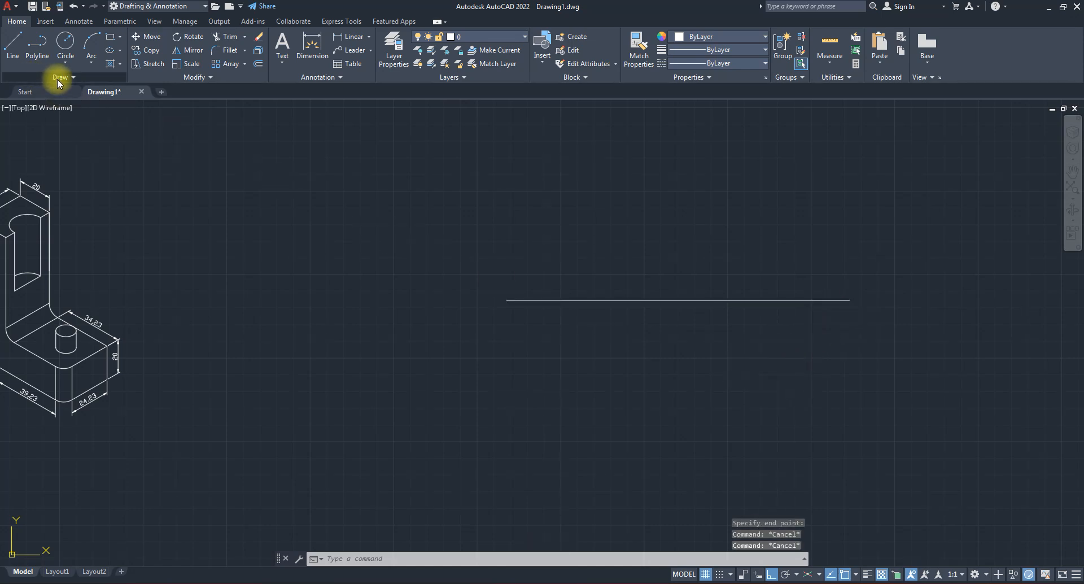
Use the Lengthen command's Dynamic option to pull the line's right end farther out, and end the command.
click(57, 77)
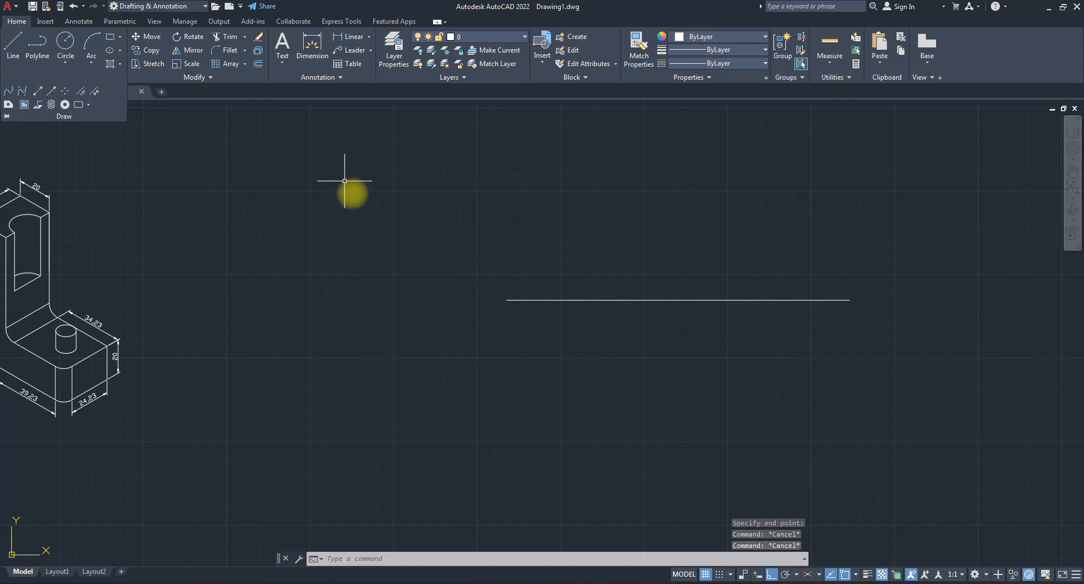
click(215, 79)
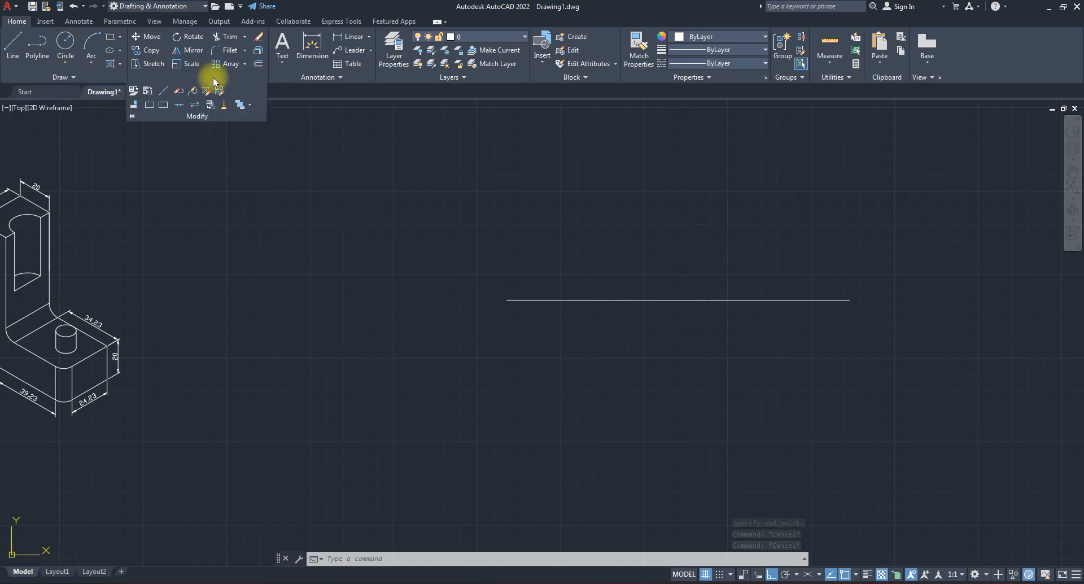
click(164, 92)
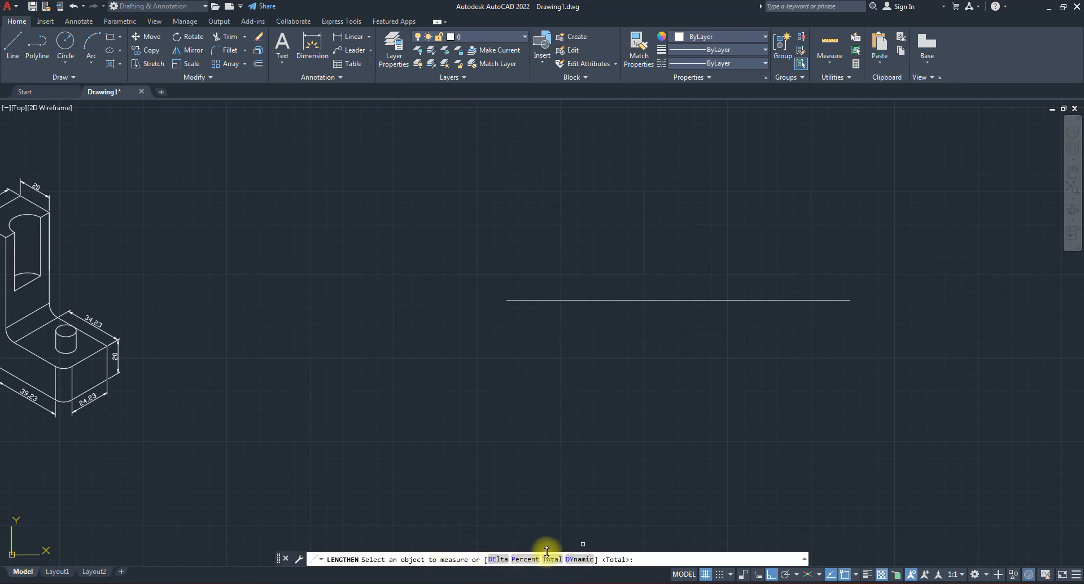
click(570, 561)
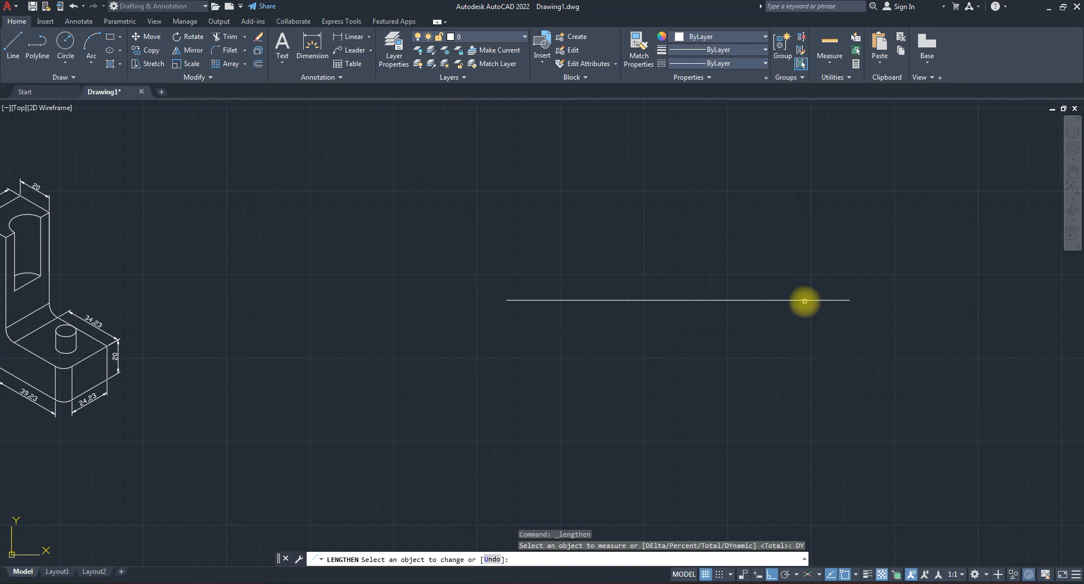
click(805, 300)
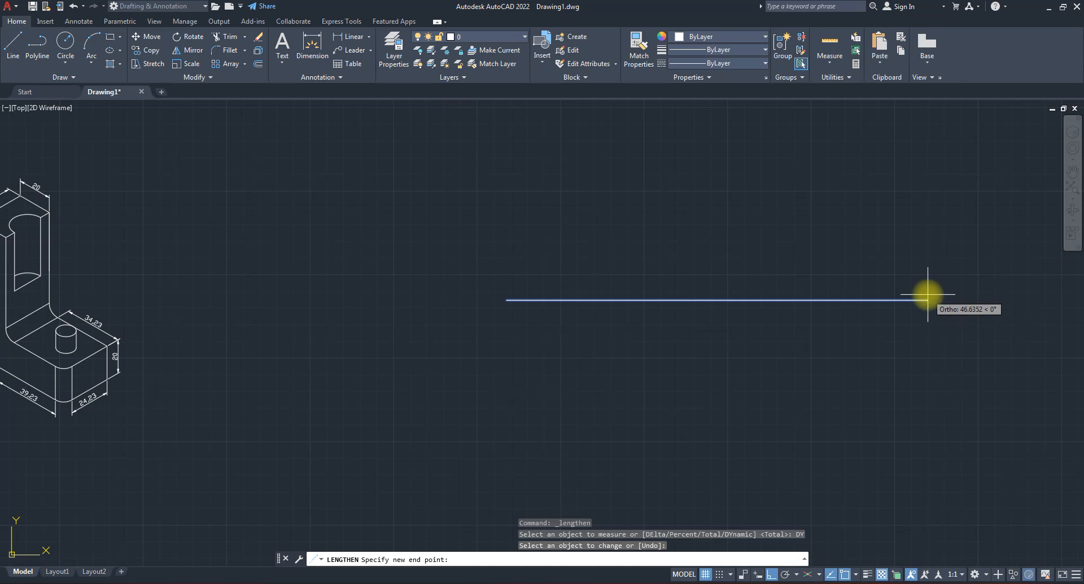
click(951, 295)
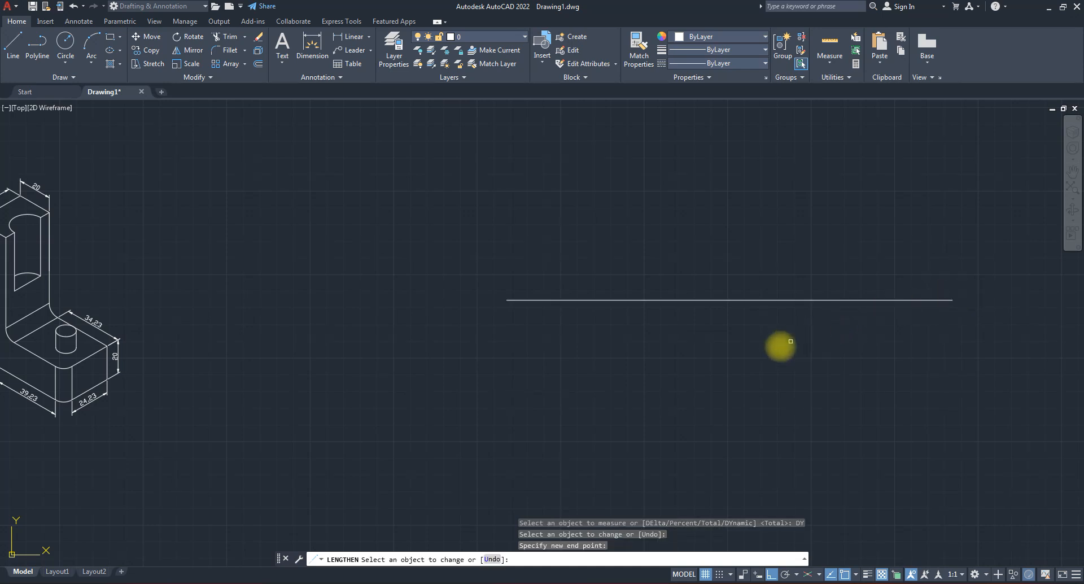
scroll(779, 346, down, 3)
scroll(846, 327, up, 5)
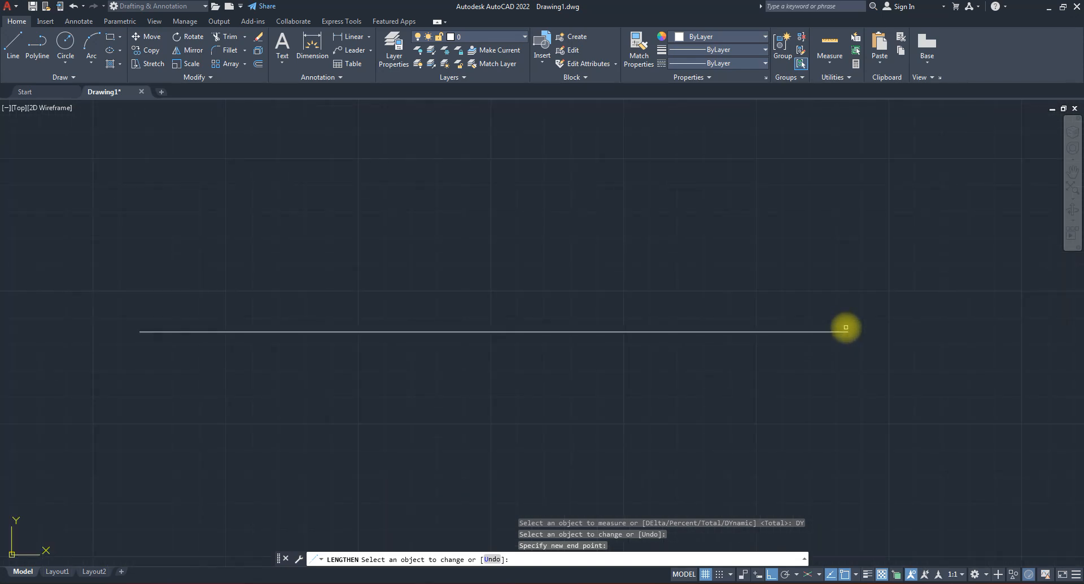
key(Escape)
key(Escape)
key(Escape)
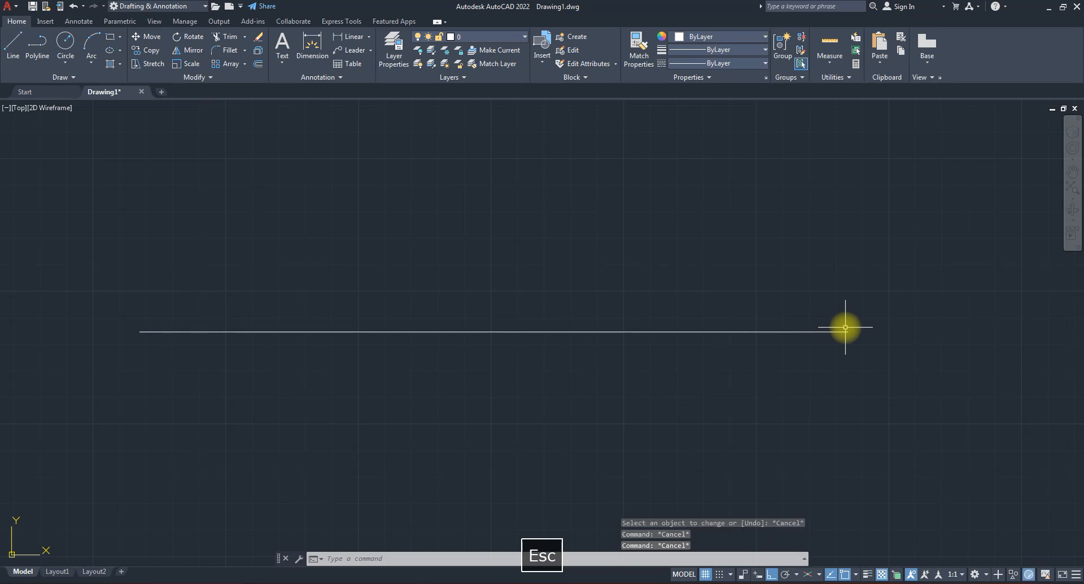
Reduce the line to 50 percent of its length from the right end with Lengthen's Percent option.
text(len)
key(Return)
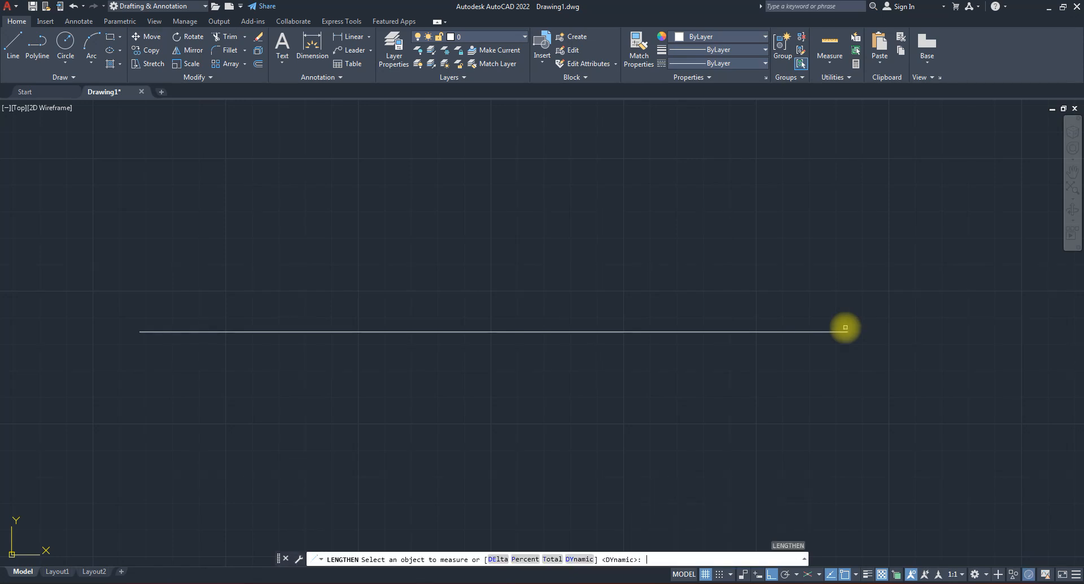
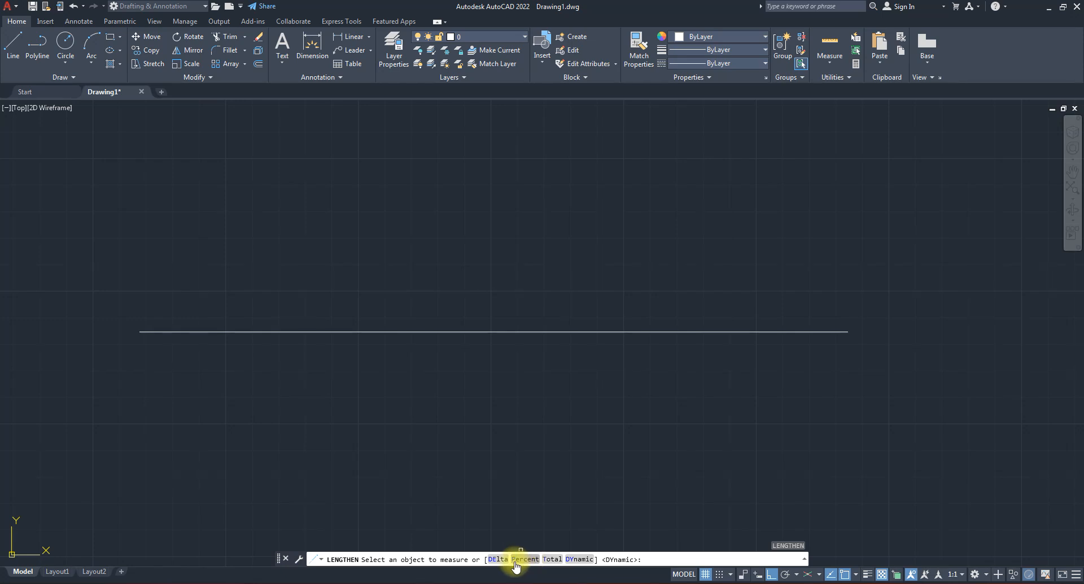
click(525, 559)
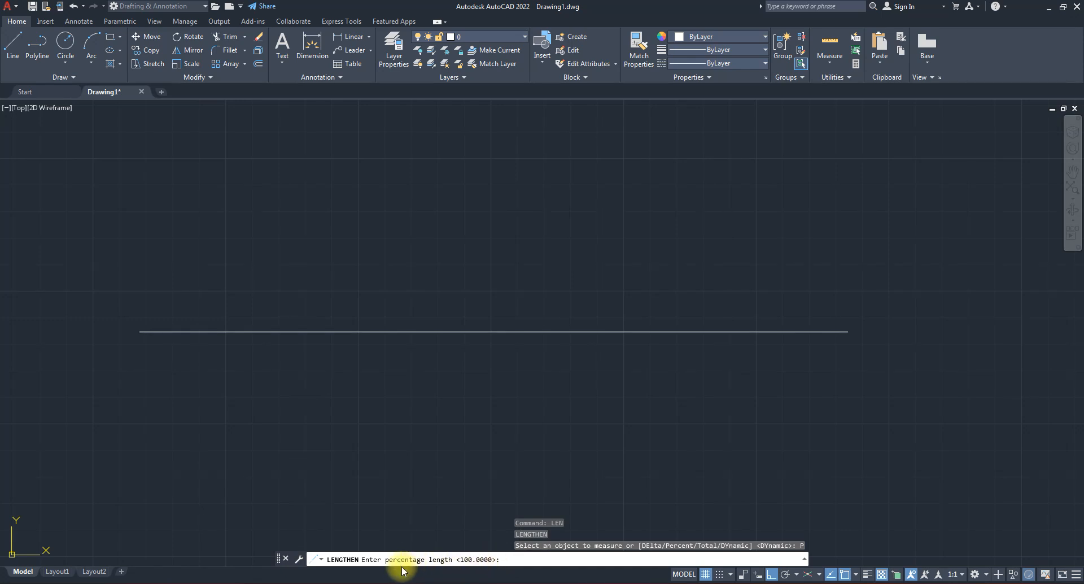
text(50)
key(Return)
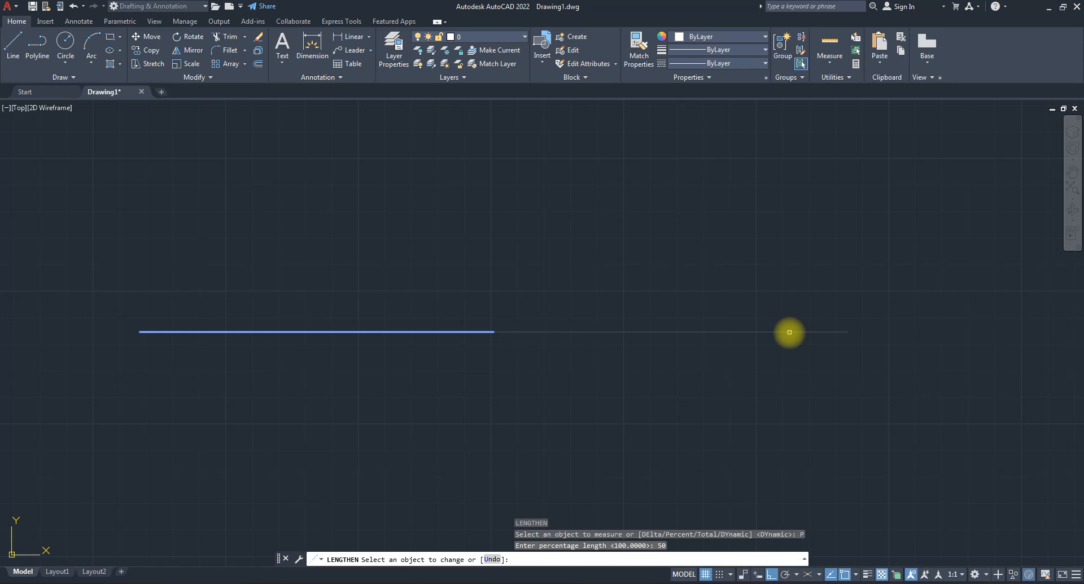
click(790, 332)
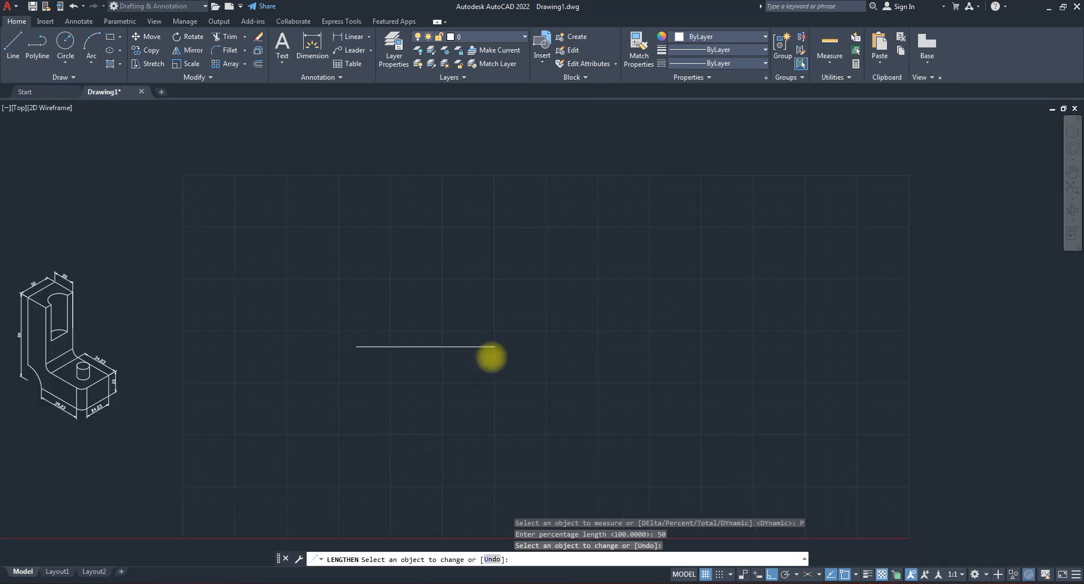
scroll(492, 357, down, 2)
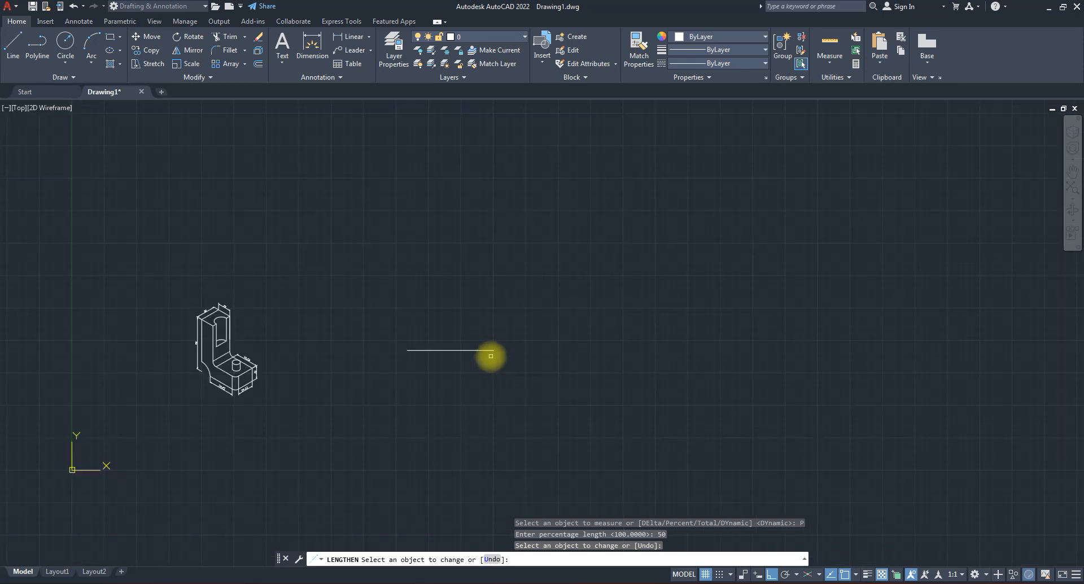
key(Escape)
key(Escape)
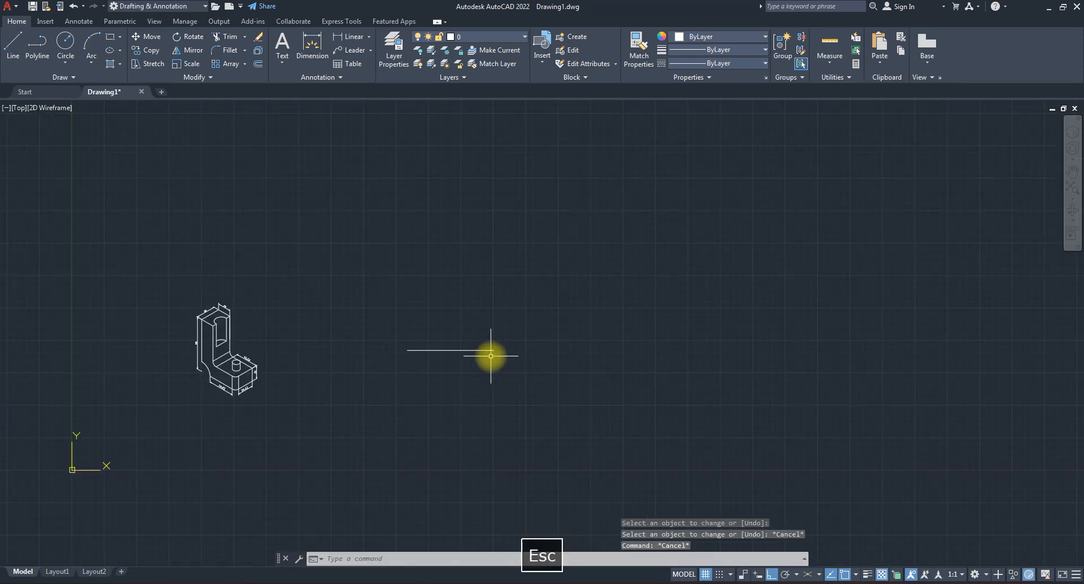
Enlarge the line to 300 percent of its length toward the right with Lengthen's Percent option.
text(len)
key(Return)
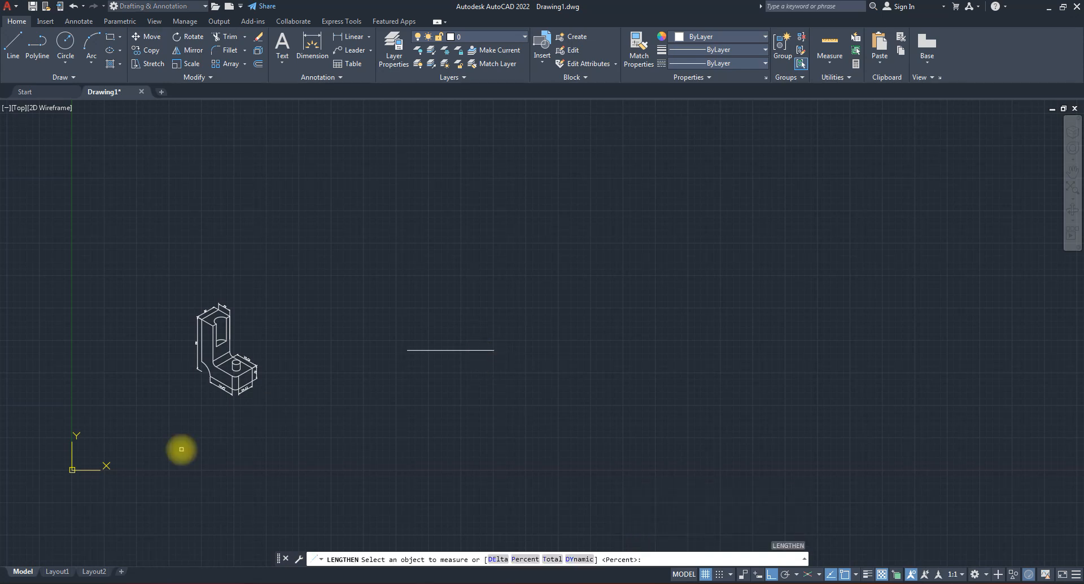
key(Return)
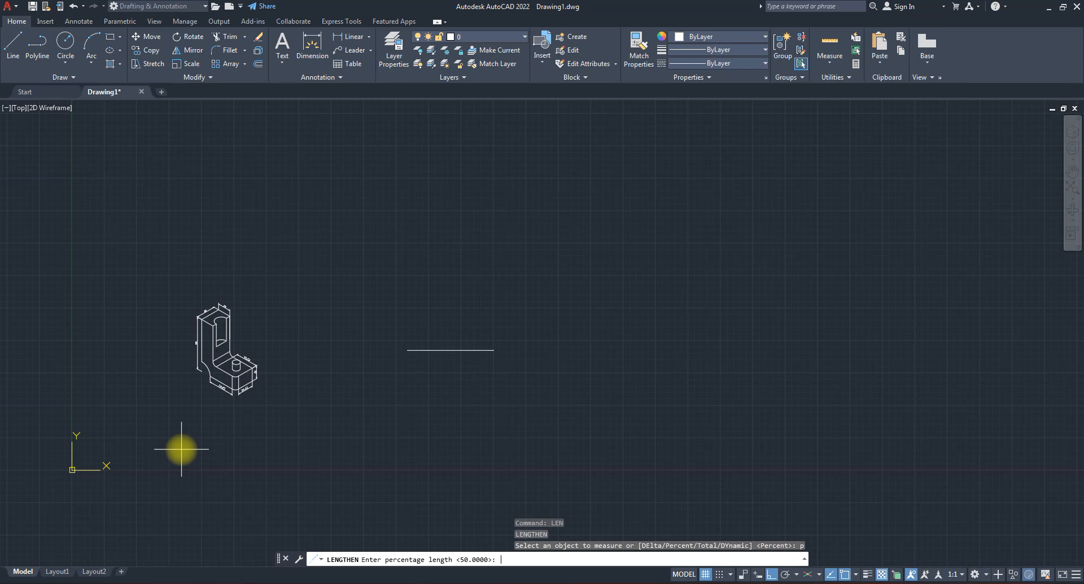
text(300)
key(Return)
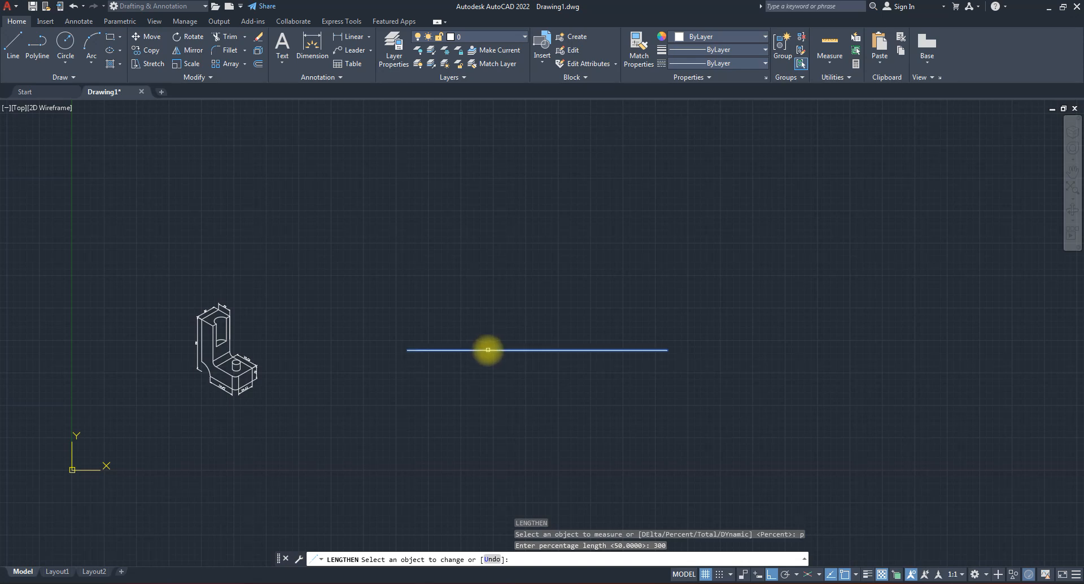
click(488, 350)
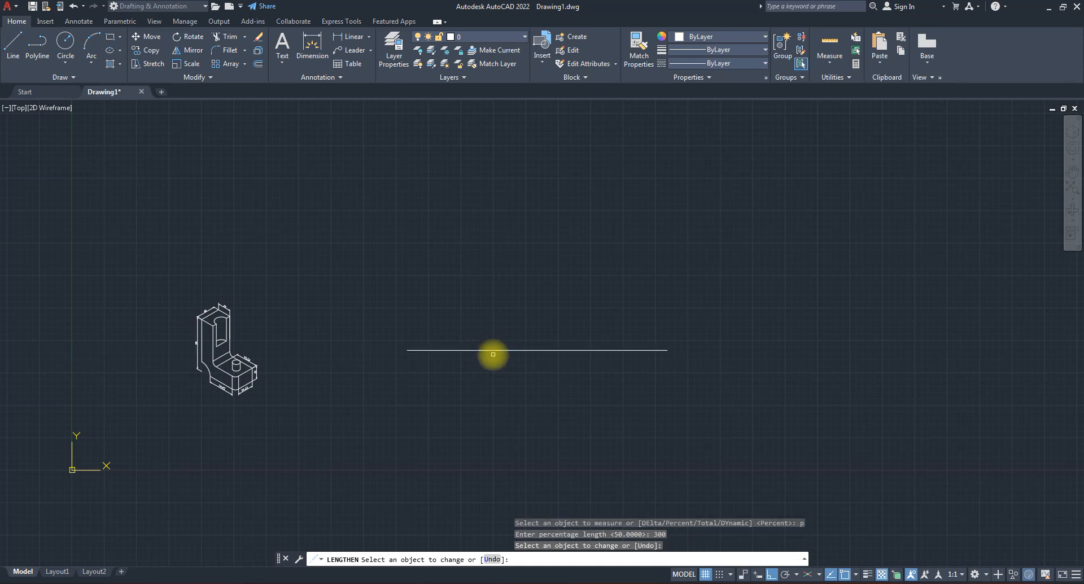
key(Escape)
key(Escape)
key(Escape)
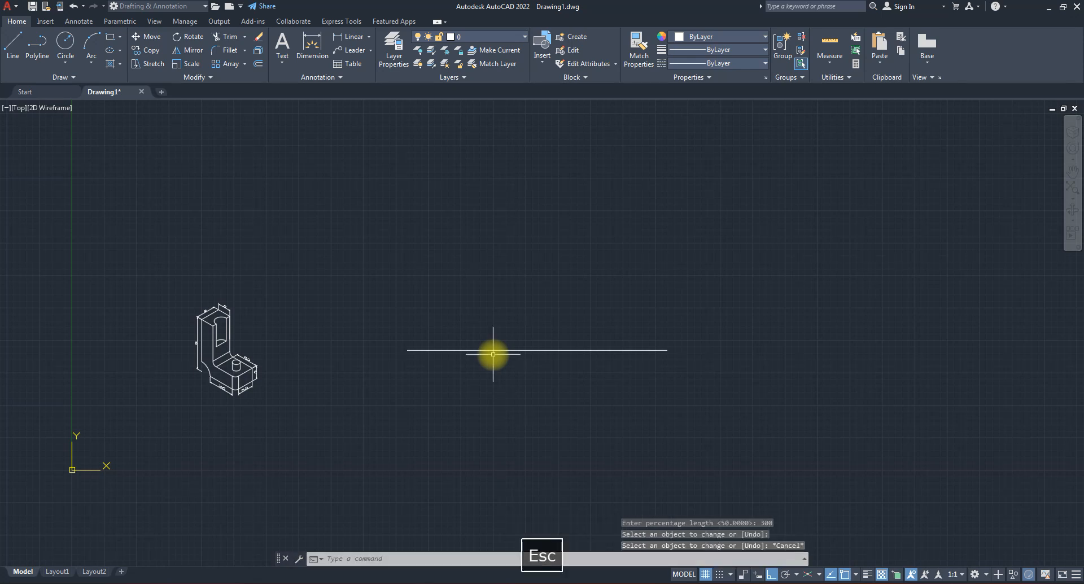
Set the line's total length to 200 with Lengthen's Total option, changing it at the left end, and end the command.
text(len)
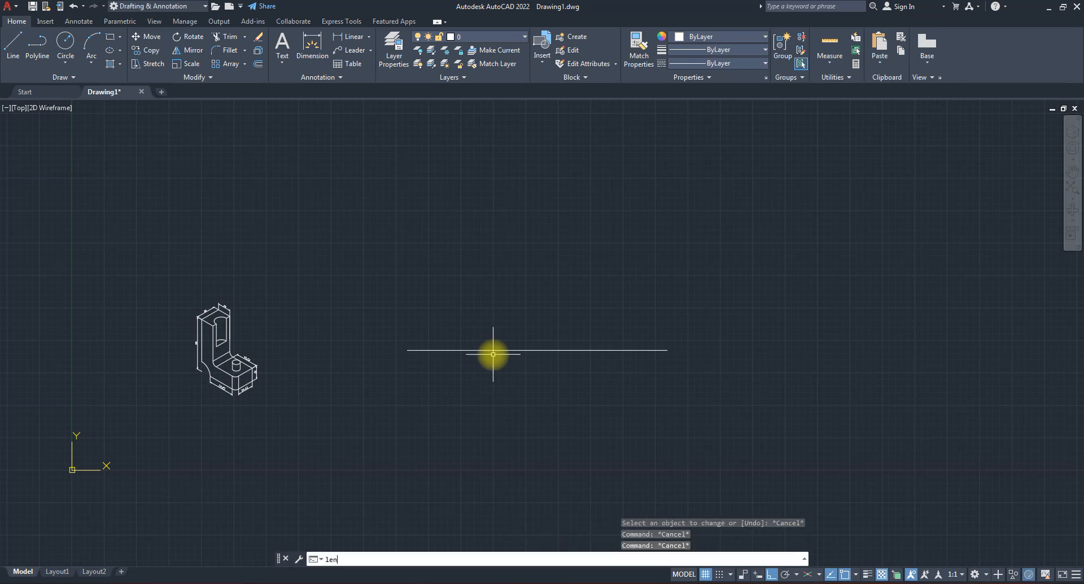
key(Return)
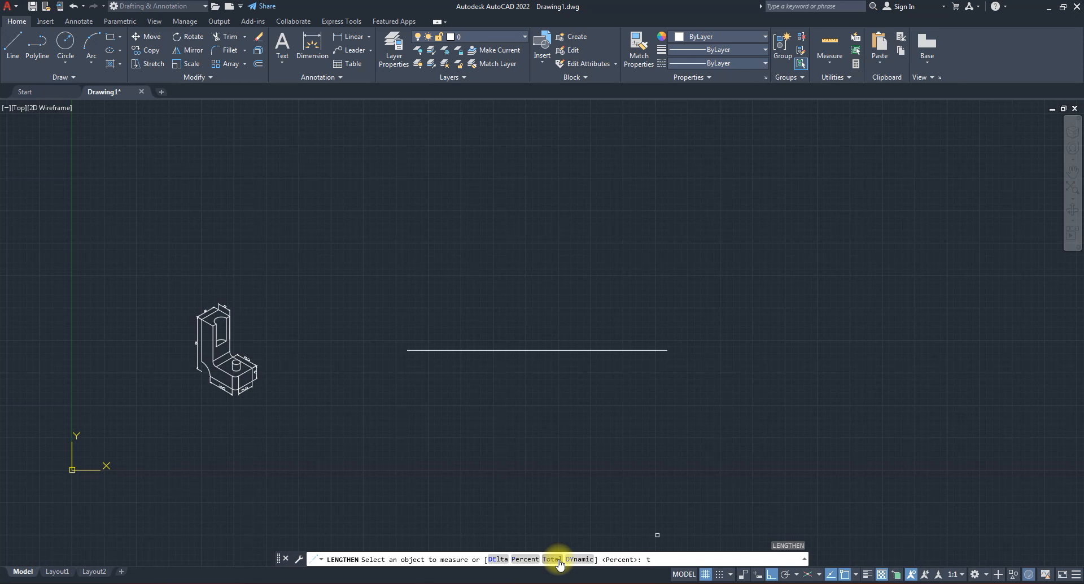
key(Return)
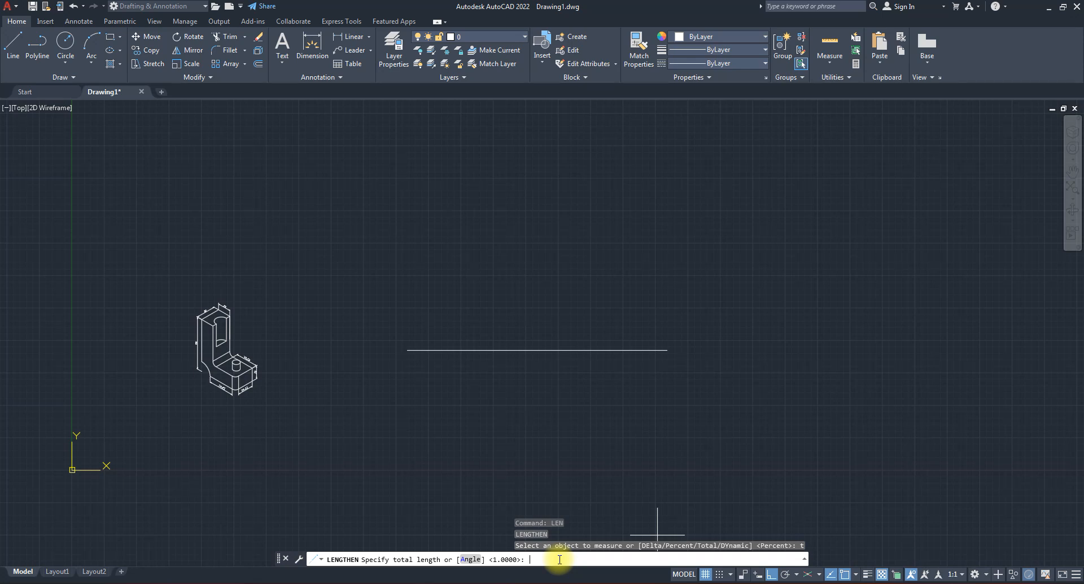
text(200)
key(Return)
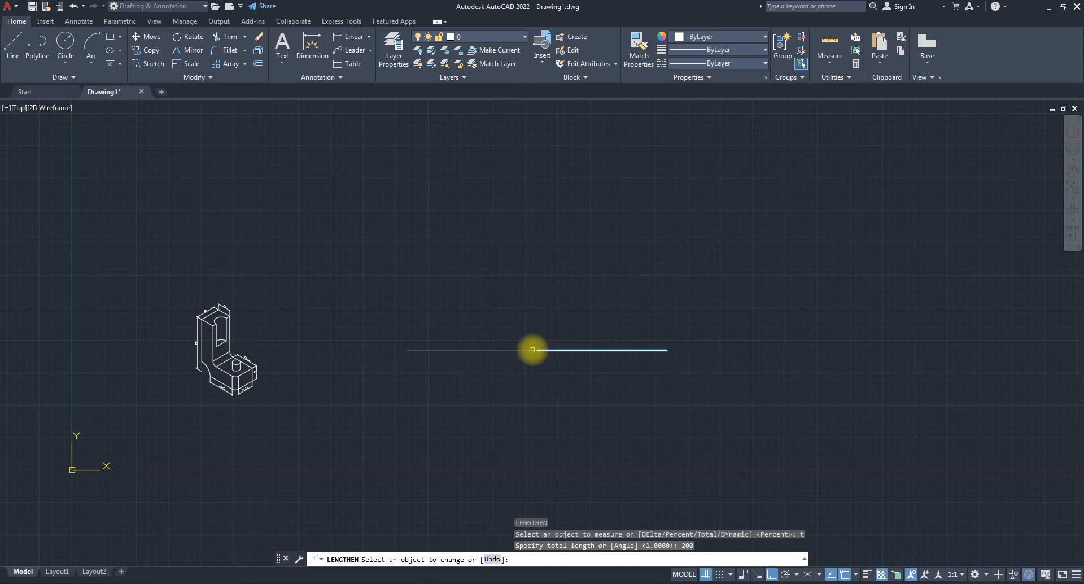
click(532, 349)
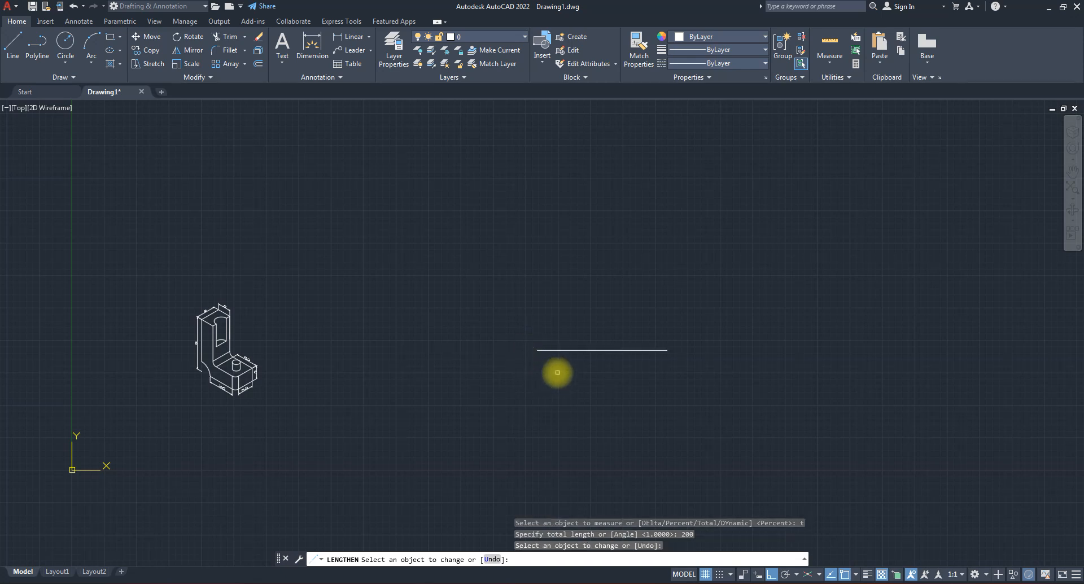
key(Escape)
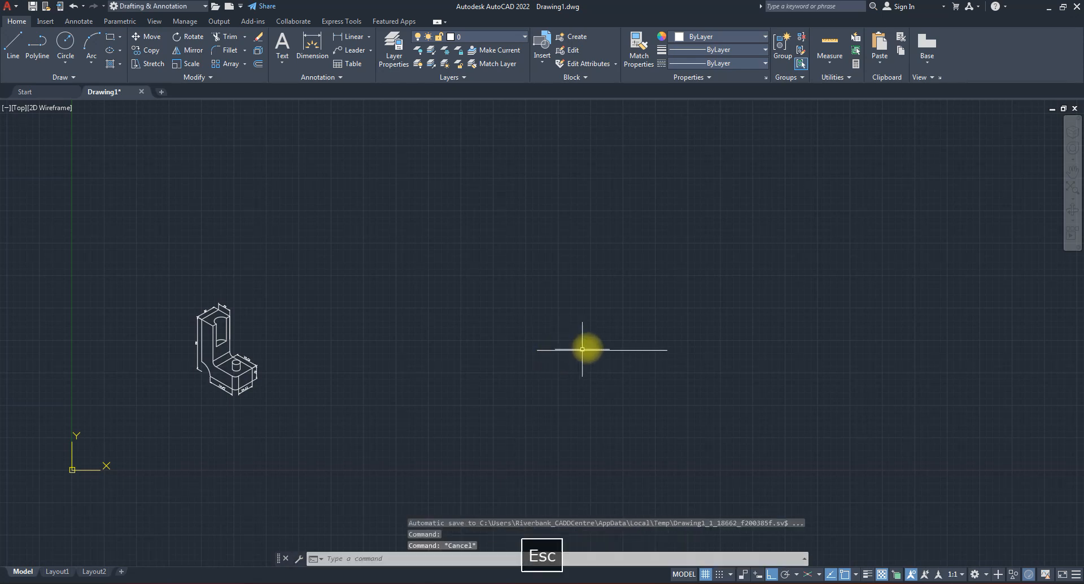
Measure the distance between the line's left and right endpoints, and leave the measuring command.
click(818, 65)
click(824, 105)
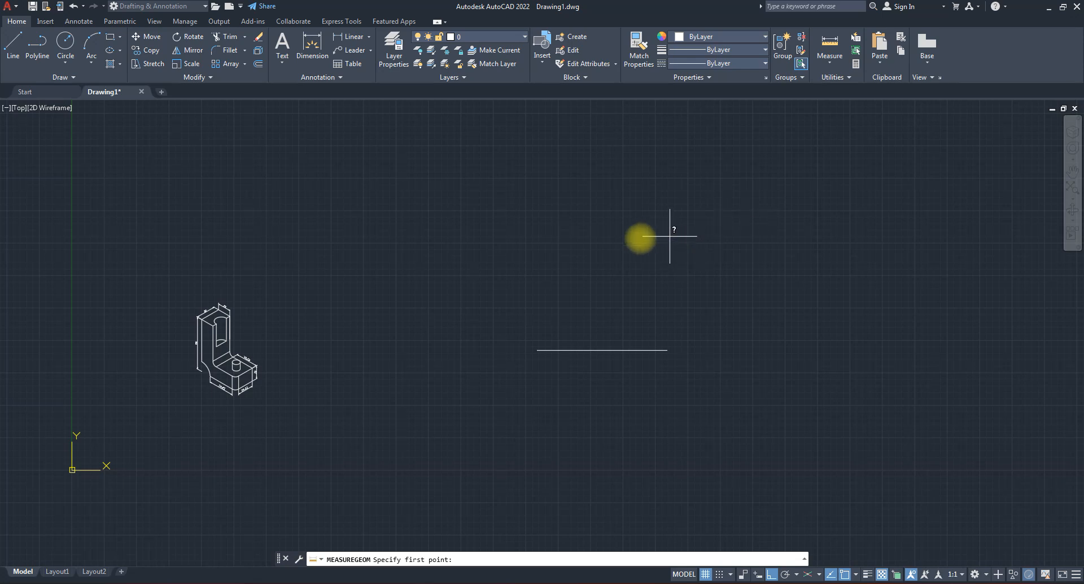
click(537, 349)
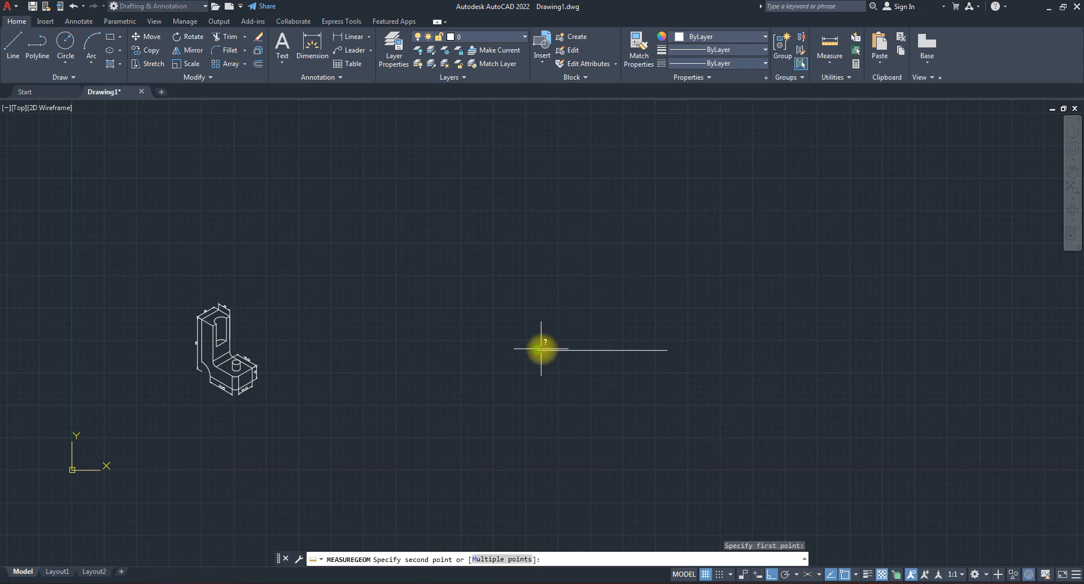
click(666, 350)
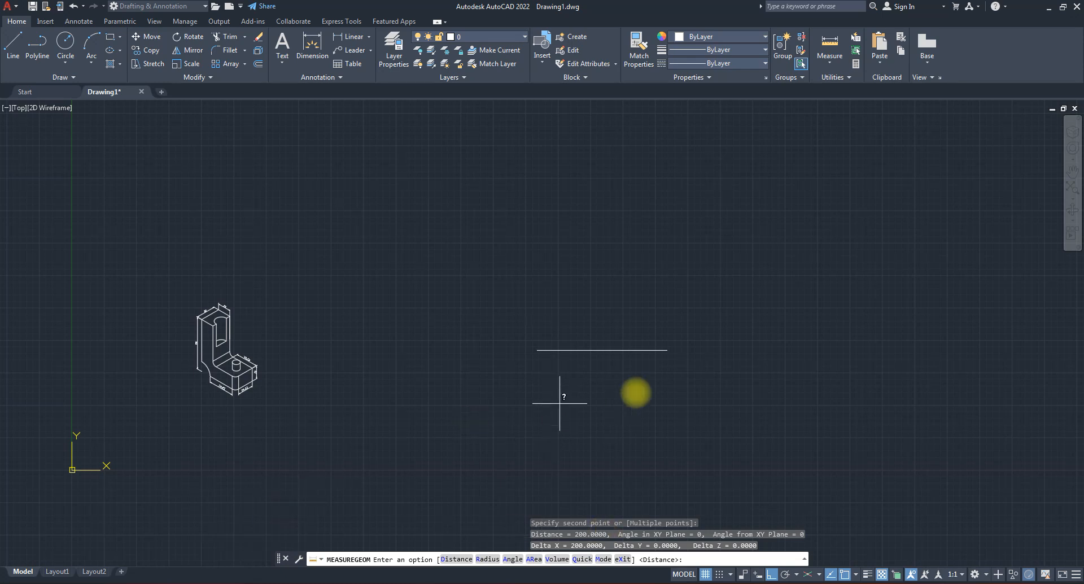
key(Escape)
key(Escape)
key(Escape)
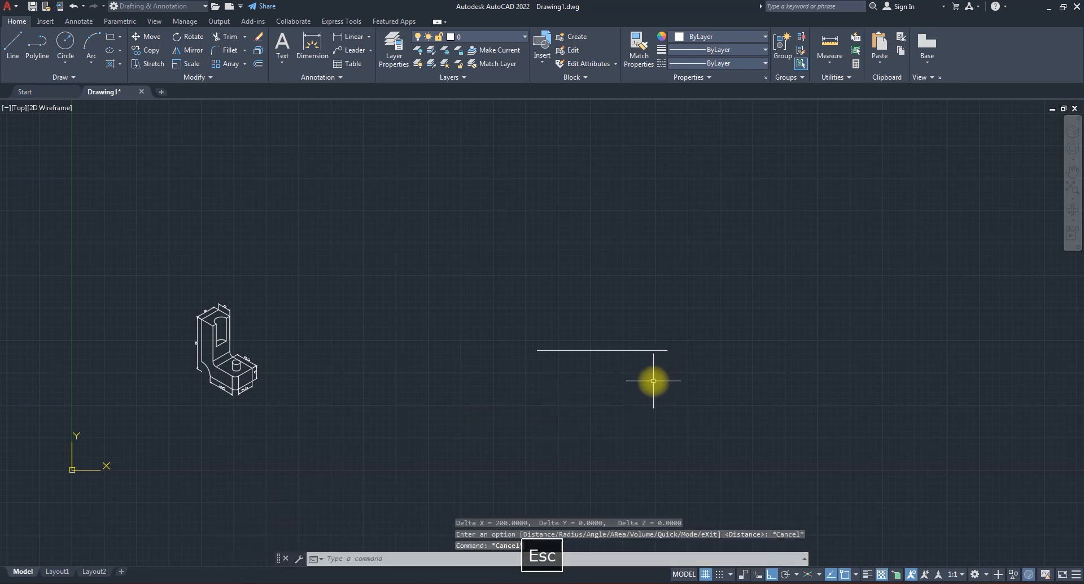
click(654, 379)
key(Escape)
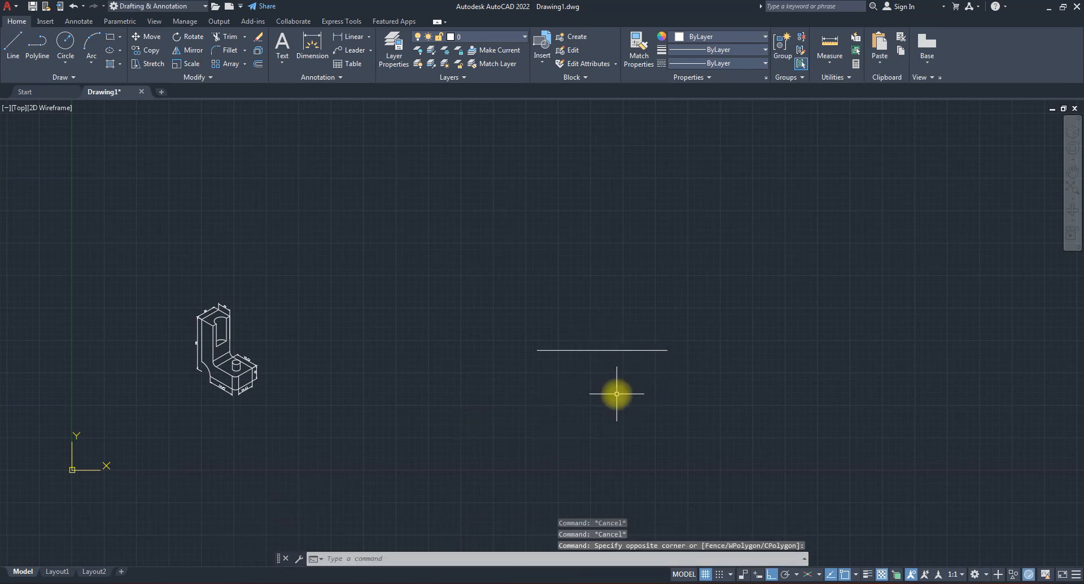
Start the Lengthen command with its Delta option and a delta length of 50.
text(len)
key(Return)
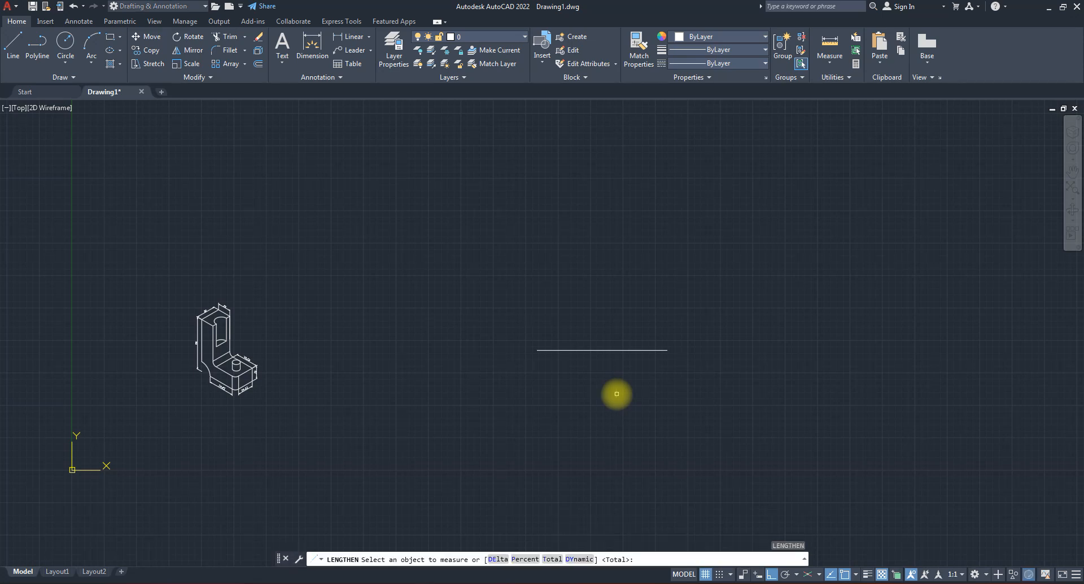
click(492, 559)
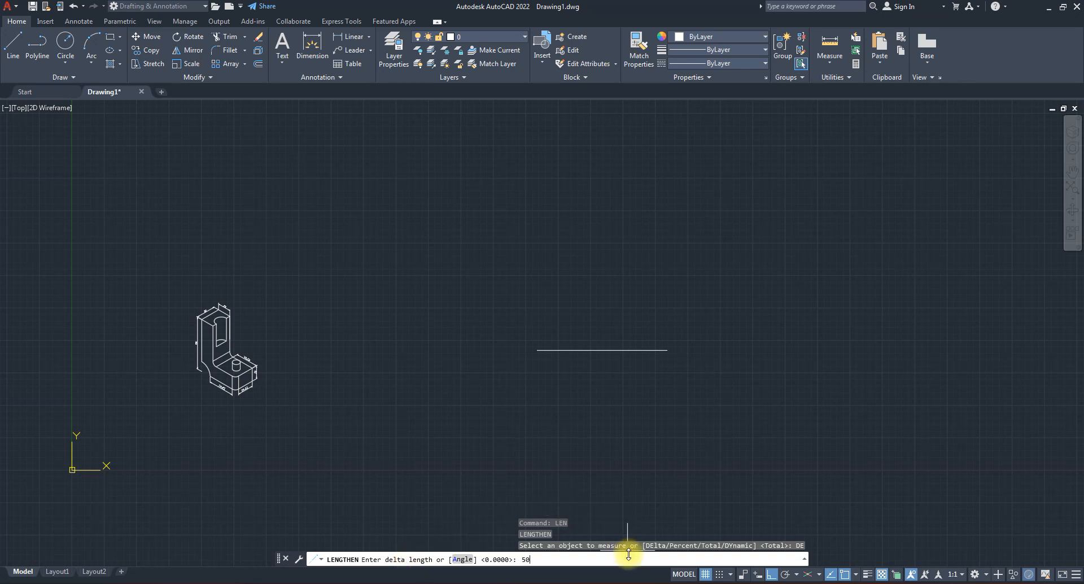
Lengthen the horizontal line at its right end by a delta length of 50.
key(Return)
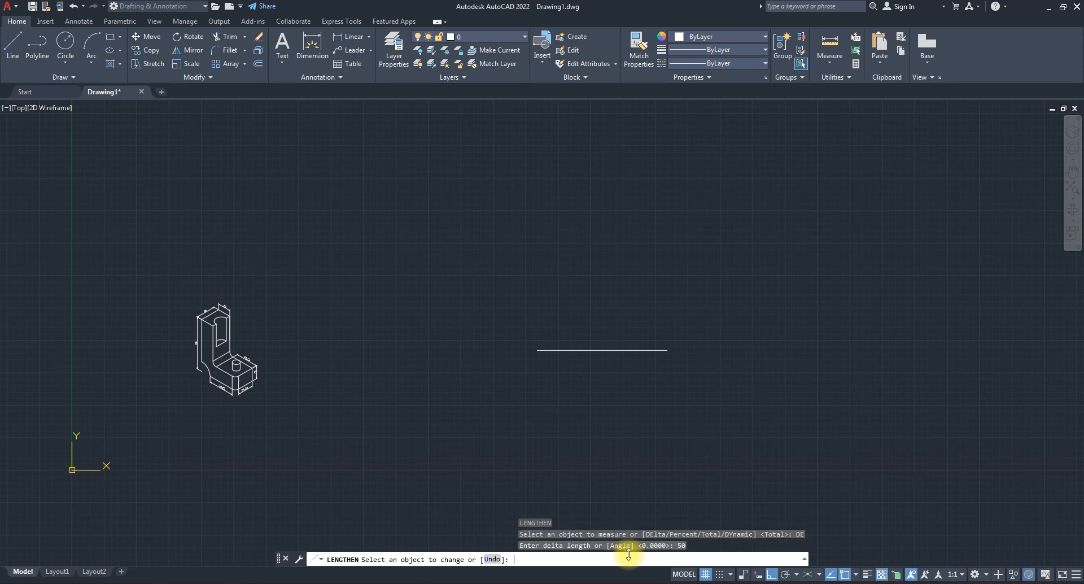
click(611, 349)
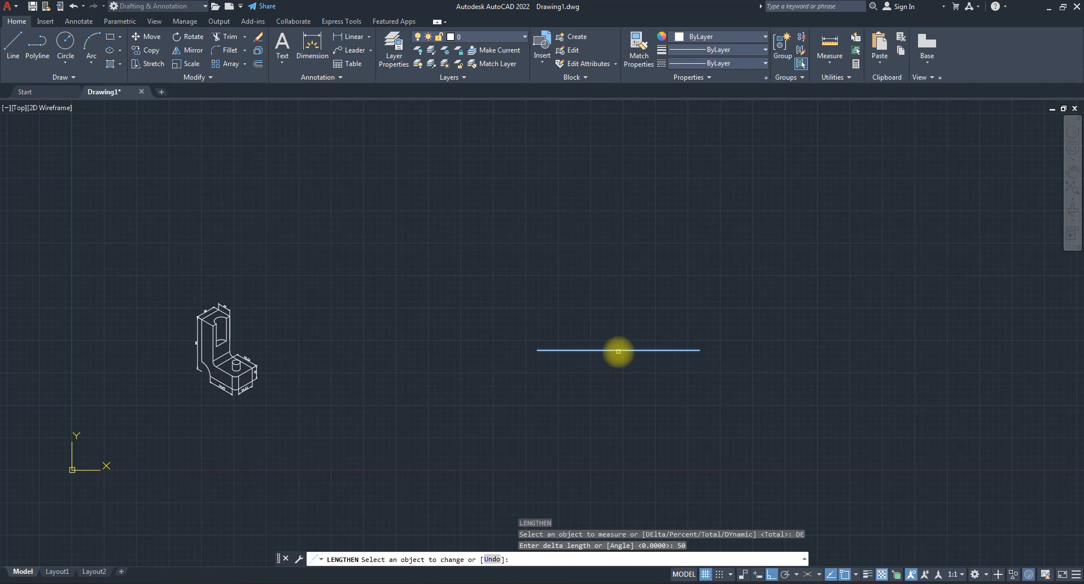
click(619, 351)
key(Escape)
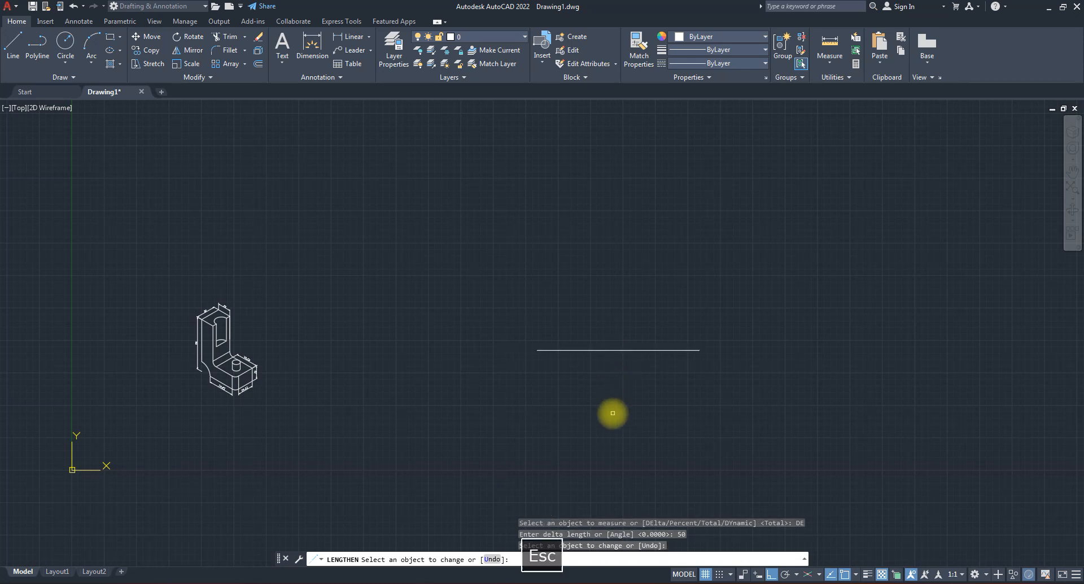
Measure the distance between the two endpoints of the lengthened horizontal line.
click(828, 60)
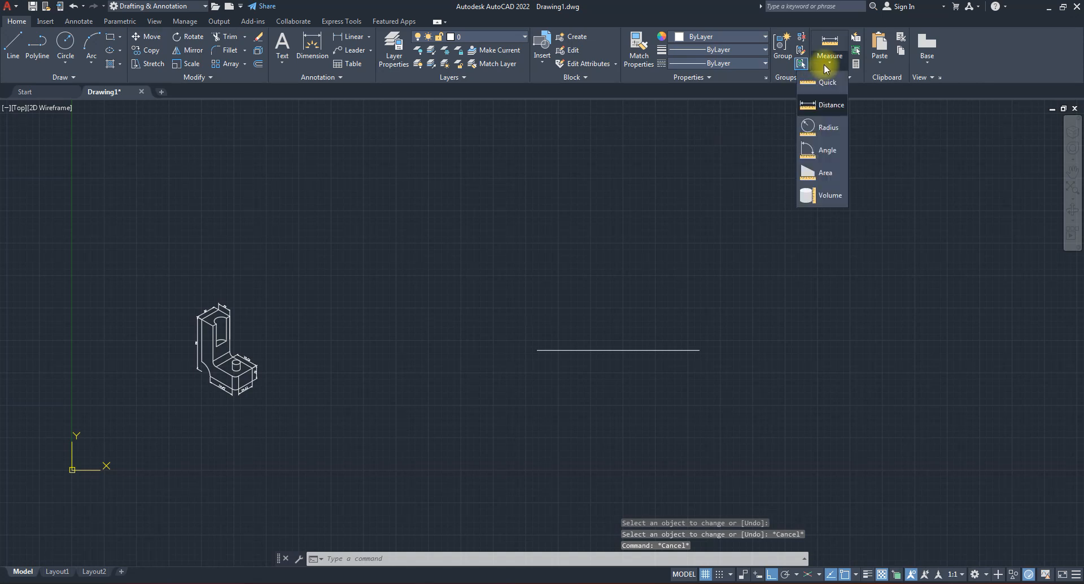
click(824, 104)
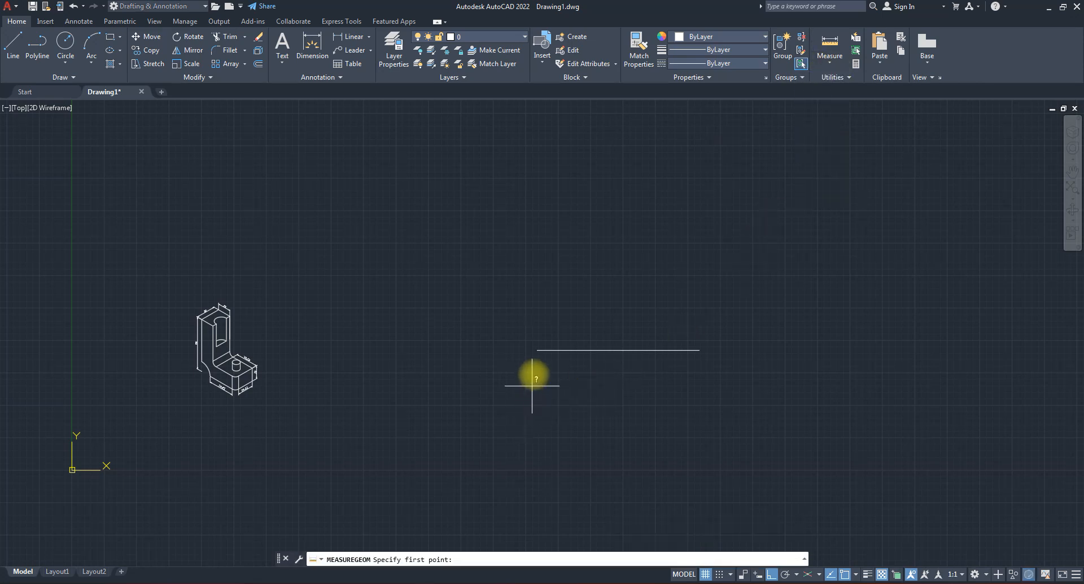
click(538, 350)
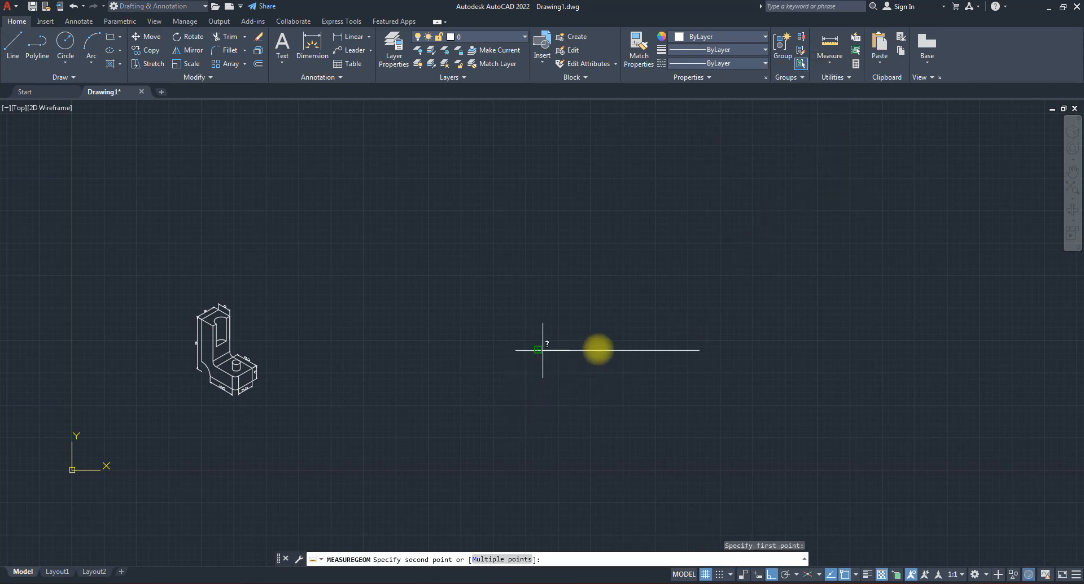
click(700, 347)
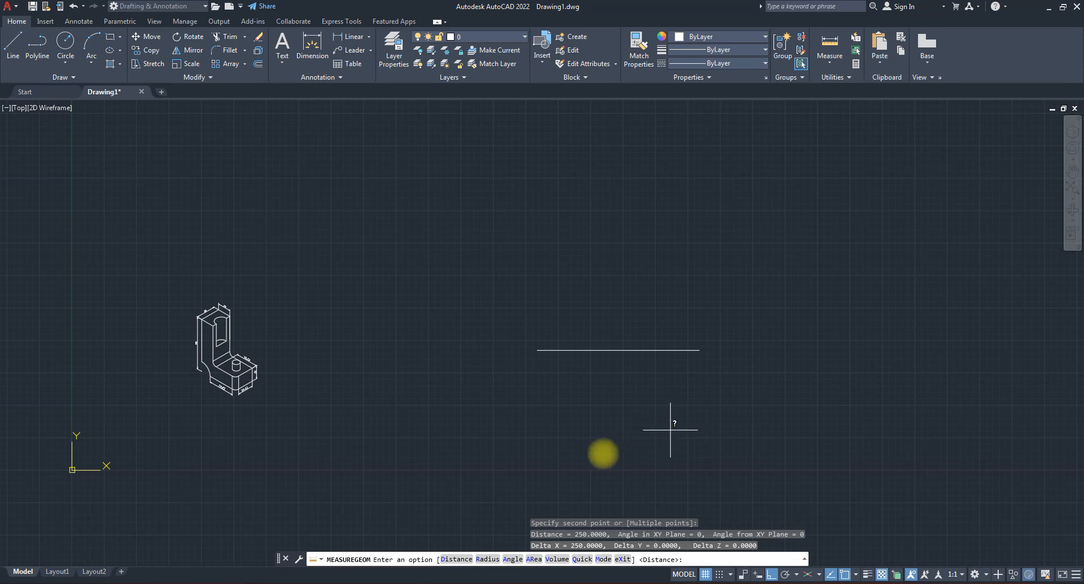
key(Escape)
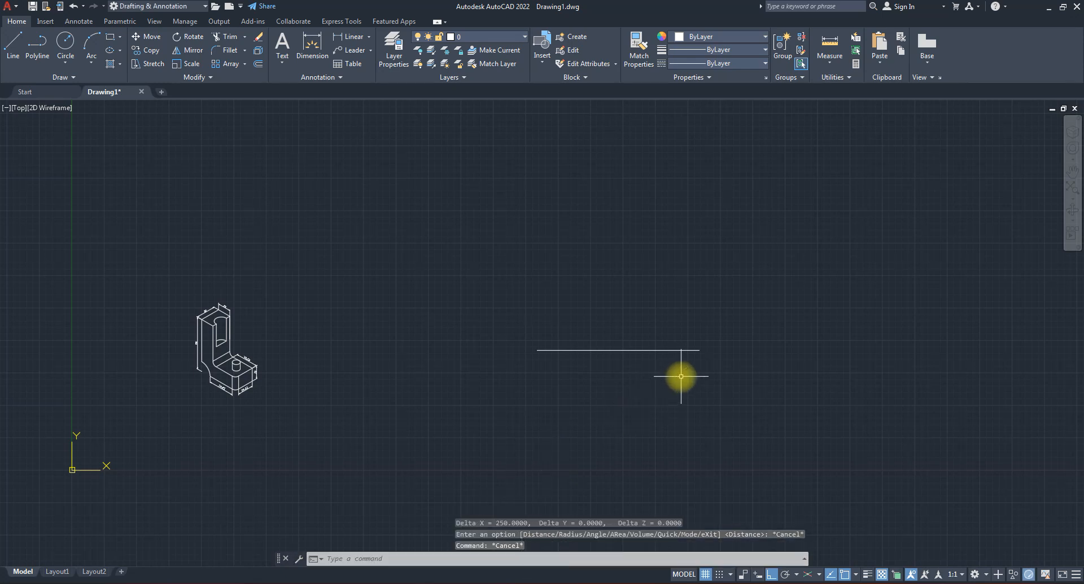
Try to lengthen the horizontal line by a delta angle of 30.
text(len)
key(Return)
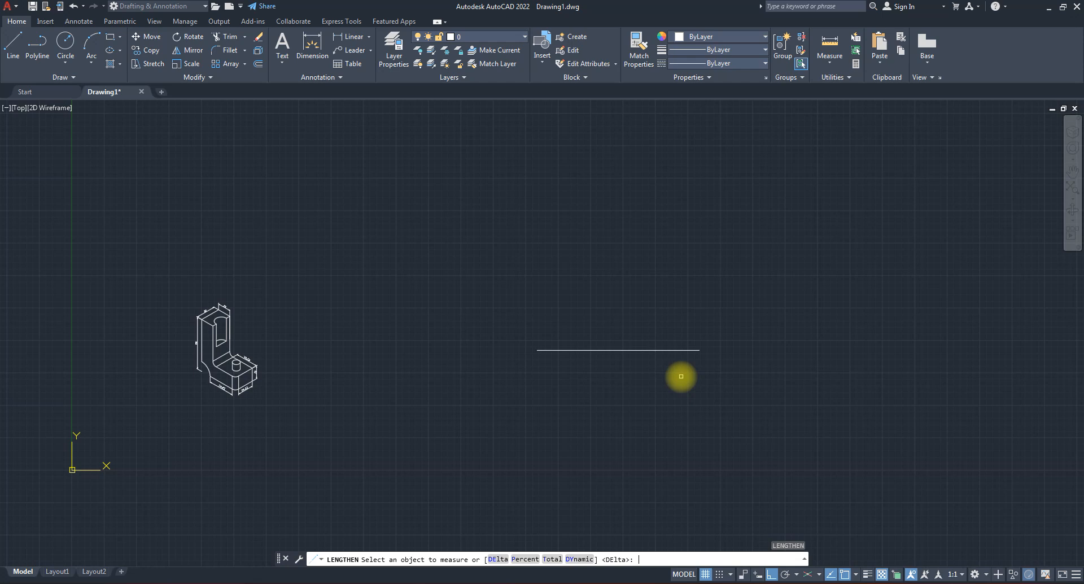
click(498, 559)
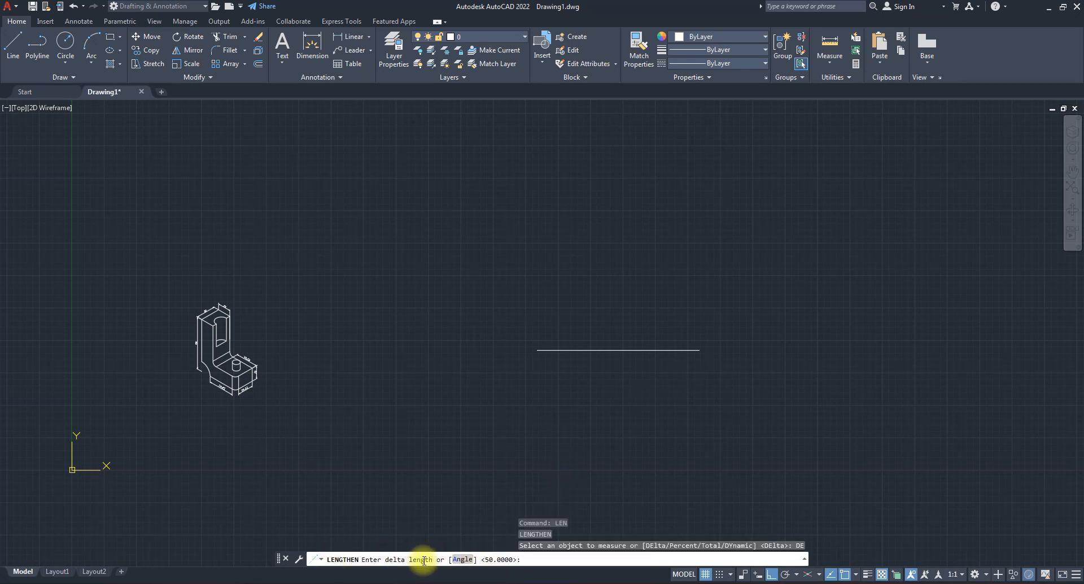
click(463, 560)
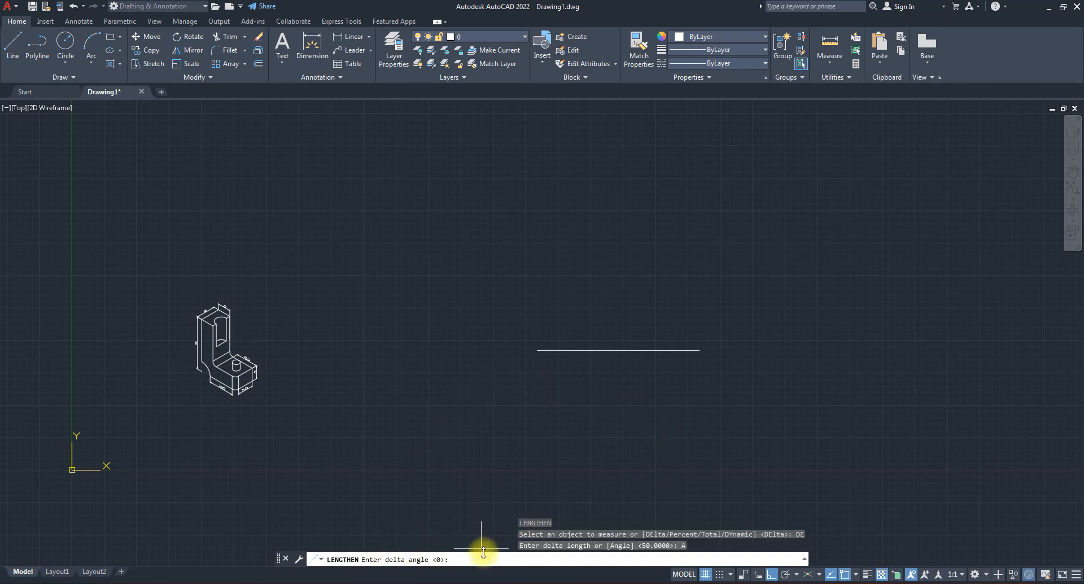
text(30)
key(Return)
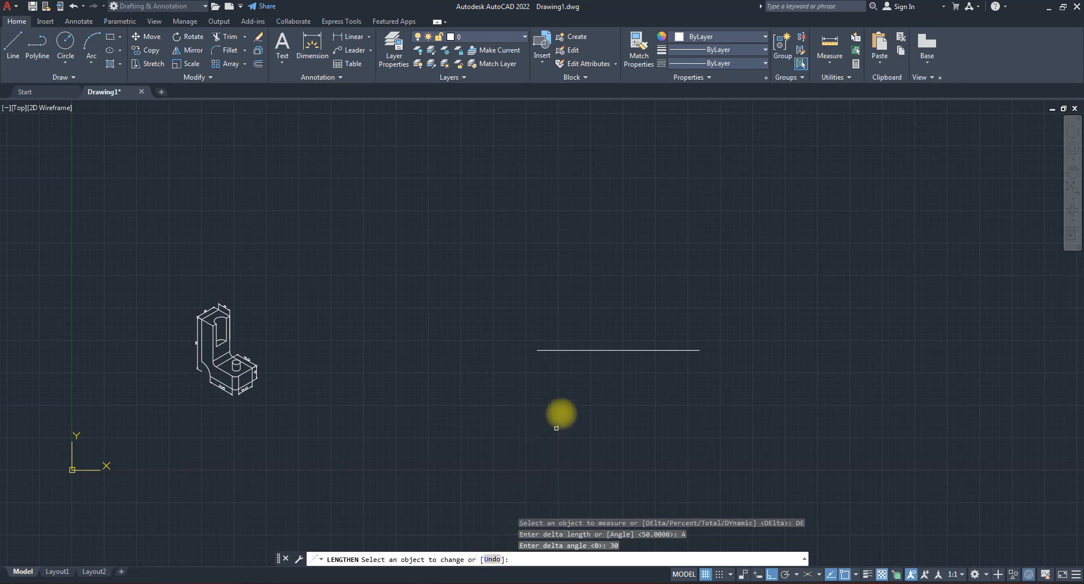
click(569, 348)
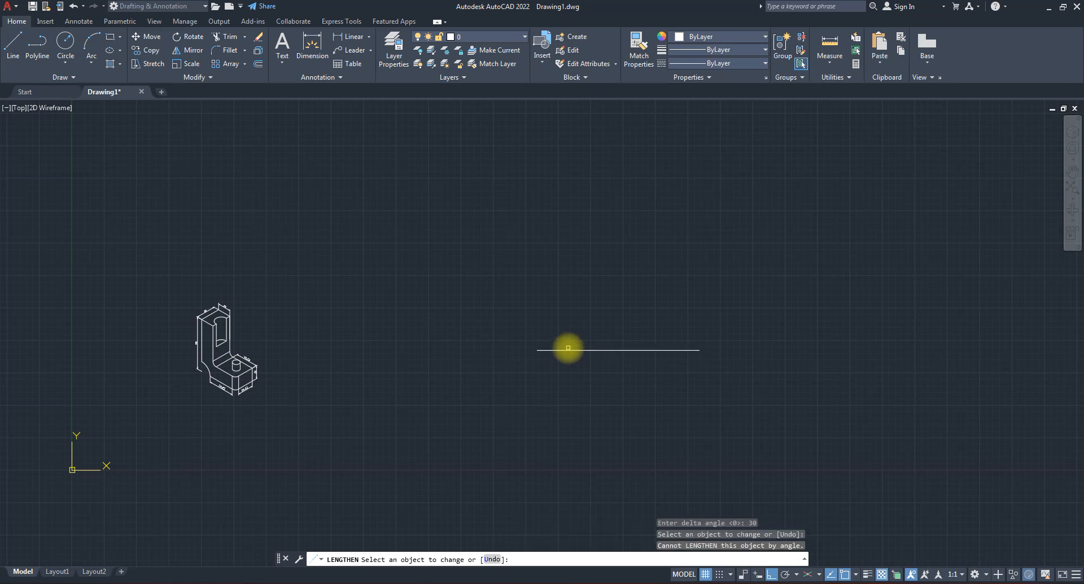
click(569, 350)
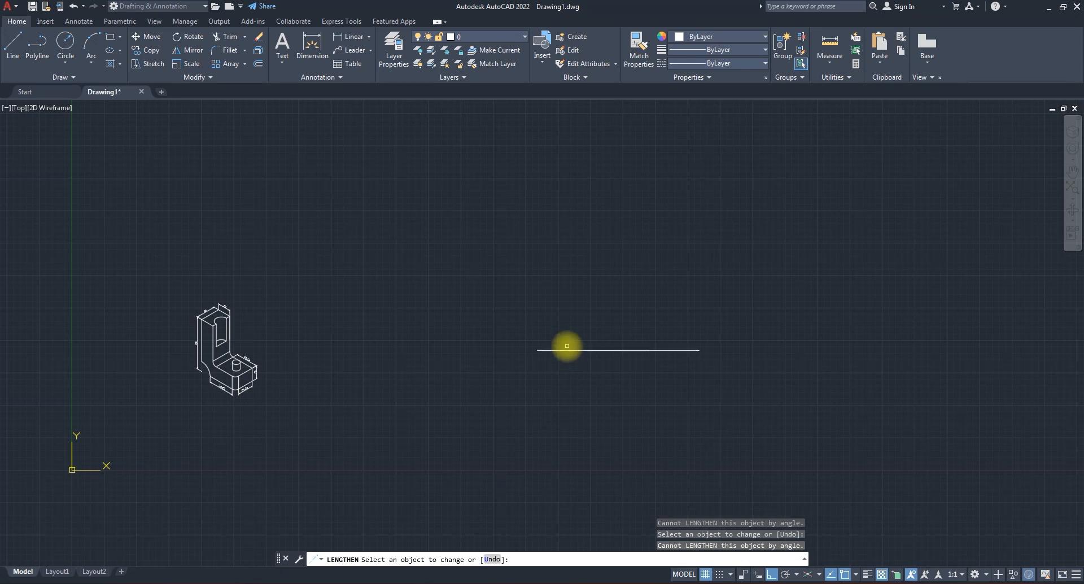
key(Escape)
key(Escape)
key(Escape)
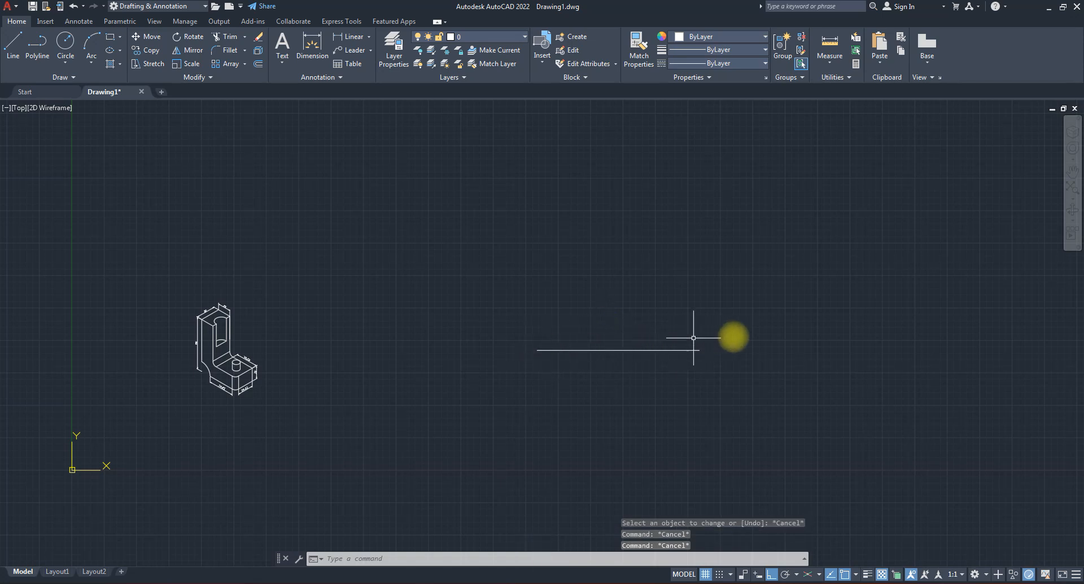
With Ortho off, draw a slanted line from the horizontal line's left endpoint, rising to the right above it, and switch Ortho back on.
text(1)
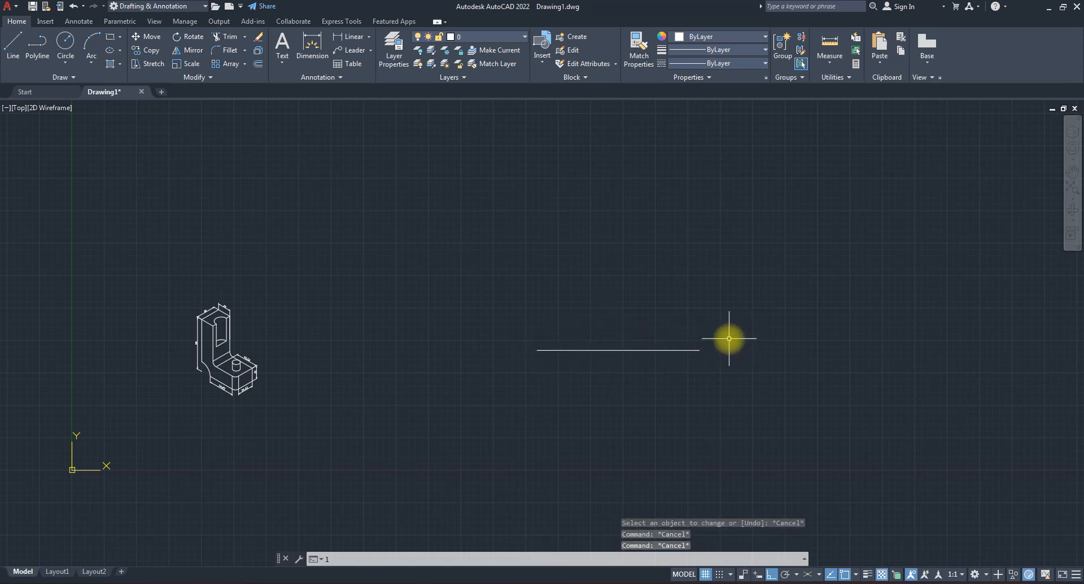
key(Return)
click(537, 349)
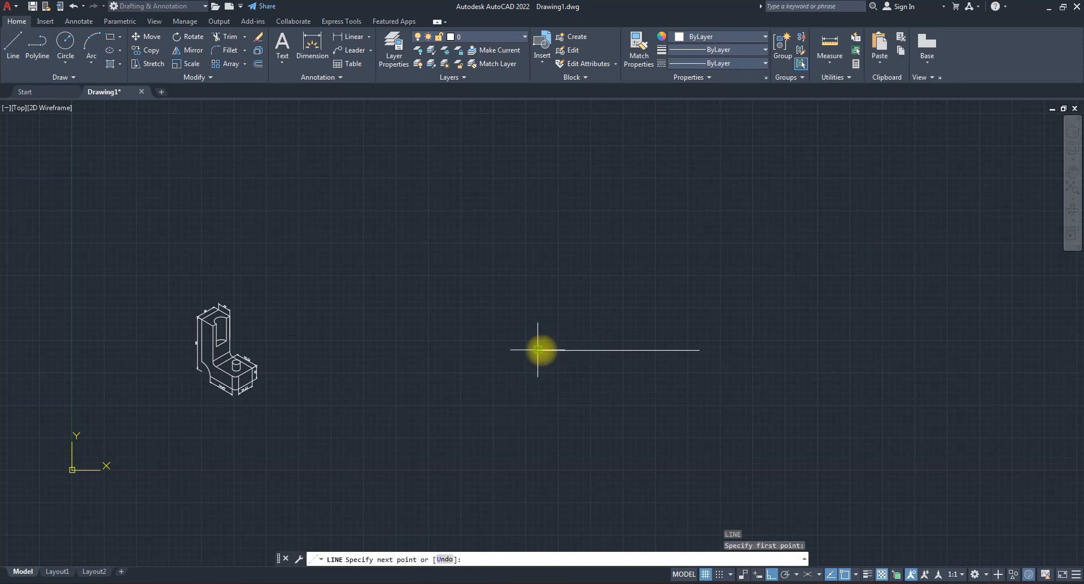
key(F8)
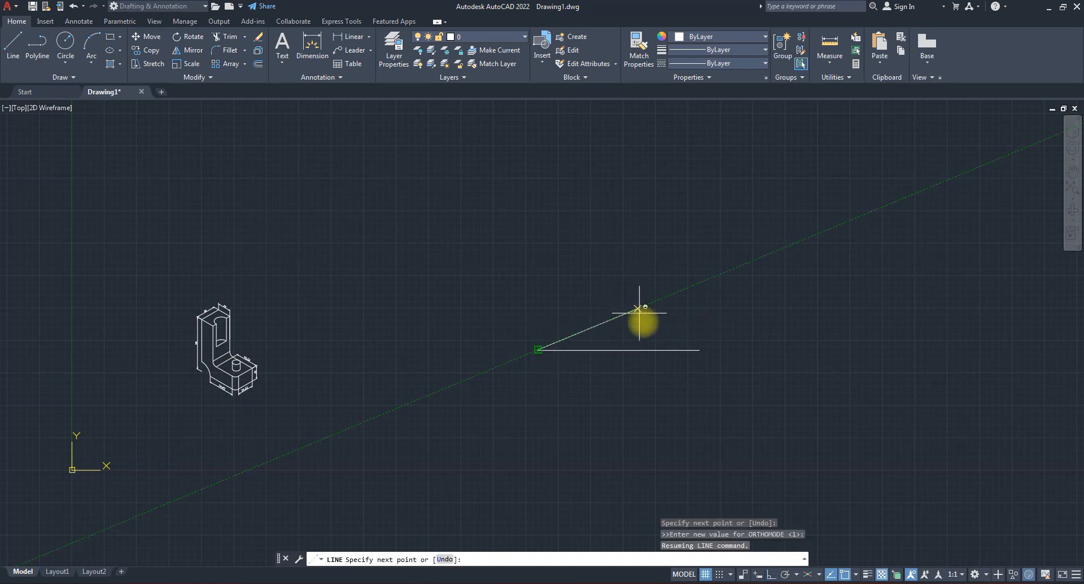
click(665, 320)
key(F8)
key(Escape)
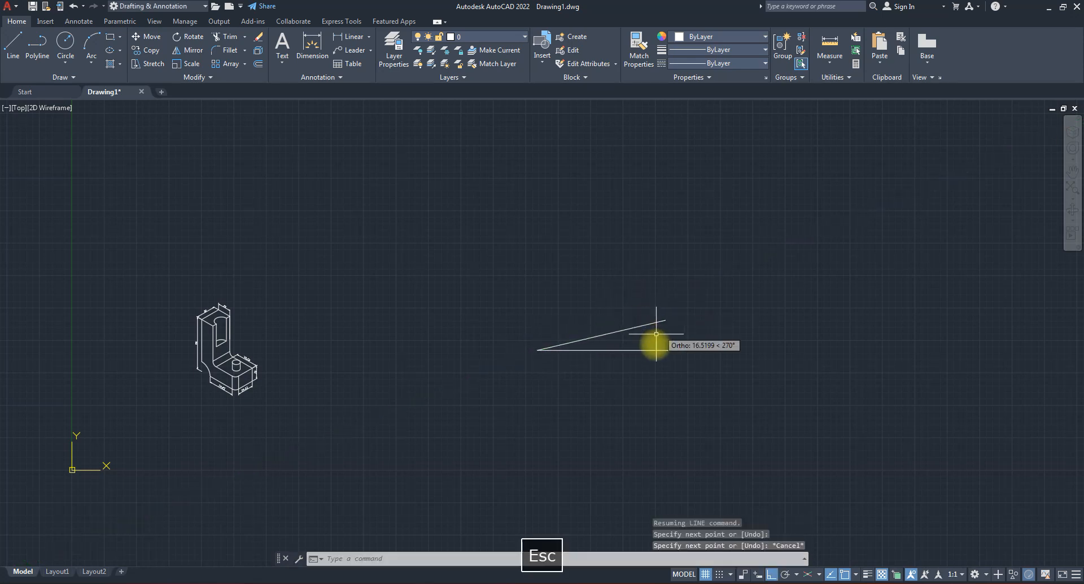
Join the slanted line and the horizontal line into one polyline.
click(622, 365)
click(569, 339)
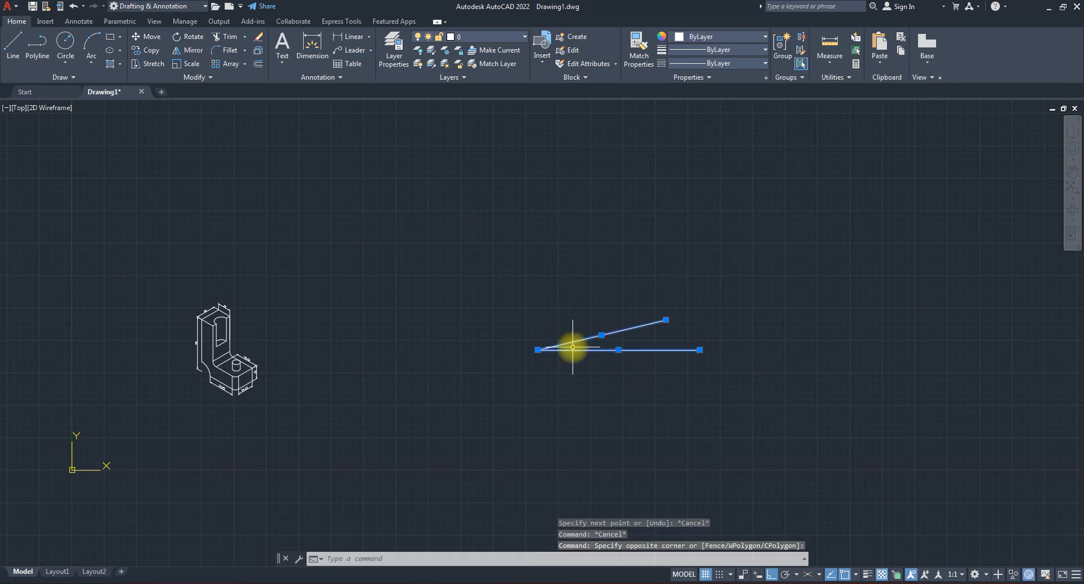
text(j)
key(Return)
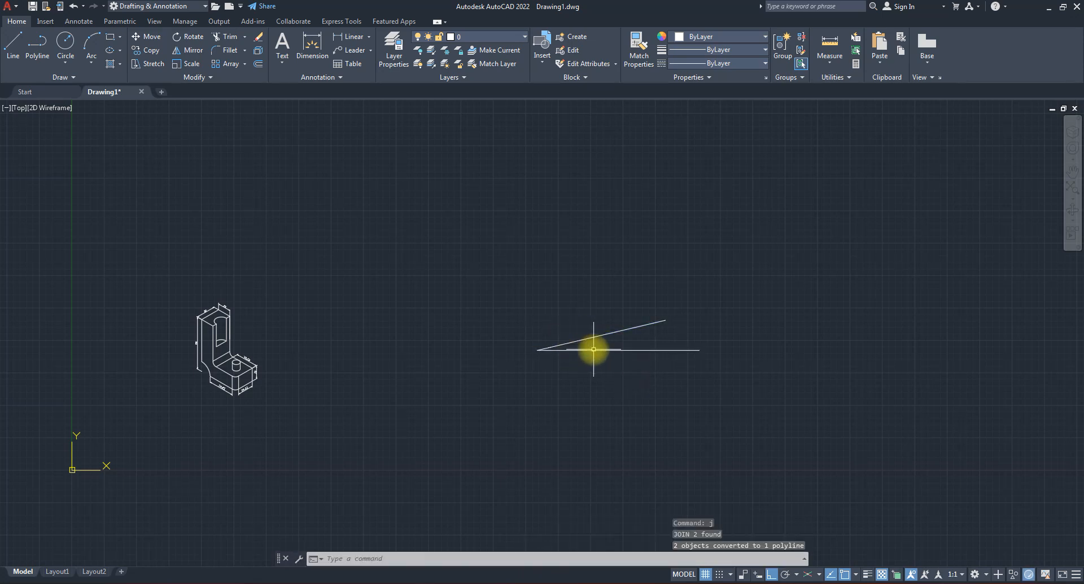
key(Escape)
key(Escape)
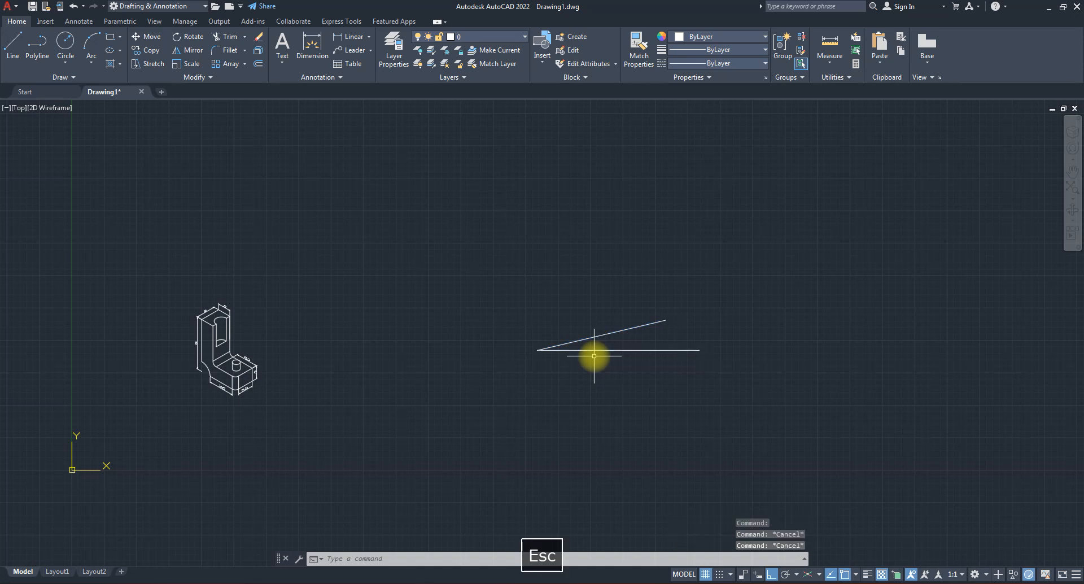
text(len)
key(Return)
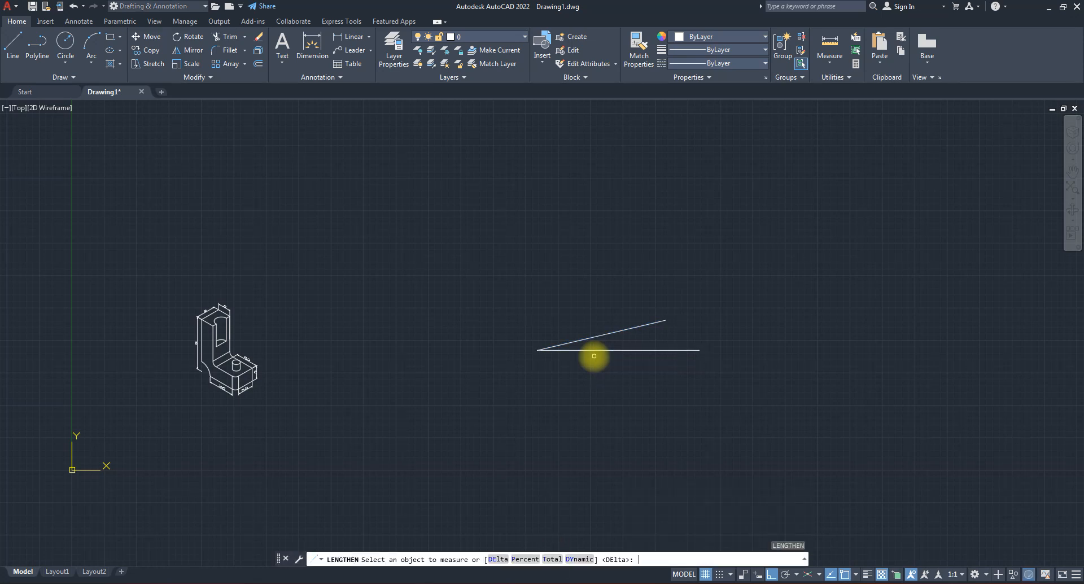
text(d)
key(Return)
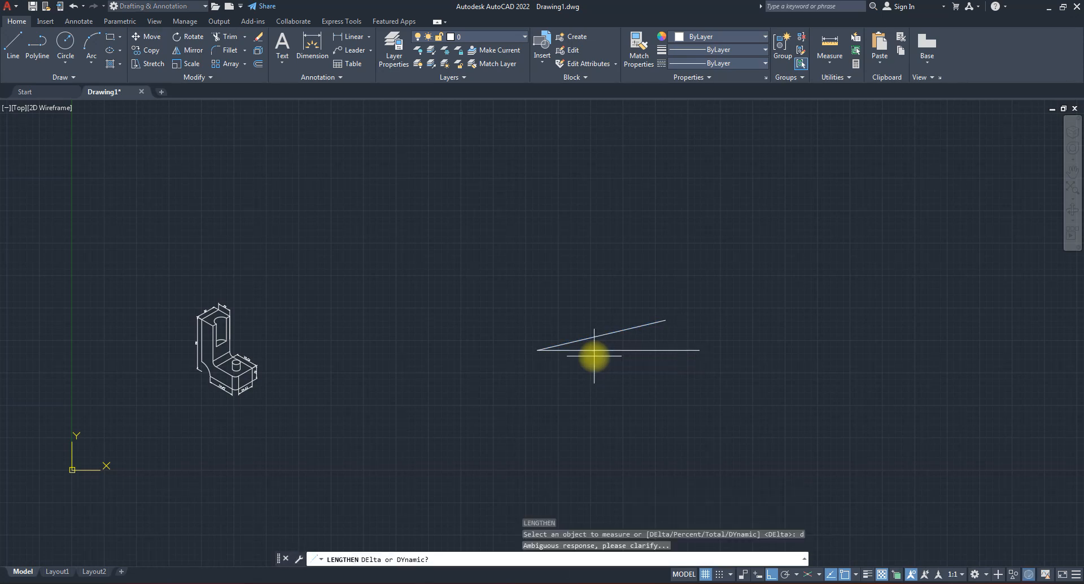
key(Escape)
key(Escape)
key(Escape)
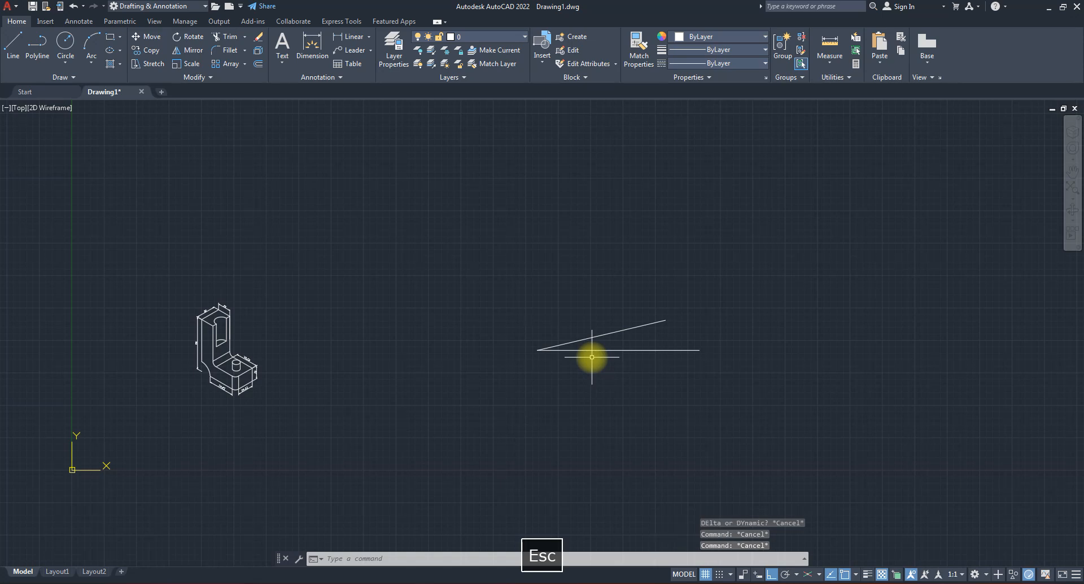
text(len)
key(Return)
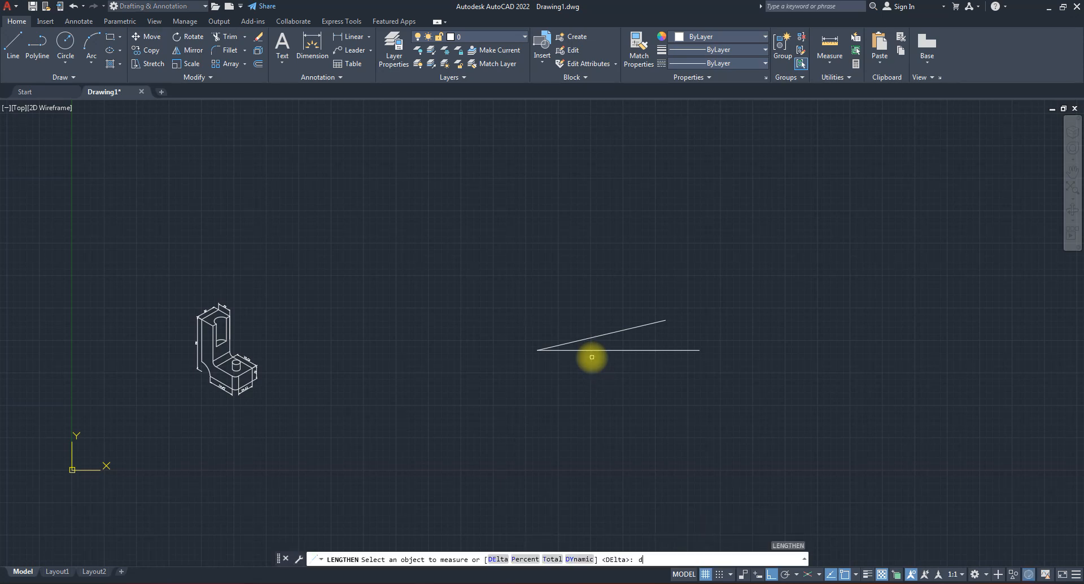
text(d)
key(Return)
key(Escape)
key(Escape)
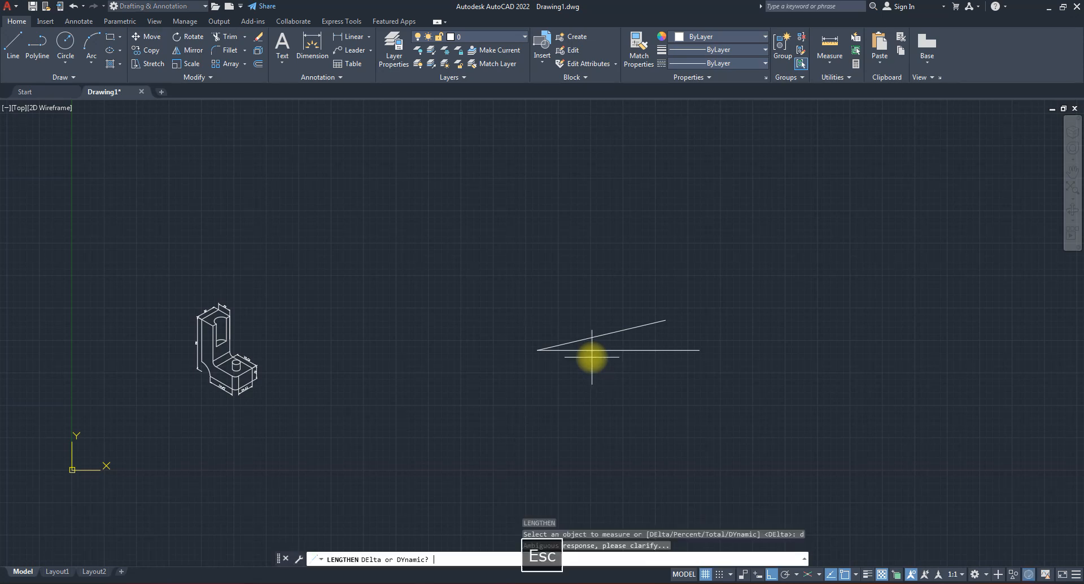
Try to lengthen both segments of the joined polyline by a delta angle of 30.
text(len)
key(Return)
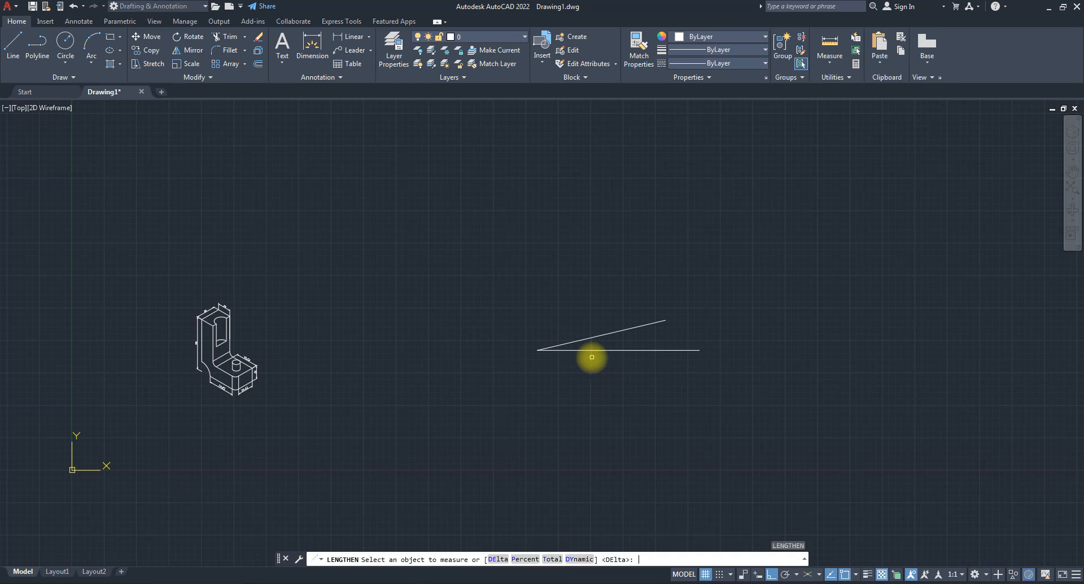
click(497, 558)
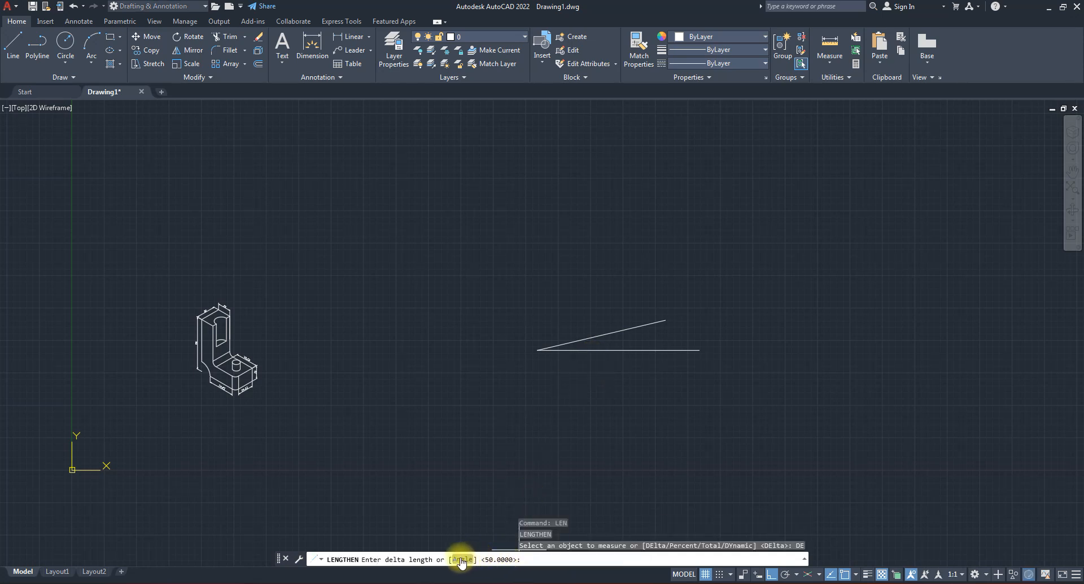
click(462, 560)
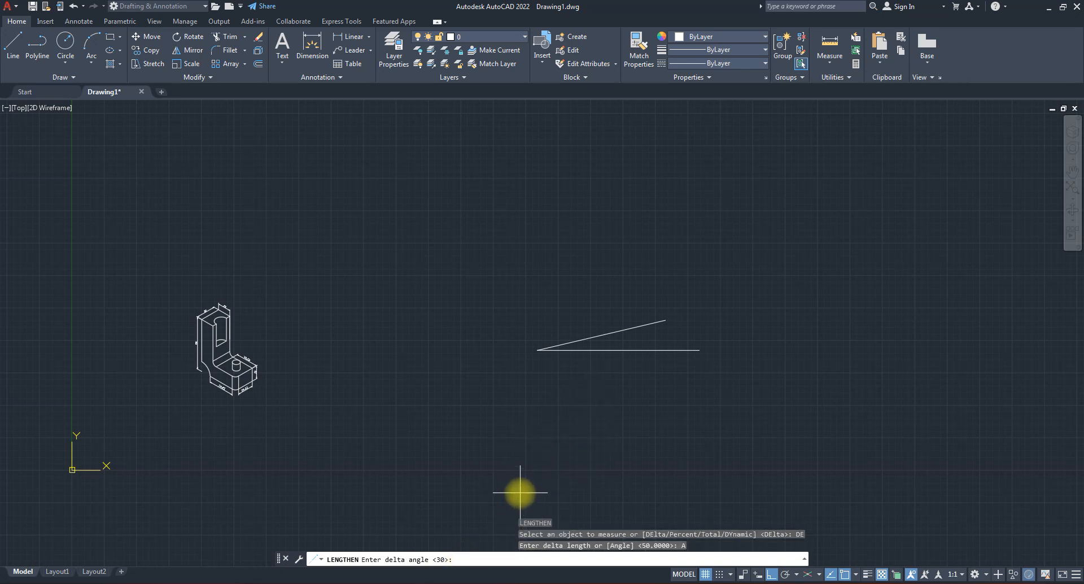
key(Return)
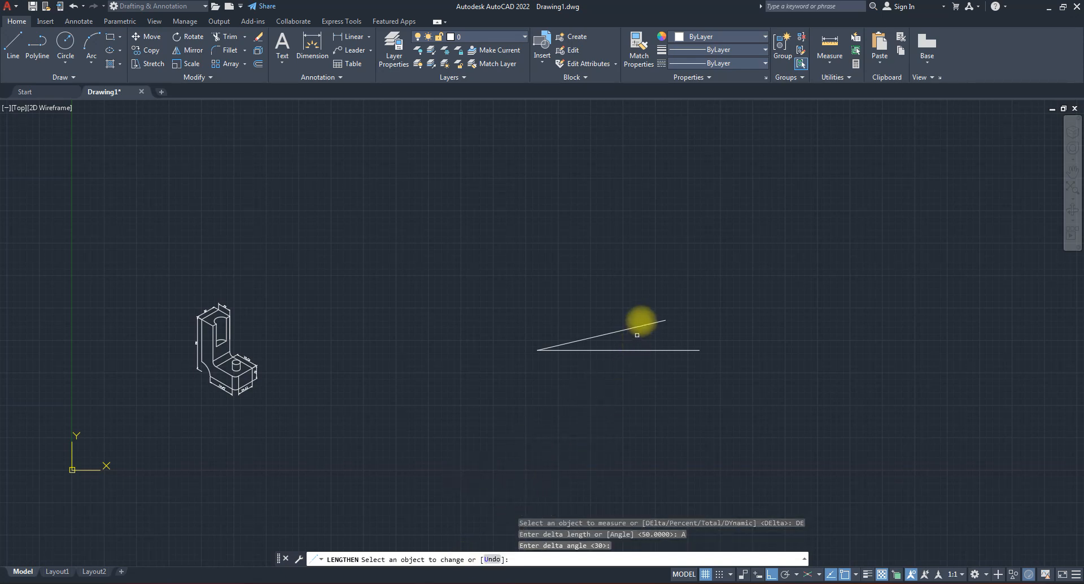
click(637, 335)
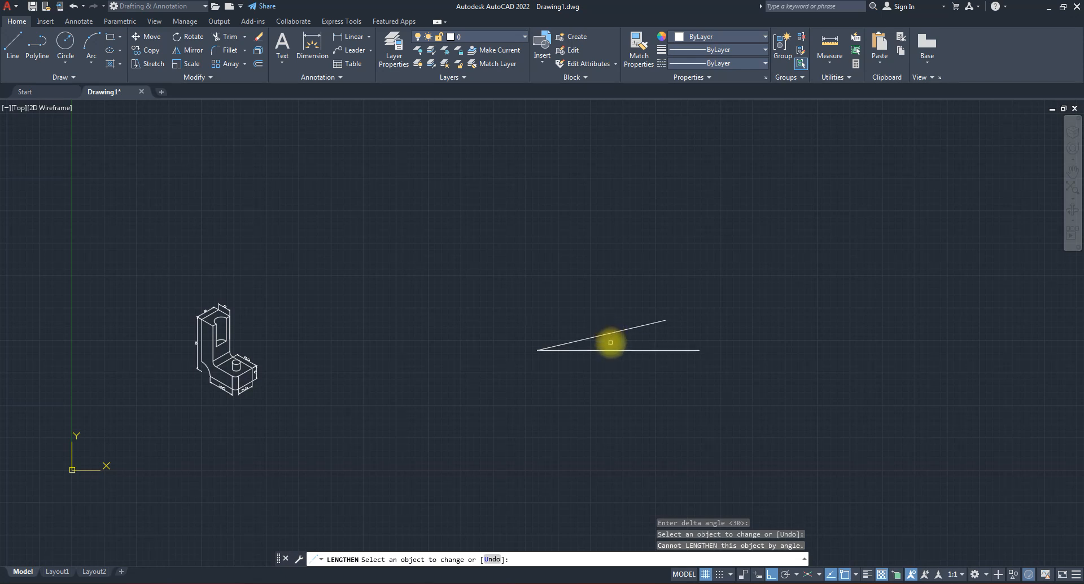
click(612, 350)
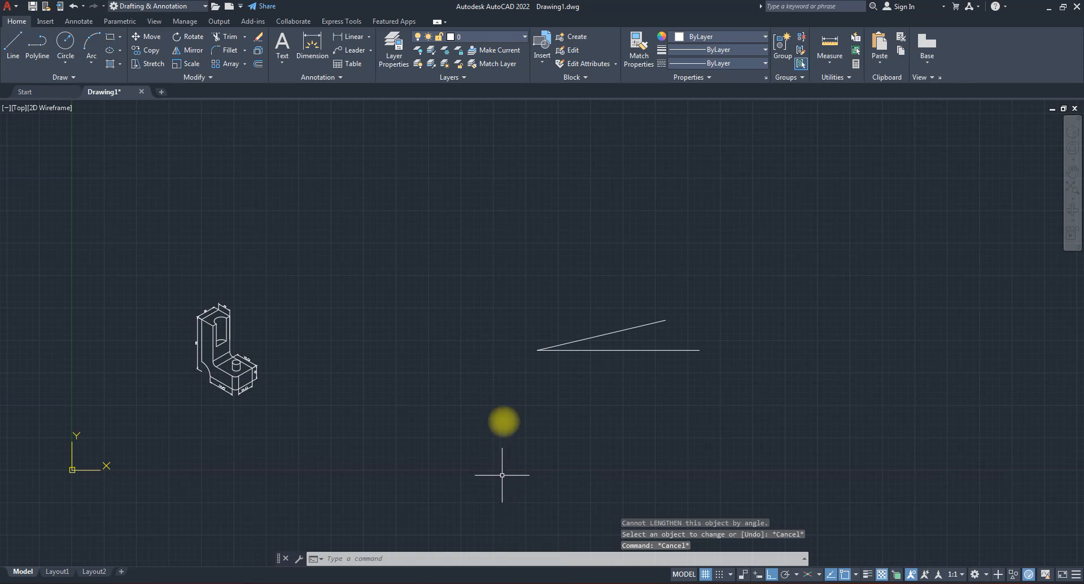
Delete the V-shaped polyline beside the bracket drawing.
click(633, 388)
click(522, 304)
key(Delete)
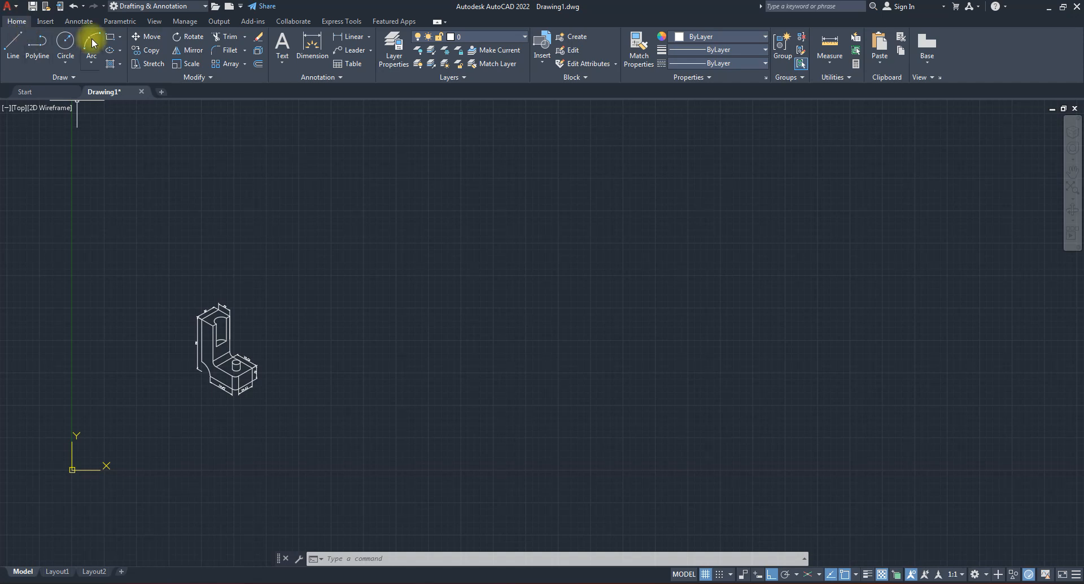
Draw an upright rectangle in the empty area beside the bracket drawing.
click(459, 216)
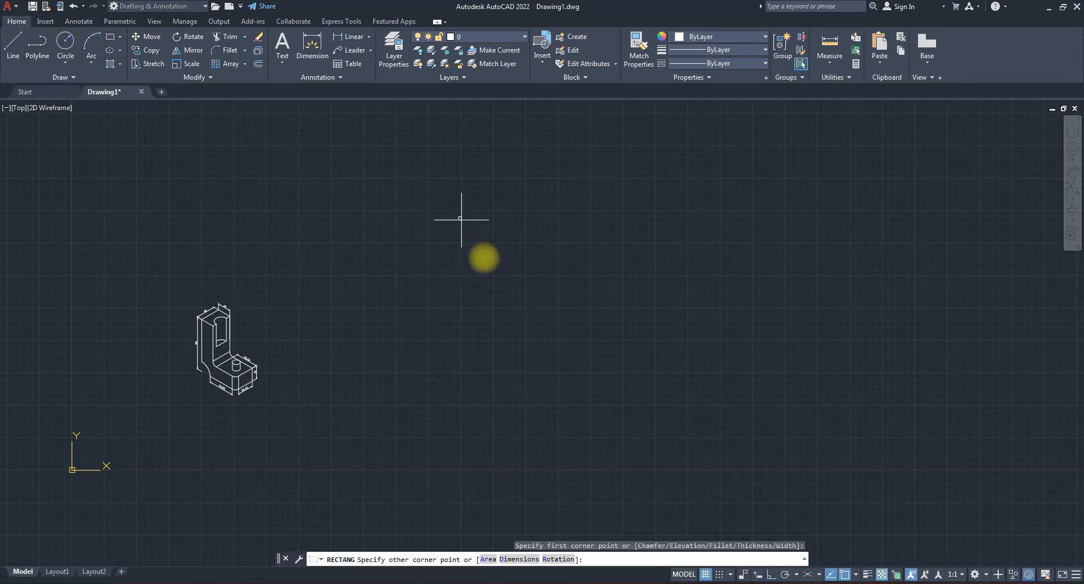
click(500, 294)
scroll(493, 254, up, 6)
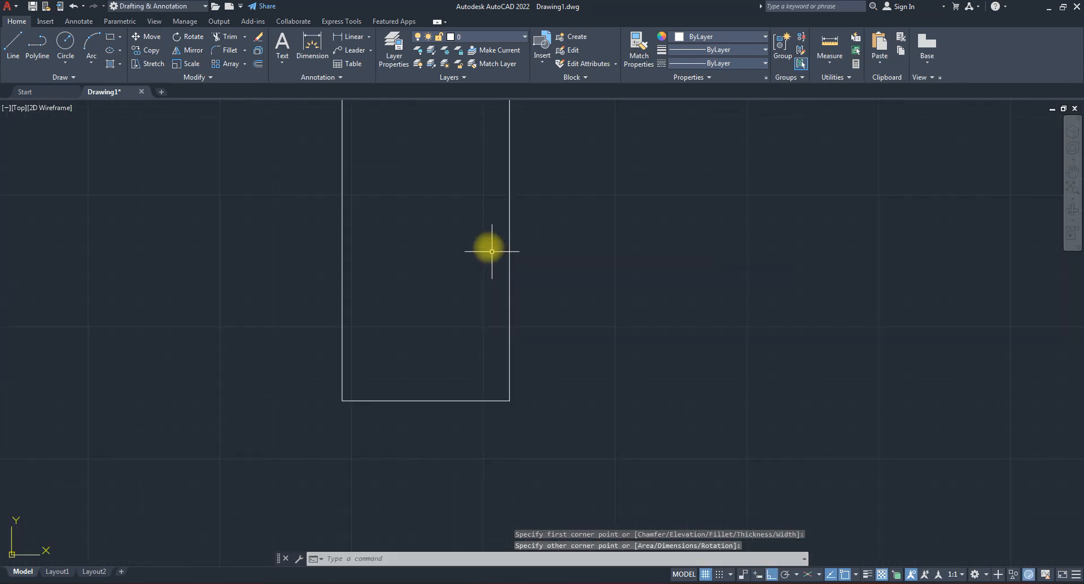
scroll(474, 294, down, 4)
scroll(440, 224, up, 2)
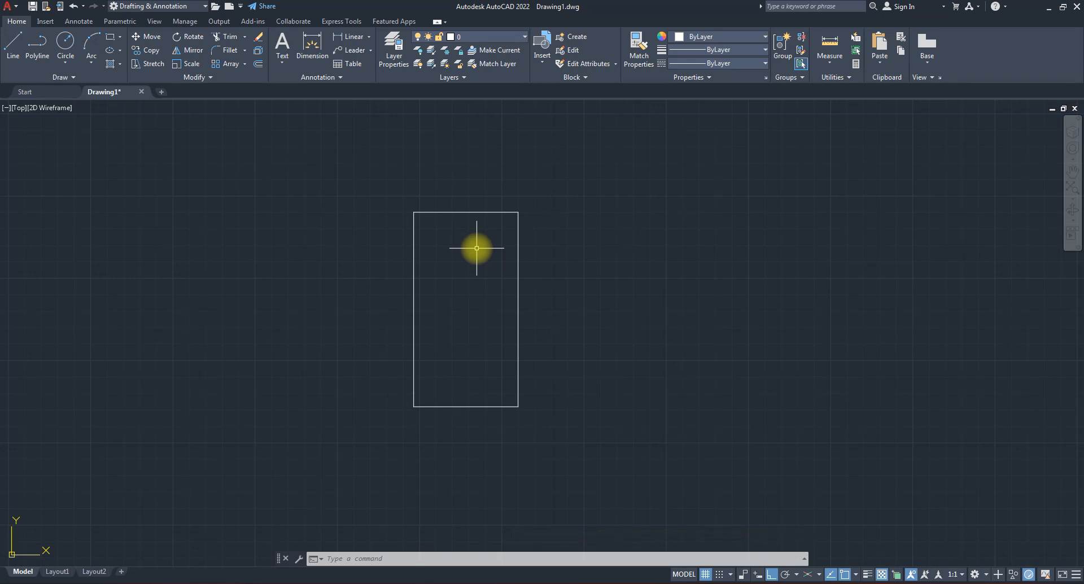
text(l)
key(Return)
click(537, 279)
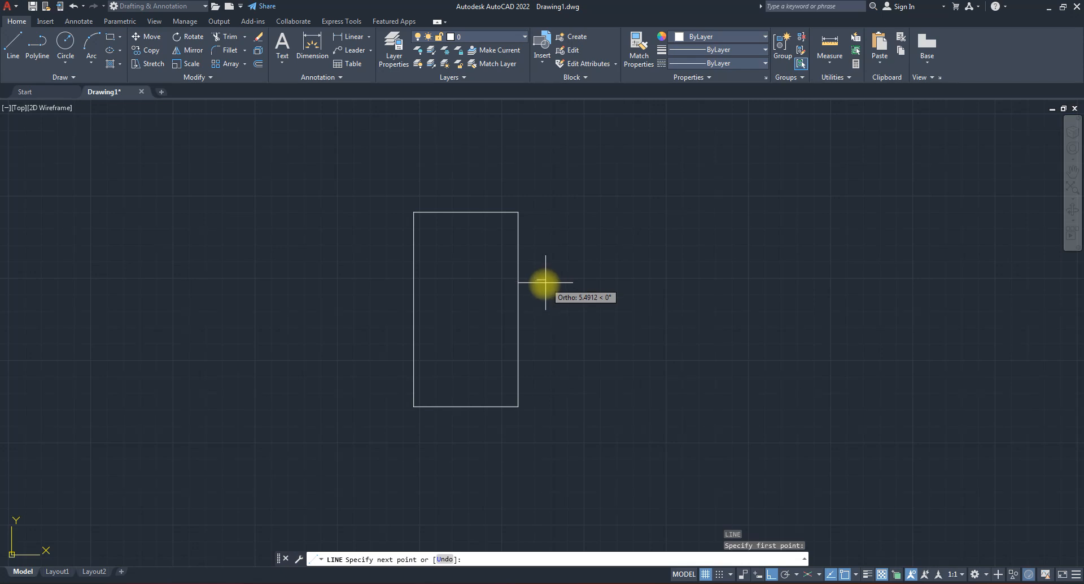
key(Escape)
Offset the rectangle inward by a distance of 5.
text(o)
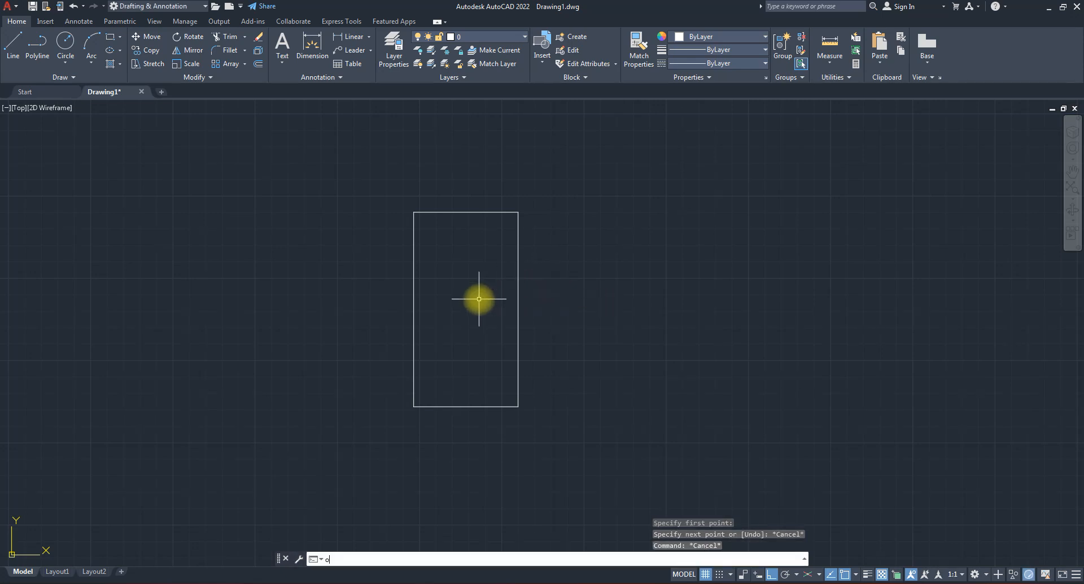
key(Return)
text(5)
key(Return)
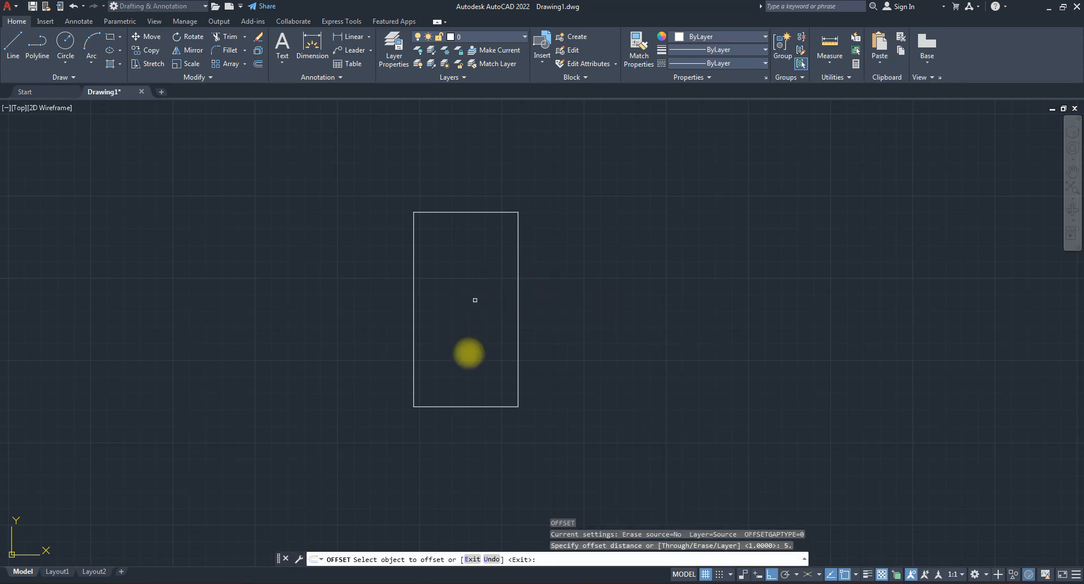
click(518, 364)
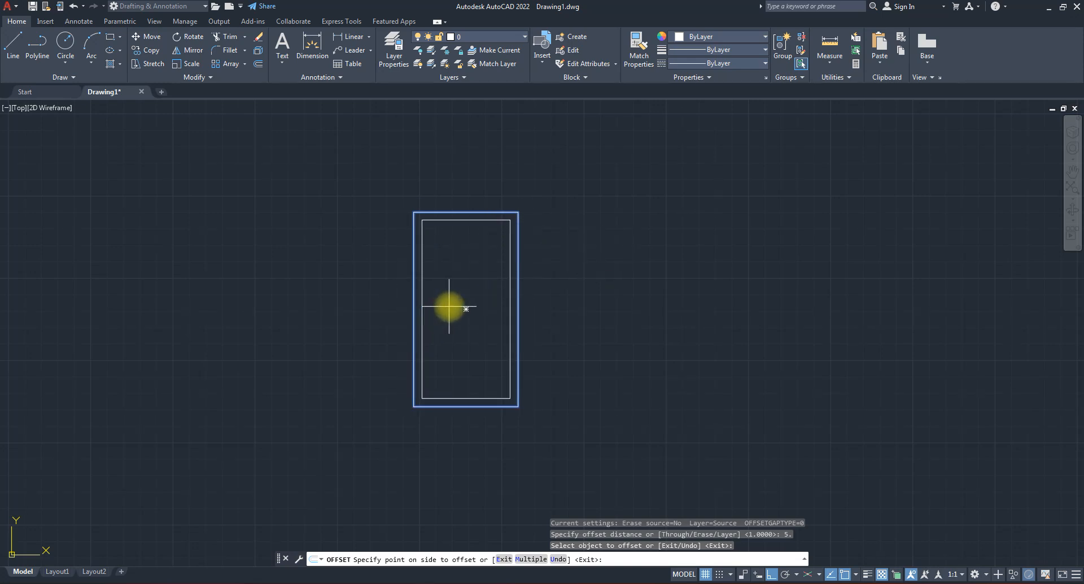
click(449, 306)
key(Escape)
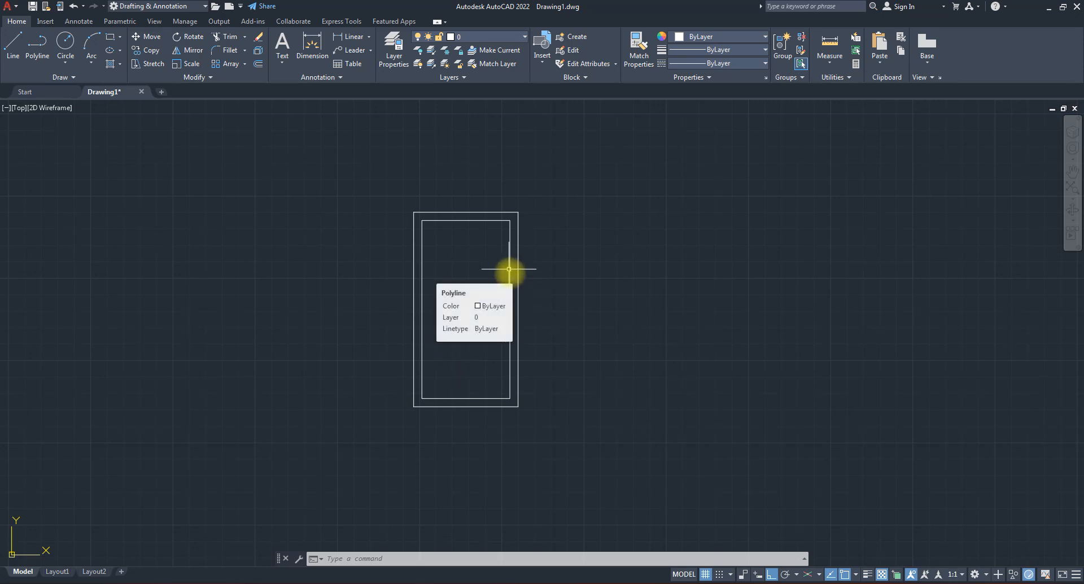
Draw a smaller upright rectangle to the right of the offset rectangles.
click(110, 37)
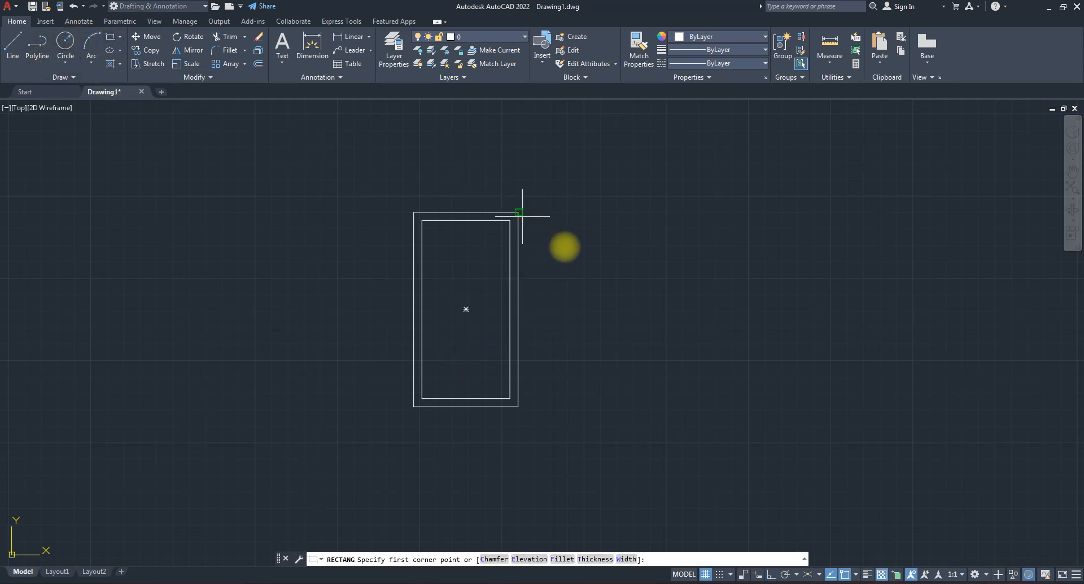
click(573, 243)
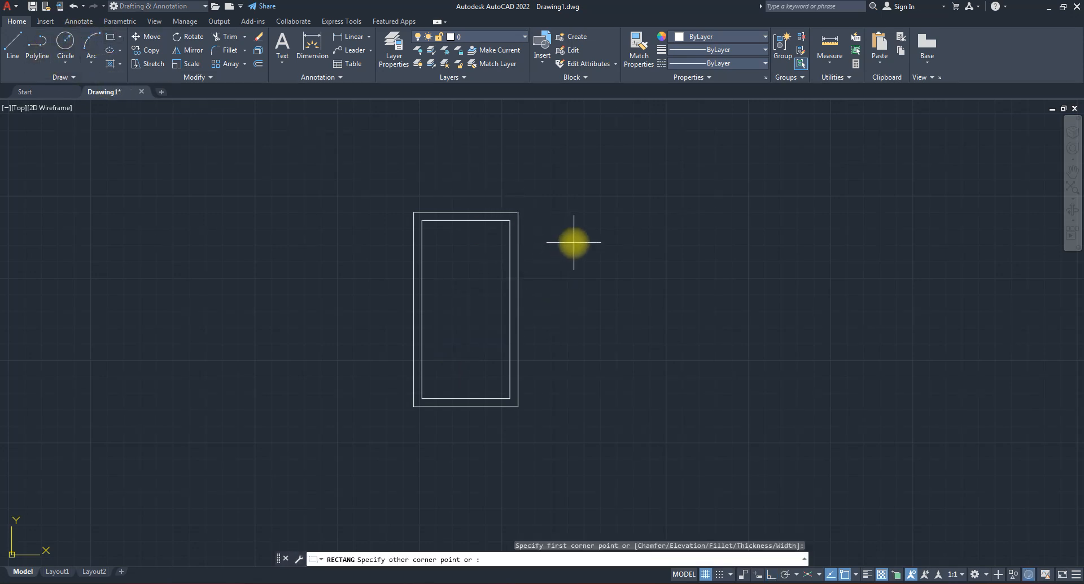
click(631, 331)
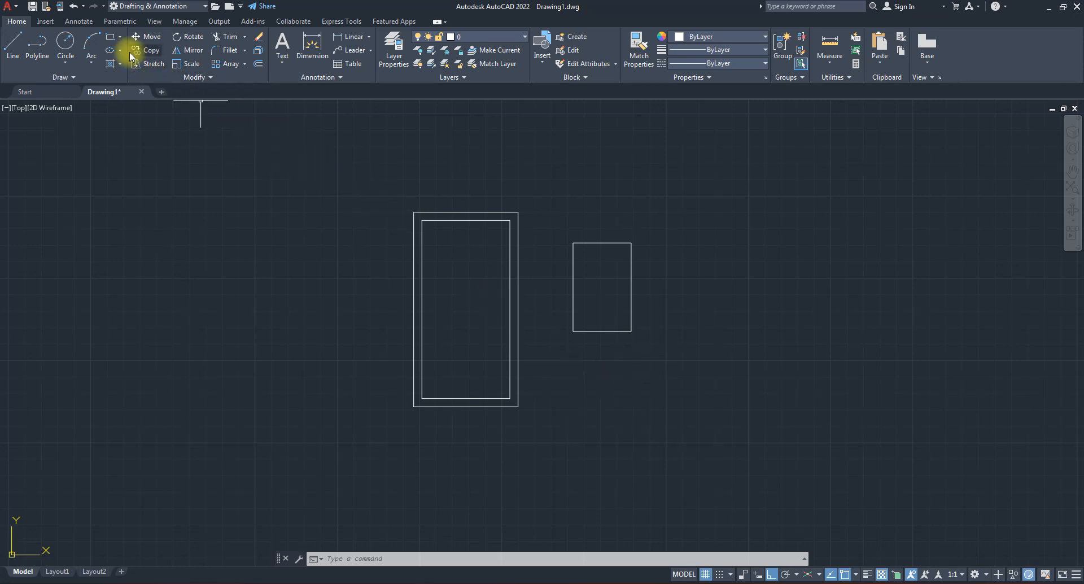
With polar tracking at 45° increments, draw an inner rectangle whose opposite corners lie 3 units diagonally inside the small rectangle's corners.
click(111, 37)
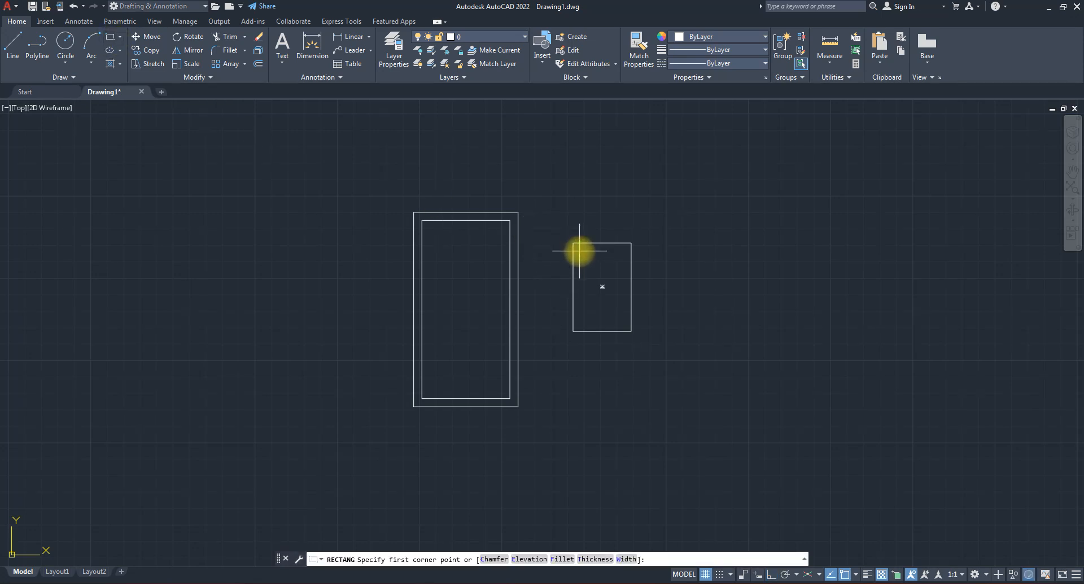
scroll(580, 250, up, 4)
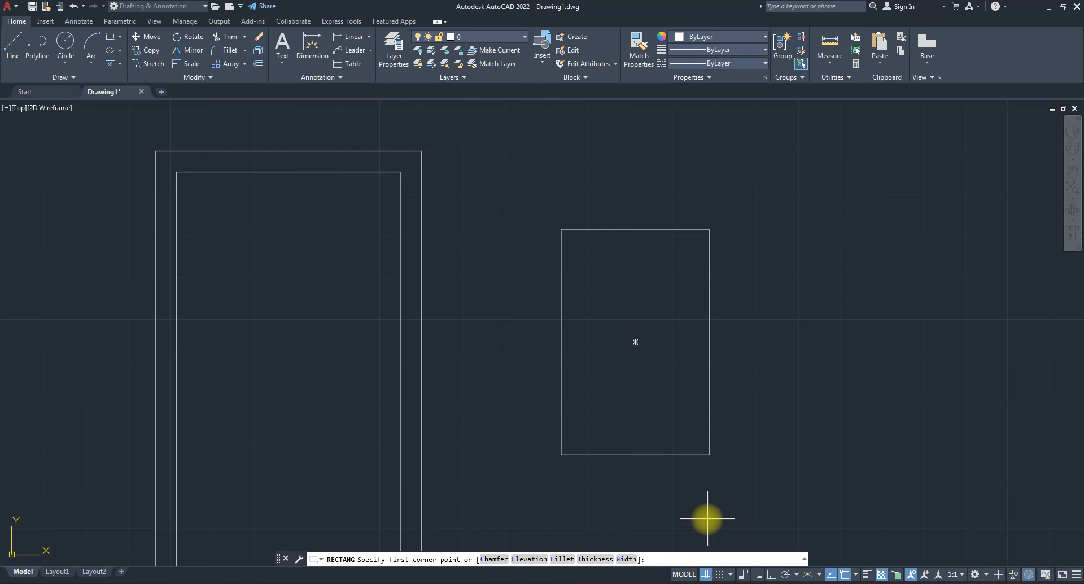
click(790, 576)
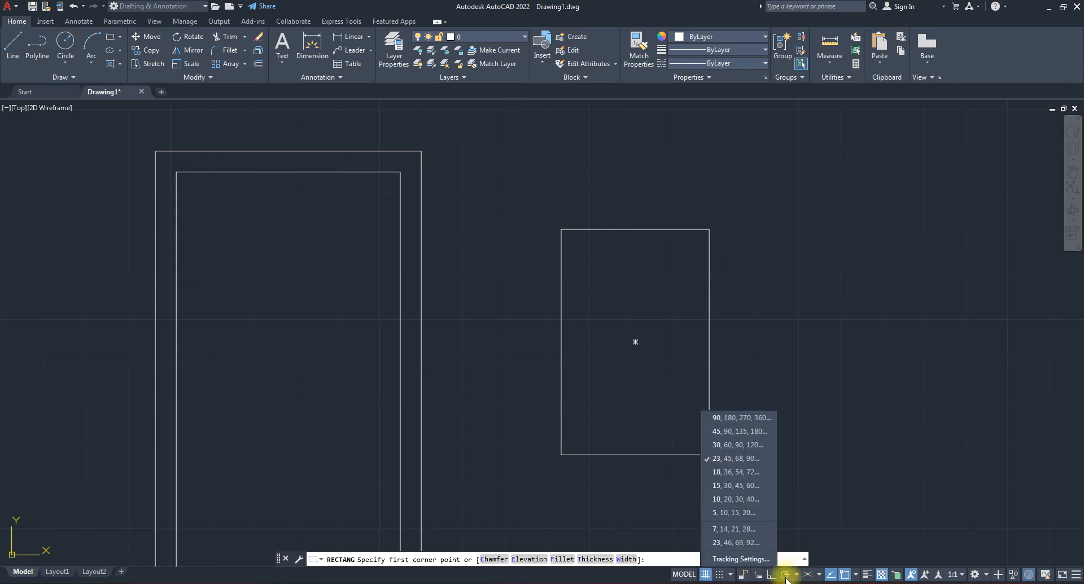
click(723, 432)
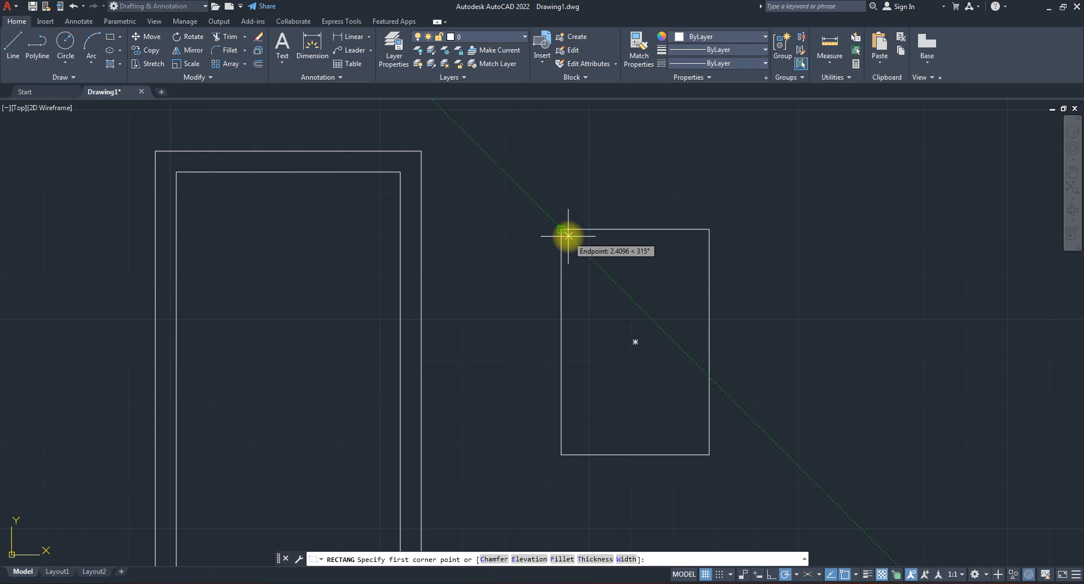
click(570, 238)
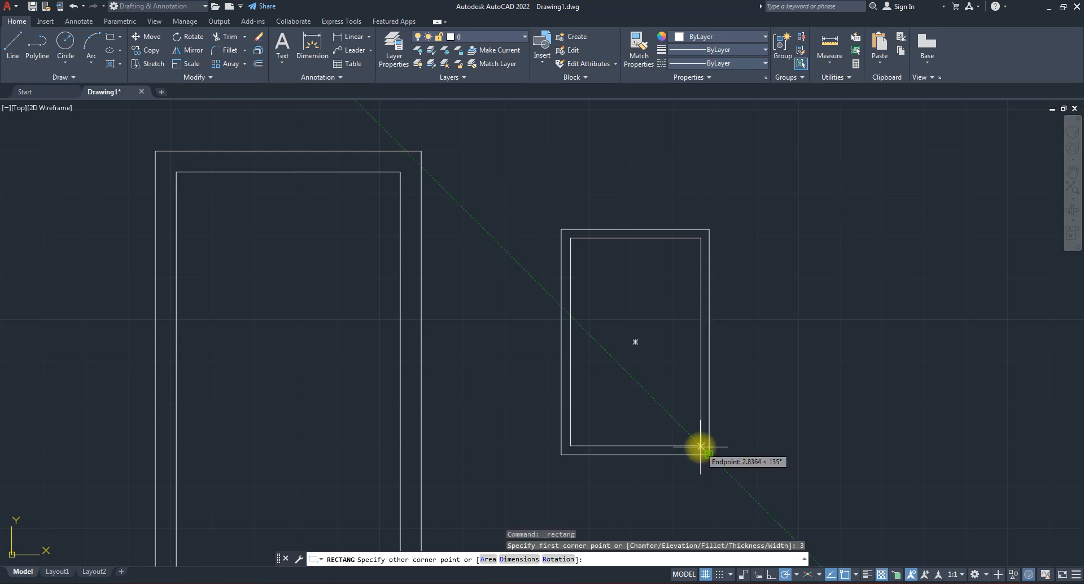
click(701, 447)
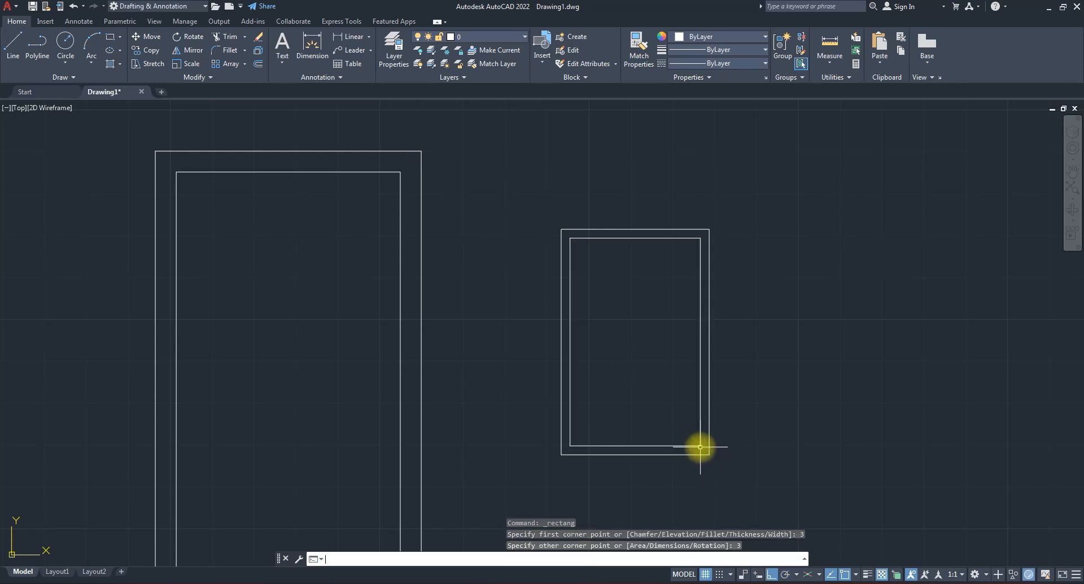
Delete both small nested rectangles, keeping the large offset pair.
scroll(596, 293, down, 2)
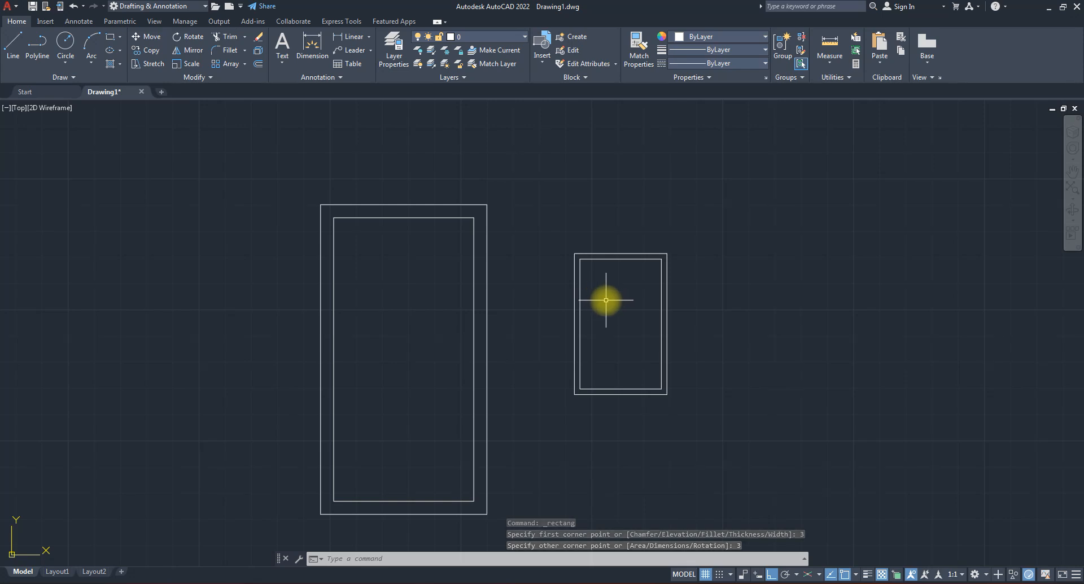
scroll(551, 257, down, 2)
scroll(564, 265, up, 5)
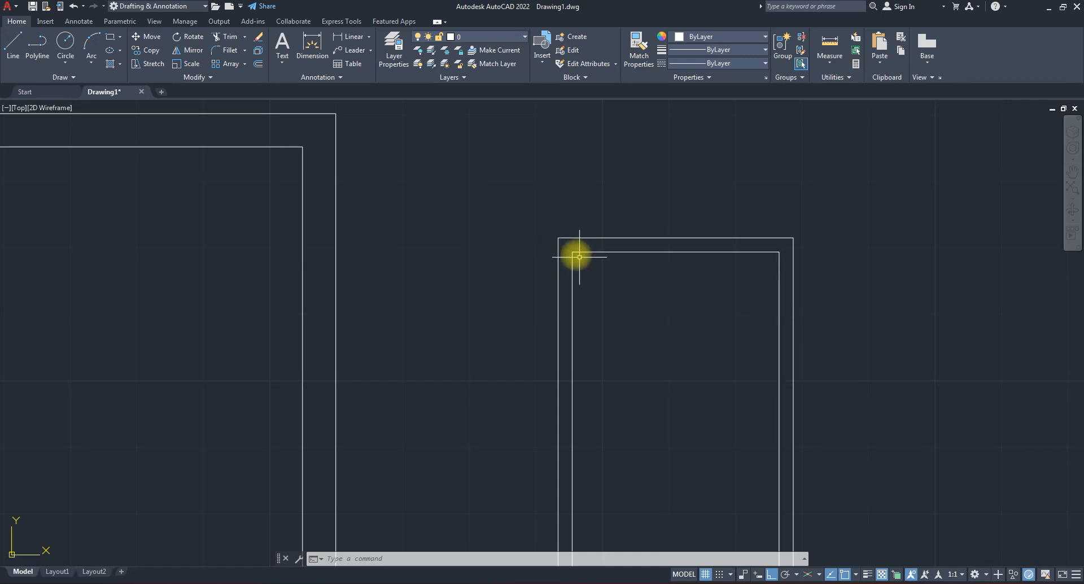
scroll(552, 237, down, 4)
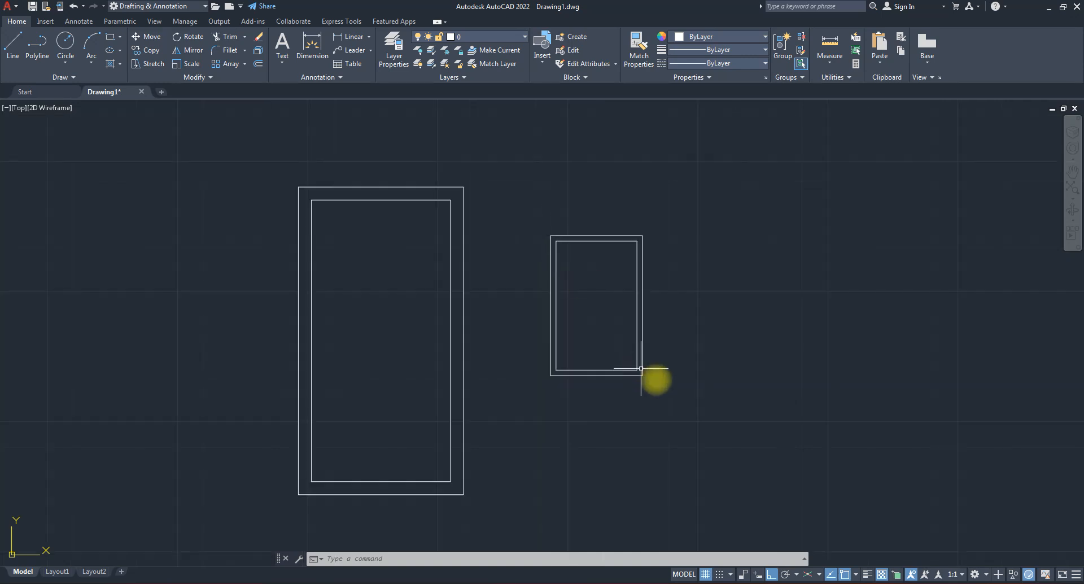
scroll(652, 378, up, 2)
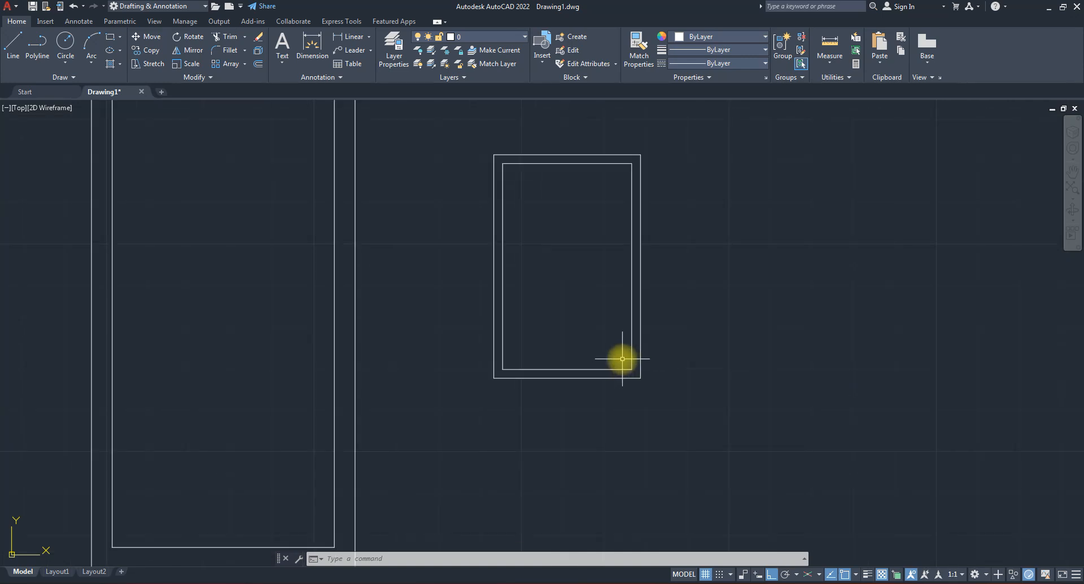
scroll(639, 274, down, 4)
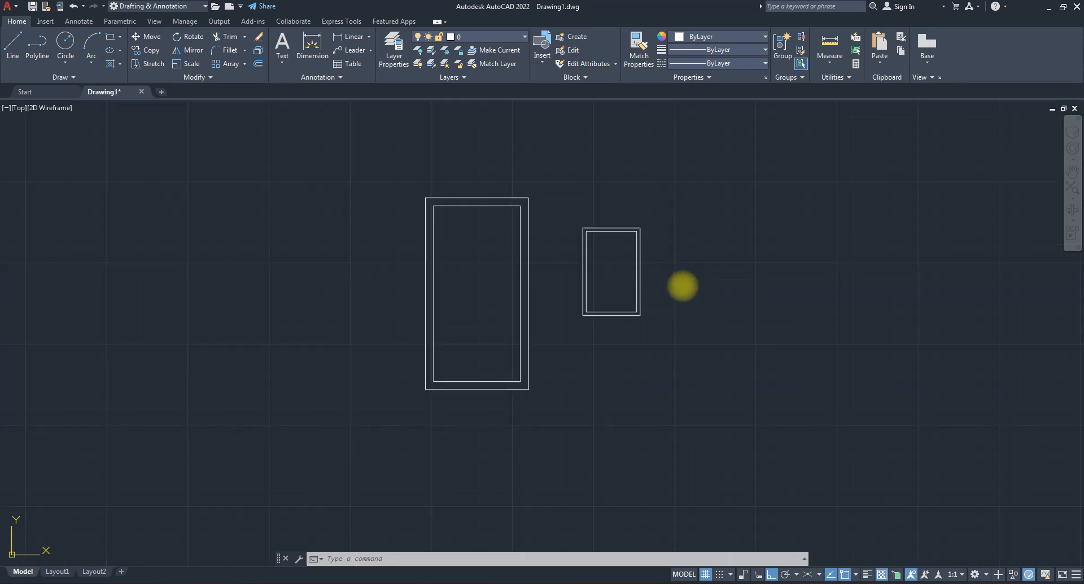
click(682, 286)
click(613, 231)
mouse_move(613, 232)
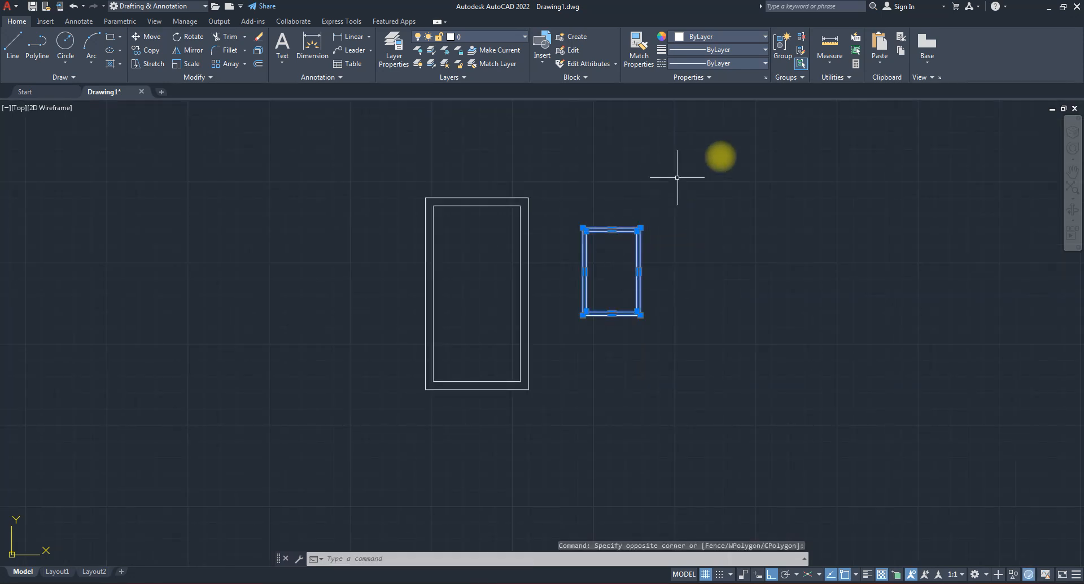
key(Delete)
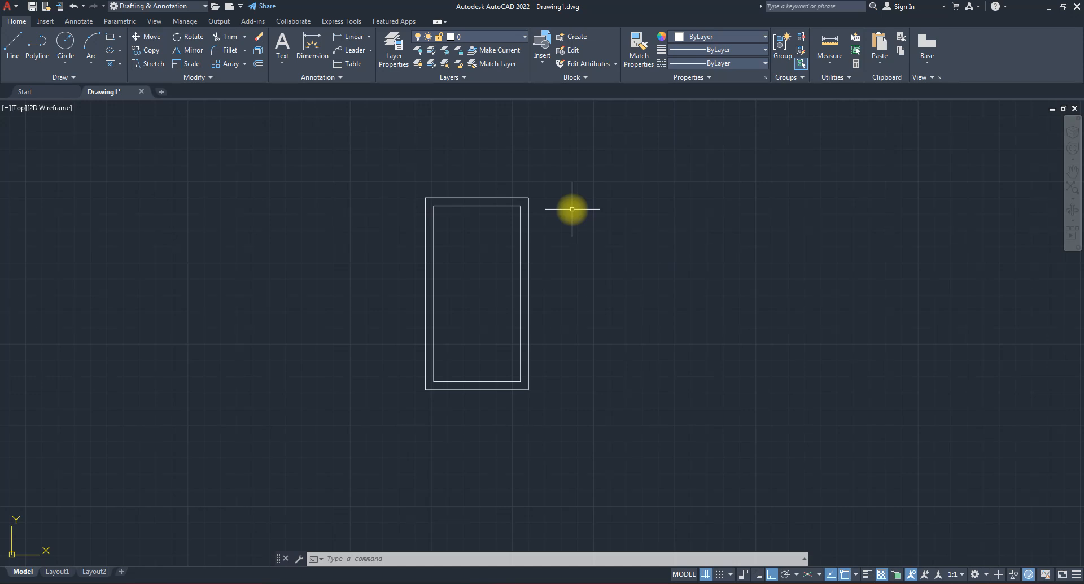
click(195, 77)
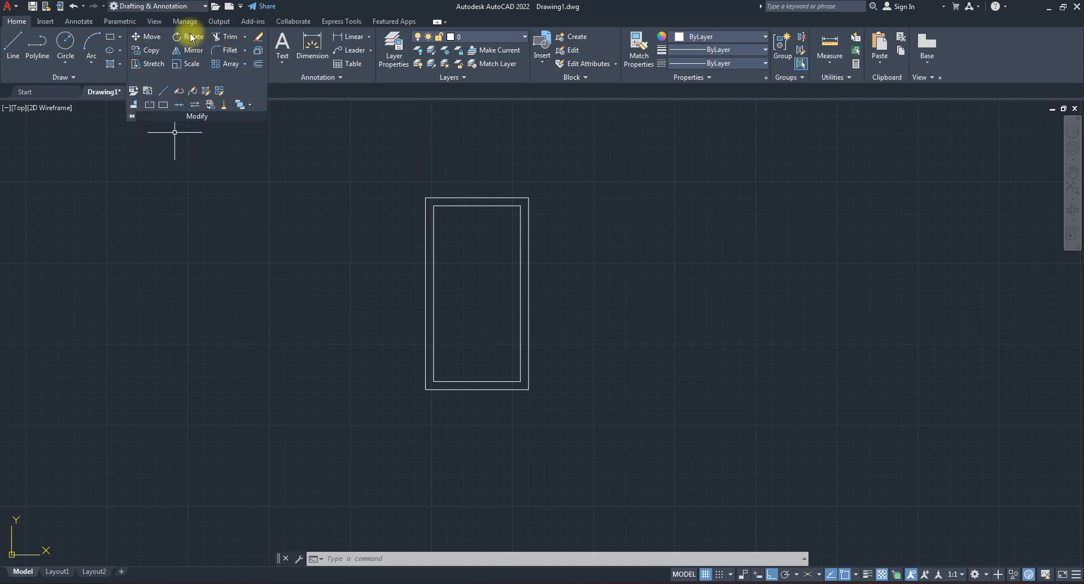
click(209, 215)
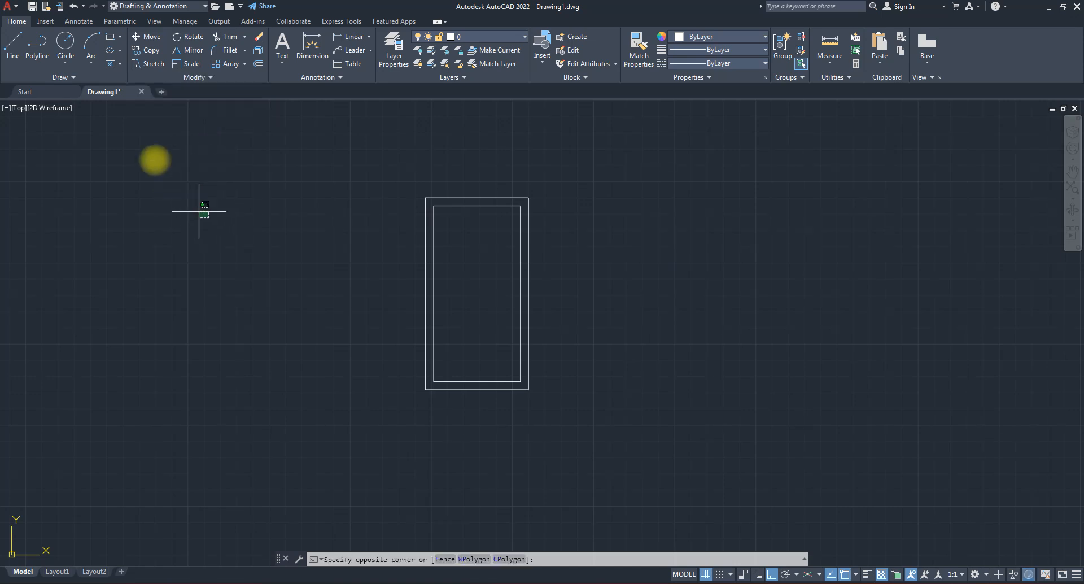
click(111, 120)
click(80, 80)
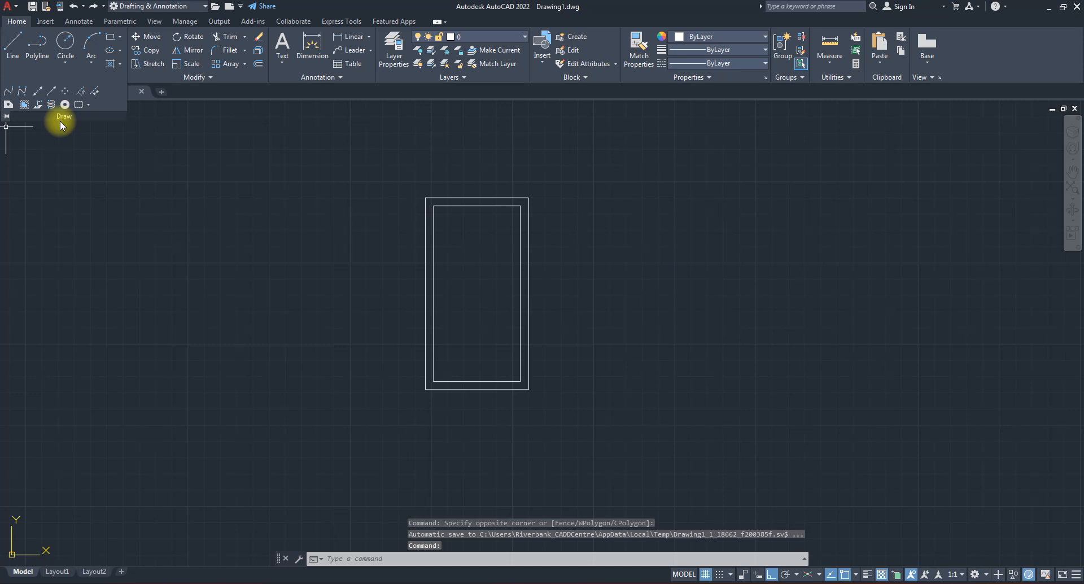
click(175, 194)
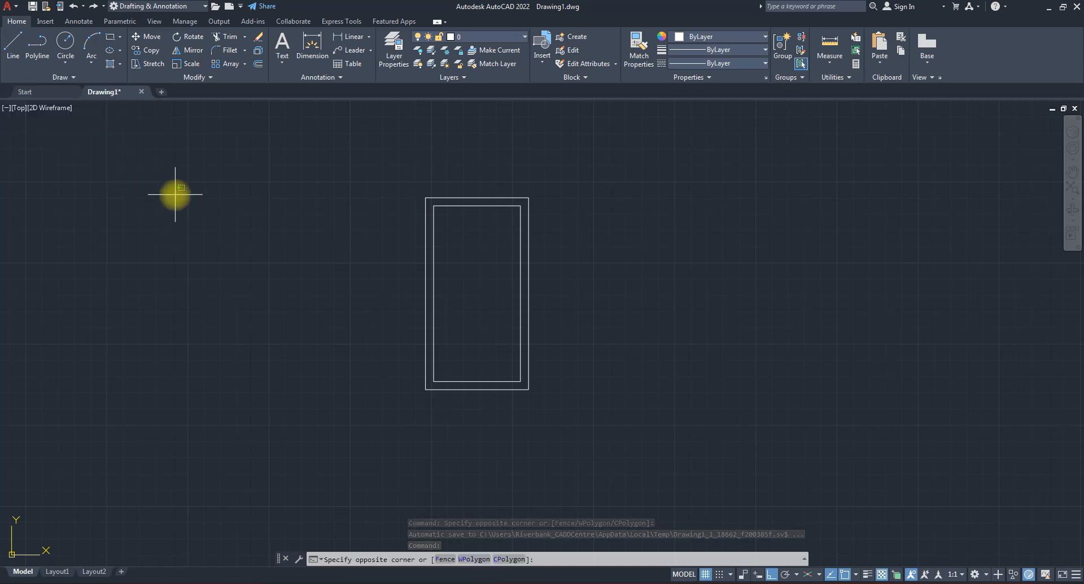
click(138, 140)
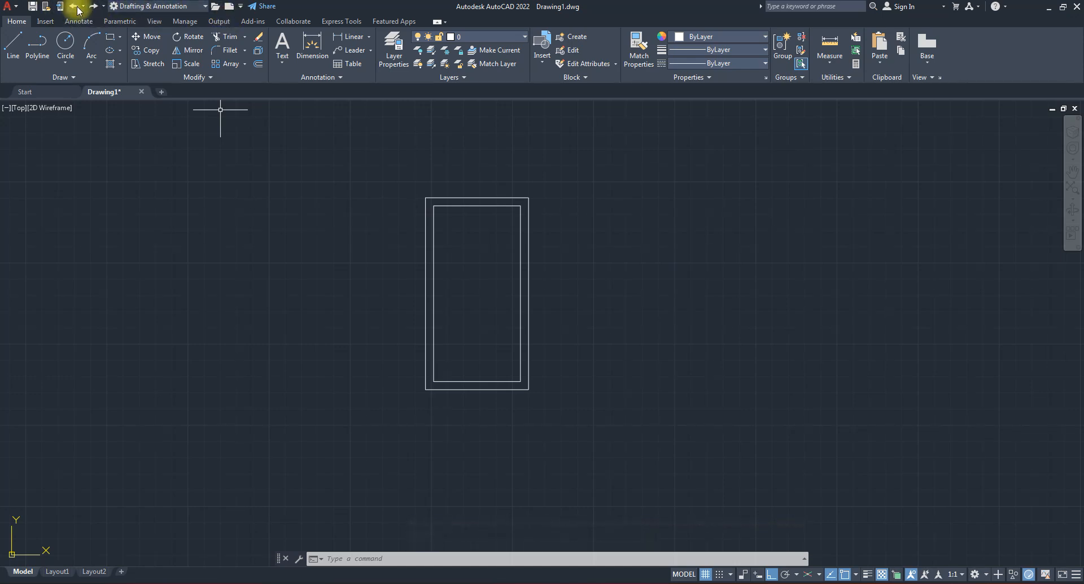
Display the classic menu bar and start the Multiline command.
click(241, 7)
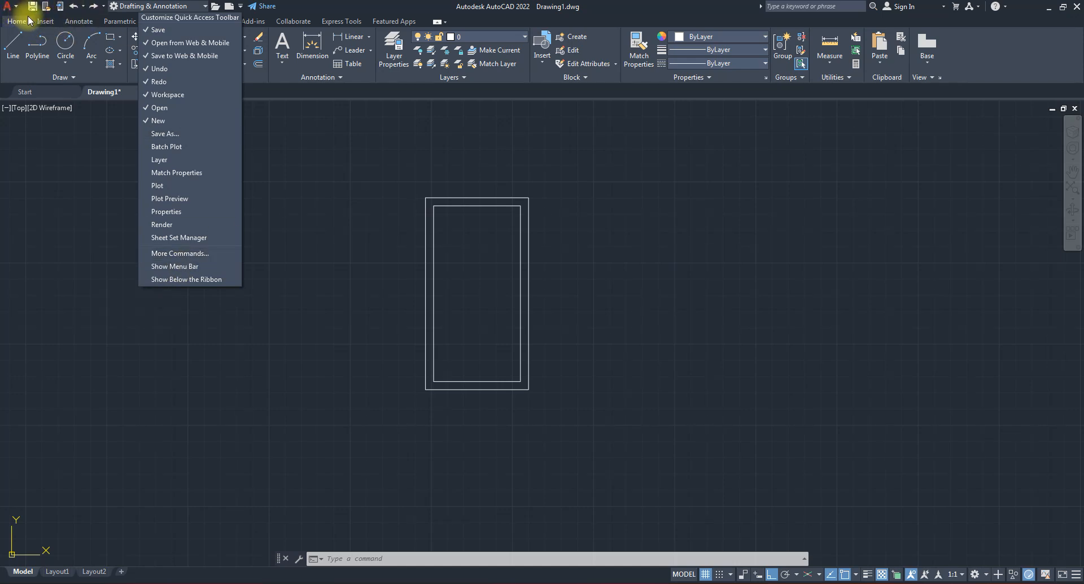
click(161, 266)
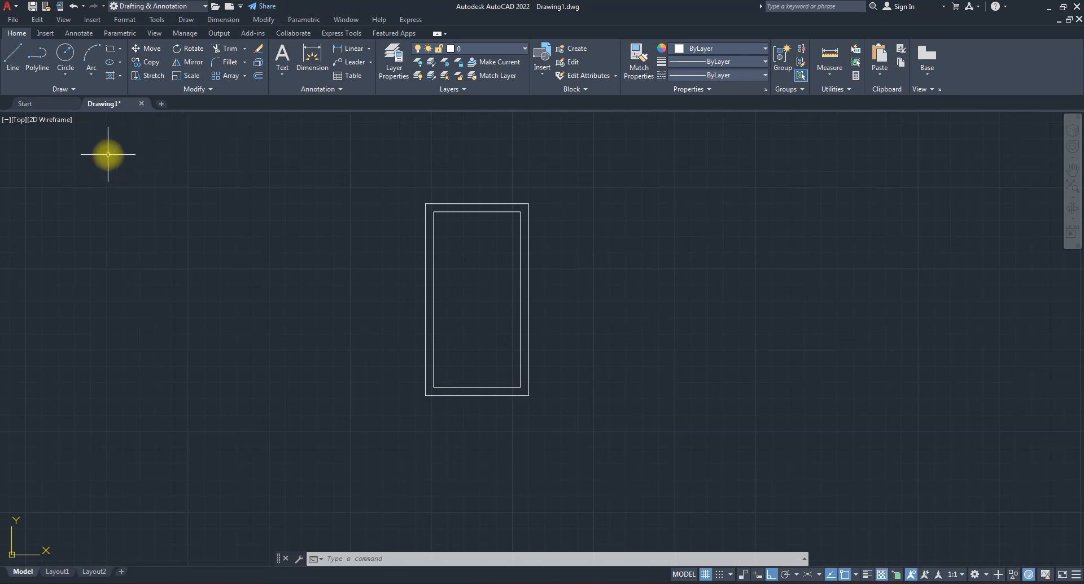
click(185, 21)
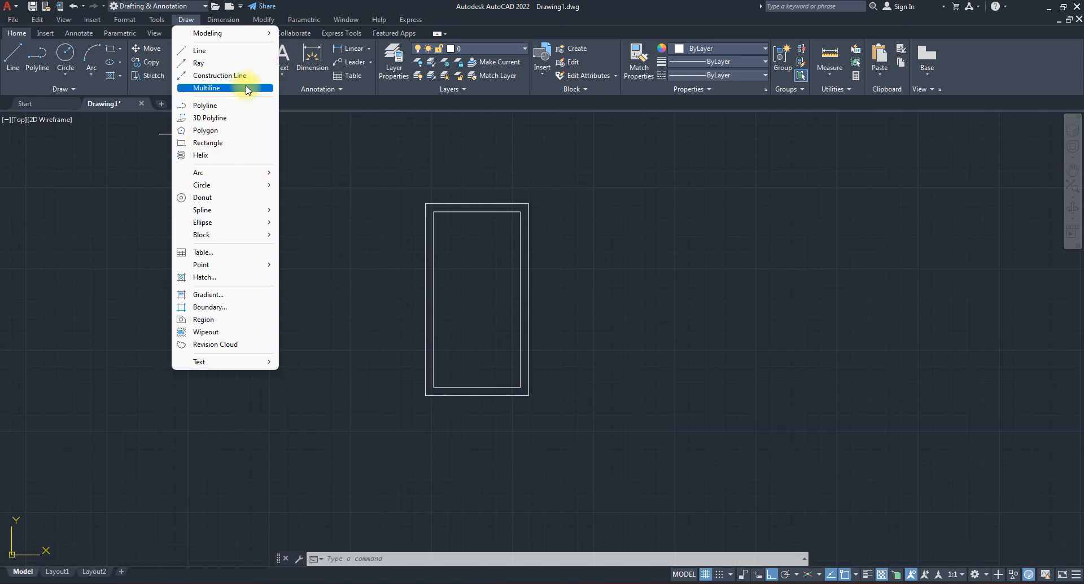
click(208, 88)
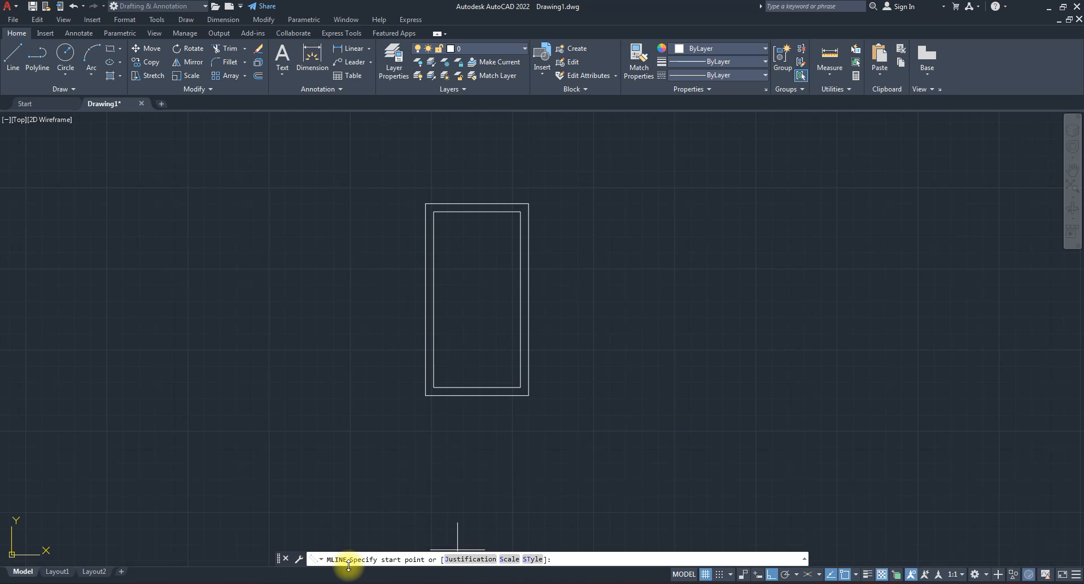
Cancel the multiline and hide the menu bar.
click(241, 6)
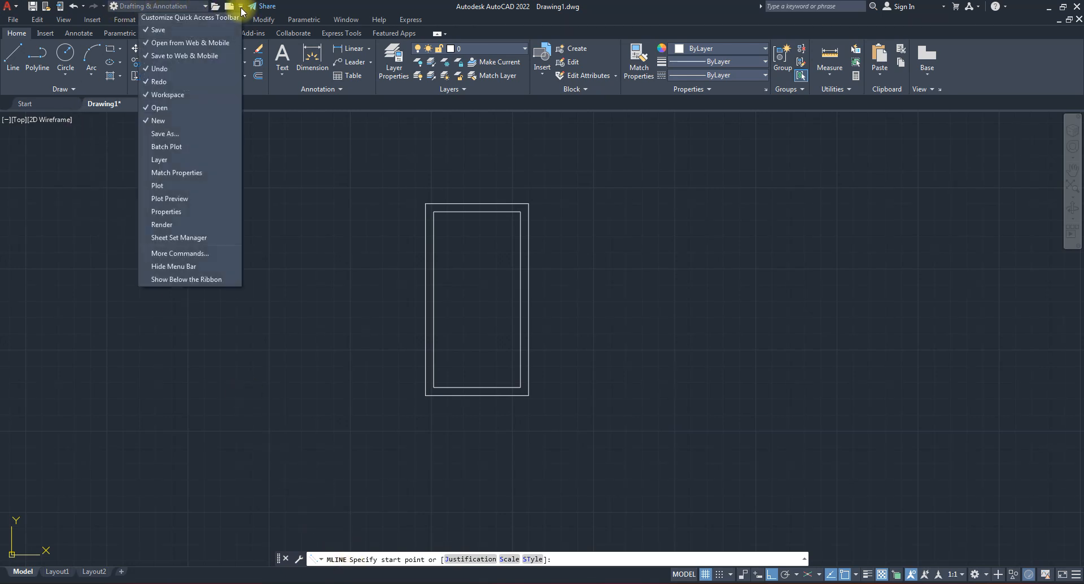
click(174, 267)
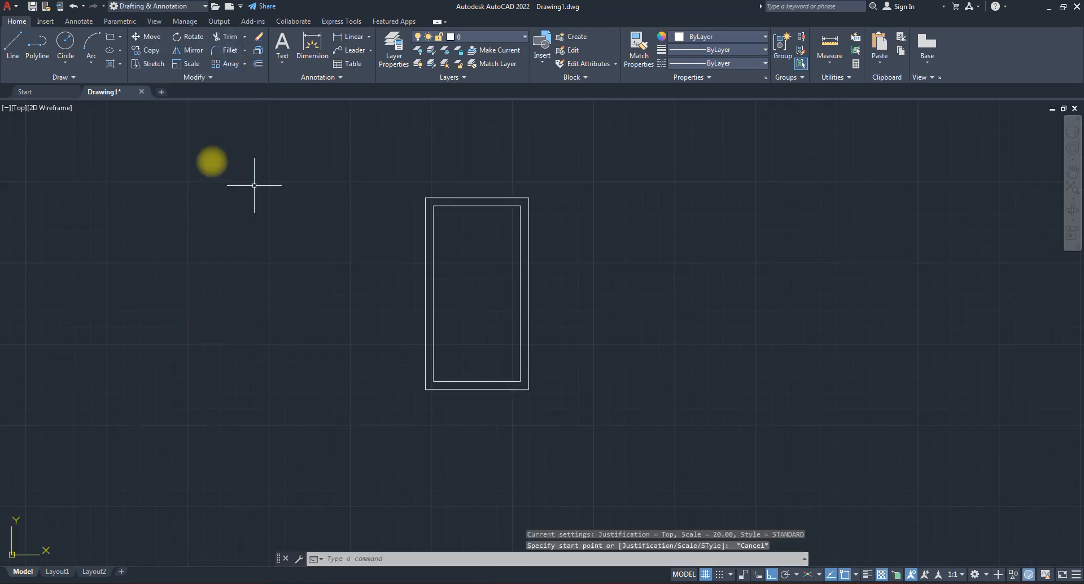
Display the classic menu bar, start the Multiline command and keep its scale at 20.
click(241, 6)
click(187, 266)
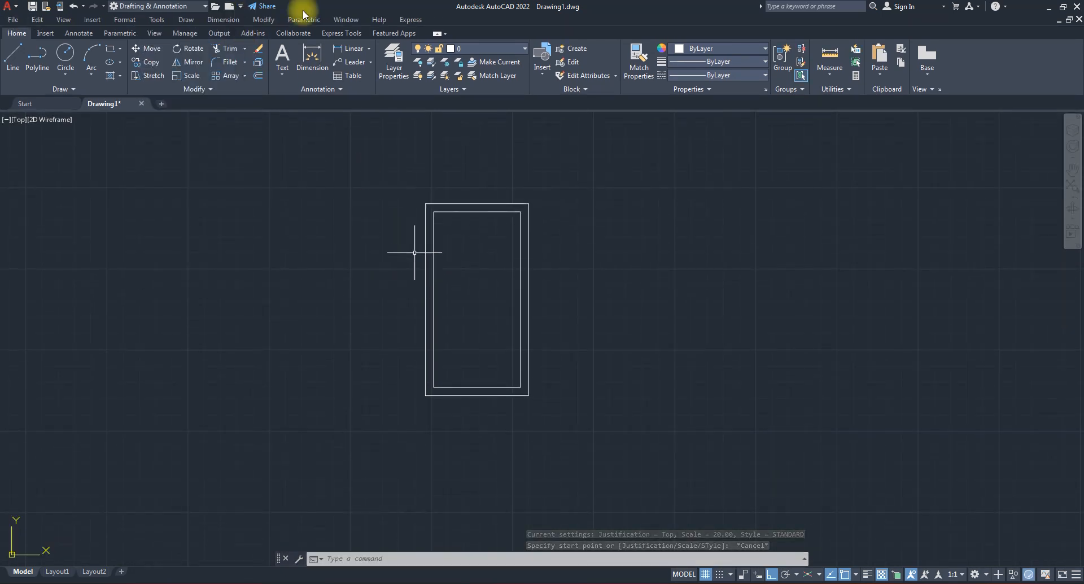
click(183, 19)
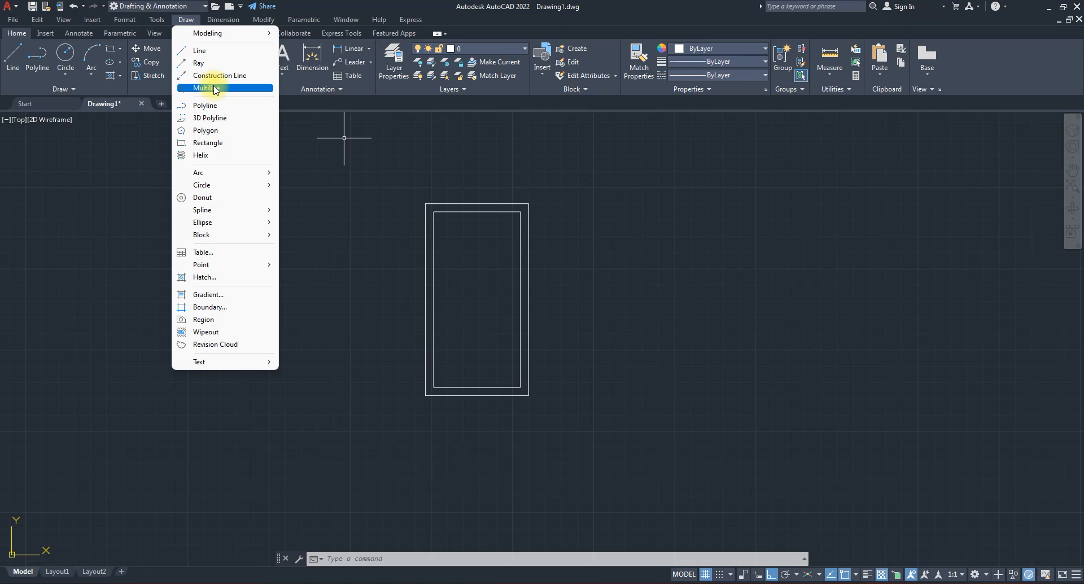
click(230, 90)
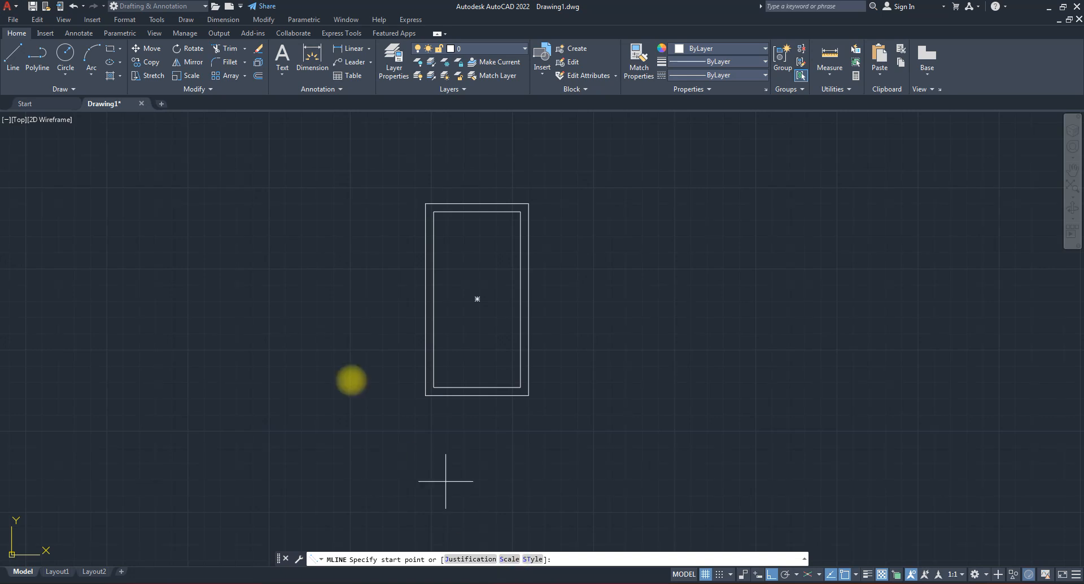
scroll(373, 389, down, 6)
scroll(383, 354, up, 4)
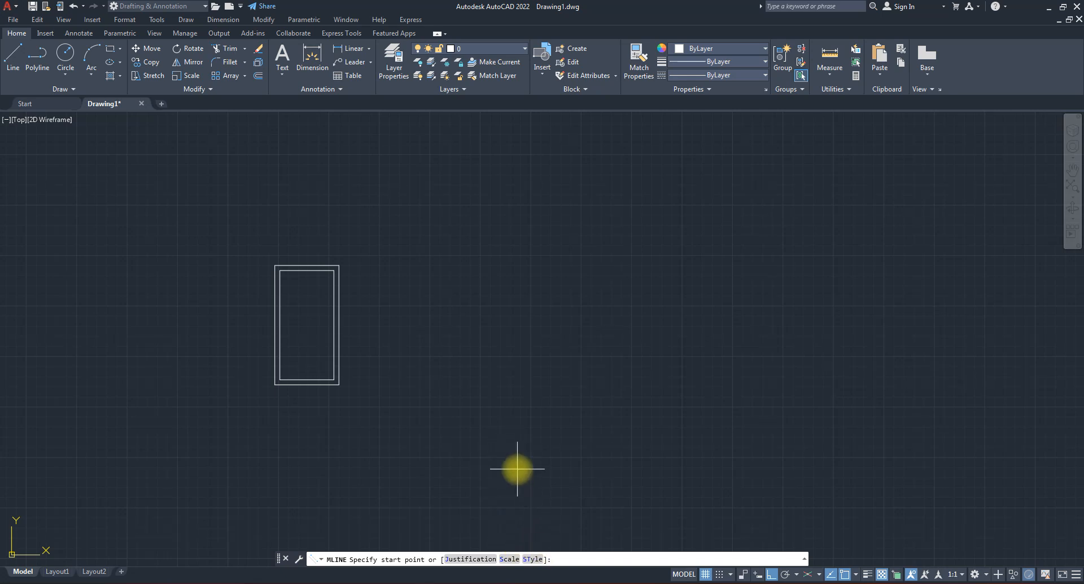
click(509, 559)
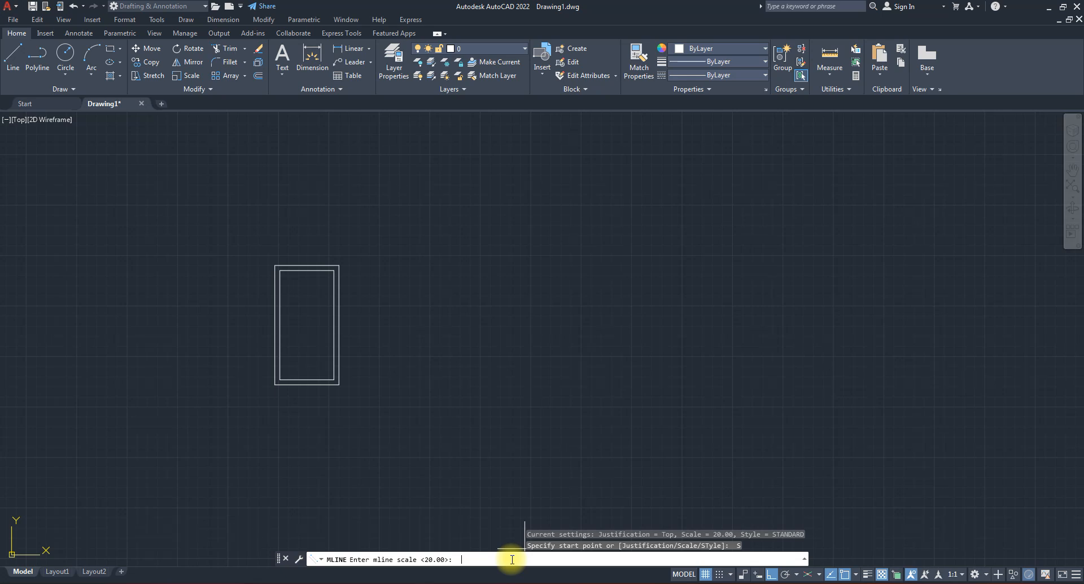
key(Return)
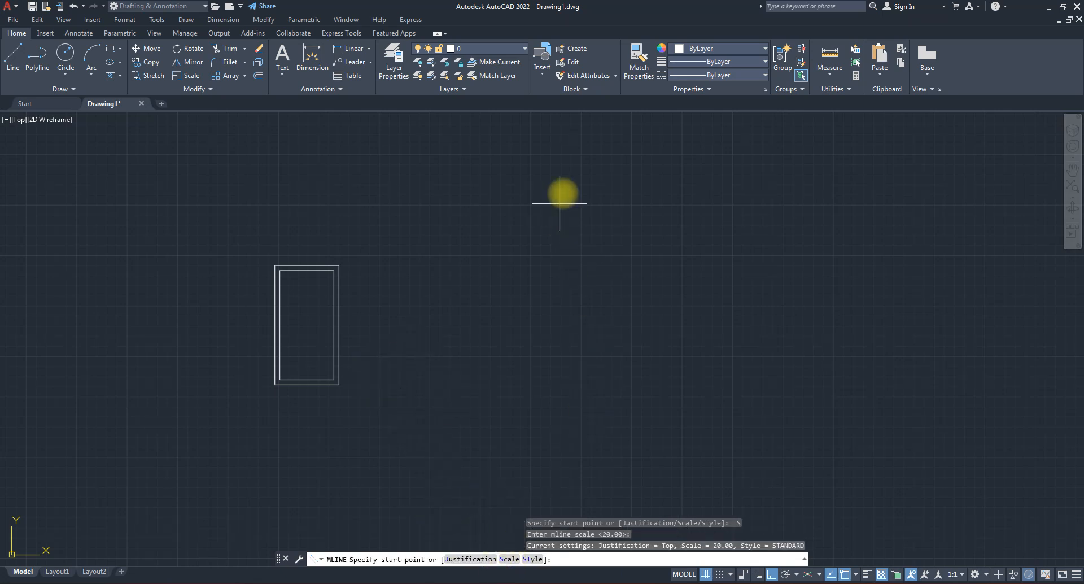
Draw a stepped outer-wall multiline beside the nested rectangles: 300 units down, then right, down, right, up, and back left above the start.
click(542, 195)
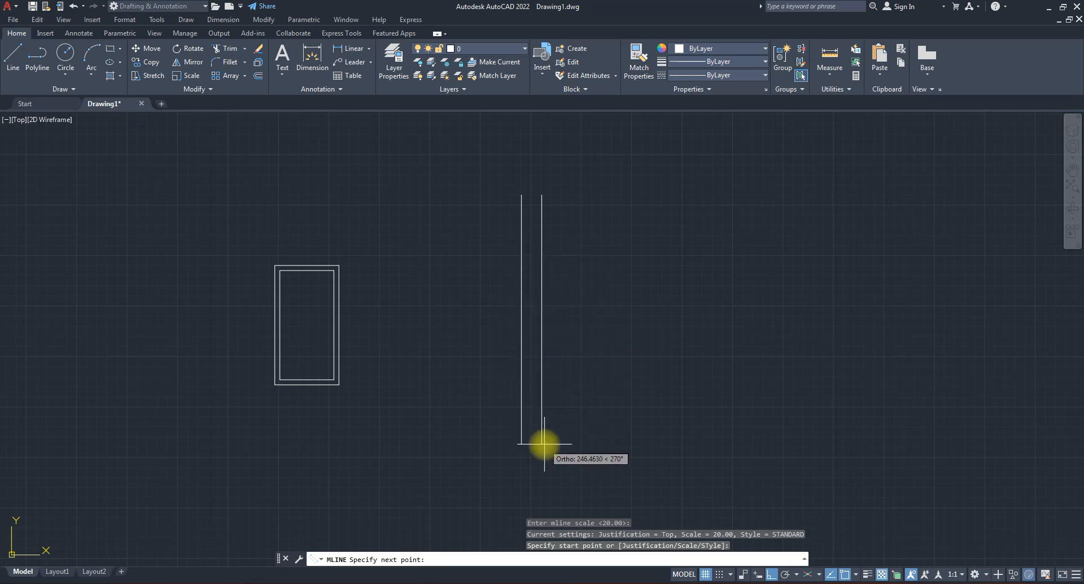
scroll(533, 320, down, 1)
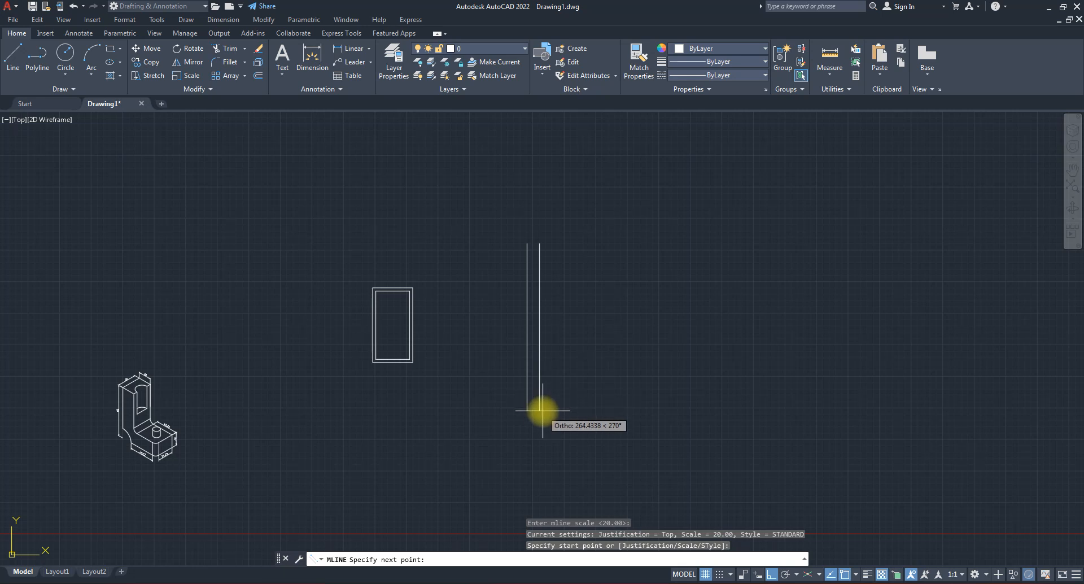
text(300)
key(Return)
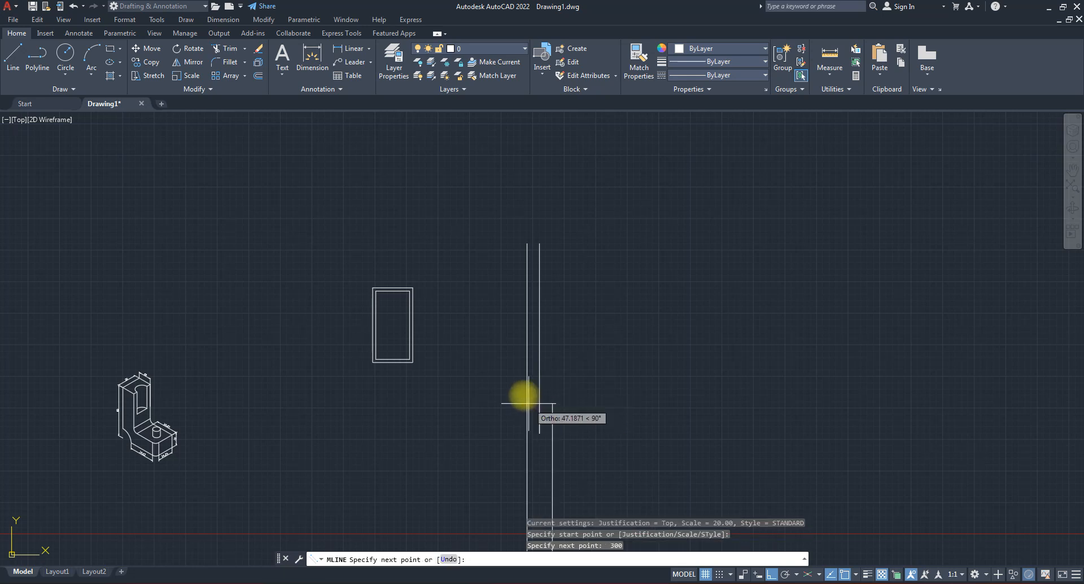
scroll(519, 390, down, 2)
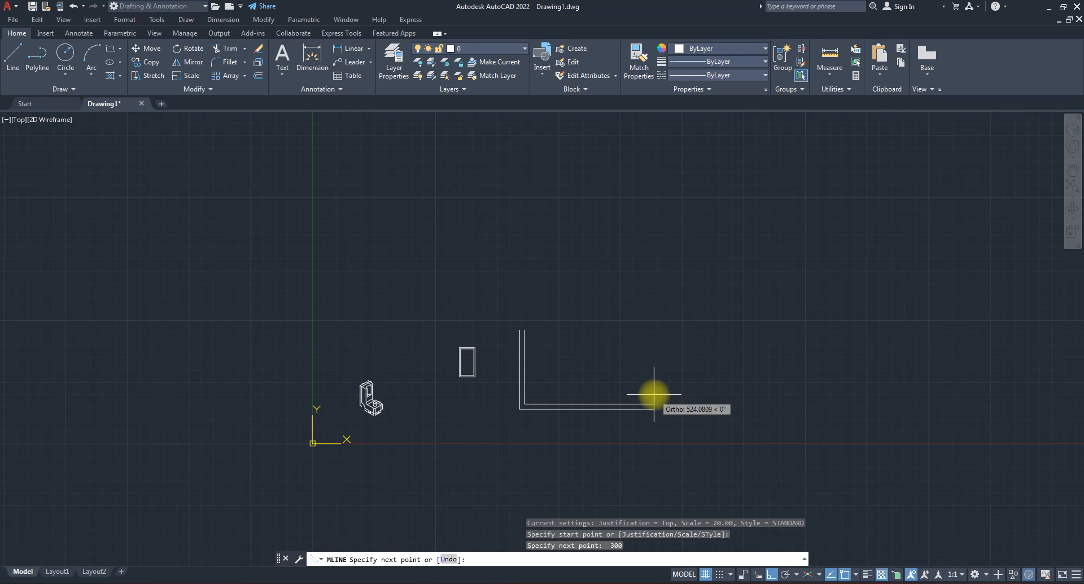
click(593, 405)
click(597, 477)
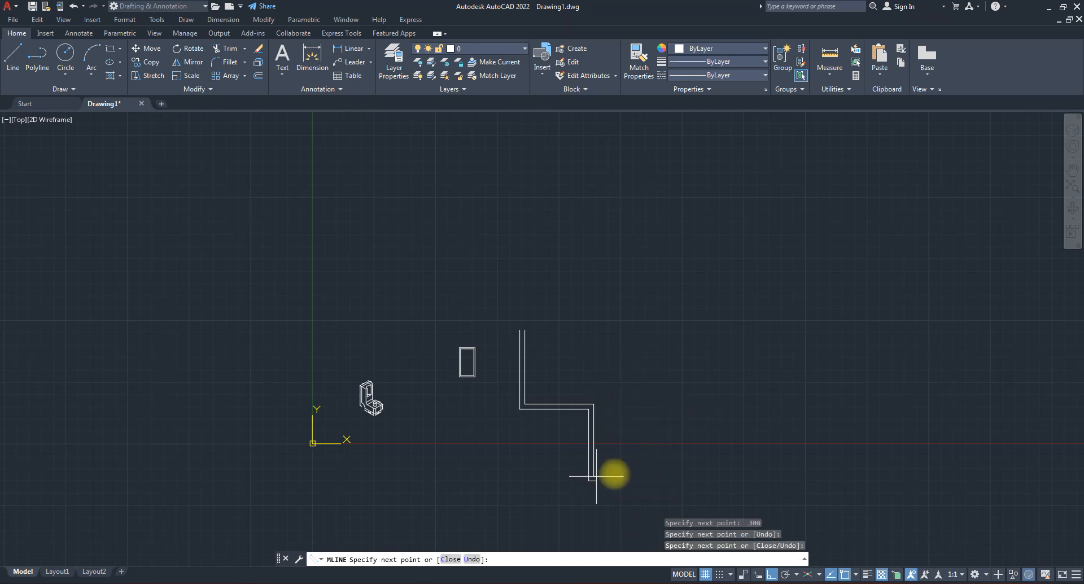
click(711, 474)
click(695, 213)
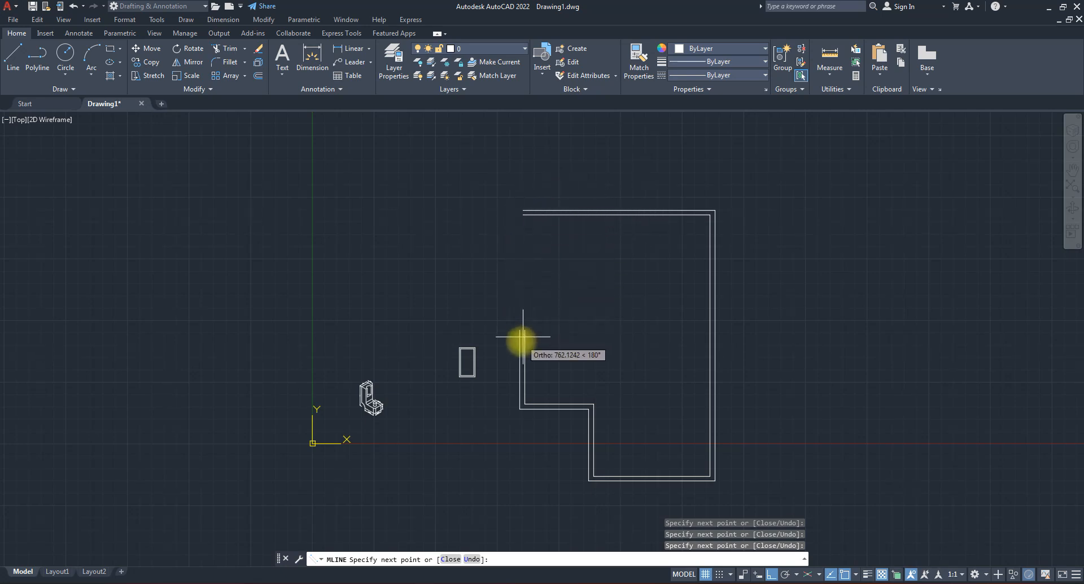
click(511, 209)
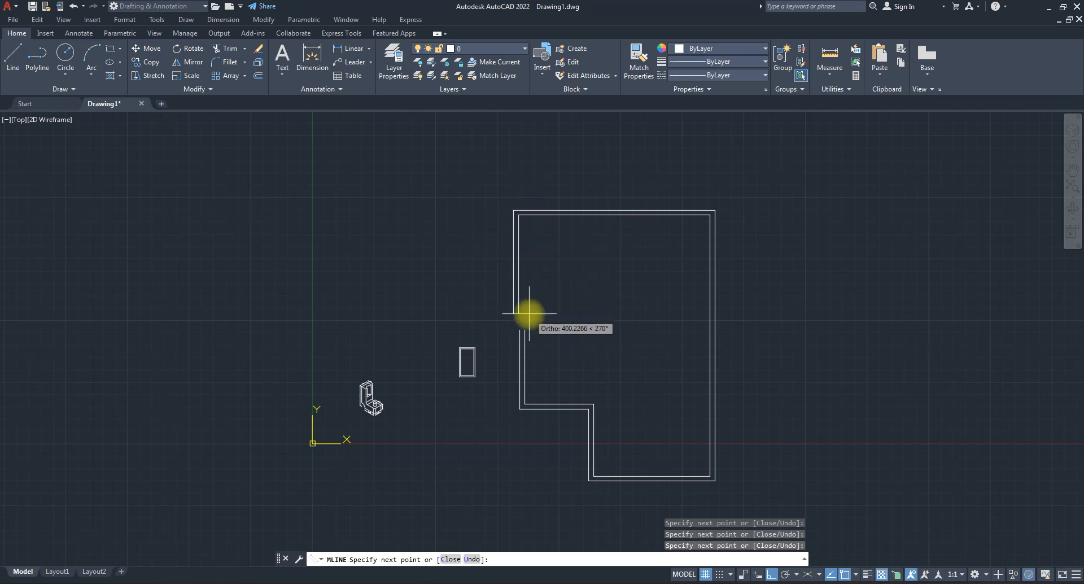
key(Escape)
Stretch the open upper end of the outline's left wall vertically up to the outer line of the top wall.
click(526, 356)
click(502, 323)
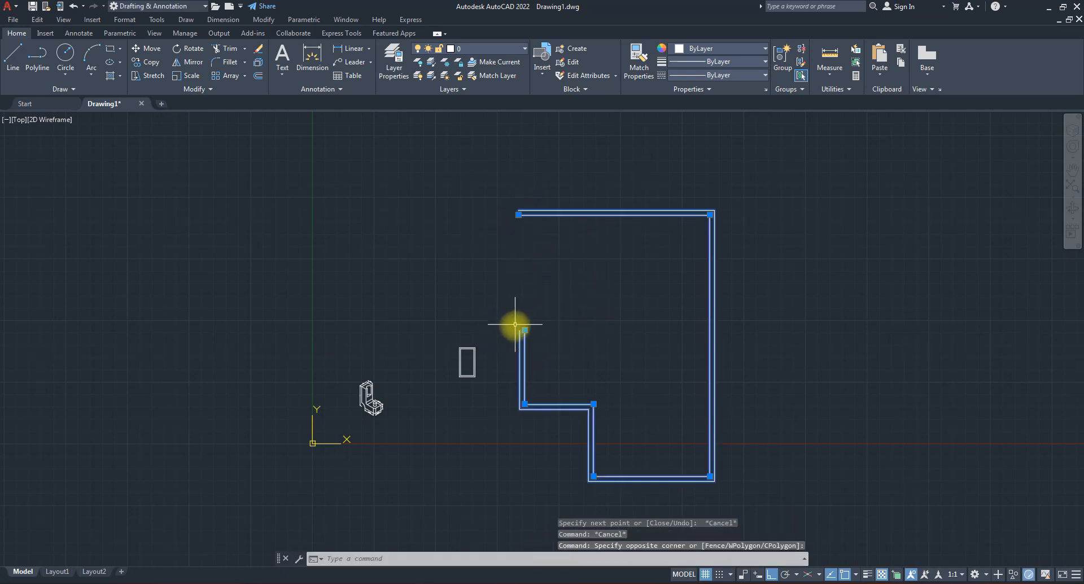
click(524, 329)
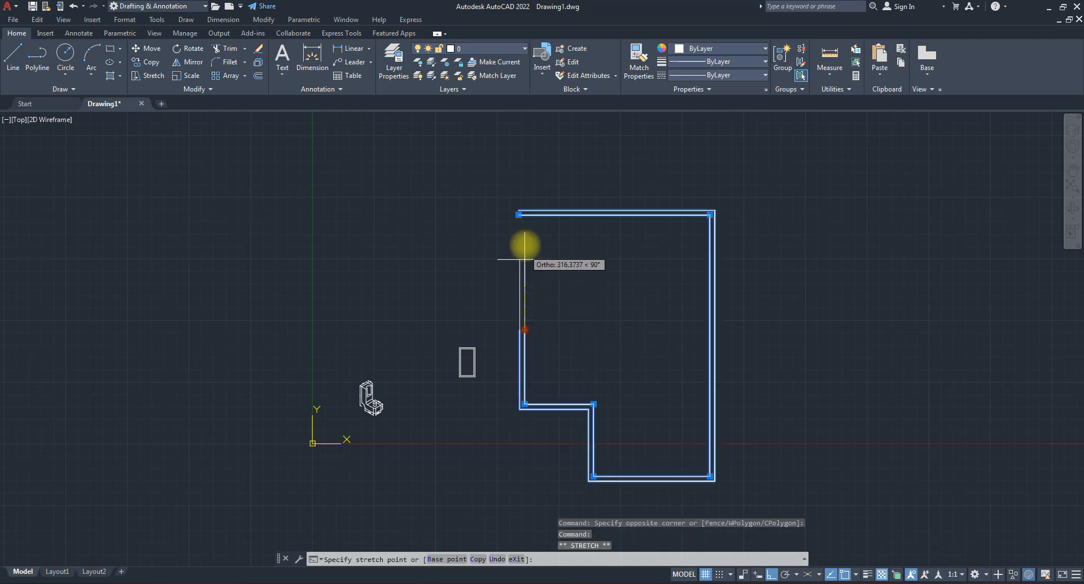
scroll(526, 219, up, 5)
scroll(526, 219, up, 2)
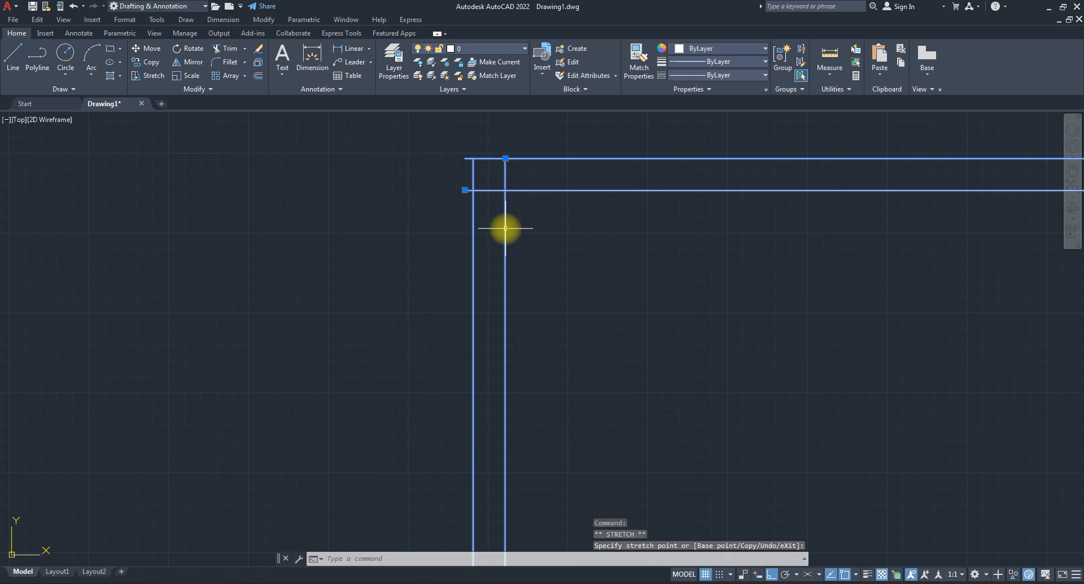
key(Escape)
key(Escape)
scroll(452, 210, down, 7)
scroll(468, 256, up, 5)
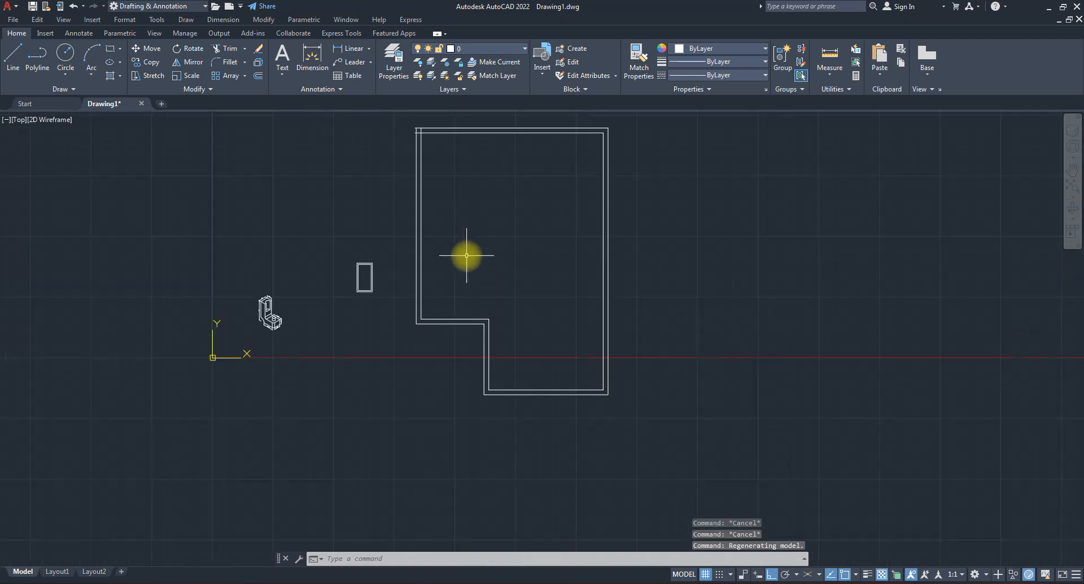
scroll(638, 198, down, 3)
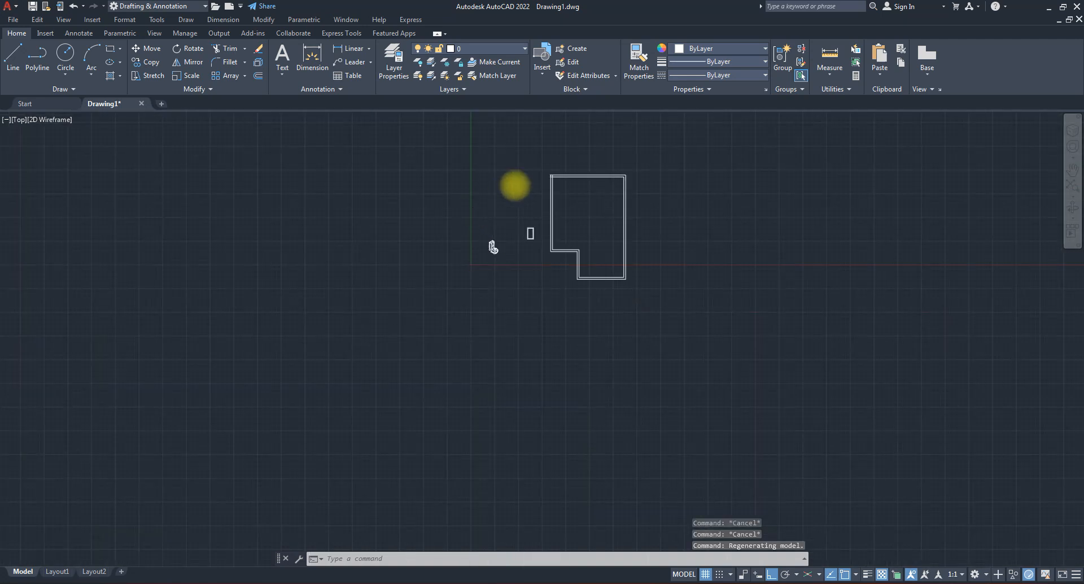
scroll(513, 194, up, 5)
scroll(638, 217, down, 3)
middle_drag(729, 234, 582, 262)
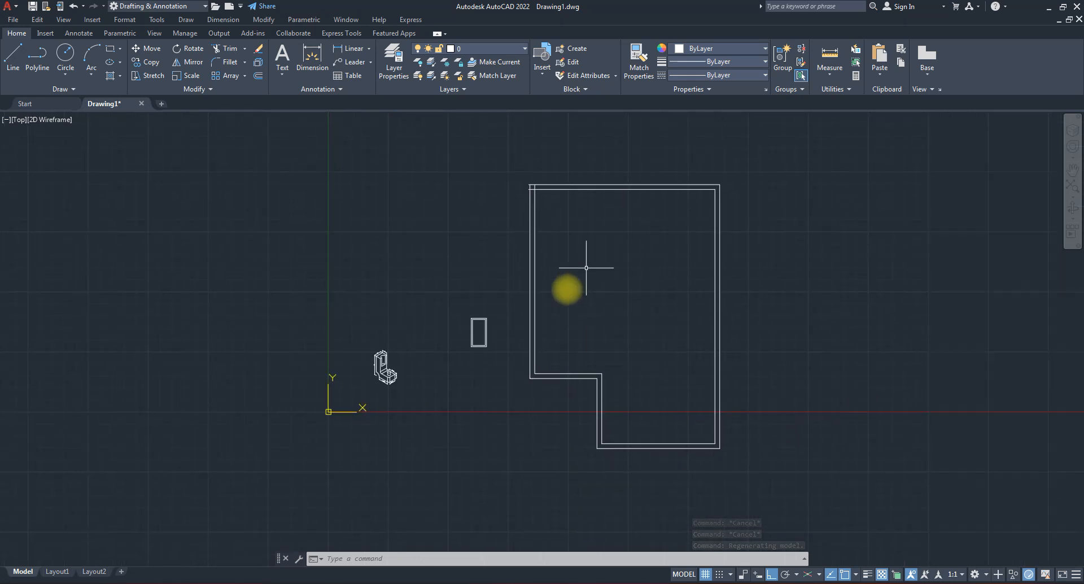
scroll(564, 279, up, 2)
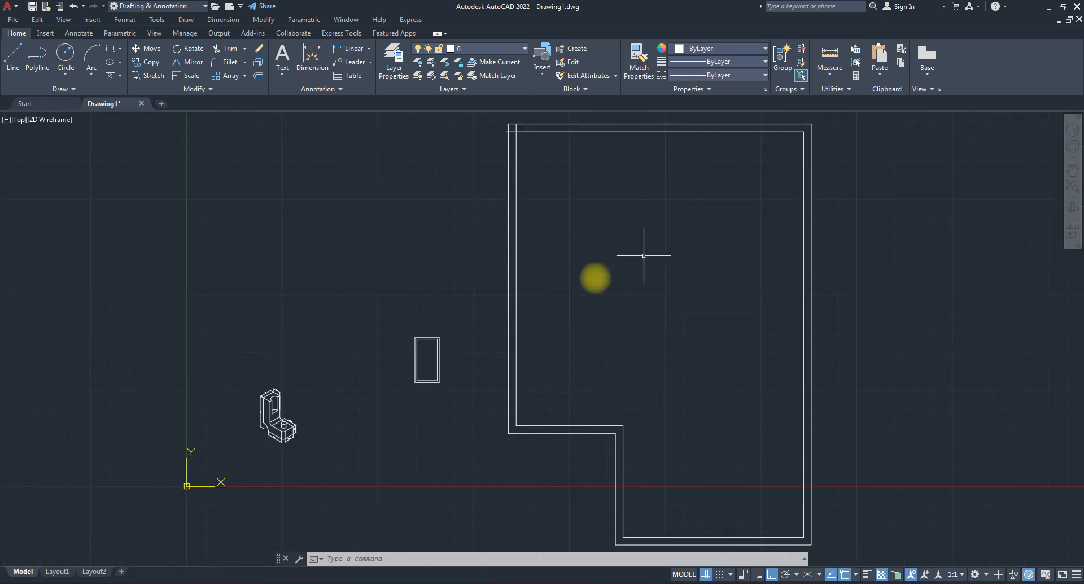
scroll(535, 281, down, 2)
scroll(535, 279, up, 2)
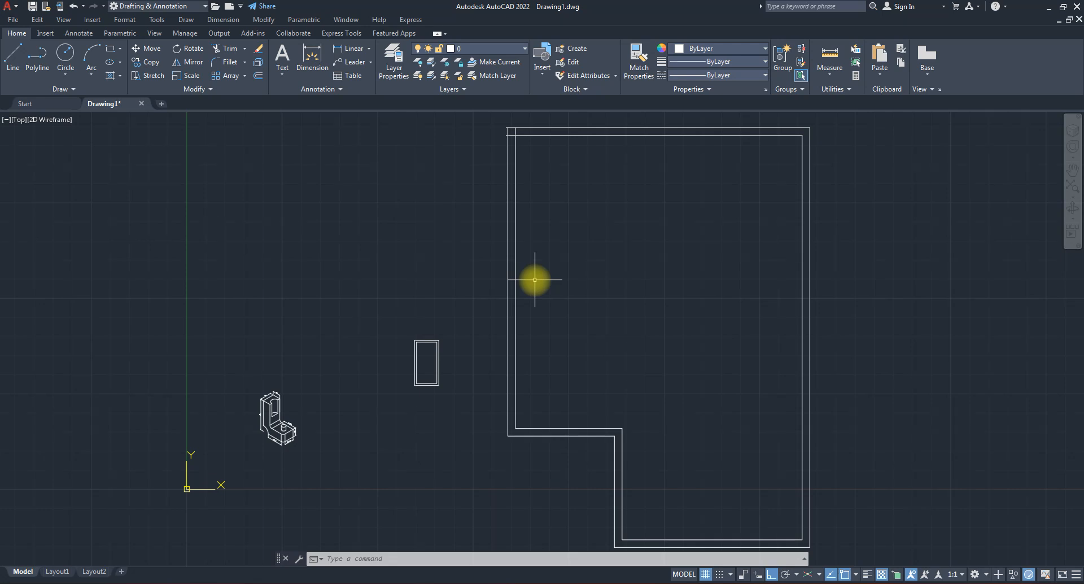
With multiline scale 10, draw an L-shaped partition from the left wall's inner face to the top wall, enclosing an upper-left room.
text(ml)
key(Return)
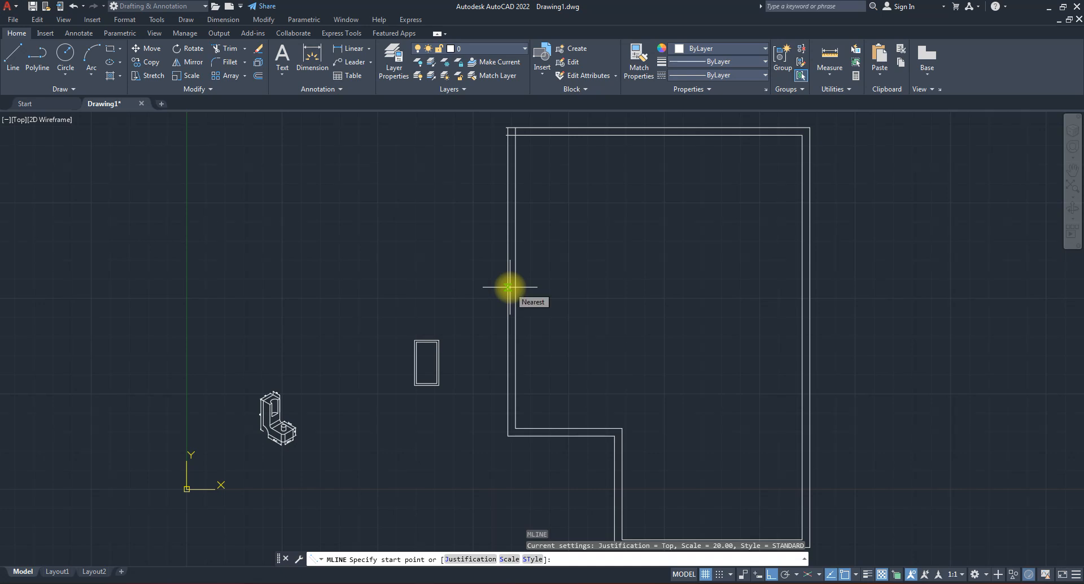
click(509, 559)
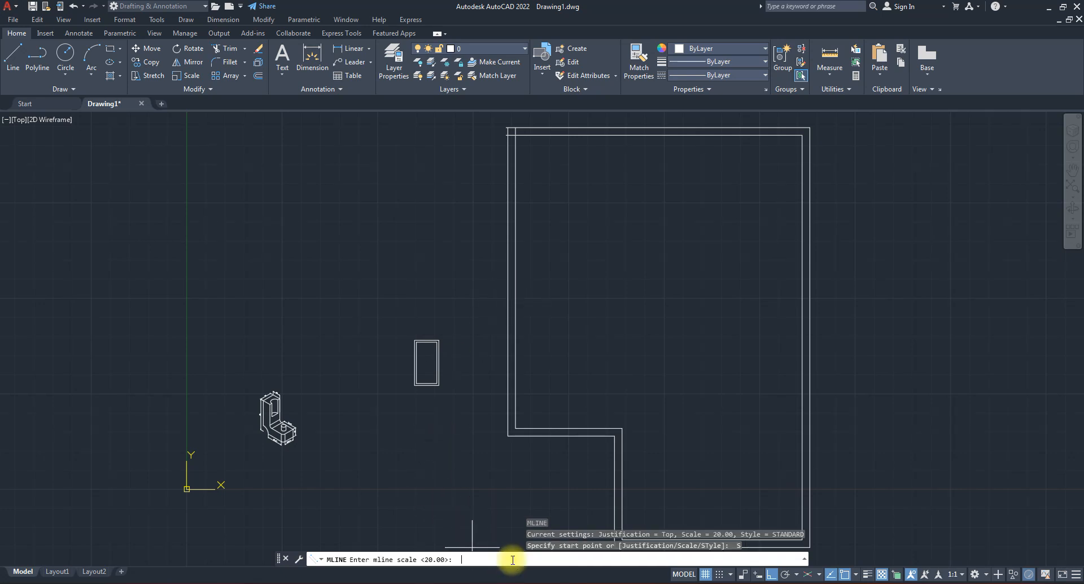
key(Return)
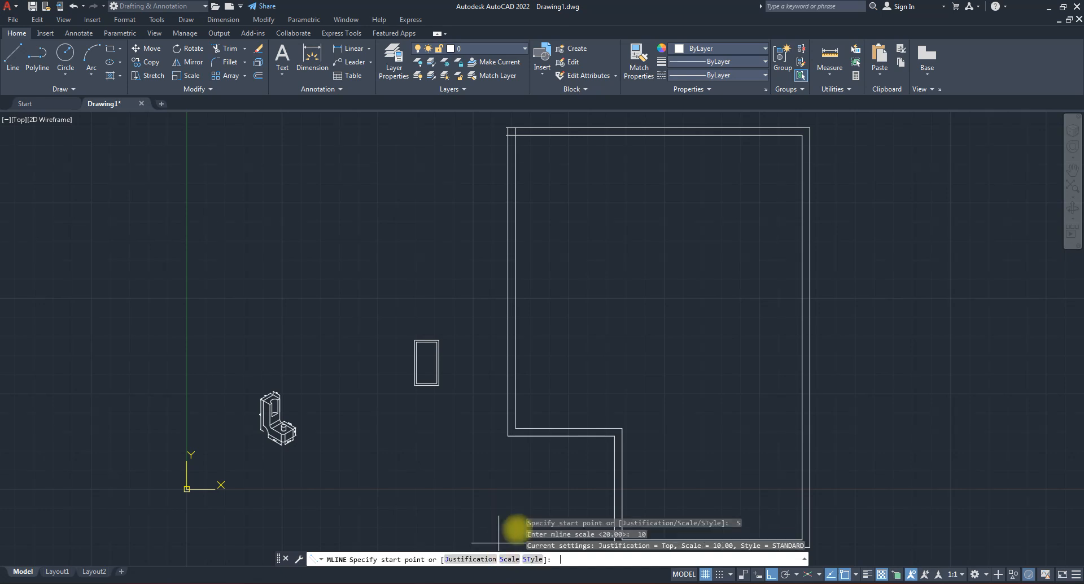
click(516, 225)
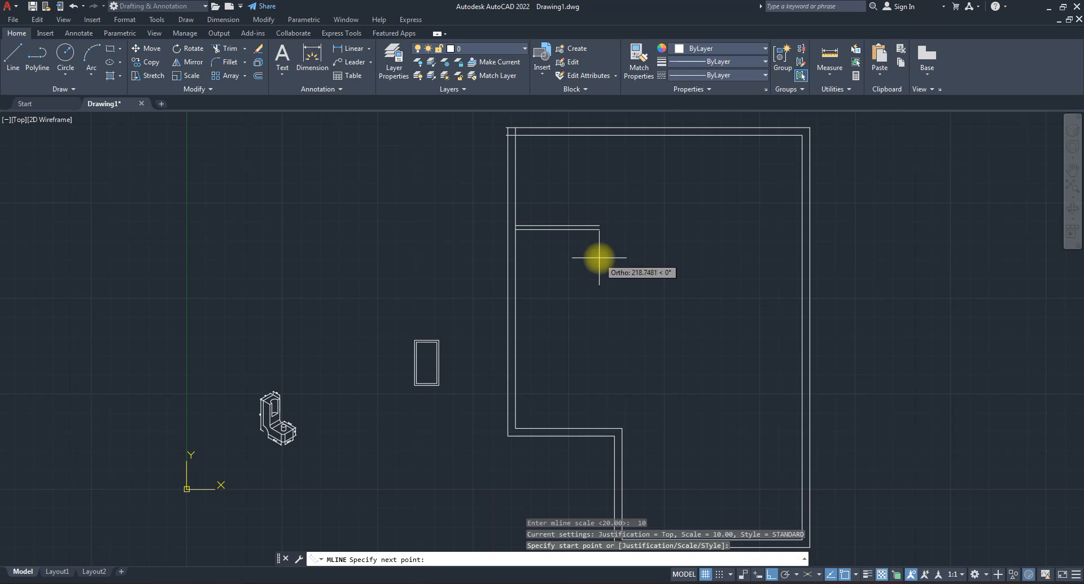
click(616, 227)
click(617, 134)
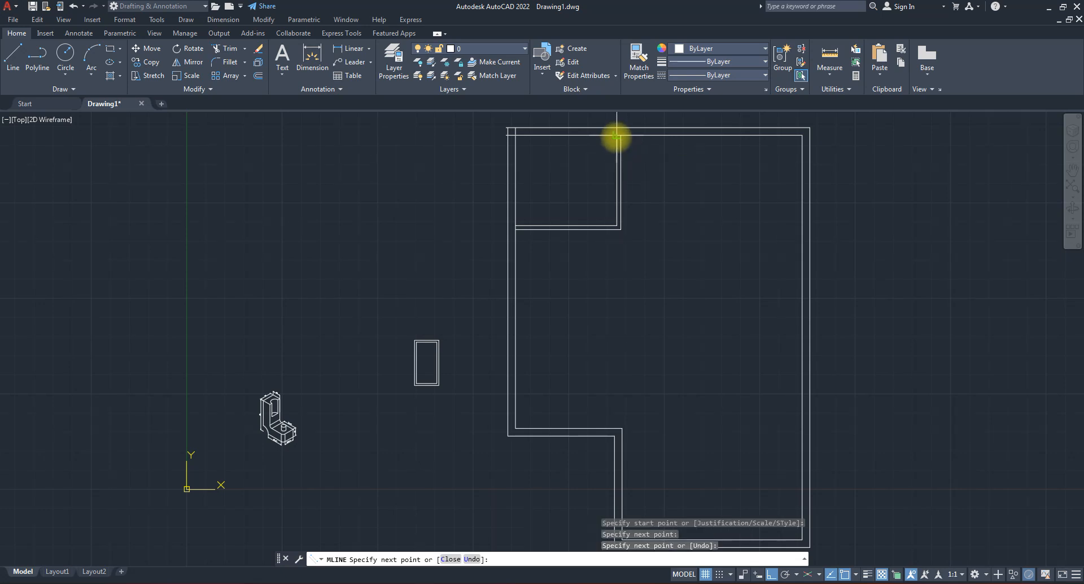
key(space)
key(space)
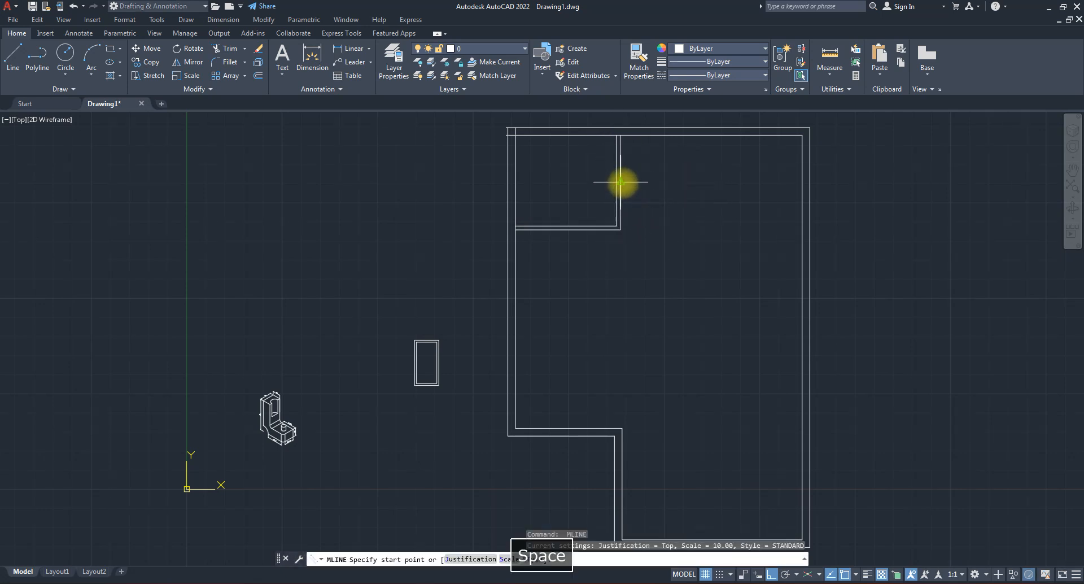
click(621, 182)
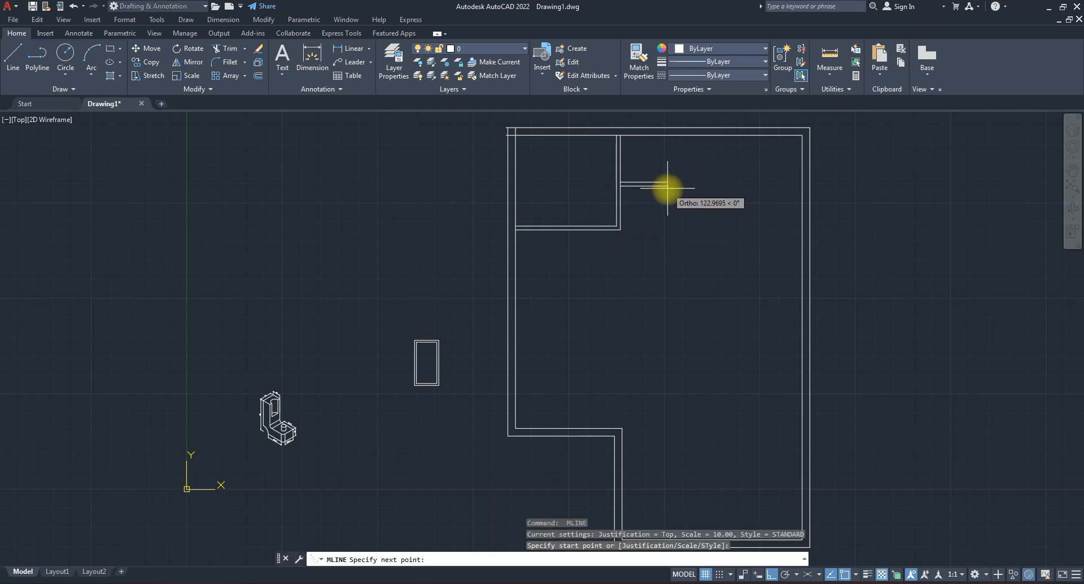
key(Escape)
Draw a stepped scale-10 multiline partition from the left wall below the small room, going right, up, and right to the right wall.
key(space)
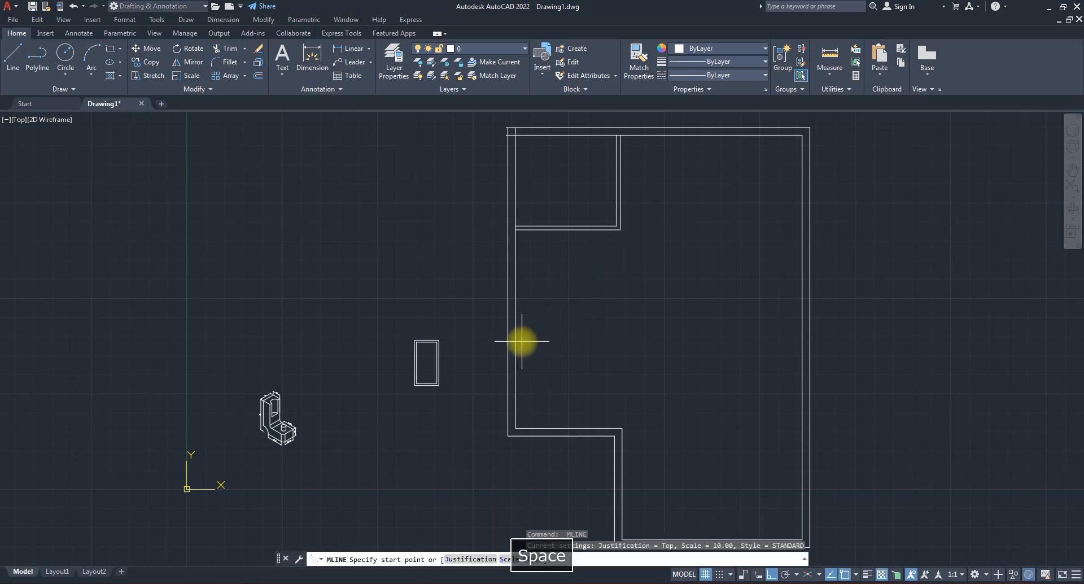
click(515, 333)
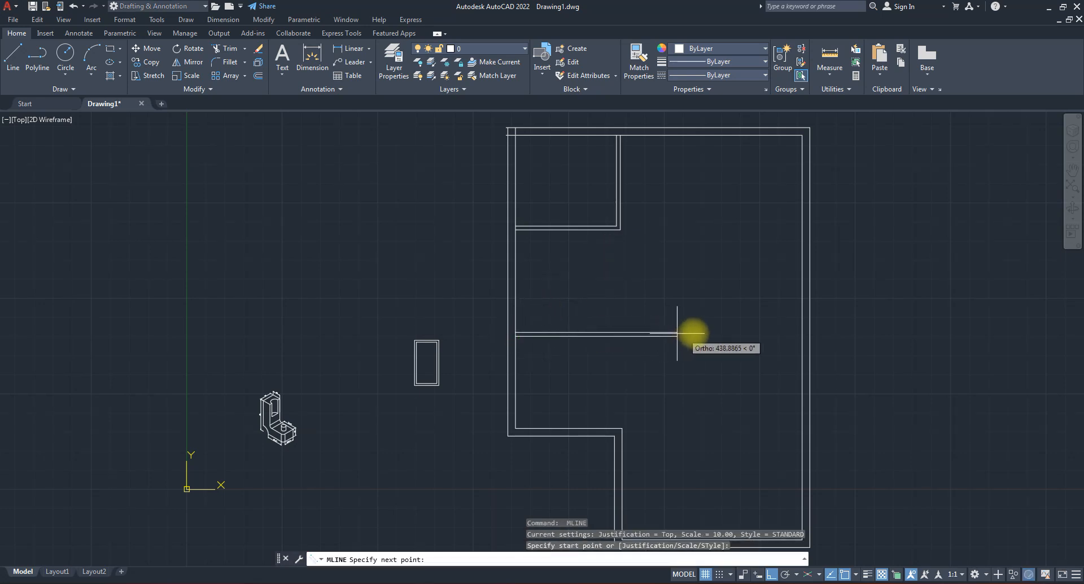
scroll(661, 336, down, 1)
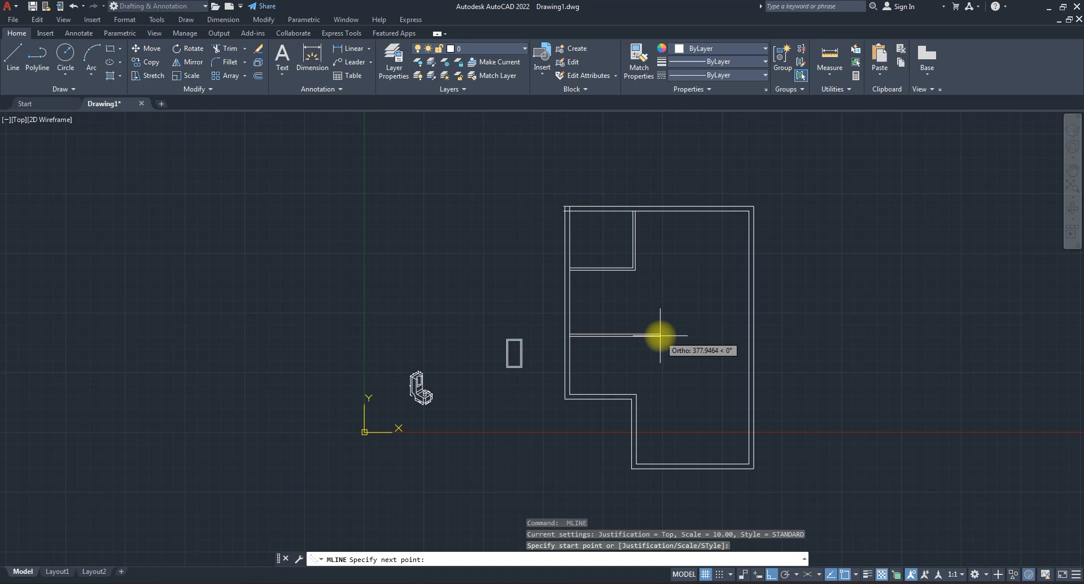
scroll(661, 335, down, 1)
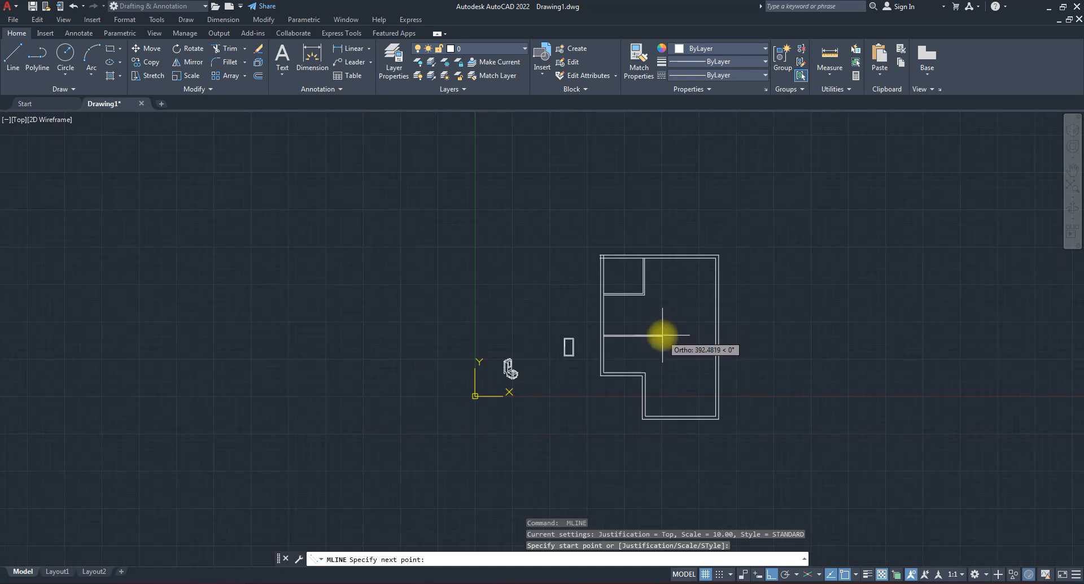
click(667, 335)
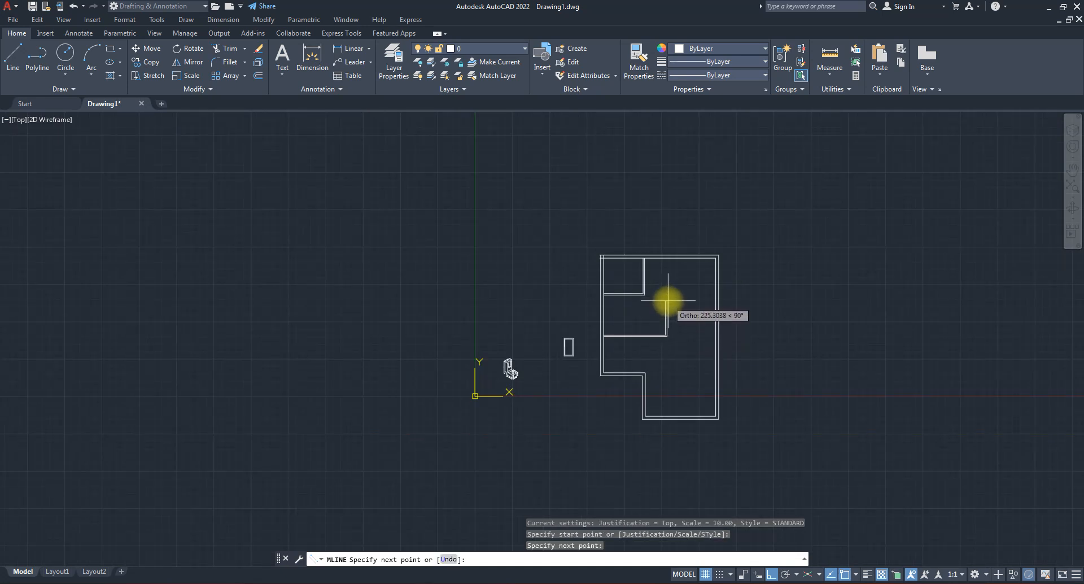
click(667, 296)
click(716, 296)
key(space)
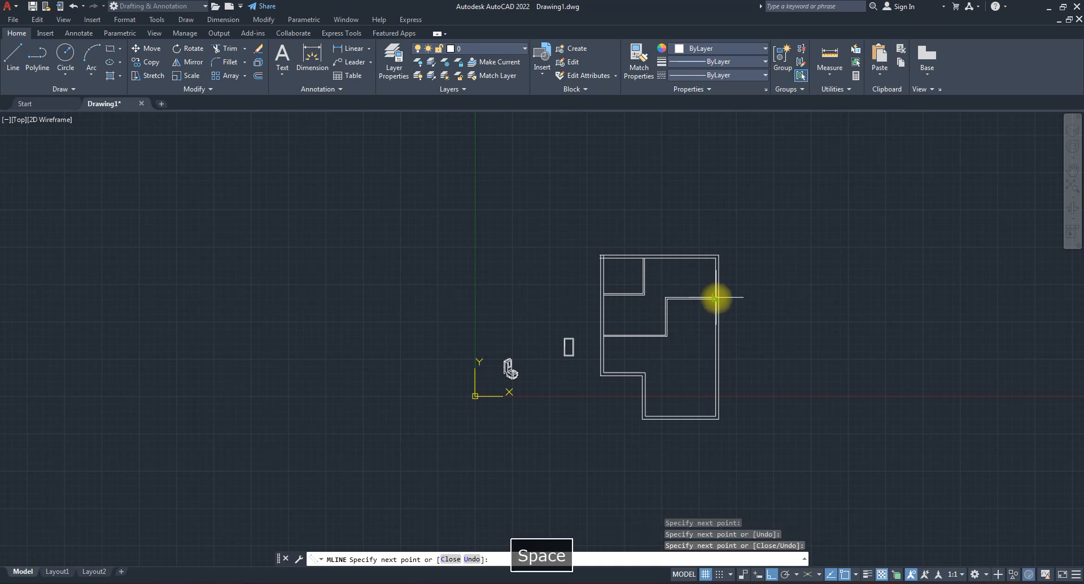
key(space)
scroll(667, 288, up, 1)
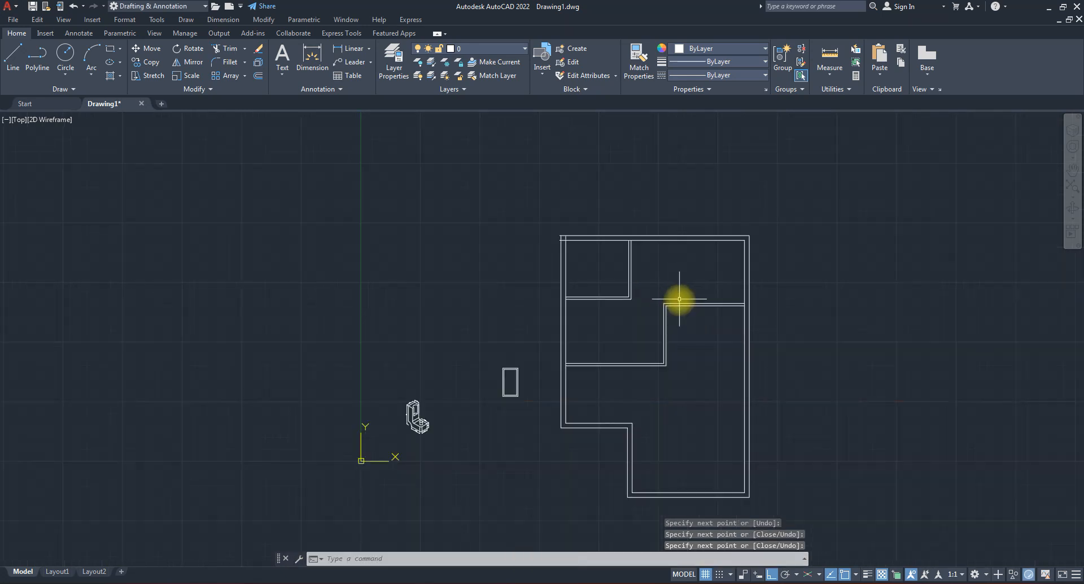
Draw a vertical scale-10 multiline partition from the stepped partition's right-hand horizontal run up to the top wall.
click(683, 302)
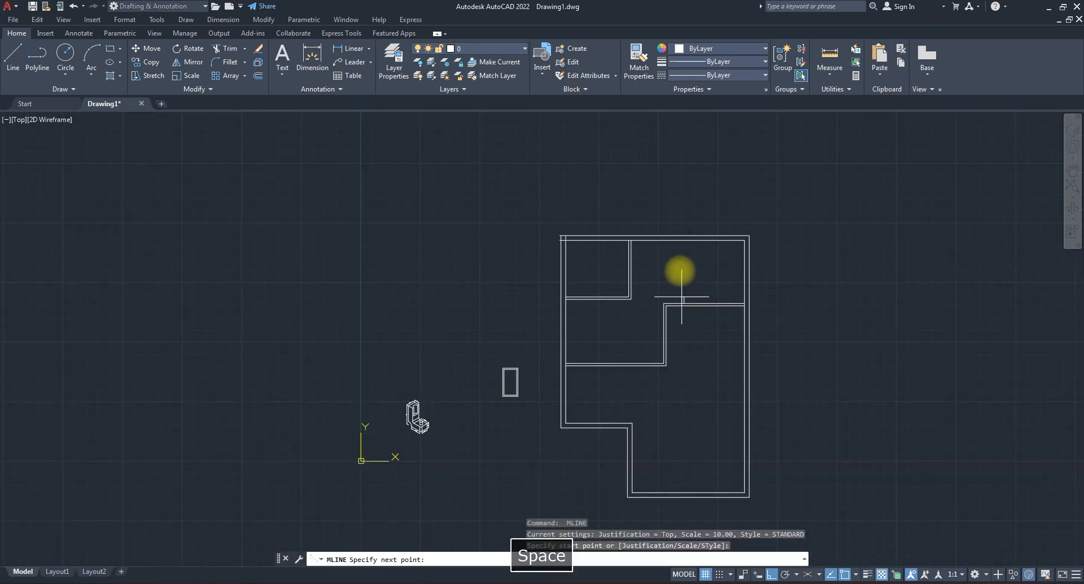
click(677, 237)
key(space)
scroll(634, 260, down, 1)
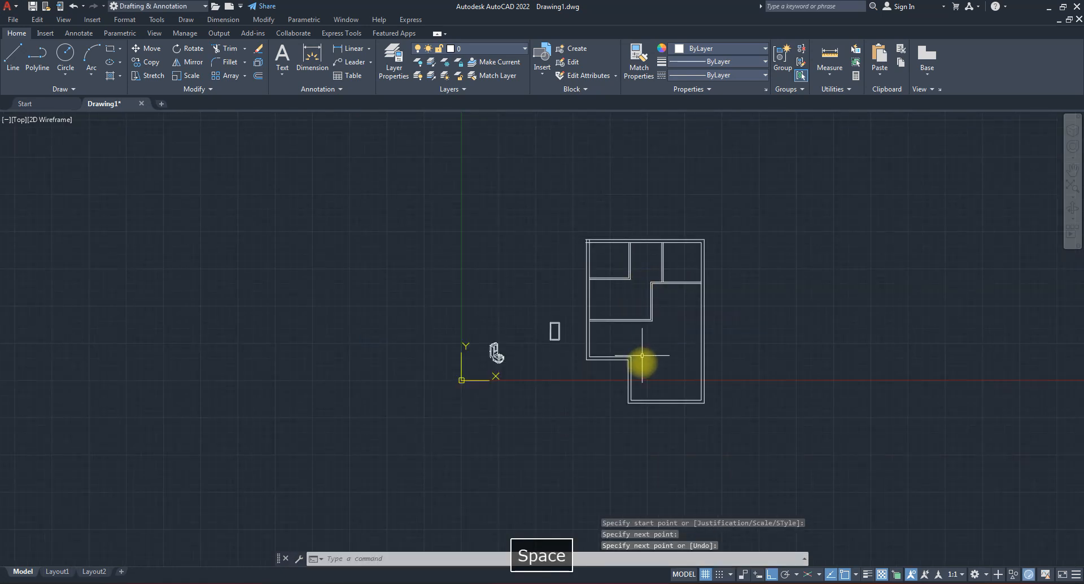
Draw a scale-10 multiline partition in the lower-right room: left from the right wall, diagonally down-left, then straight down to the bottom wall.
scroll(680, 368, up, 1)
key(space)
click(726, 337)
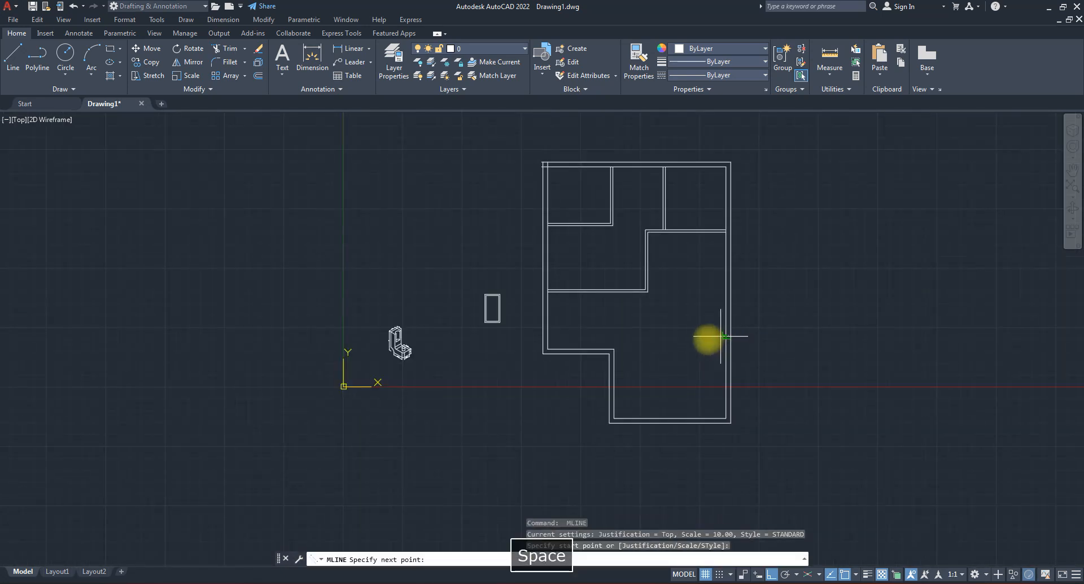
click(645, 344)
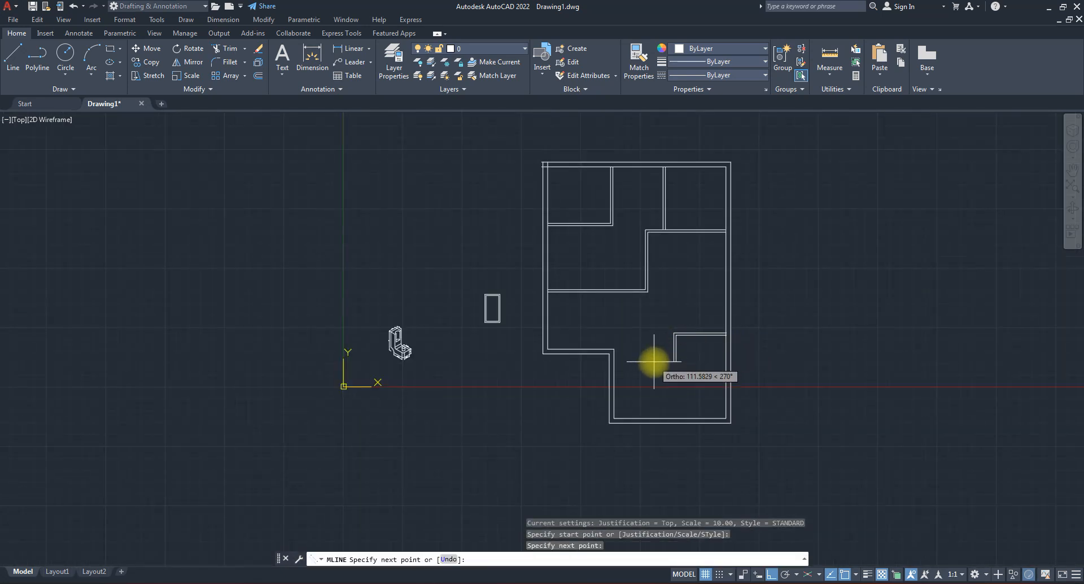
key(F8)
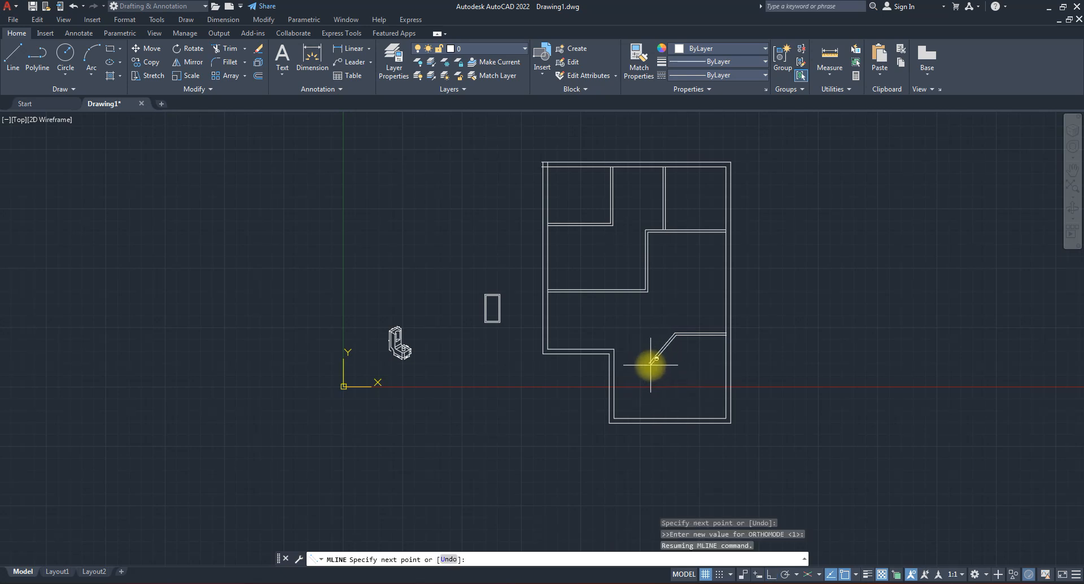
click(653, 366)
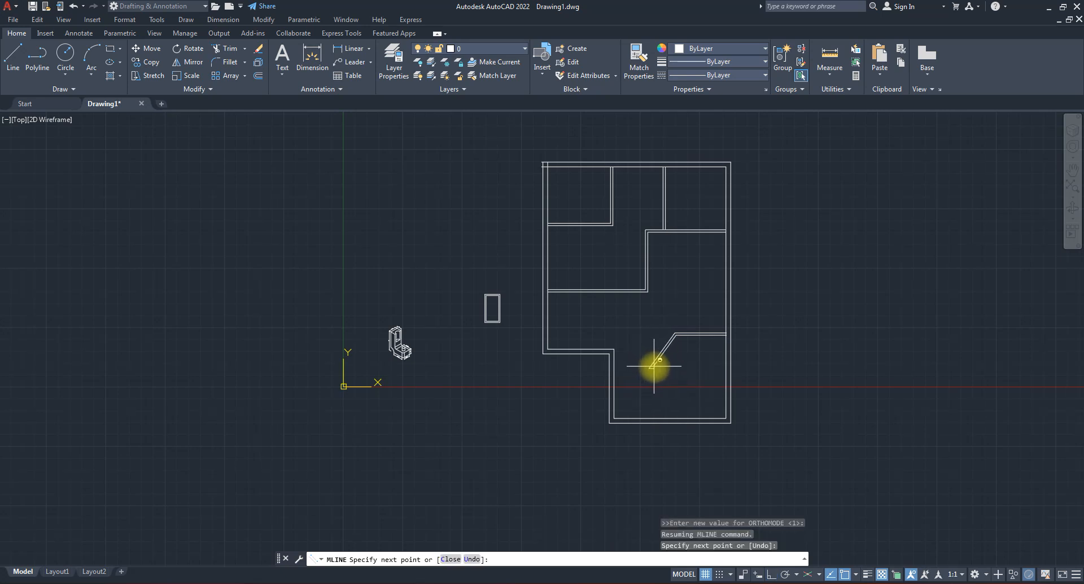
click(654, 418)
key(Escape)
scroll(634, 376, down, 2)
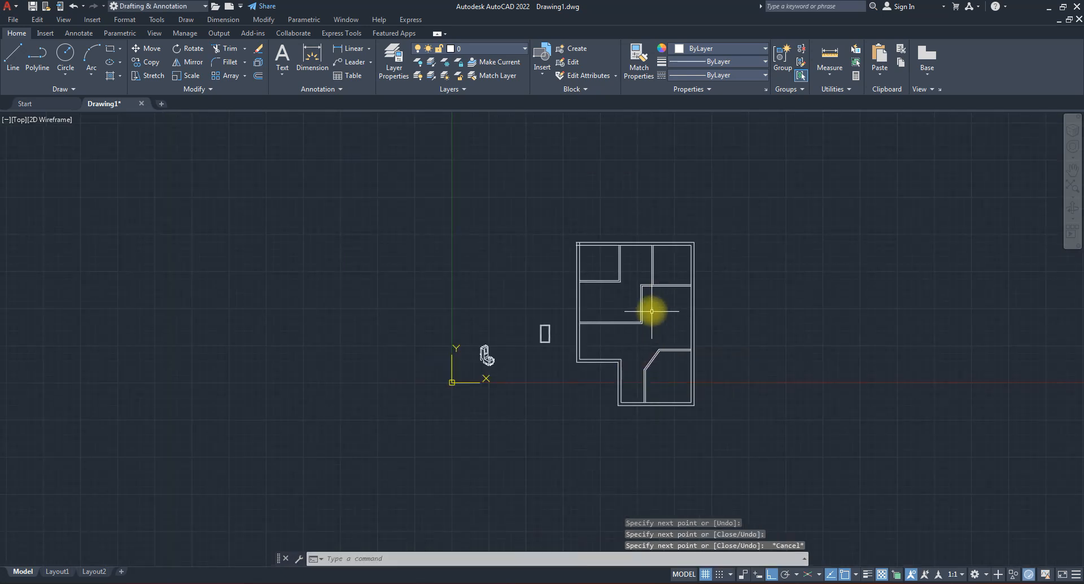
scroll(652, 311, up, 2)
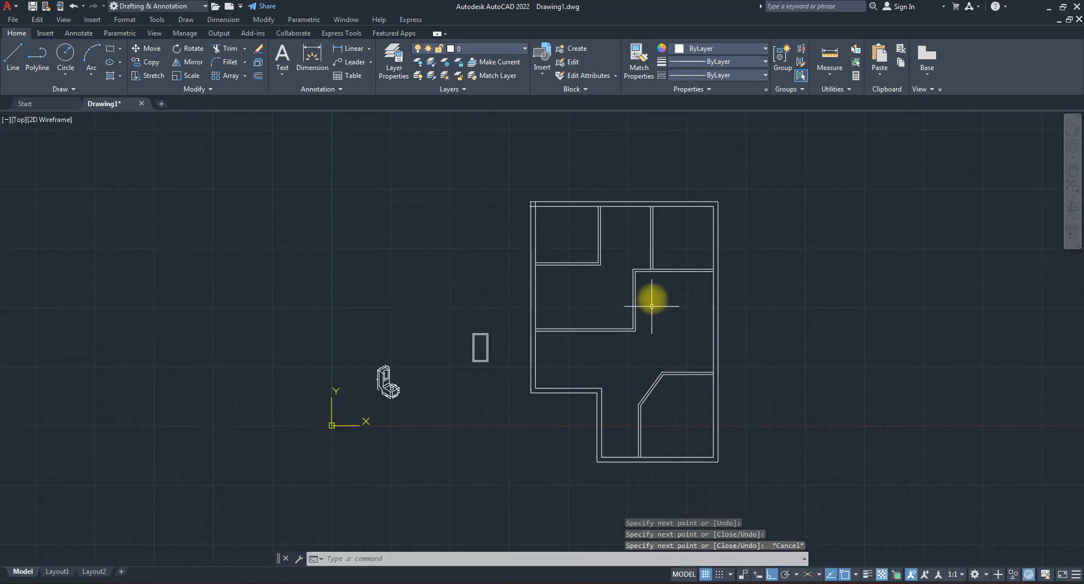
scroll(653, 291, down, 3)
scroll(641, 265, up, 3)
scroll(636, 263, up, 3)
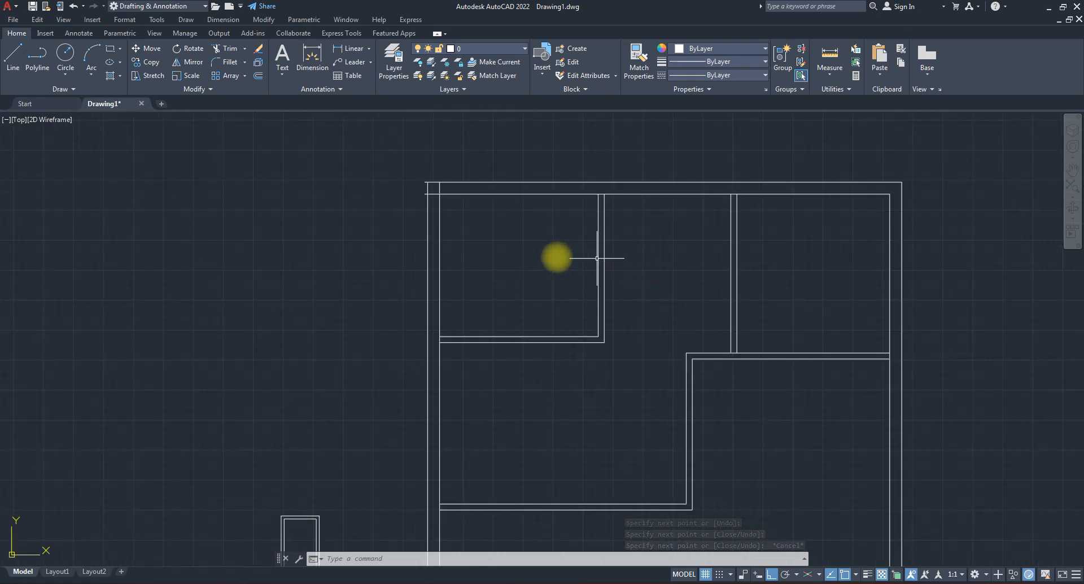
scroll(501, 242, down, 5)
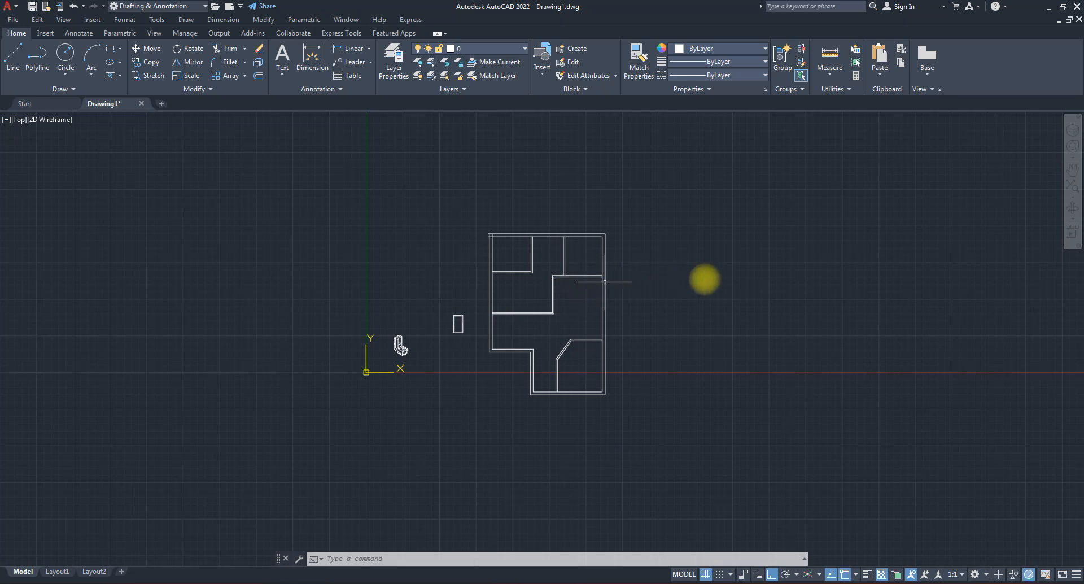
Set the multiline scale to 30.
scroll(814, 271, up, 4)
scroll(796, 284, down, 2)
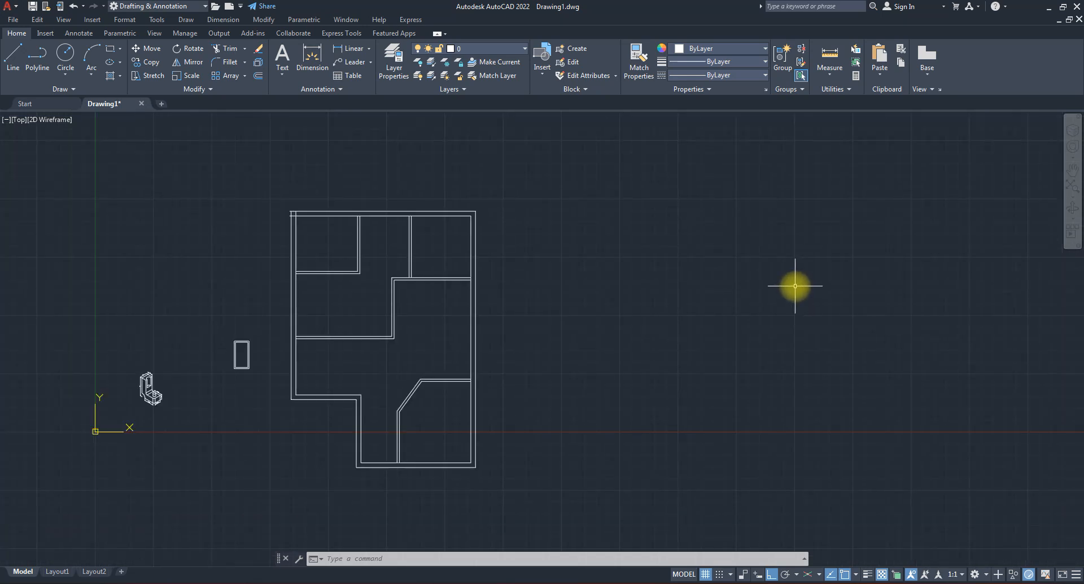
text(ml)
key(Return)
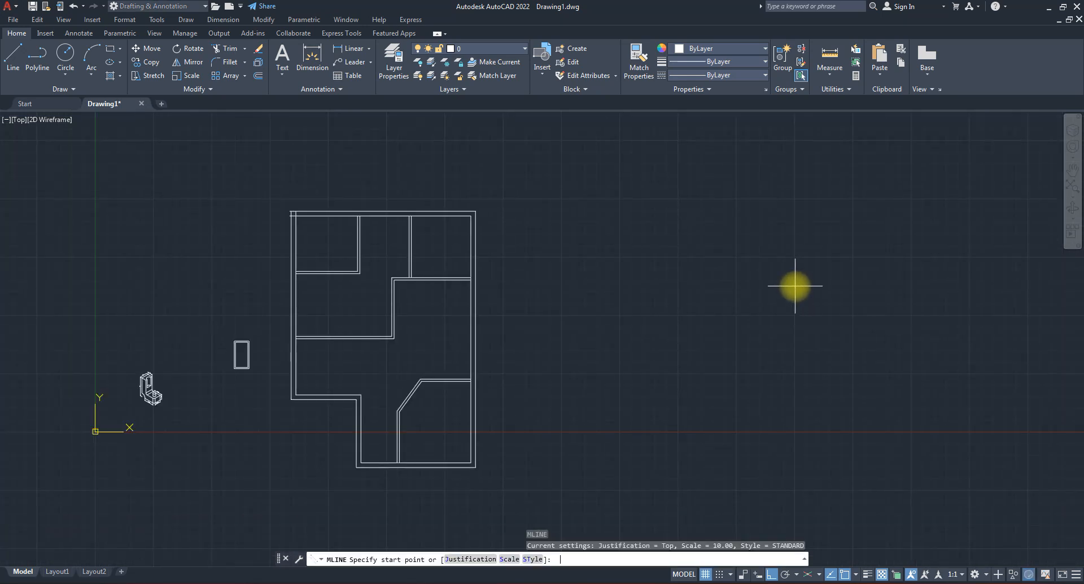
text(s)
key(Return)
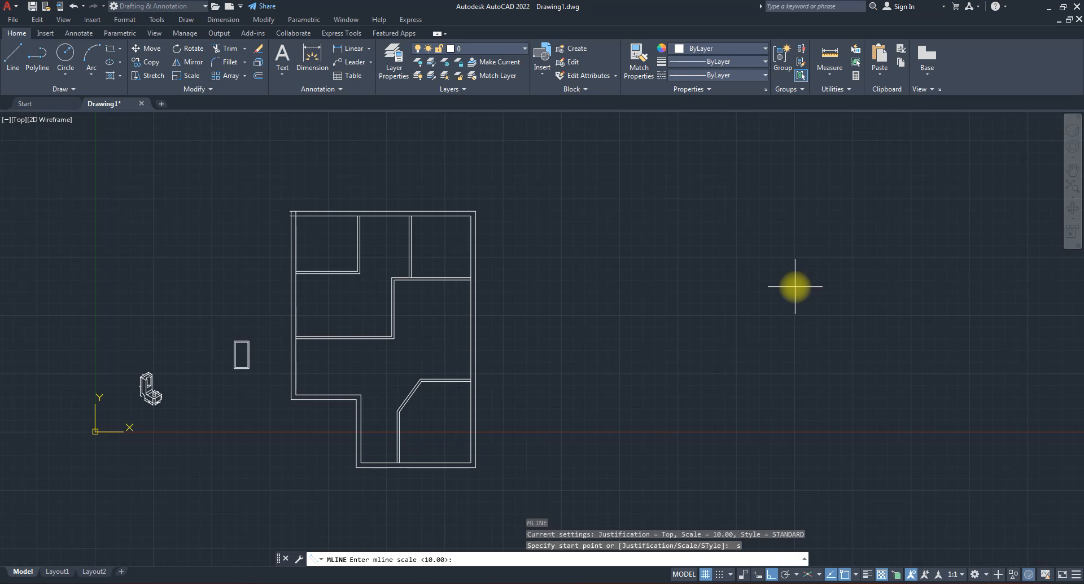
text(30)
key(Return)
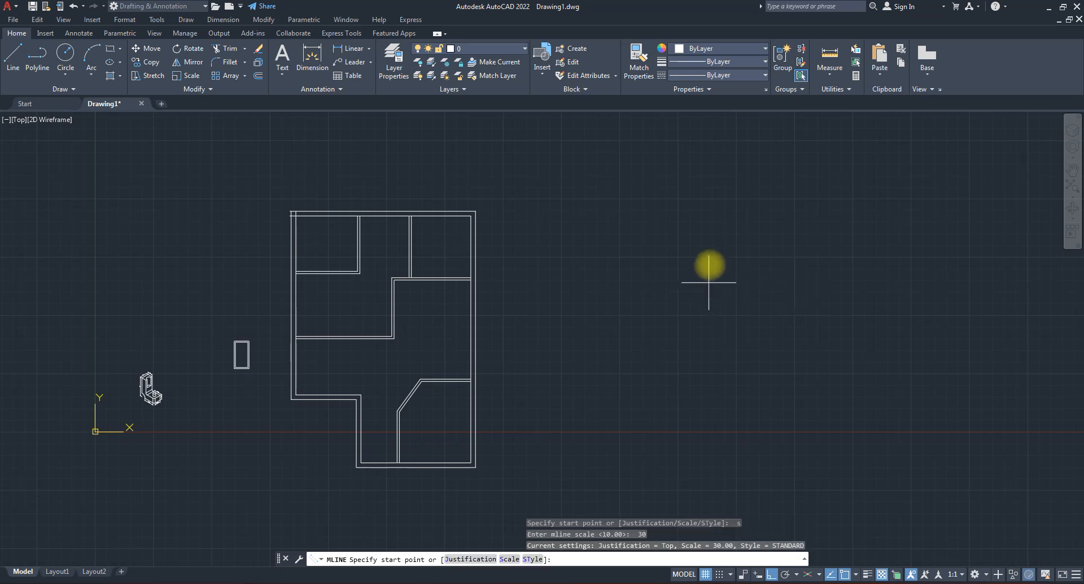
scroll(717, 252, up, 8)
click(713, 194)
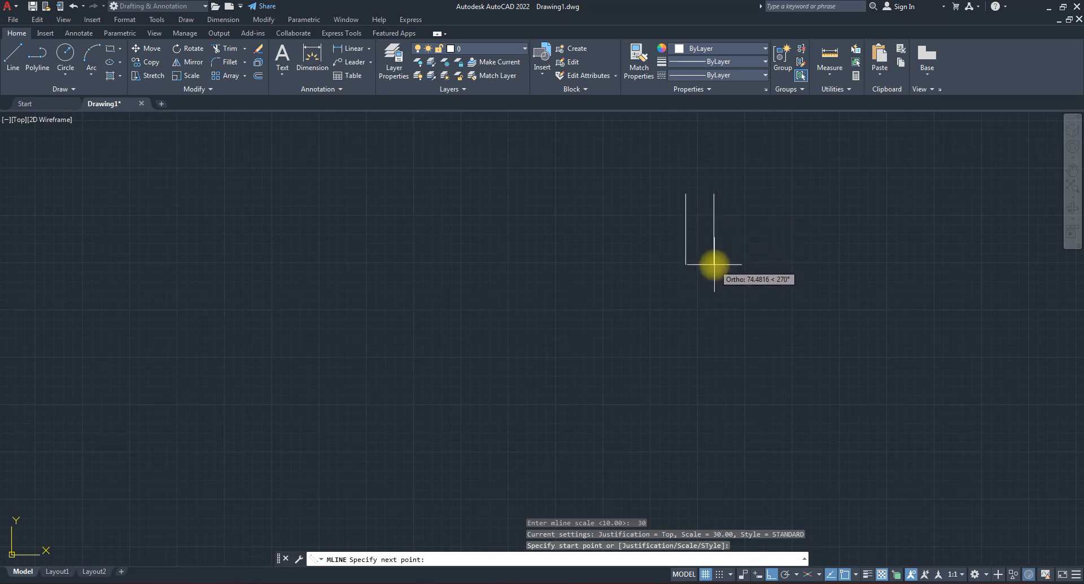
key(Escape)
text(ml)
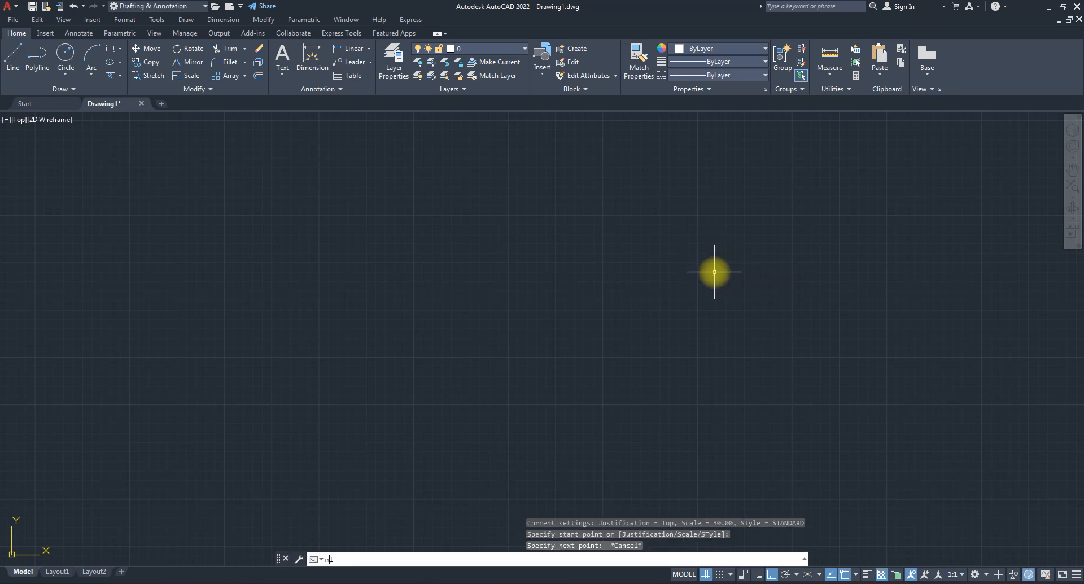
key(Return)
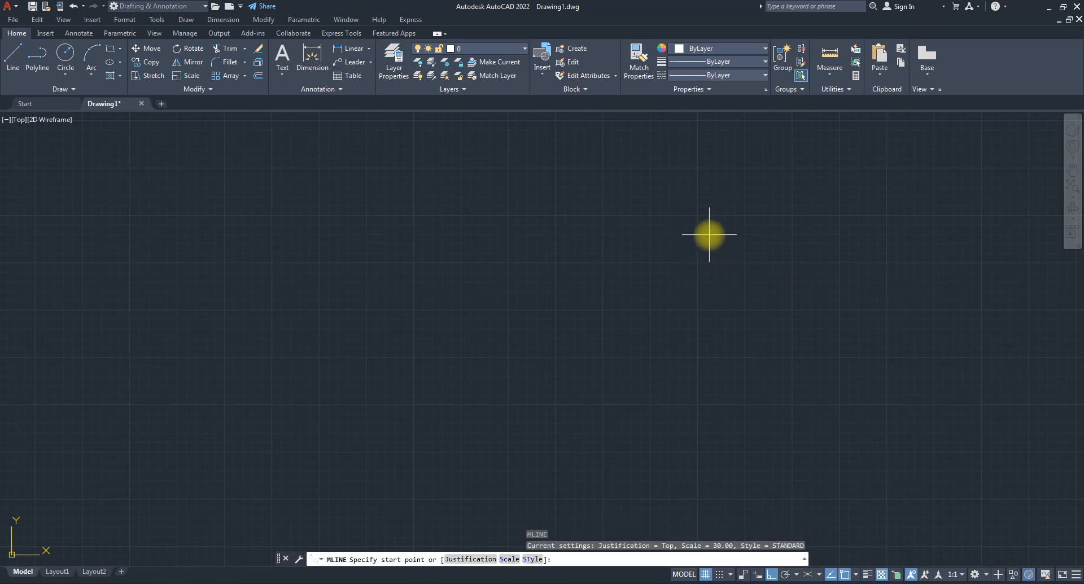
click(710, 234)
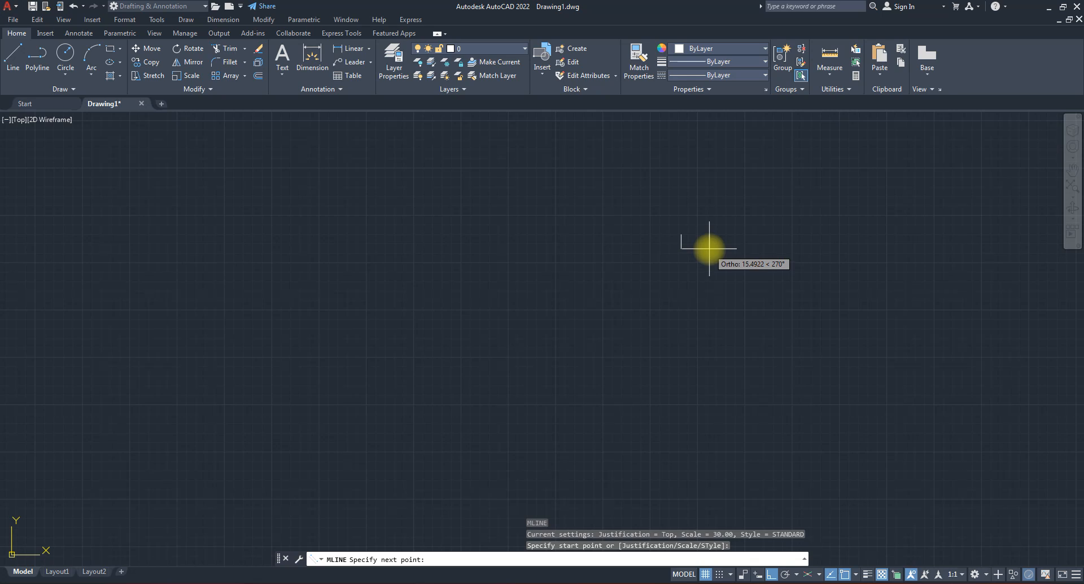
key(Escape)
Restart the Multiline command and set its justification to Zero.
text(ml)
key(Return)
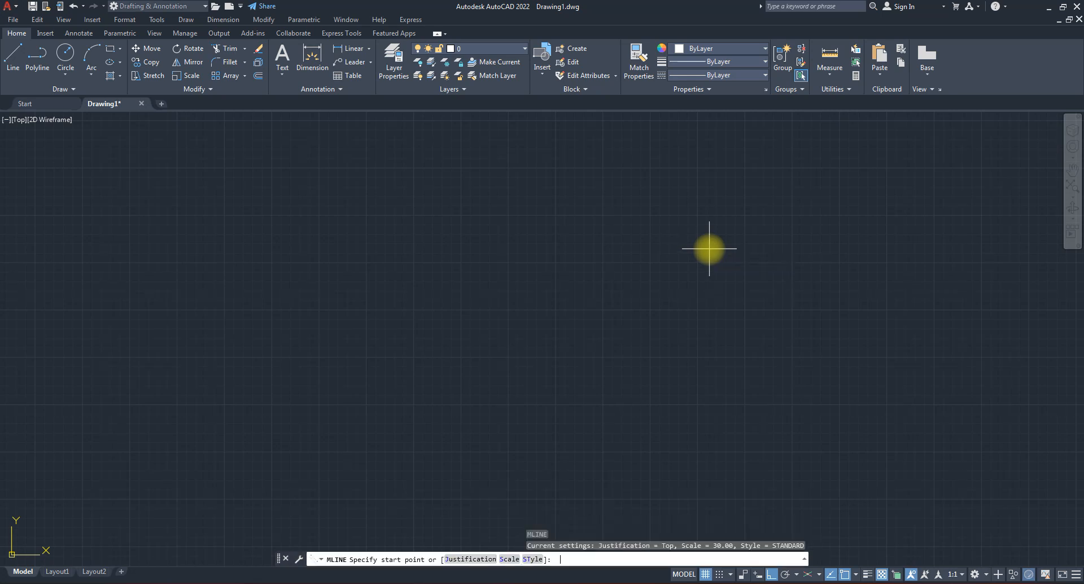
click(461, 560)
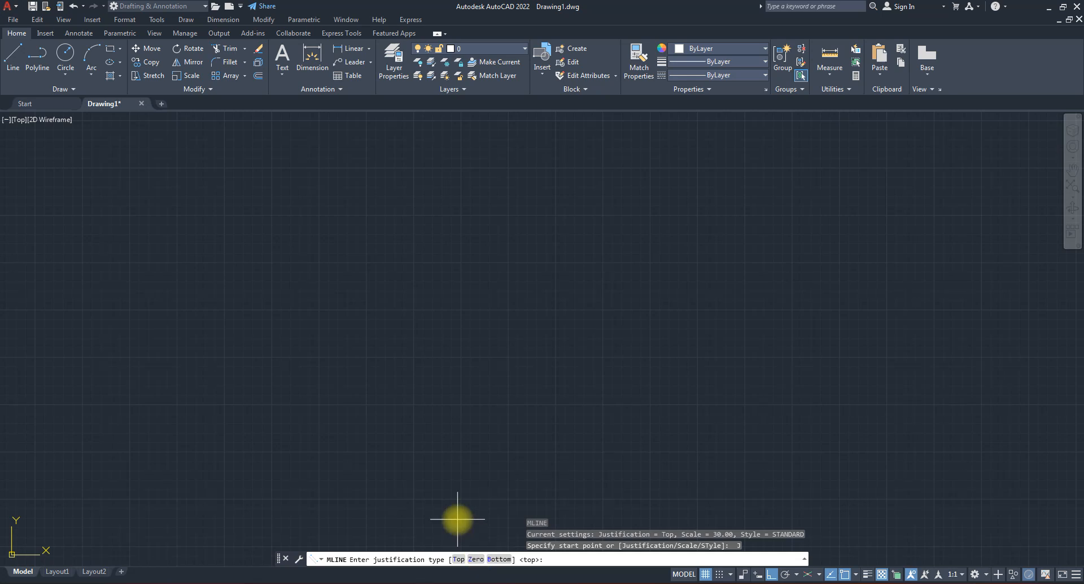
click(476, 559)
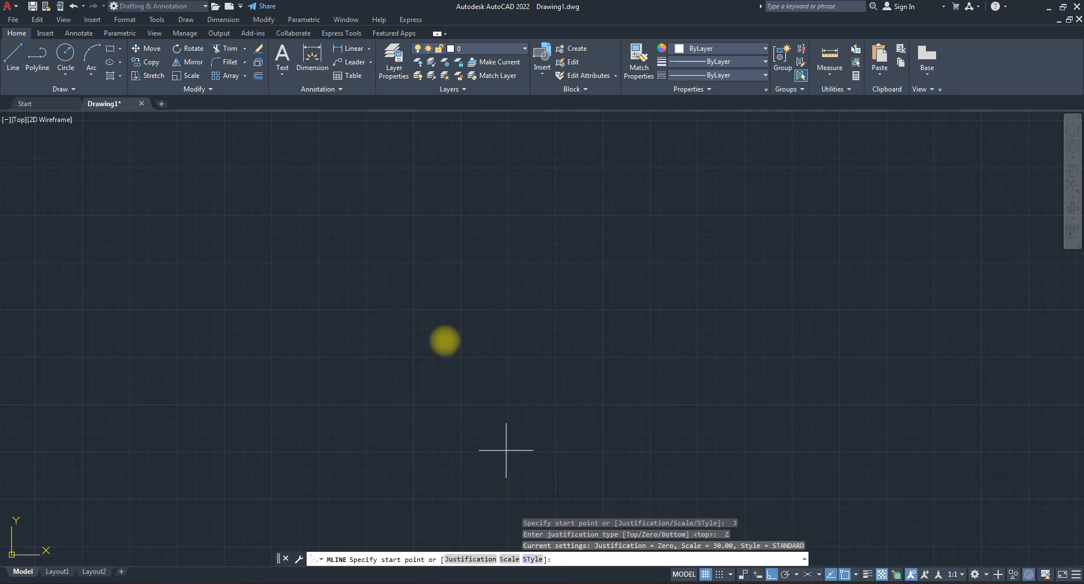
Draw the first multiline segments in the empty area beside the floor plan: right, down, right, up, right, and a long run down.
click(457, 262)
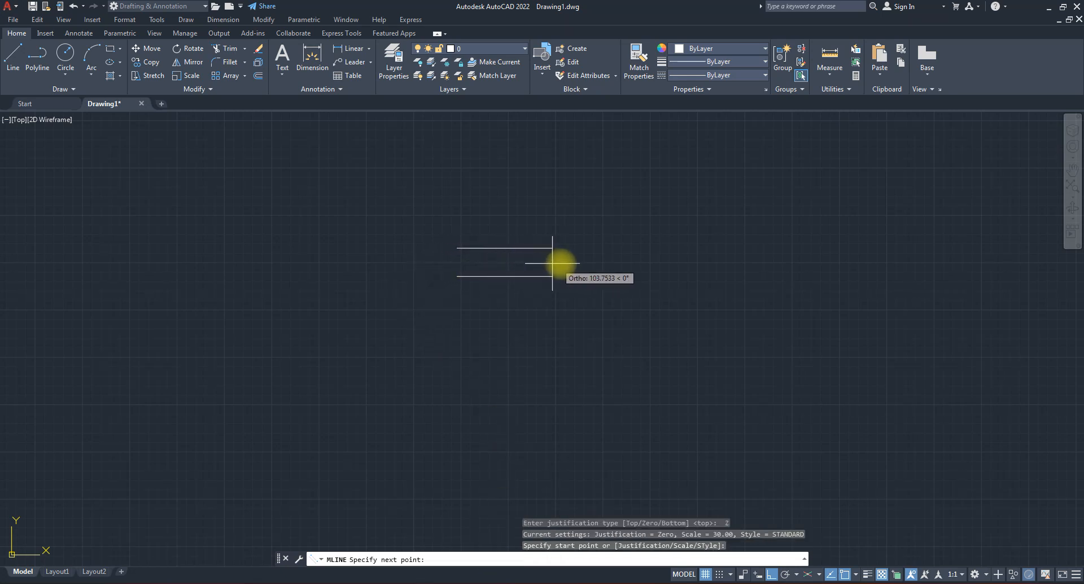
click(738, 262)
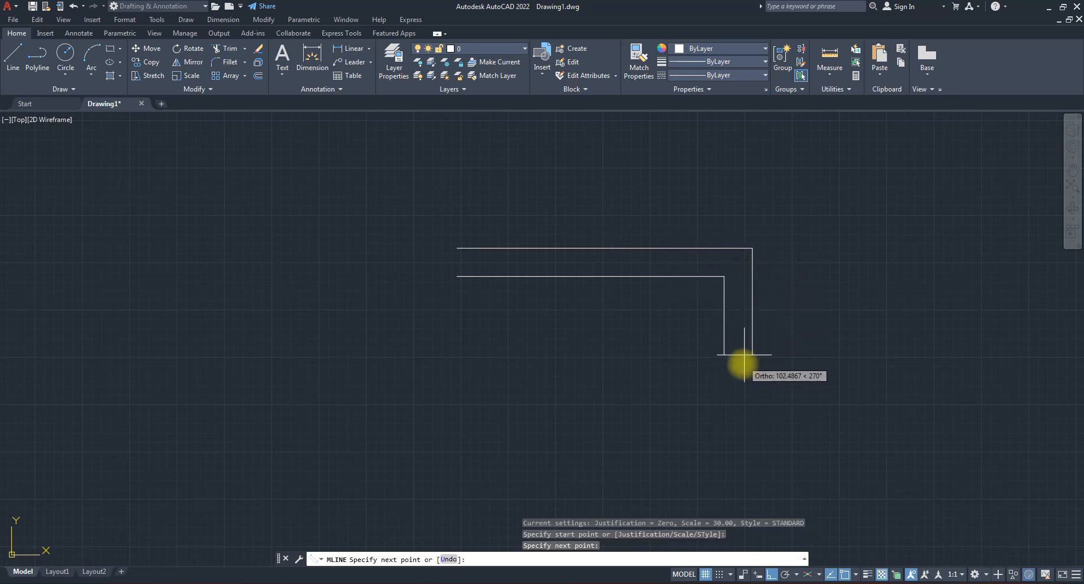
click(738, 396)
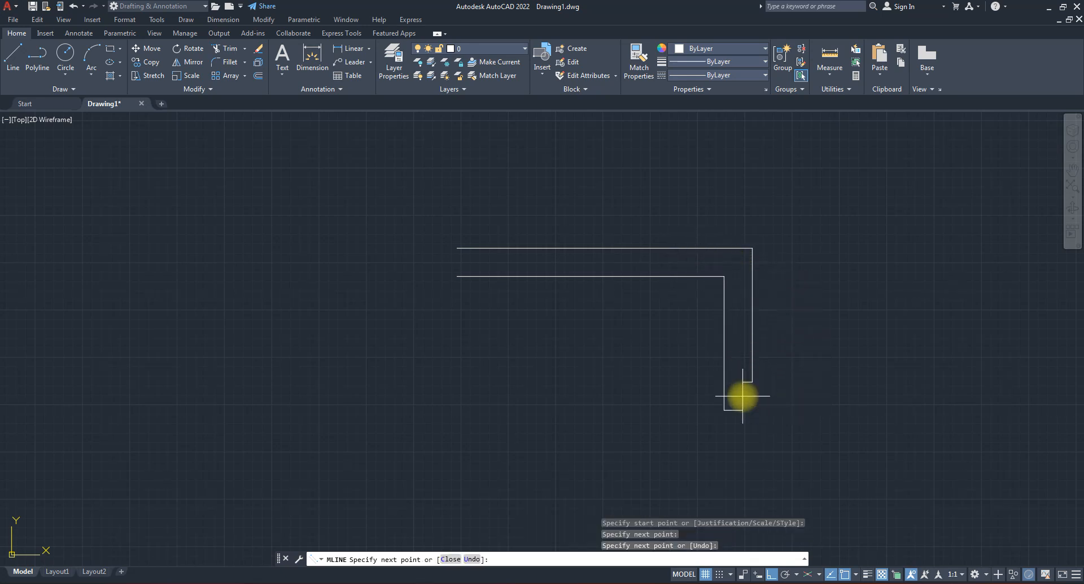
click(831, 393)
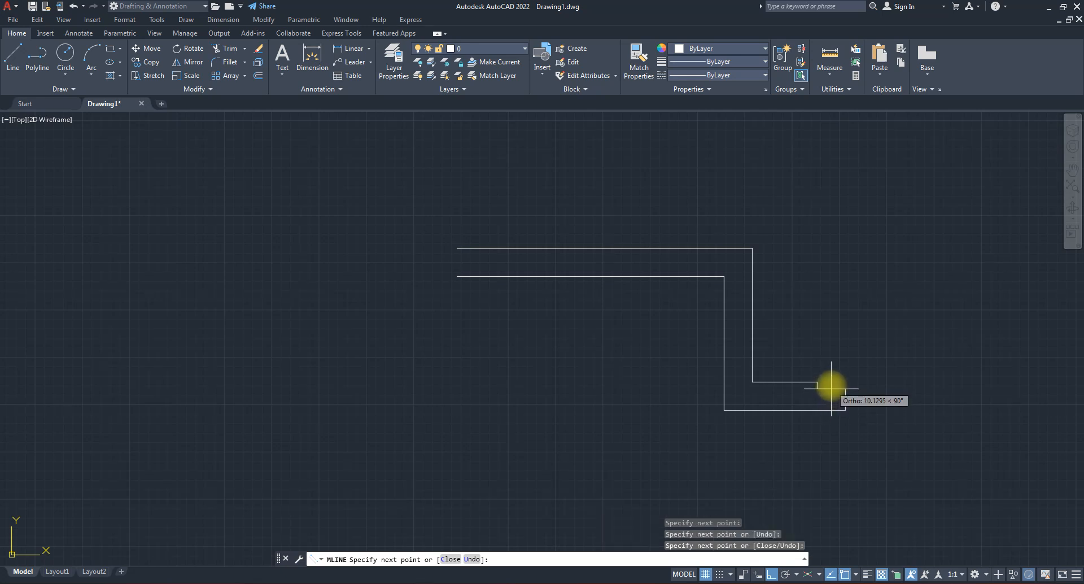
click(828, 279)
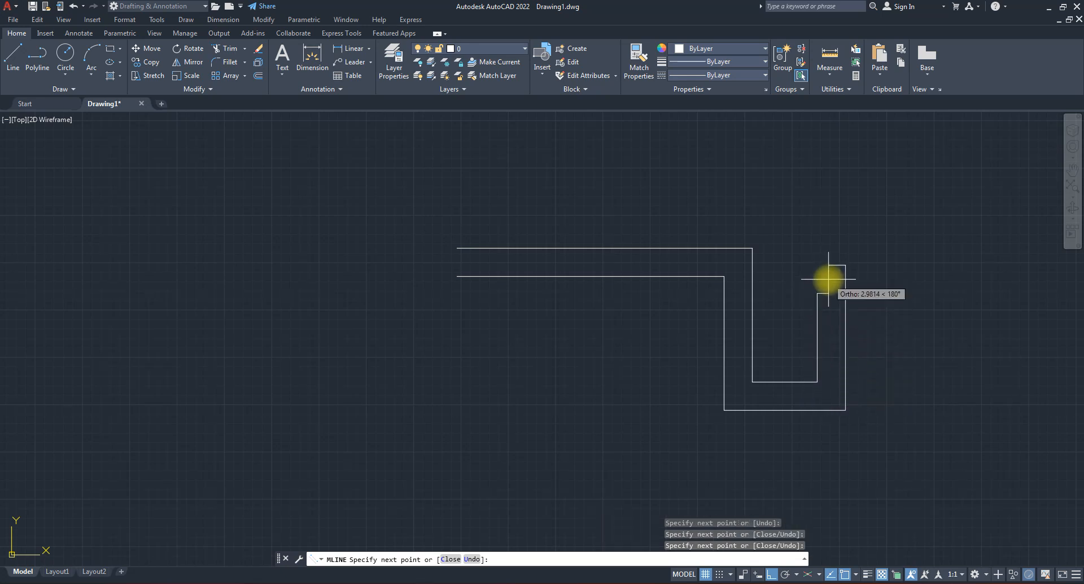
click(961, 279)
click(960, 487)
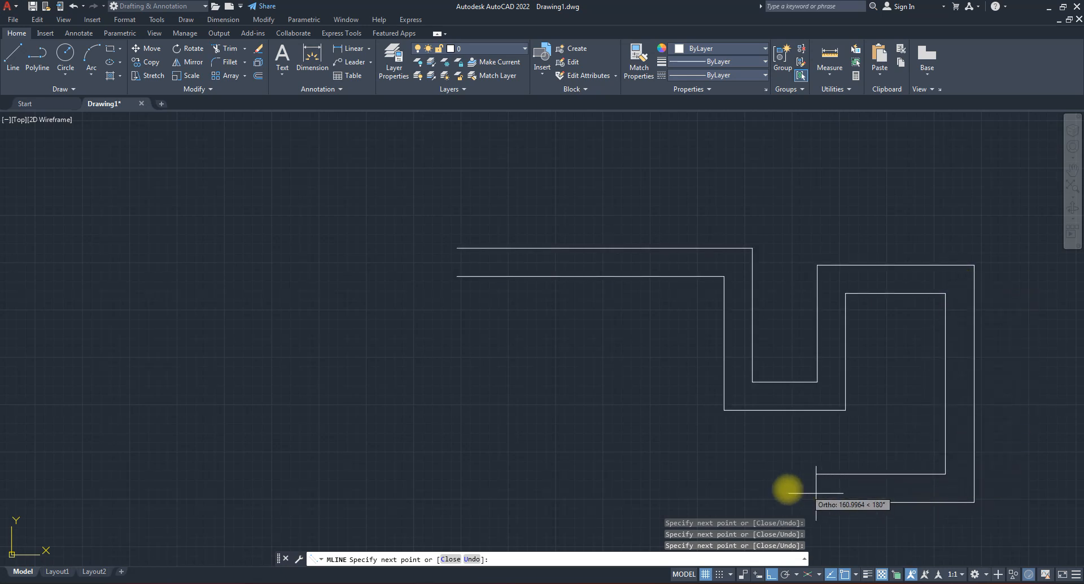
Continue the multiline left, up, left, up, right, down, and right across its earlier segments, ending it at the outer right edge.
click(796, 488)
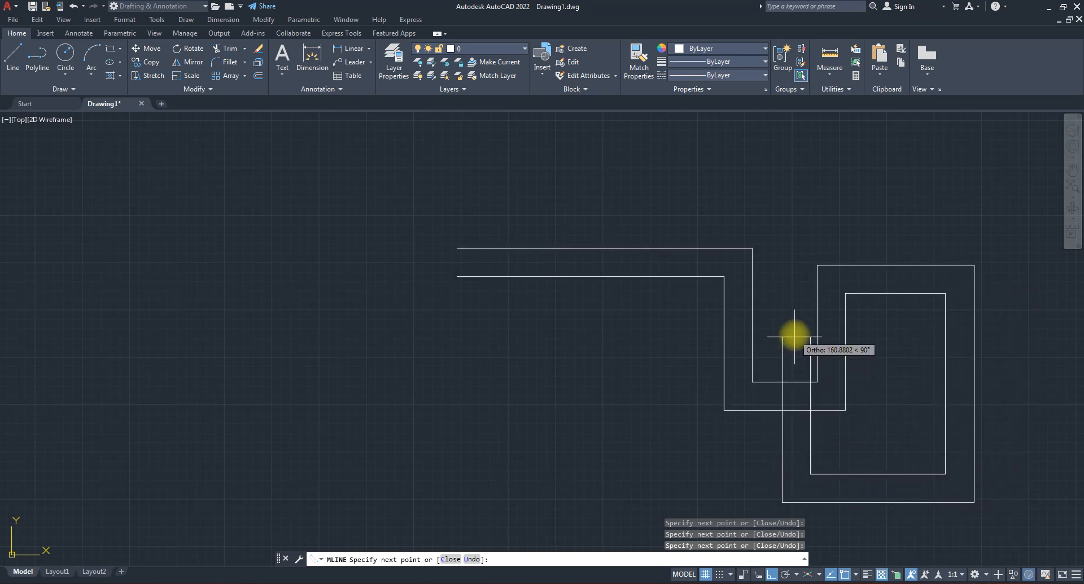
click(795, 335)
click(550, 342)
click(531, 201)
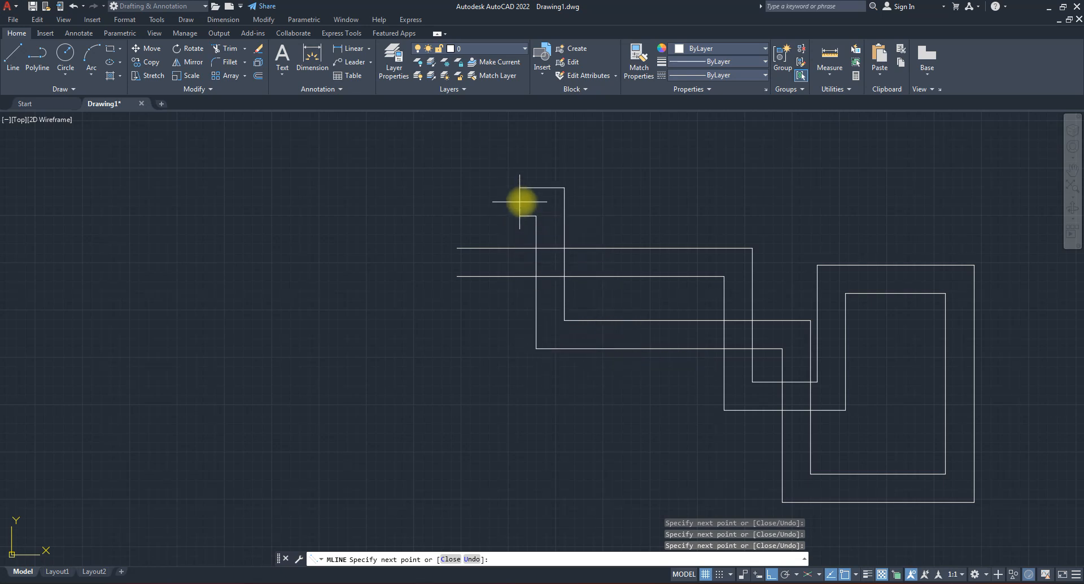
click(885, 199)
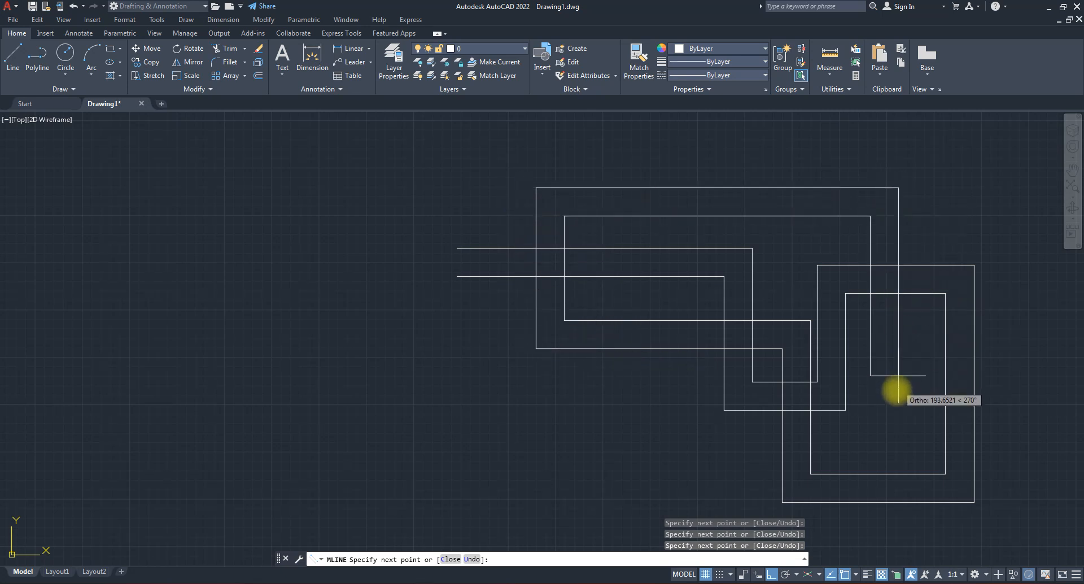
click(887, 432)
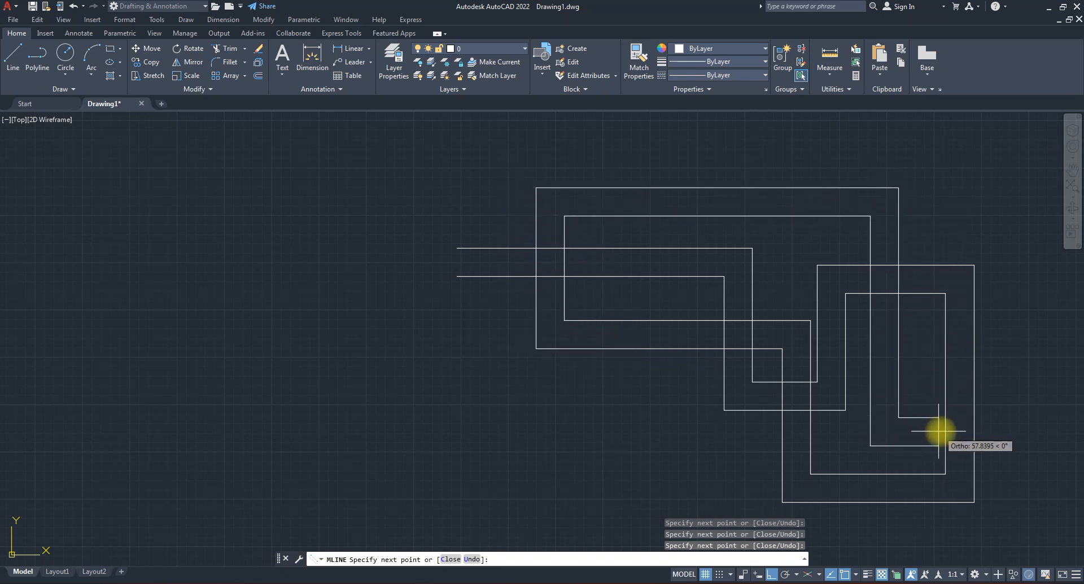
click(972, 431)
key(Return)
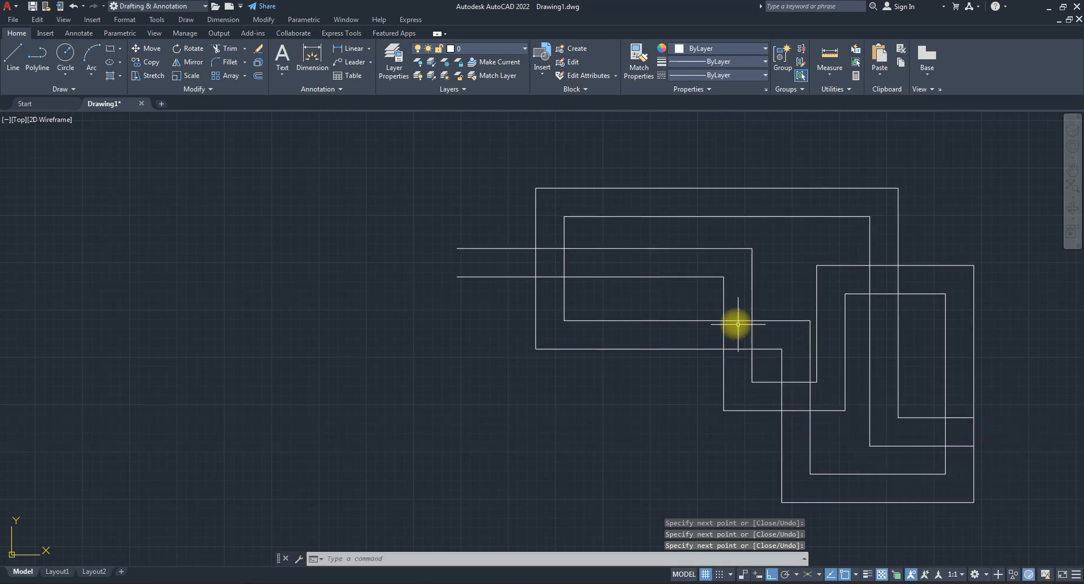
scroll(738, 324, down, 2)
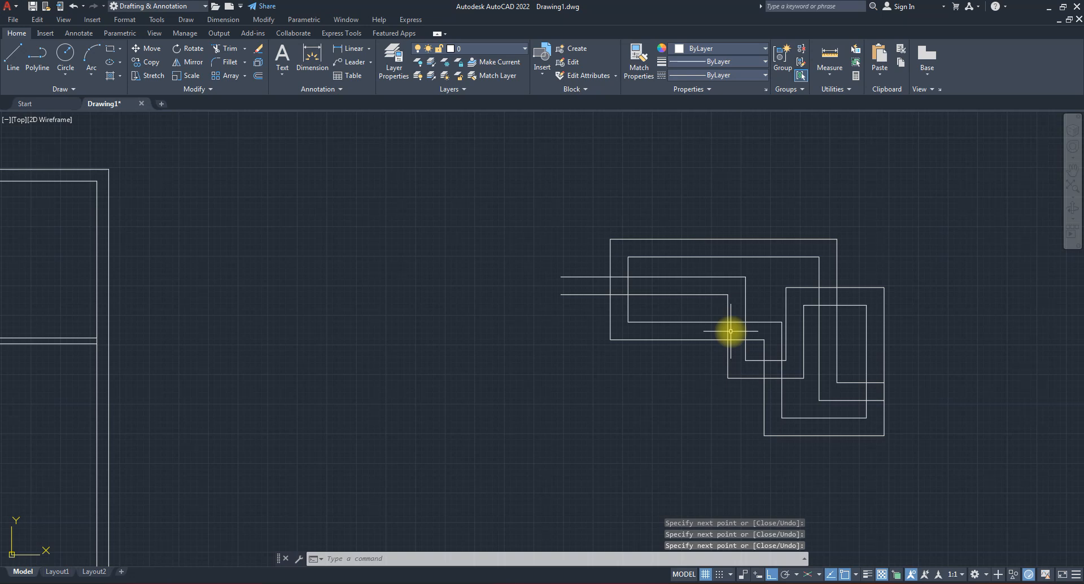
scroll(731, 332, down, 2)
scroll(745, 314, up, 4)
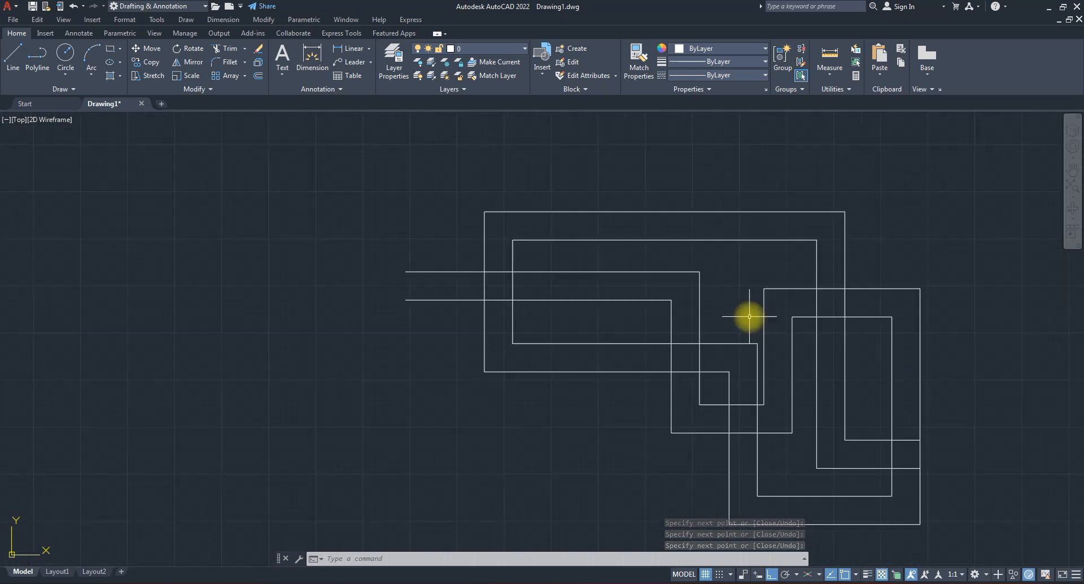
middle_drag(622, 305, 458, 288)
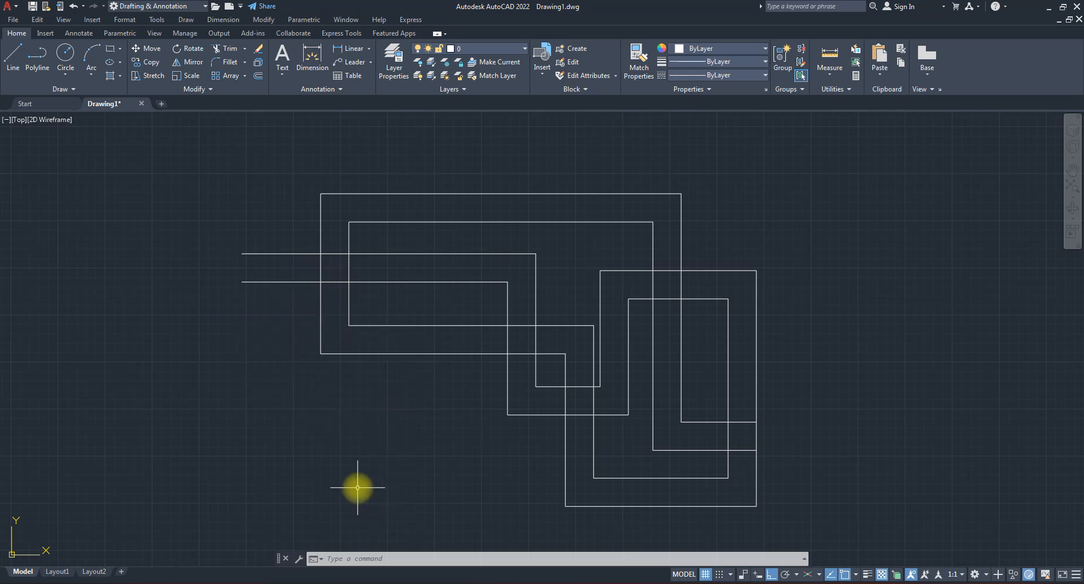
Try to trim the multiline's horizontal run where it passes inside the upper loop.
text(r)
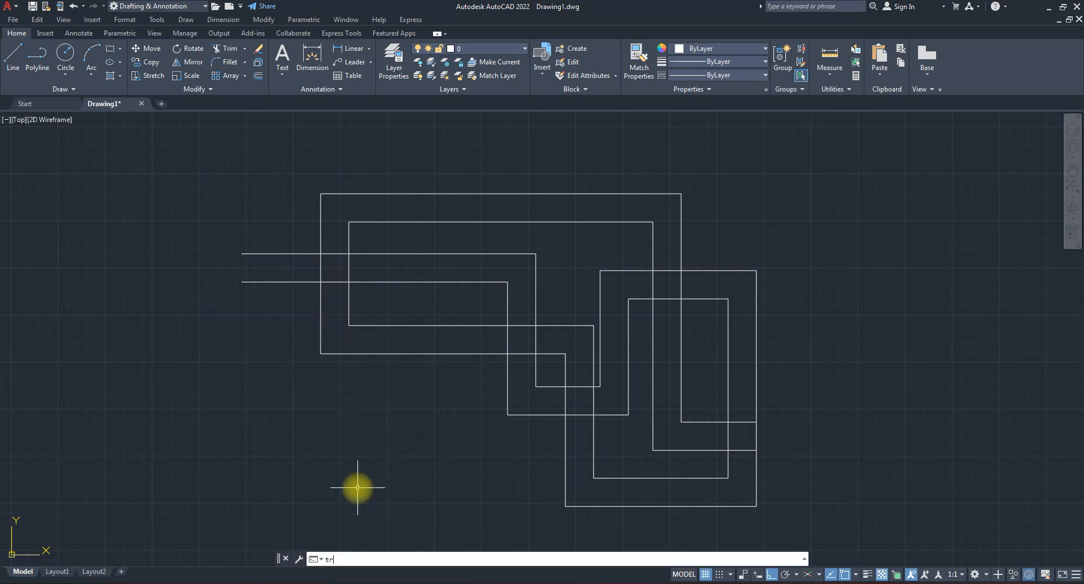
key(Return)
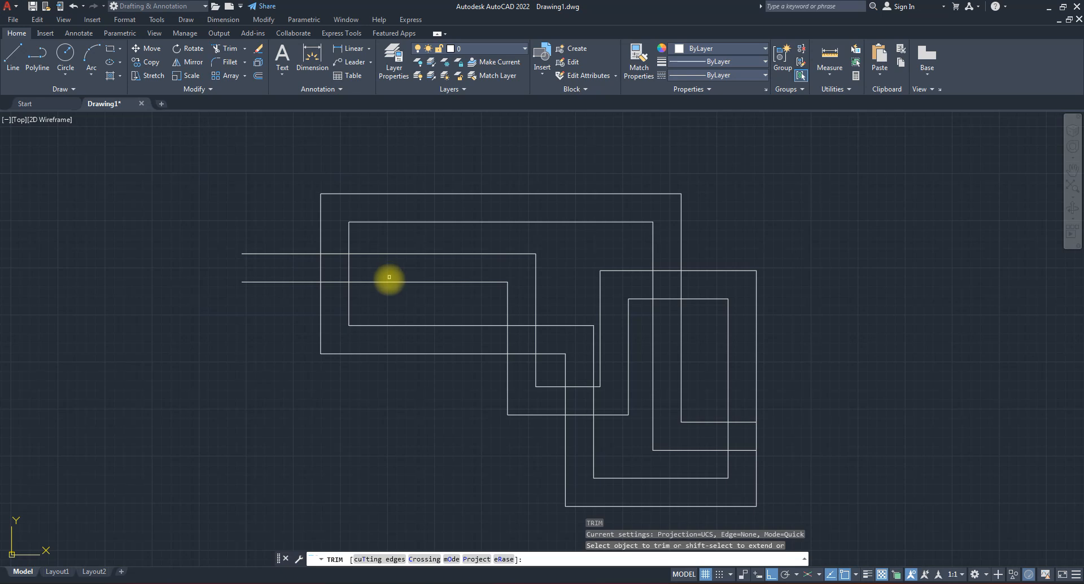
click(389, 281)
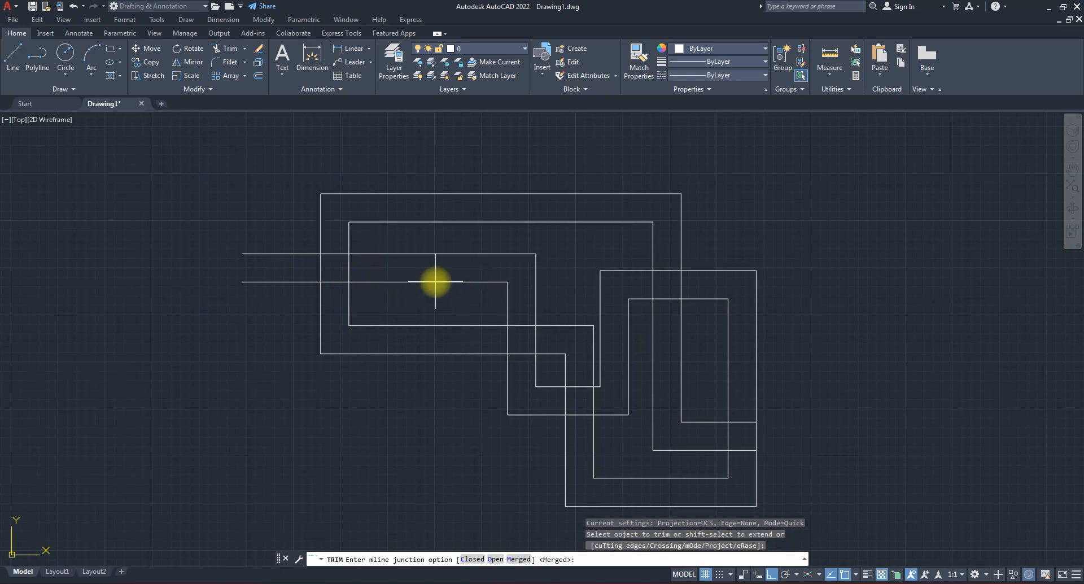
key(space)
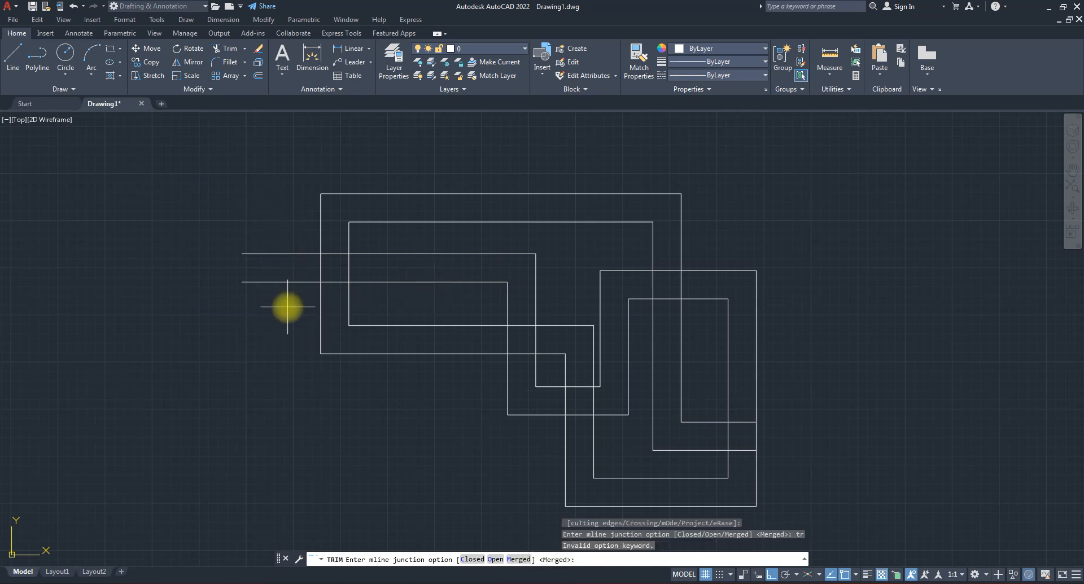
key(Escape)
key(Escape)
key(Escape)
Try to trim the multiline's open end that projects outside the upper loop.
text(tr)
key(space)
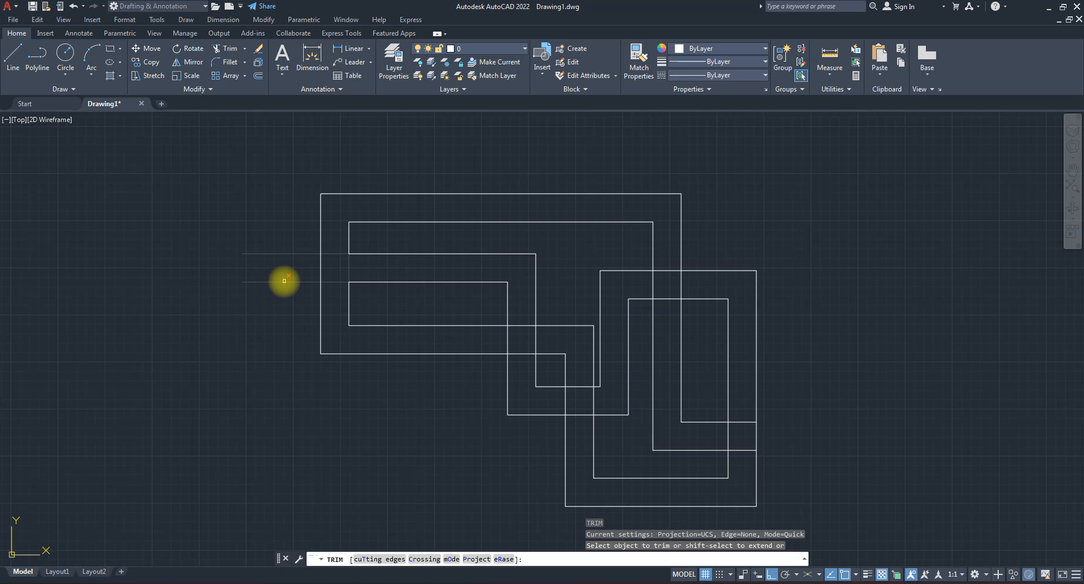
click(284, 281)
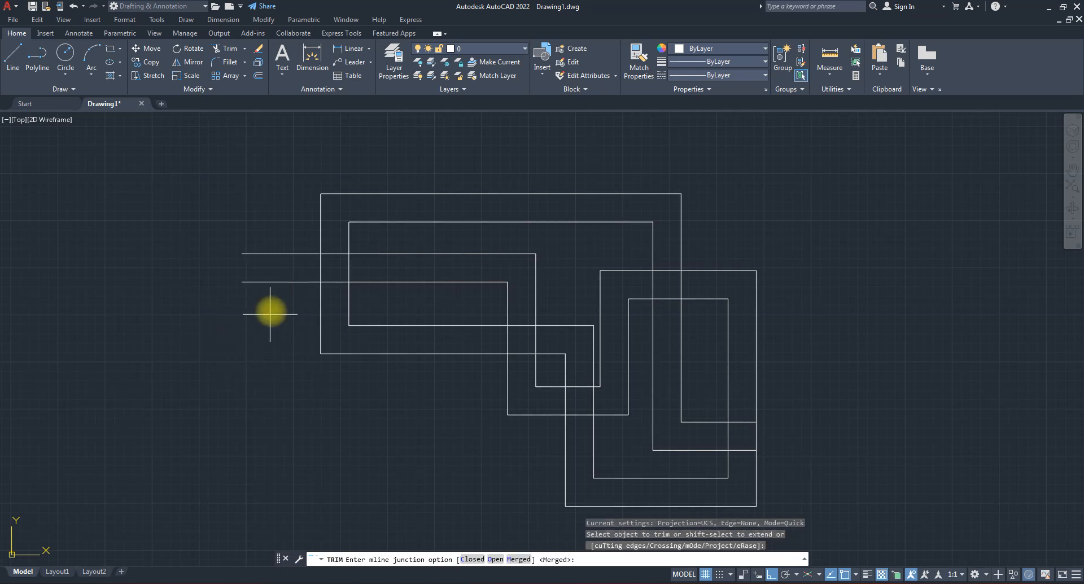
Look over the floor plan and the self-crossing multiline beside it, and leave the Trim command.
scroll(277, 313, down, 3)
scroll(288, 317, up, 3)
scroll(339, 322, down, 2)
scroll(426, 335, down, 5)
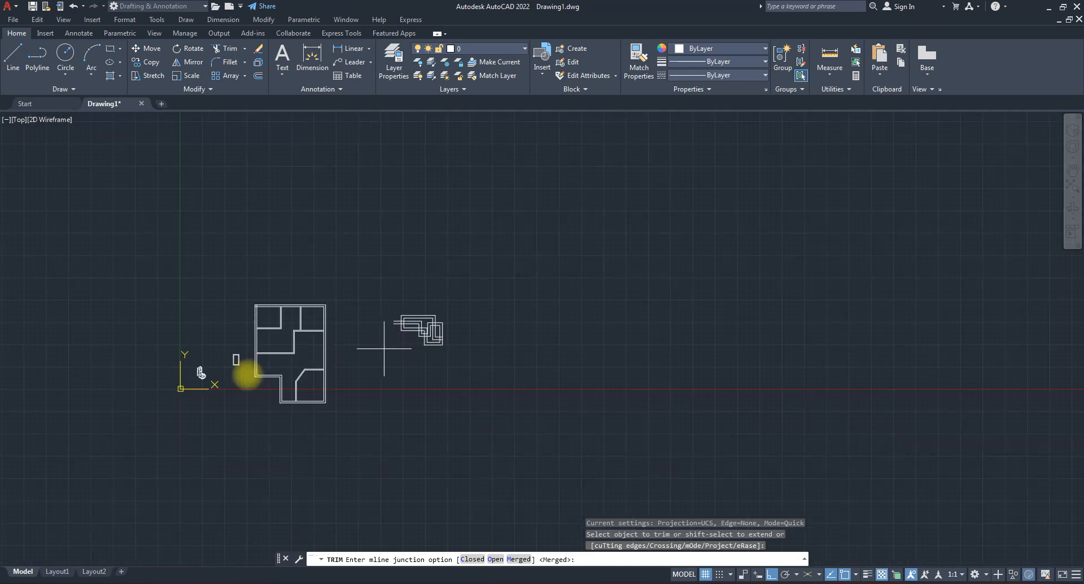
scroll(254, 364, up, 4)
scroll(818, 315, down, 2)
scroll(818, 316, down, 2)
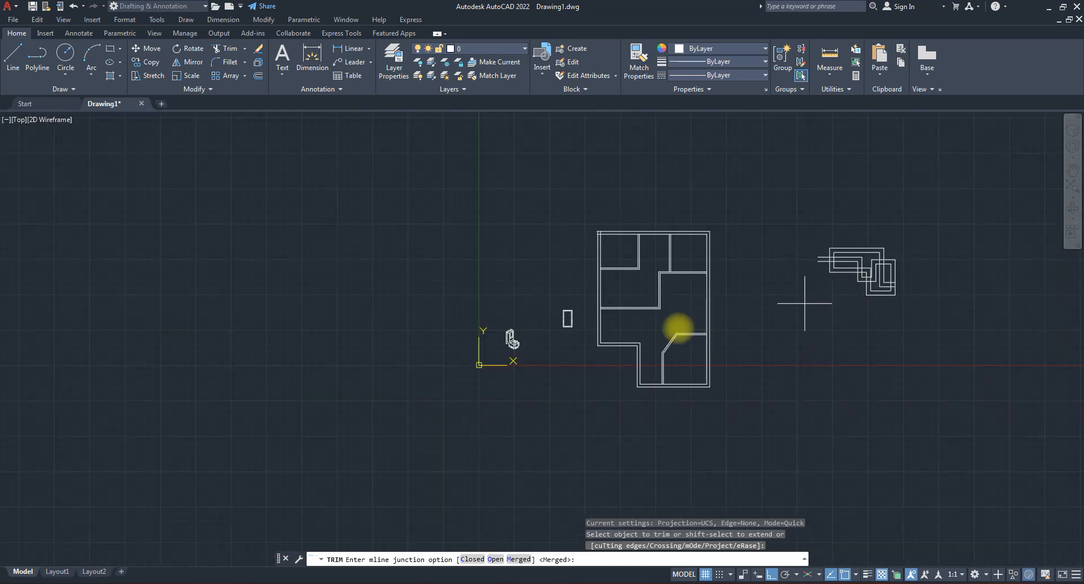
middle_drag(678, 327, 483, 350)
scroll(600, 321, up, 4)
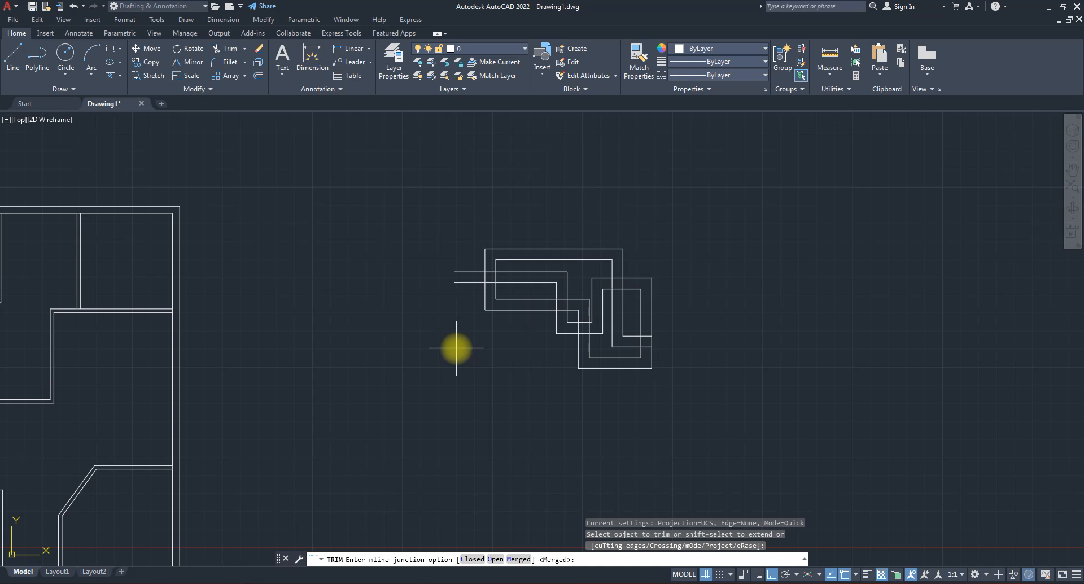
middle_drag(544, 346, 351, 339)
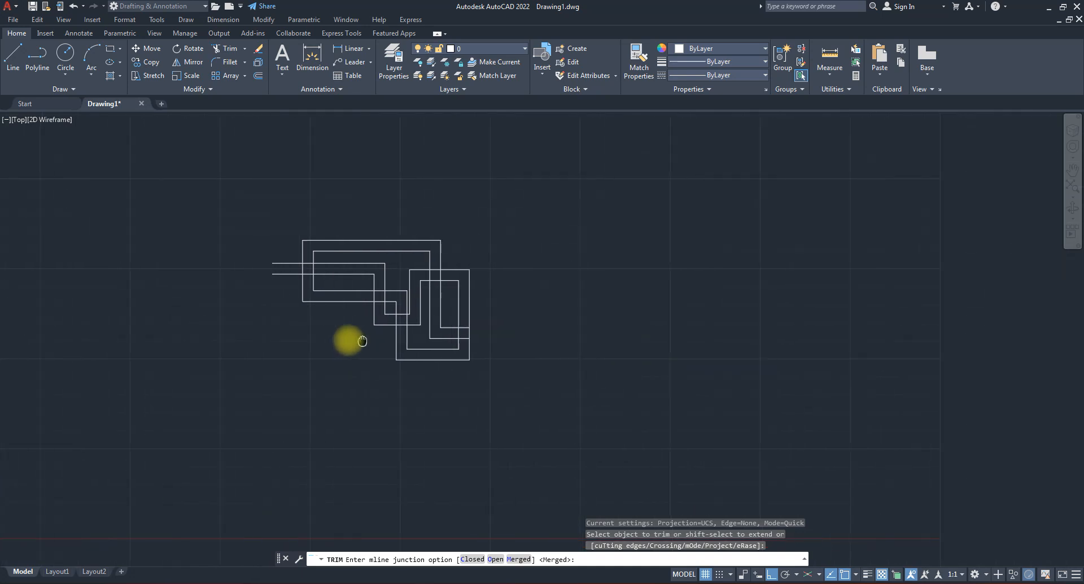
key(Escape)
key(Escape)
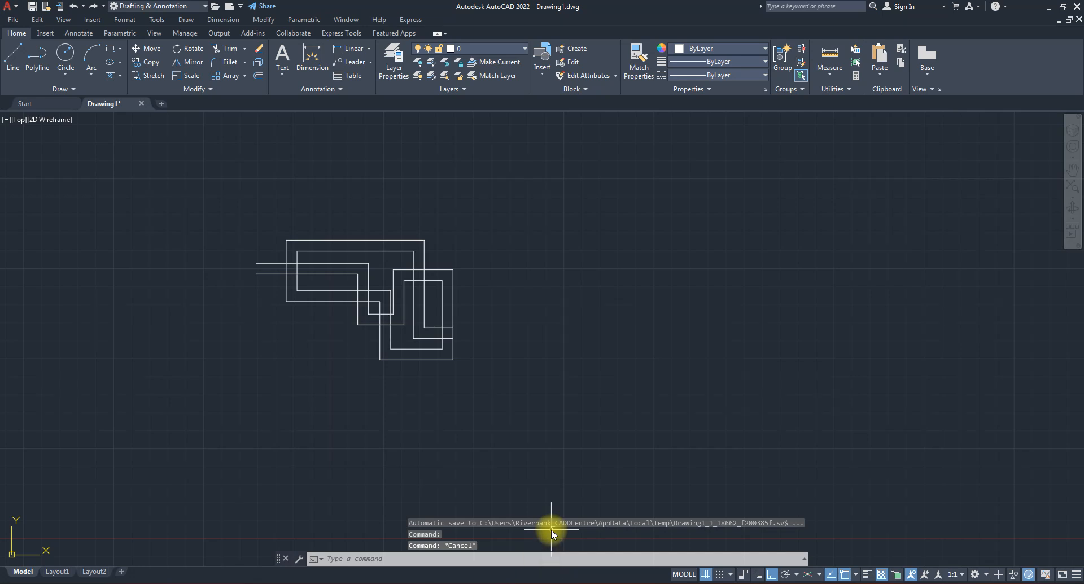
Start MLEDIT, move its dialog clear of the multiline, and choose the Closed Cross tool.
text(mle)
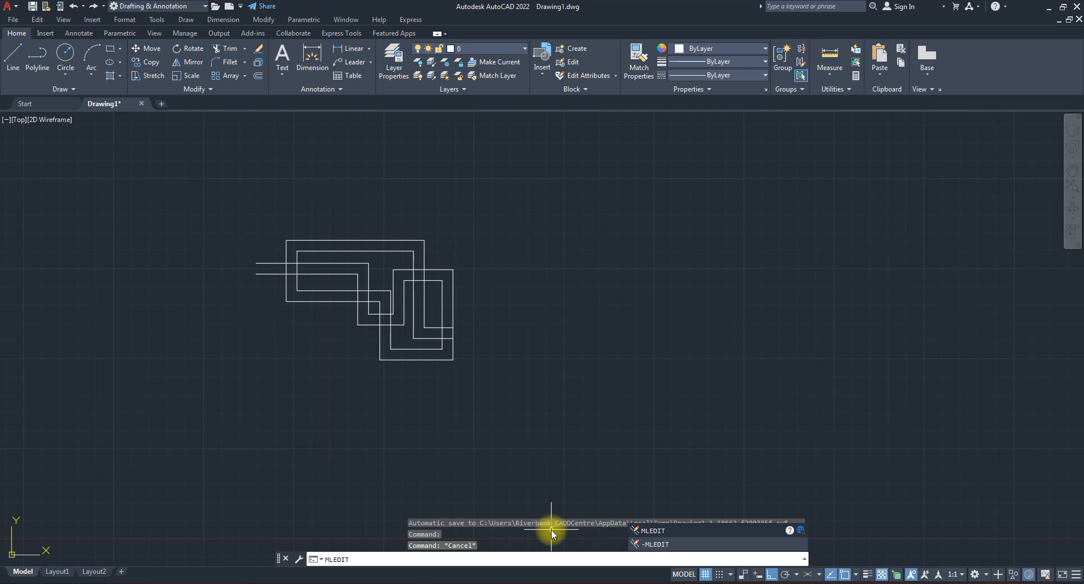
key(Return)
key(Return)
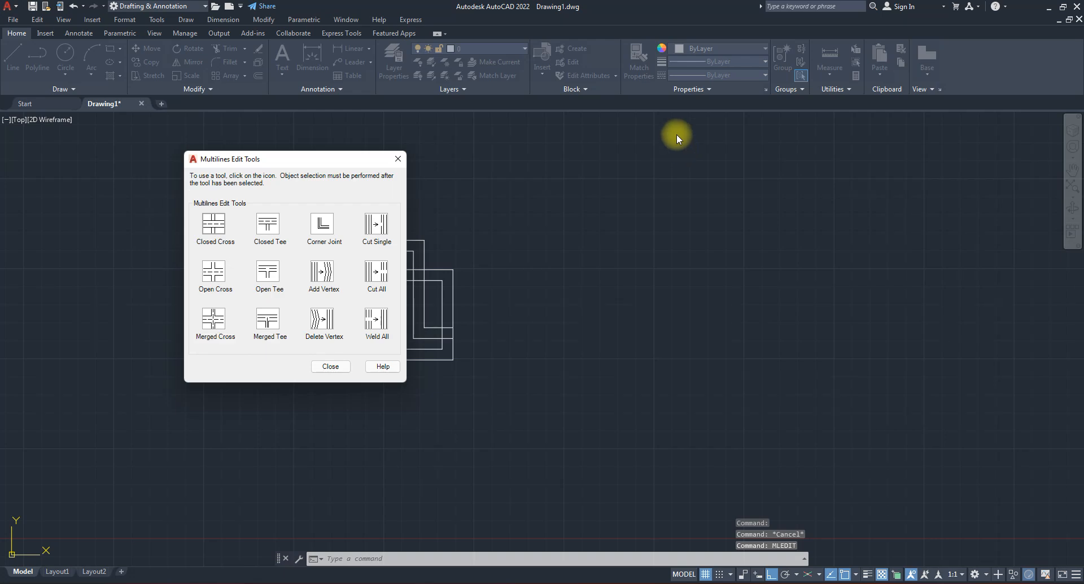
drag(323, 157, 843, 154)
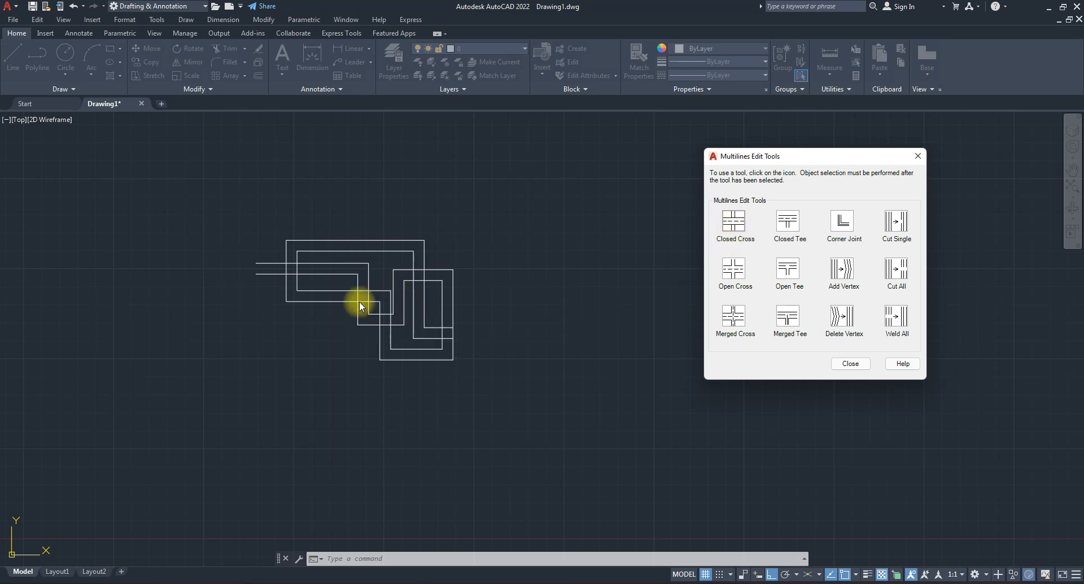
click(735, 221)
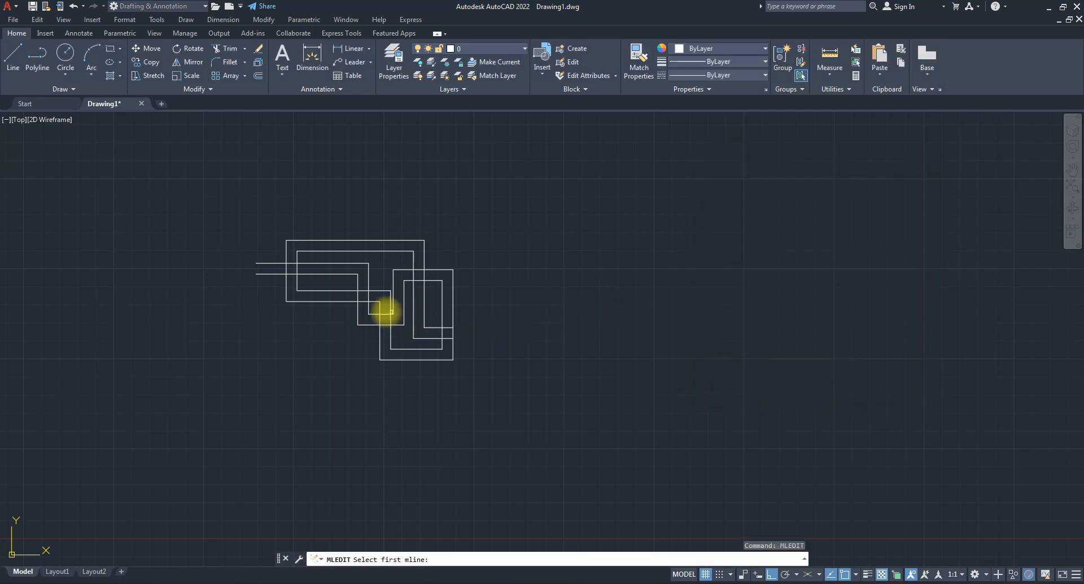
Try Closed Cross on the central crossing with the horizontal run as first multiline and the vertical run as second, and undo it.
scroll(360, 301, up, 4)
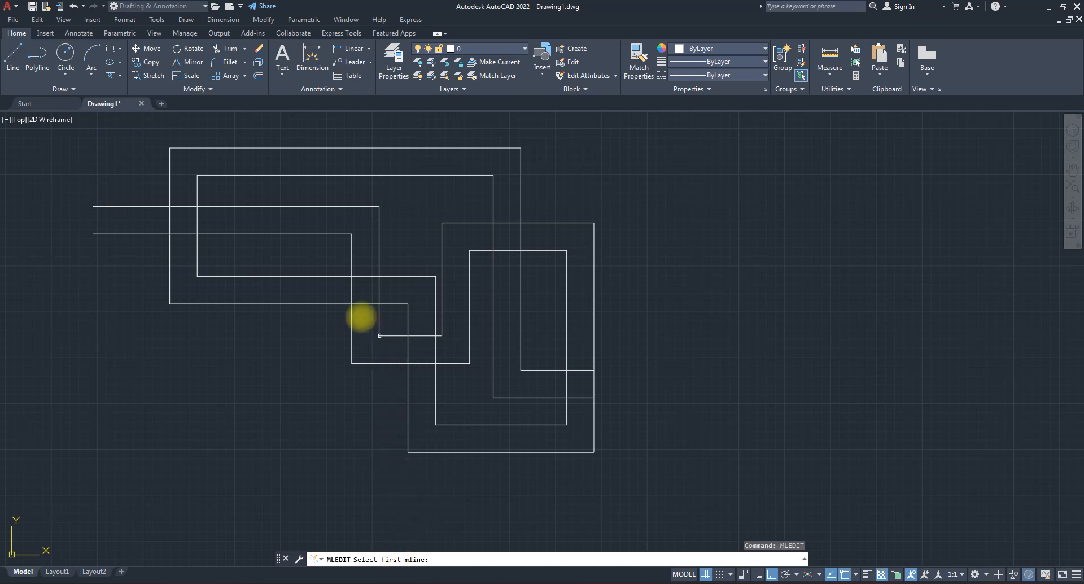
click(339, 276)
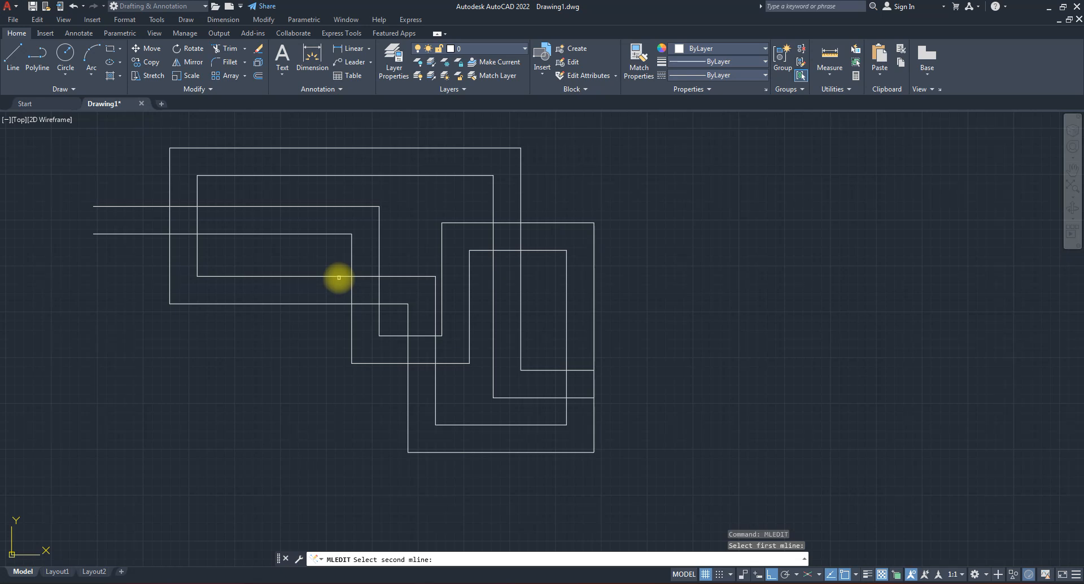
click(352, 260)
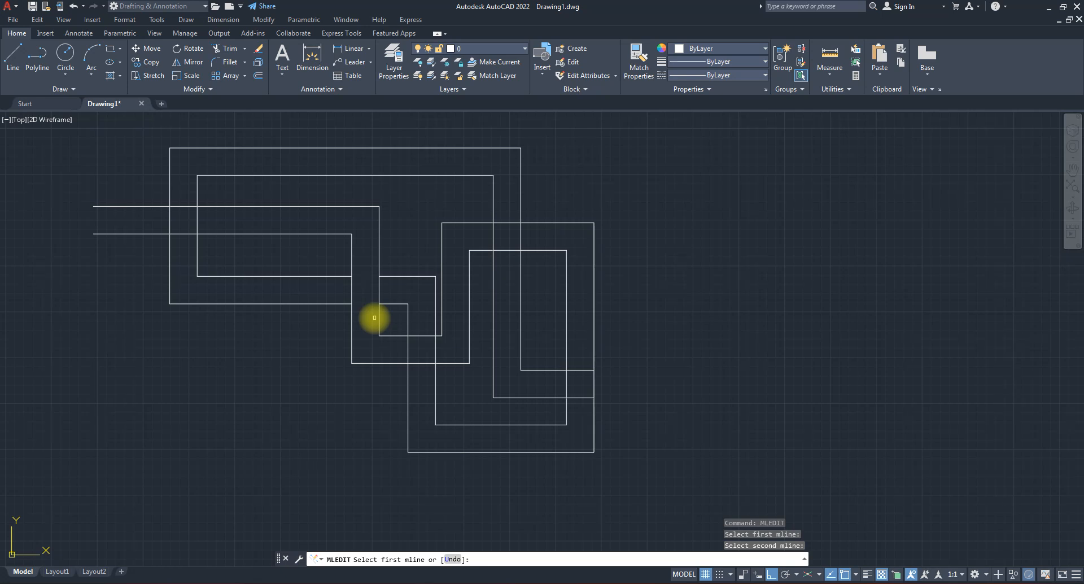
click(453, 559)
Apply Closed Cross at the central crossing with the vertical run as first multiline and the horizontal run as second.
scroll(366, 280, up, 4)
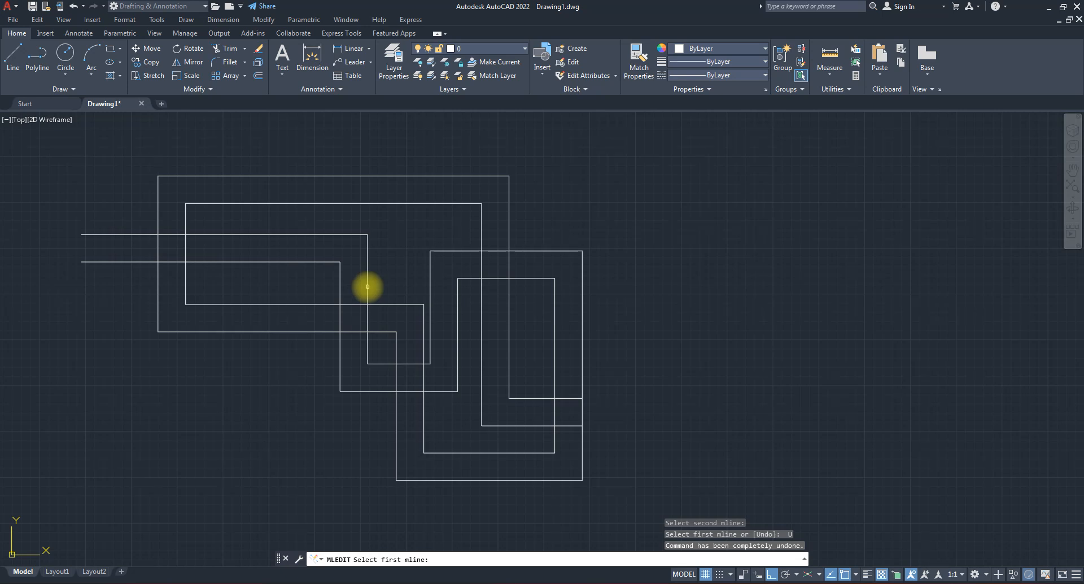
click(368, 286)
click(317, 305)
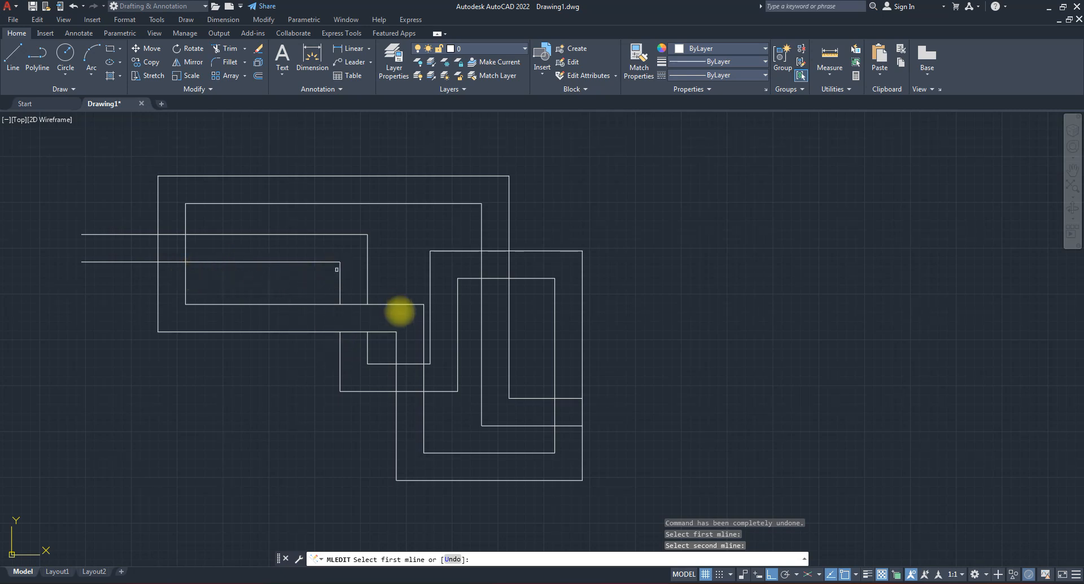
key(Escape)
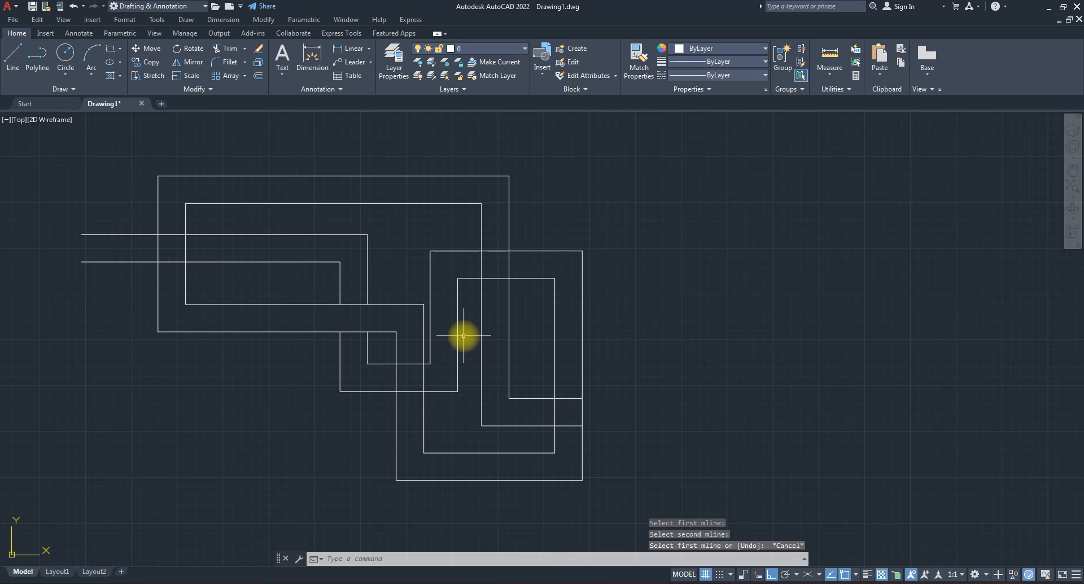
Try Closed Tee where the multiline's open end crosses the loop's vertical run.
key(Return)
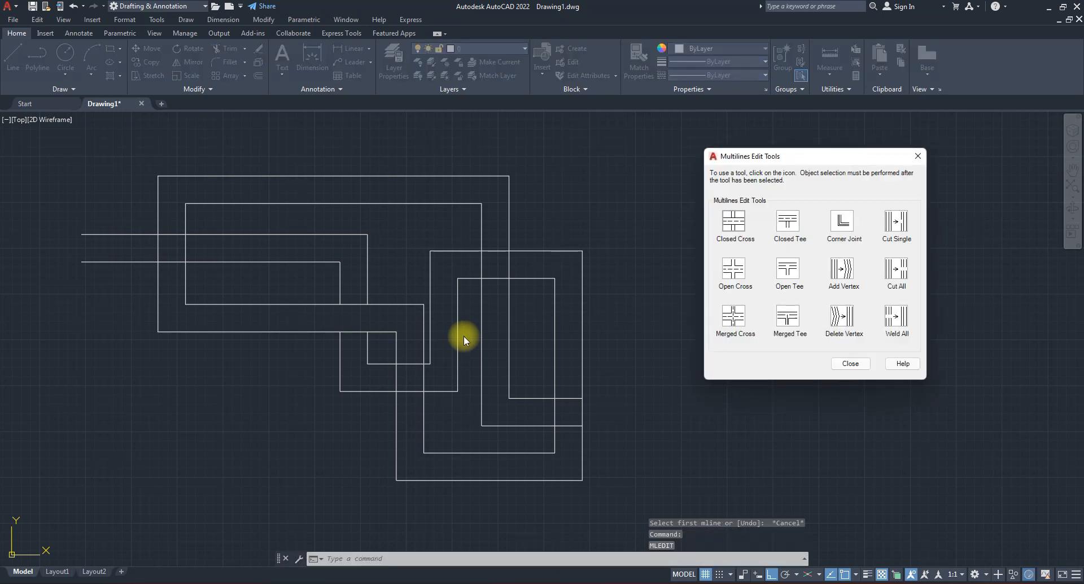
click(790, 223)
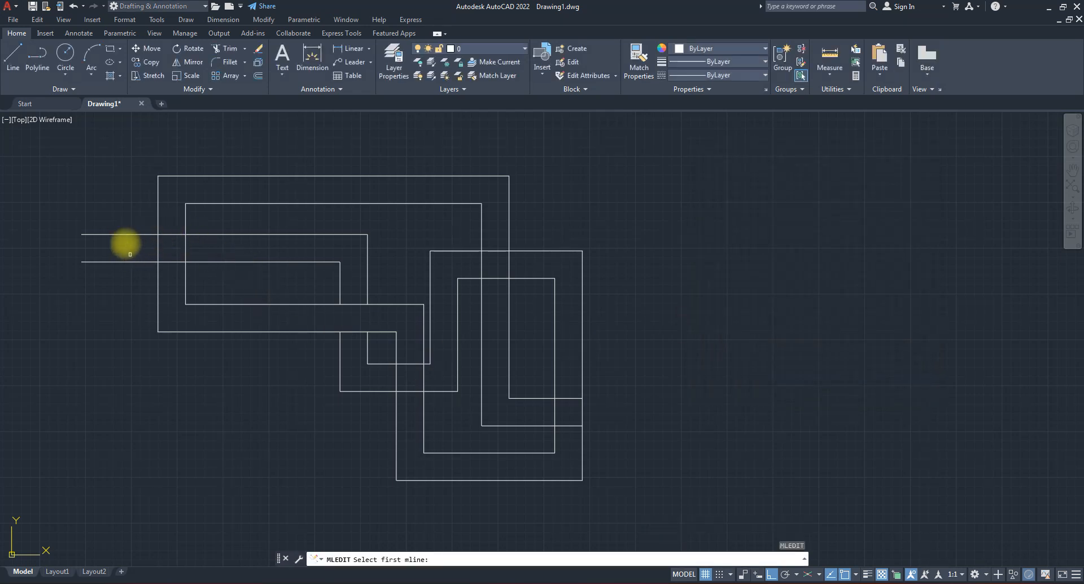
click(158, 228)
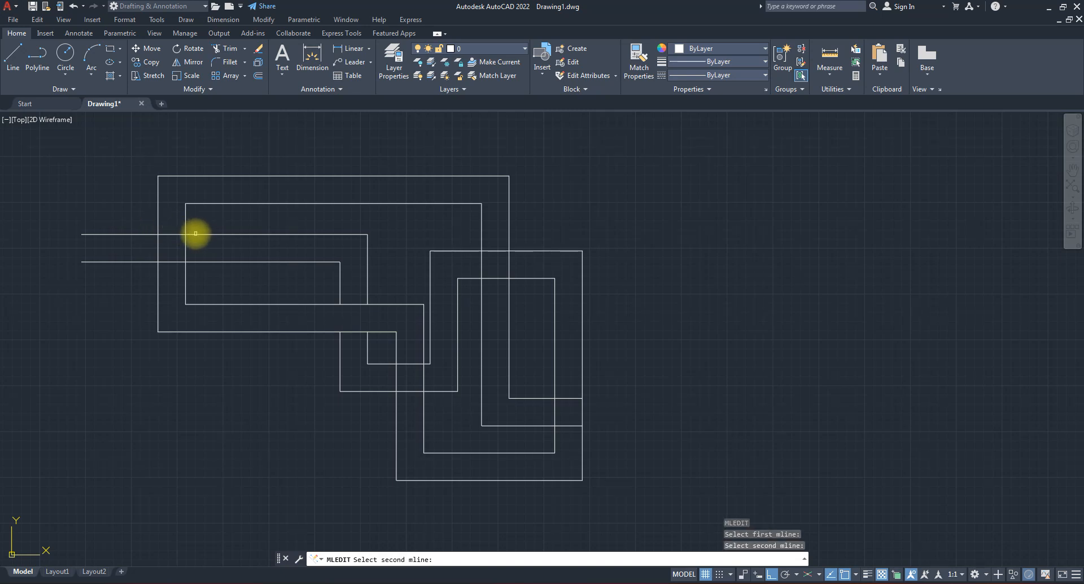
click(195, 233)
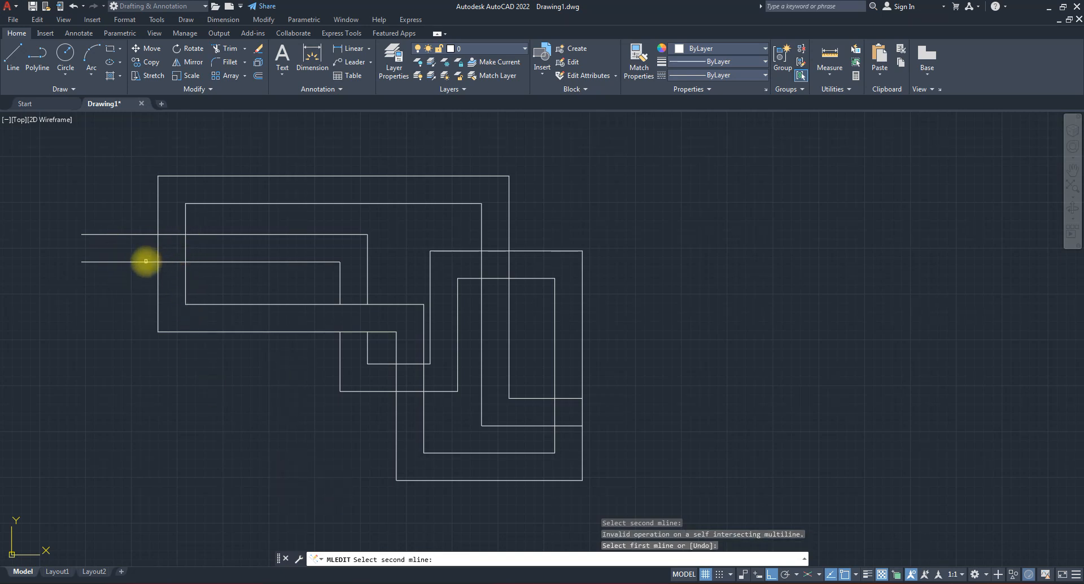
click(142, 261)
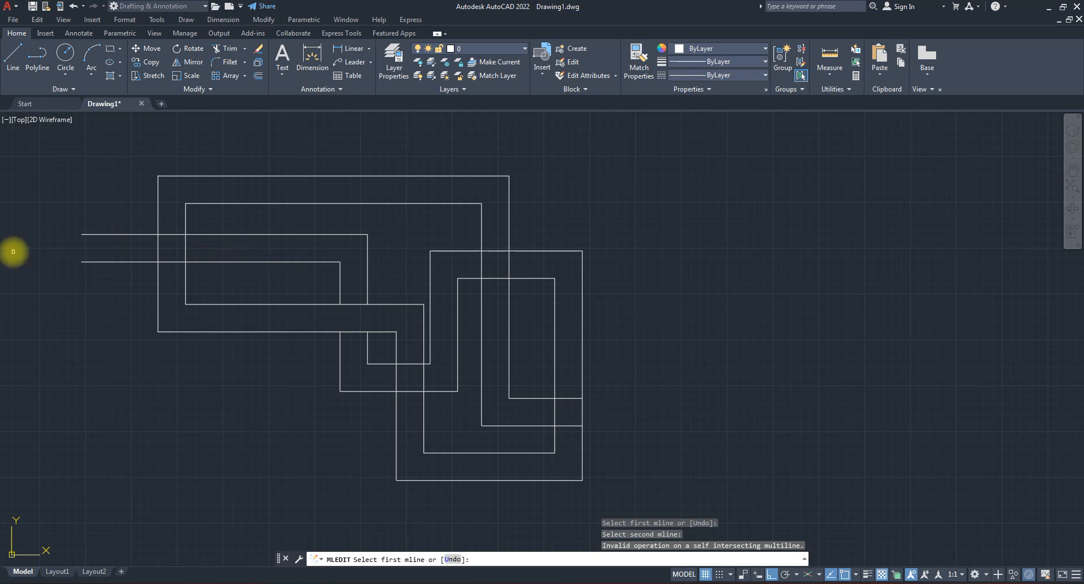
key(Escape)
key(Escape)
key(Escape)
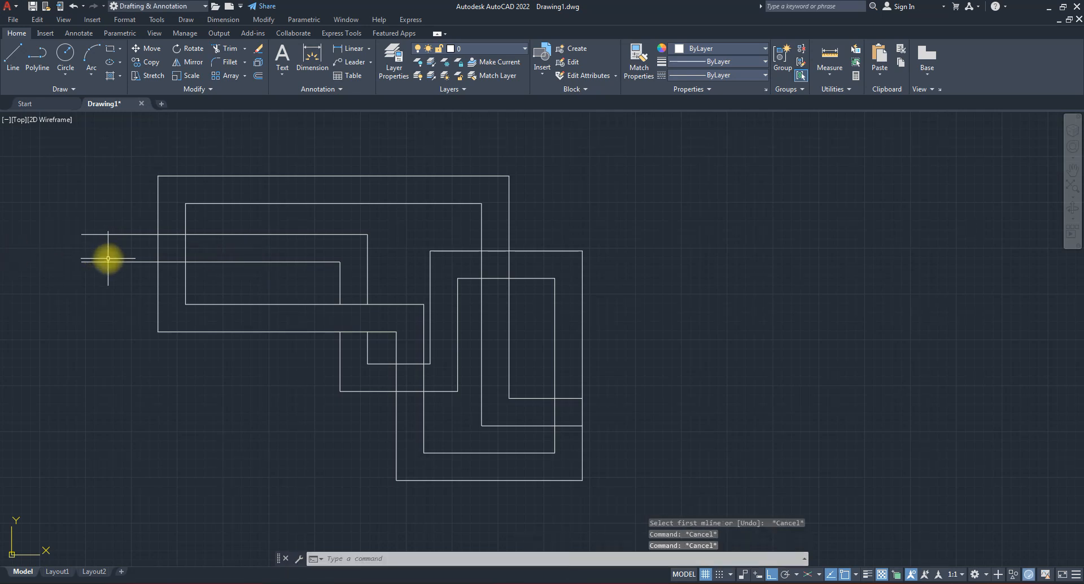
Stretch the multiline's open end inward so that it stops between the two lines of the loop's vertical run.
scroll(96, 261, up, 2)
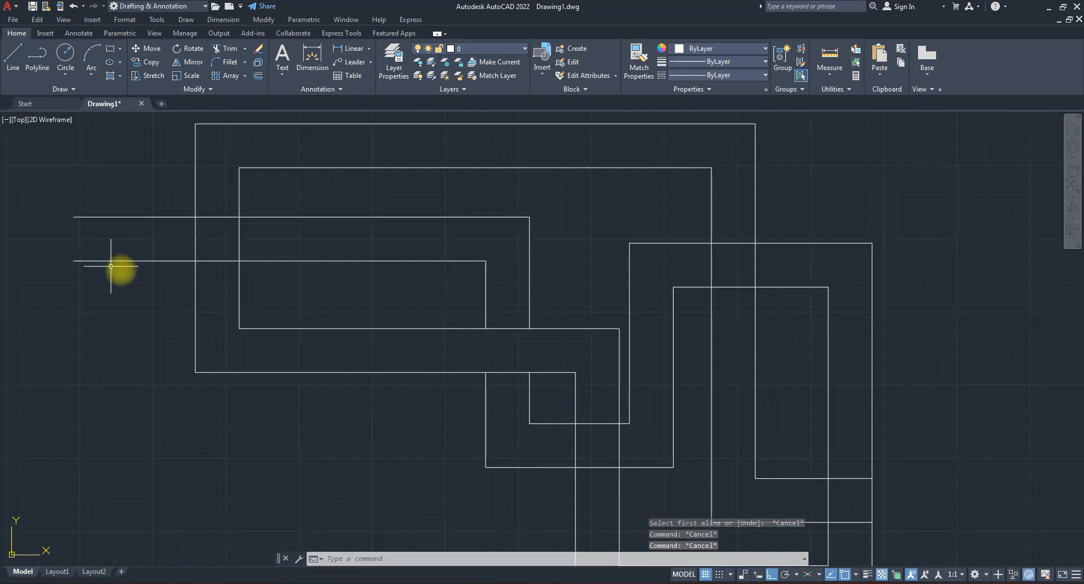
click(125, 271)
click(53, 193)
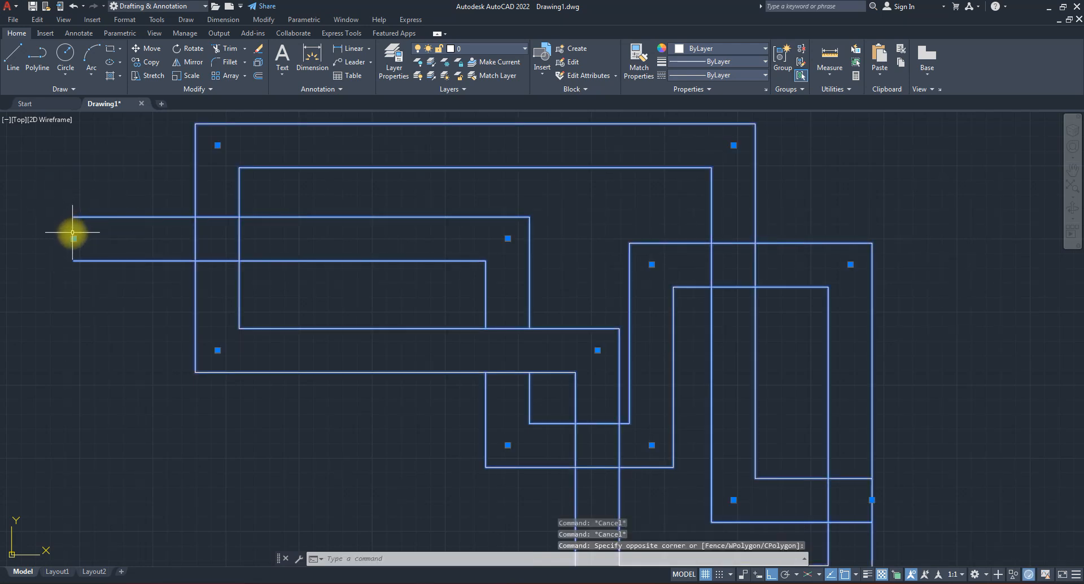
click(73, 238)
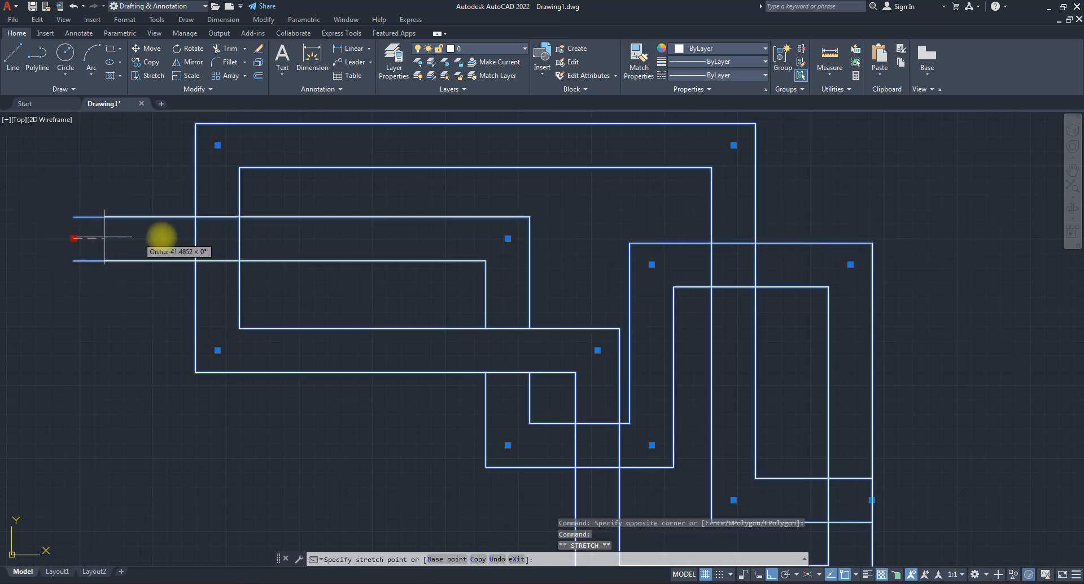
click(209, 234)
key(Escape)
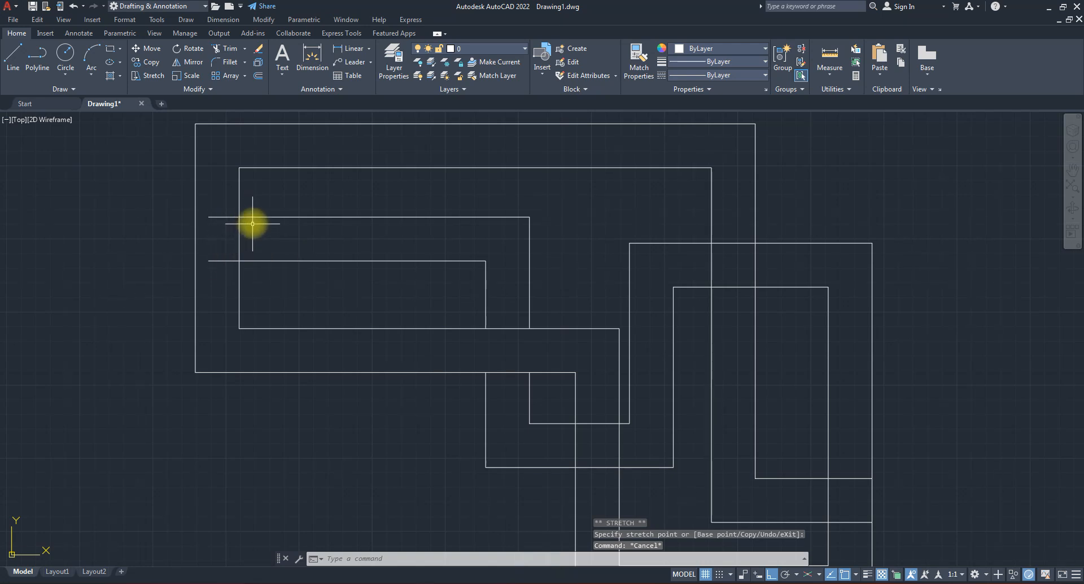
Apply Open Tee where the multiline's open end meets the loop's far-left vertical run, picking the open-ended horizontal run first.
text(ml)
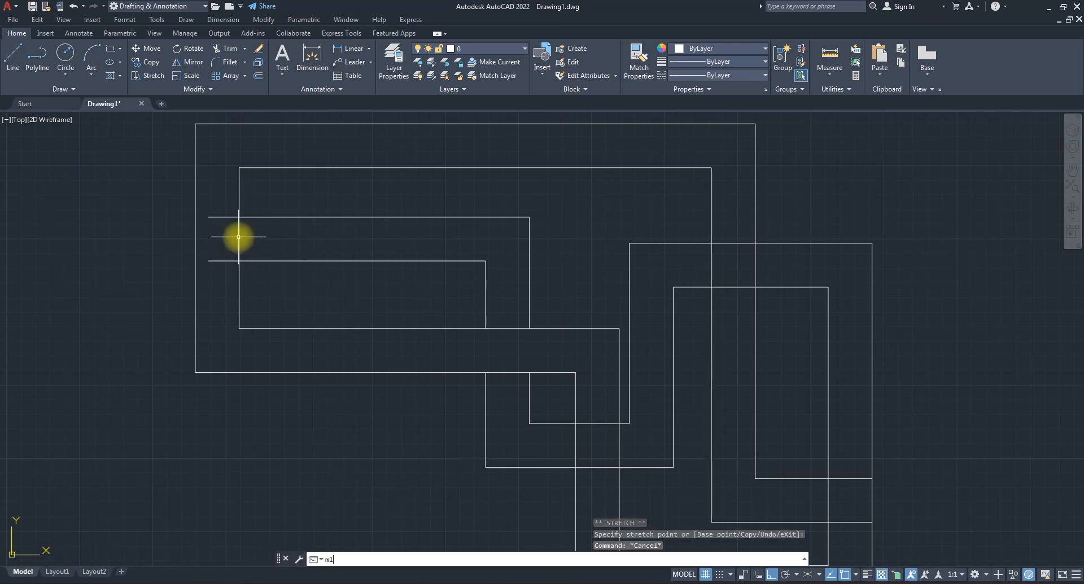
text(edit)
key(Return)
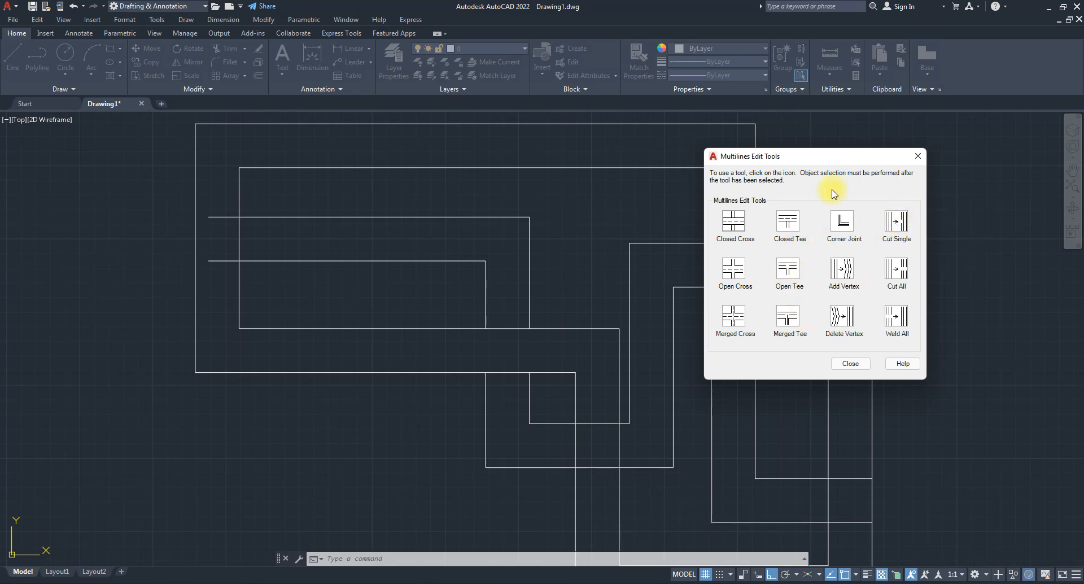
click(789, 270)
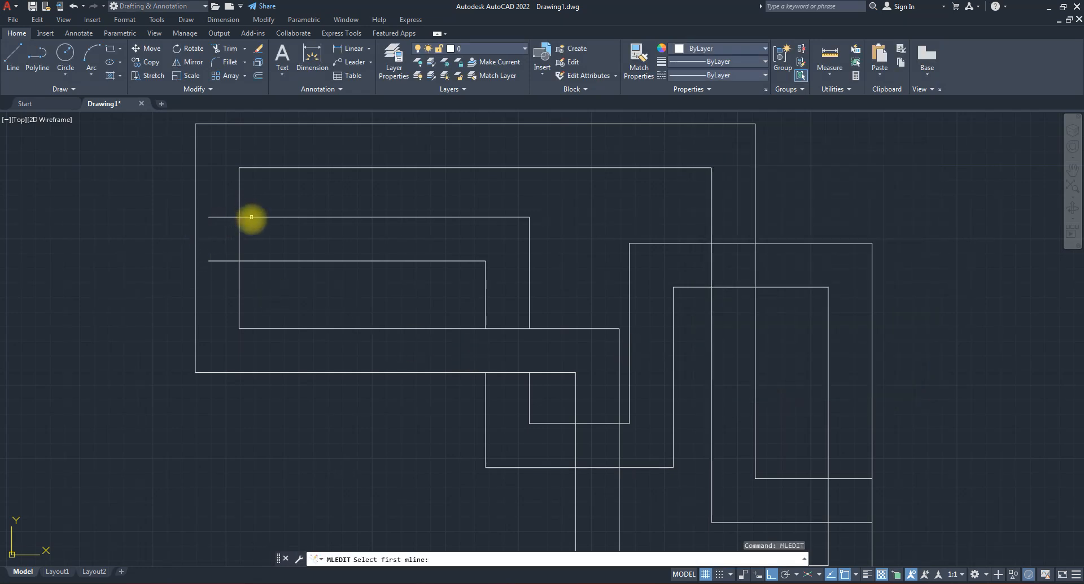
click(250, 218)
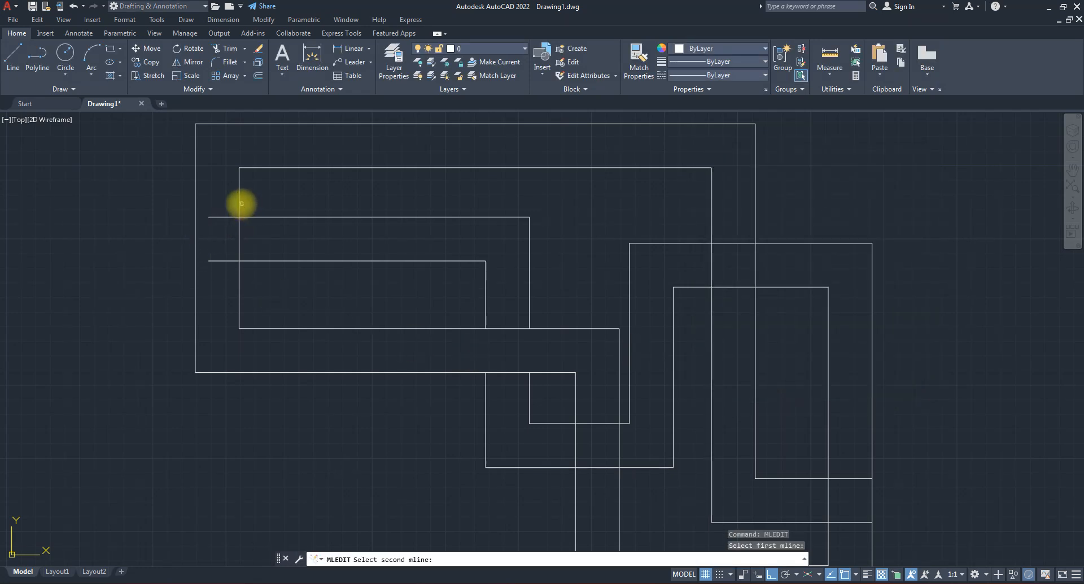
click(239, 203)
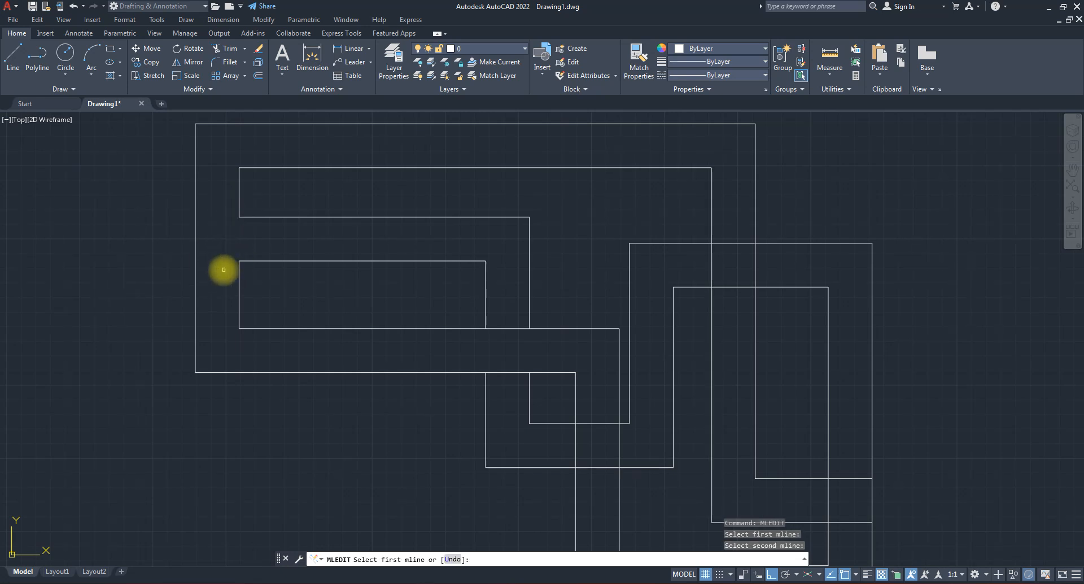
Try Open Tee at the upper-right crossing with the horizontal run as first multiline and the vertical run as second.
scroll(225, 254, down, 1)
scroll(225, 253, down, 1)
scroll(429, 251, up, 4)
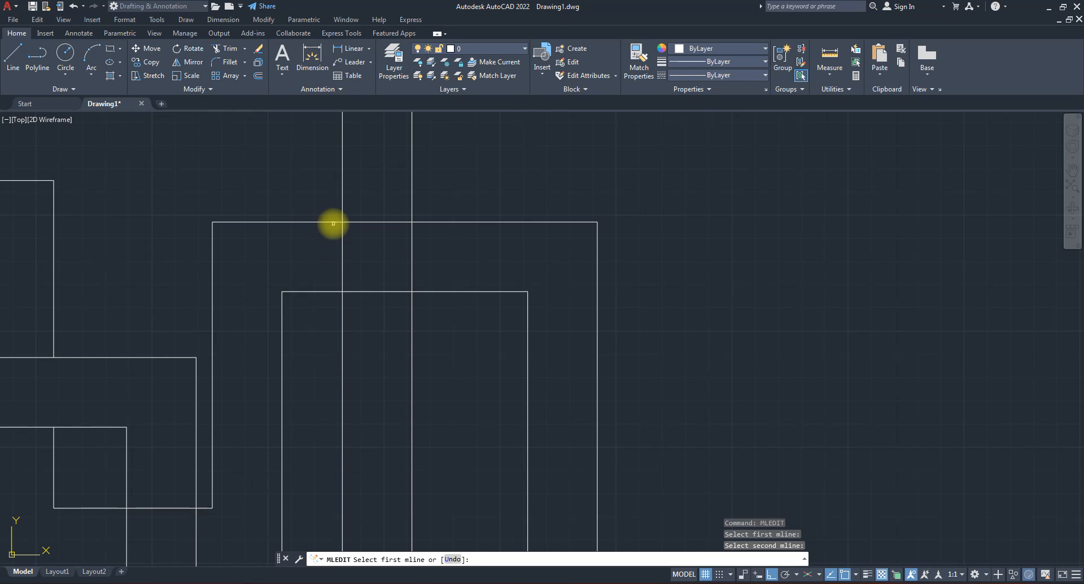
click(333, 222)
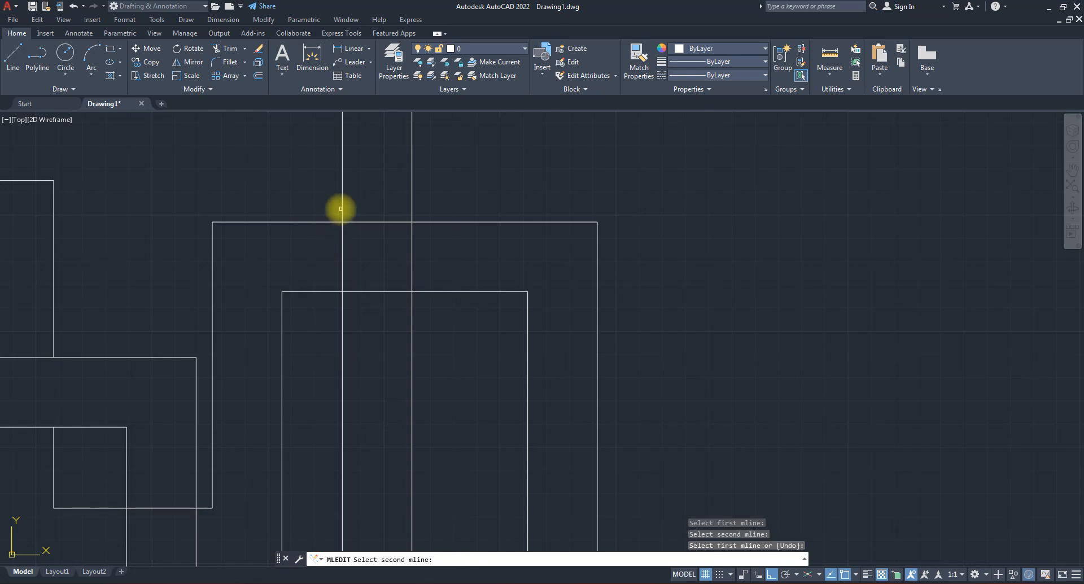
click(342, 208)
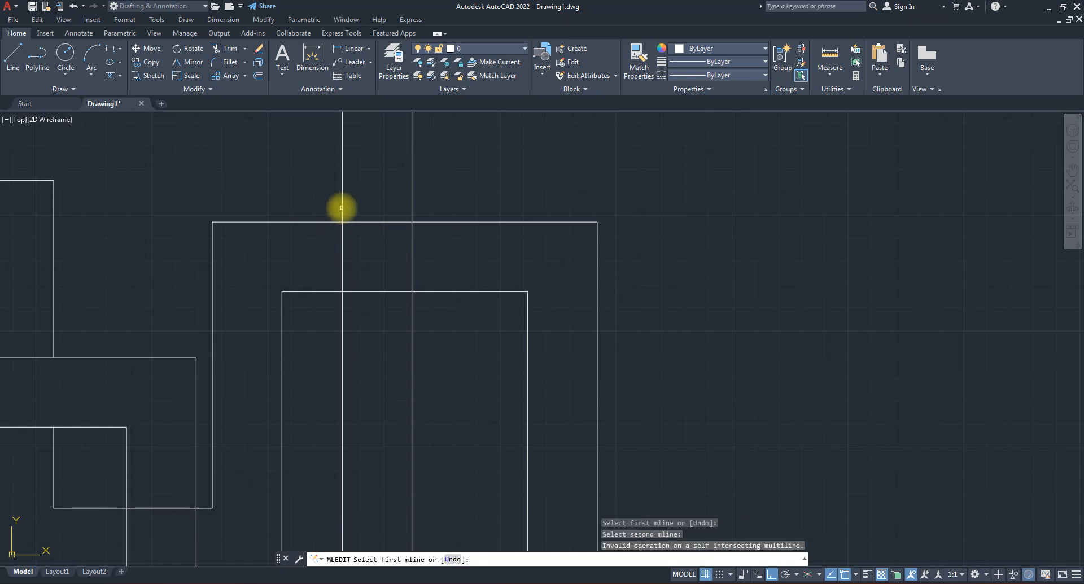
scroll(479, 229, down, 3)
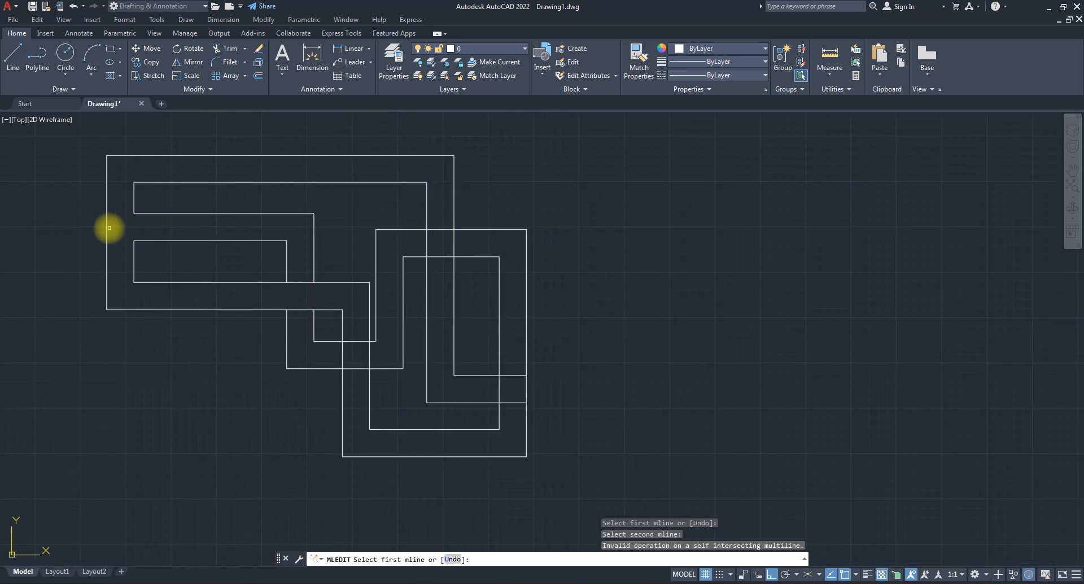
key(Escape)
key(Escape)
key(Escape)
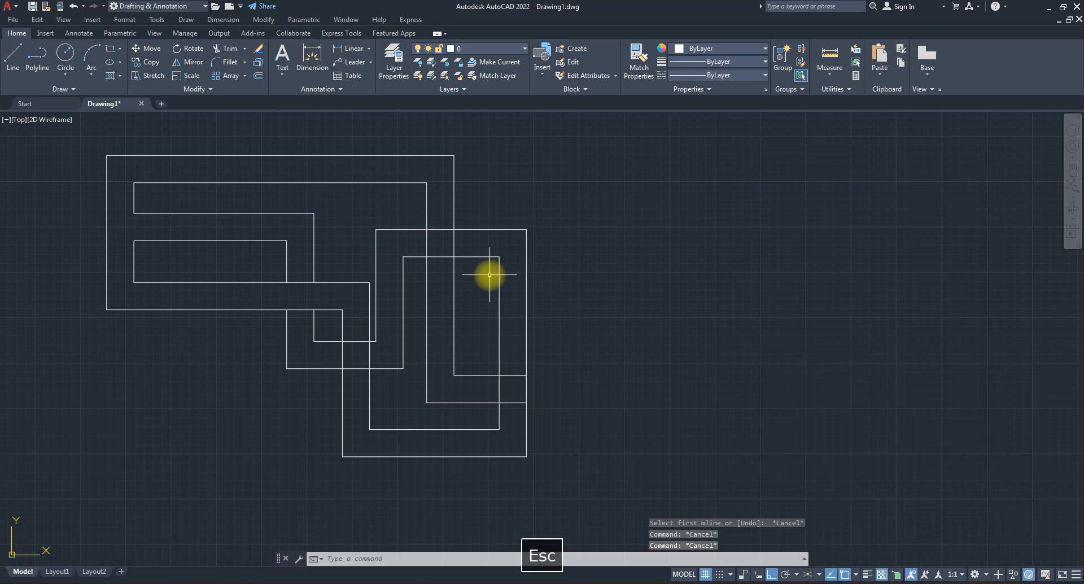
Apply Open Cross at the upper-right crossing with the vertical run as first multiline and the horizontal run as second.
text(mledit)
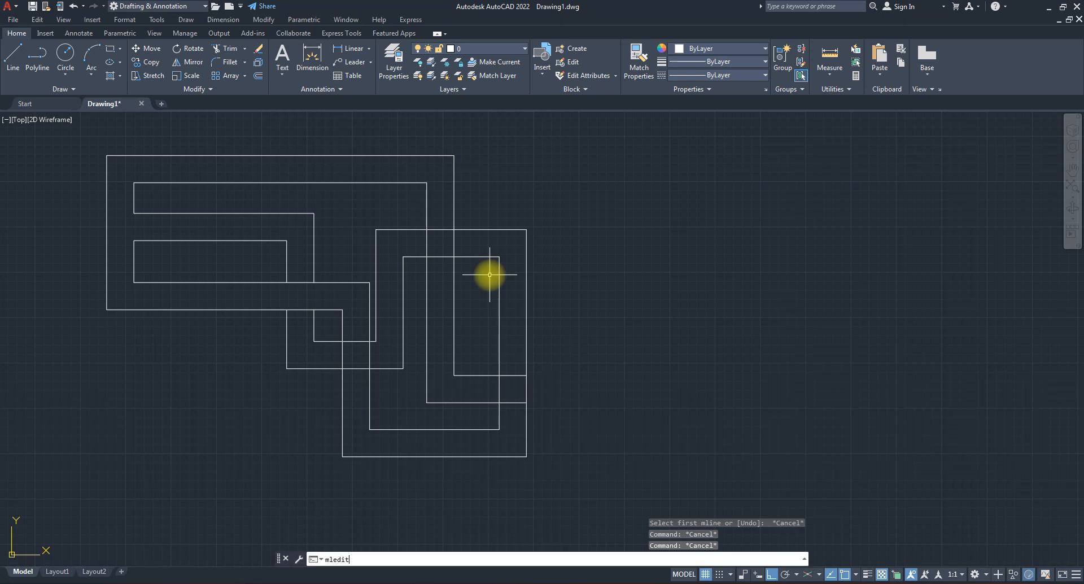
key(Return)
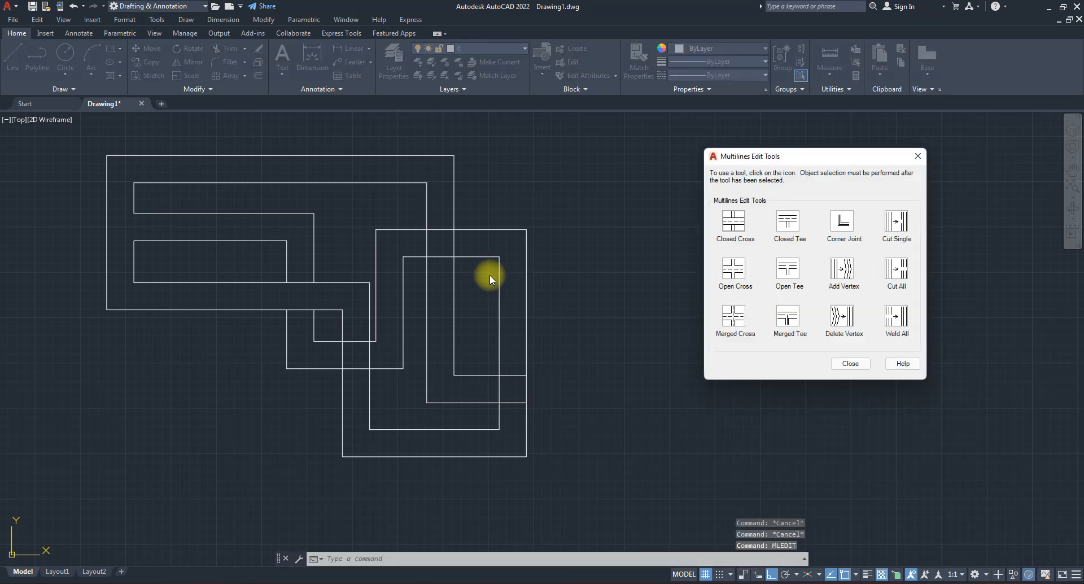
click(737, 269)
scroll(452, 223, up, 2)
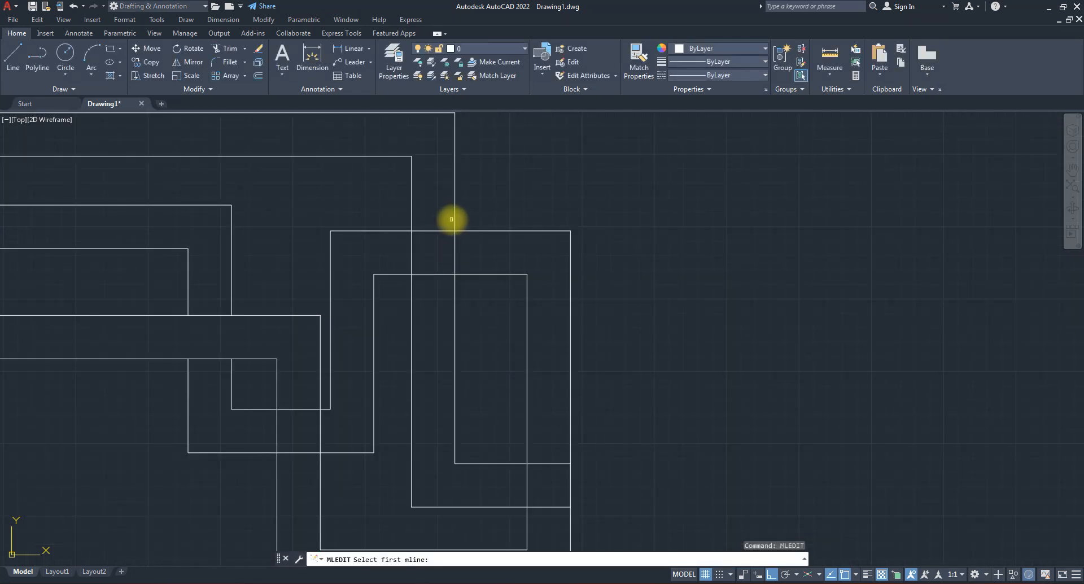
click(454, 219)
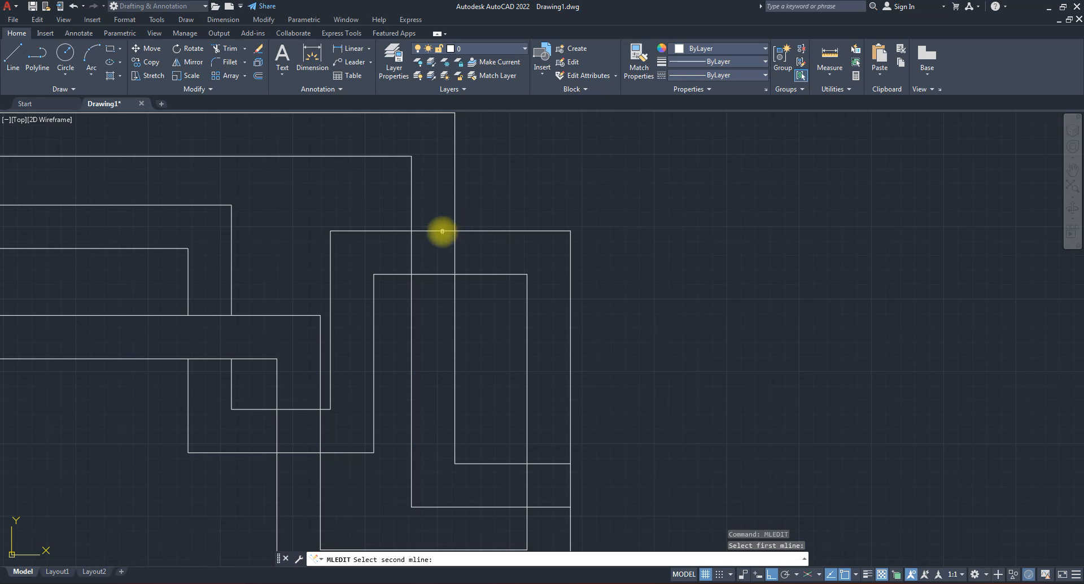
click(442, 231)
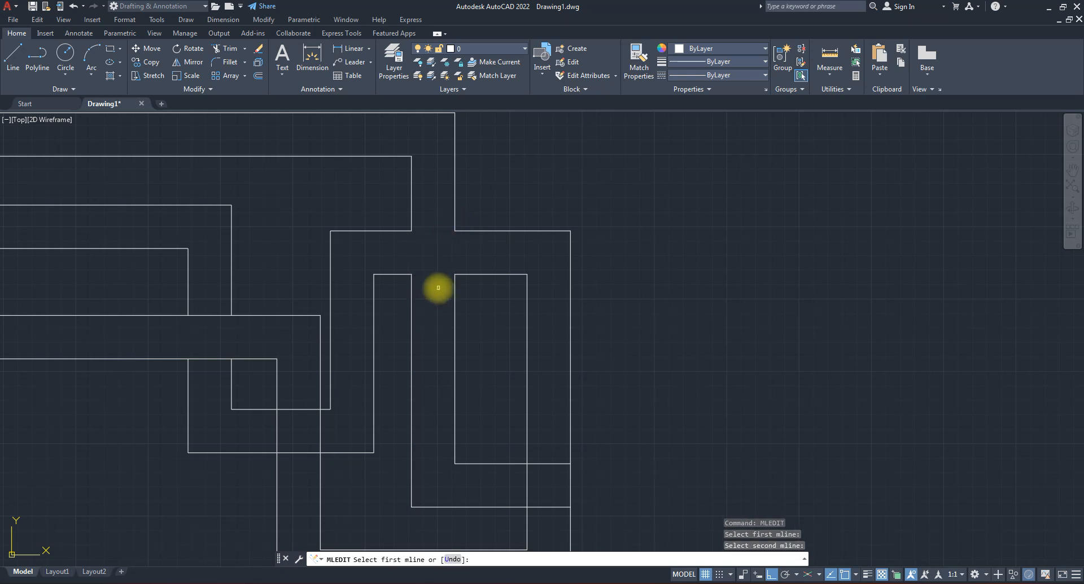
key(Escape)
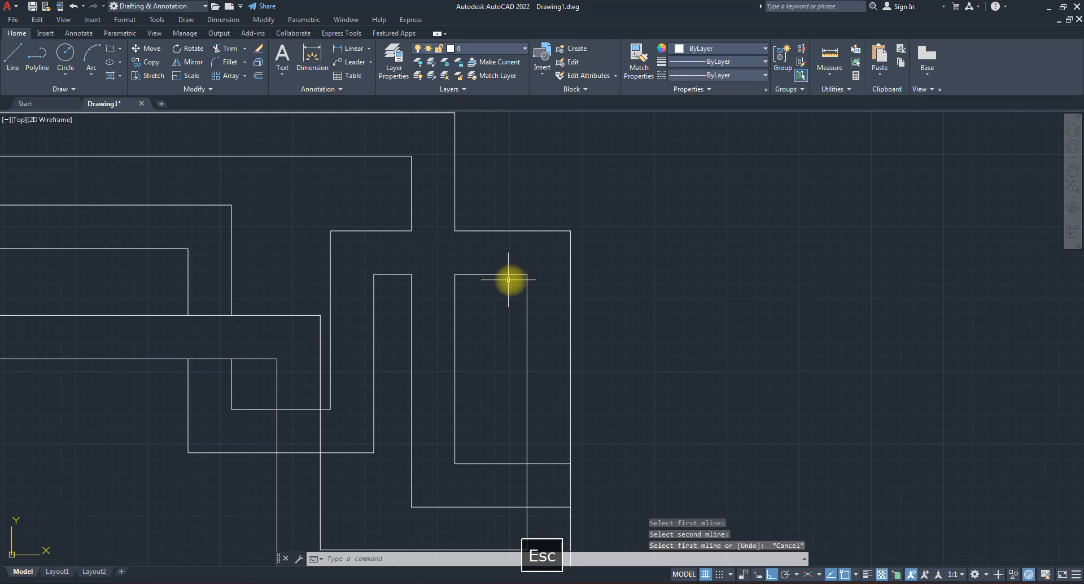
Try Cut Single between two points on the upper line of the loop's lower-left horizontal run, and undo it.
scroll(511, 278, down, 2)
scroll(424, 307, down, 2)
scroll(429, 297, up, 6)
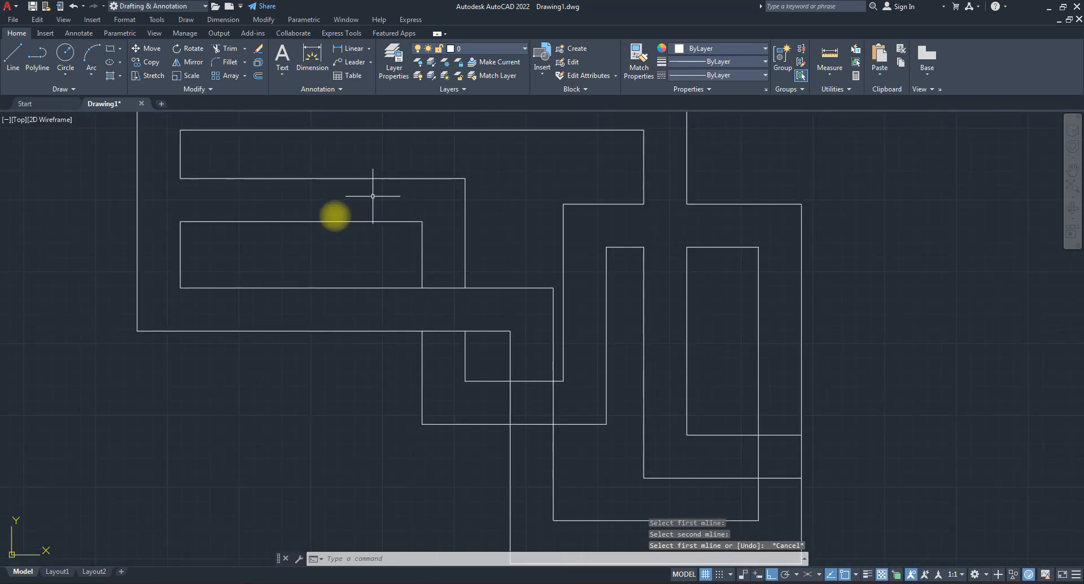
text(mled)
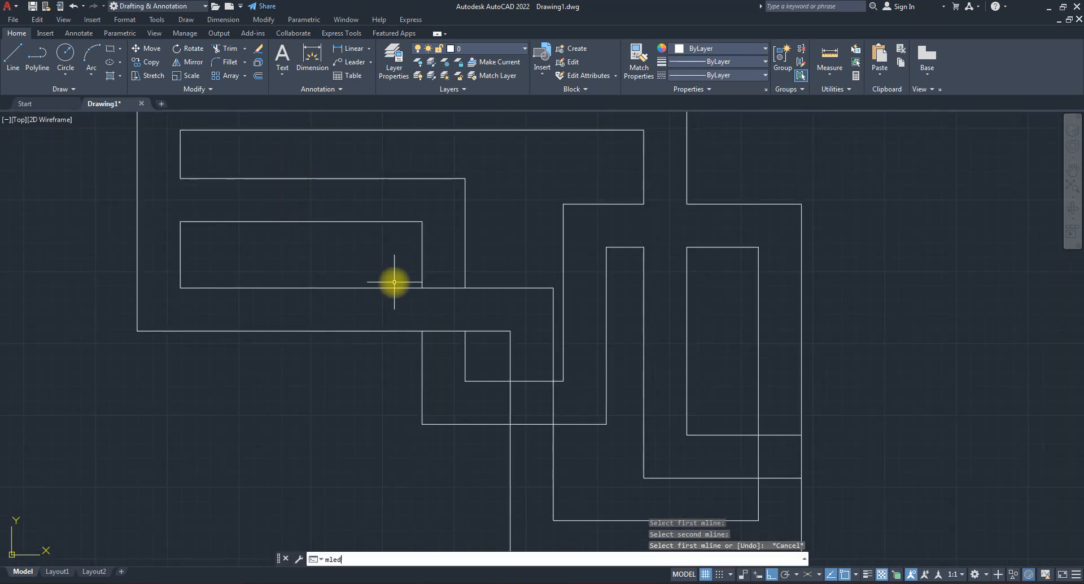
text(it)
key(Return)
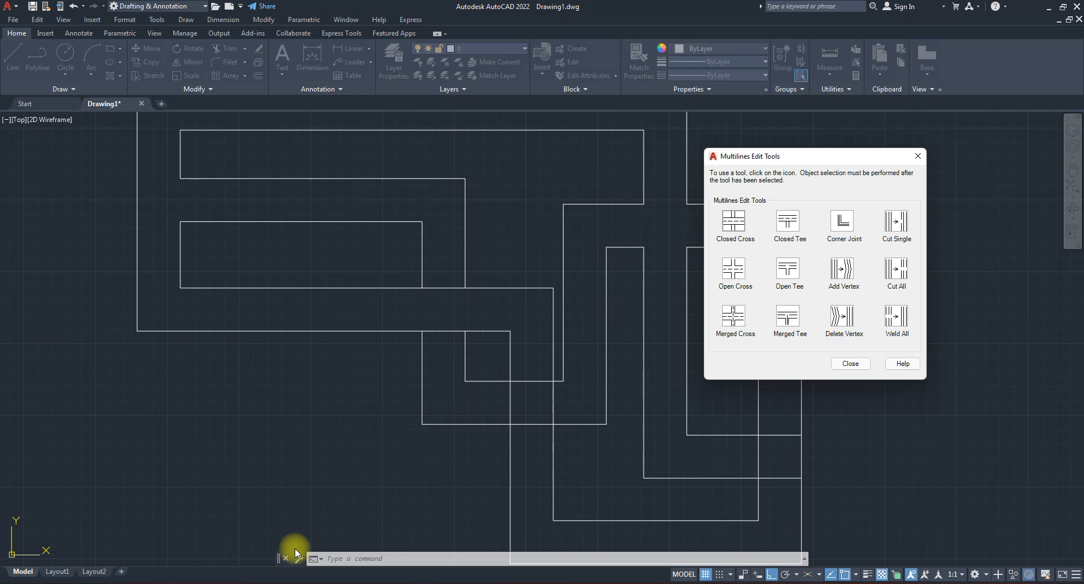
click(898, 222)
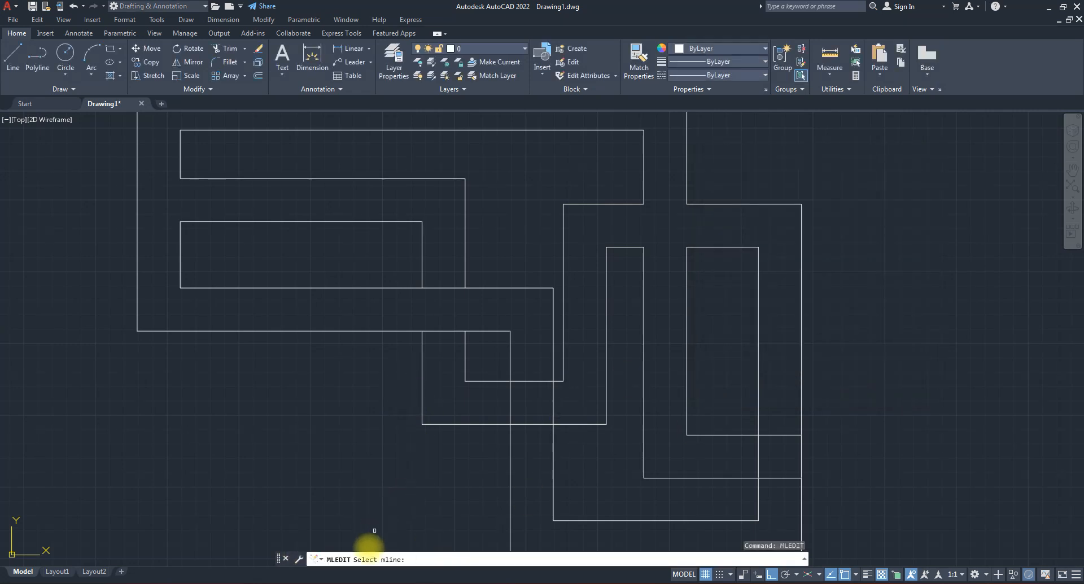
click(268, 288)
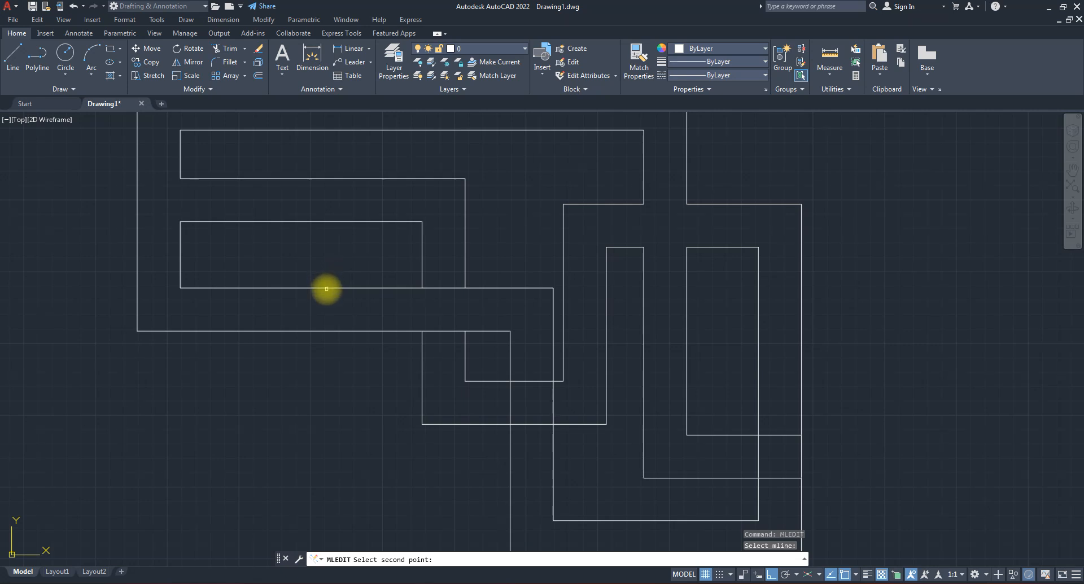
click(327, 289)
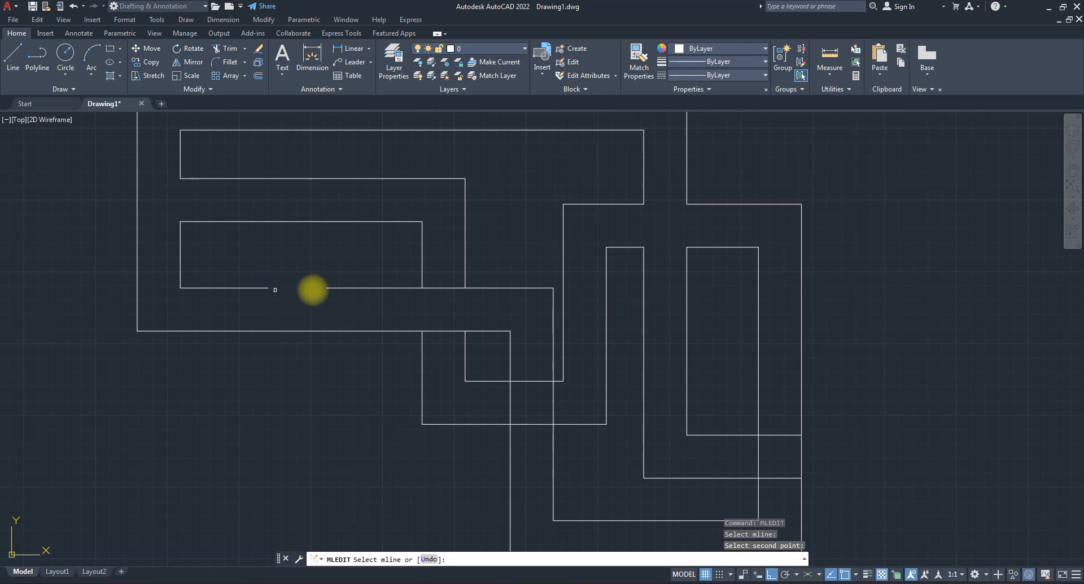
scroll(286, 297, down, 2)
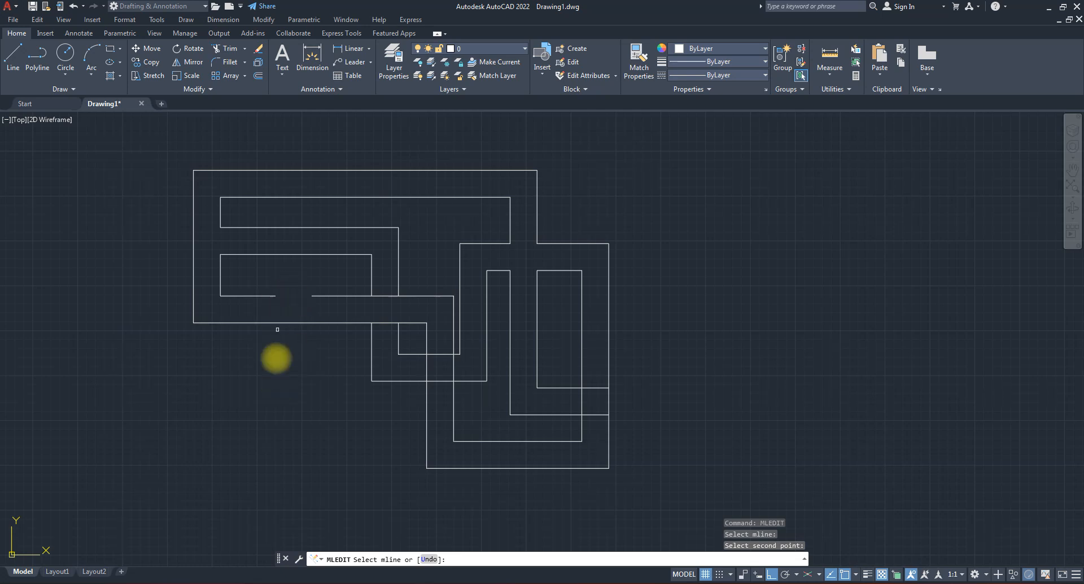
key(Escape)
key(ctrl+z)
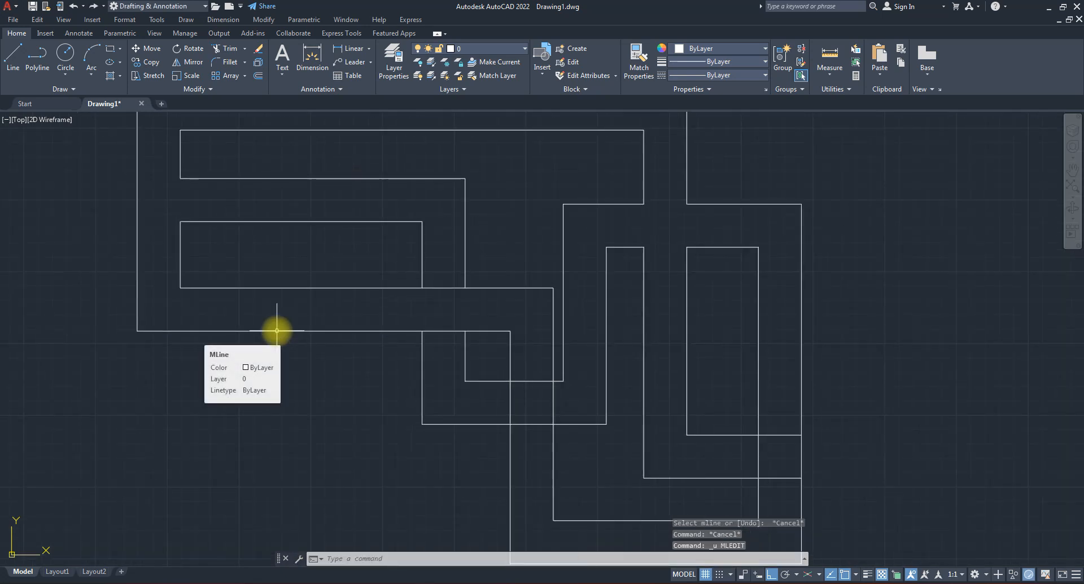
Cut a gap through both lines of the loop's lower-left horizontal run with Cut All.
text(mledit)
key(Return)
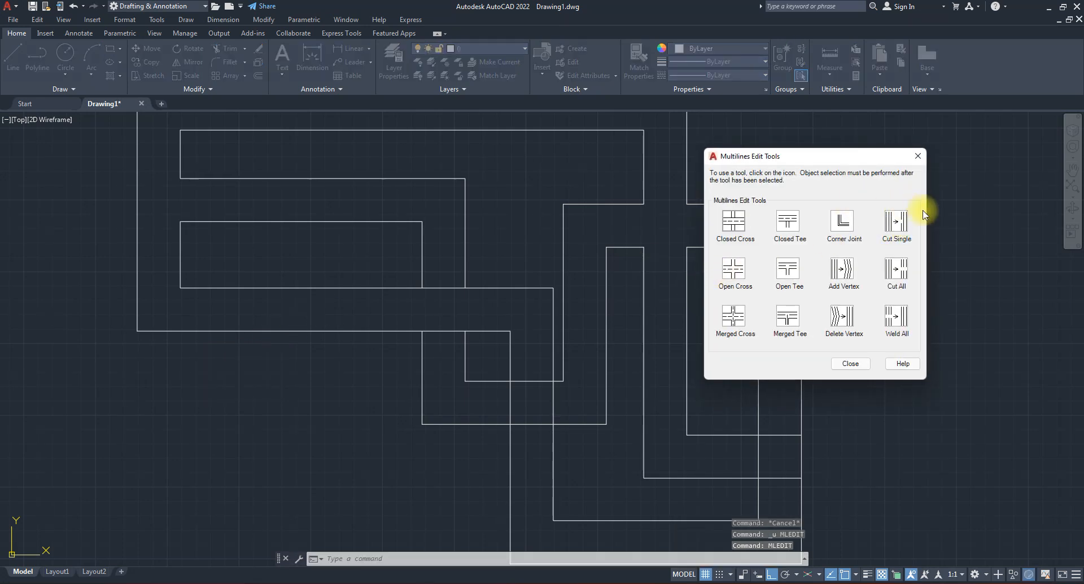
click(898, 273)
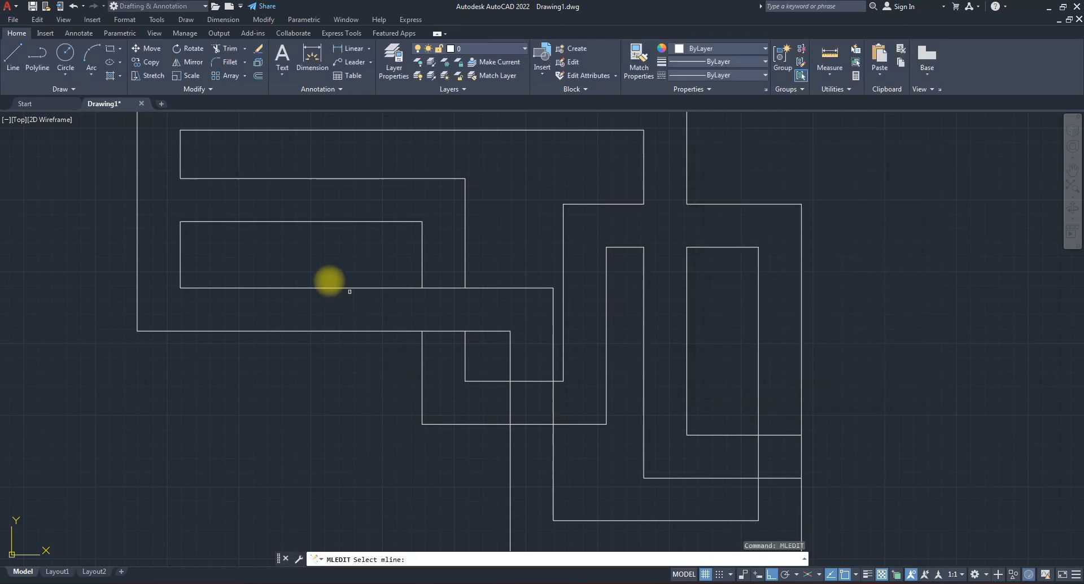
click(276, 289)
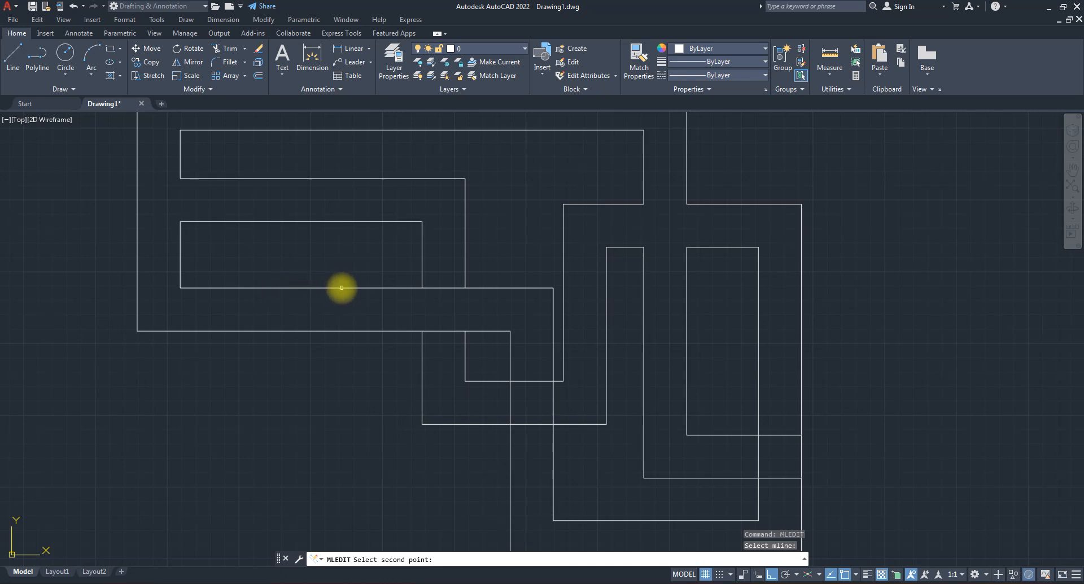
click(342, 288)
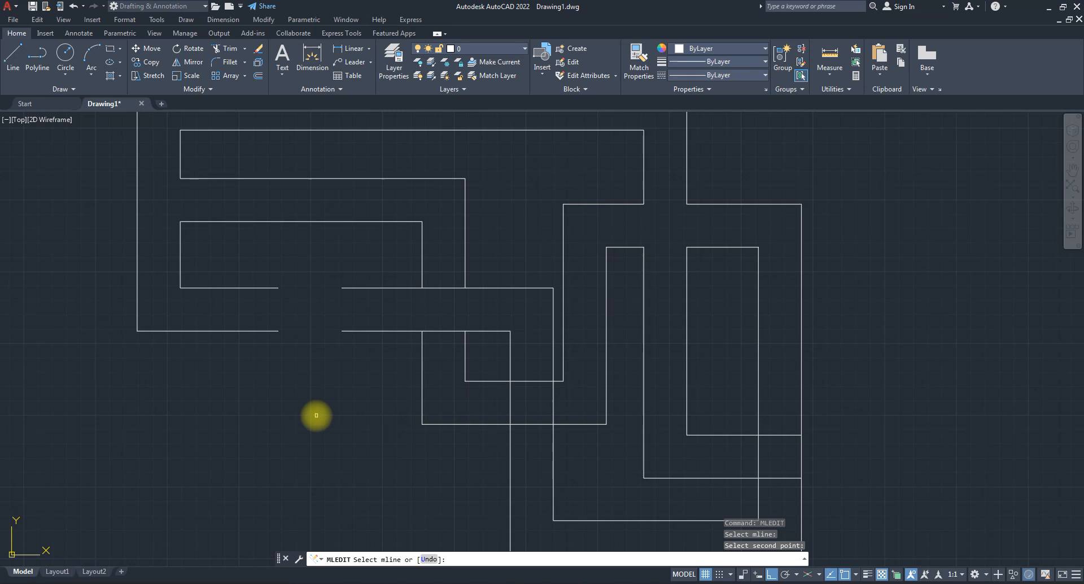
Cut a gap with Cut All in the vertical run between the two lines of the horizontal run at the lower-middle crossing.
scroll(300, 395, down, 6)
scroll(321, 402, up, 4)
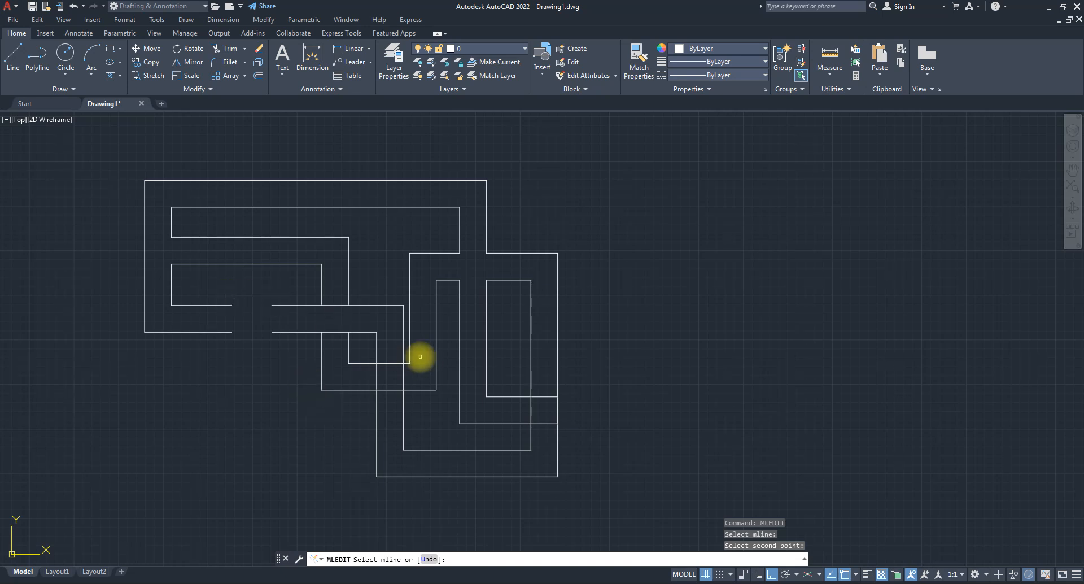
scroll(403, 387, up, 4)
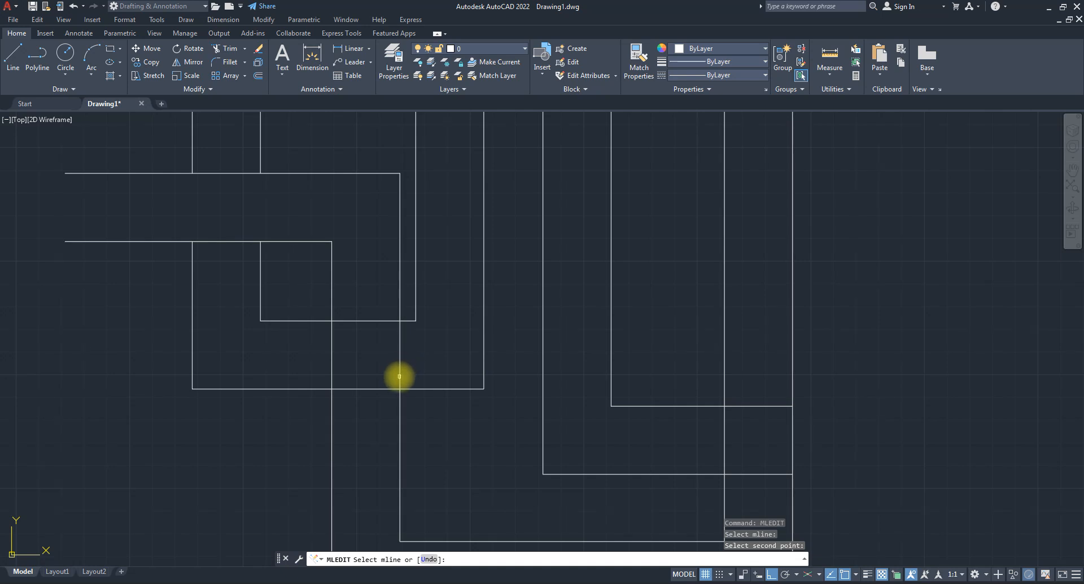
click(400, 375)
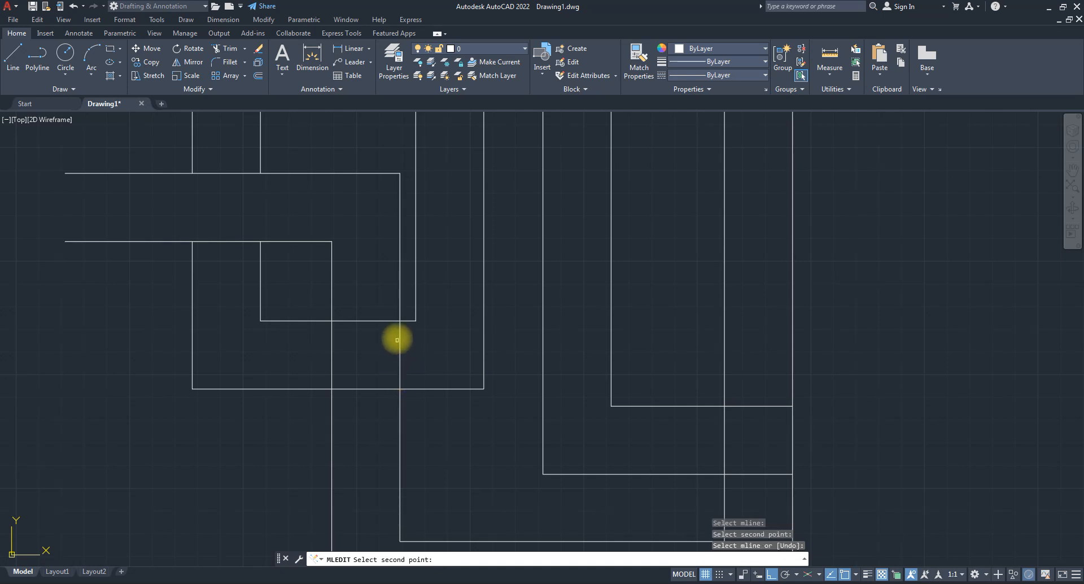
click(400, 336)
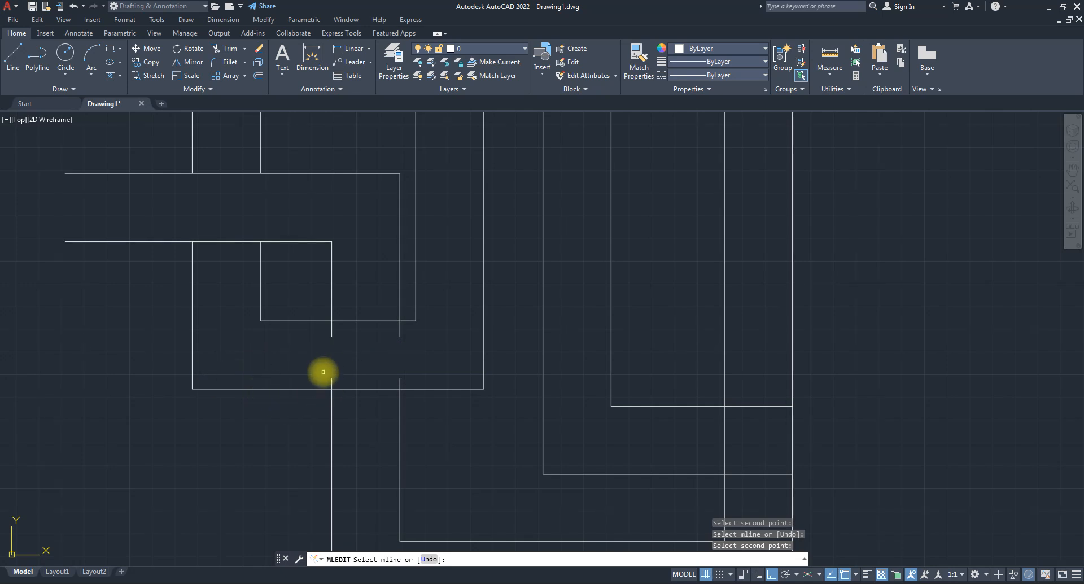
scroll(322, 375, down, 2)
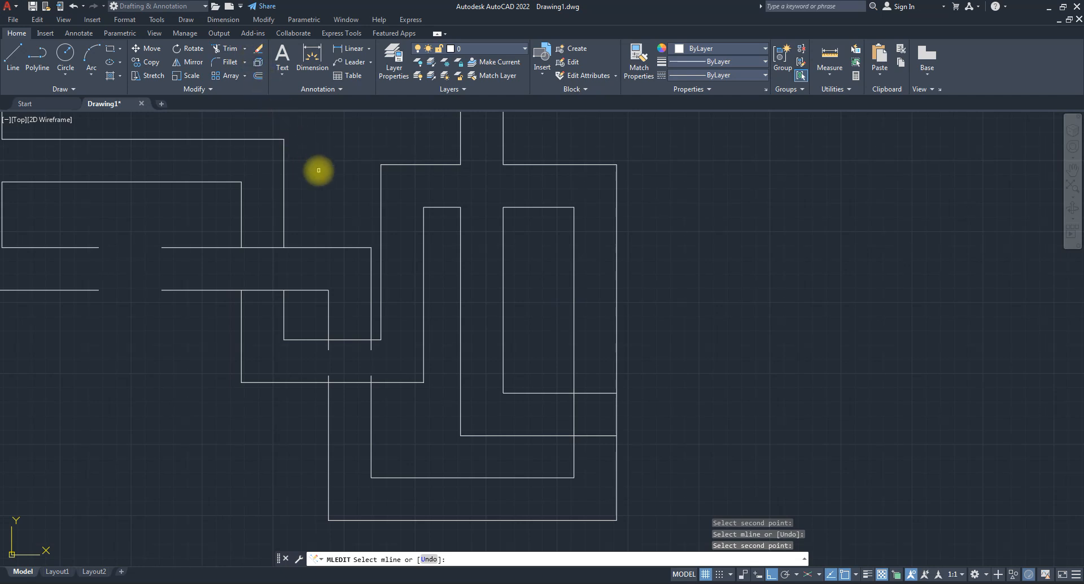
key(Escape)
Try Closed Tee at the lower-middle junction with the horizontal run as first multiline and the vertical run below it as second.
text(mledit)
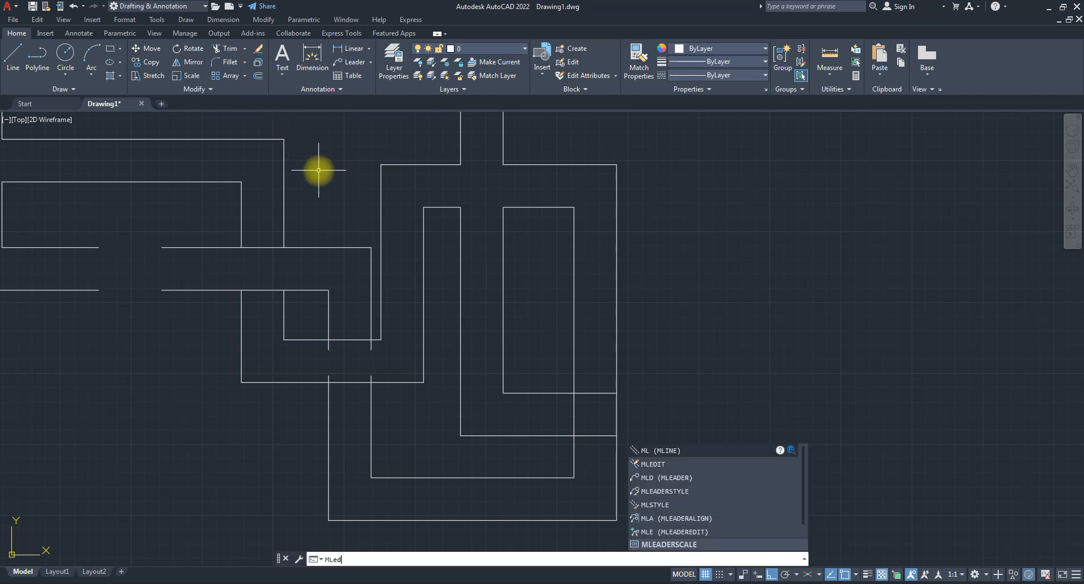
key(Return)
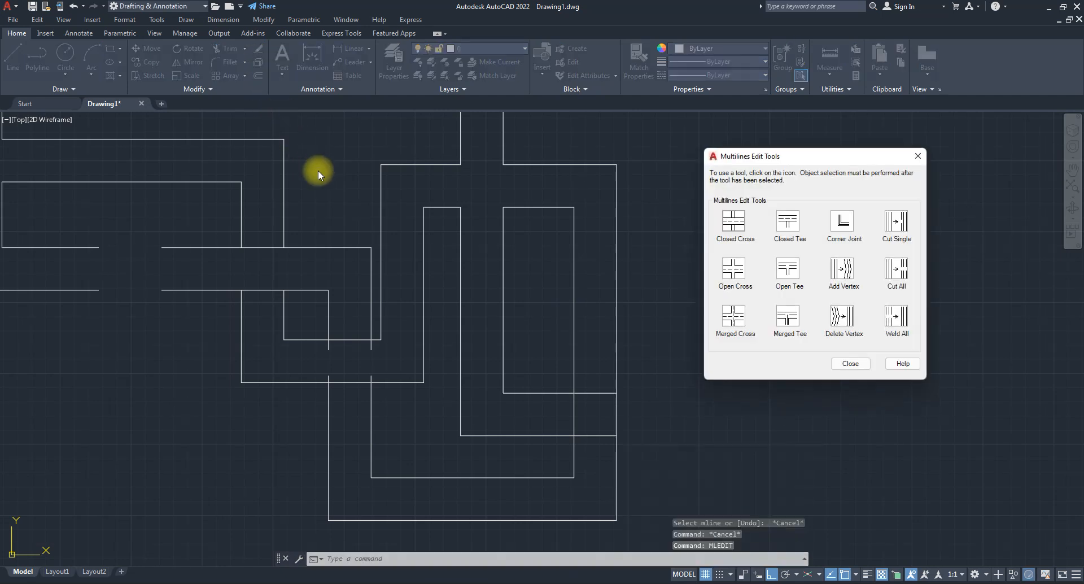
click(788, 226)
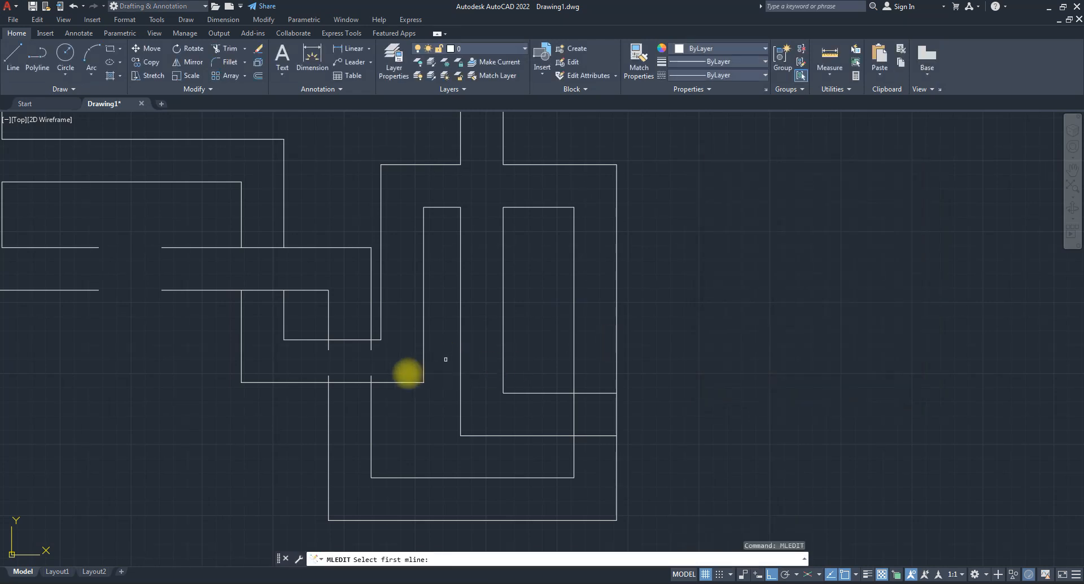
click(301, 383)
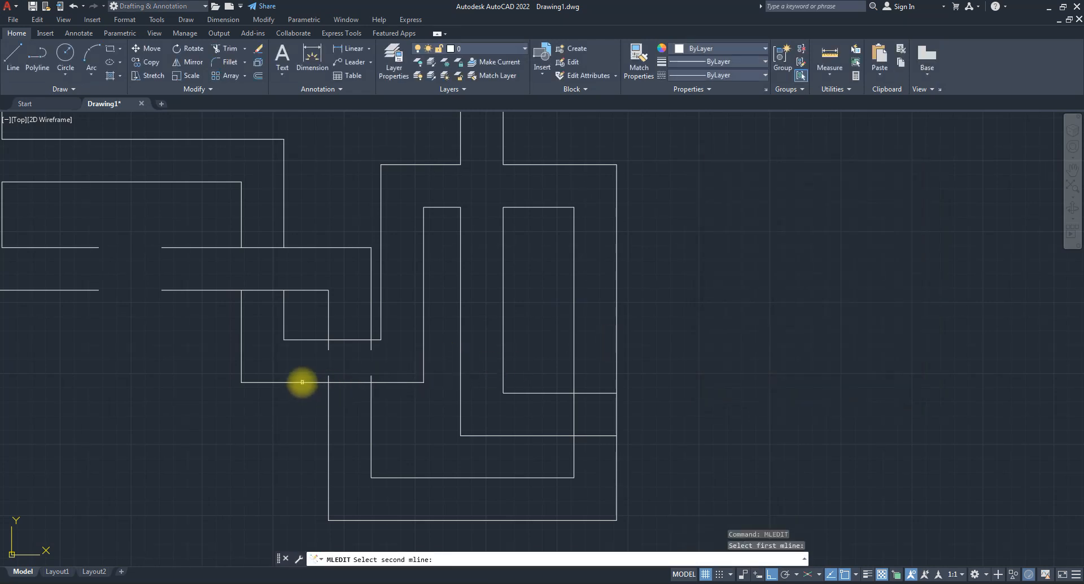
click(328, 405)
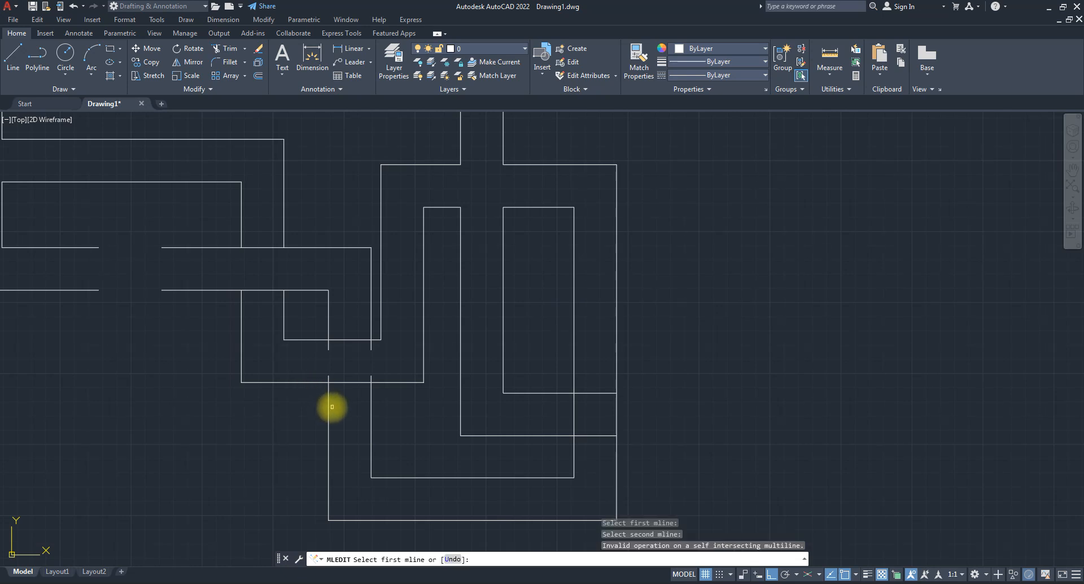
Try Closed Tee at the lower-middle junction with the vertical run as first multiline and the horizontal run as second, and undo it.
click(329, 407)
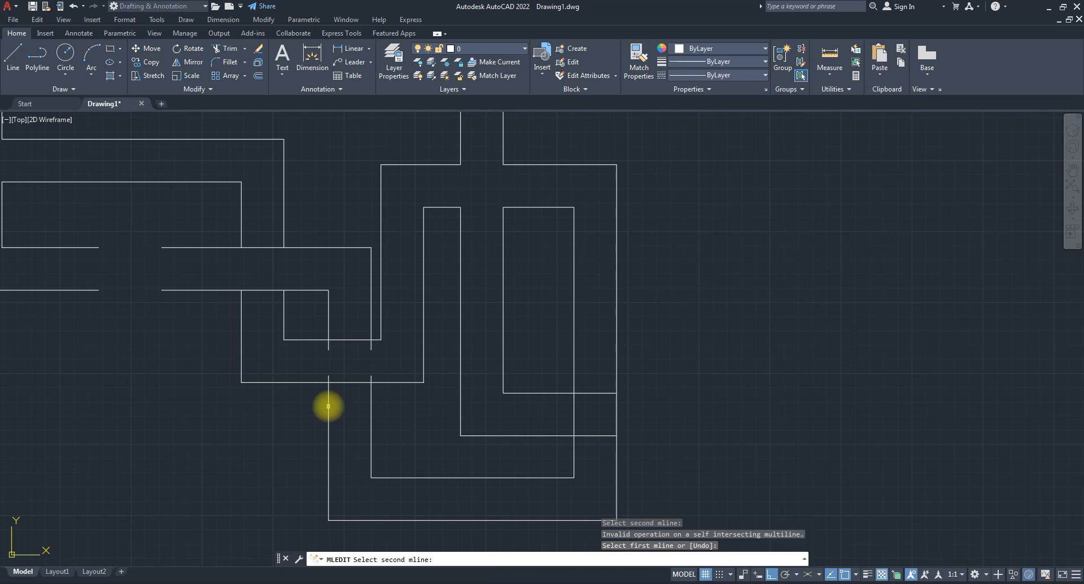
click(310, 384)
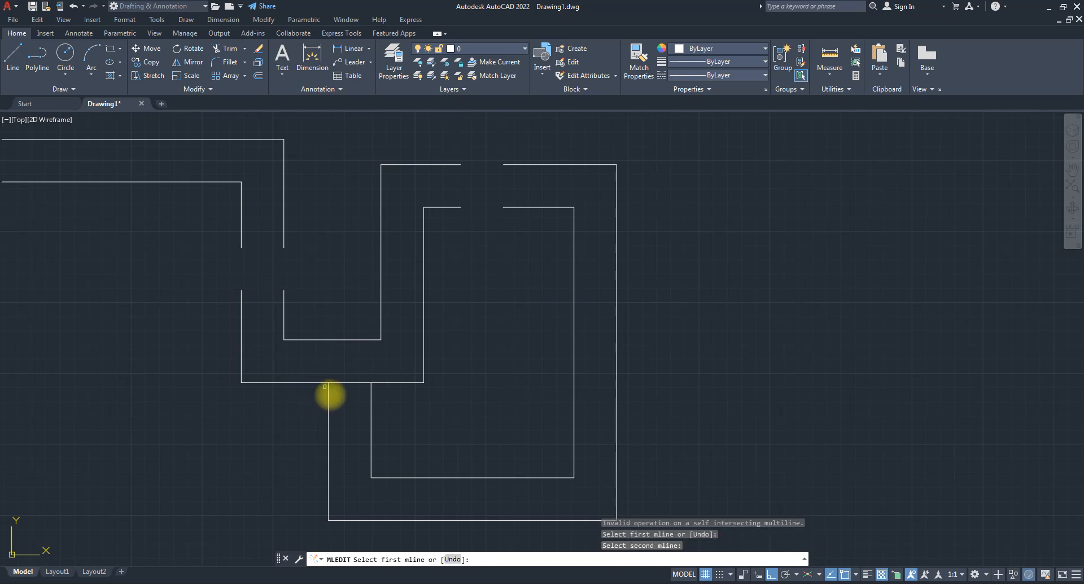
scroll(411, 380, down, 5)
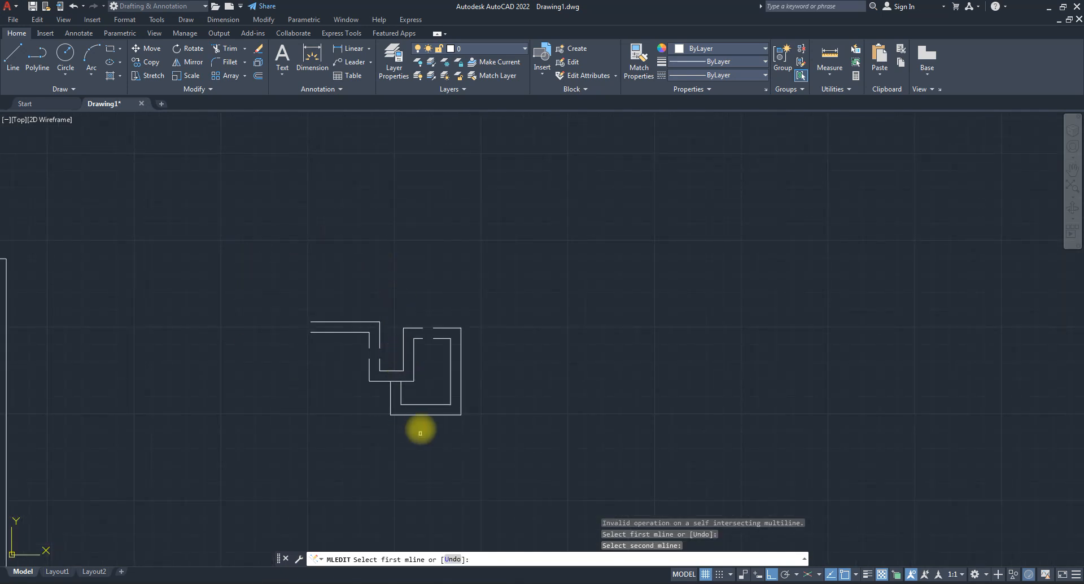
key(ctrl+z)
scroll(468, 412, down, 6)
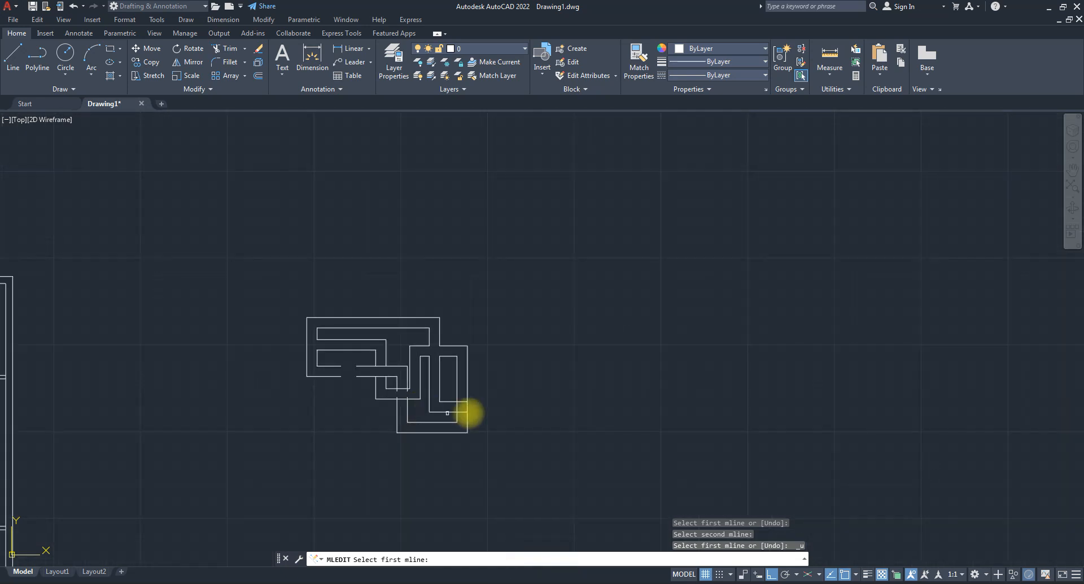
key(Escape)
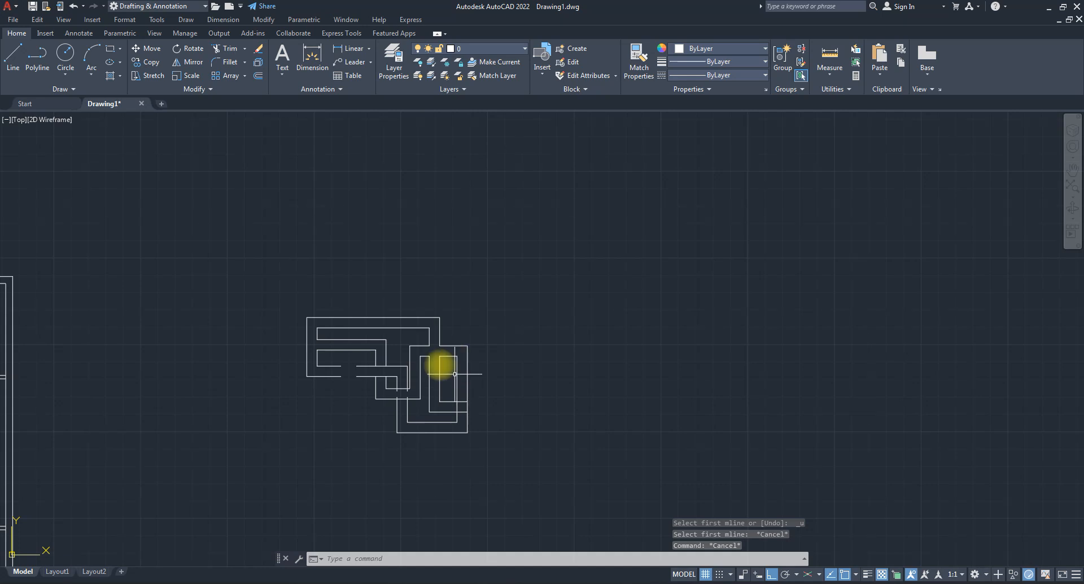
Try to fillet the outer lower-right corner of the multiline shape with a radius of 20.
scroll(476, 415, up, 5)
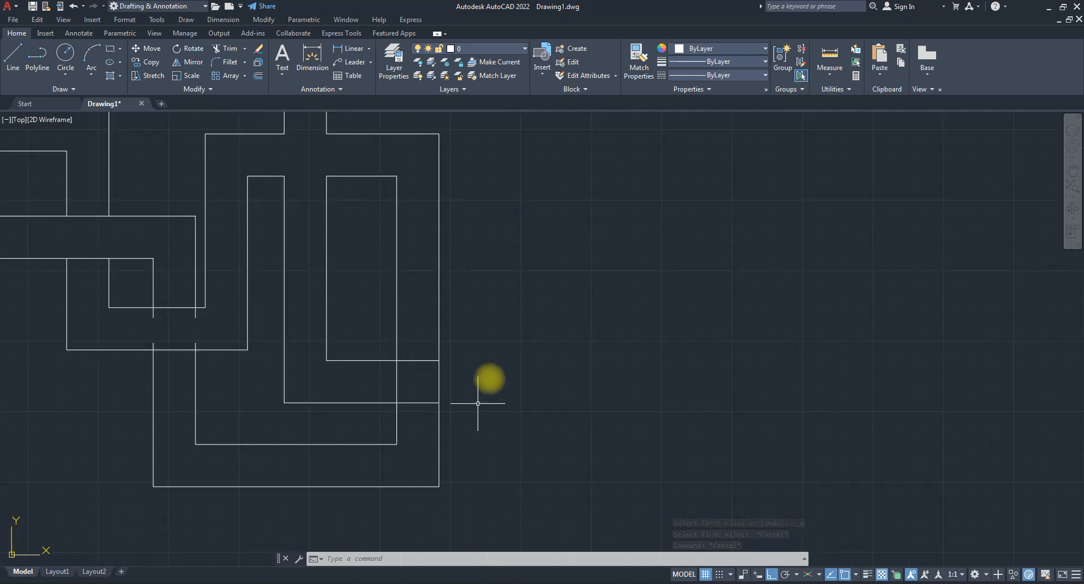
scroll(480, 404, down, 3)
scroll(483, 390, up, 6)
text(f)
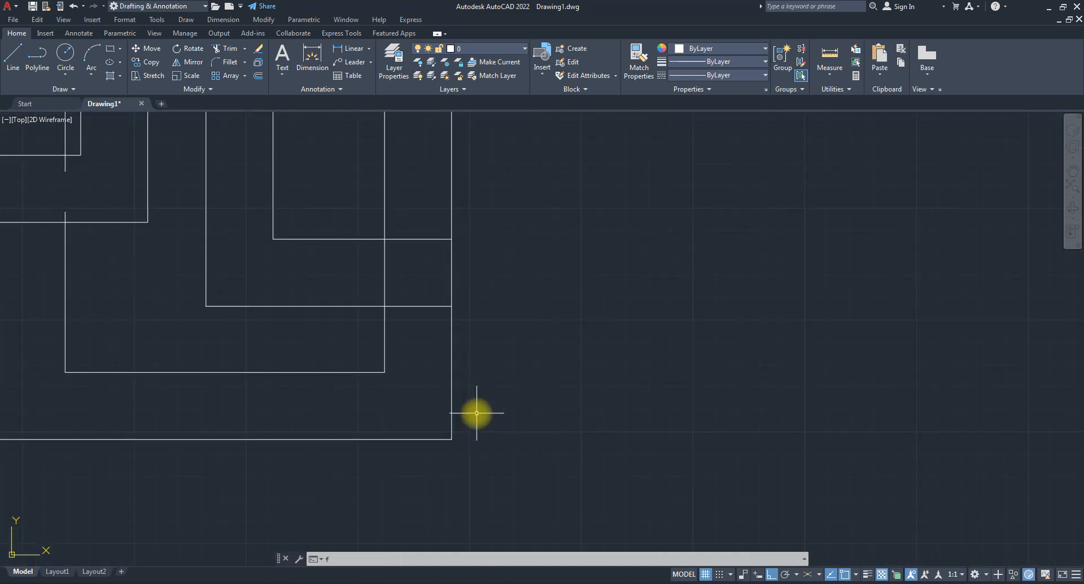
key(Return)
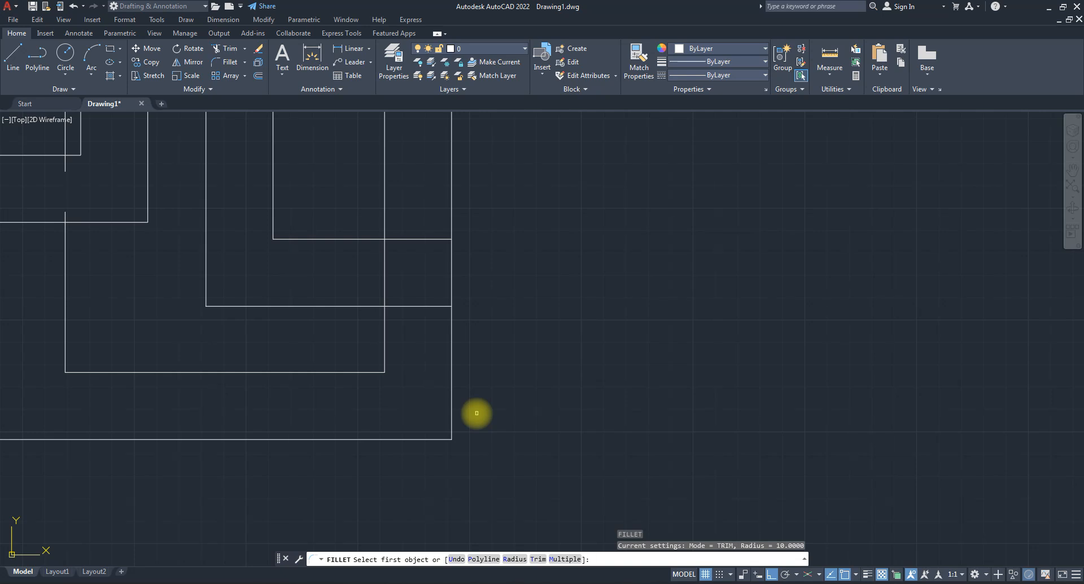
text(r)
key(Return)
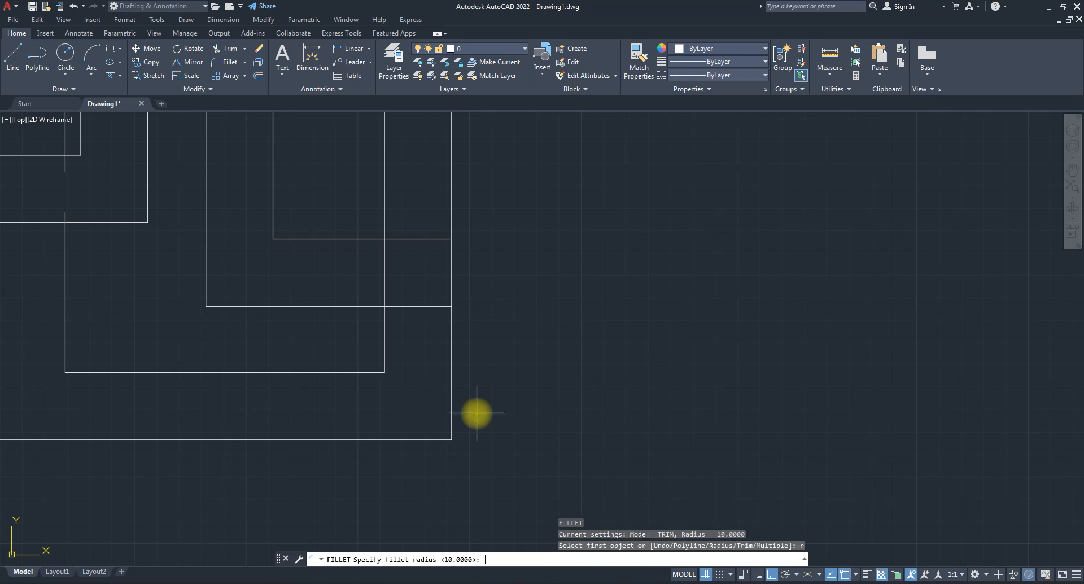
text(20)
key(Return)
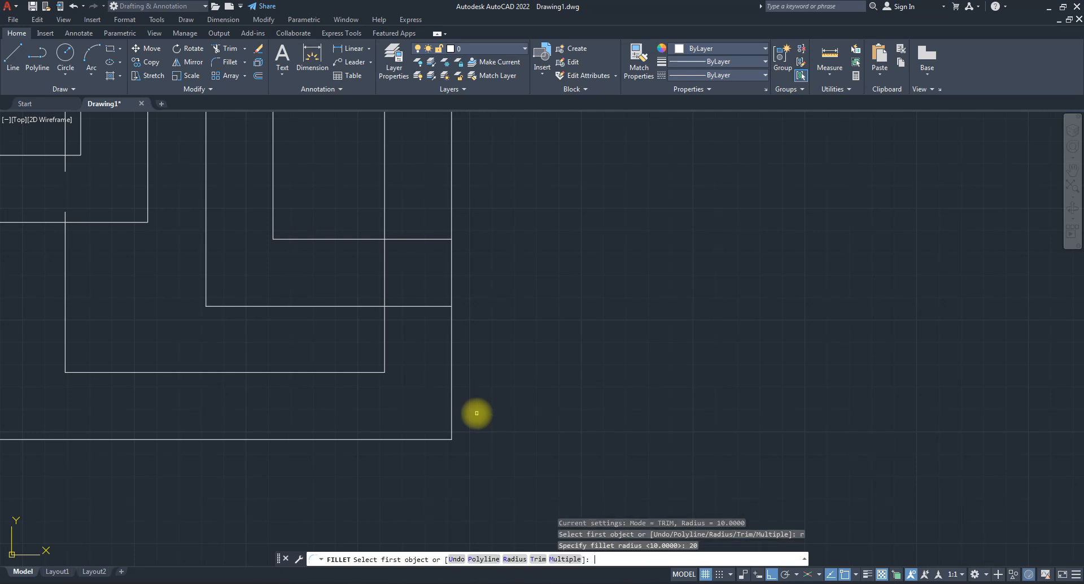
click(425, 439)
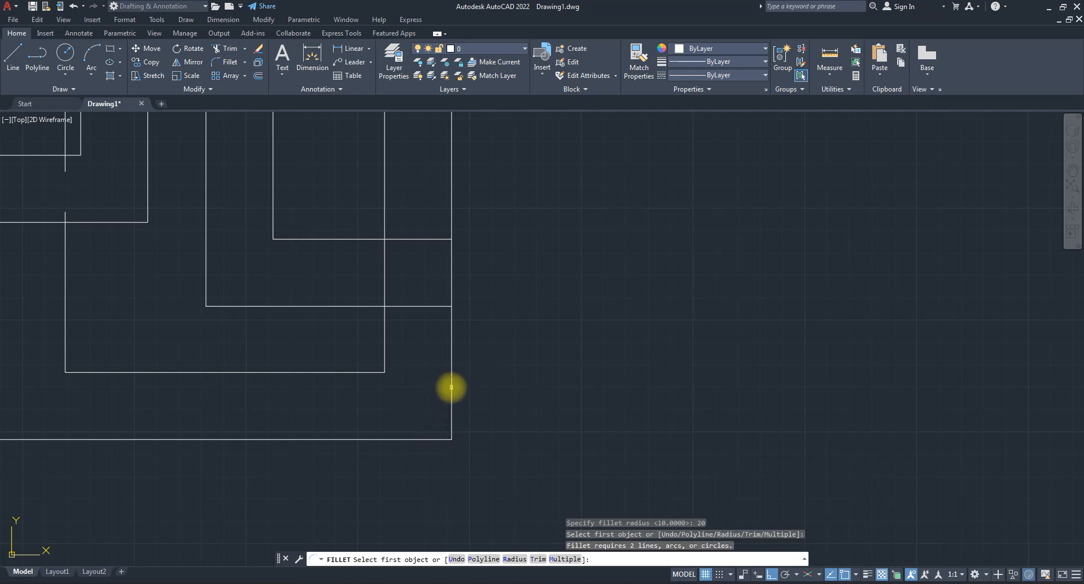
click(452, 387)
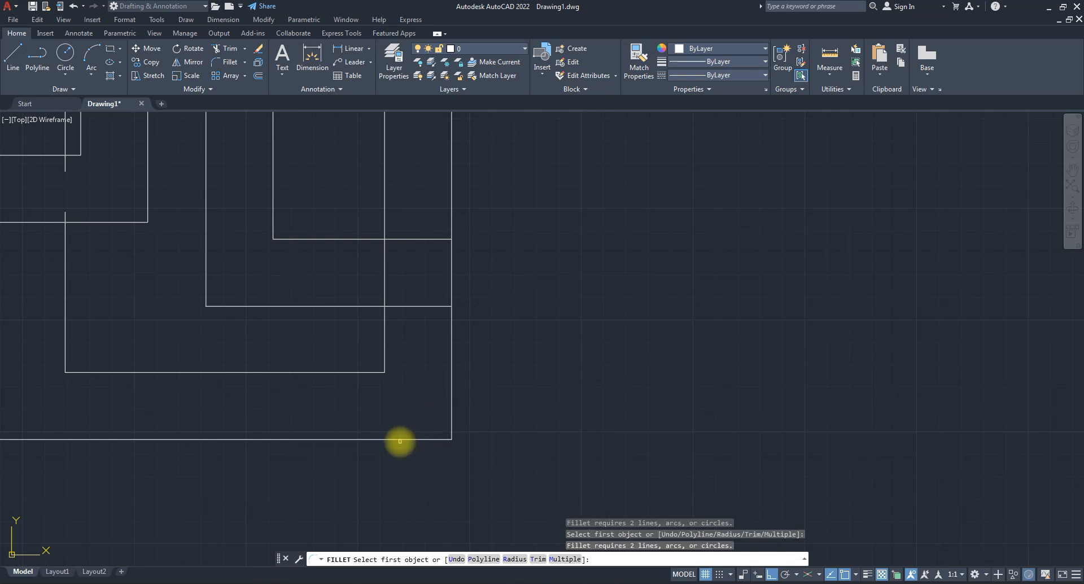
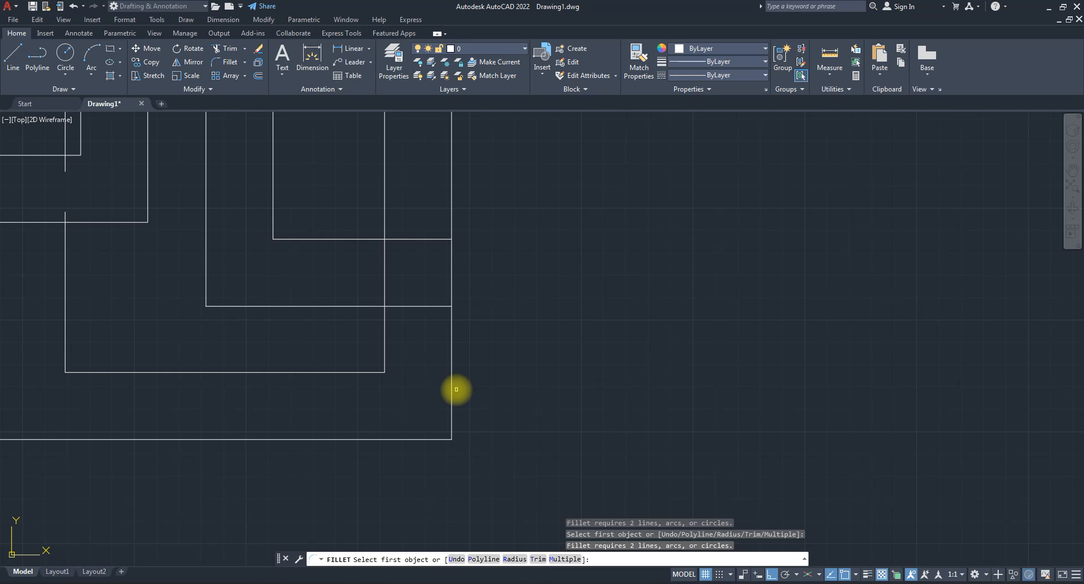
scroll(443, 395, down, 3)
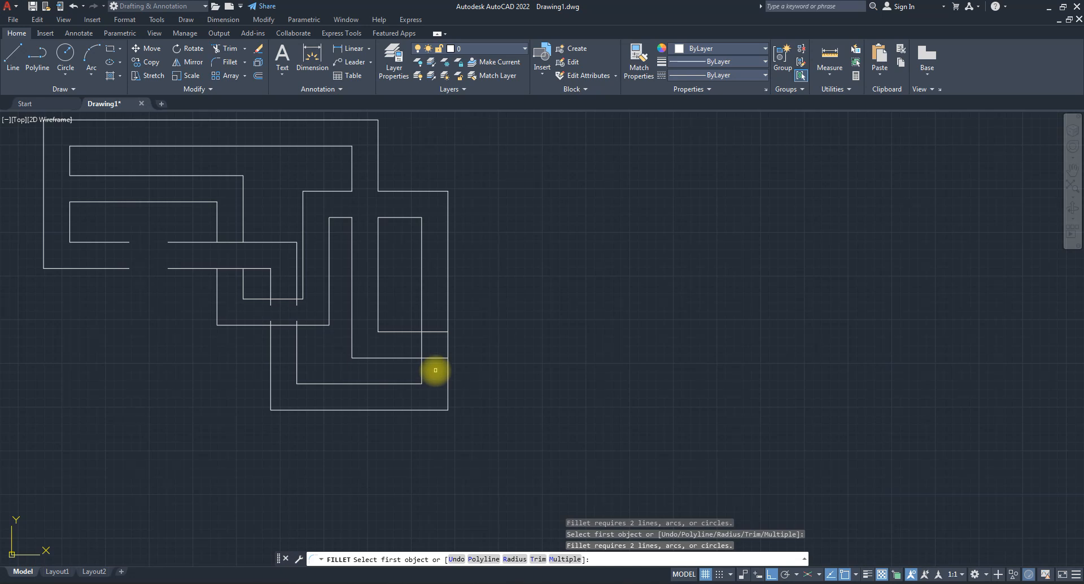
scroll(420, 359, down, 6)
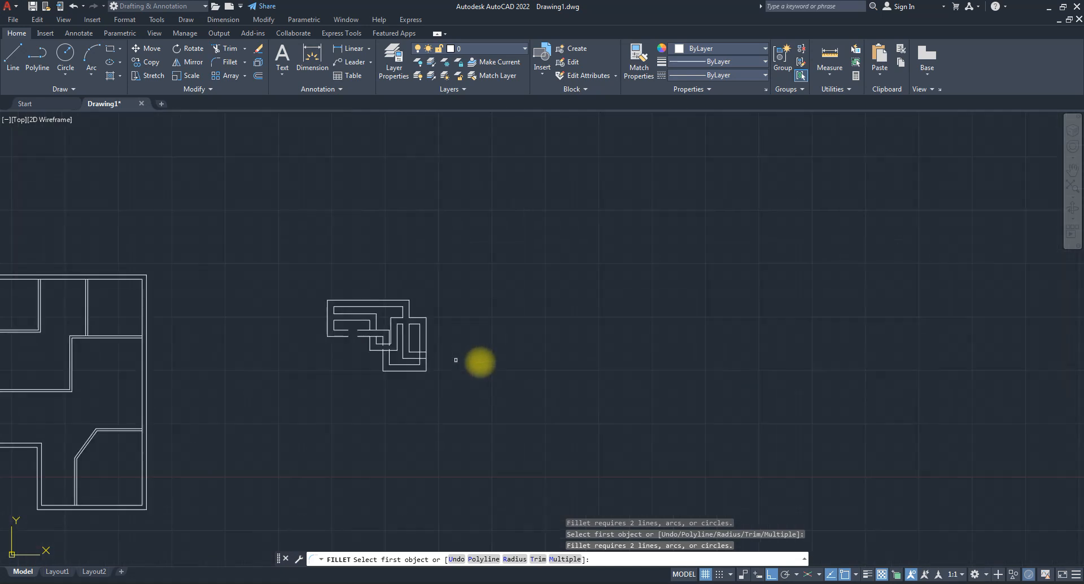
key(Escape)
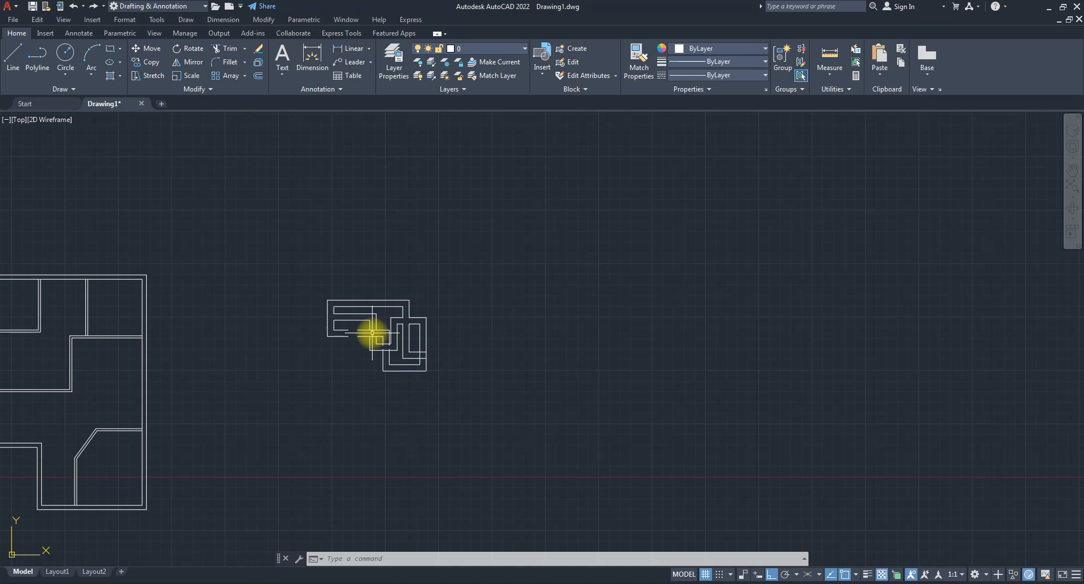
text(ml)
key(Return)
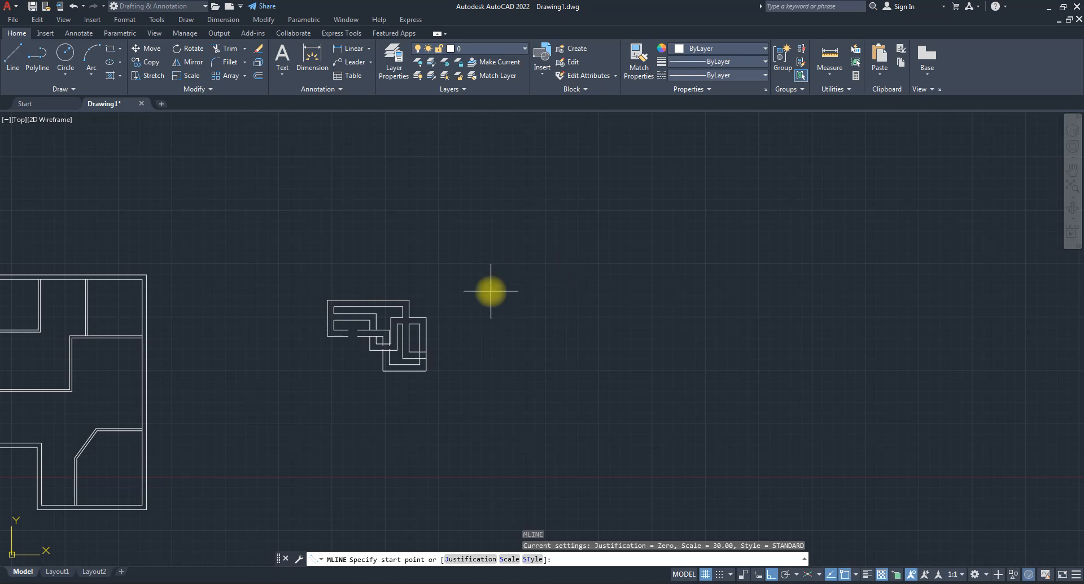
scroll(647, 321, up, 2)
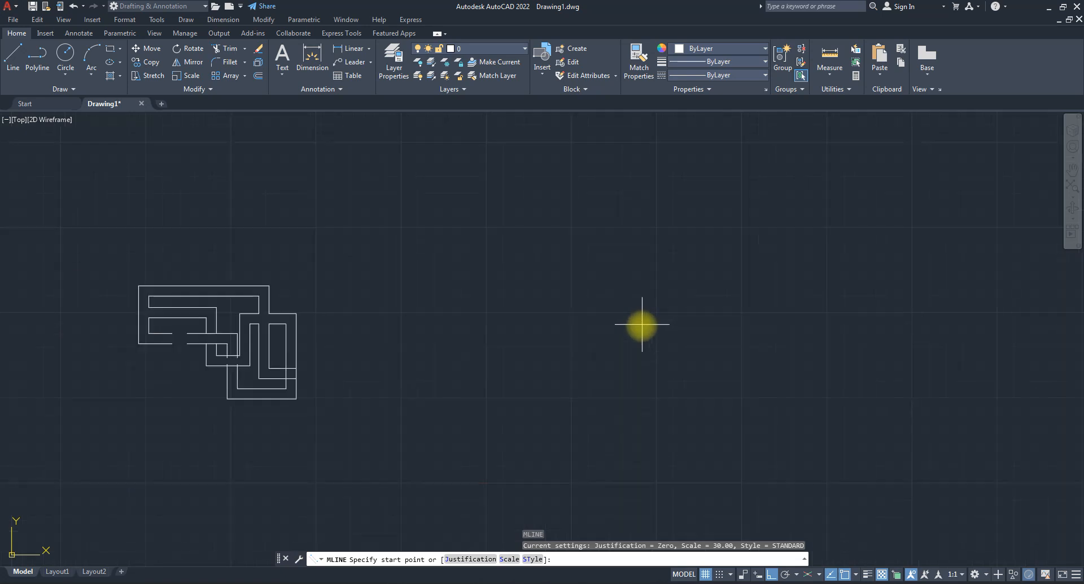
scroll(551, 366, up, 2)
scroll(539, 358, down, 2)
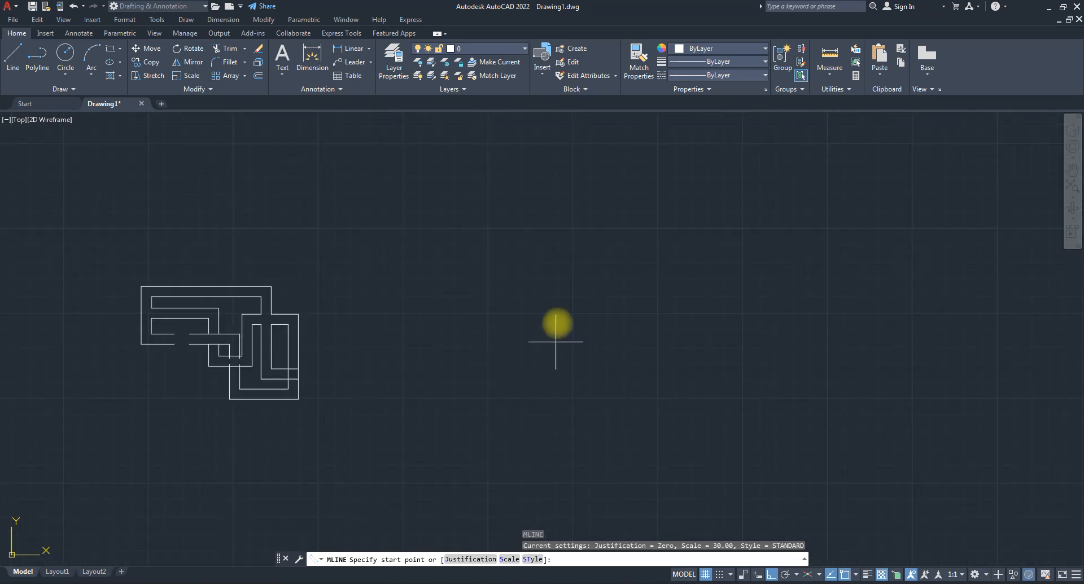
scroll(555, 322, up, 2)
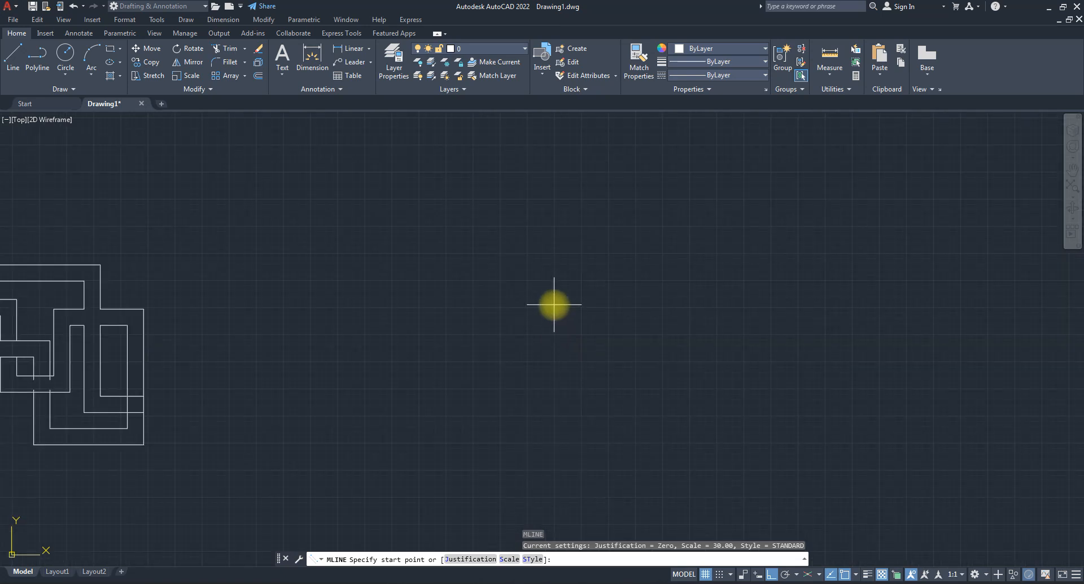
text(c)
key(Return)
click(550, 262)
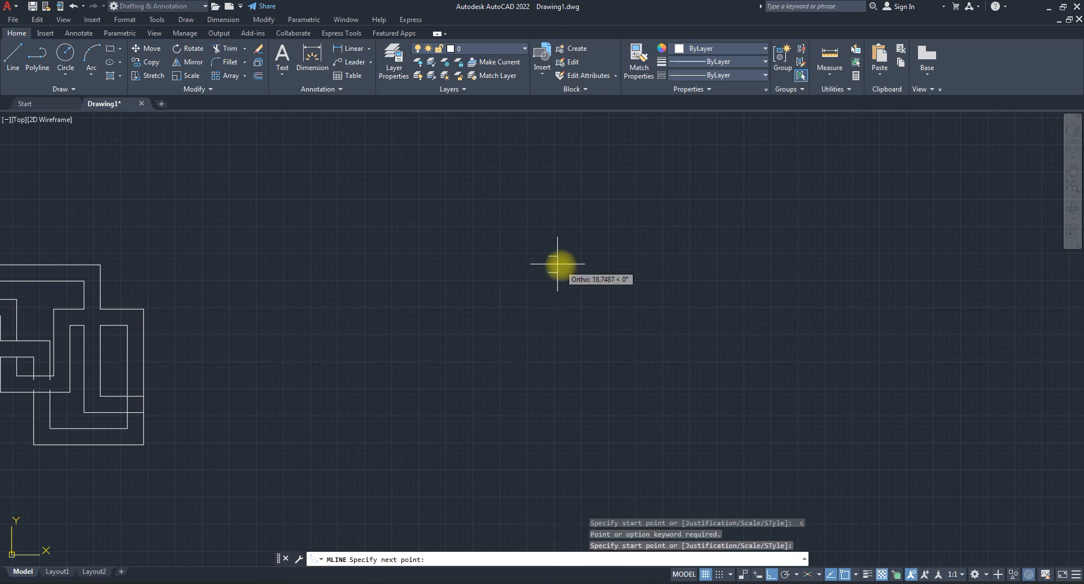
key(Escape)
key(Escape)
key(Escape)
Draw a small circle in the empty area to the right of the multiline shape.
text(c)
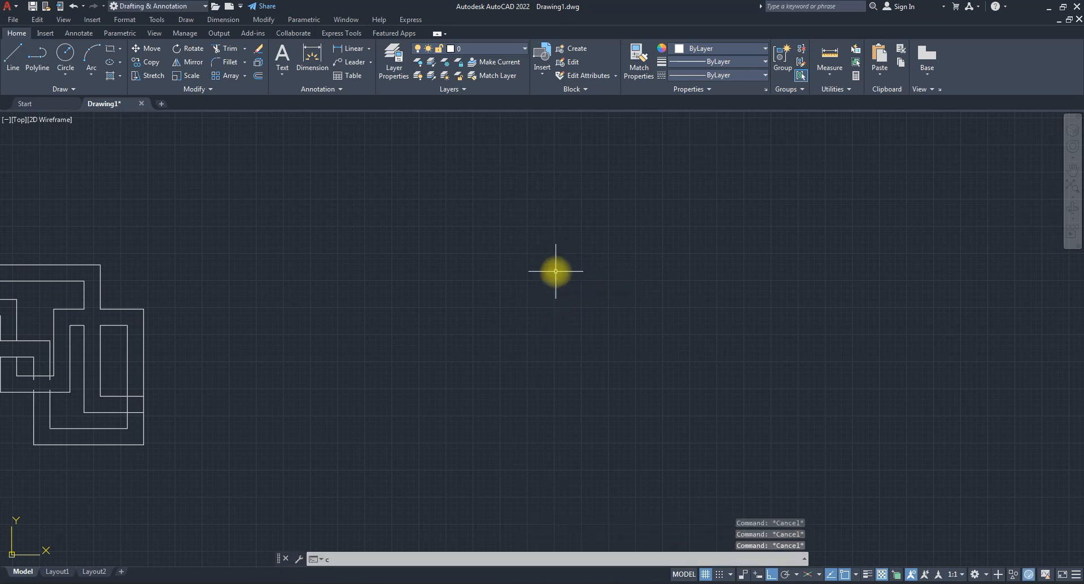
key(Return)
click(559, 280)
click(575, 282)
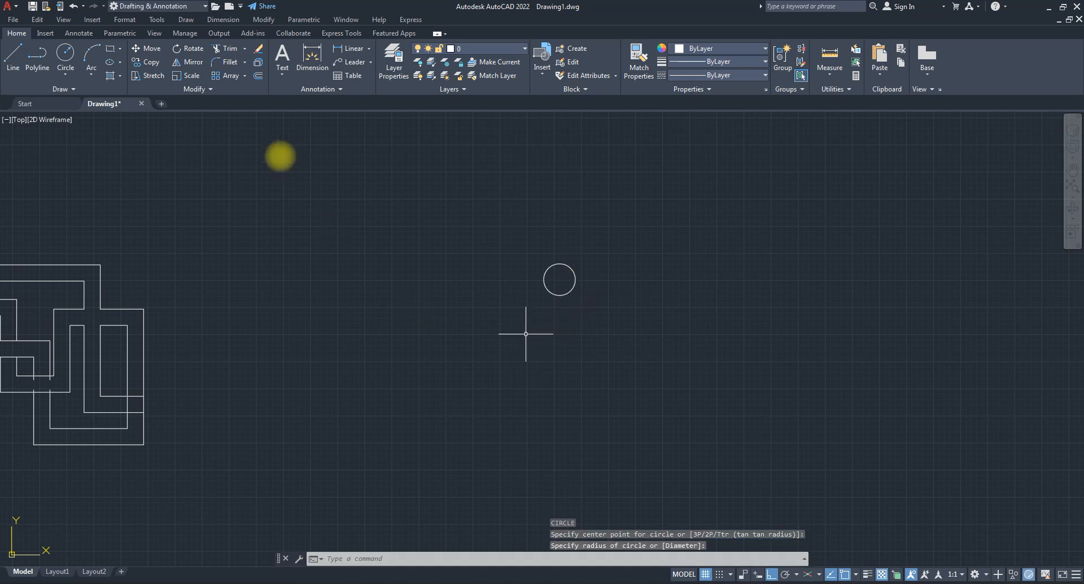
Hide the menu bar above the ribbon.
click(241, 6)
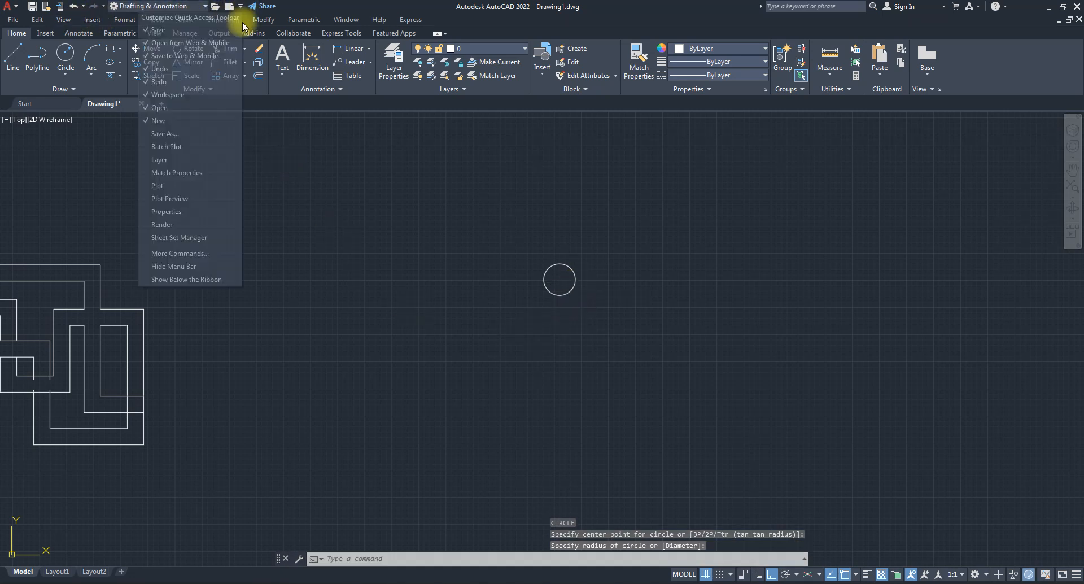
click(183, 268)
Draw a horizontal diameter line across the circle from its left quadrant to its right quadrant.
scroll(542, 277, up, 2)
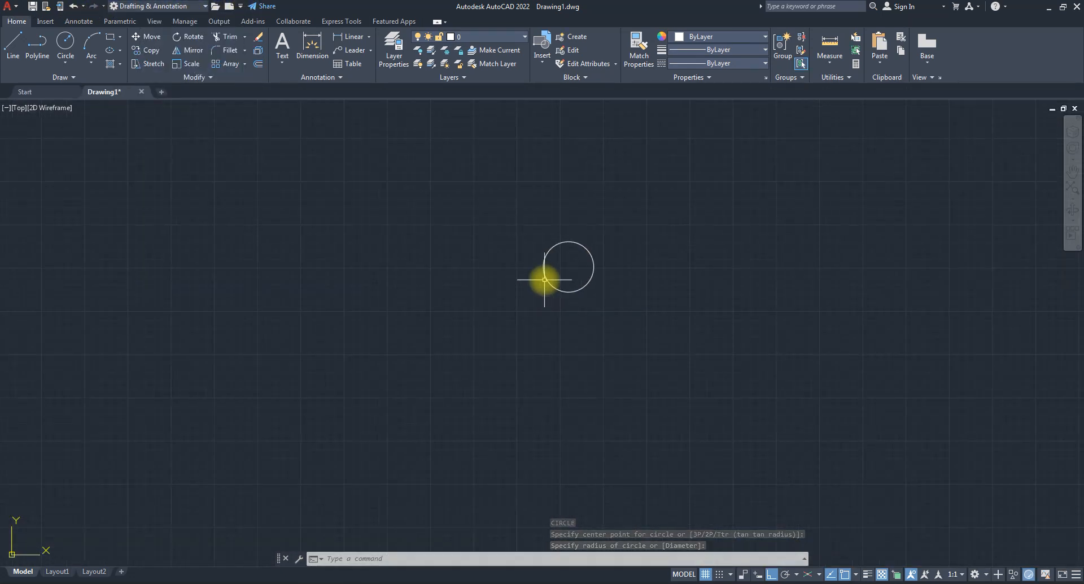
text(l)
key(Return)
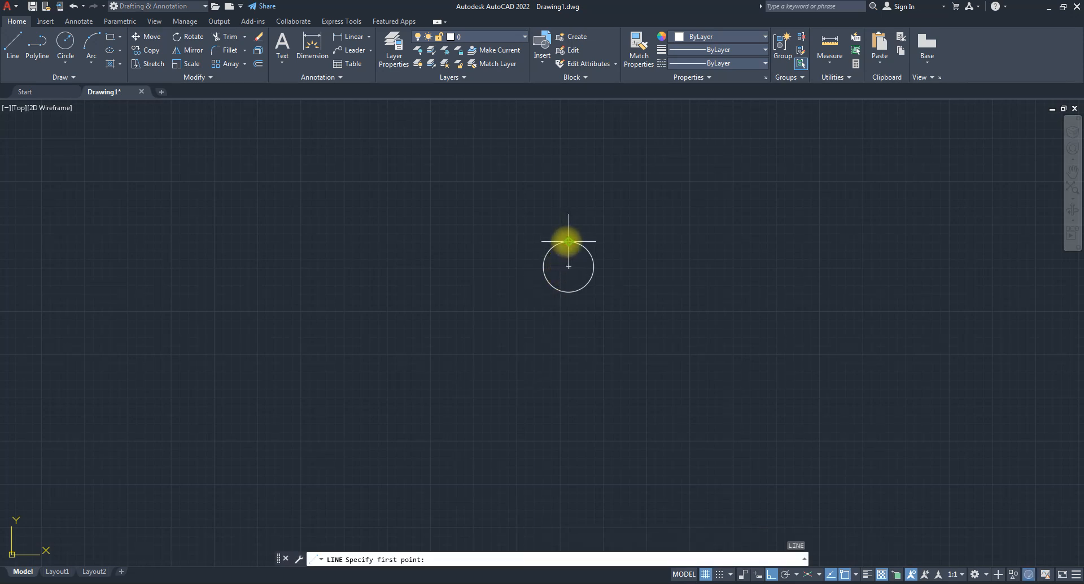
click(543, 266)
click(594, 266)
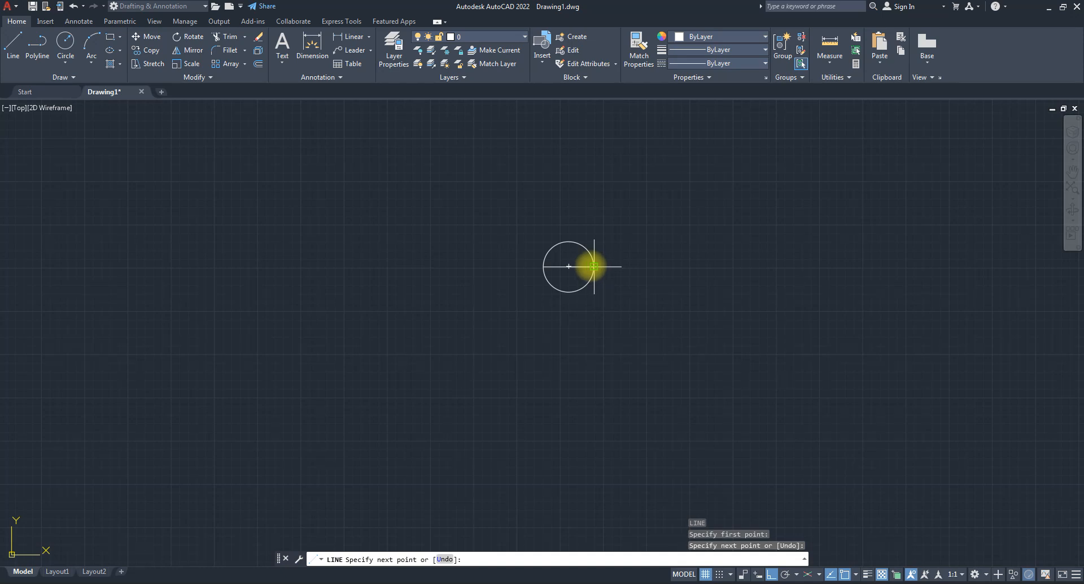
key(Escape)
Trim away the lower half of the circle below the diameter line.
text(tr)
key(space)
click(619, 319)
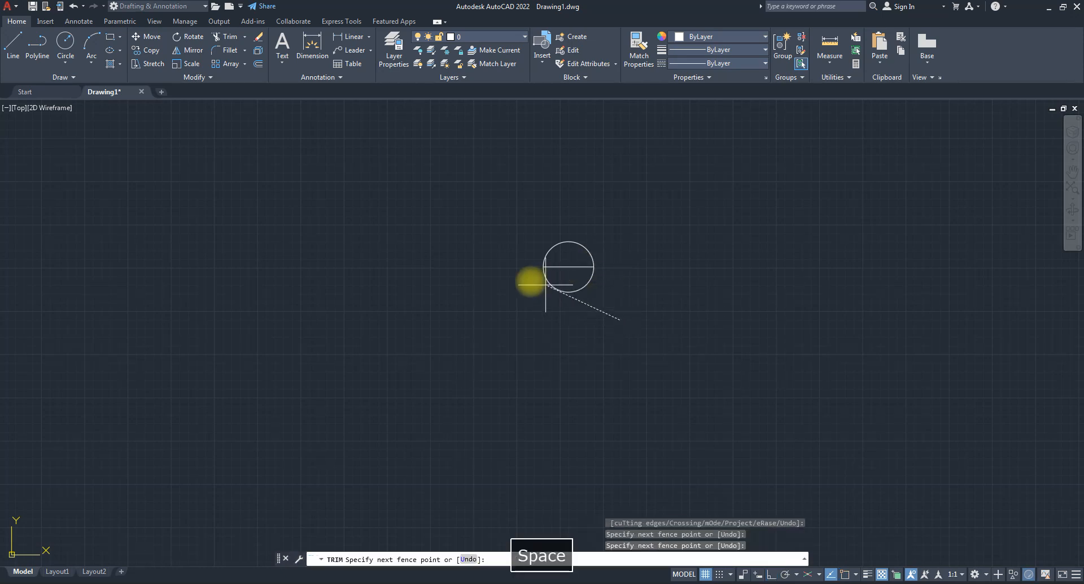
click(556, 284)
key(Escape)
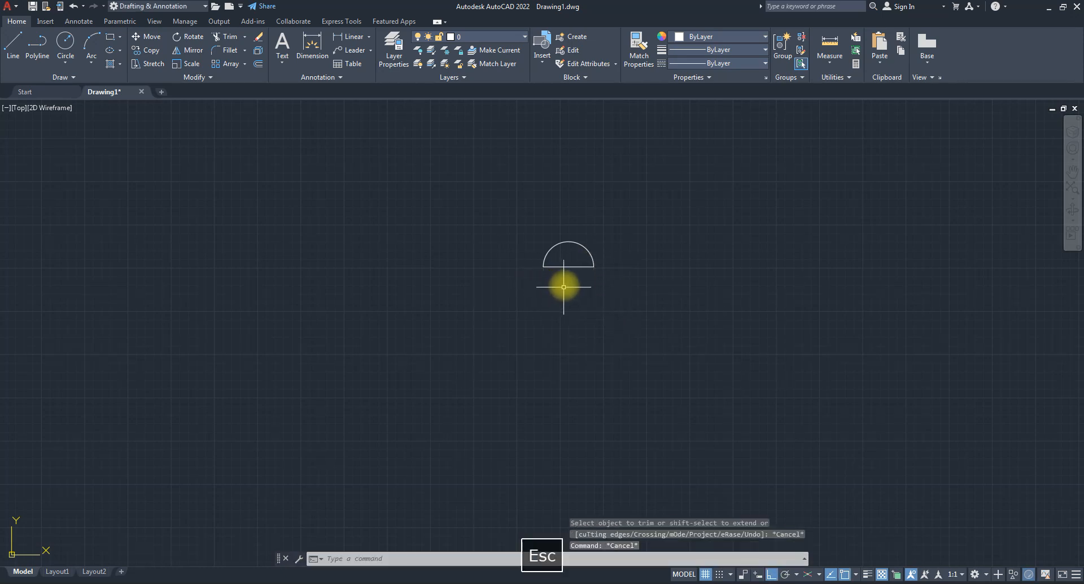
Draw a short vertical line upward from the top of the semicircle's arc.
text(l)
key(space)
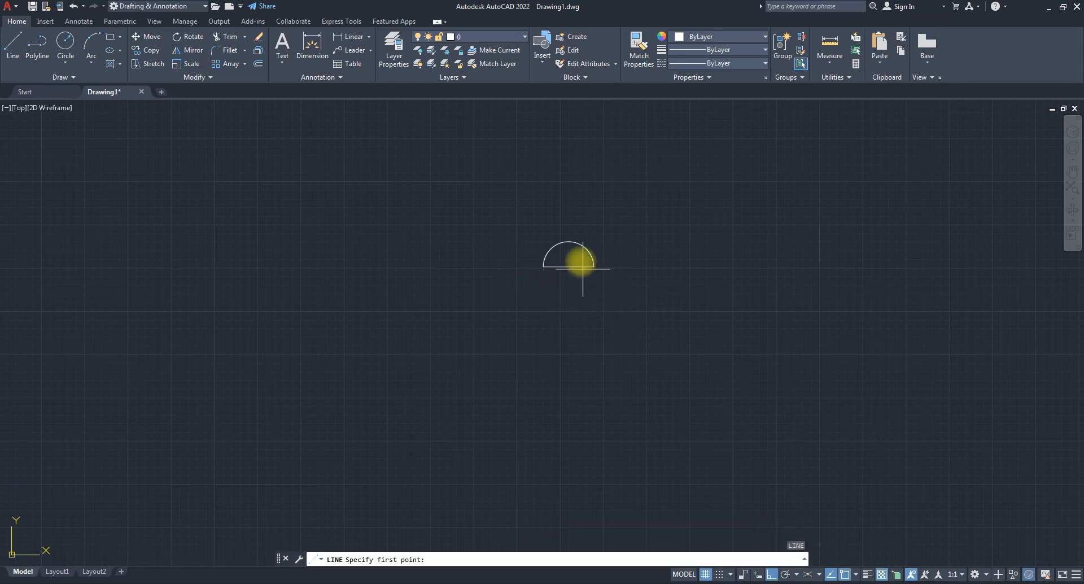
click(570, 241)
click(569, 229)
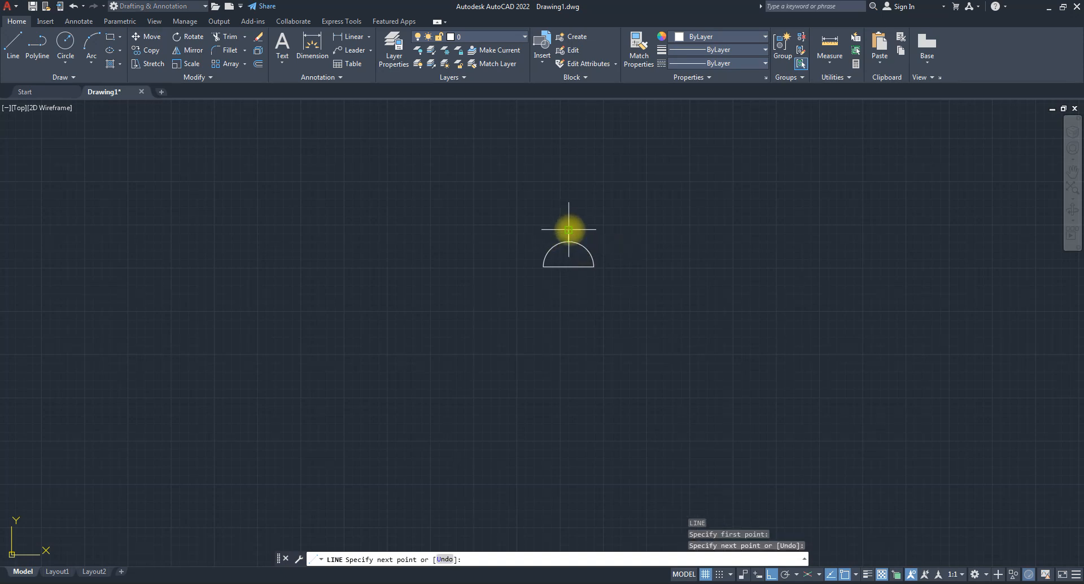
key(Escape)
key(Escape)
Stretch the upper end of the short vertical line further upward to lengthen it.
scroll(580, 261, up, 4)
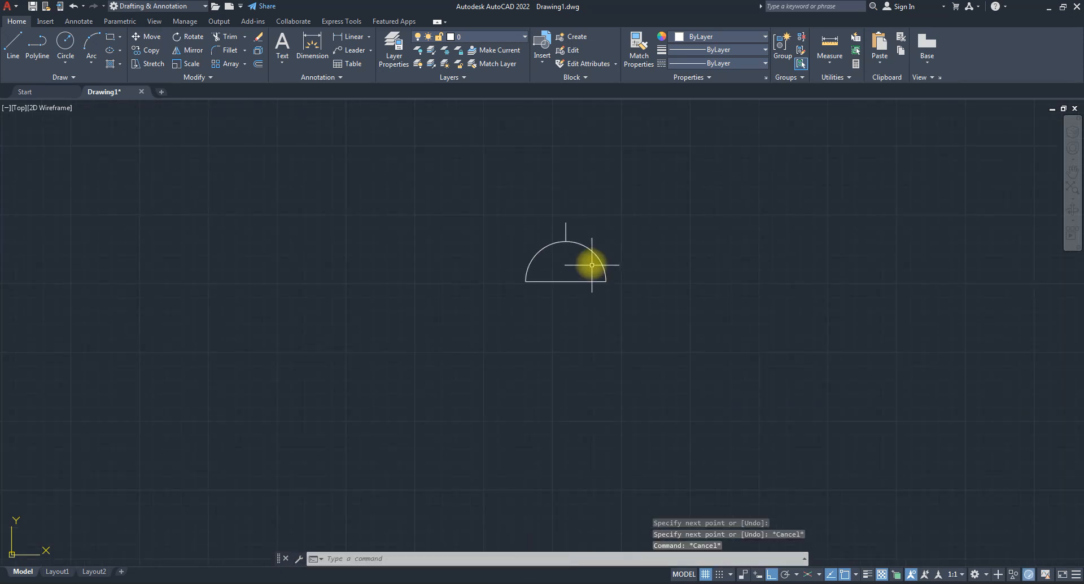
middle_drag(588, 290, 590, 346)
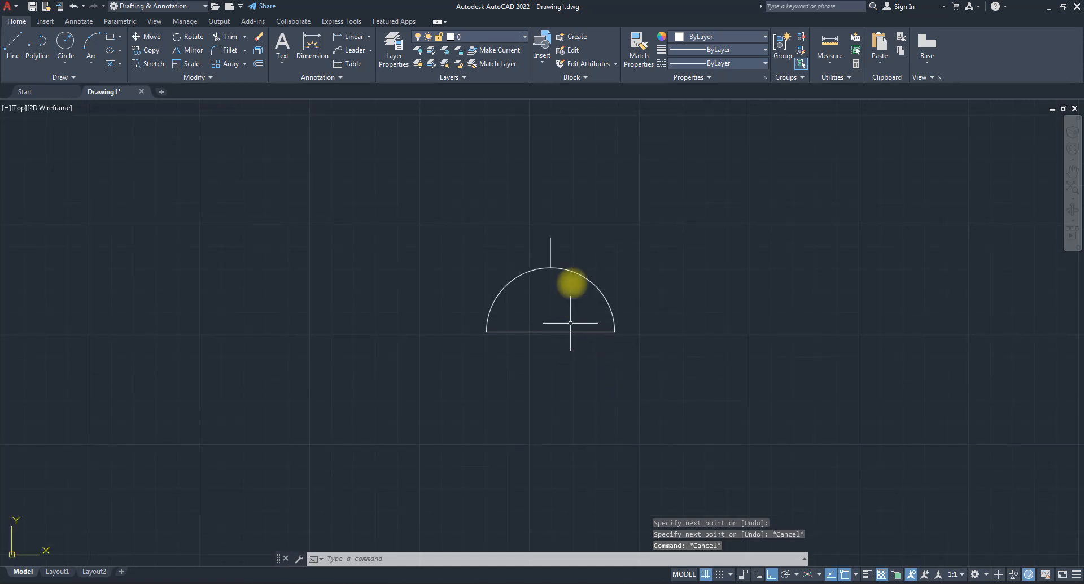
click(554, 248)
click(541, 227)
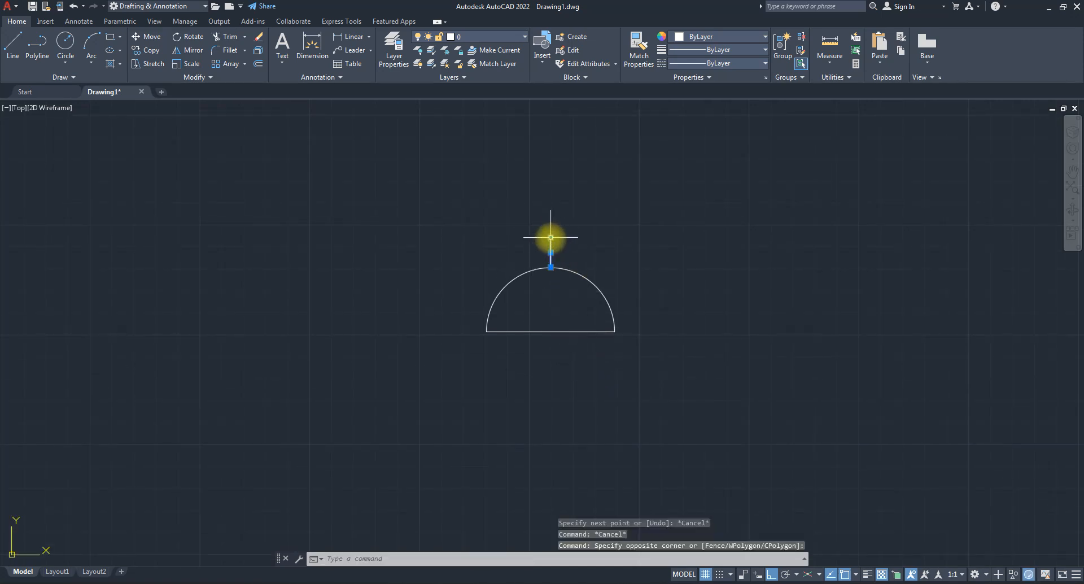
click(550, 221)
key(Escape)
key(Escape)
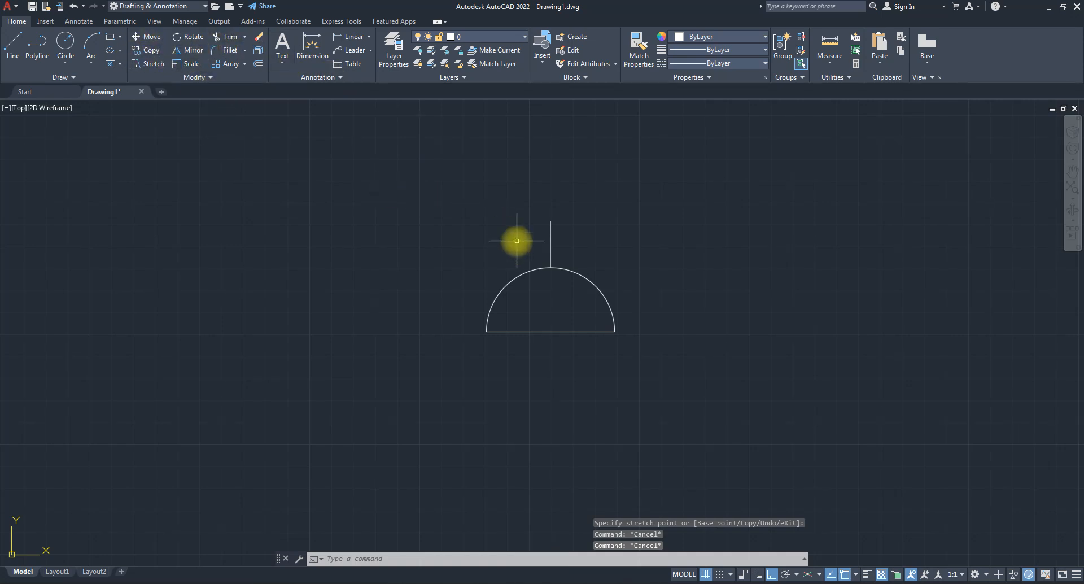
Create multiline text reading "My Text" in the Umbrella font, beside the vertical line above the semicircle's right half.
text(mtex)
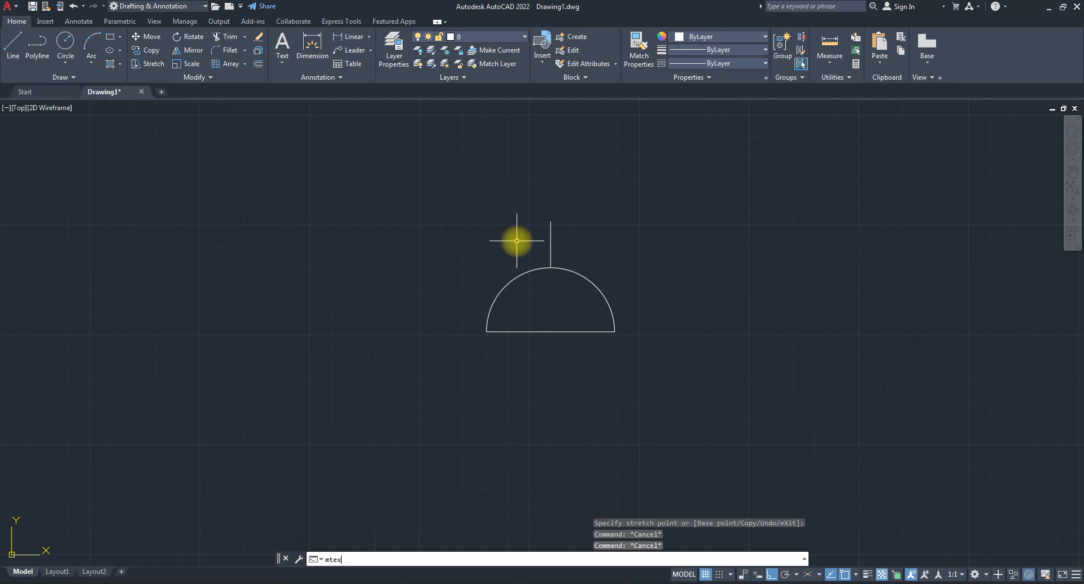
text(t)
key(Return)
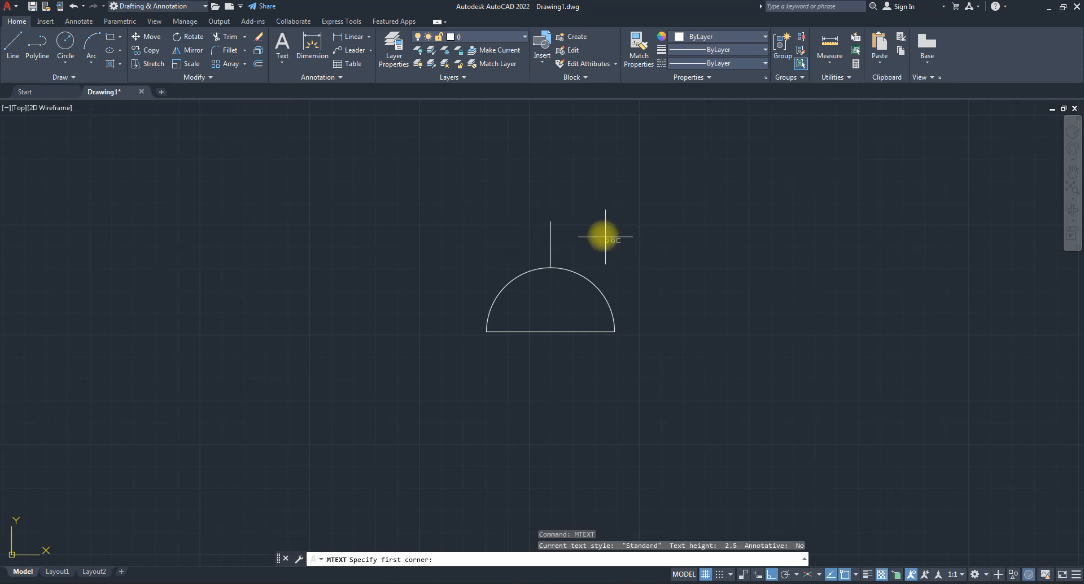
click(589, 227)
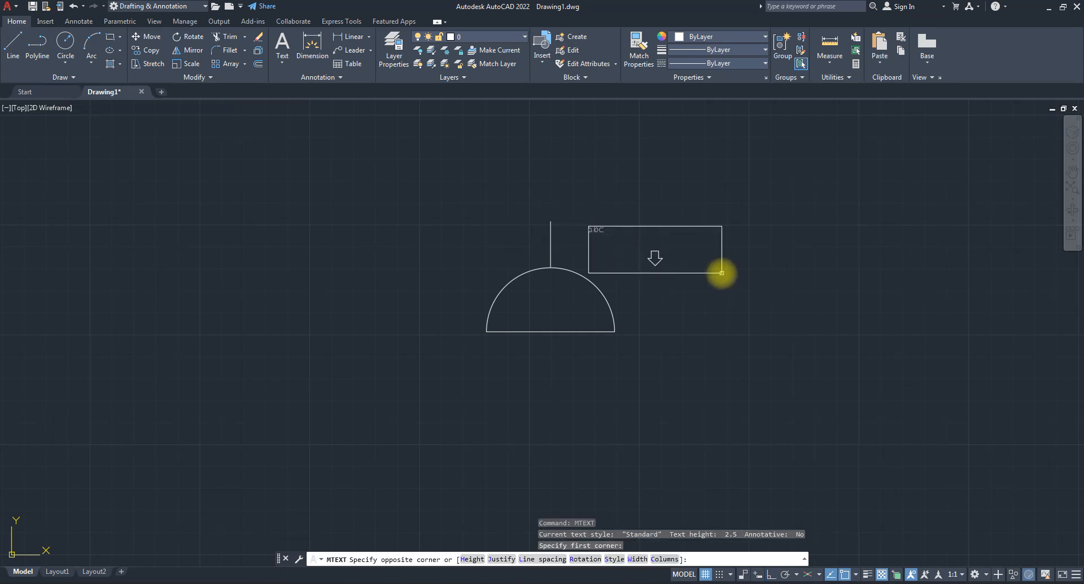
click(722, 273)
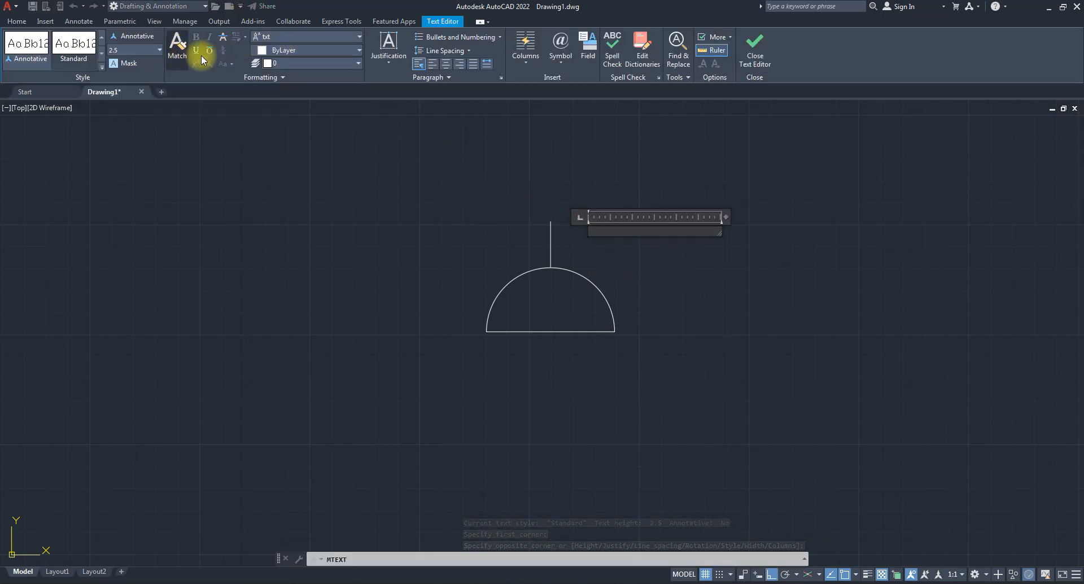
click(357, 37)
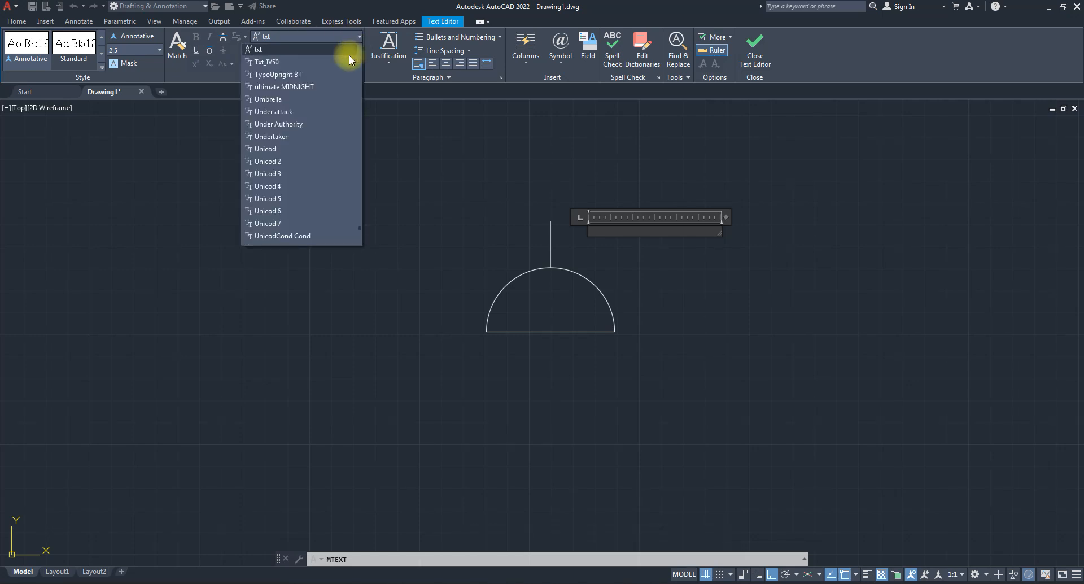
click(270, 99)
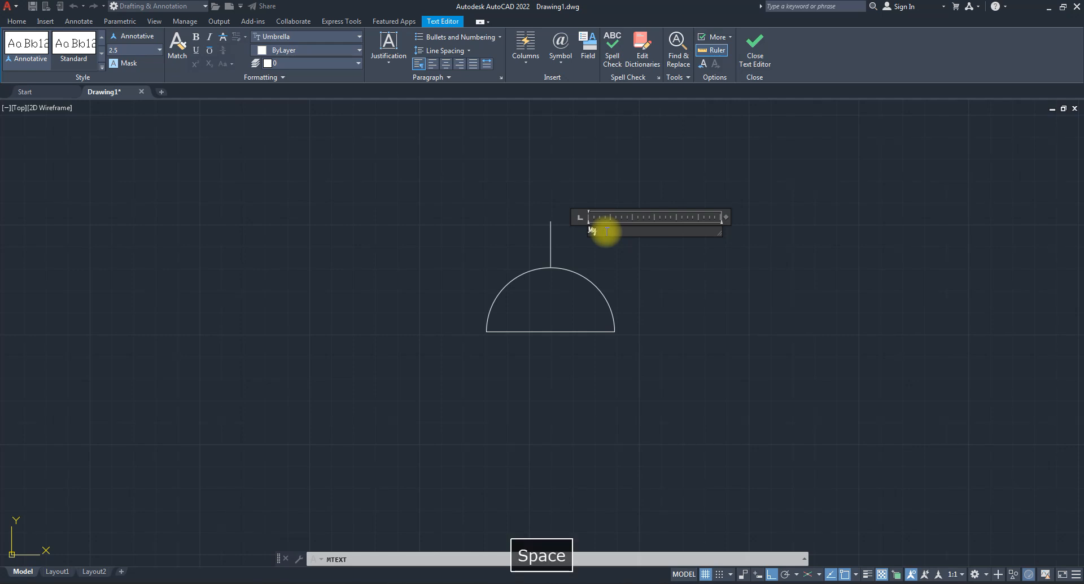
text(Text)
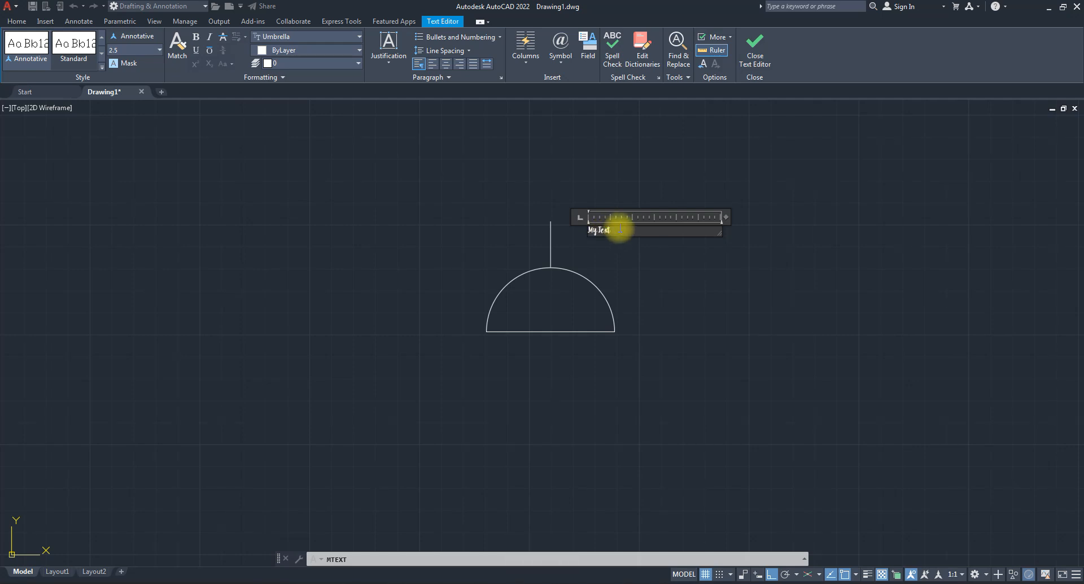
Change the font of the whole text to Vogue.
key(ctrl+a)
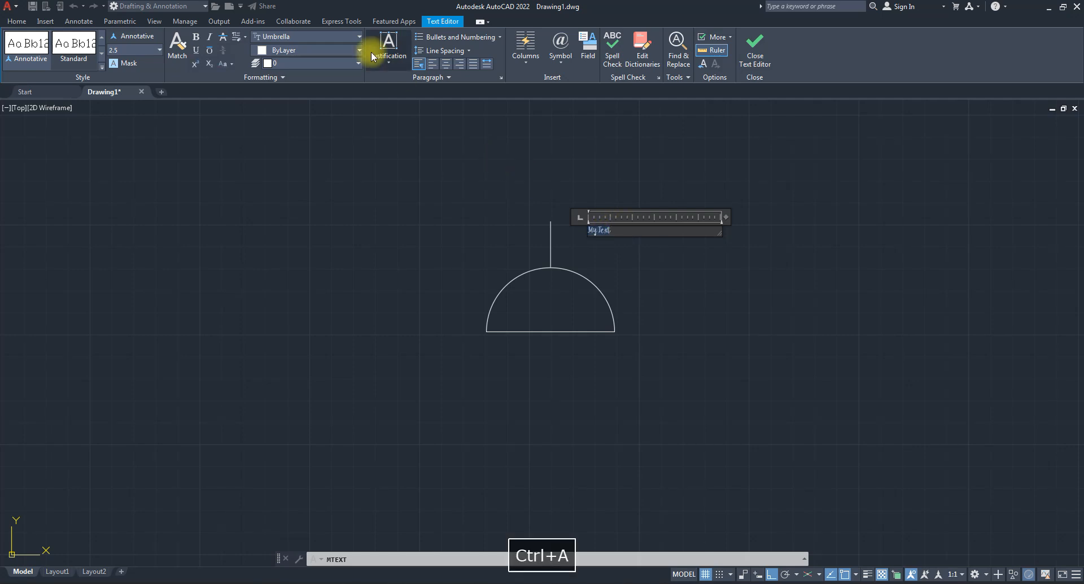
click(344, 37)
scroll(298, 225, down, 3)
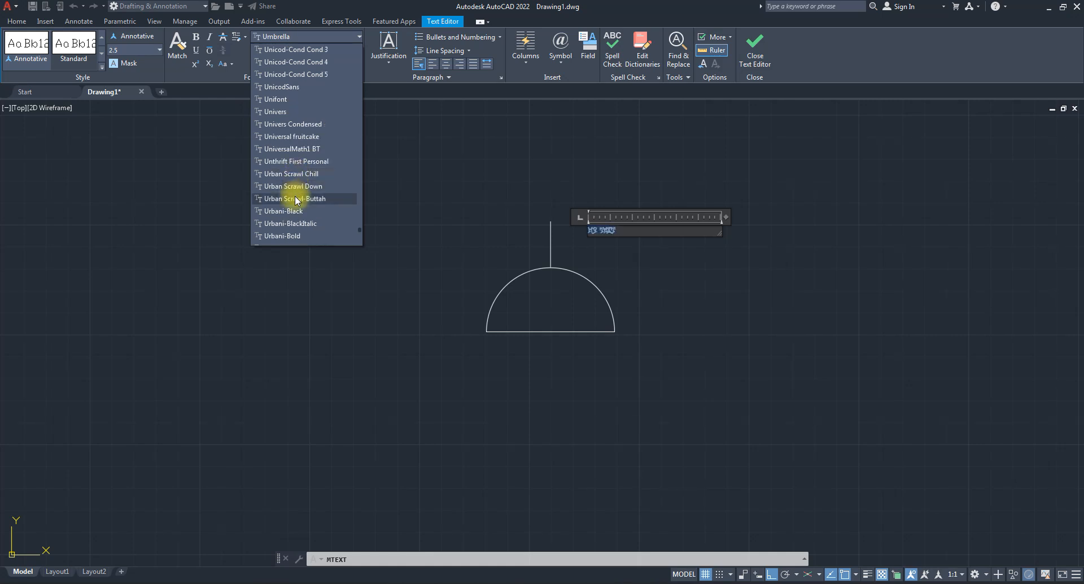
scroll(294, 201, down, 10)
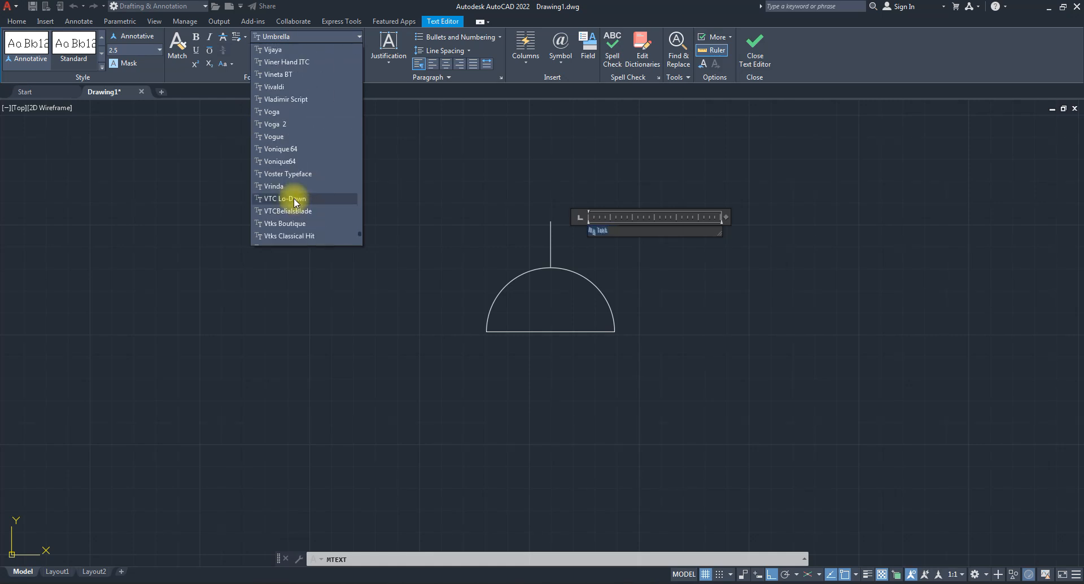
click(283, 136)
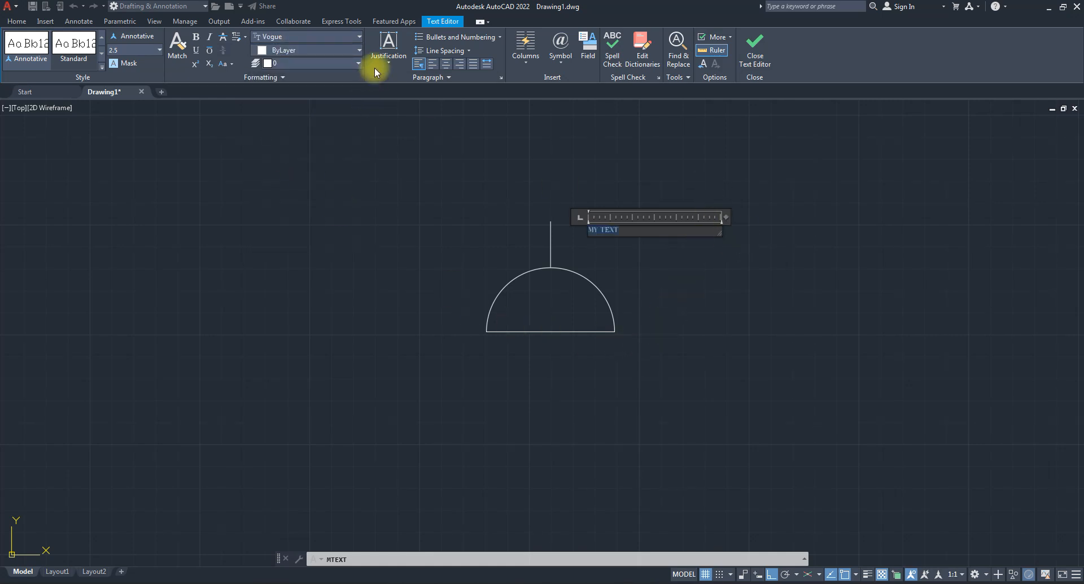
Set the text height to 10 and finish editing the multiline text.
click(139, 51)
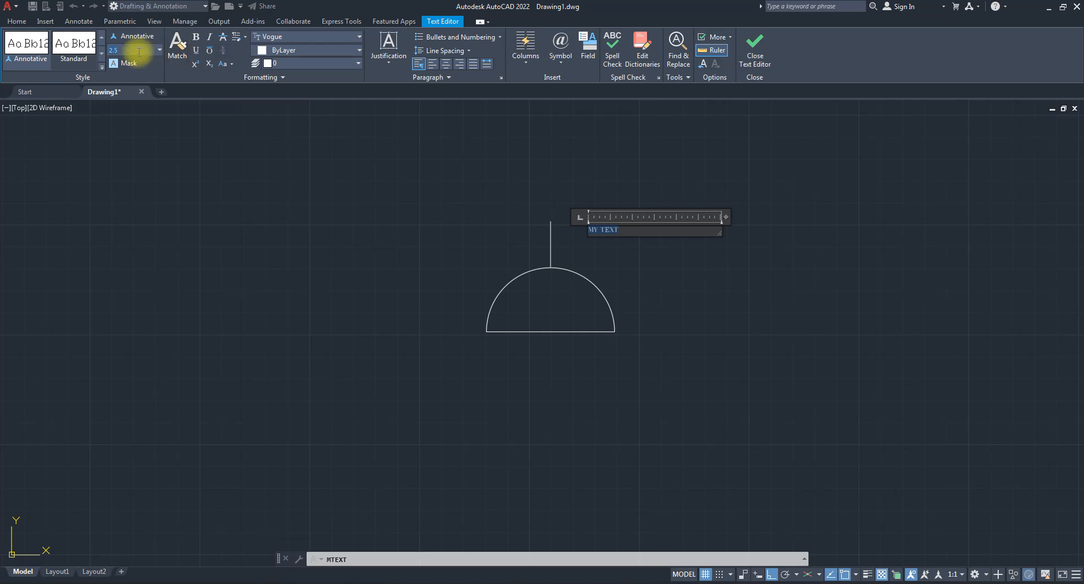
text(10)
key(Return)
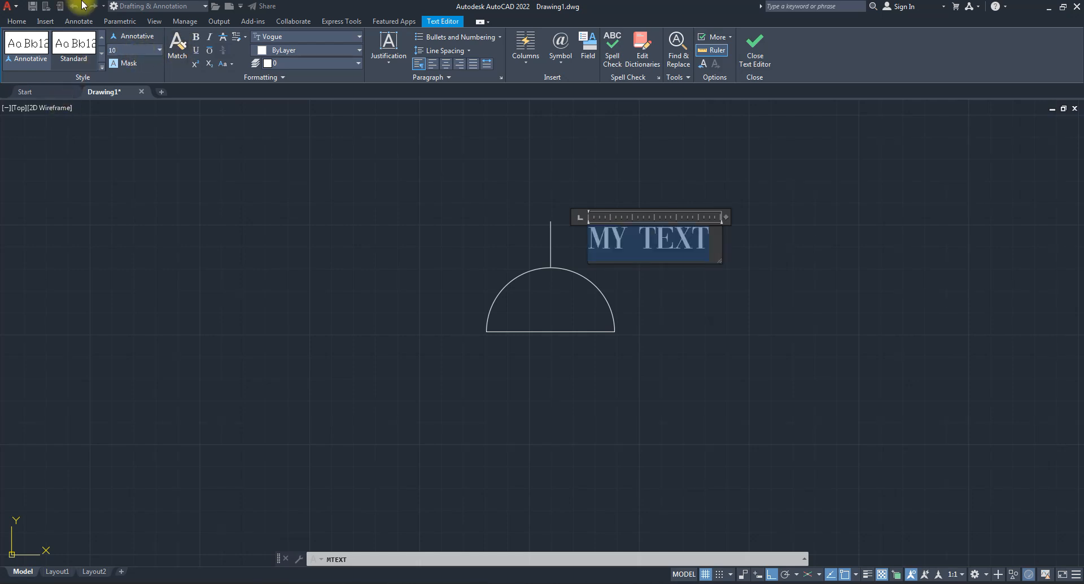
click(754, 54)
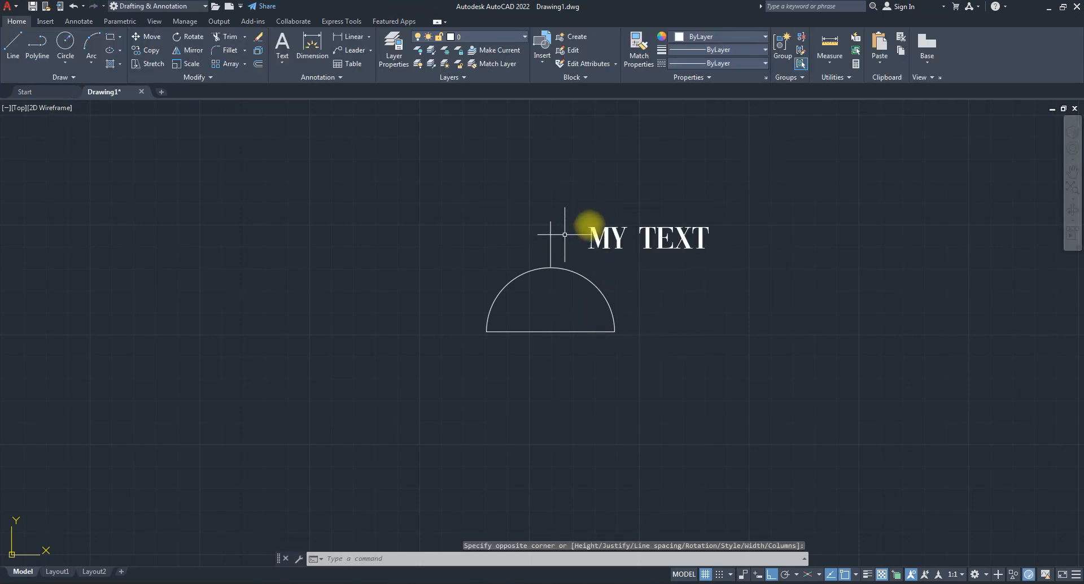
Turn off ortho mode and move the text down and left, closer to the vertical line.
scroll(600, 246, up, 2)
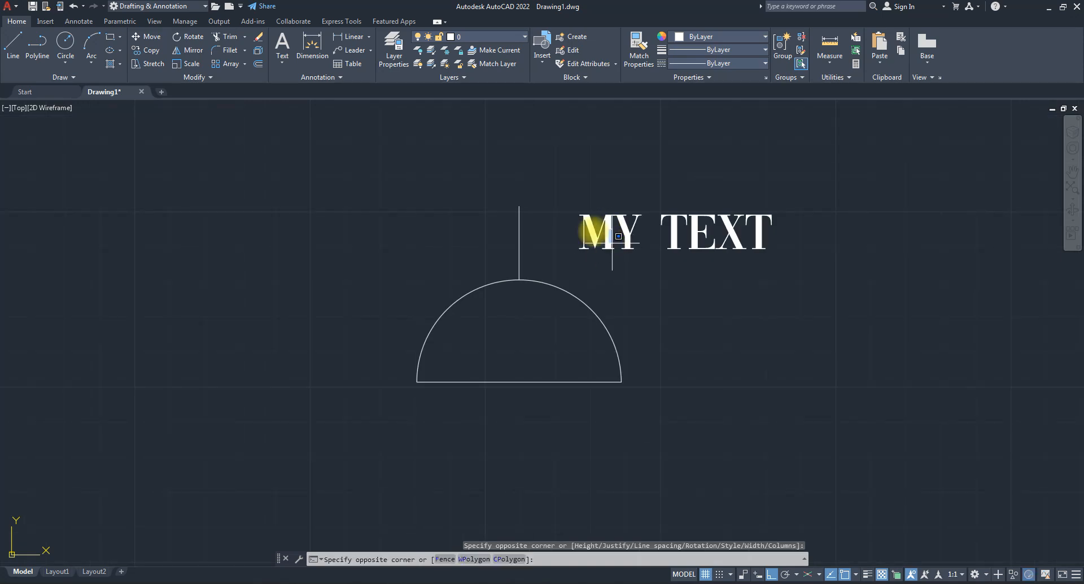
click(576, 233)
click(537, 208)
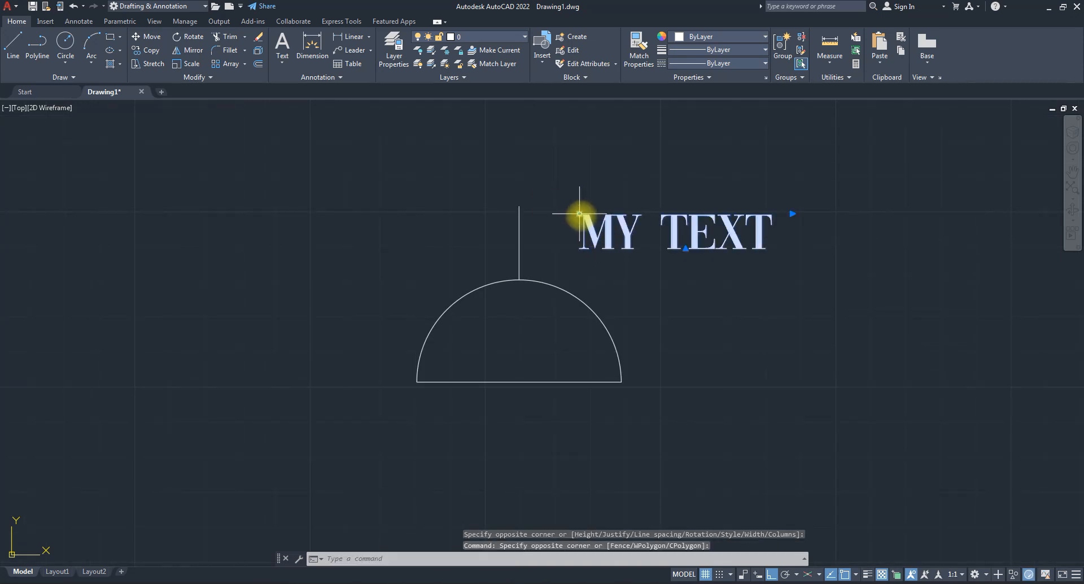
click(579, 213)
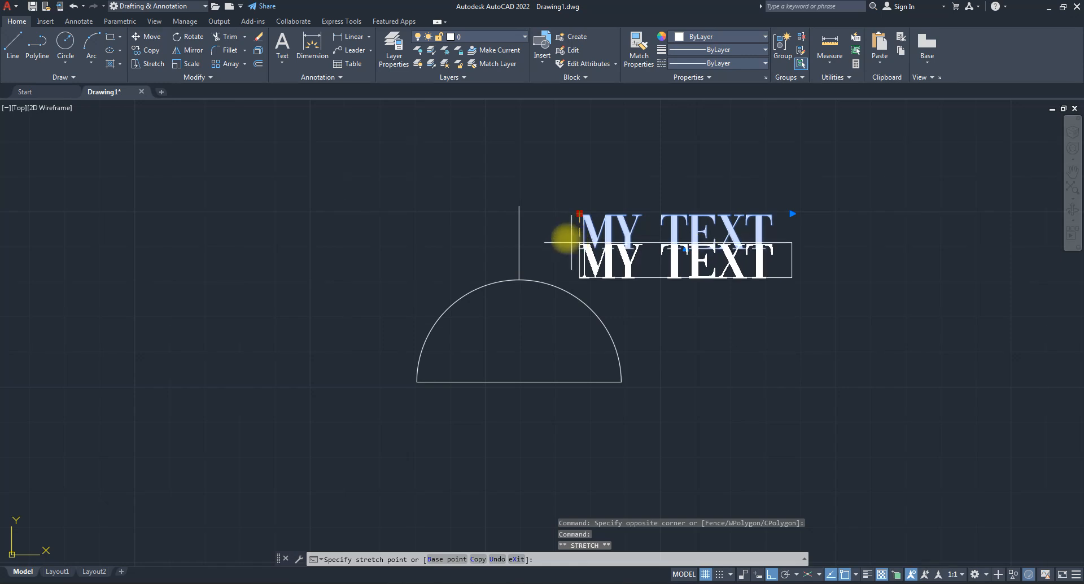
key(F8)
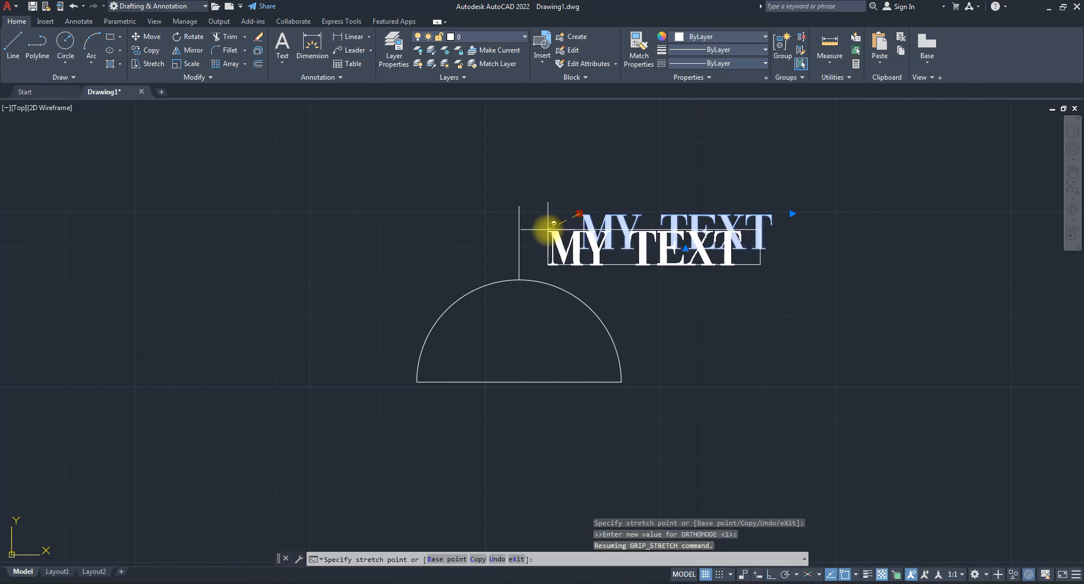
click(548, 231)
key(Escape)
key(Escape)
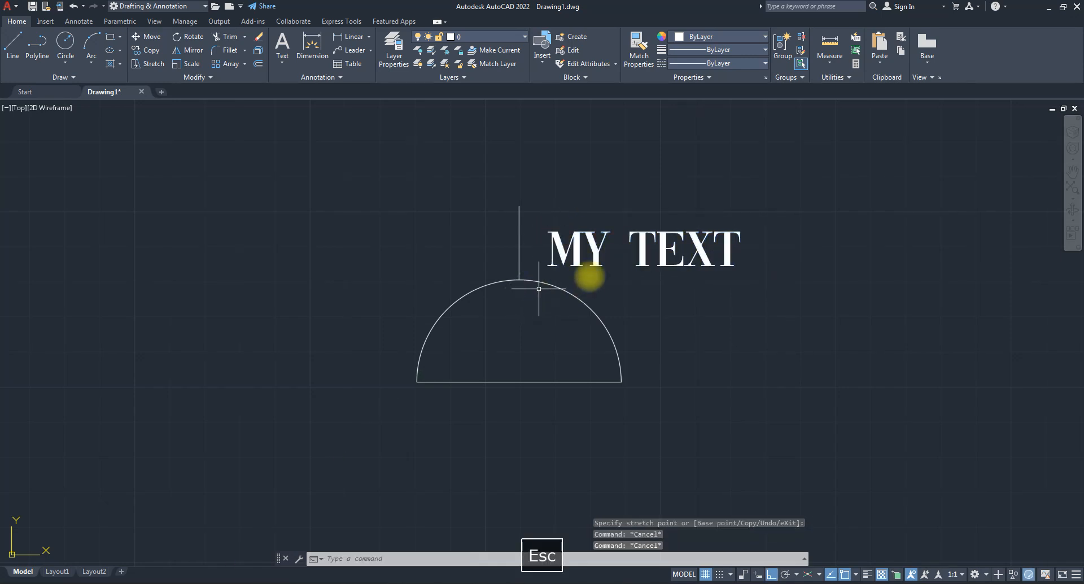
scroll(685, 297, down, 2)
scroll(605, 303, down, 3)
scroll(573, 287, up, 3)
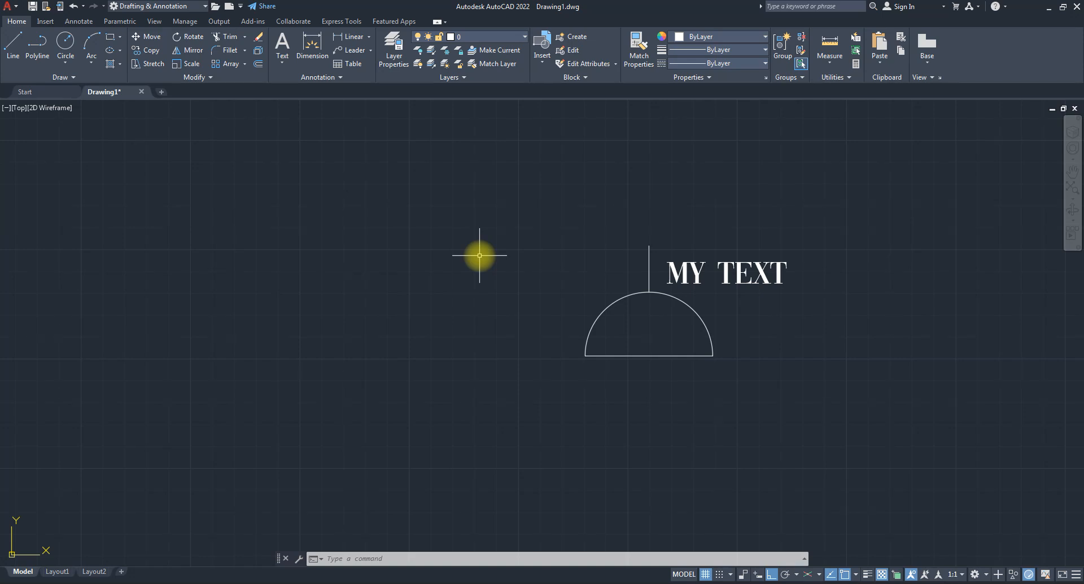
text(MI)
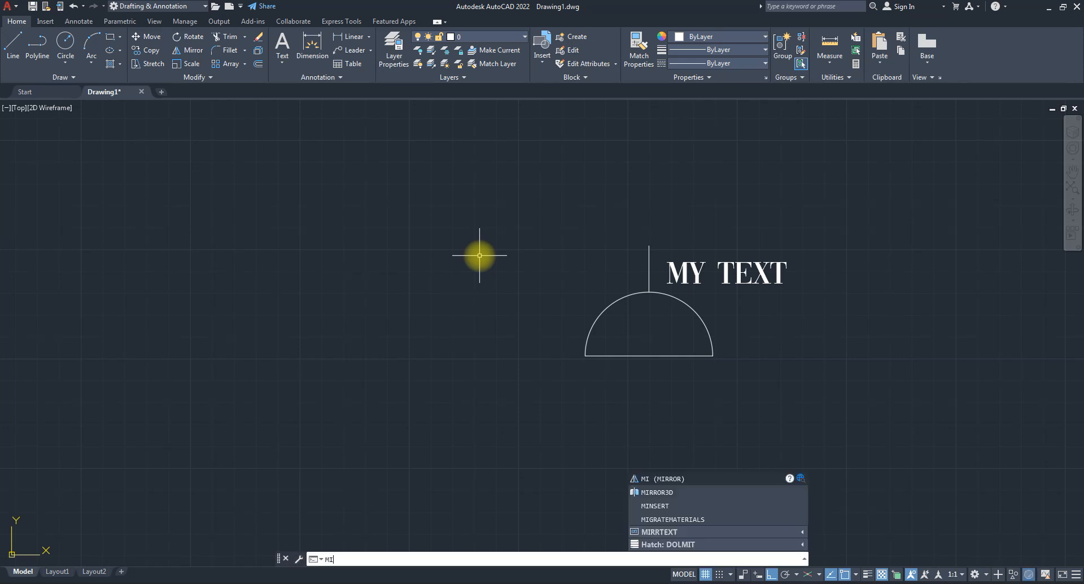
key(Return)
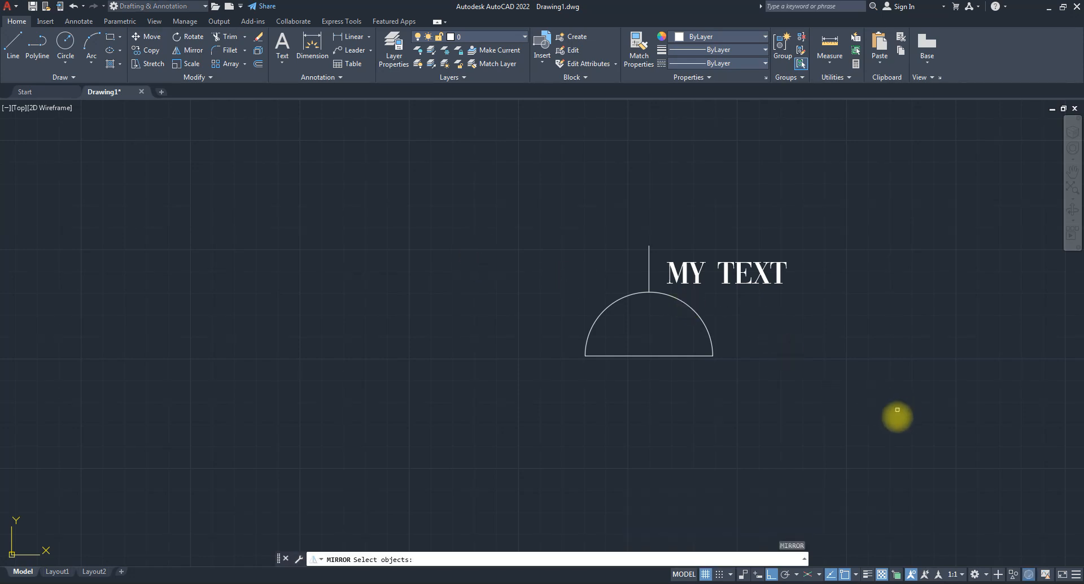
click(879, 420)
click(527, 194)
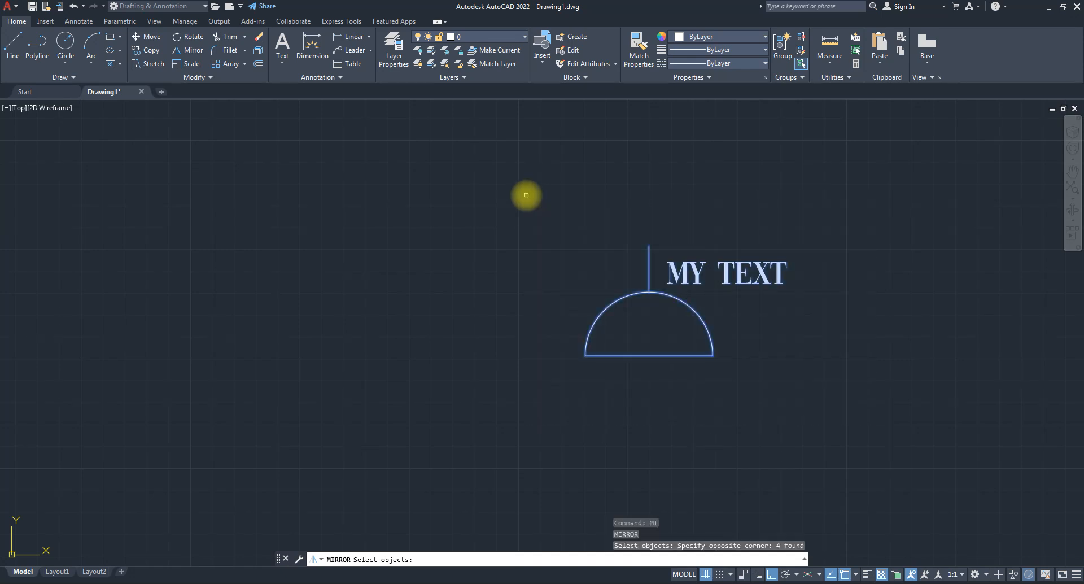
key(Return)
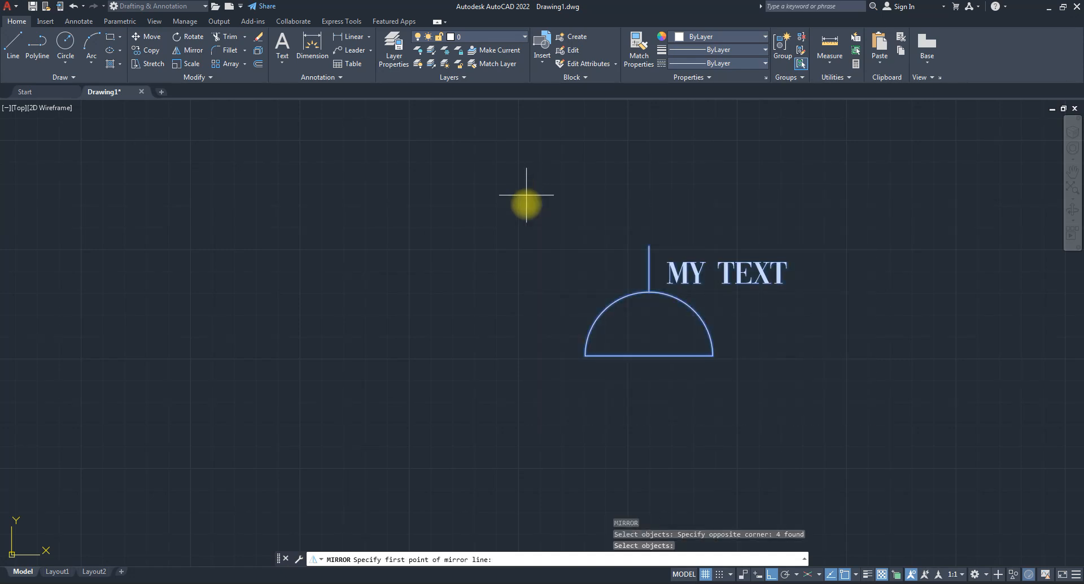
click(543, 358)
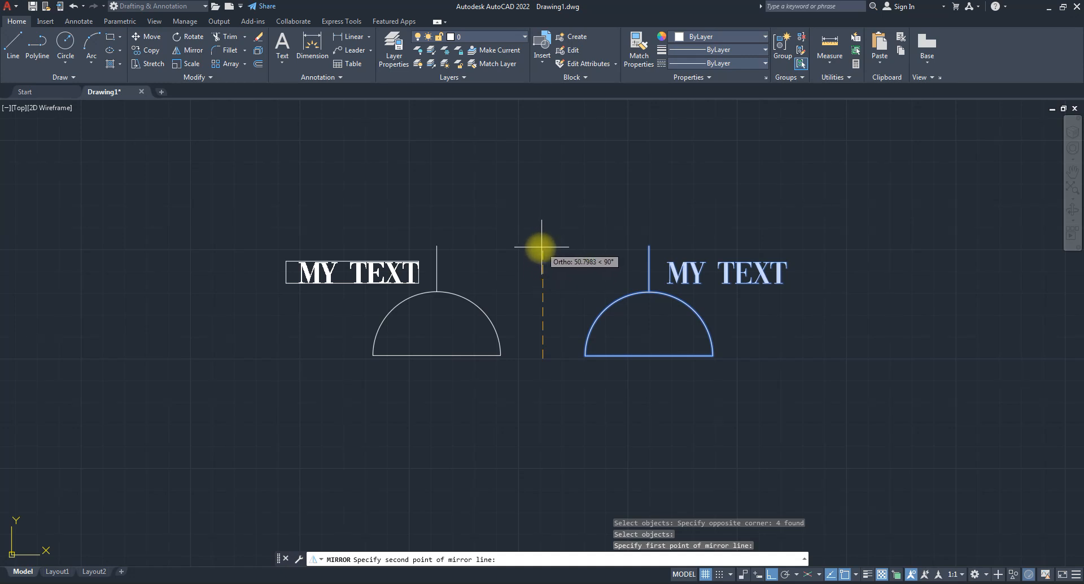
key(Escape)
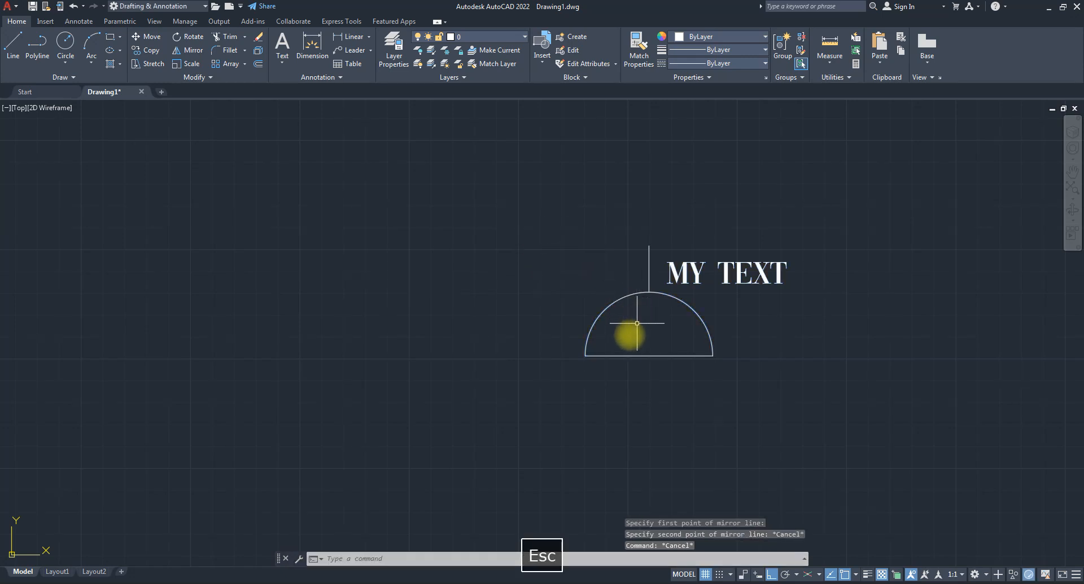
Draw a small circle centred on the left side of the semicircle's arc.
scroll(626, 337, up, 2)
key(Return)
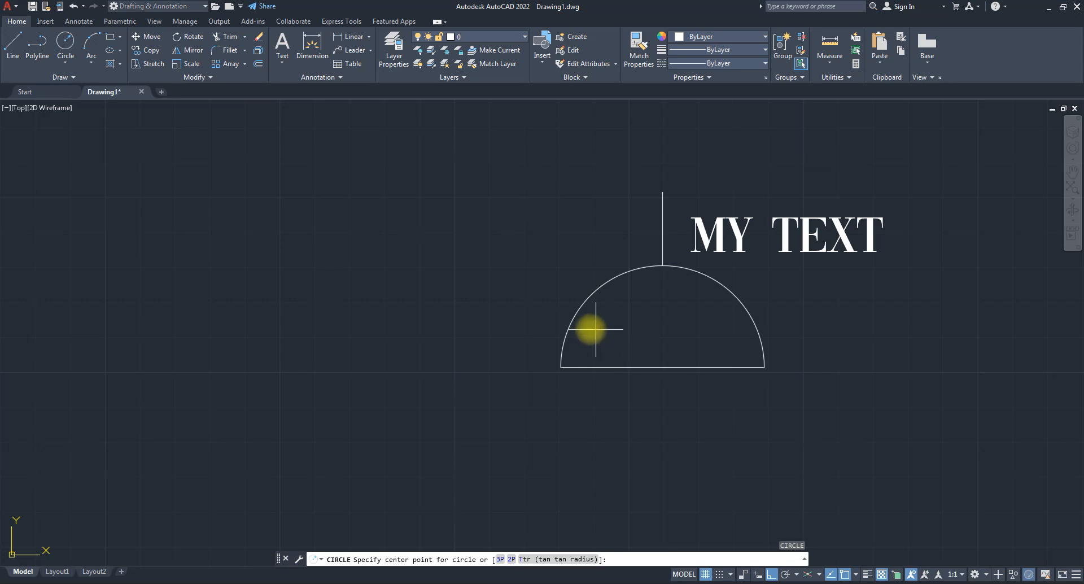
click(576, 315)
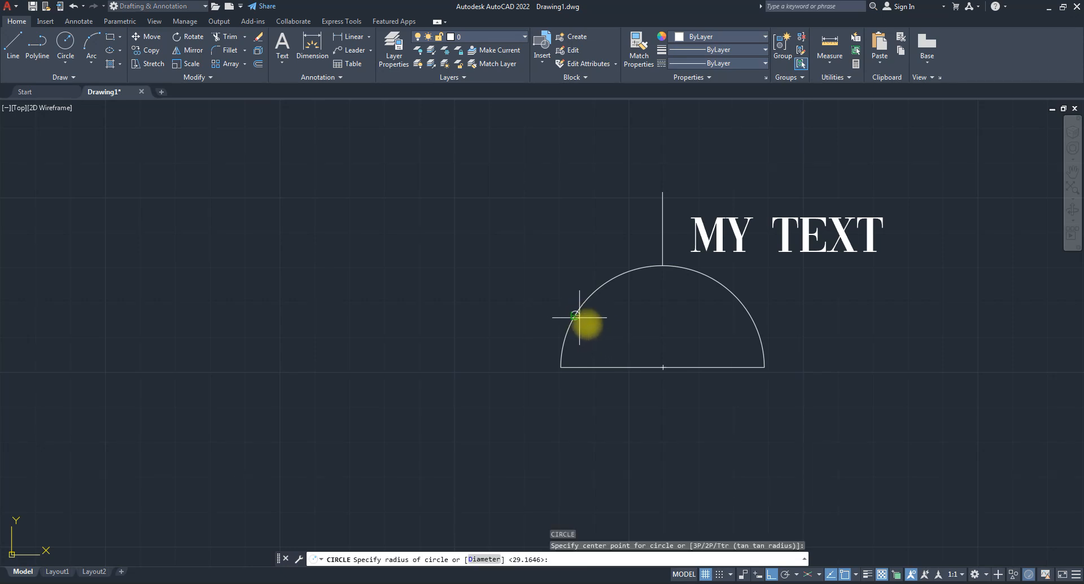
click(603, 335)
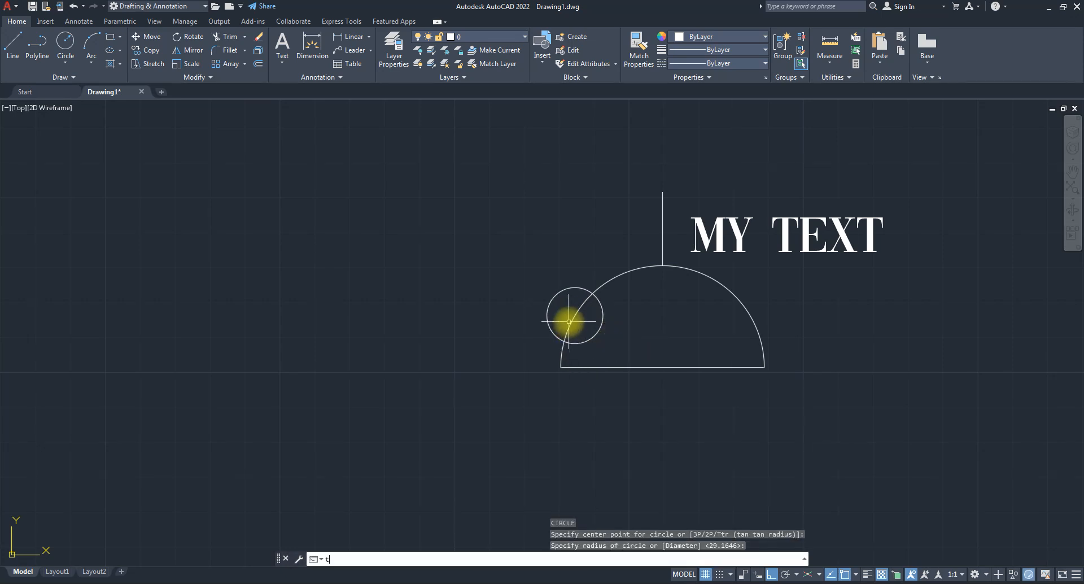
Trim away the part of the small circle that lies outside the semicircle.
text(tr)
key(space)
click(553, 304)
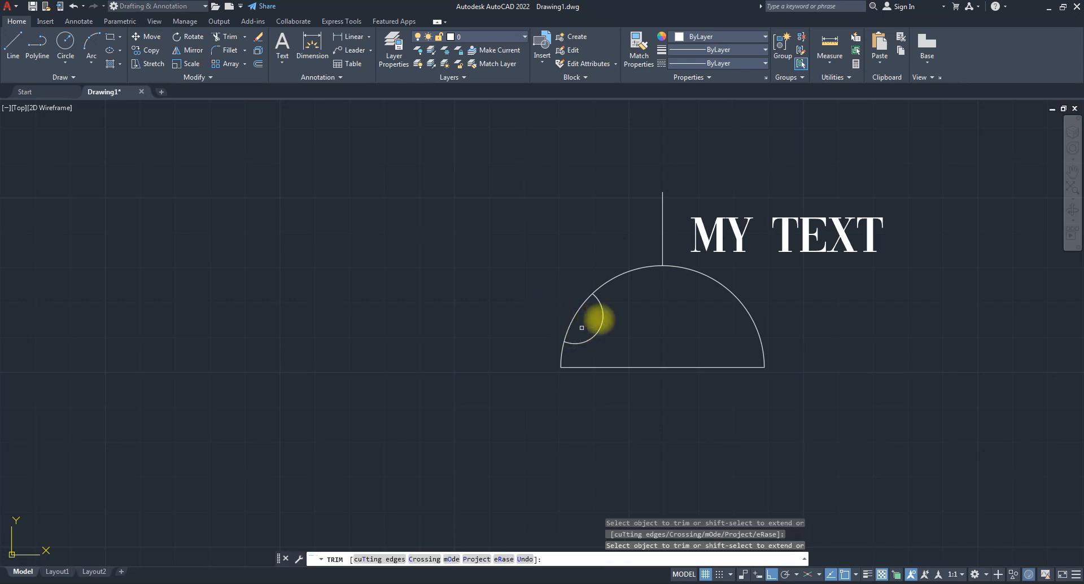
key(Escape)
scroll(607, 328, up, 2)
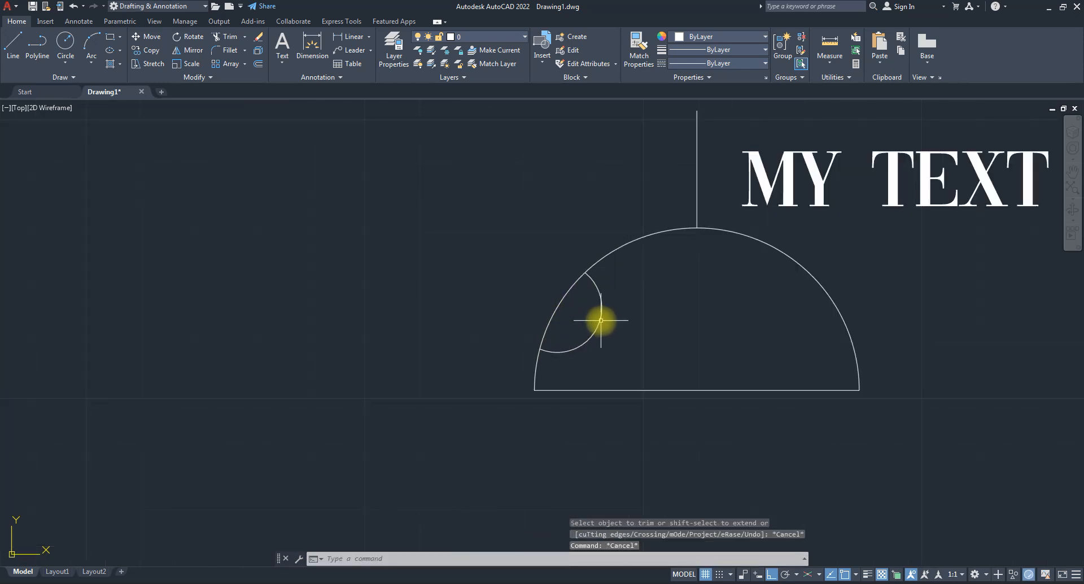
Mirror the whole shape and text about a vertical line through the semicircle's left corner, erasing the source objects, and undo the mirror.
scroll(606, 325, down, 4)
click(848, 417)
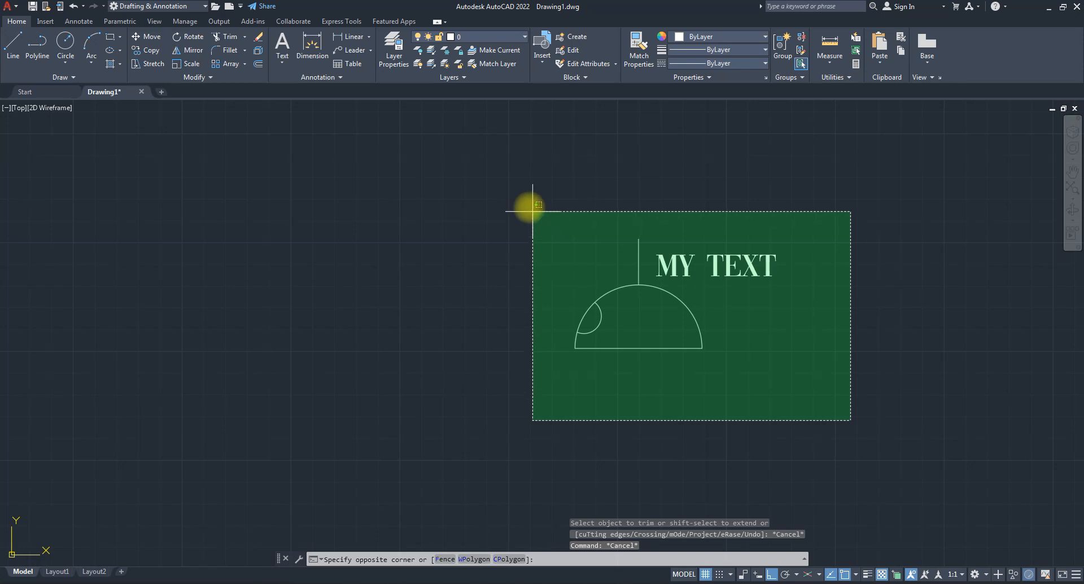
click(529, 207)
text(mi)
key(Return)
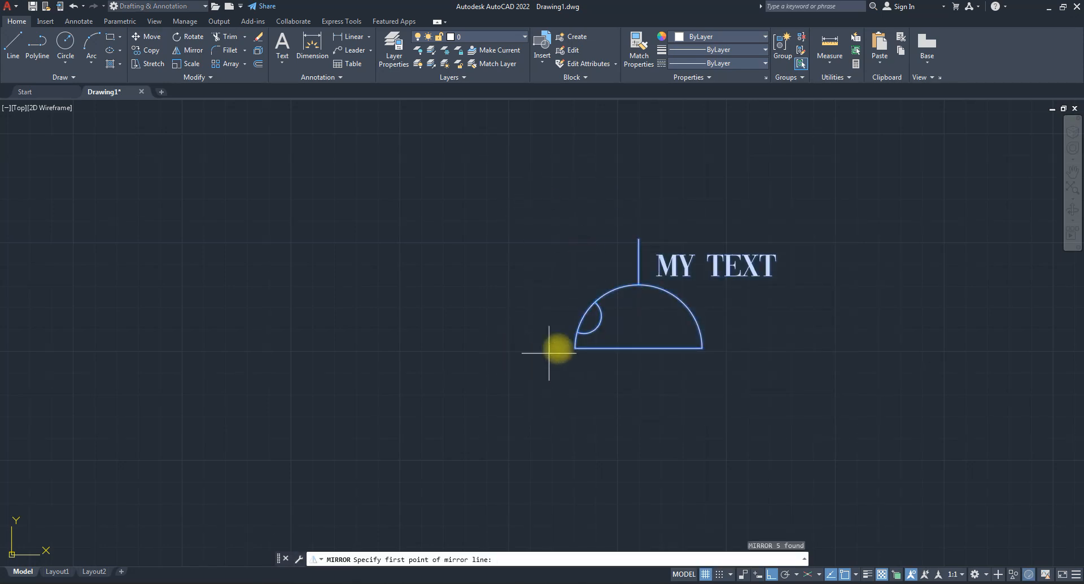
click(575, 348)
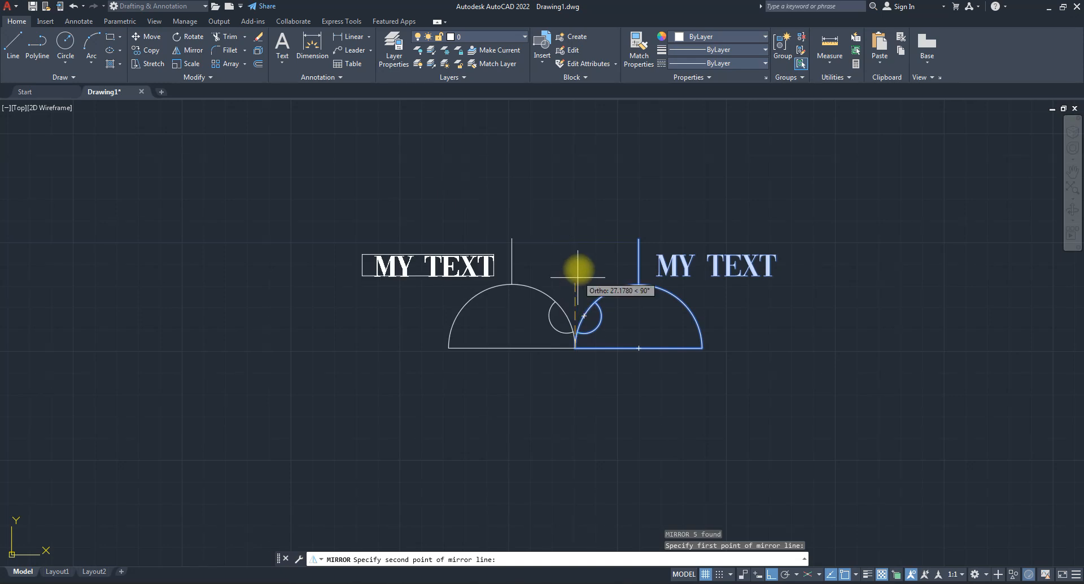
click(576, 241)
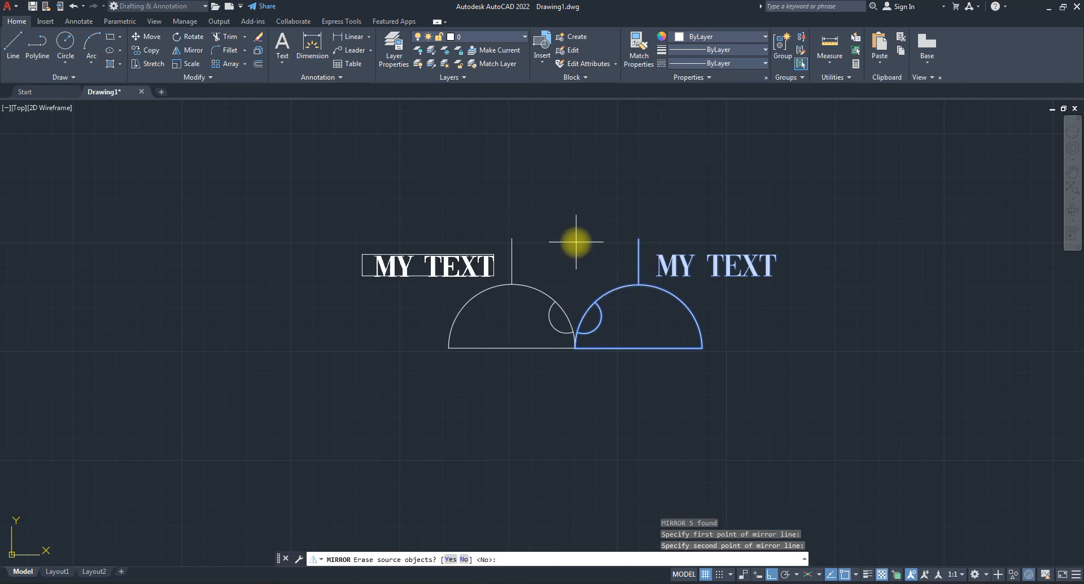
click(450, 560)
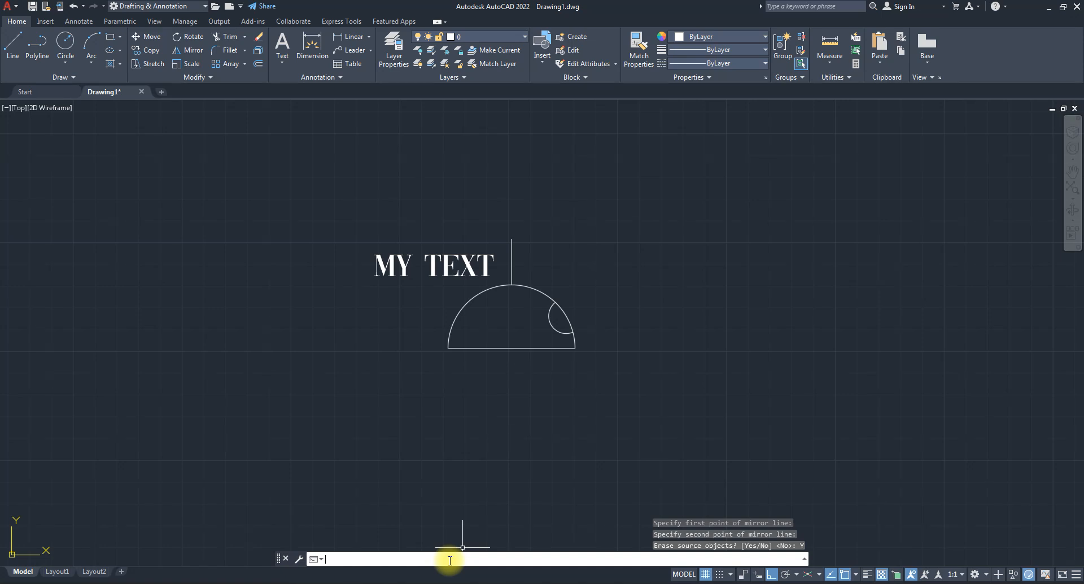
key(ctrl+z)
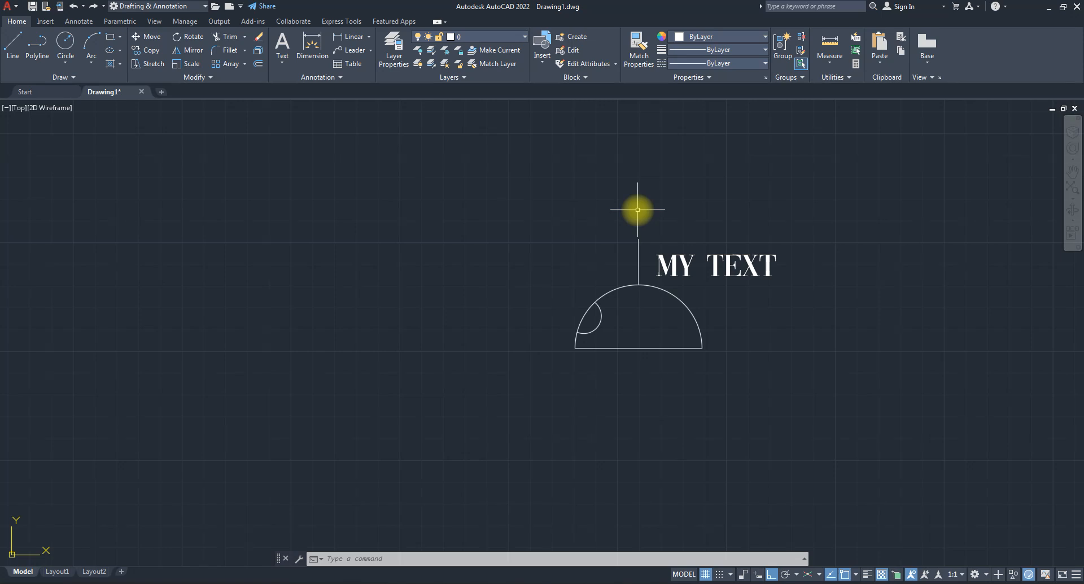
Set the MIRRTEXT system variable to 1.
text(MIRR)
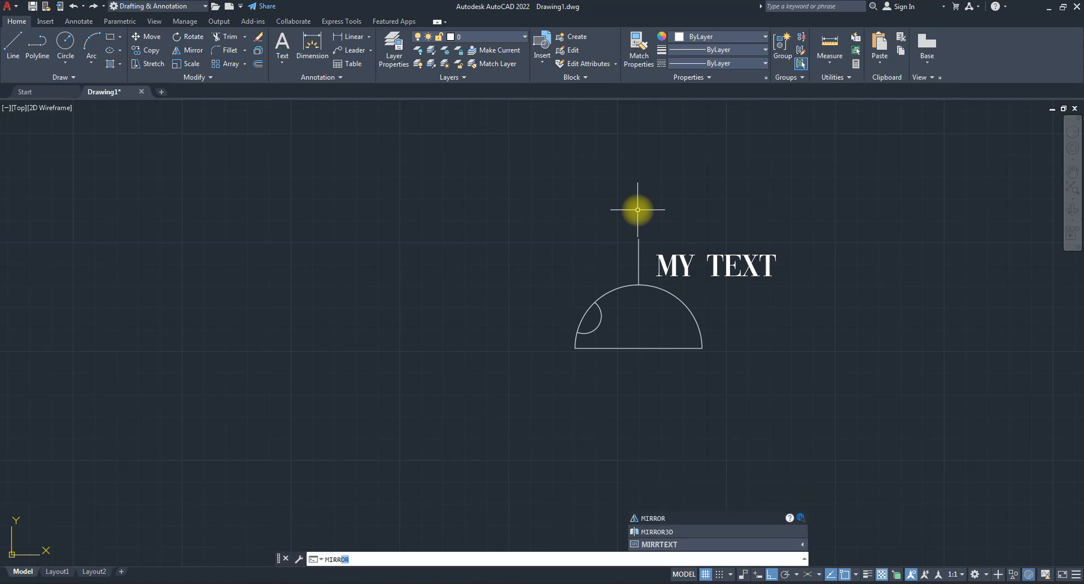
key(BackSpace)
text(rTEXT)
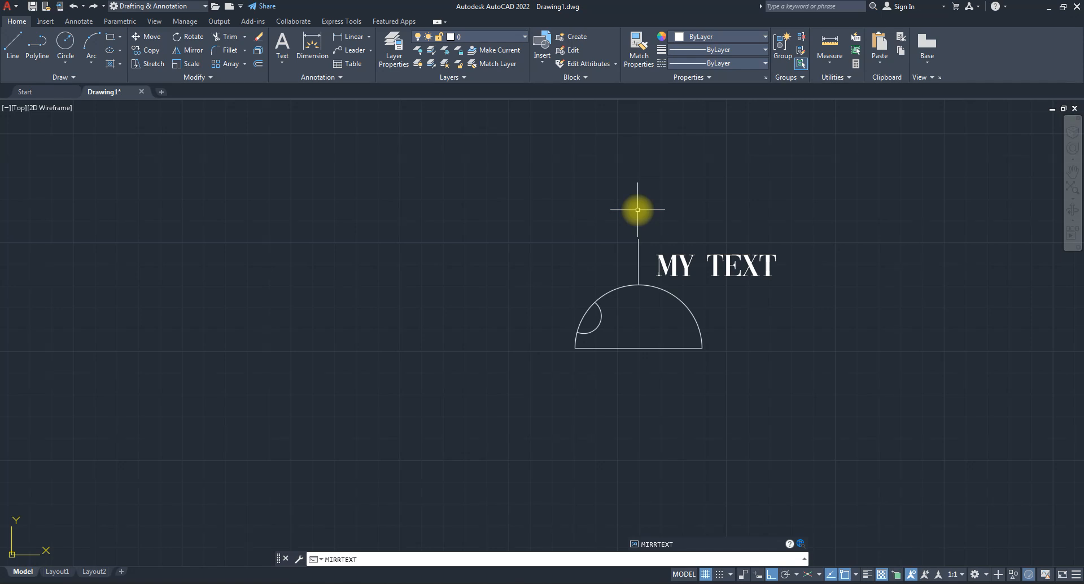
key(Return)
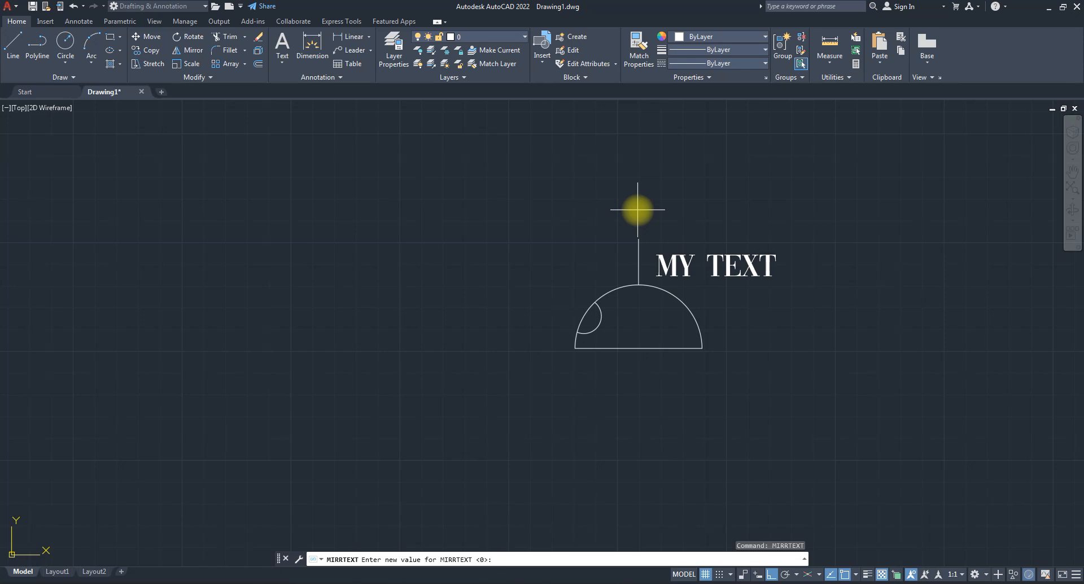
key(Return)
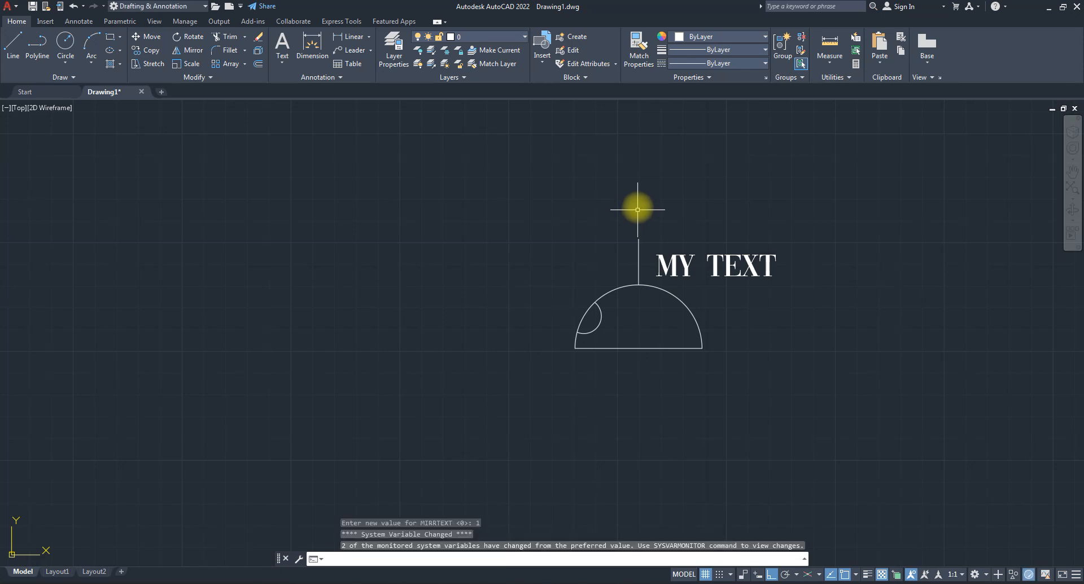
Preview mirroring the whole shape and text about a vertical line just left of the semicircle, and cancel the command.
click(836, 379)
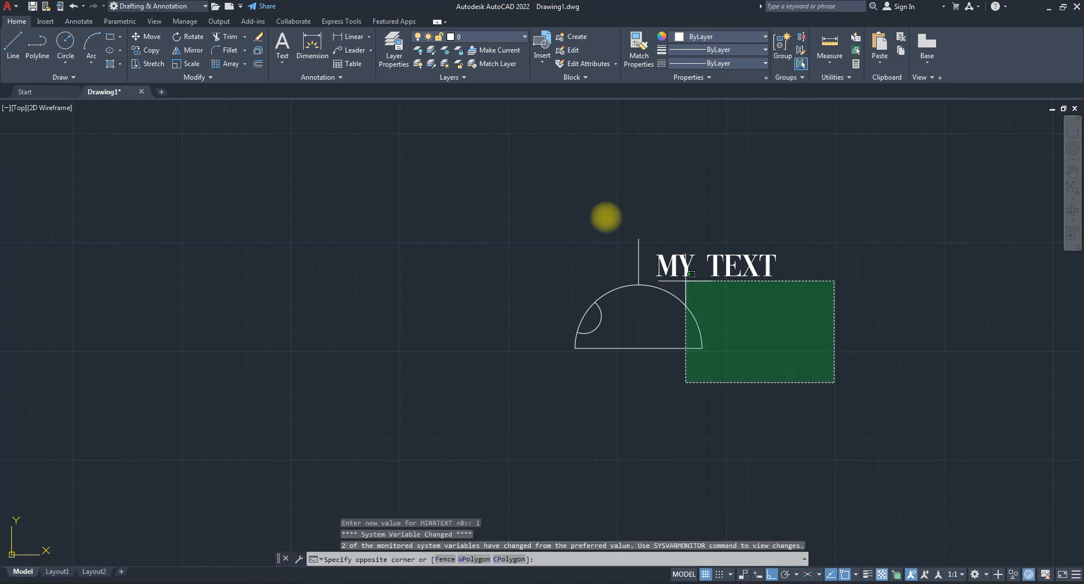
click(520, 167)
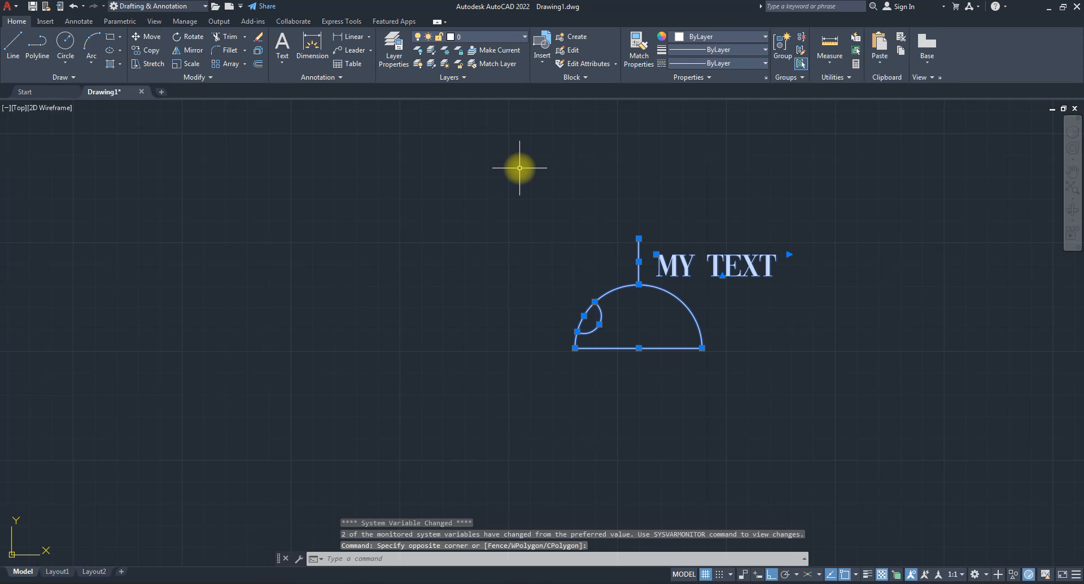
text(mi)
key(Return)
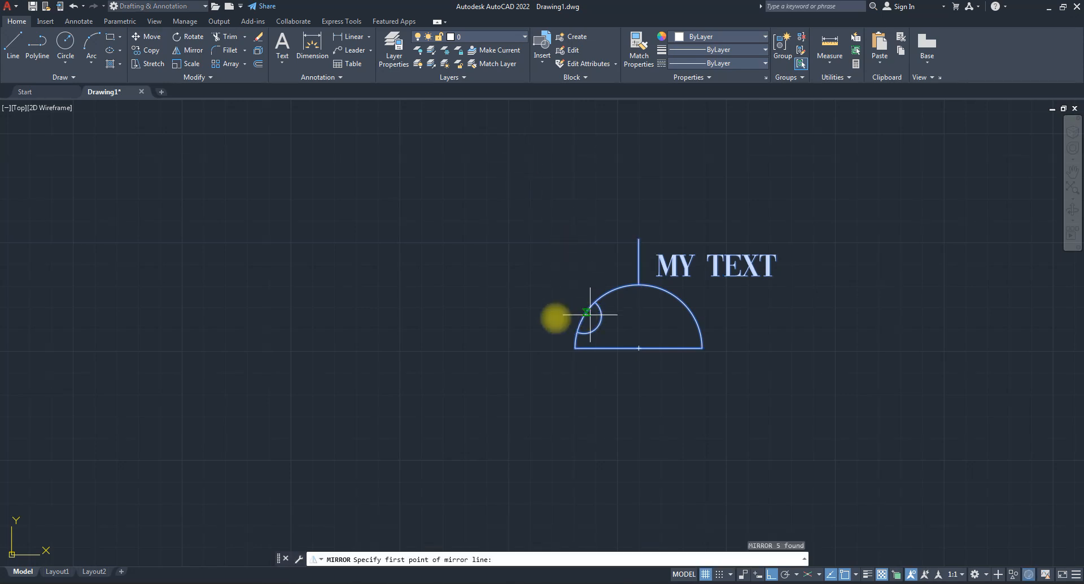
click(542, 348)
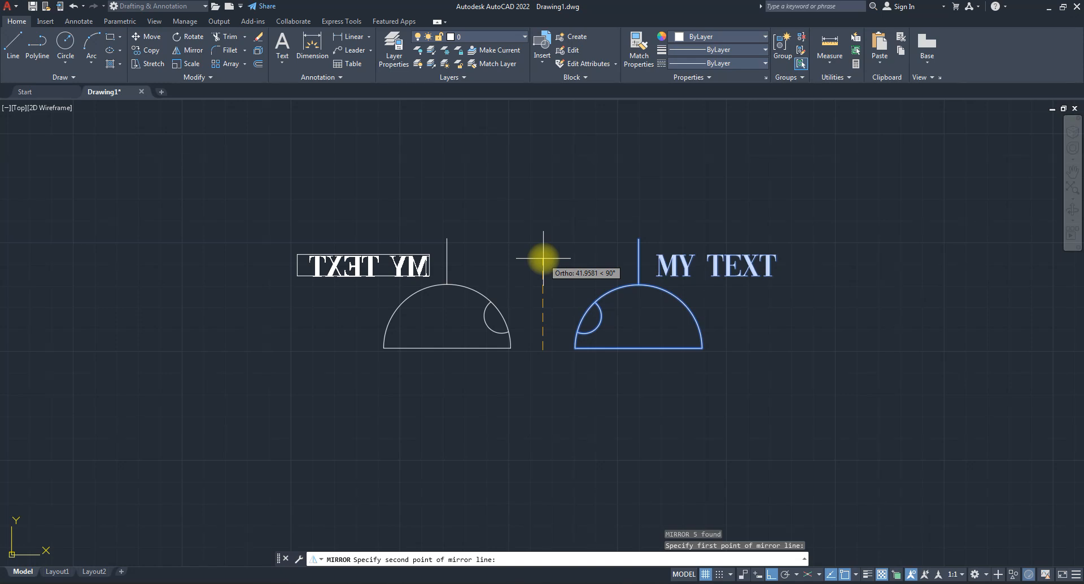
key(Escape)
key(Escape)
key(Escape)
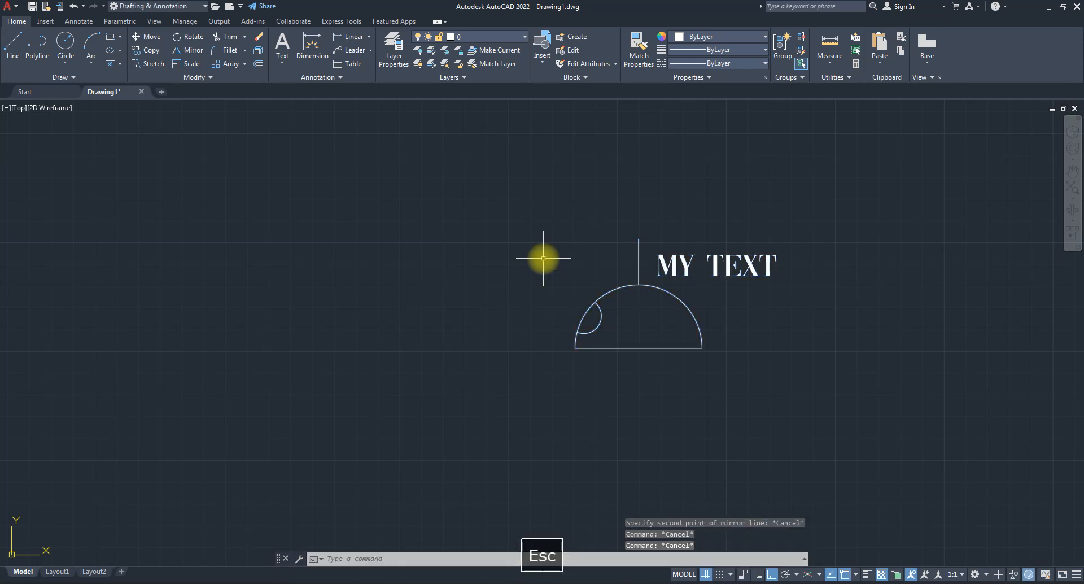
Set the MIRRTEXT system variable to 0.
text(MIRR)
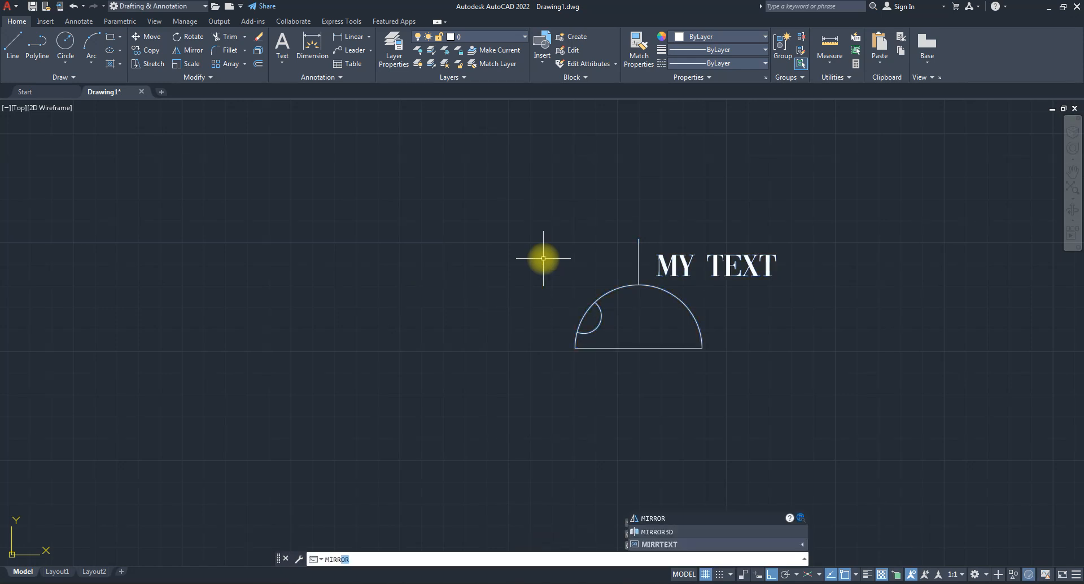
text(TEXT)
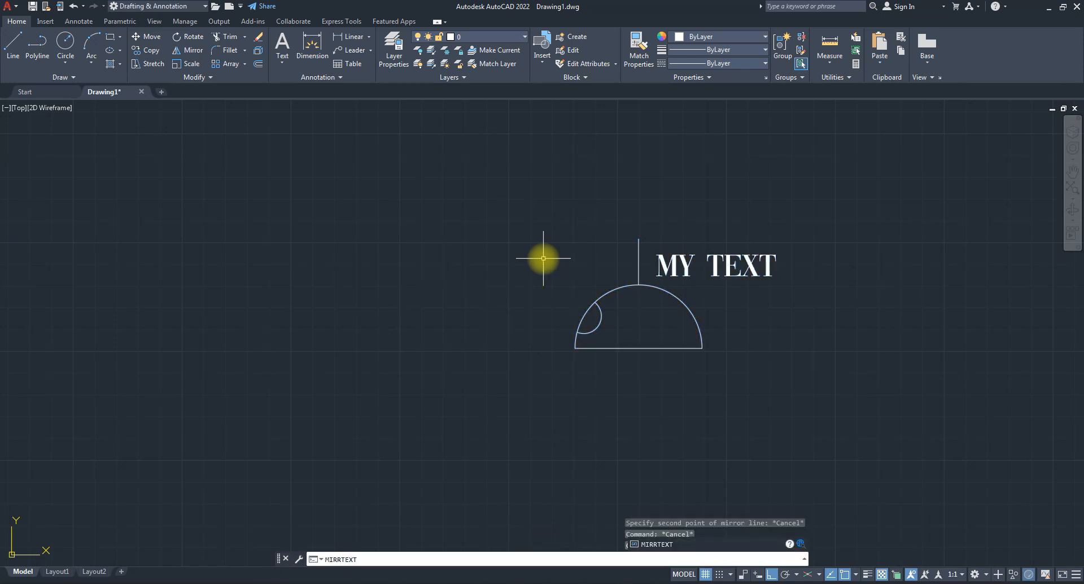
key(Return)
text(0)
key(Return)
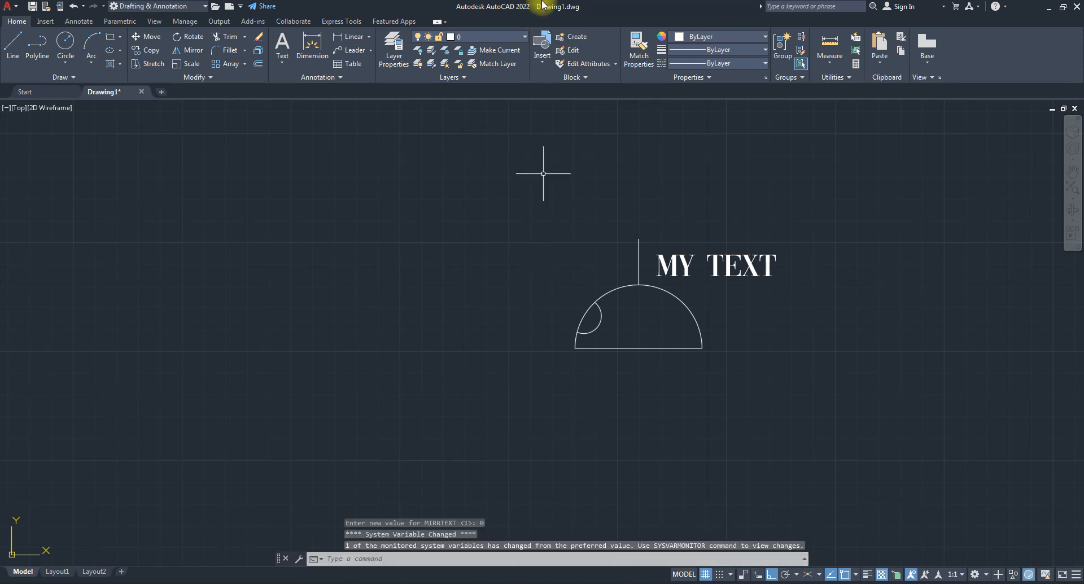
Add the Visual Styles tool group to the View section of the ribbon.
click(152, 24)
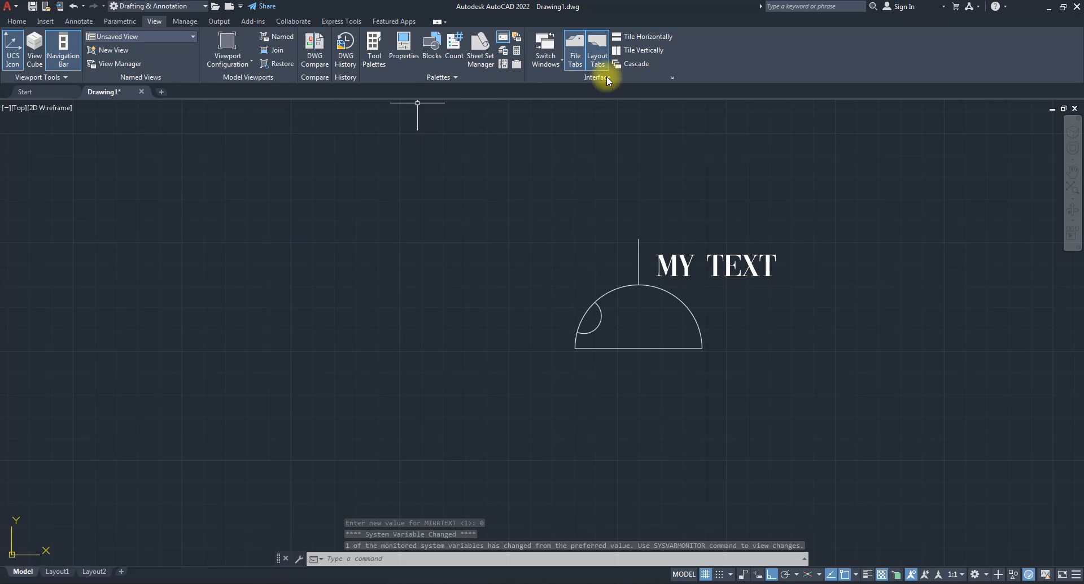
click(17, 21)
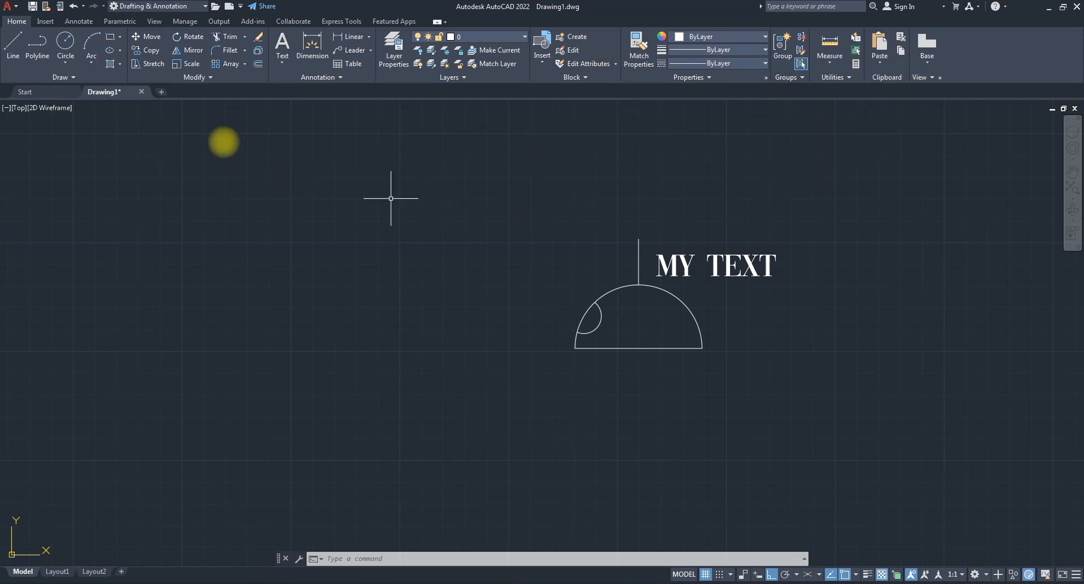
click(153, 22)
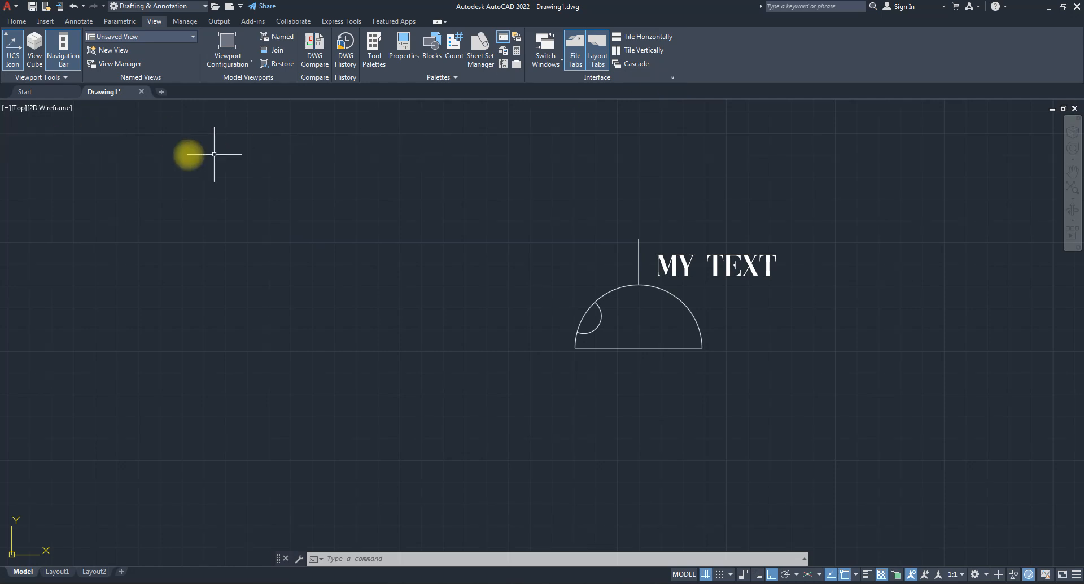
right_click(154, 25)
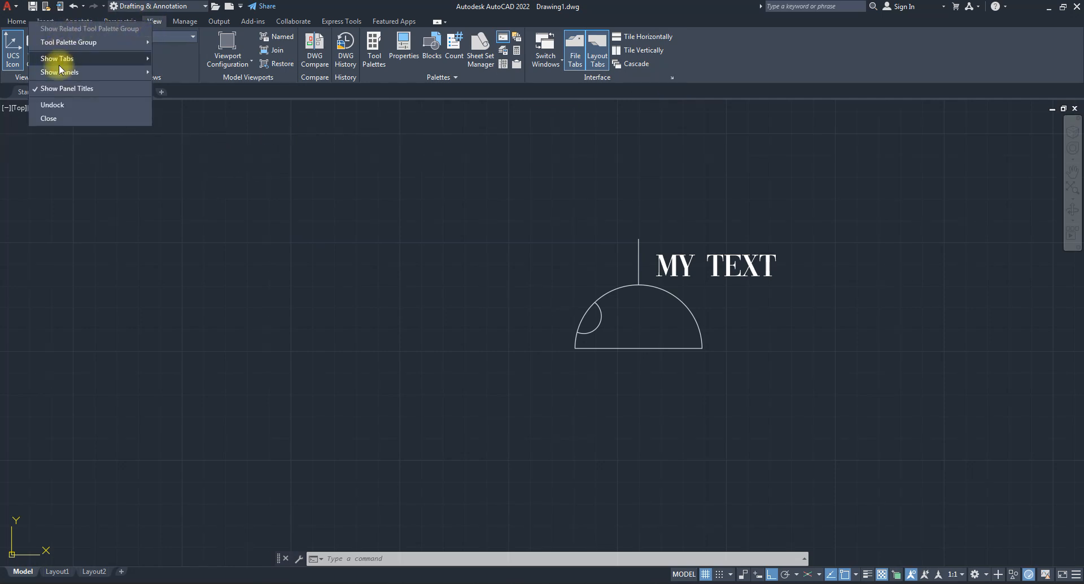
mouse_move(69, 73)
mouse_move(119, 56)
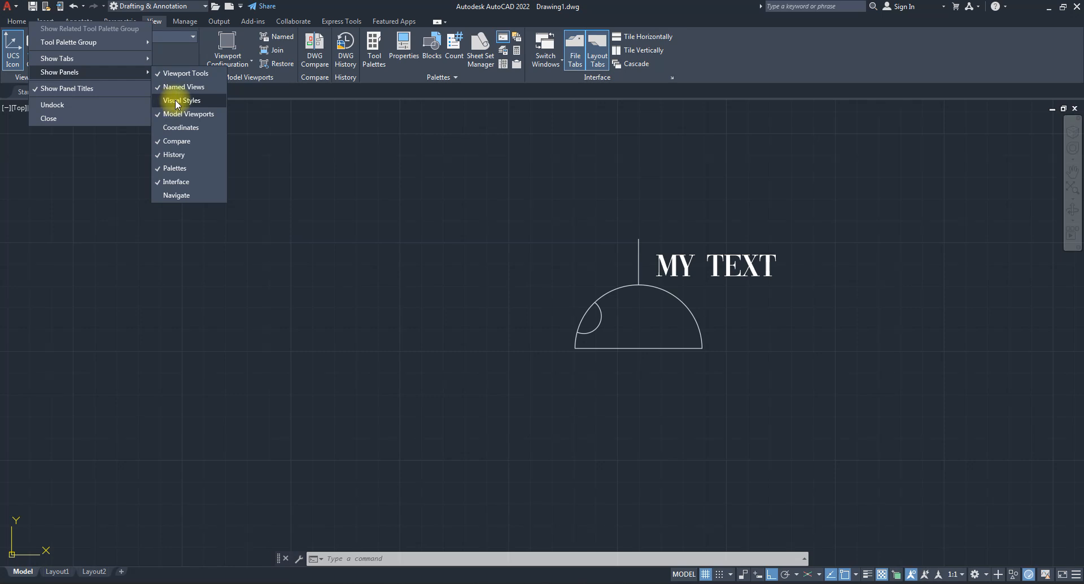
click(175, 99)
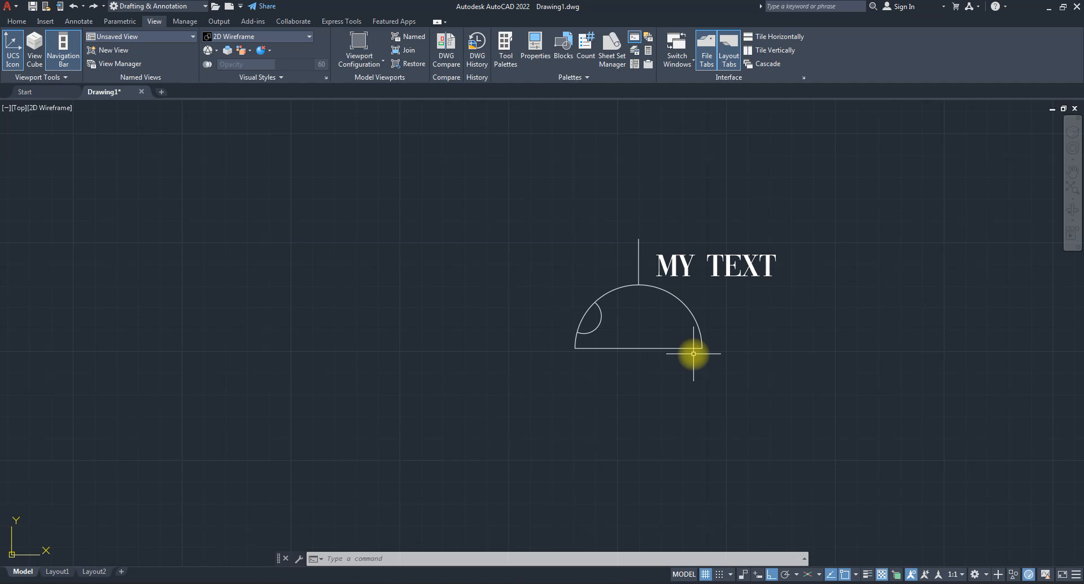
Hide the Visual Styles tool group from the View section and return to the Home tools.
right_click(152, 24)
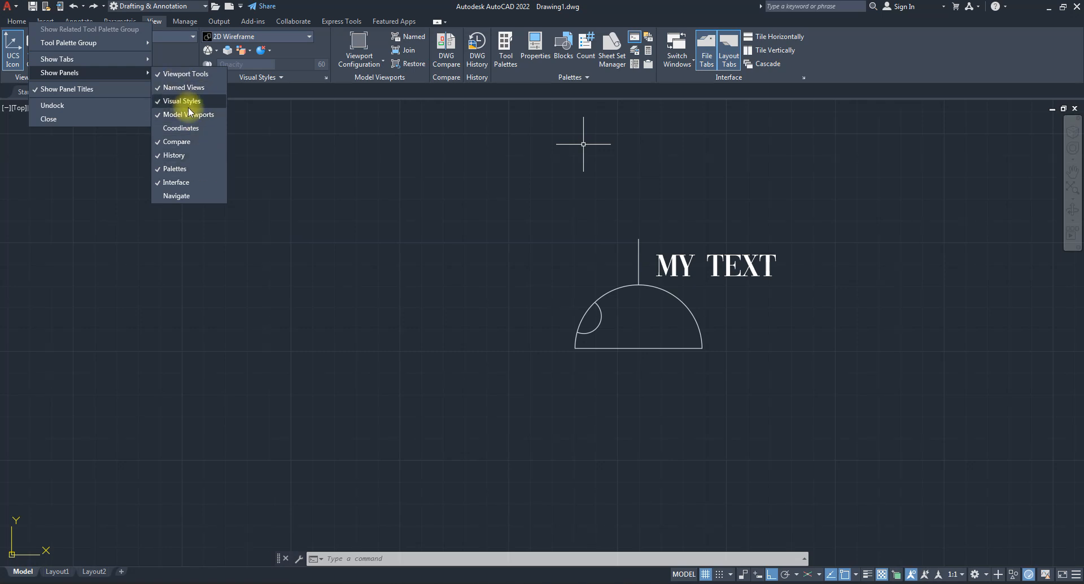
click(171, 103)
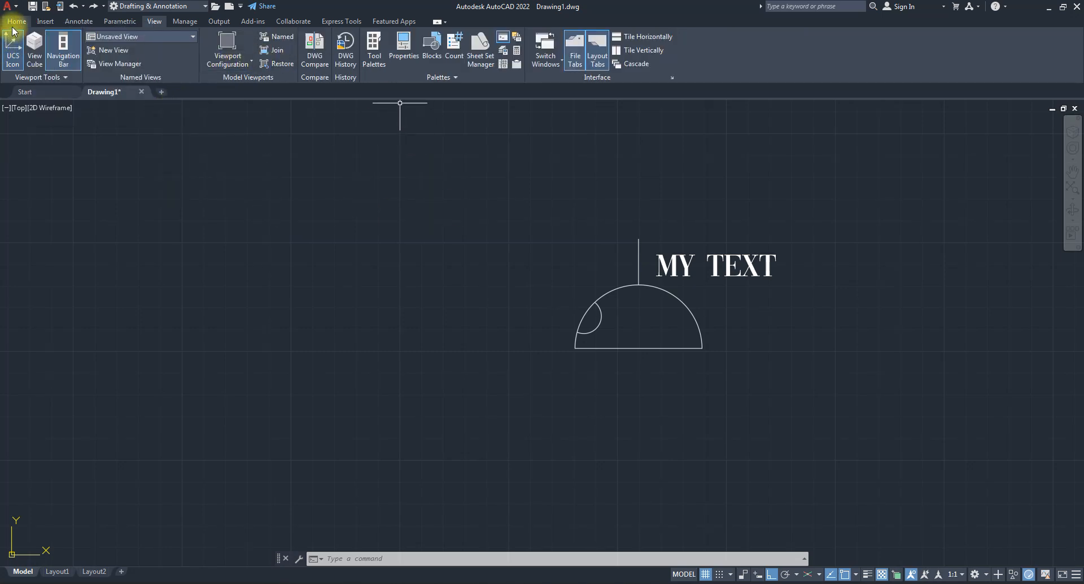
click(15, 22)
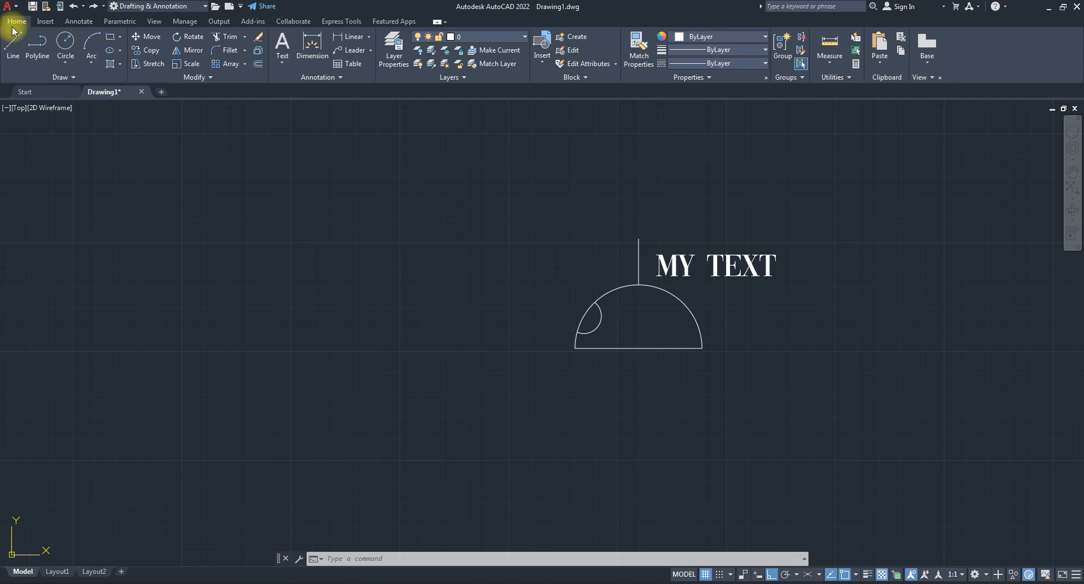
key(Escape)
key(Escape)
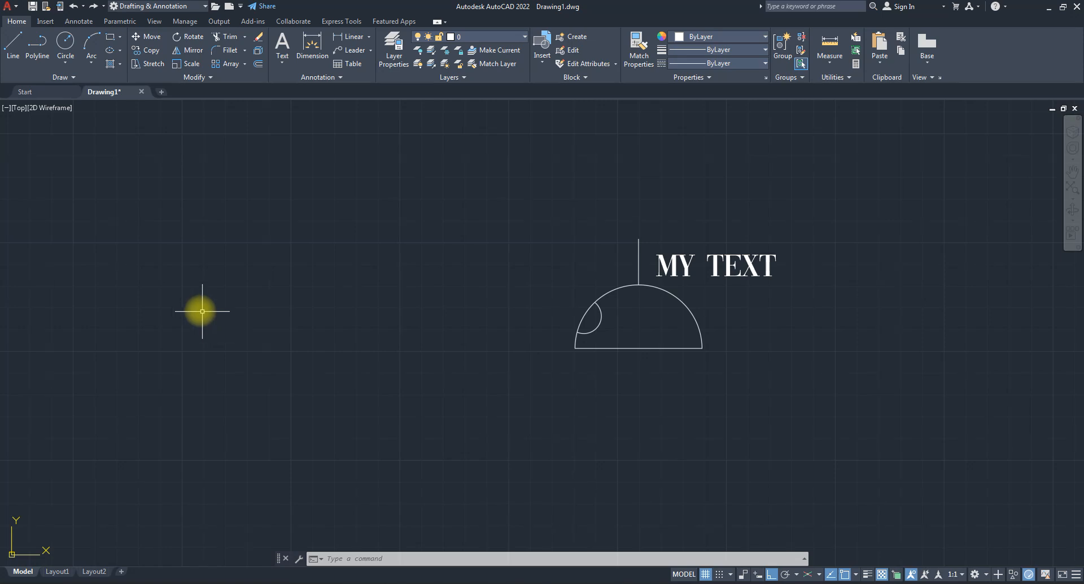
Examine the drawing in Layout1, Layout2 and model space, ending in Layout1.
click(58, 571)
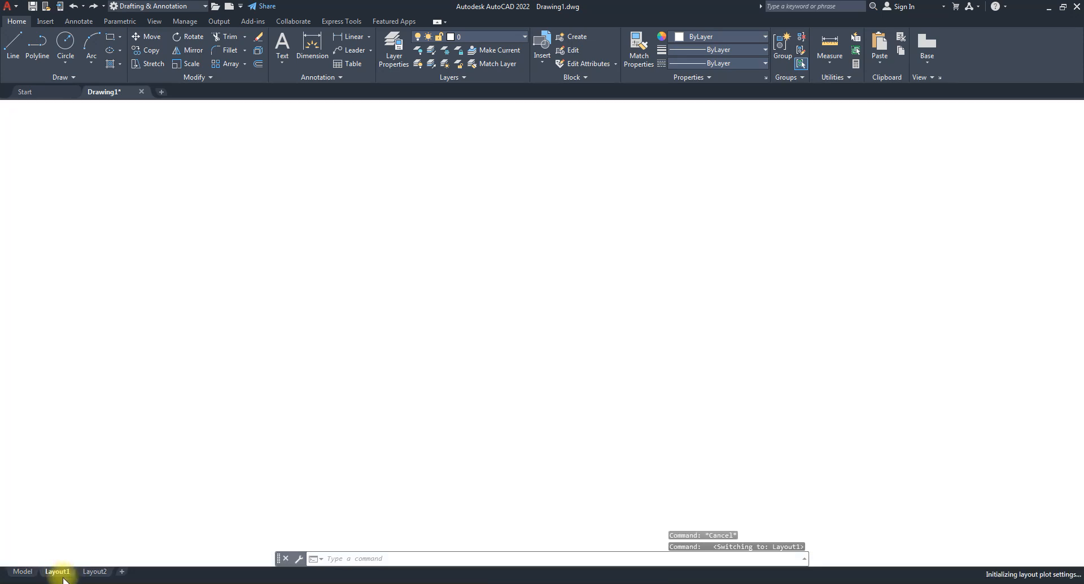
click(95, 571)
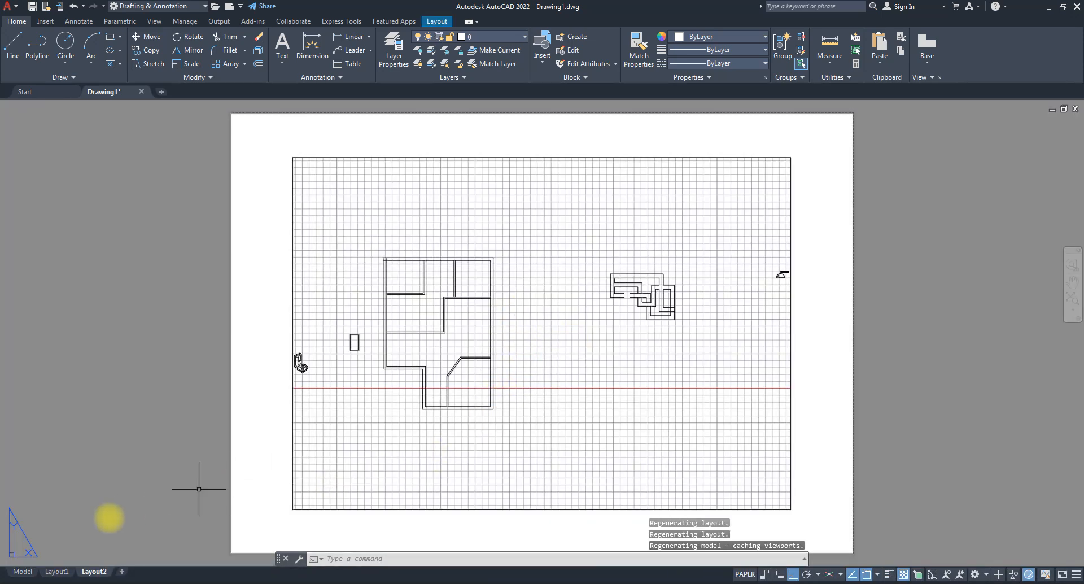
click(22, 572)
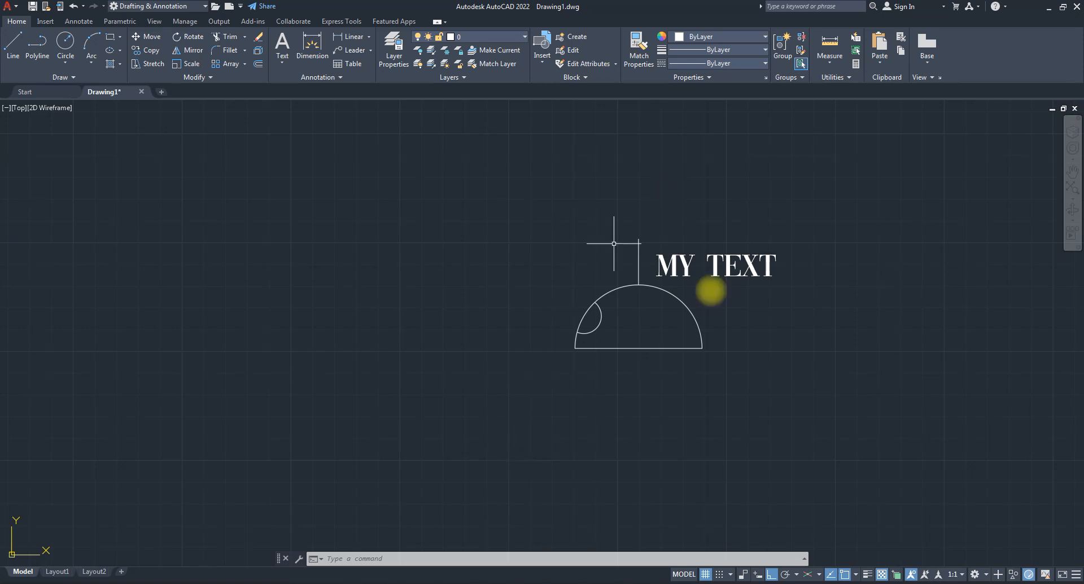
scroll(808, 276, down, 10)
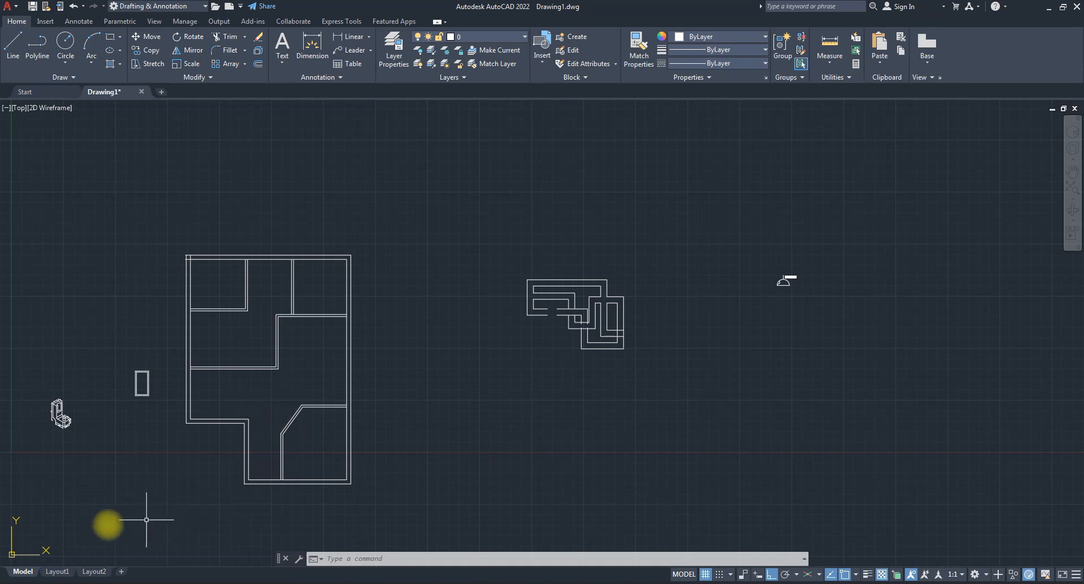
click(57, 571)
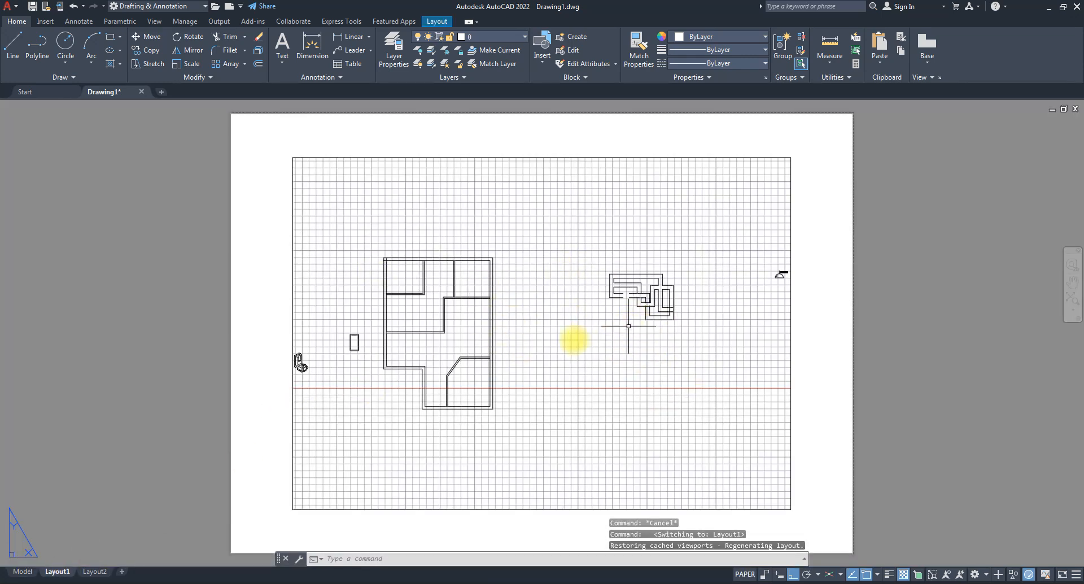
Activate the Layout1 viewport, frame the whole floor plan with the small objects beside it, and return to paper space.
double_click(557, 340)
click(555, 343)
middle_drag(512, 354, 533, 355)
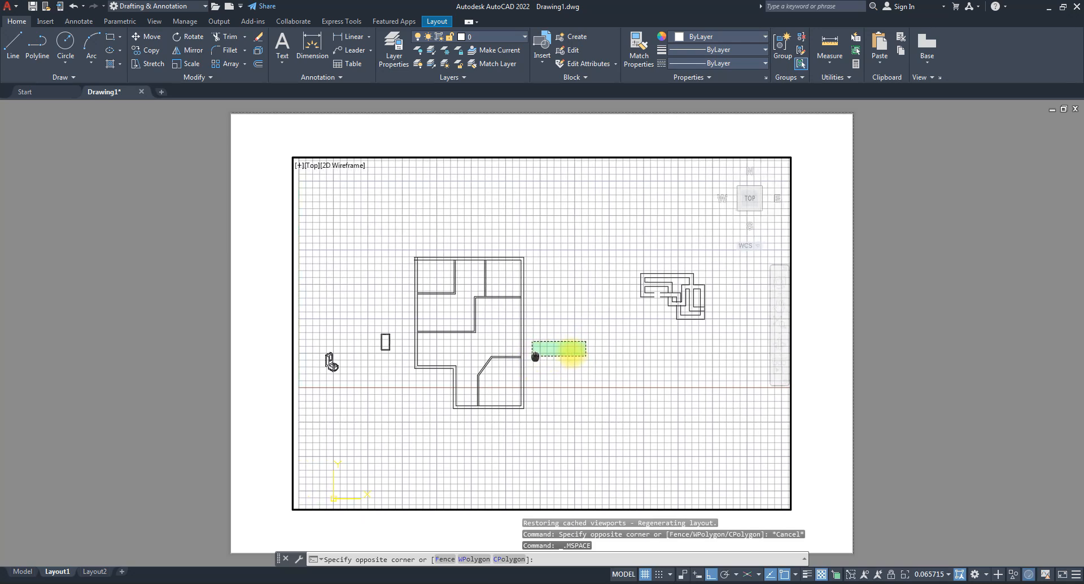
scroll(634, 346, up, 5)
middle_drag(640, 373, 666, 393)
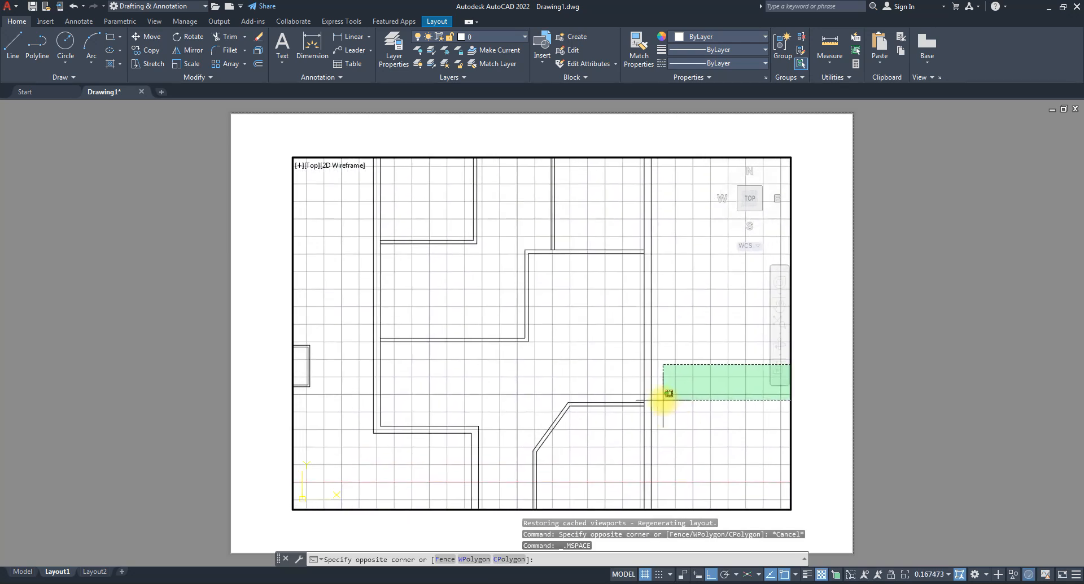
scroll(666, 390, down, 3)
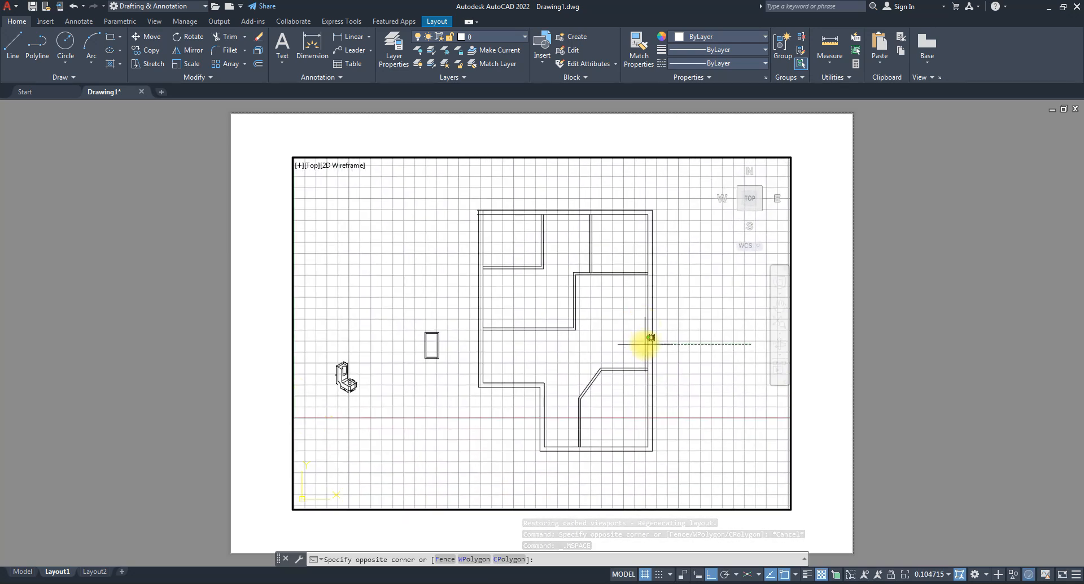
key(Escape)
double_click(875, 327)
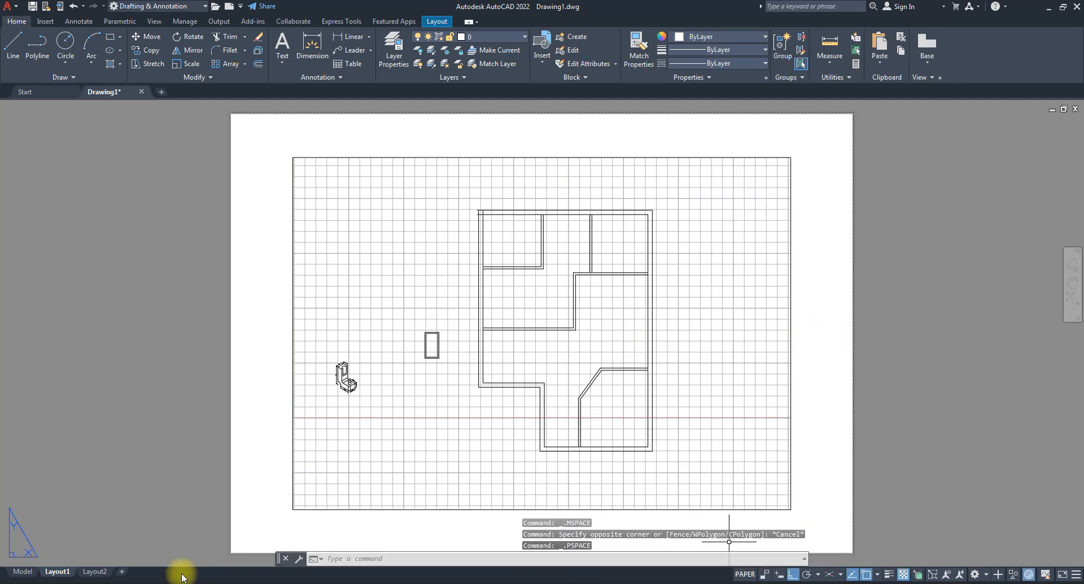
Frame the dimensioned isometric bracket inside the Layout2 viewport and compare the sheet with Layout1, ending in Layout2.
click(94, 572)
double_click(368, 382)
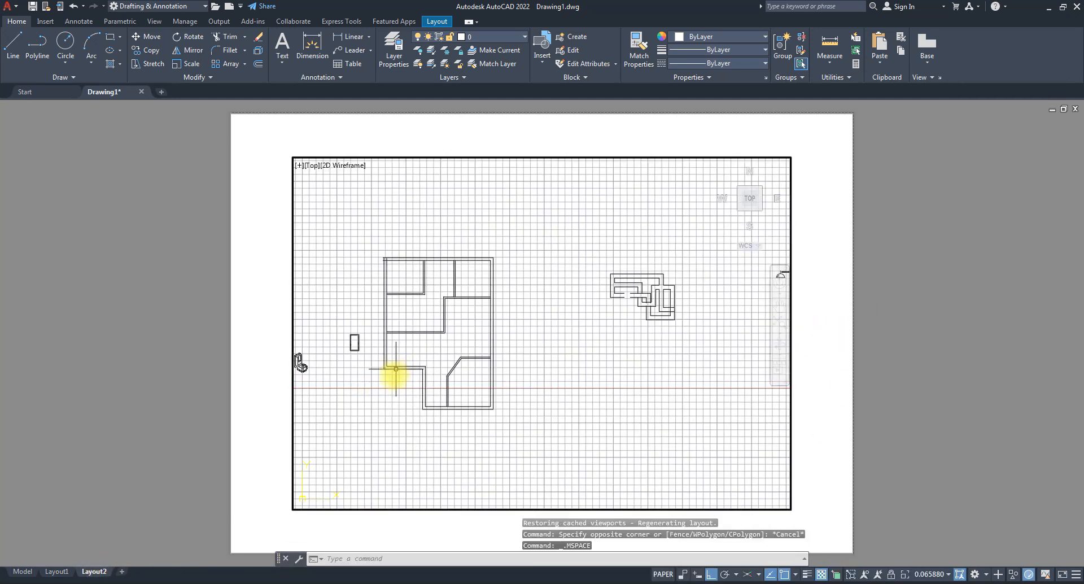
middle_drag(370, 394, 672, 386)
scroll(687, 362, up, 8)
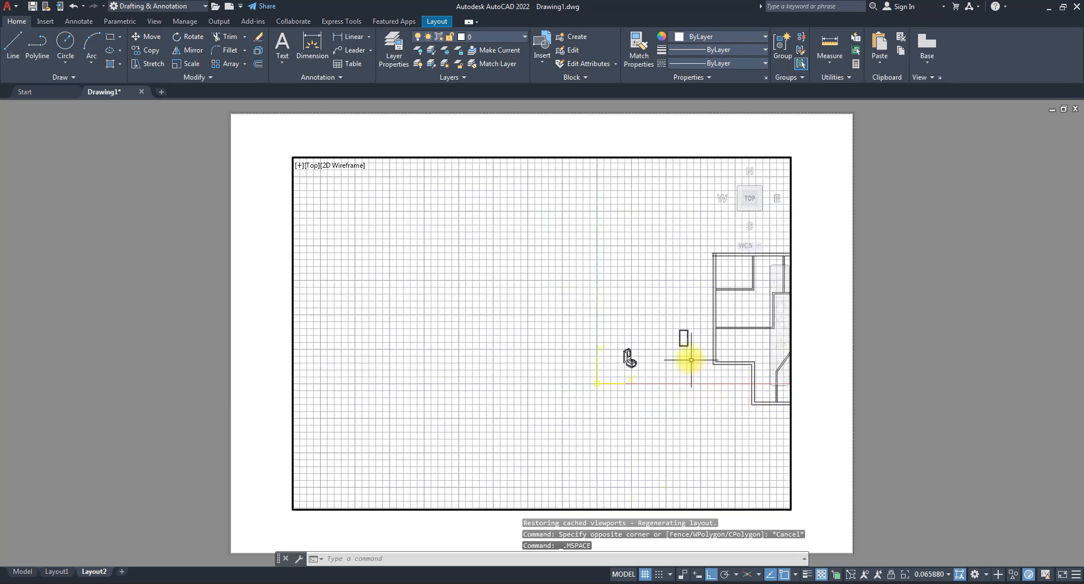
middle_drag(460, 382, 642, 358)
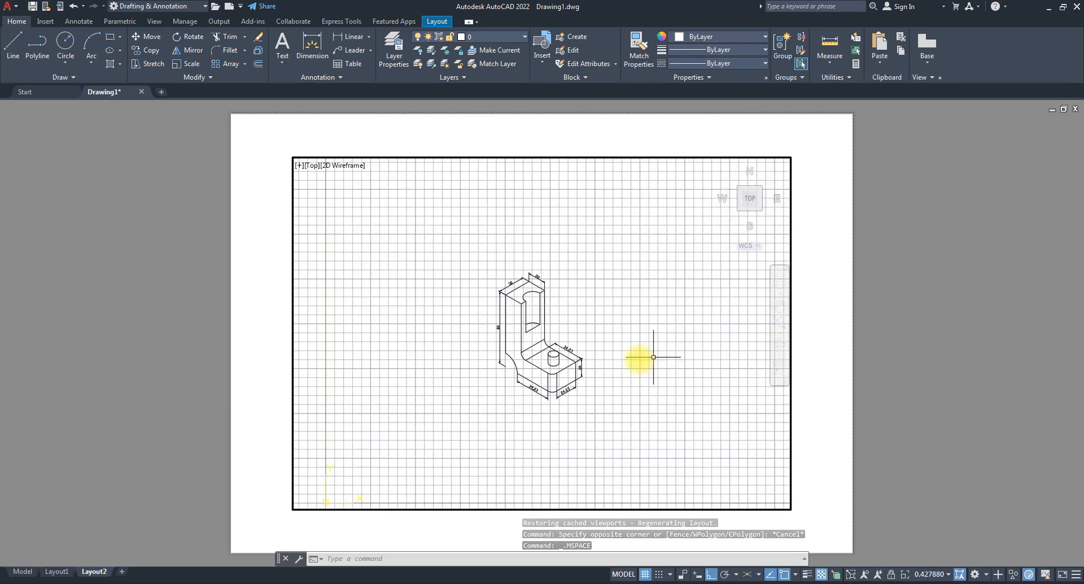
scroll(630, 358, up, 2)
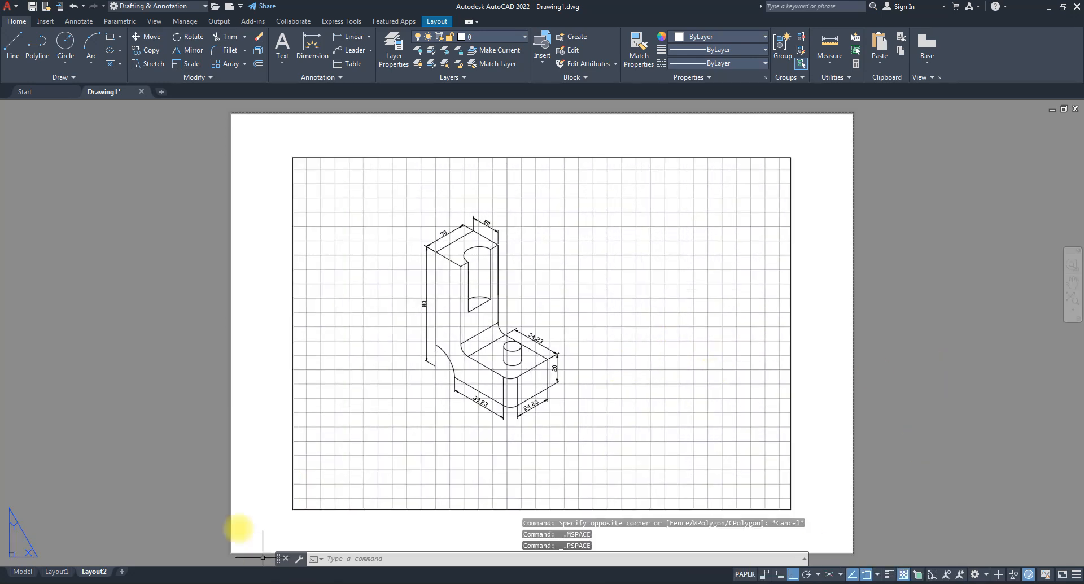
click(53, 572)
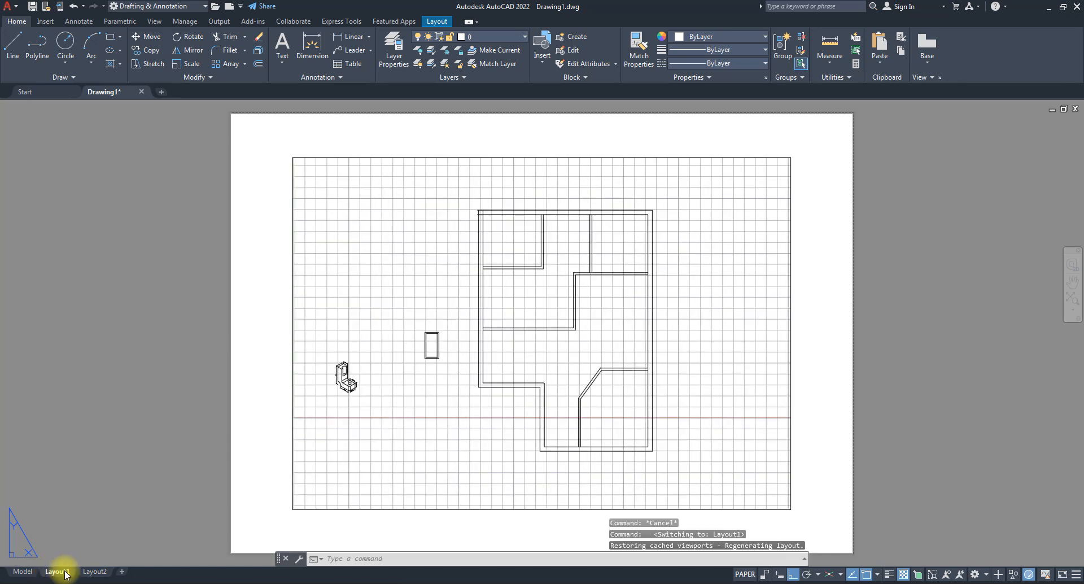
click(92, 571)
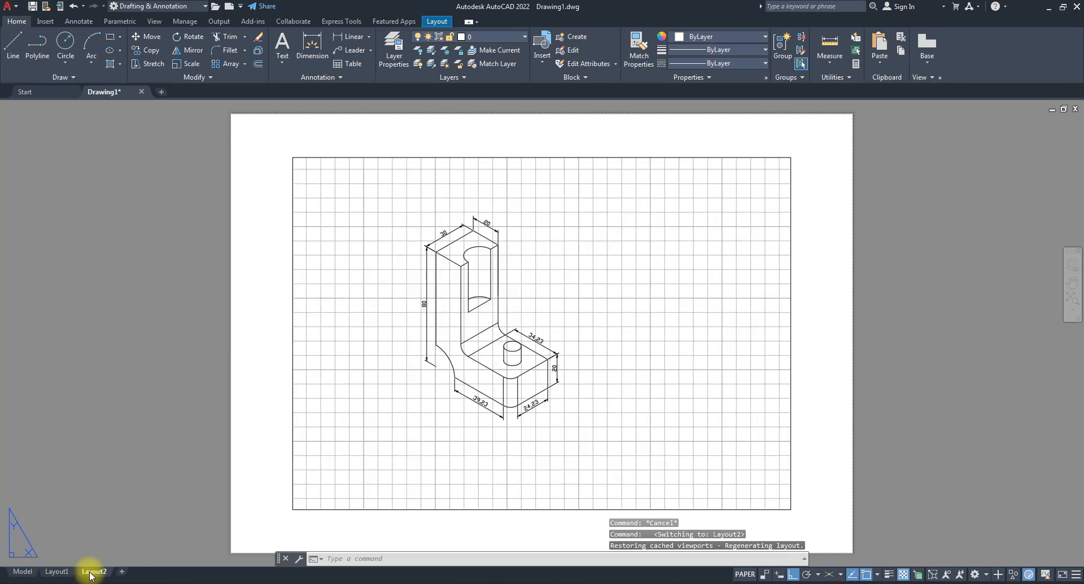